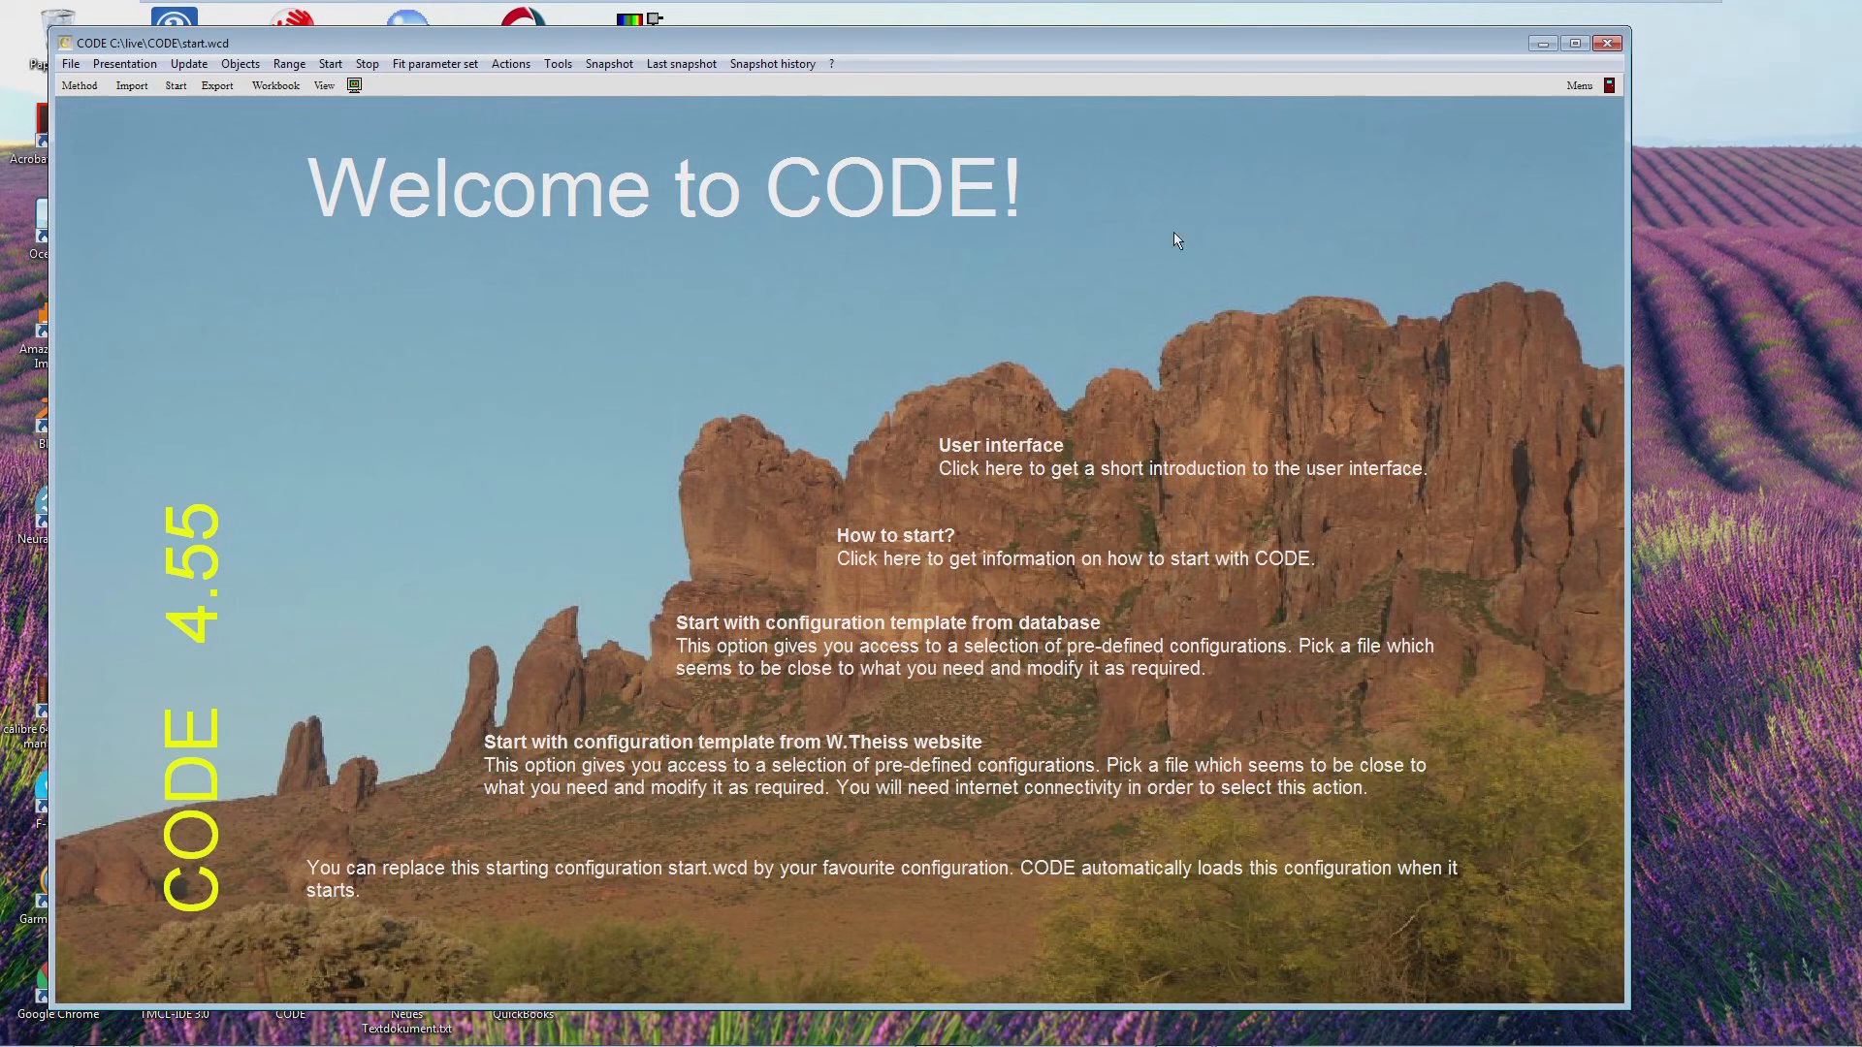
Step: Delete all elements of the Start screen view in the list of current objects
left_click(1575, 43)
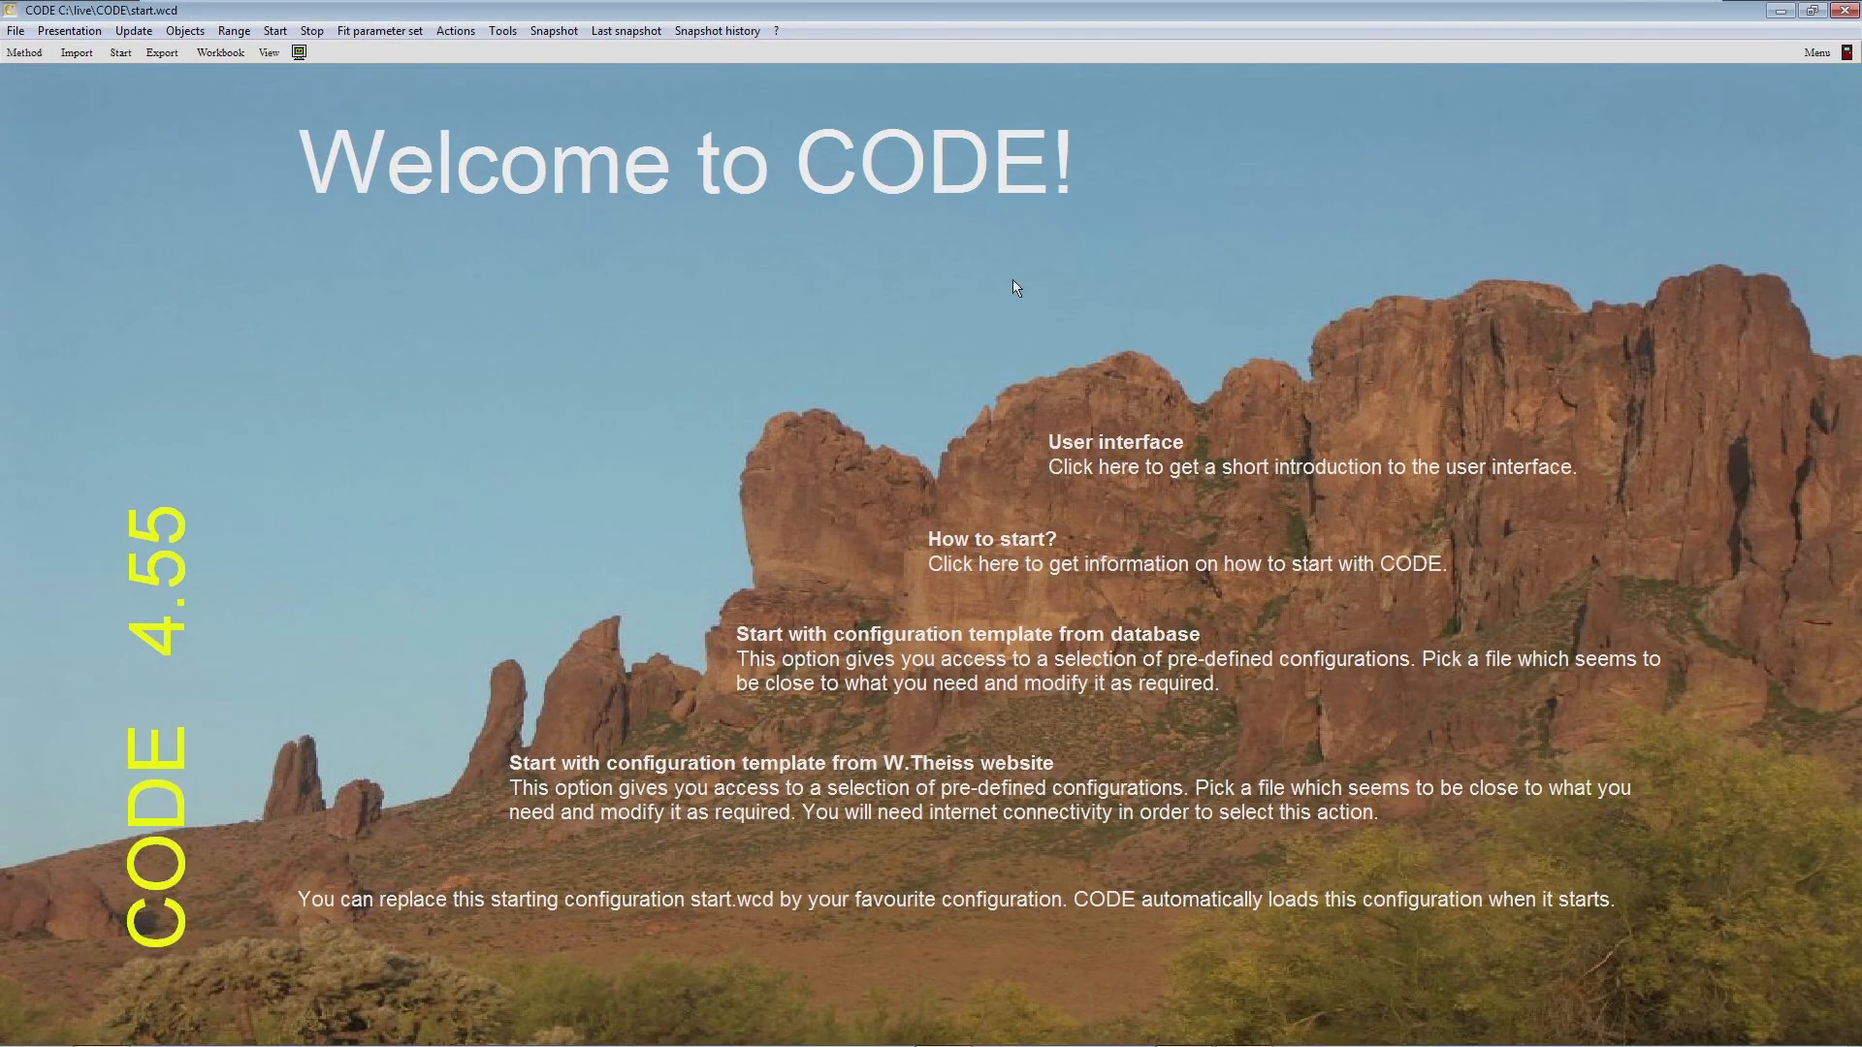
key("F7")
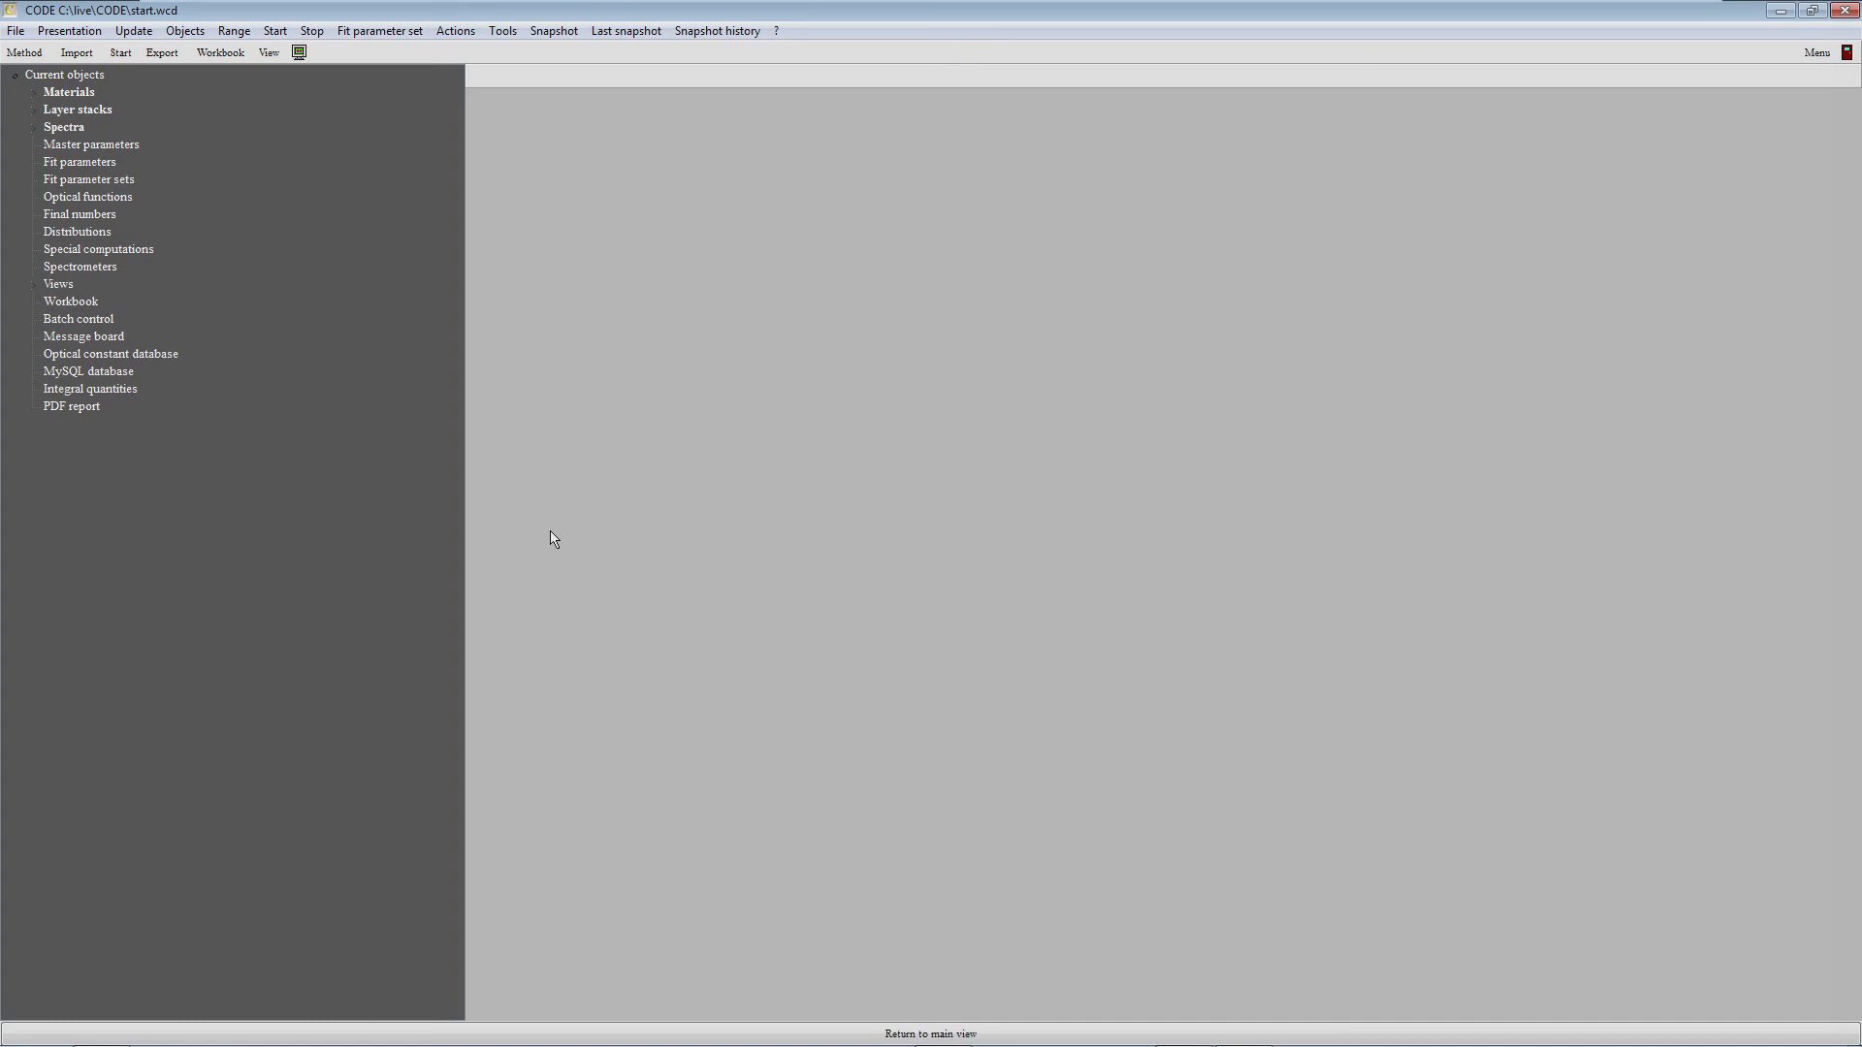
left_click(33, 284)
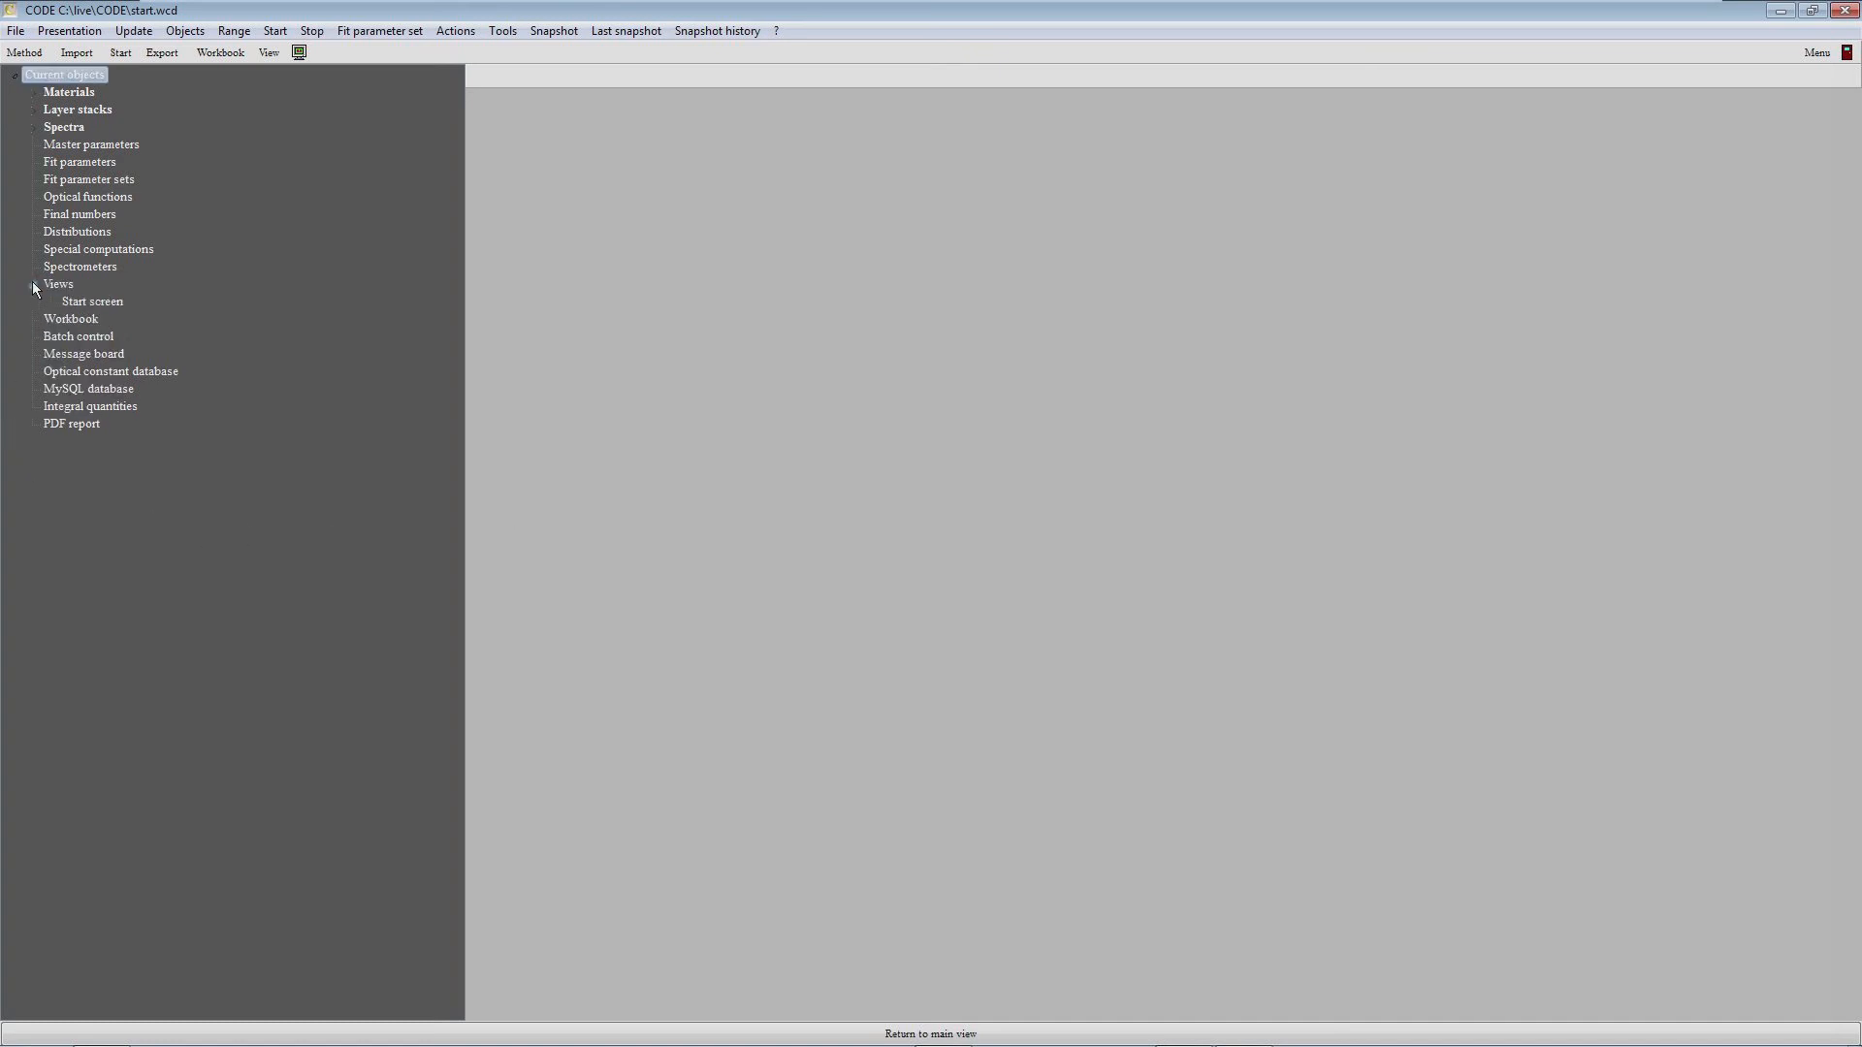
left_click(80, 304)
left_click(1212, 98)
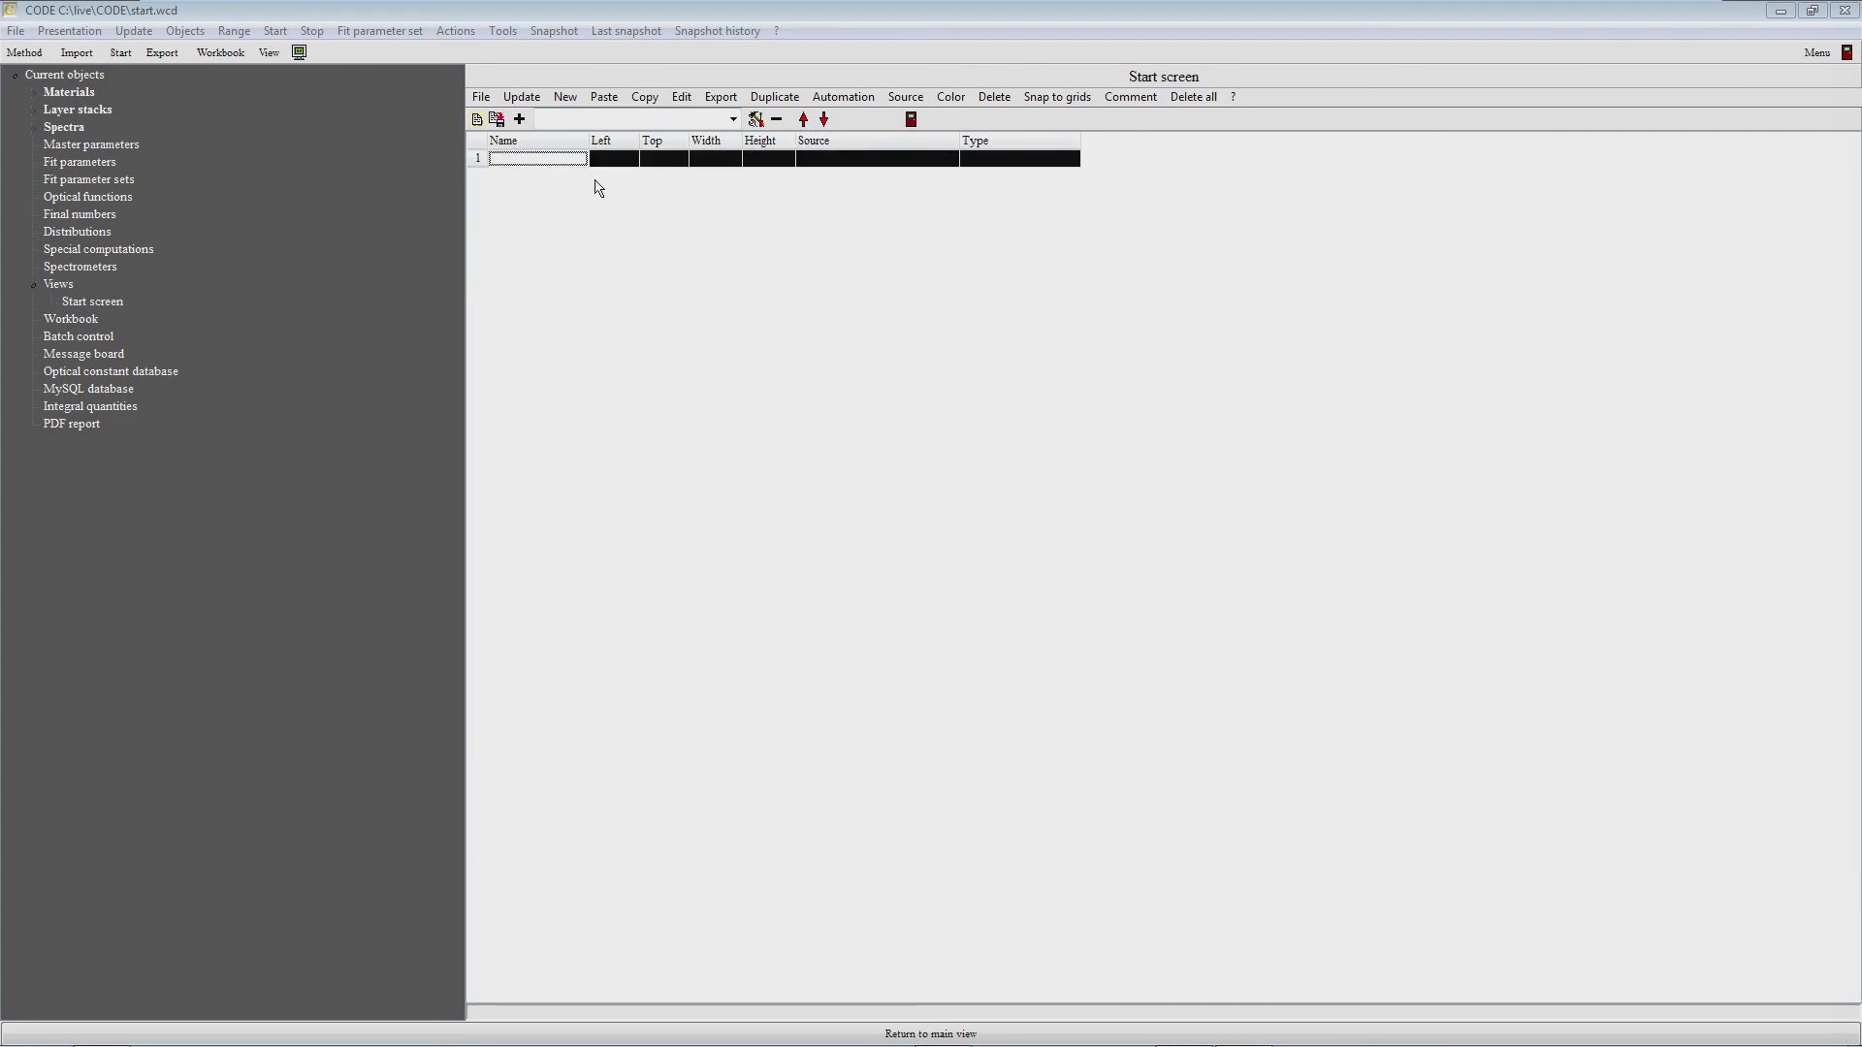
Step: Find Glass (microscope slide), Vis in the optical constant database and add it to the configuration's materials
left_click(132, 375)
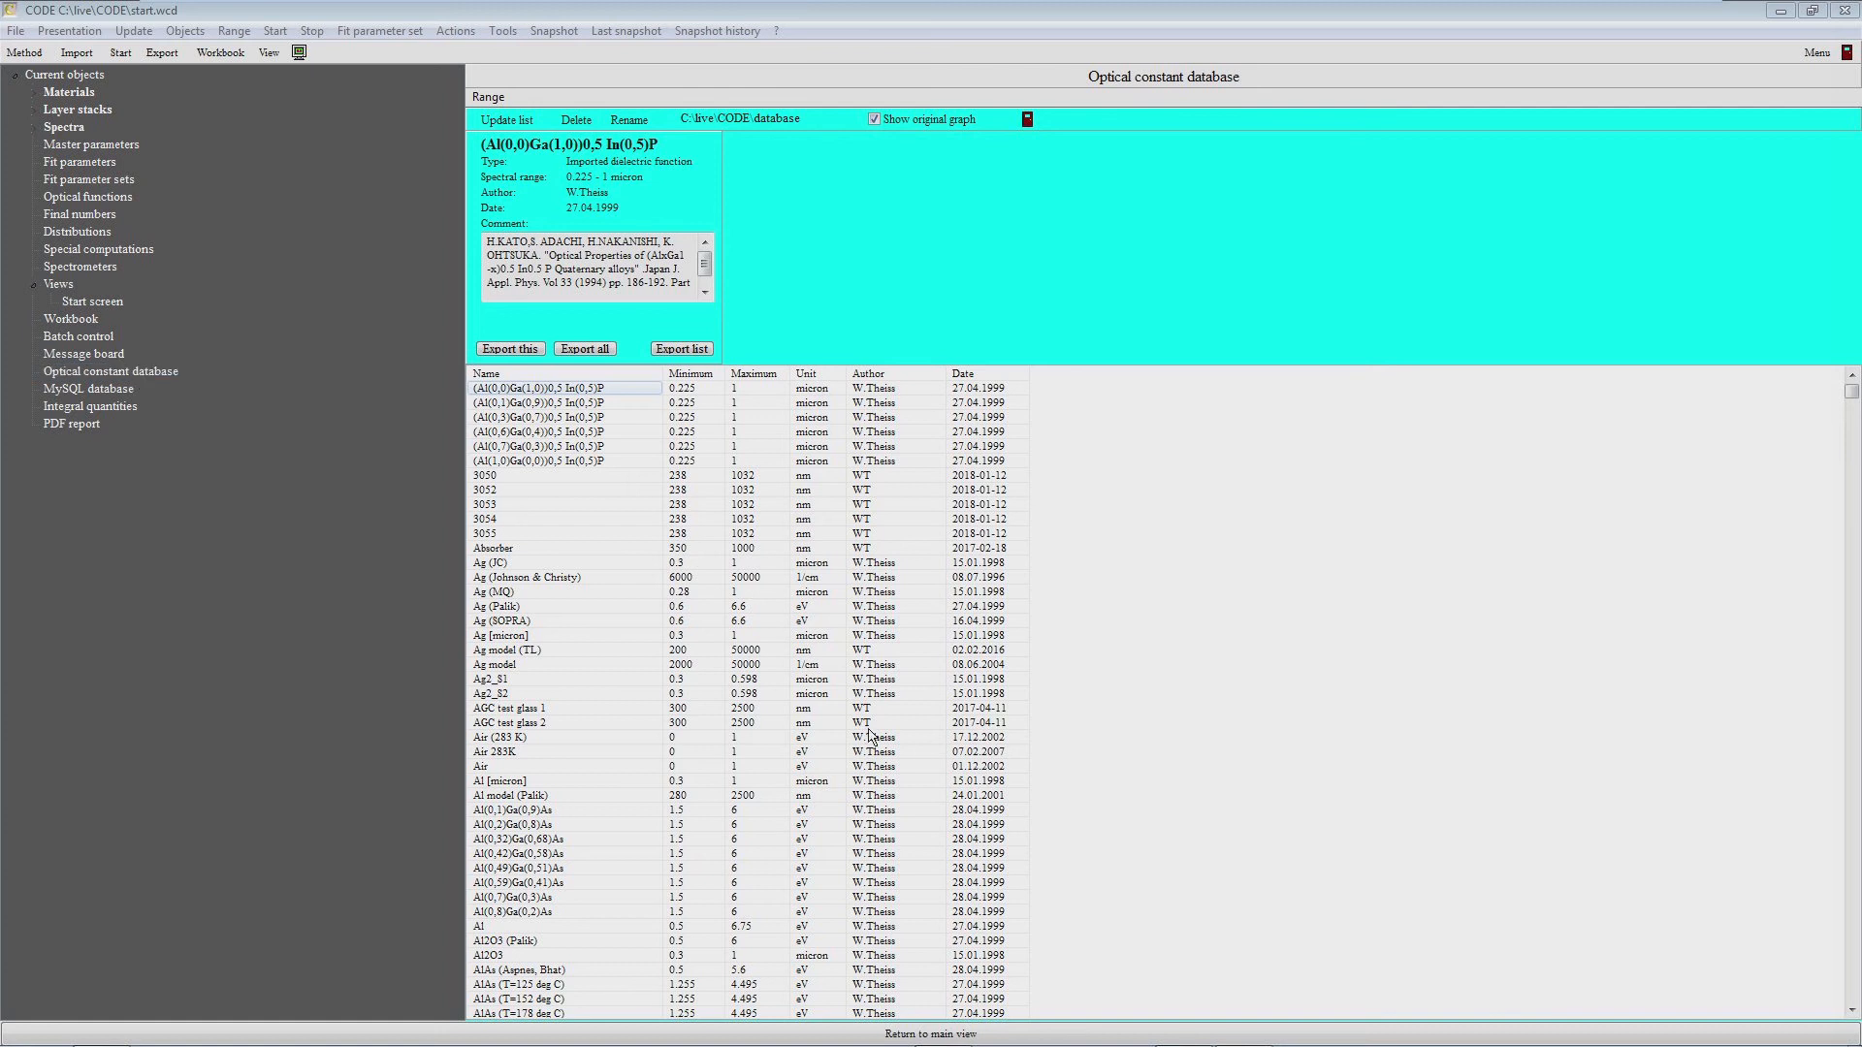
left_click(1071, 853)
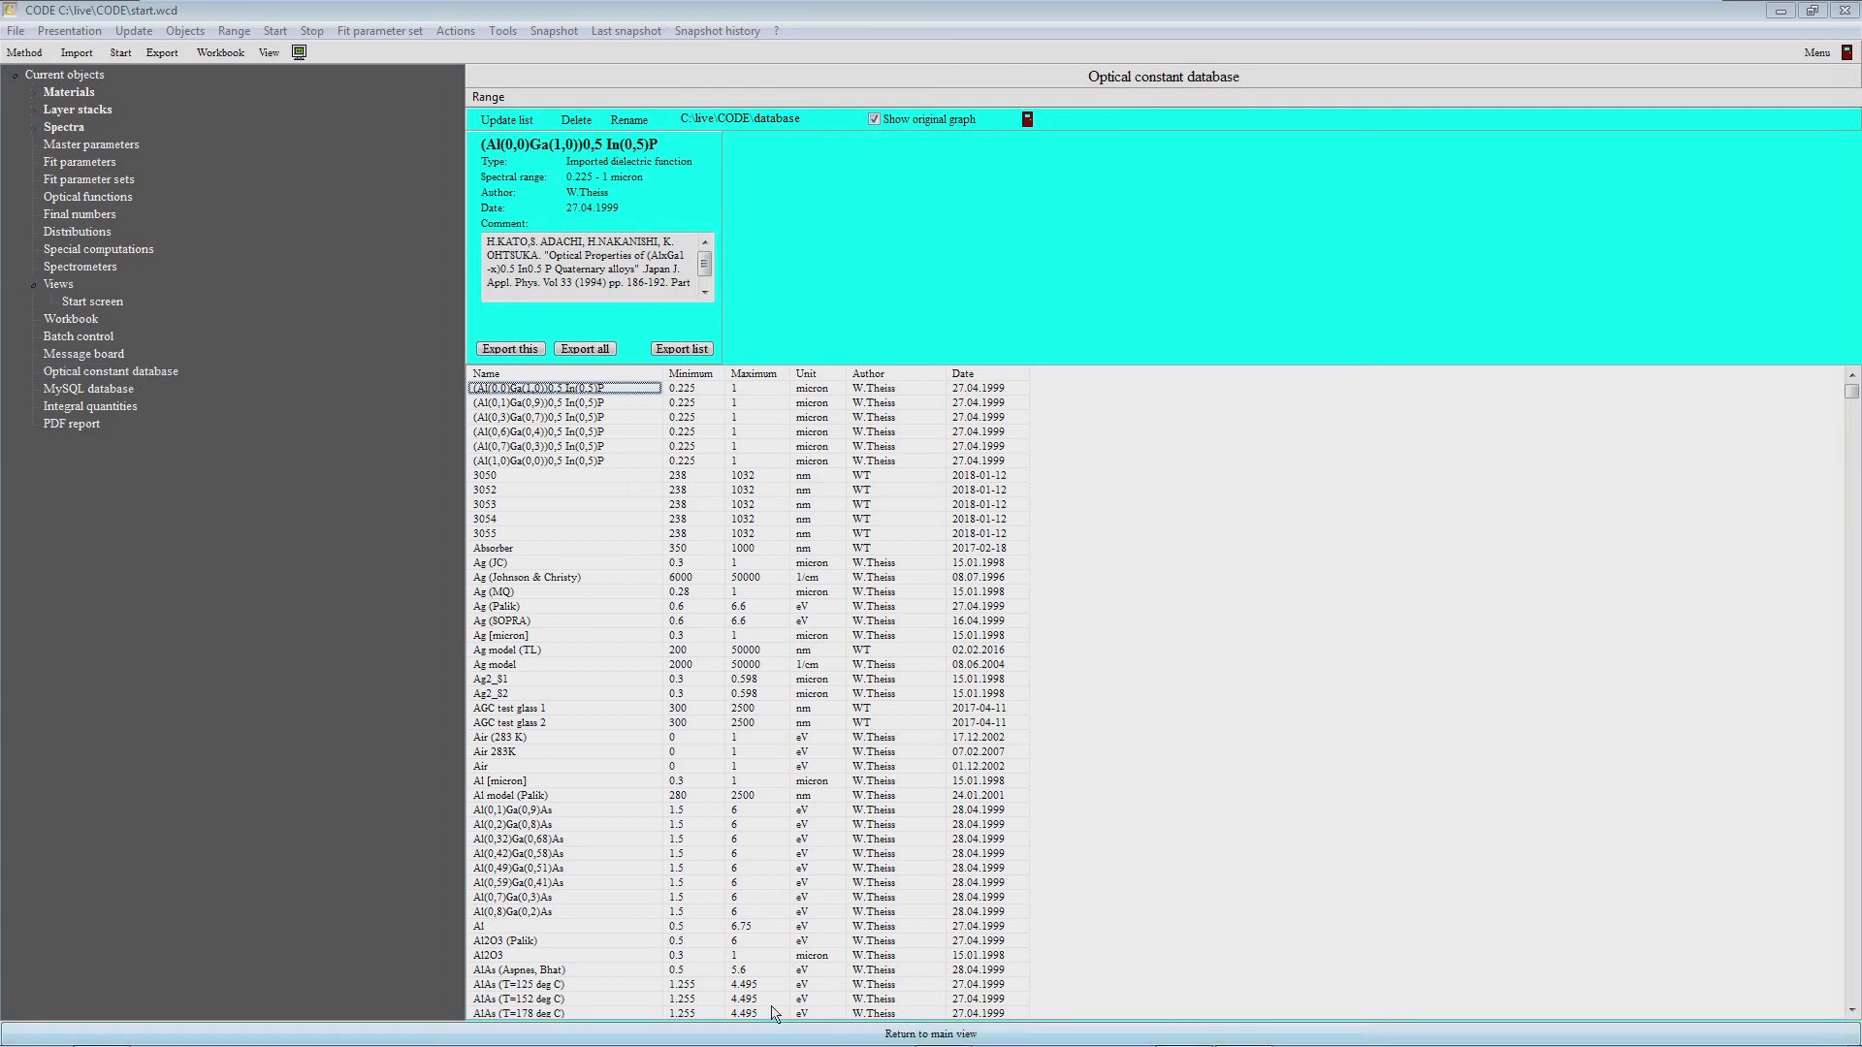
left_click(660, 860)
key("g")
scroll(660, 860, "down", 3)
scroll(660, 866, "down", 18)
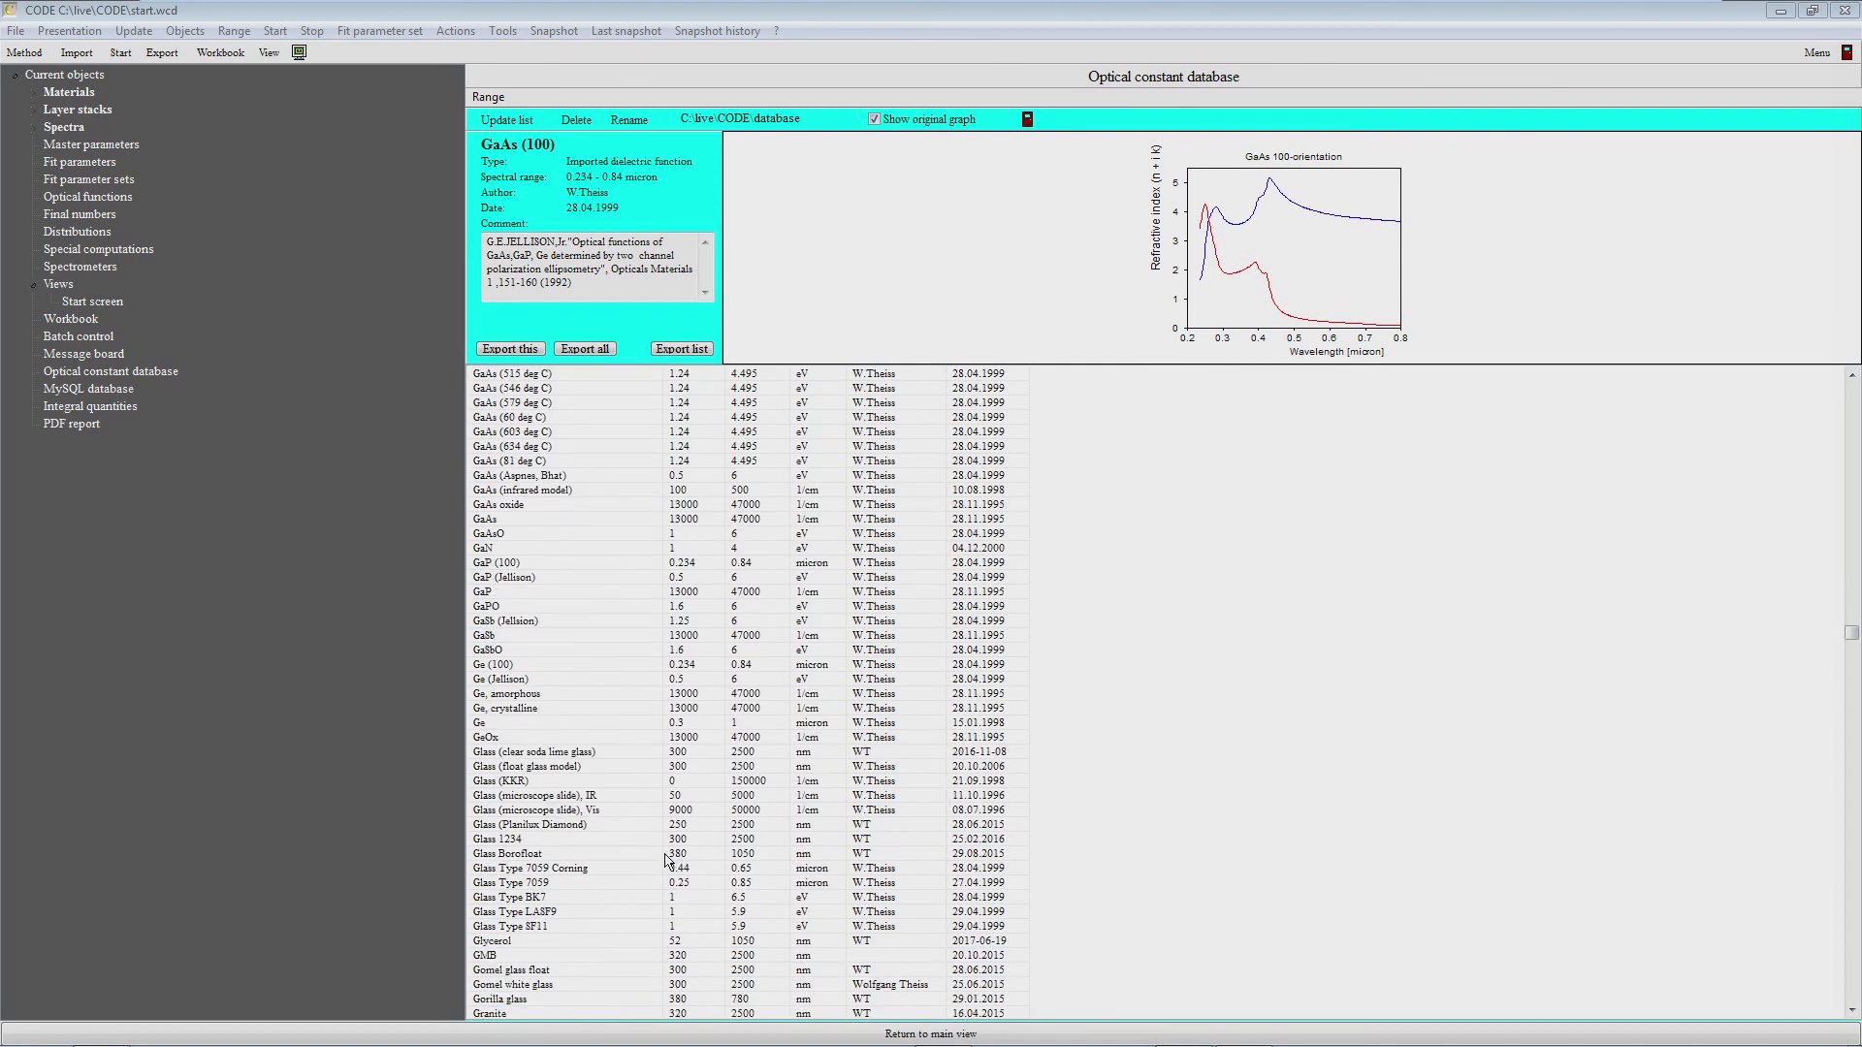
left_click(540, 811)
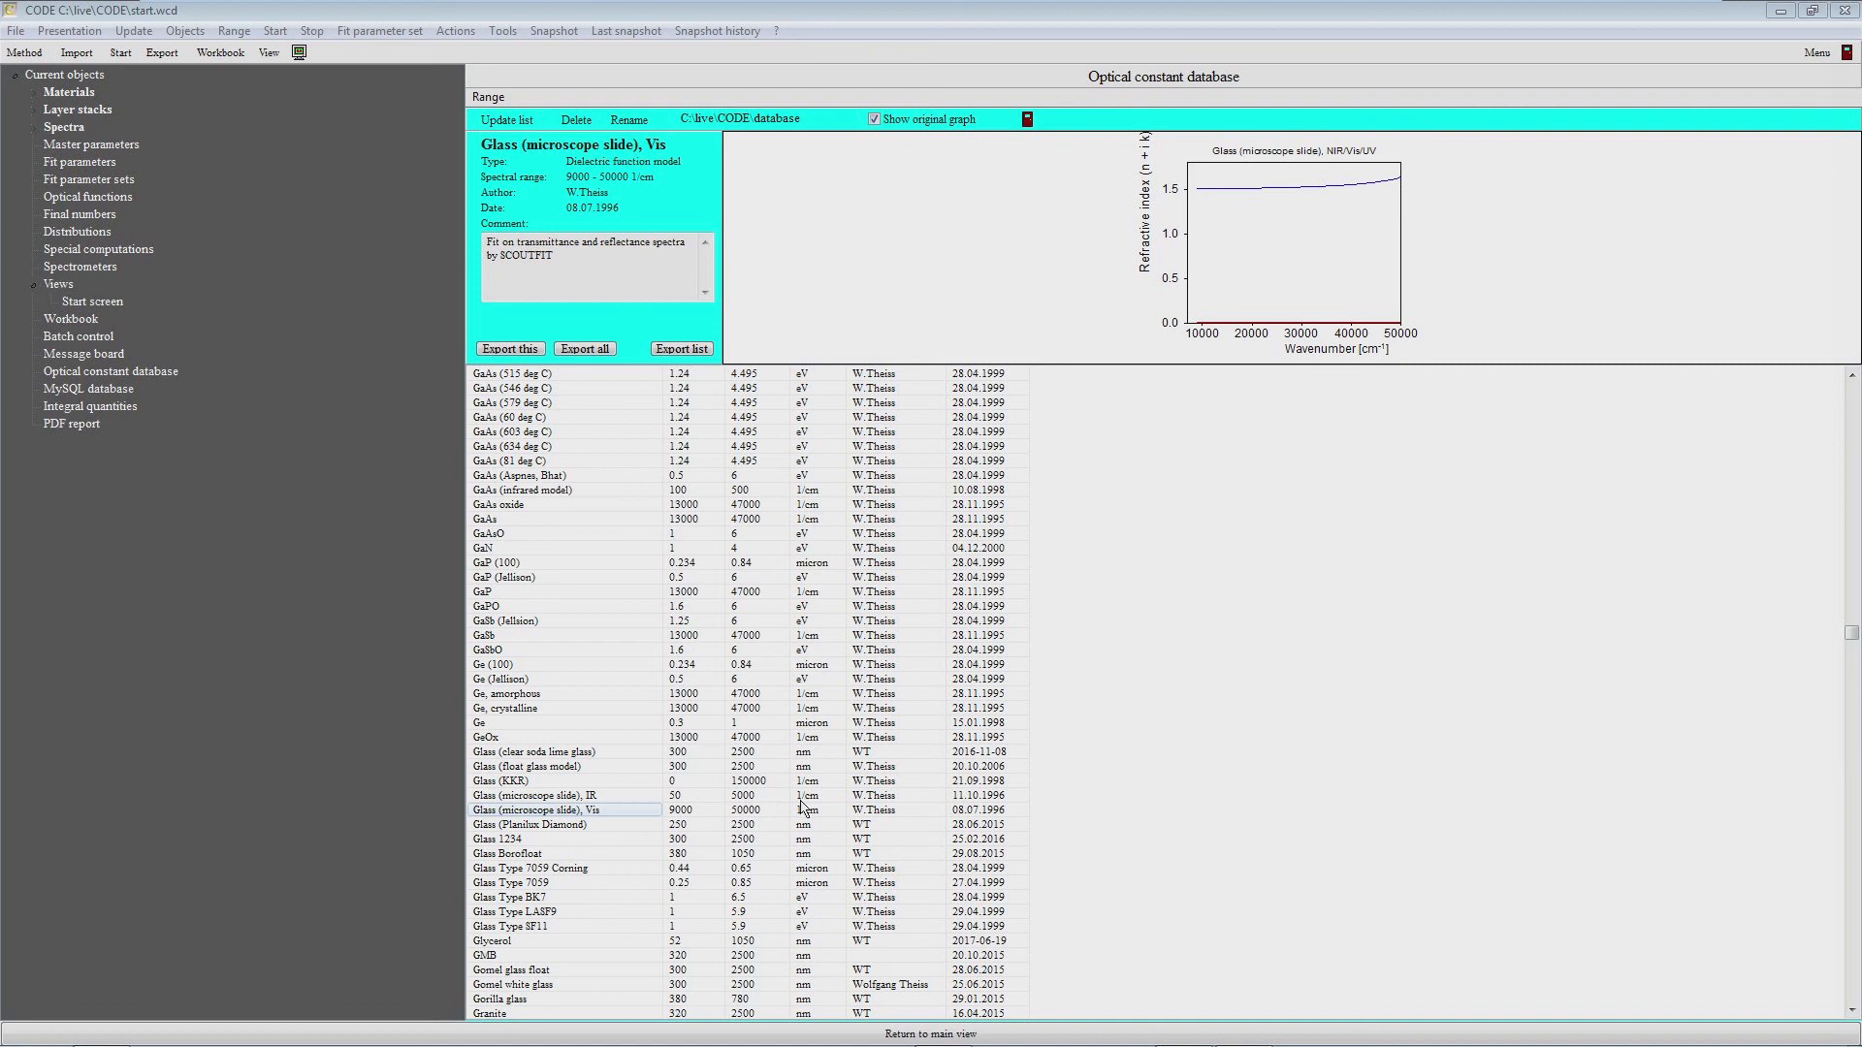
Step: Add Ag model (TL) from the optical constant database to the materials and open the materials list
left_click(698, 679)
scroll(698, 679, "up", 9)
scroll(698, 684, "up", 20)
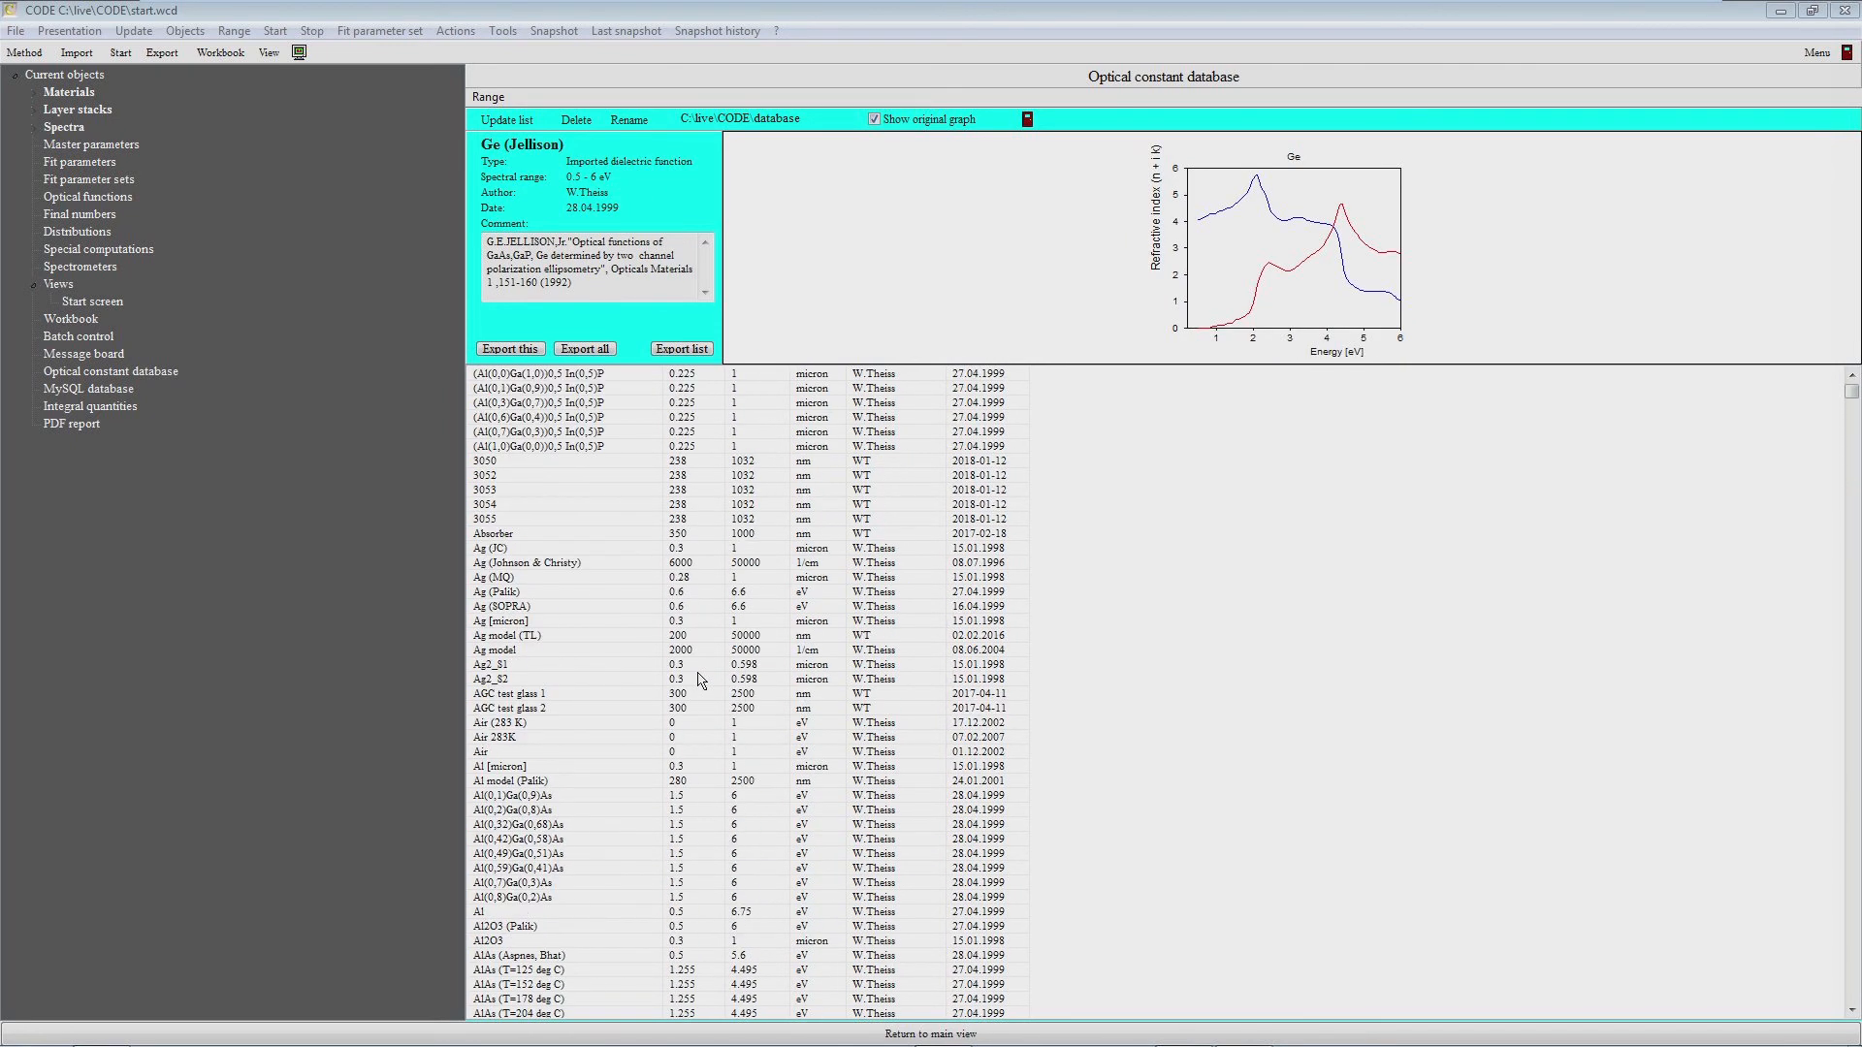
left_click(525, 637)
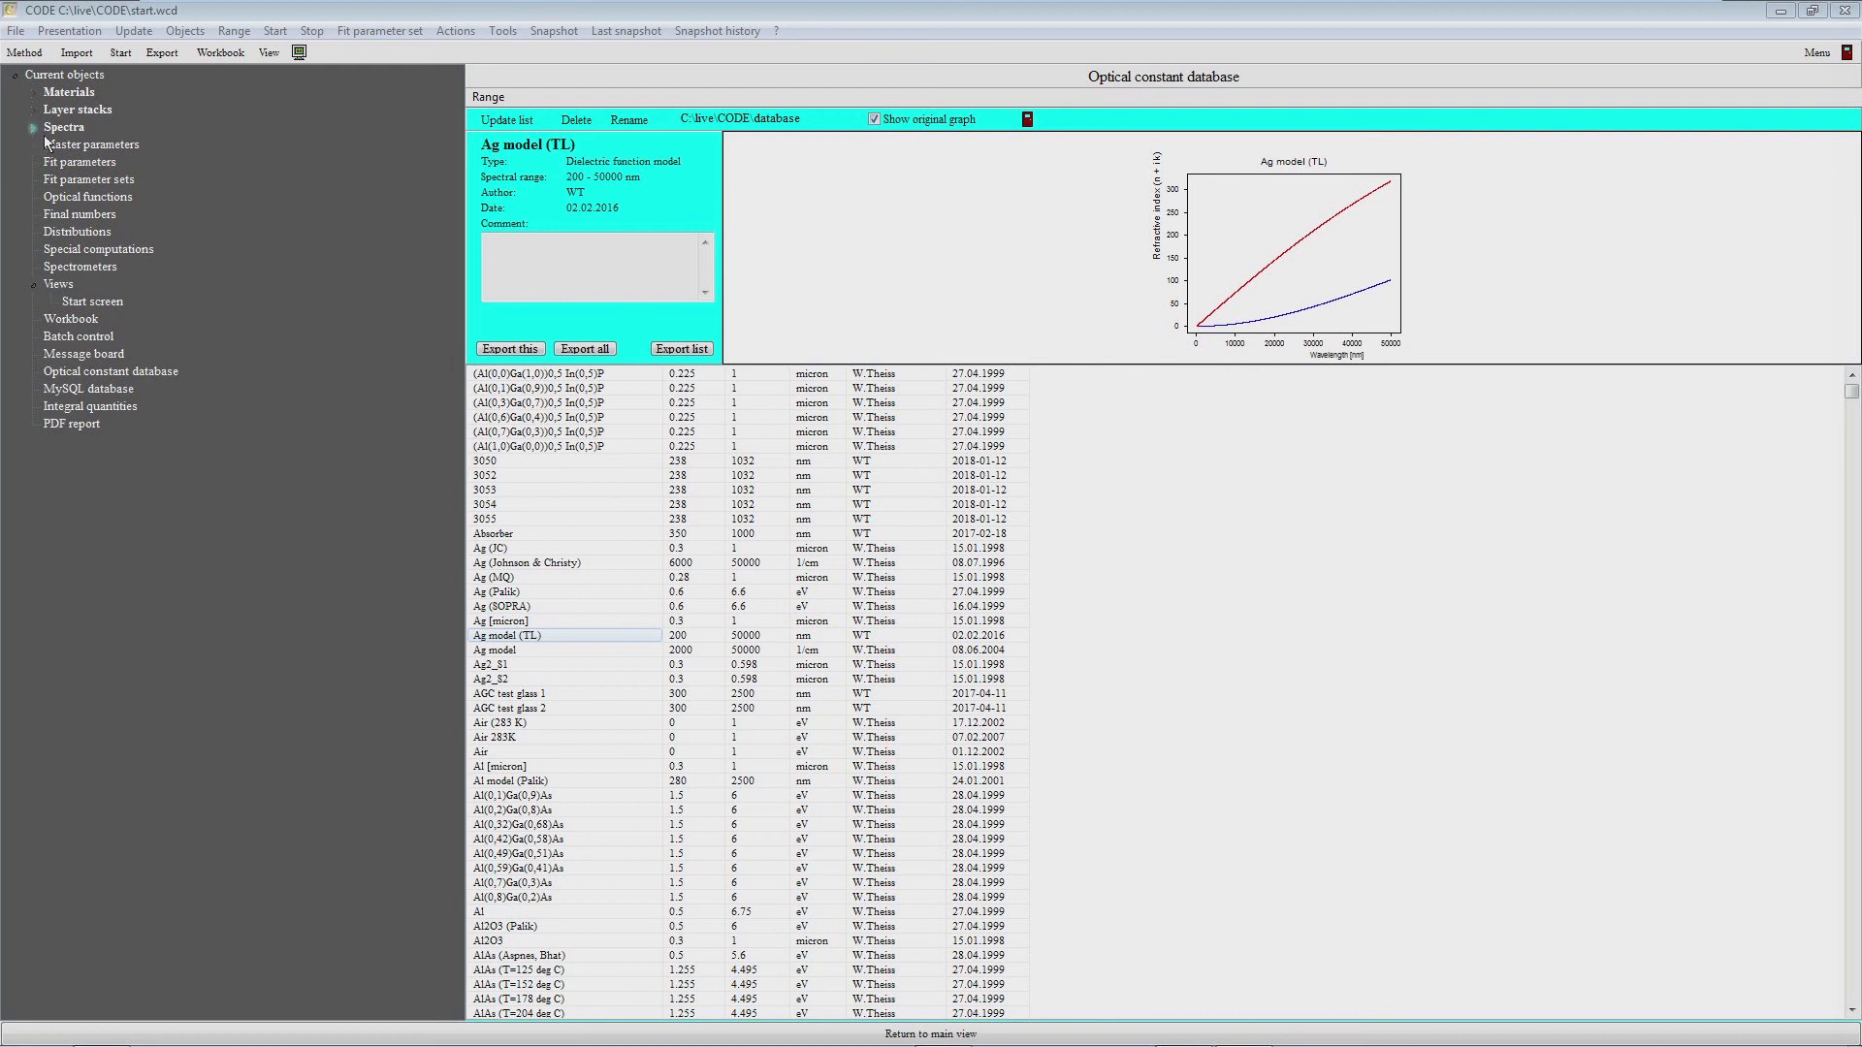
left_click(66, 84)
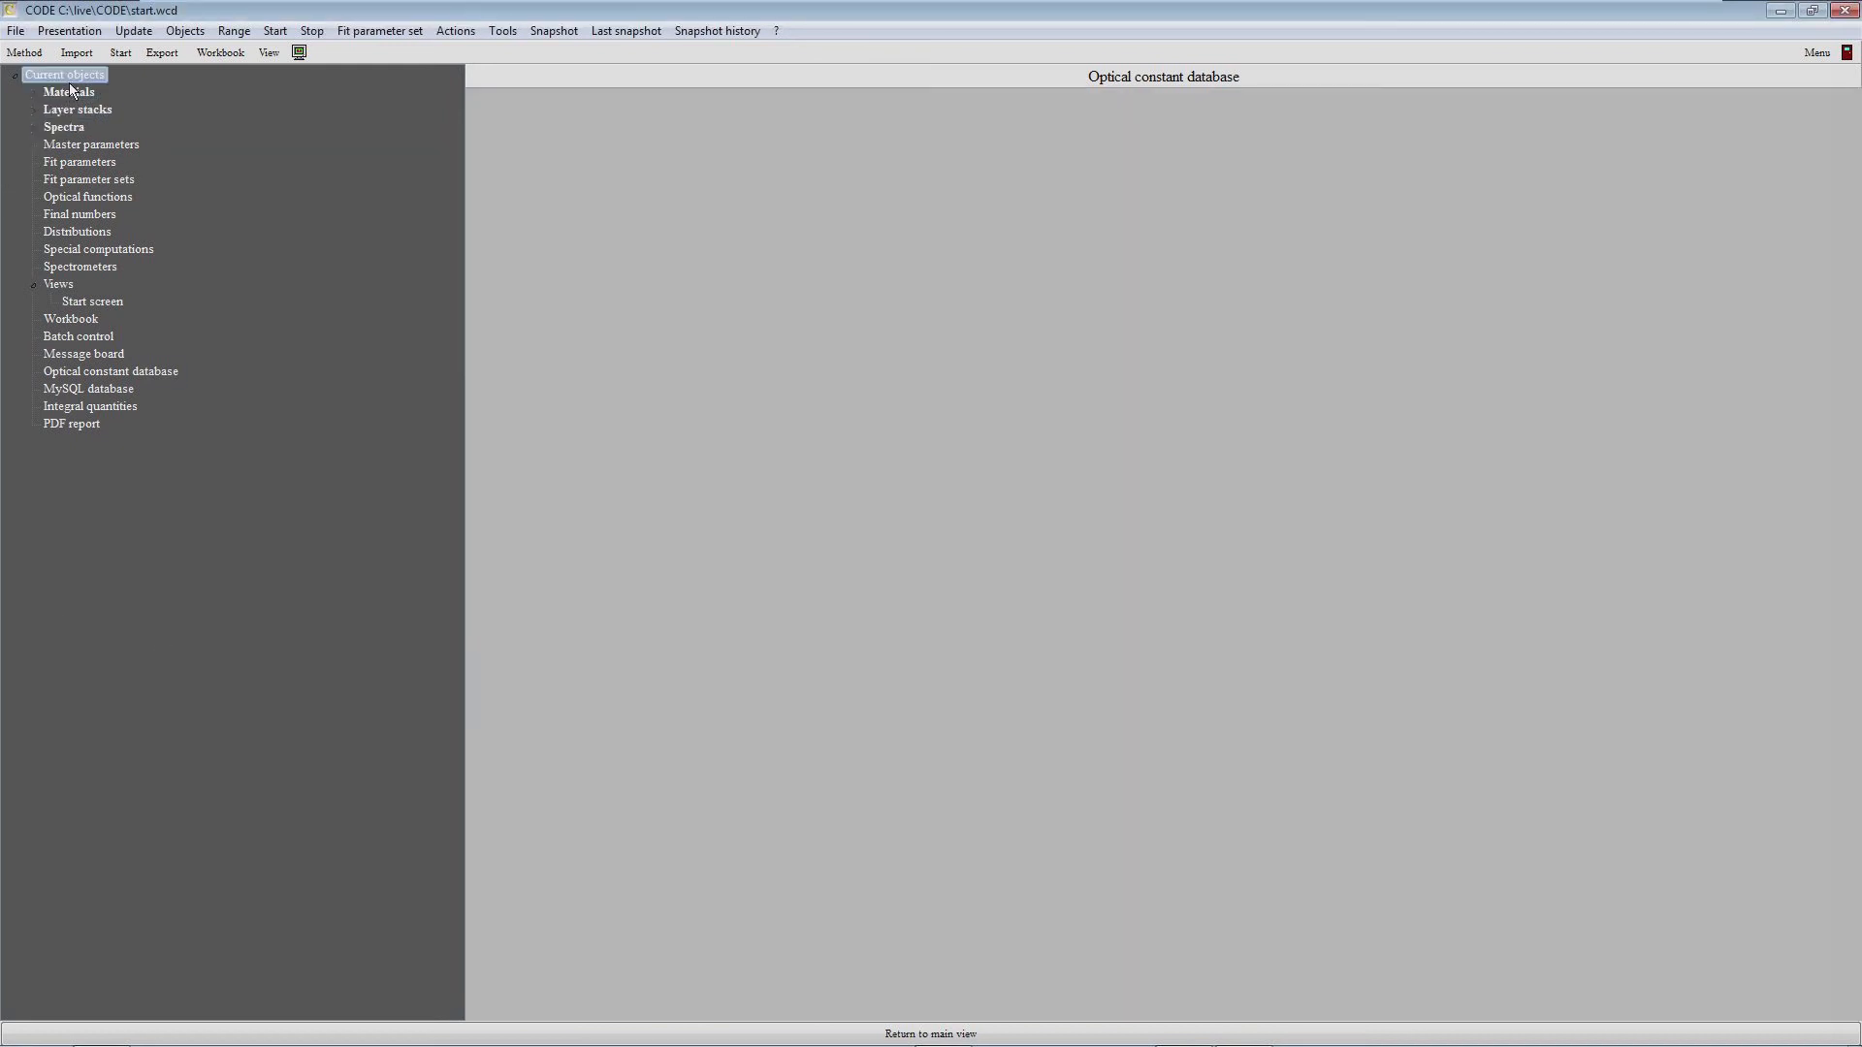
left_click(66, 96)
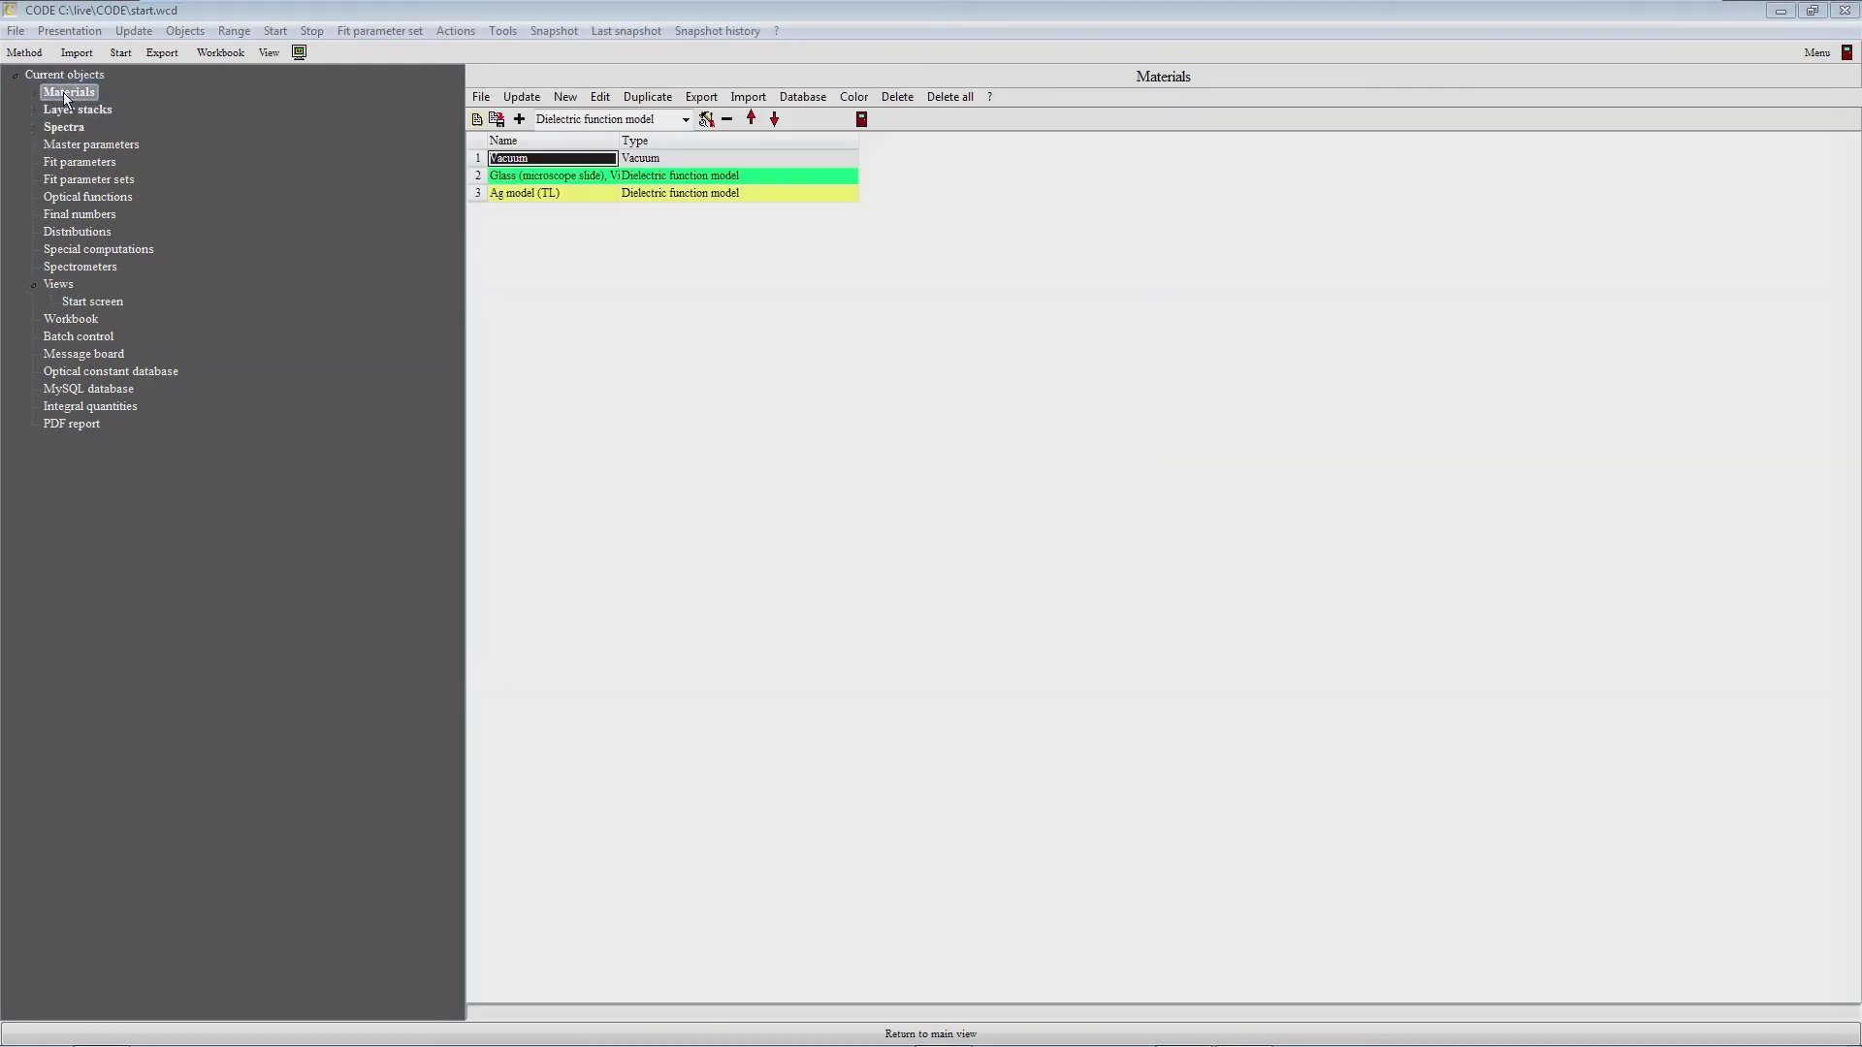
Step: Insert a thick layer between the two vacuum halfspaces of the layer stack and assign it Glass (microscope slide), Vis
double_click(83, 110)
left_click(100, 126)
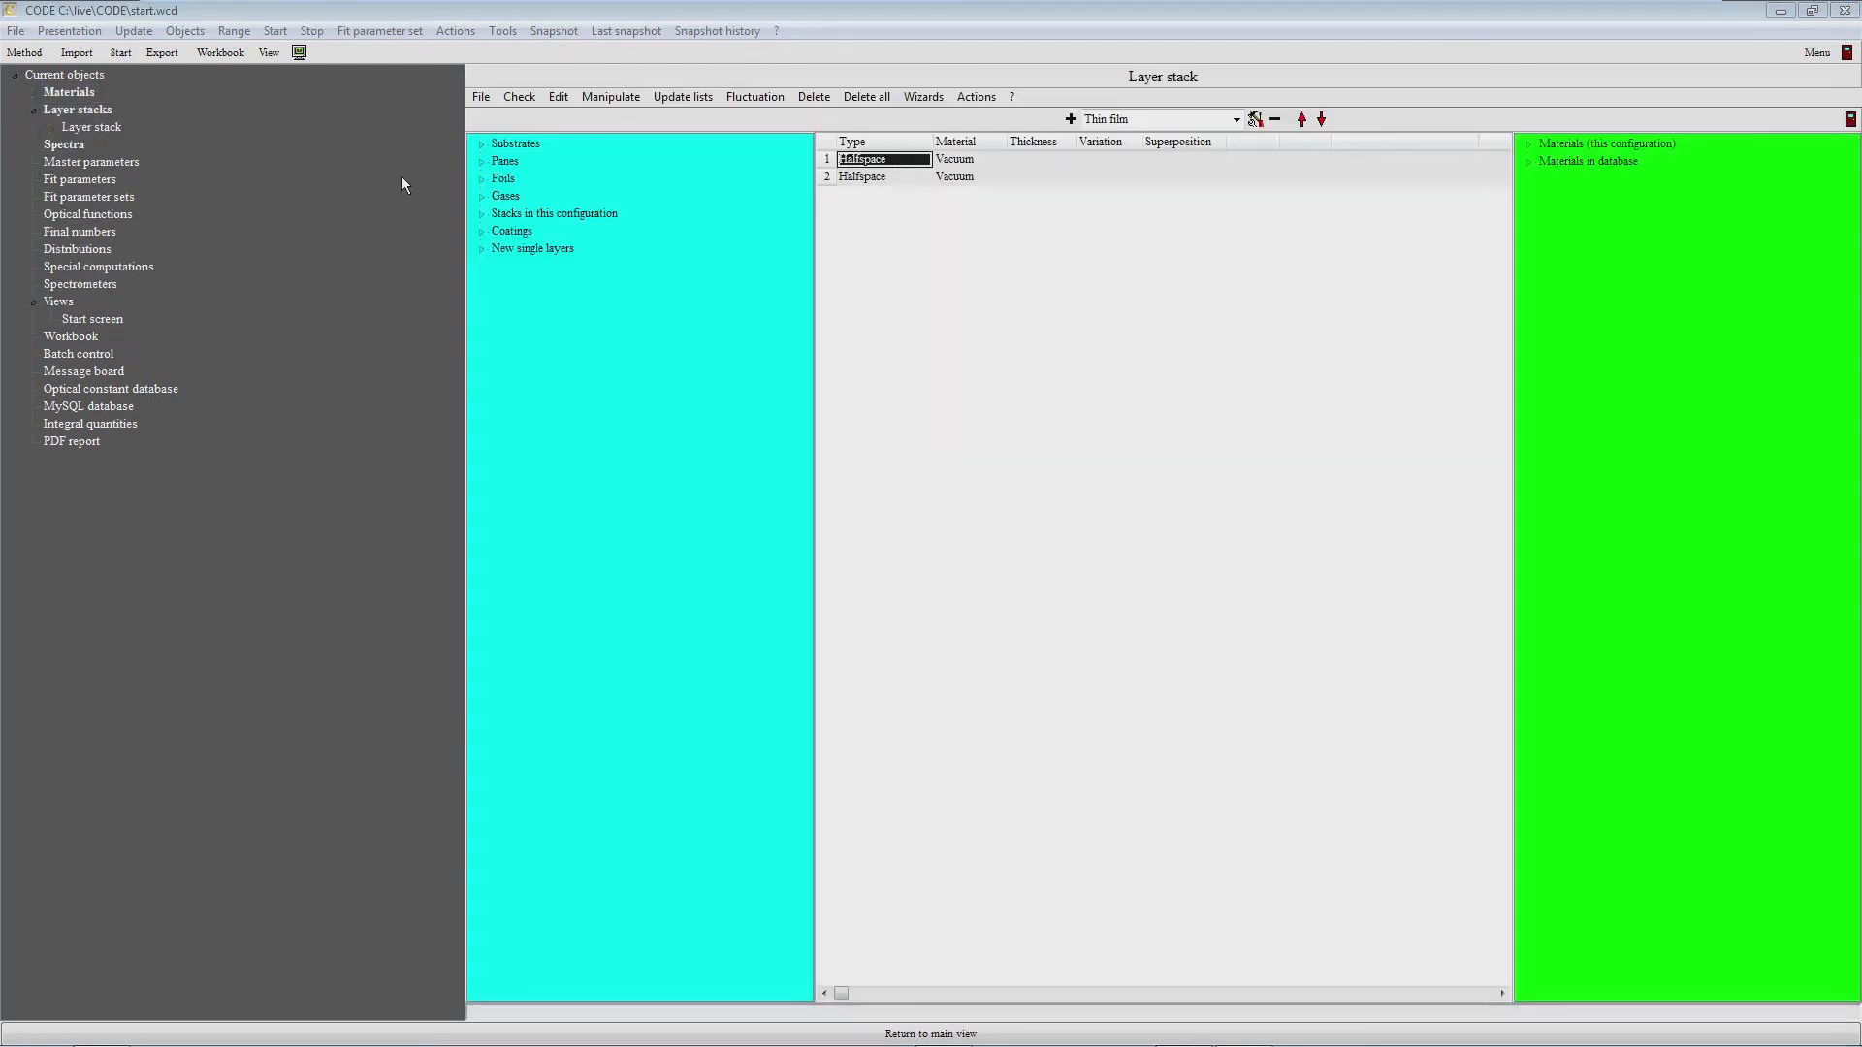
left_click(942, 178)
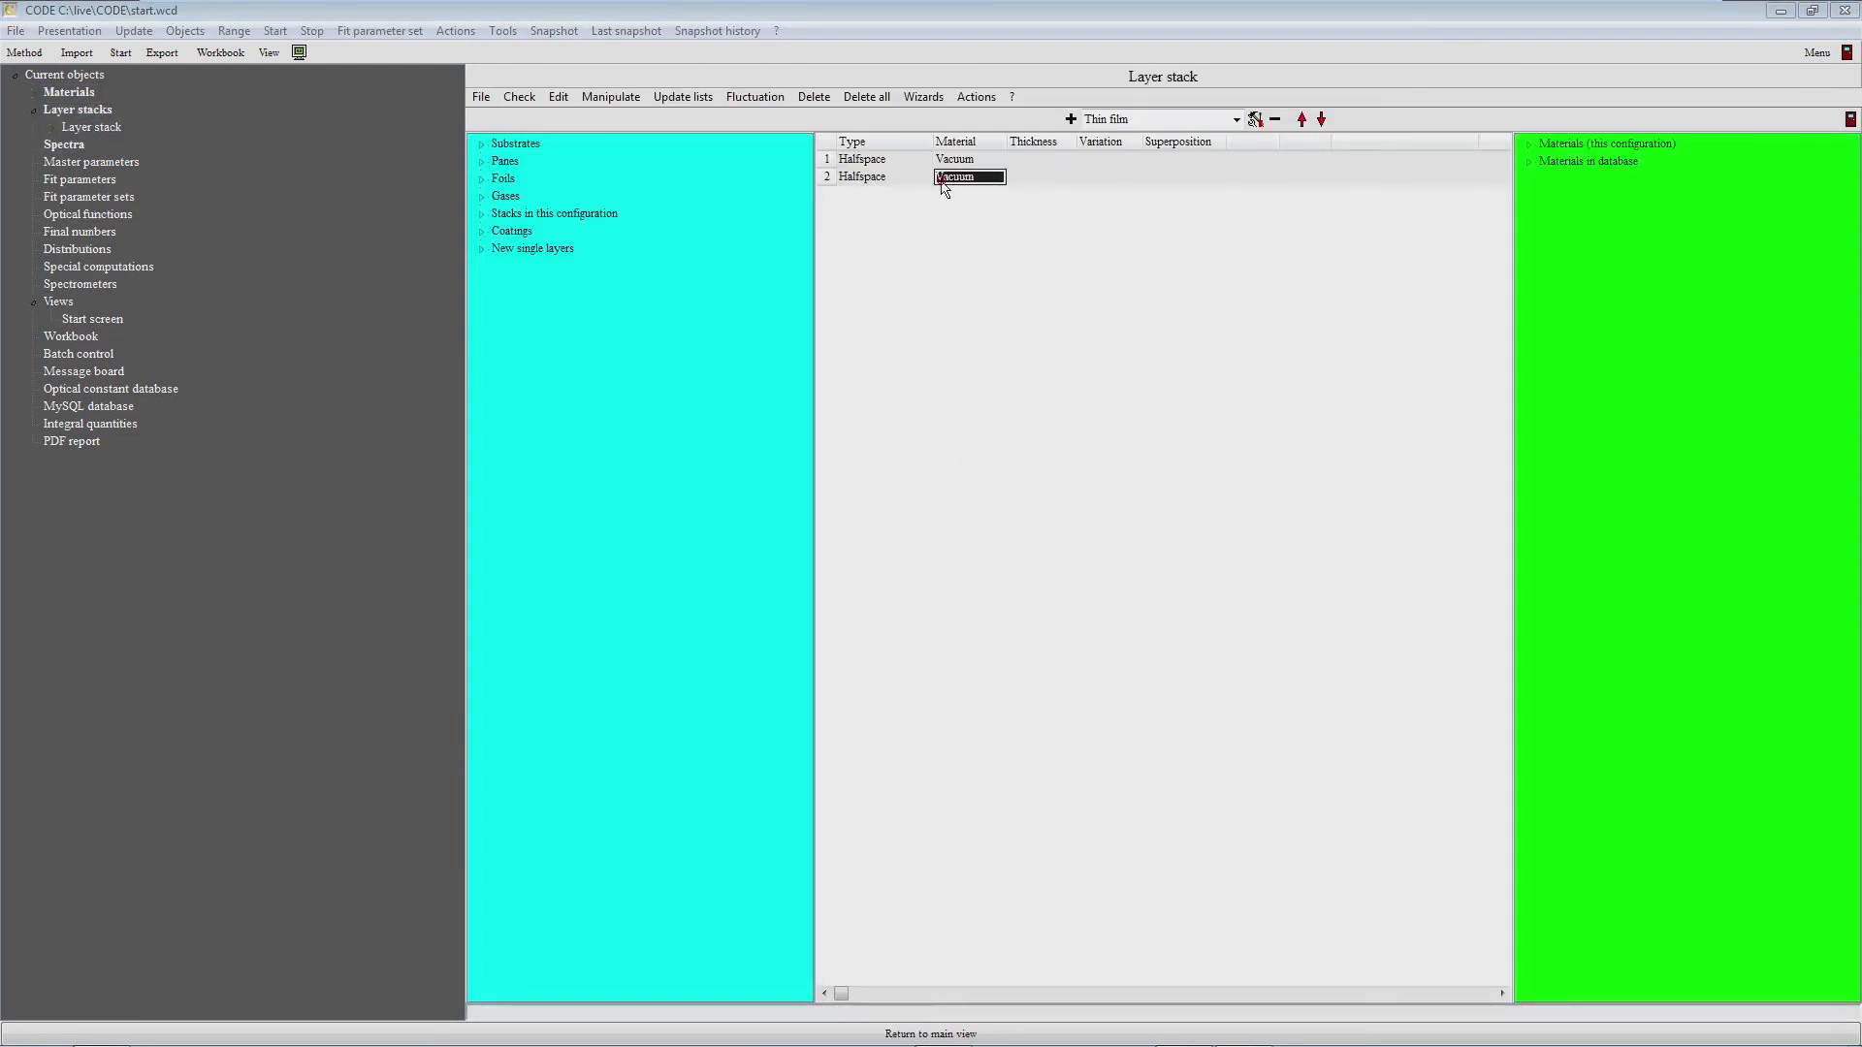
left_click(1237, 119)
left_click(1214, 155)
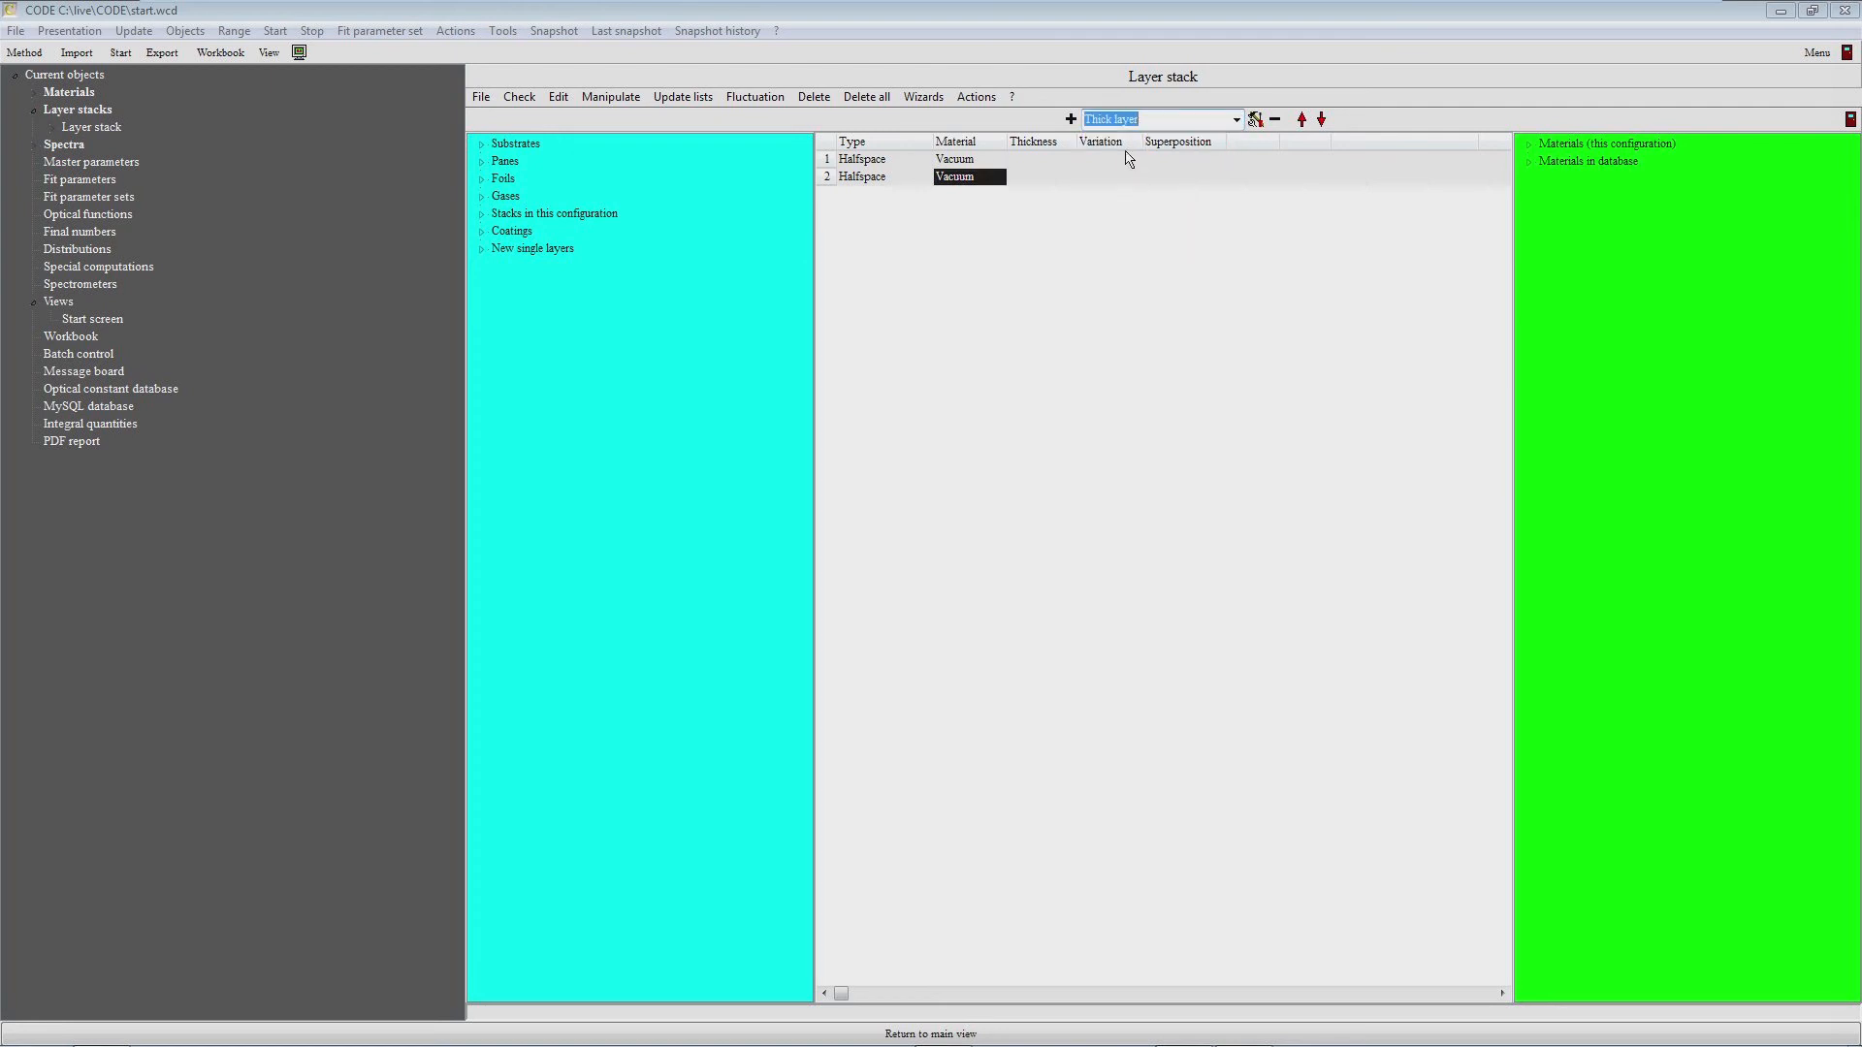
left_click(1071, 119)
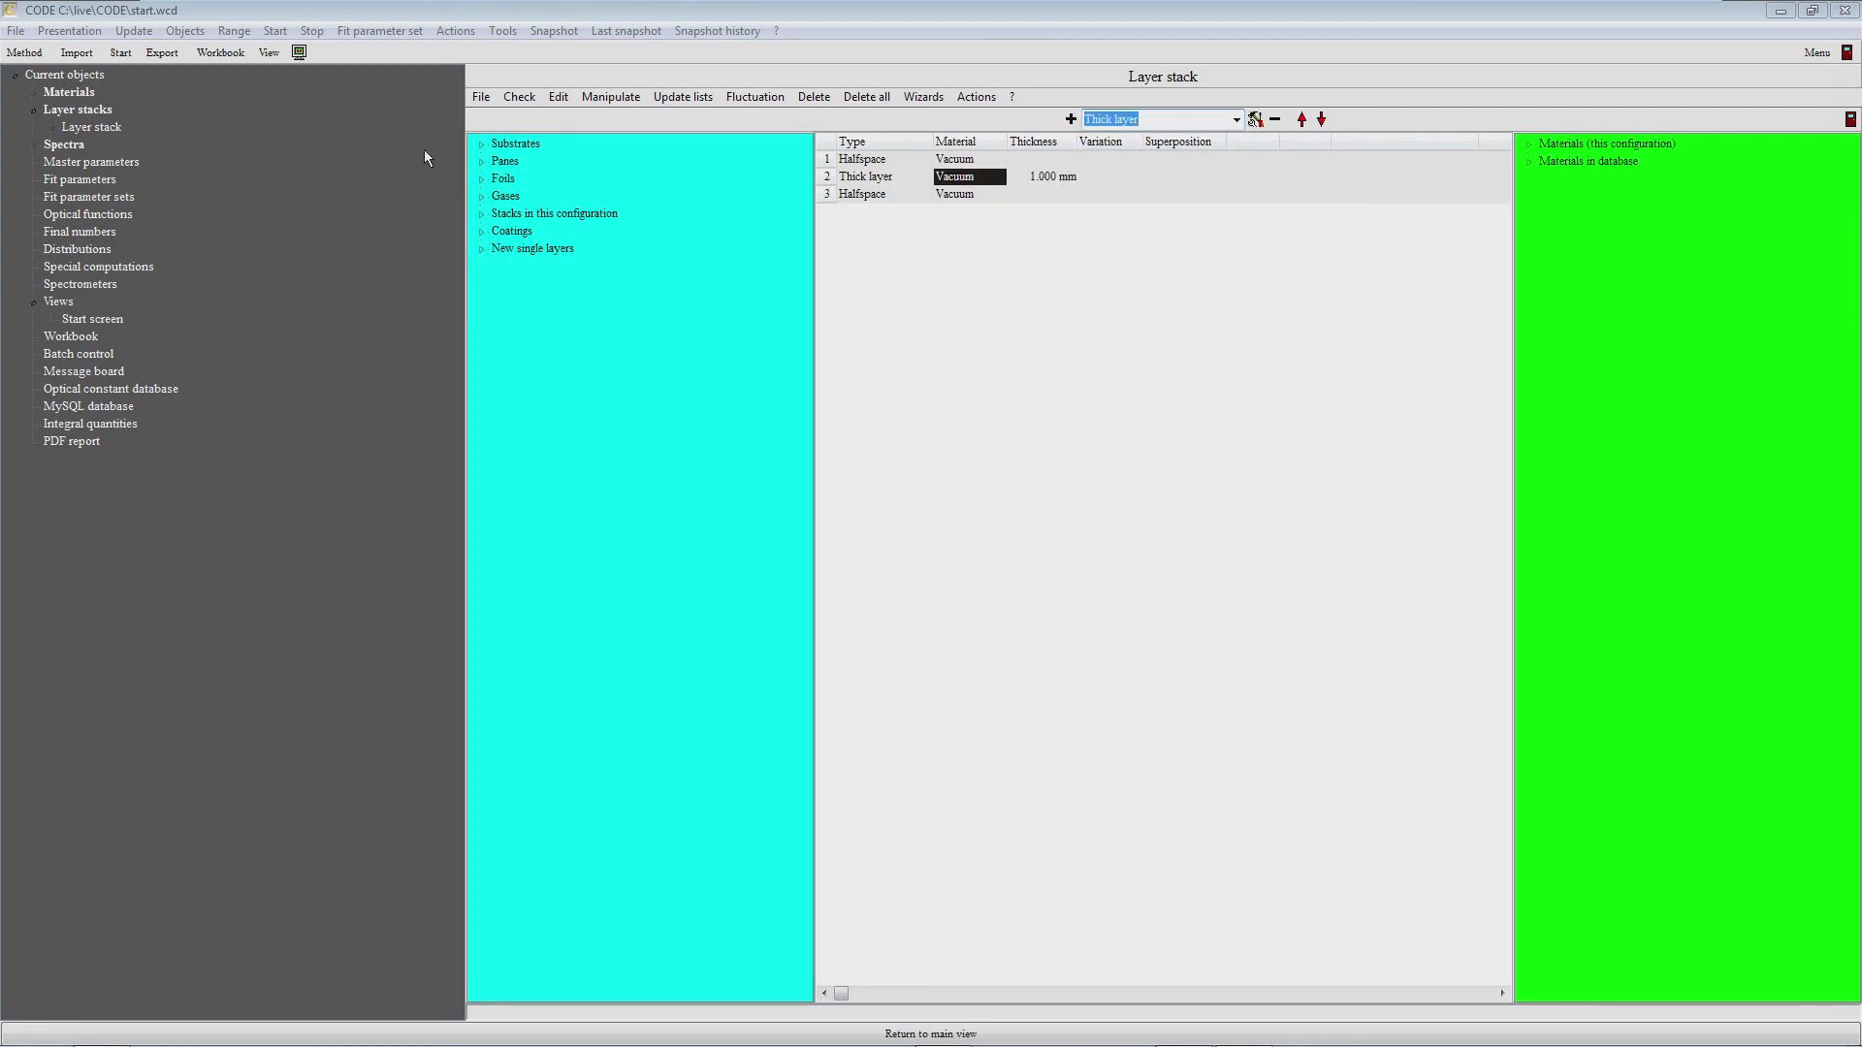
left_click(31, 94)
left_click_drag(117, 127, 956, 177)
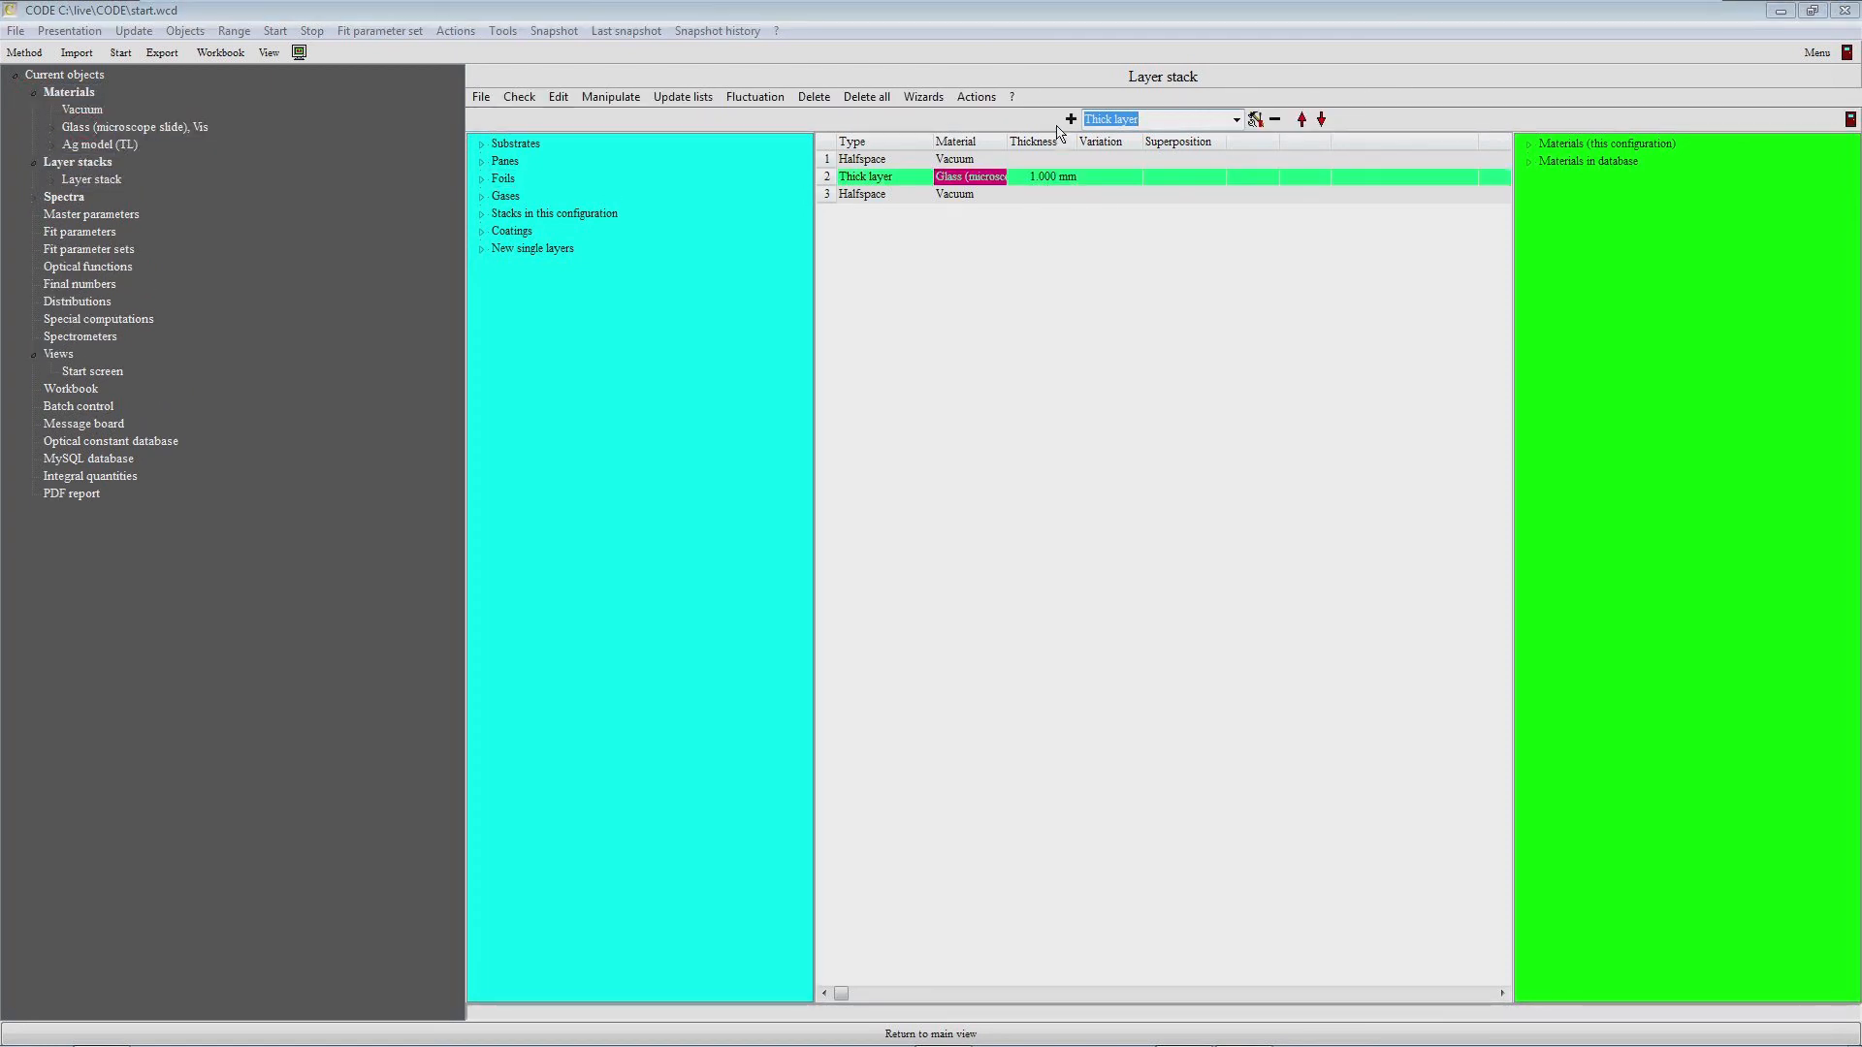
Step: Insert a thin film above the thick glass layer and assign it the material Ag model (TL)
left_click(1237, 119)
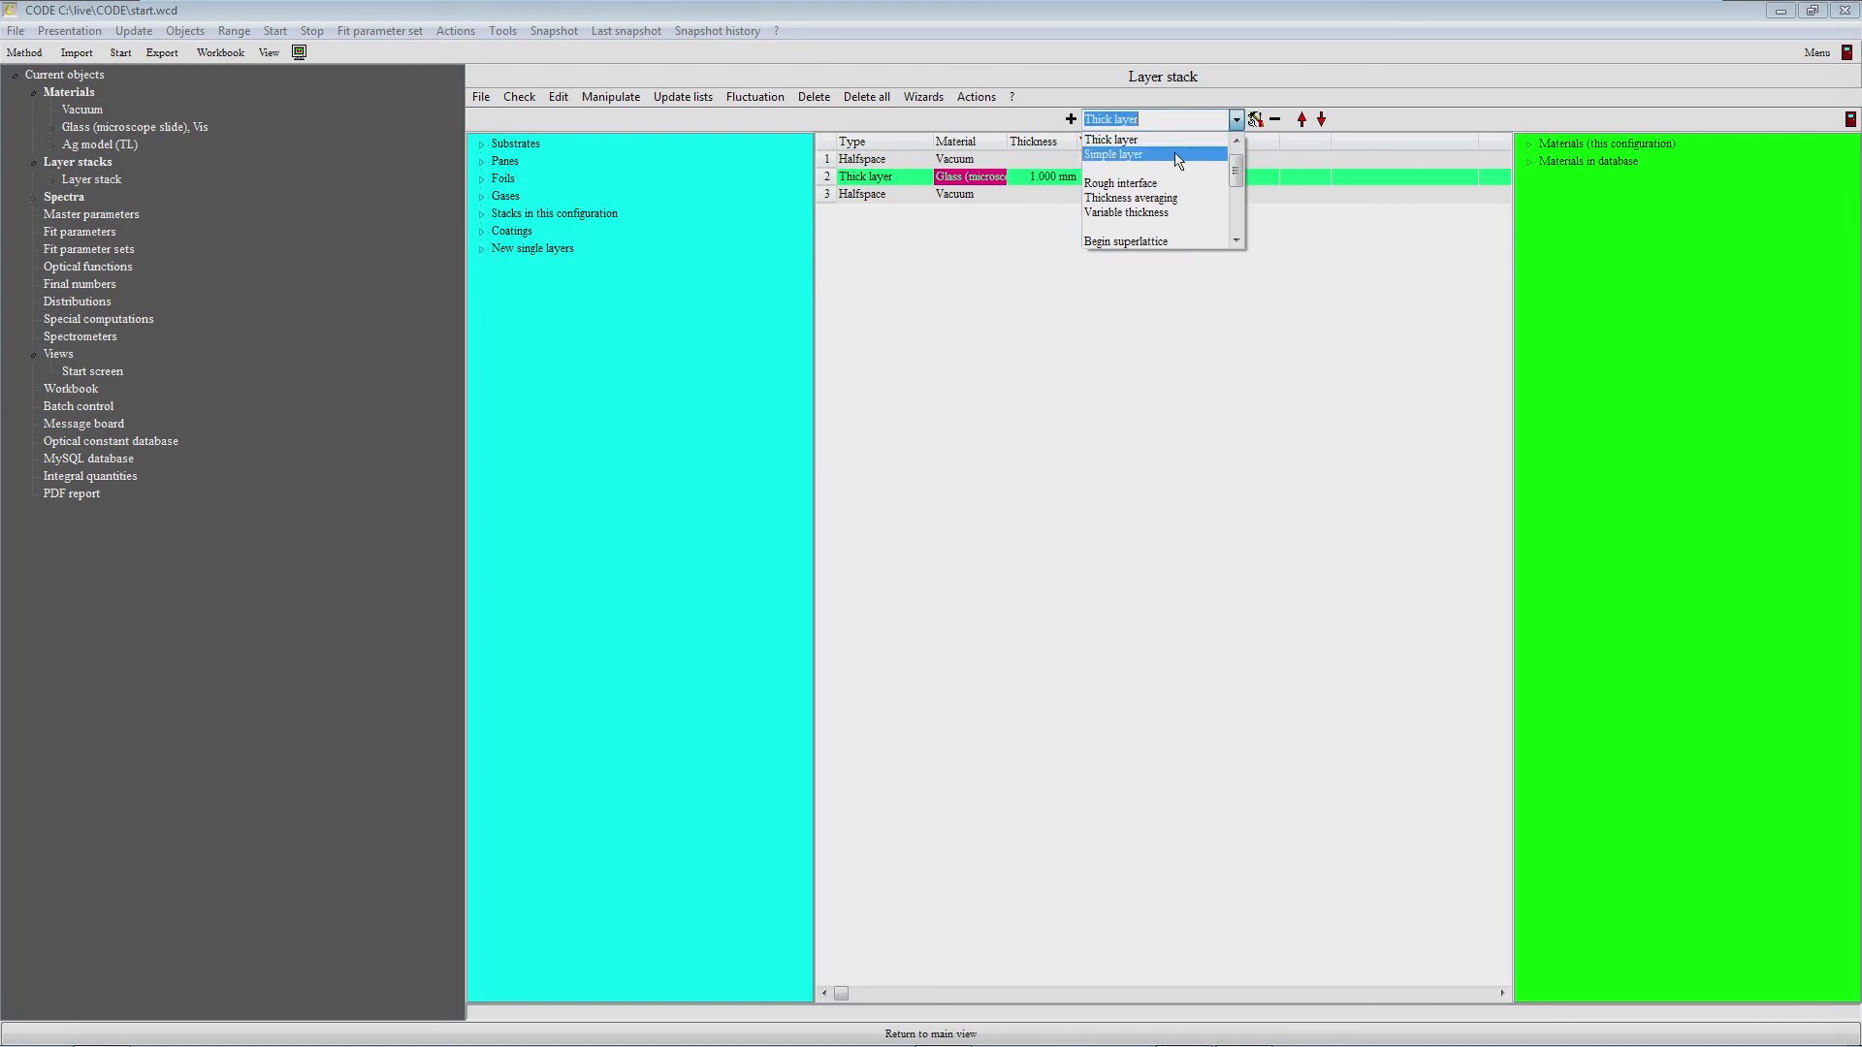
left_click_drag(1235, 166, 1235, 156)
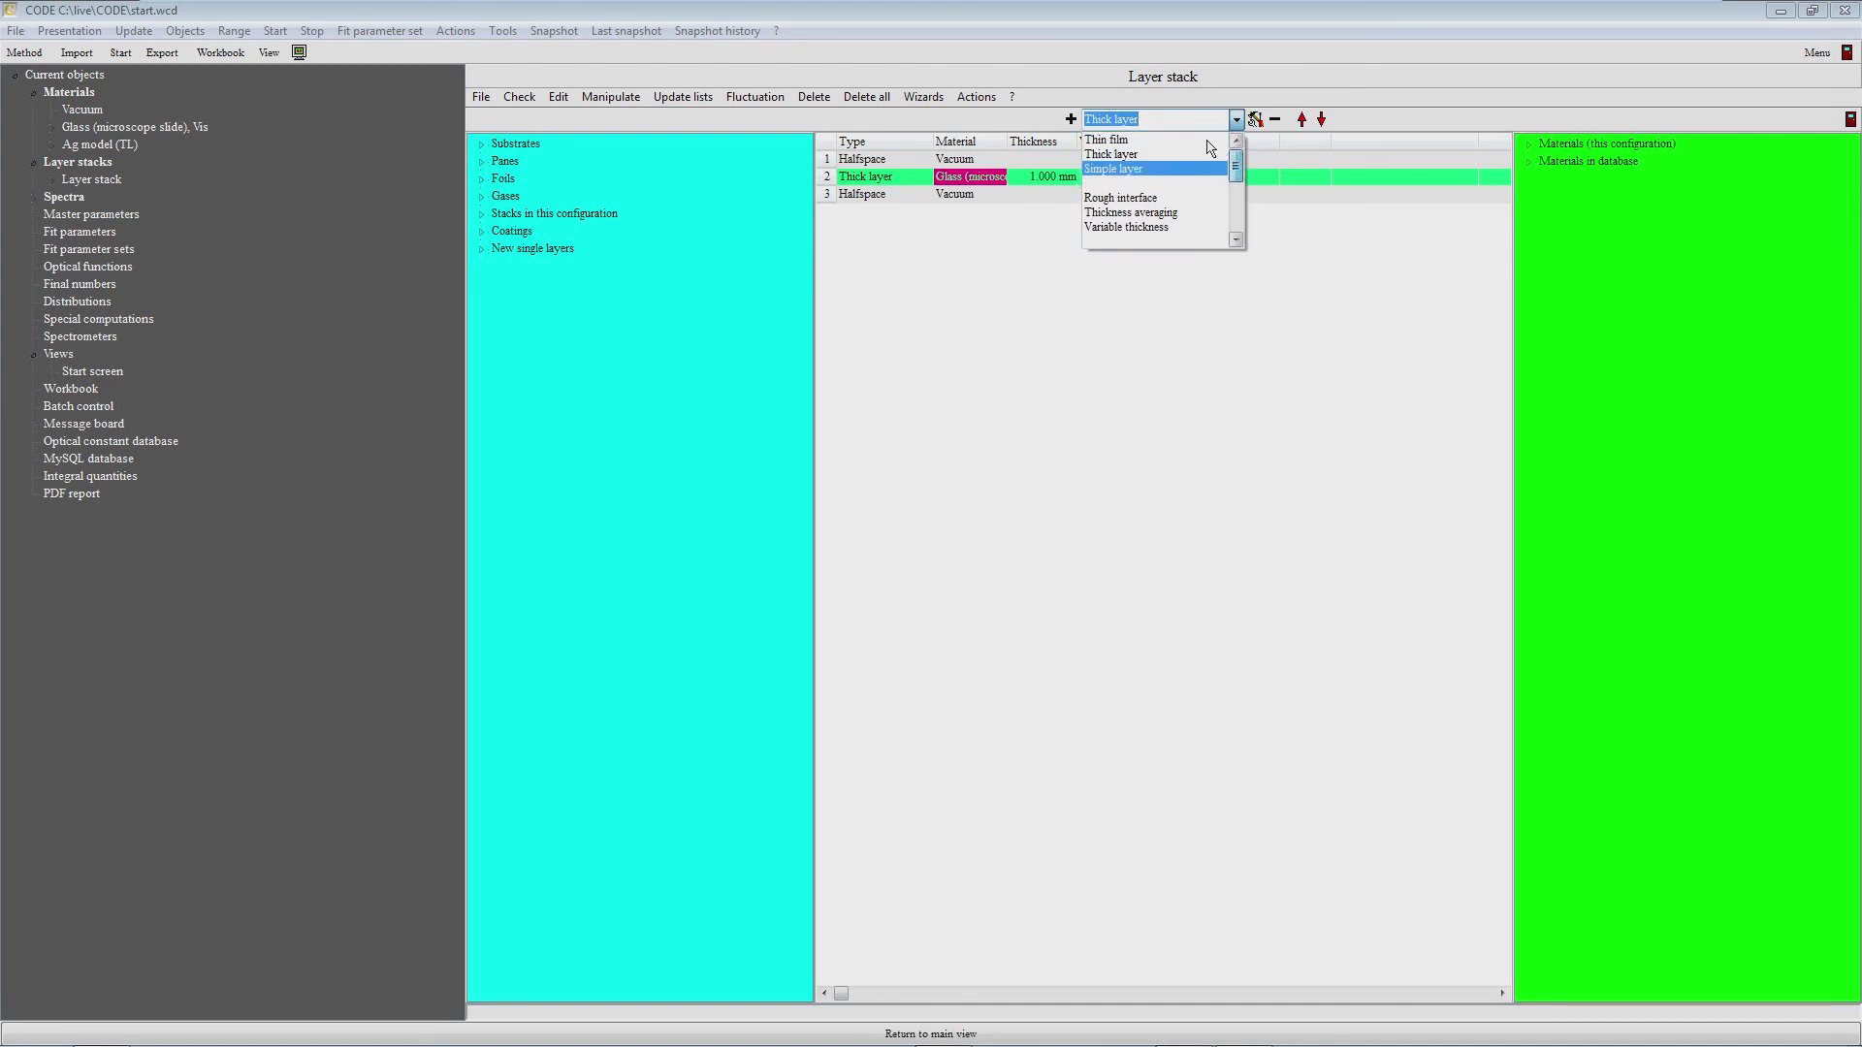
left_click(1150, 141)
left_click(1073, 120)
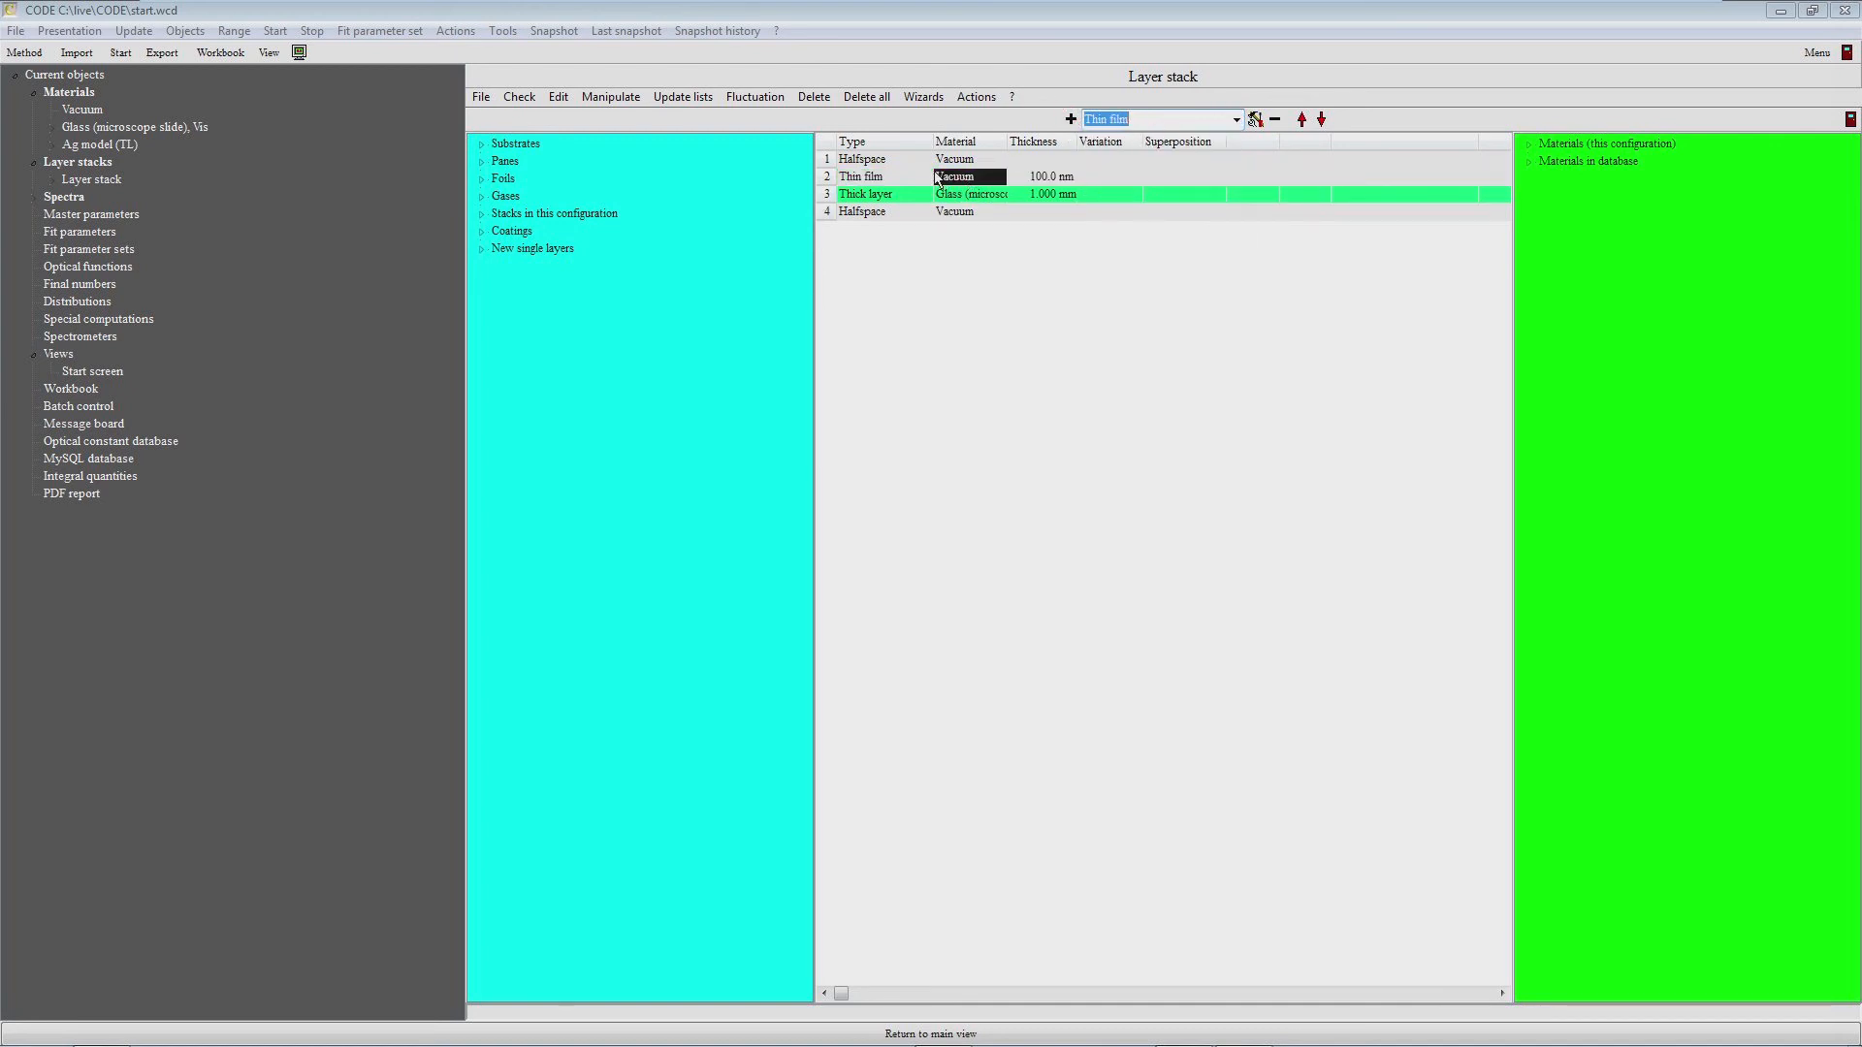
left_click_drag(74, 148, 957, 178)
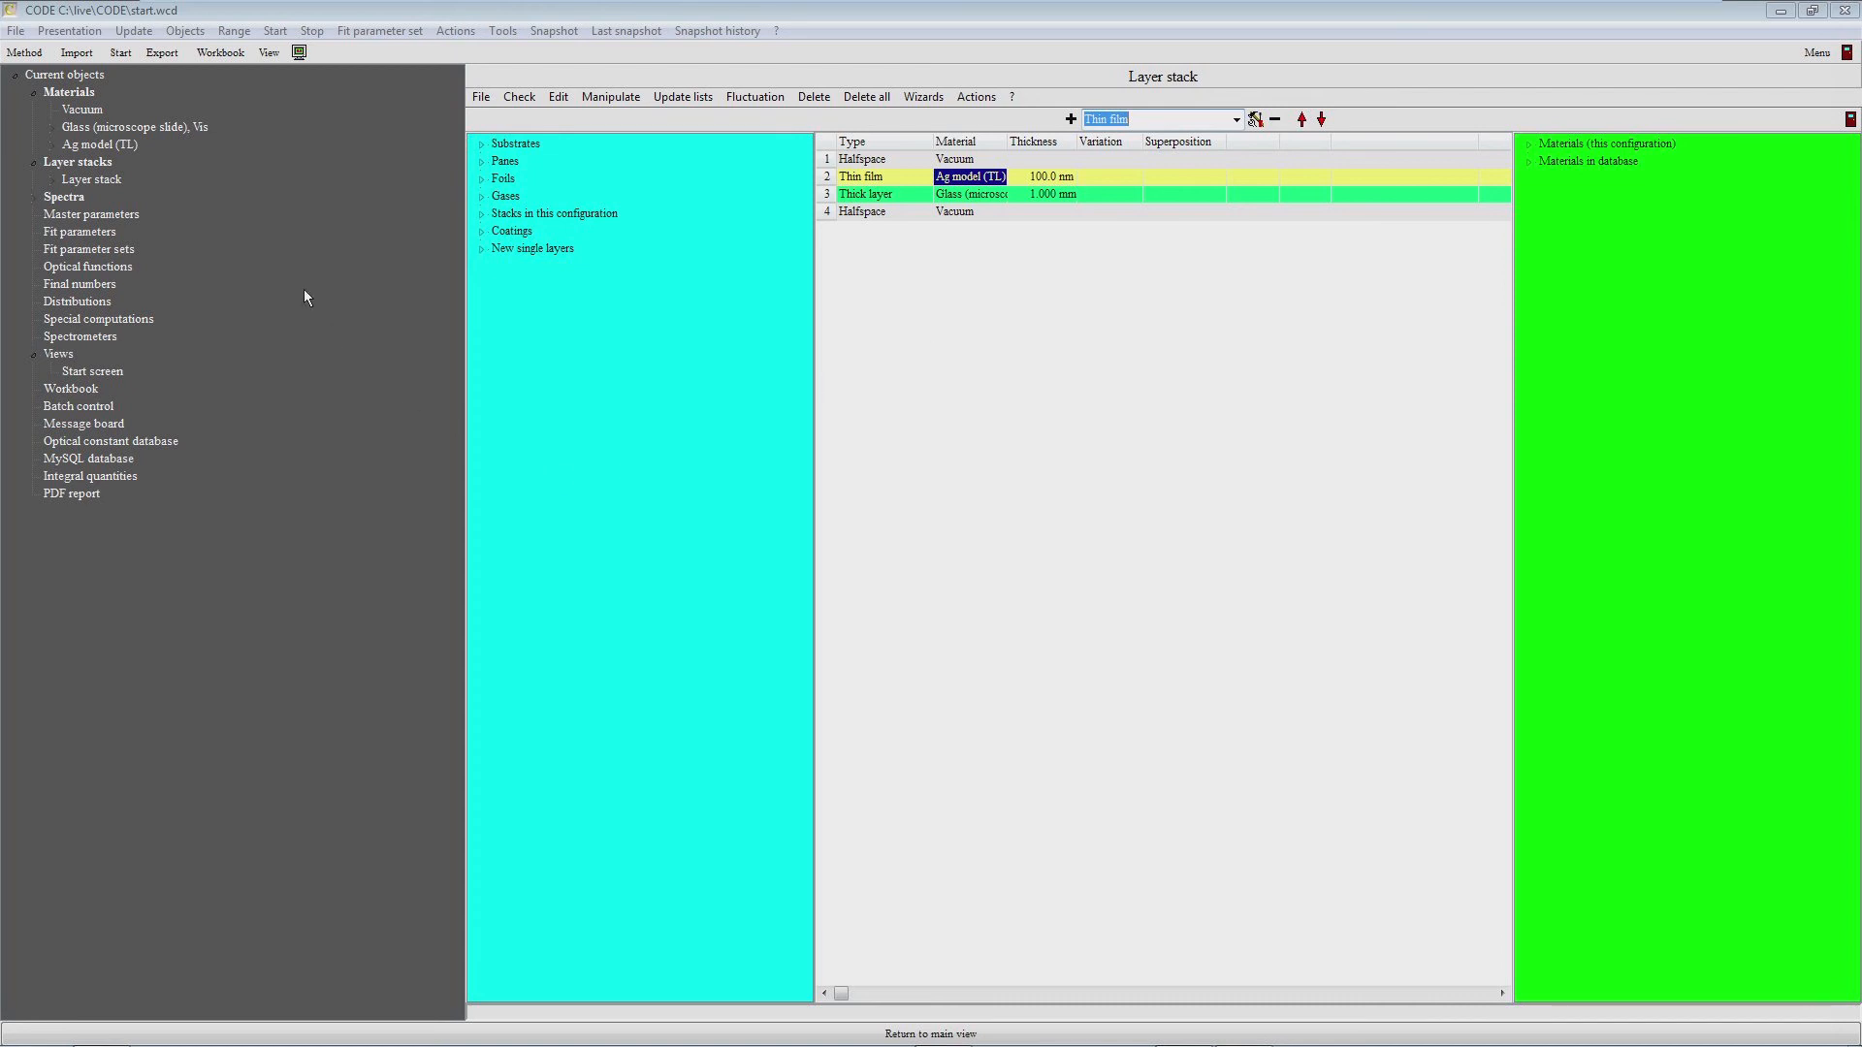
Step: Set the spectral range of the reflectance spectrum R to 300–1000 nm with 200 points
left_click(34, 198)
double_click(65, 215)
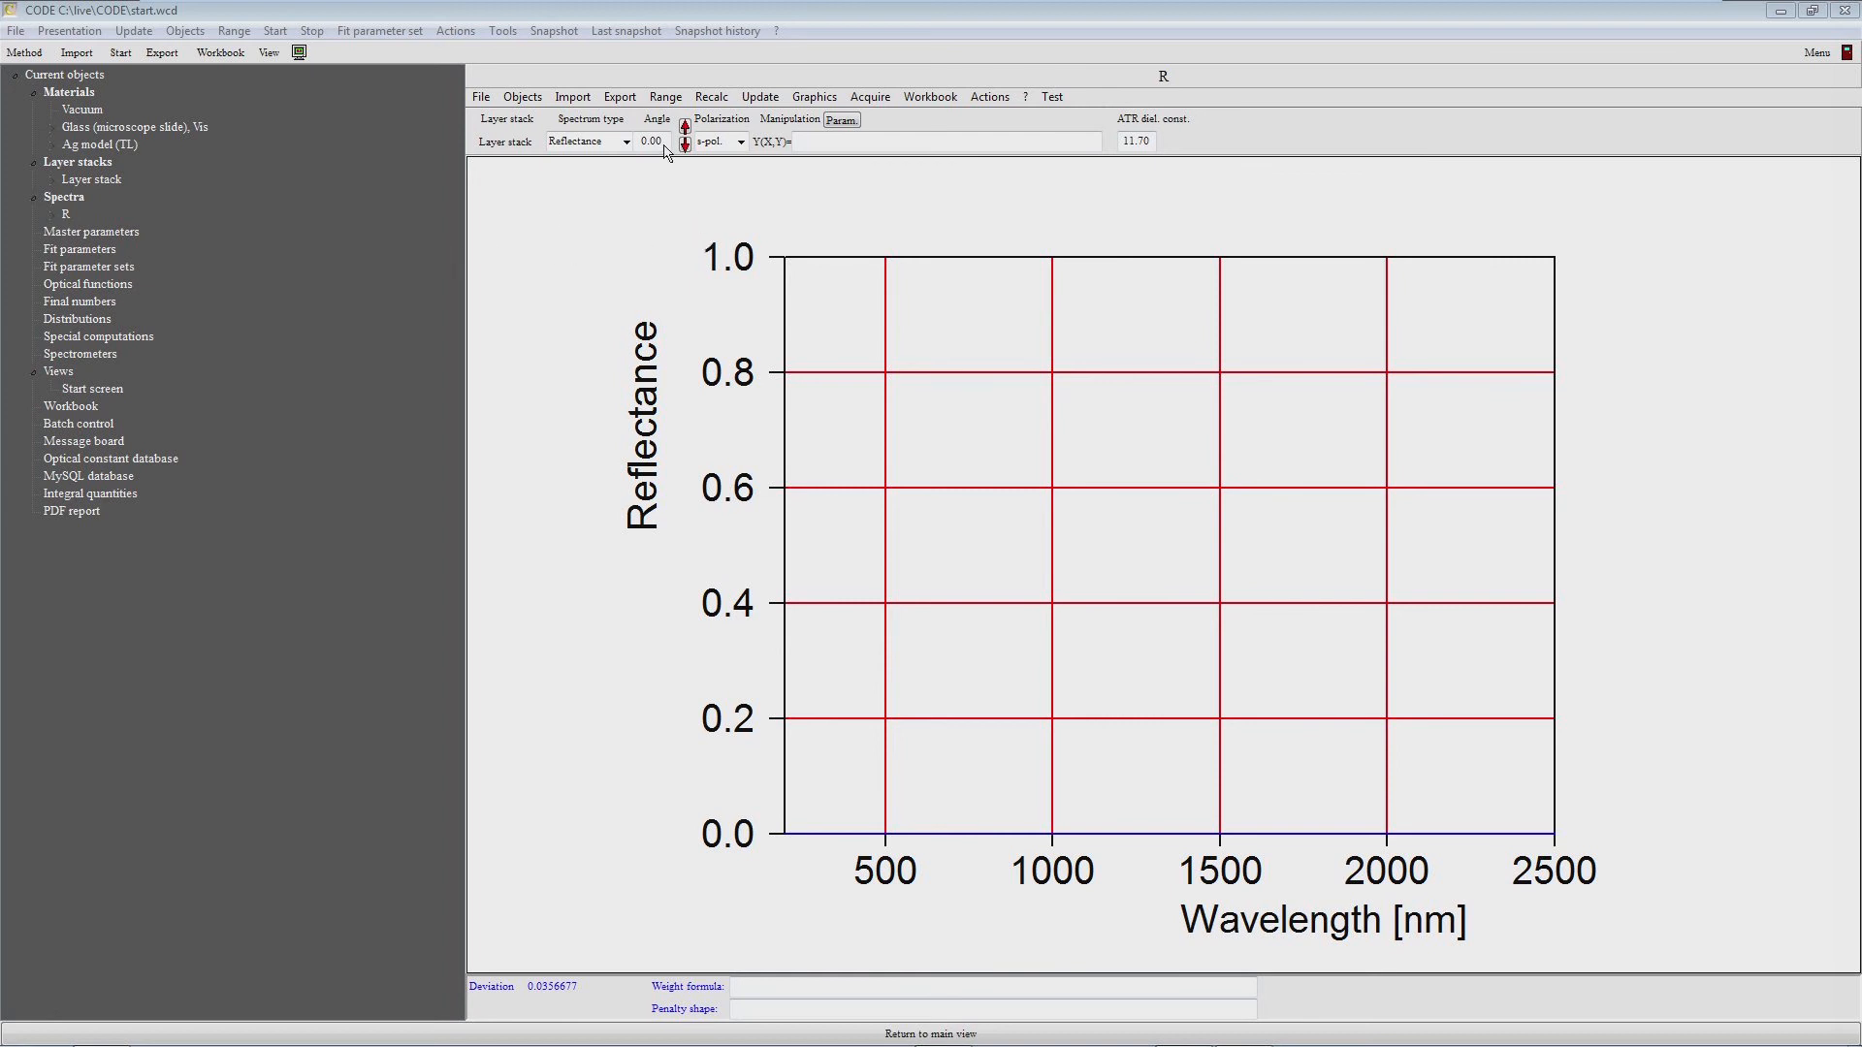
left_click(667, 97)
type("3")
key("Tab")
type("1000")
key("Tab")
key("Tab")
type("200")
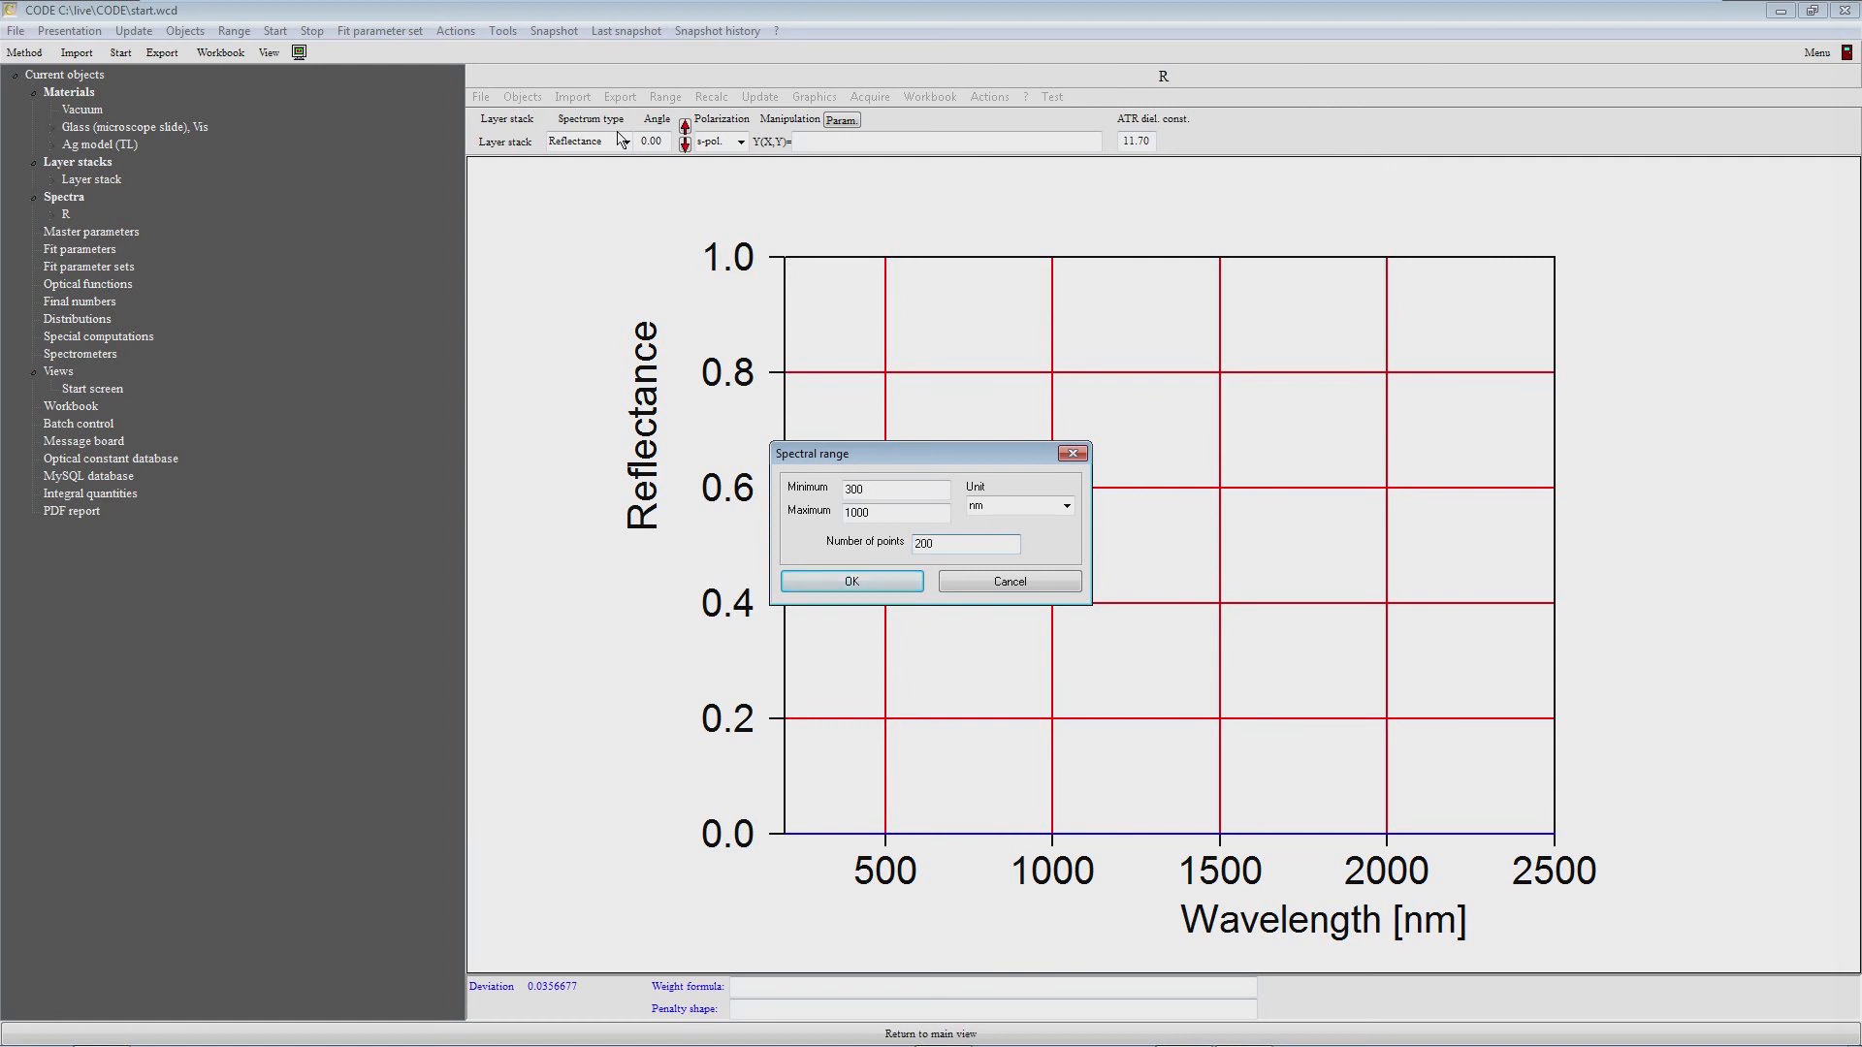
key("Return")
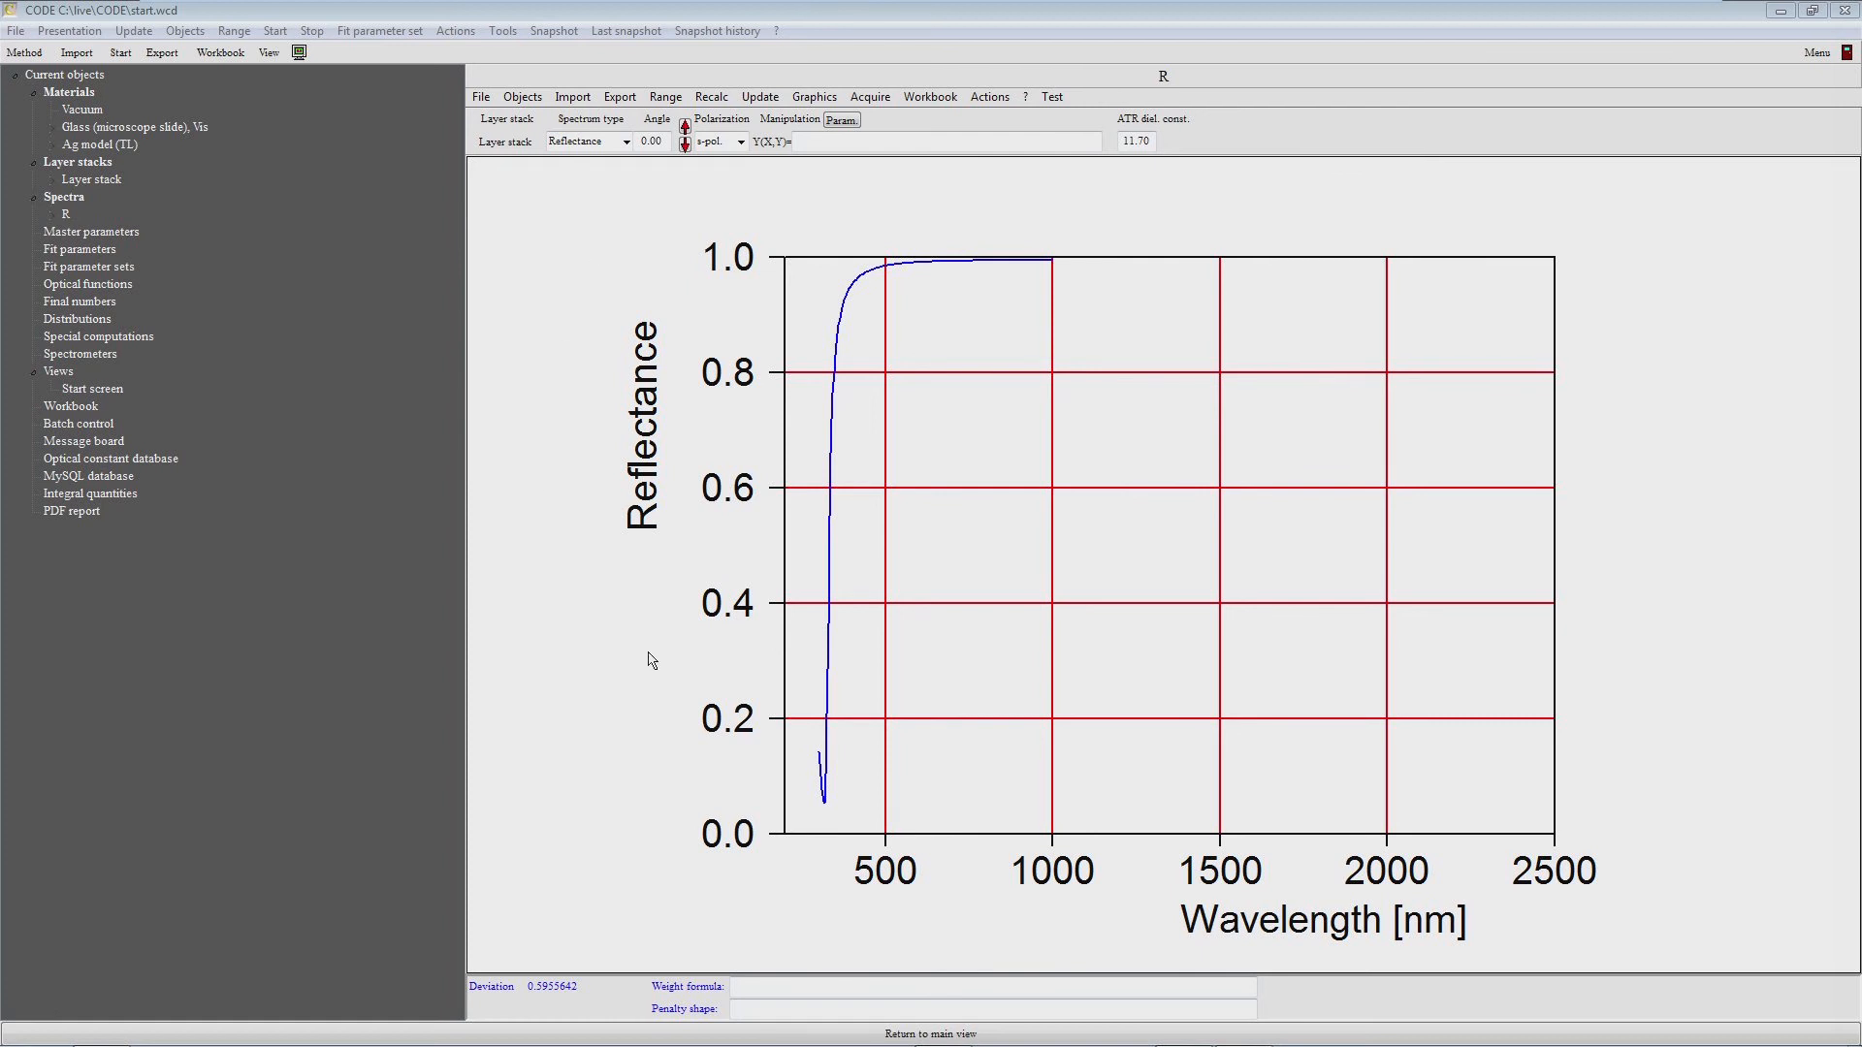
Step: Scale the x-axis of the reflectance plot from 300 to 1000 nm with a tick spacing of 100
left_click(834, 93)
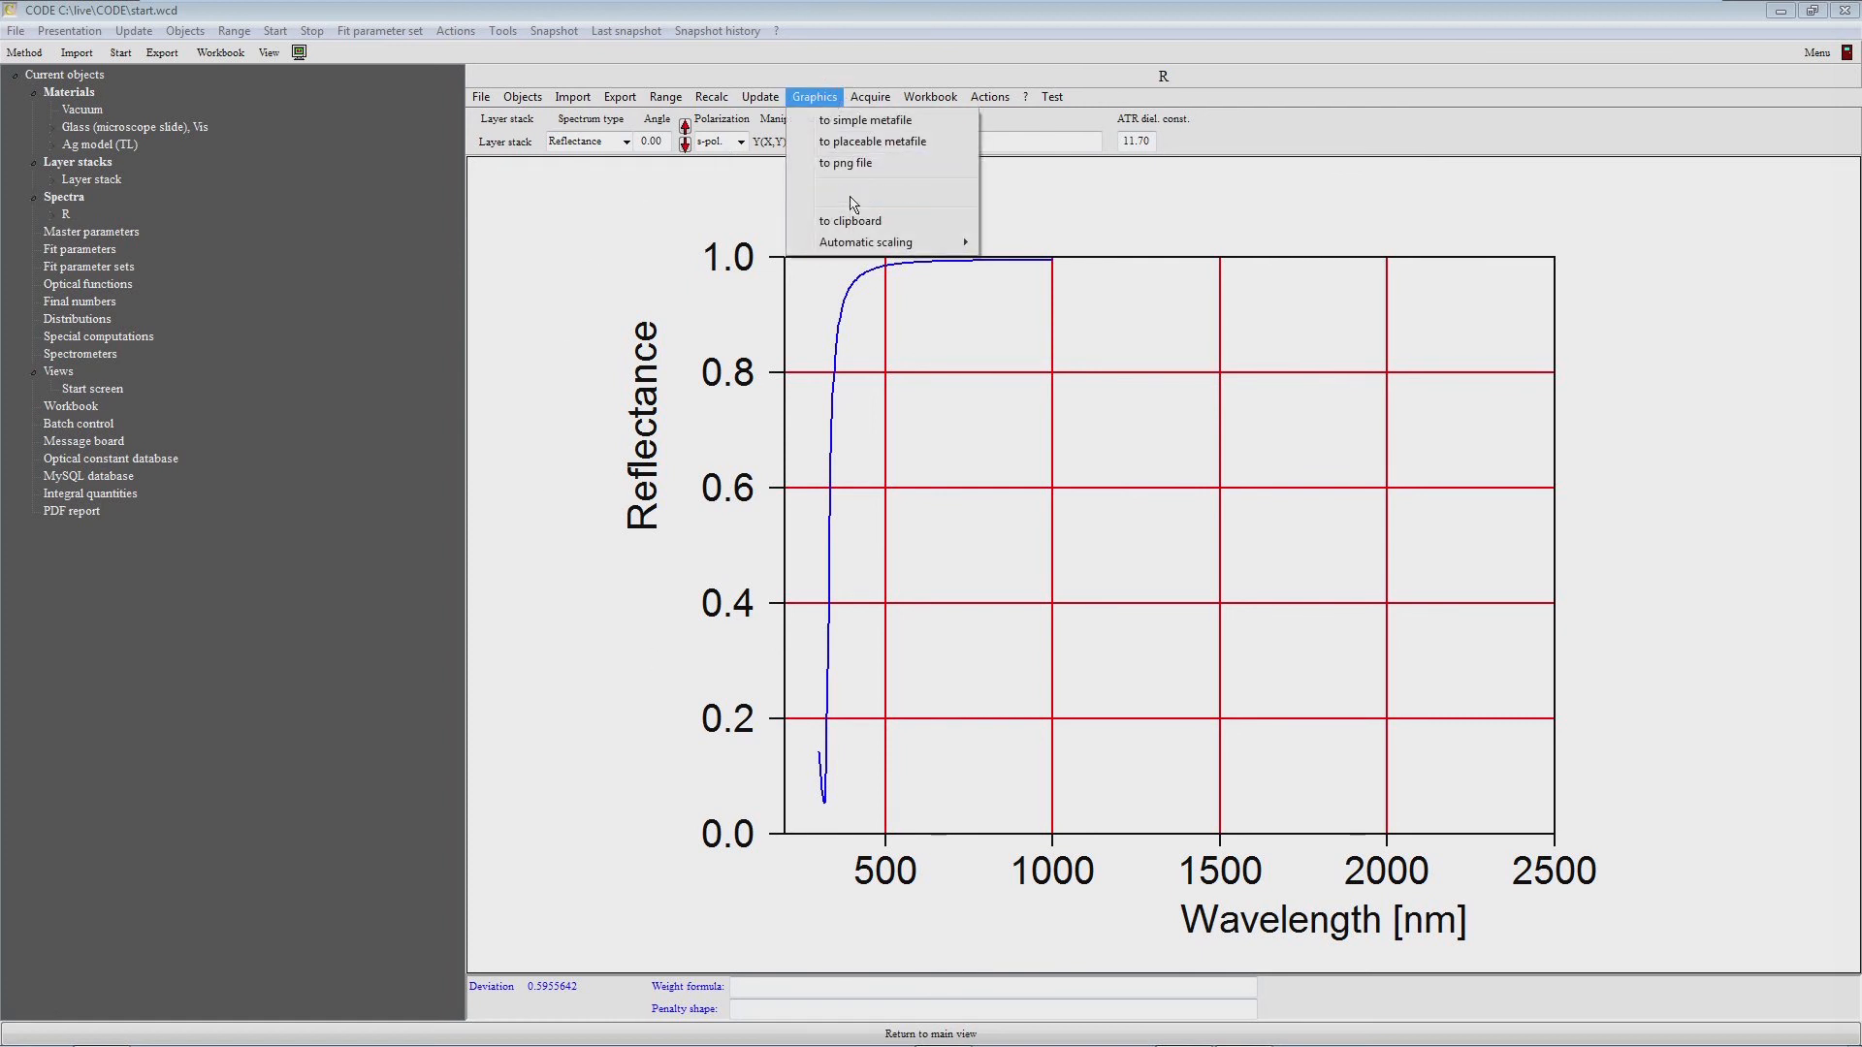
left_click(854, 193)
double_click(878, 565)
type("300")
key("Tab")
type("1000")
key("Tab")
type("100")
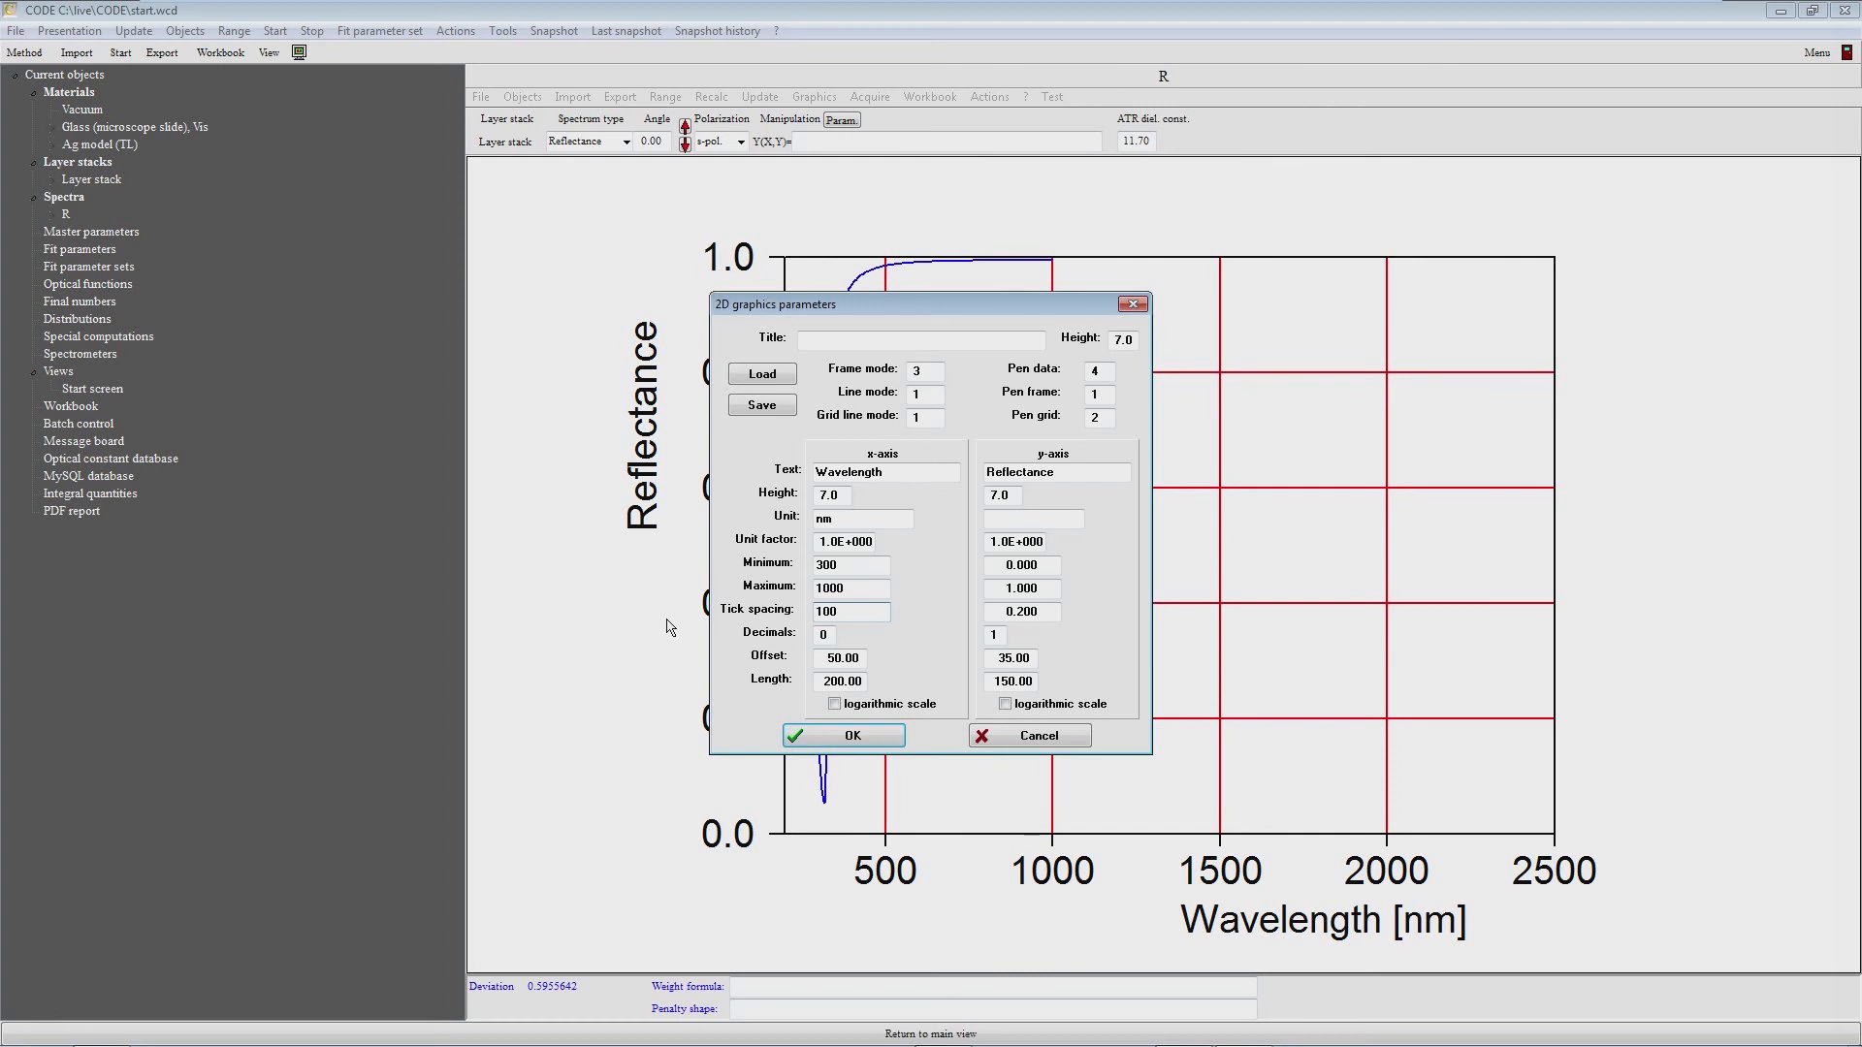
key("Return")
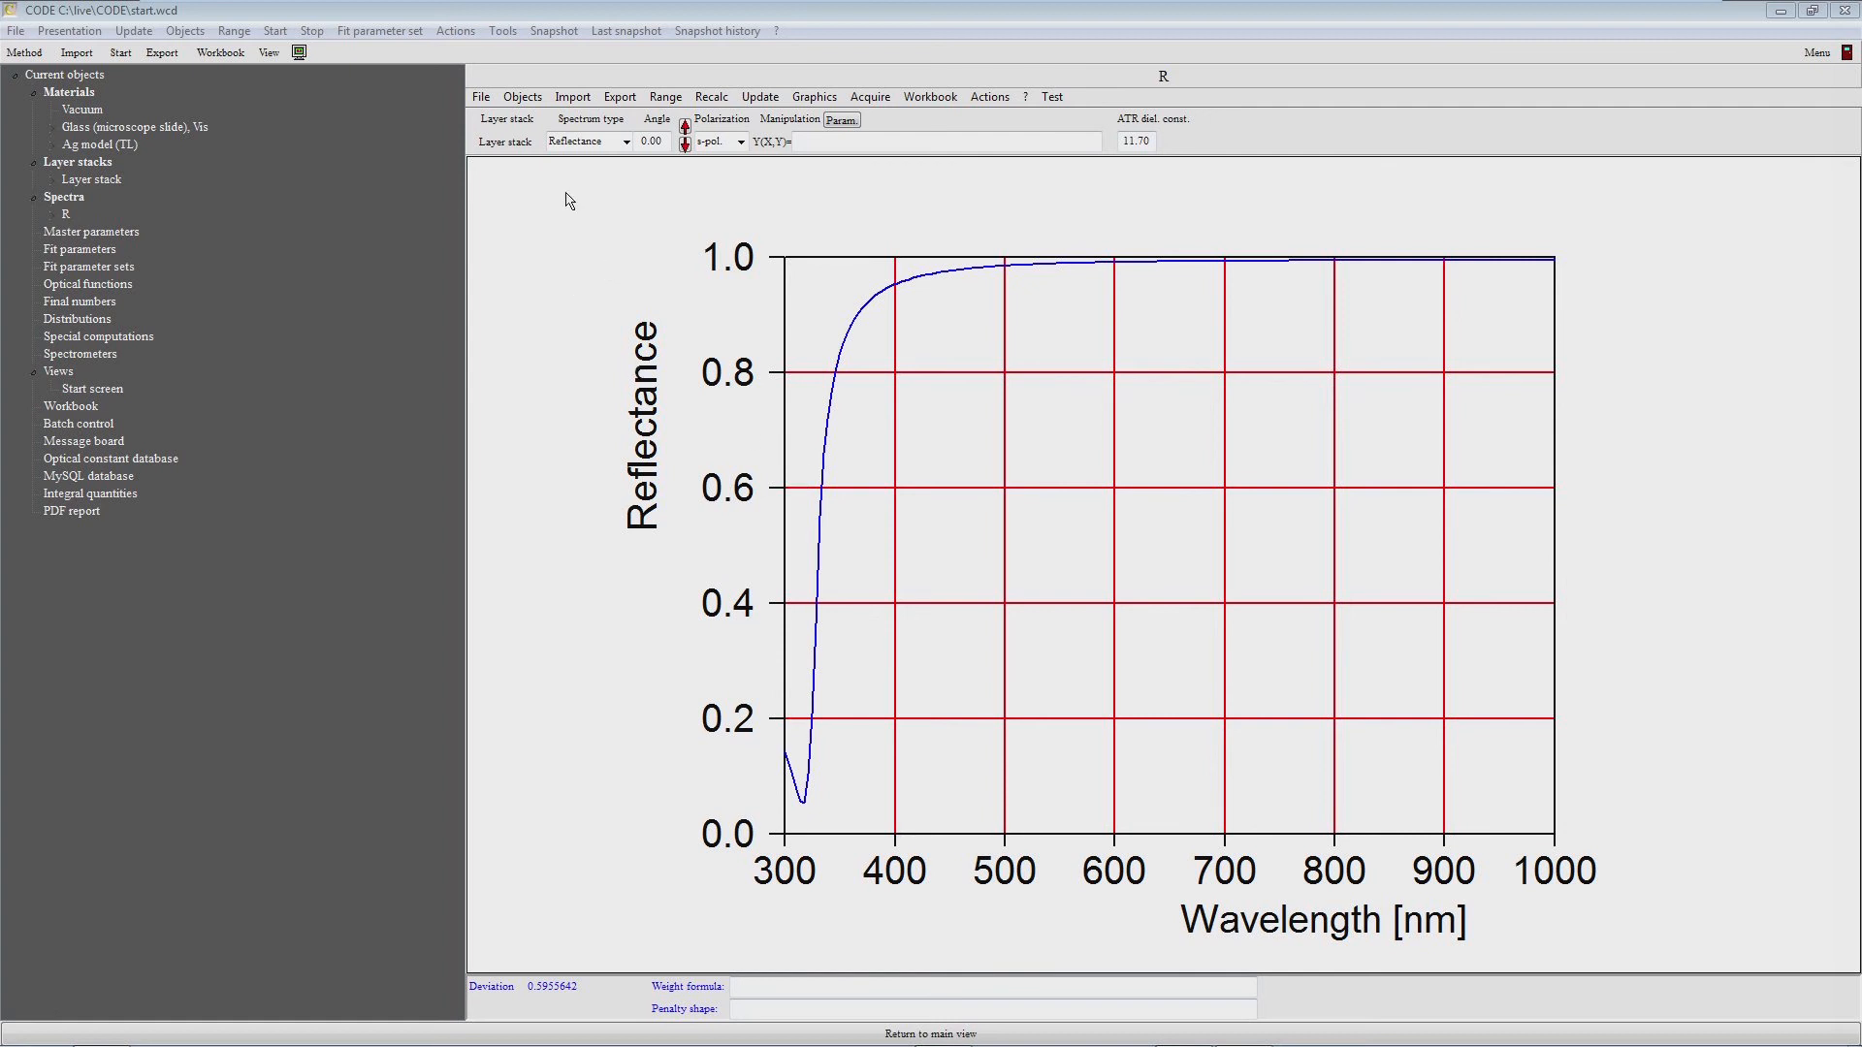
Step: Start a file import of measured data for spectrum R and browse to C:\live\CODE\SCOUT tutorial 1
left_click(573, 98)
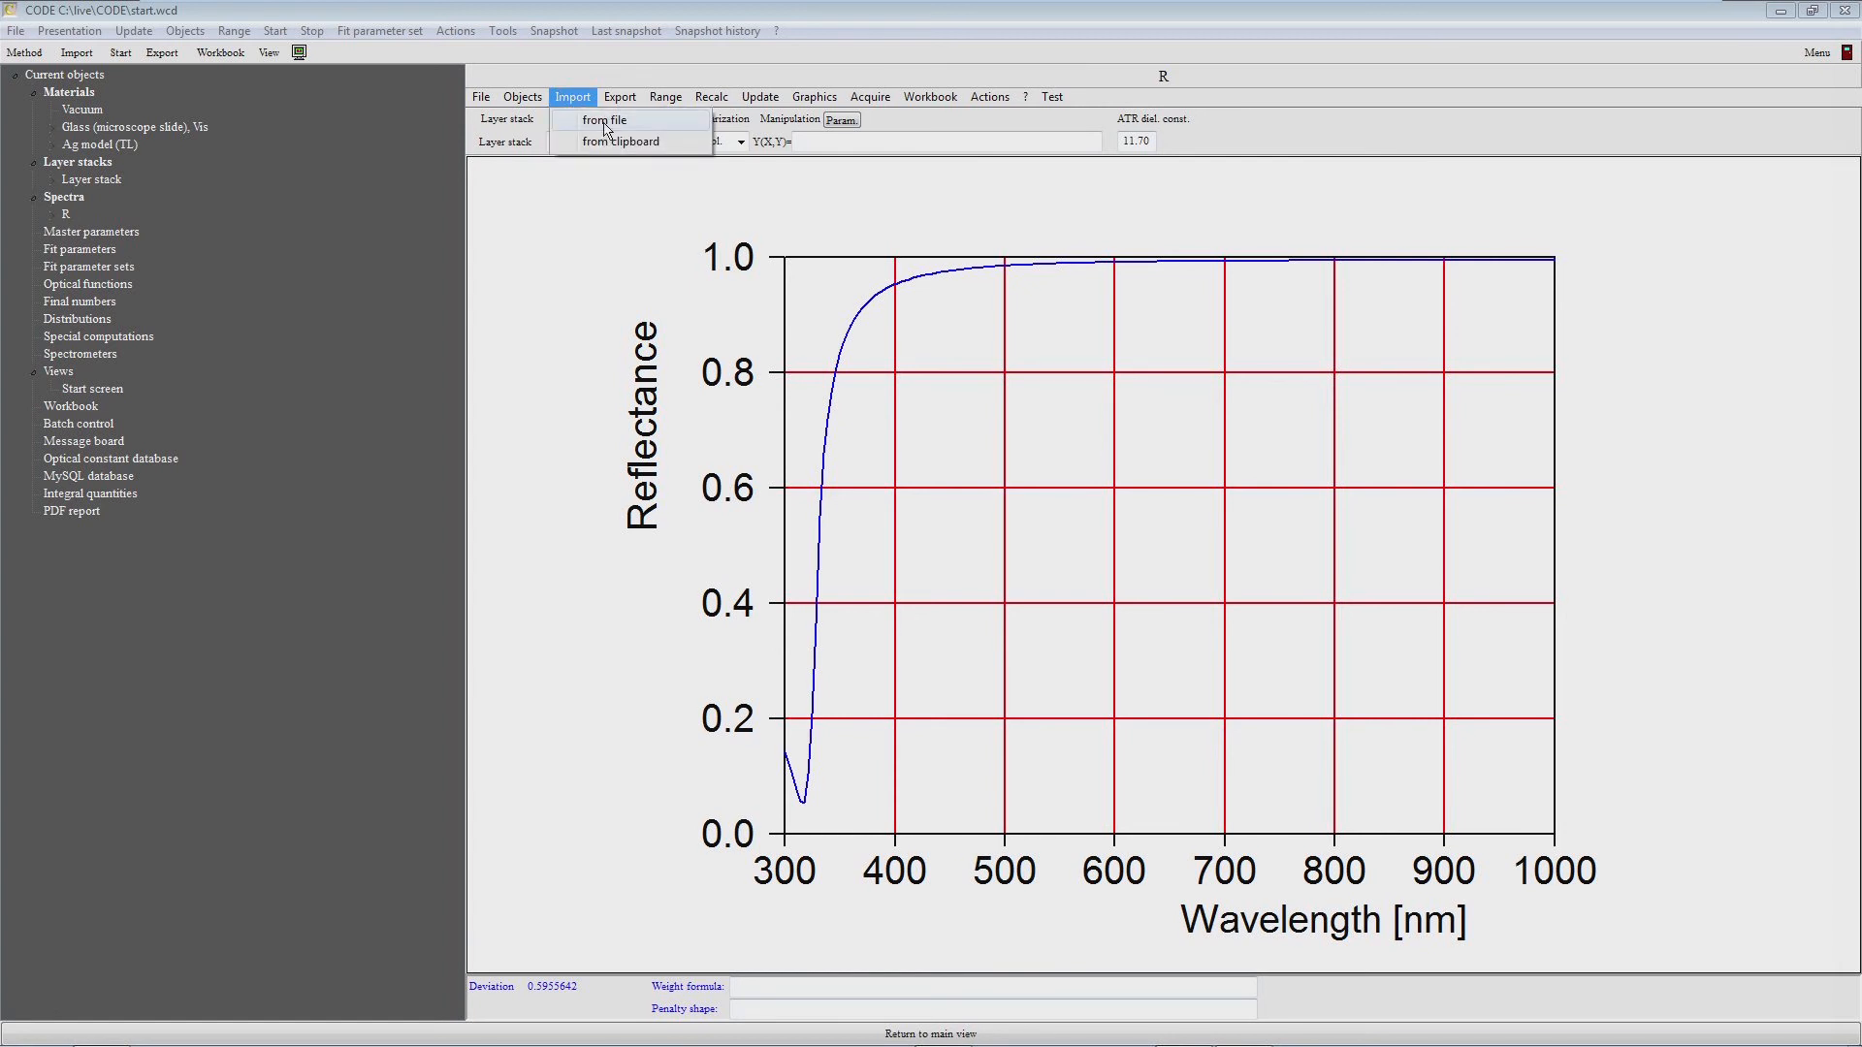
left_click(606, 125)
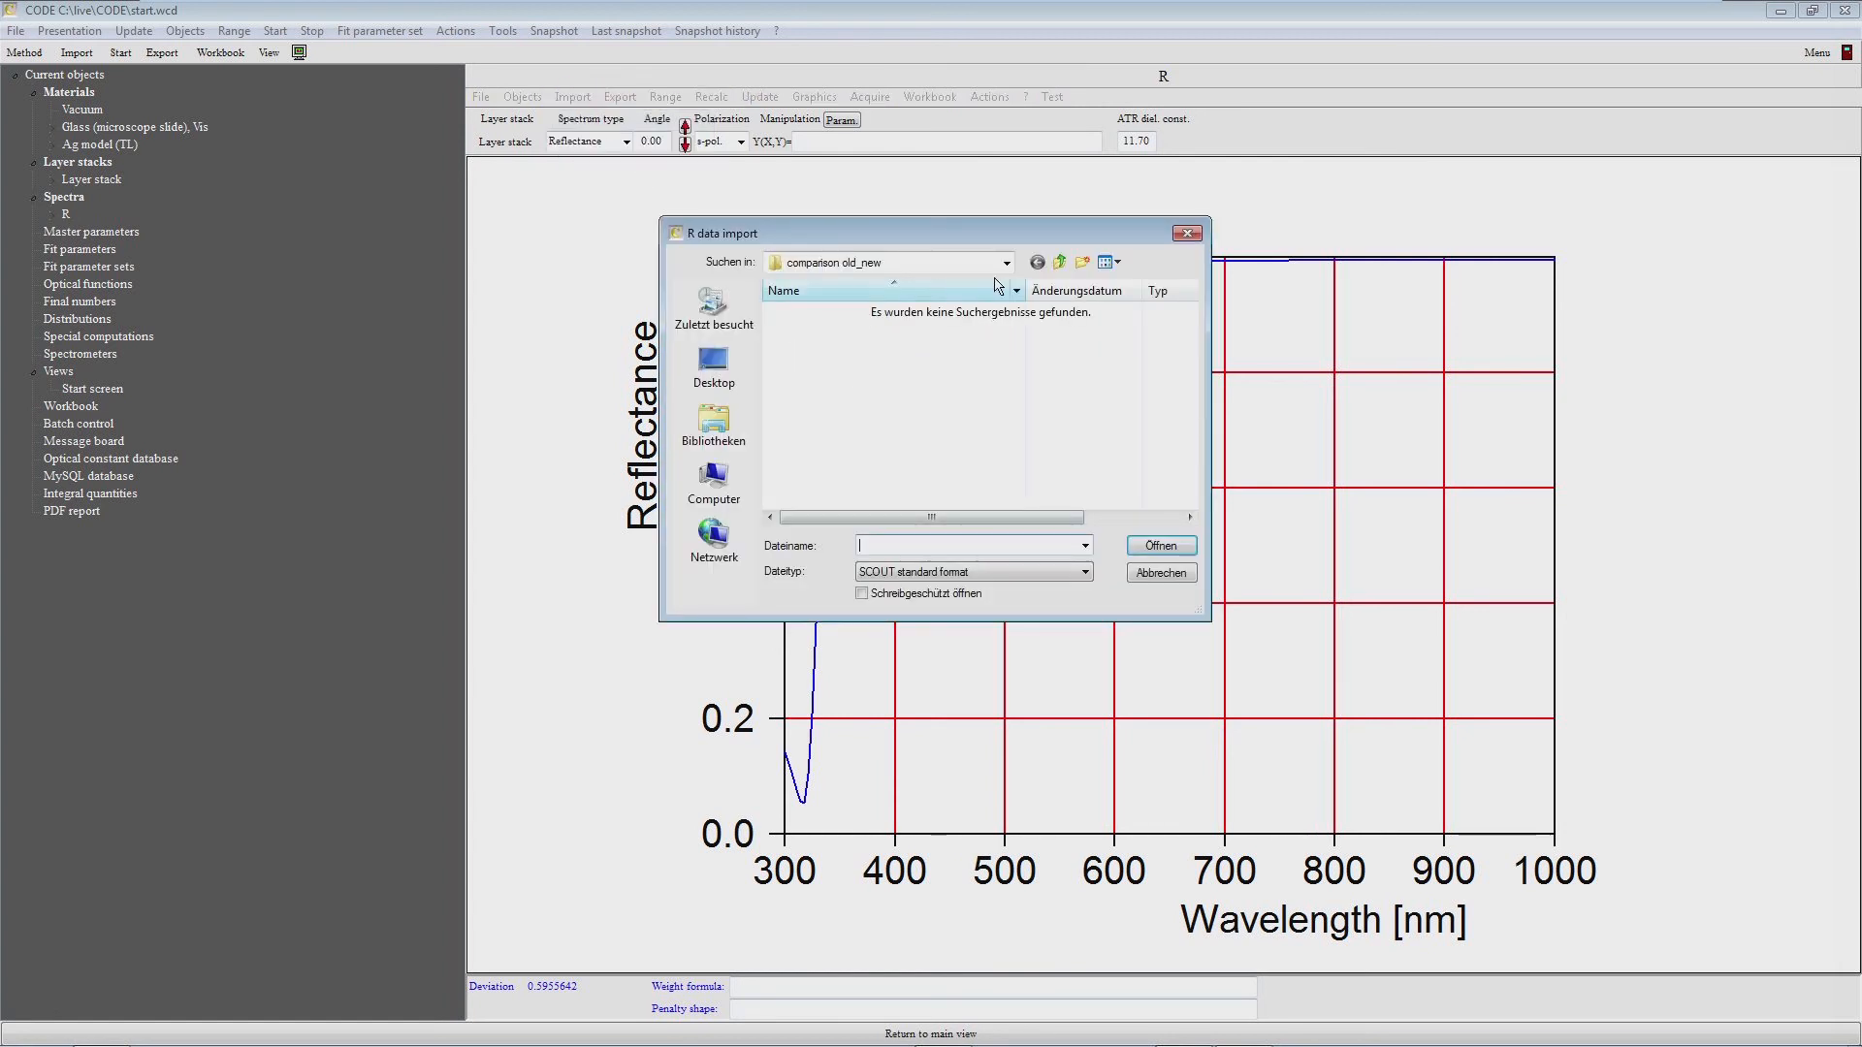
left_click(1006, 263)
left_click(894, 407)
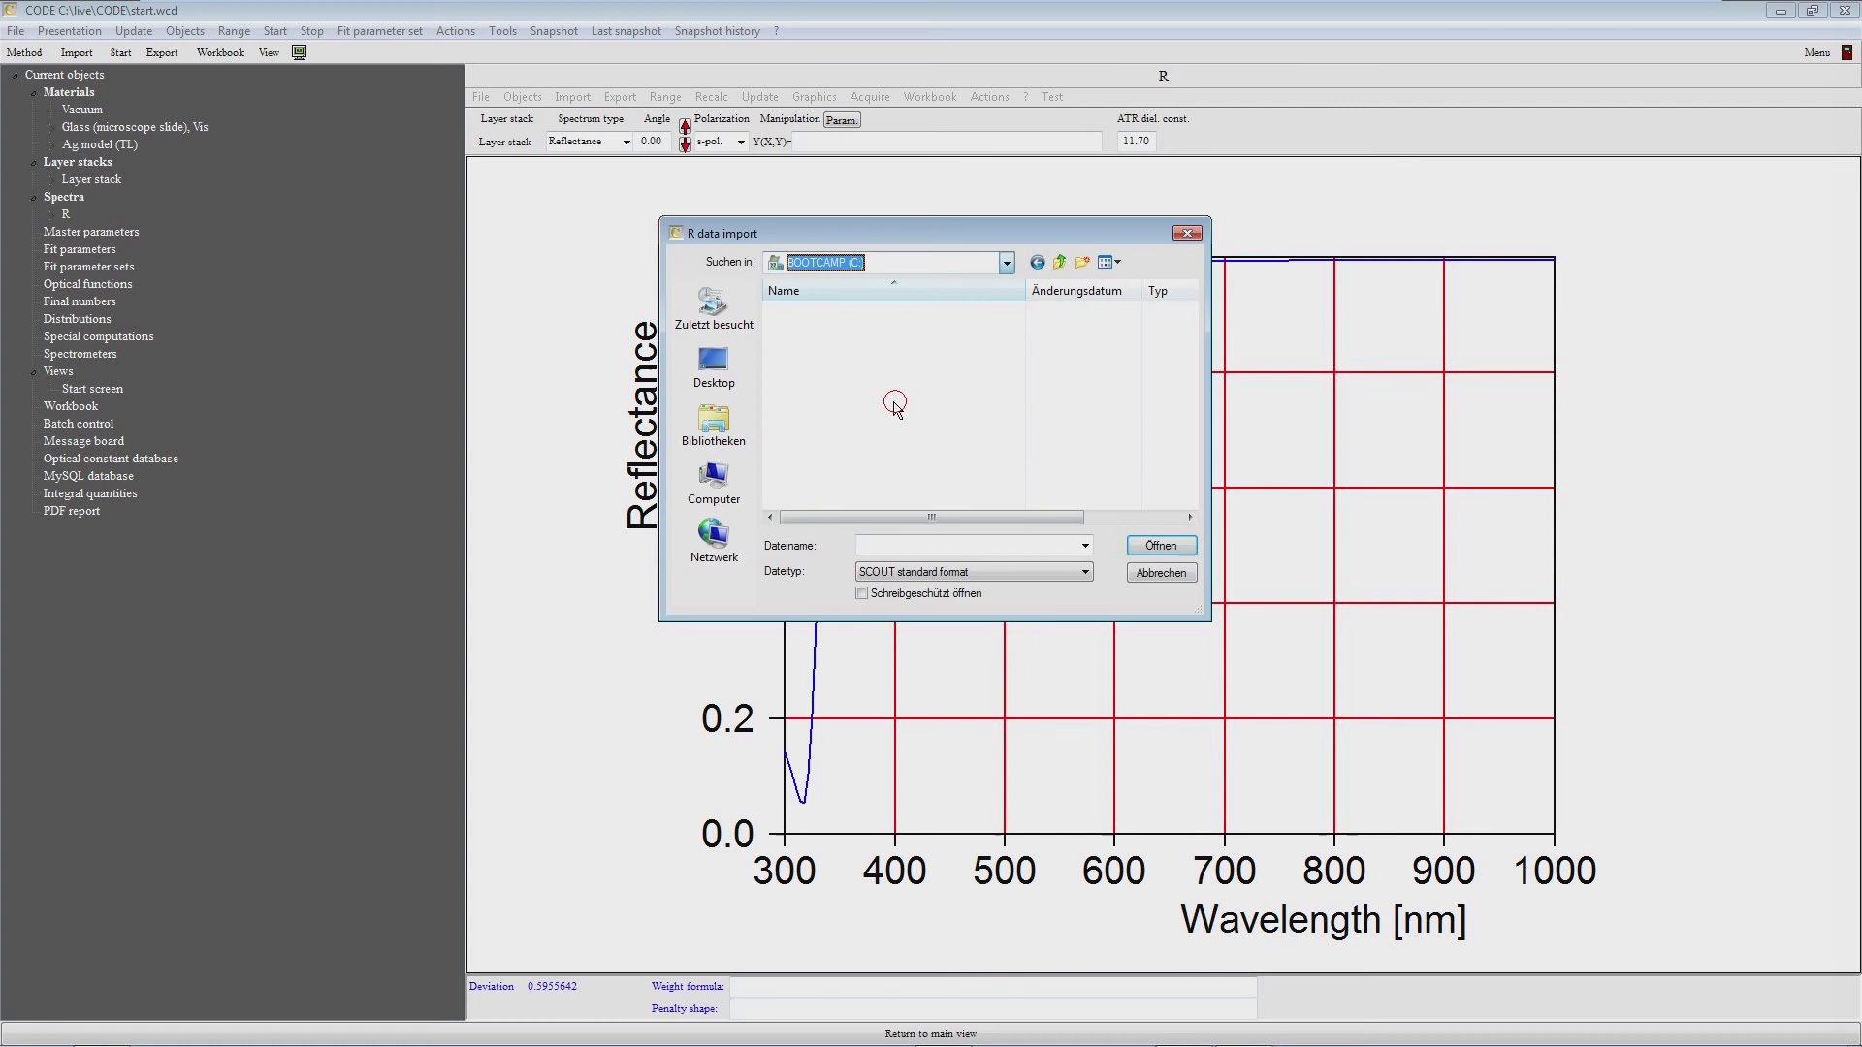
scroll(878, 419, "down", 5)
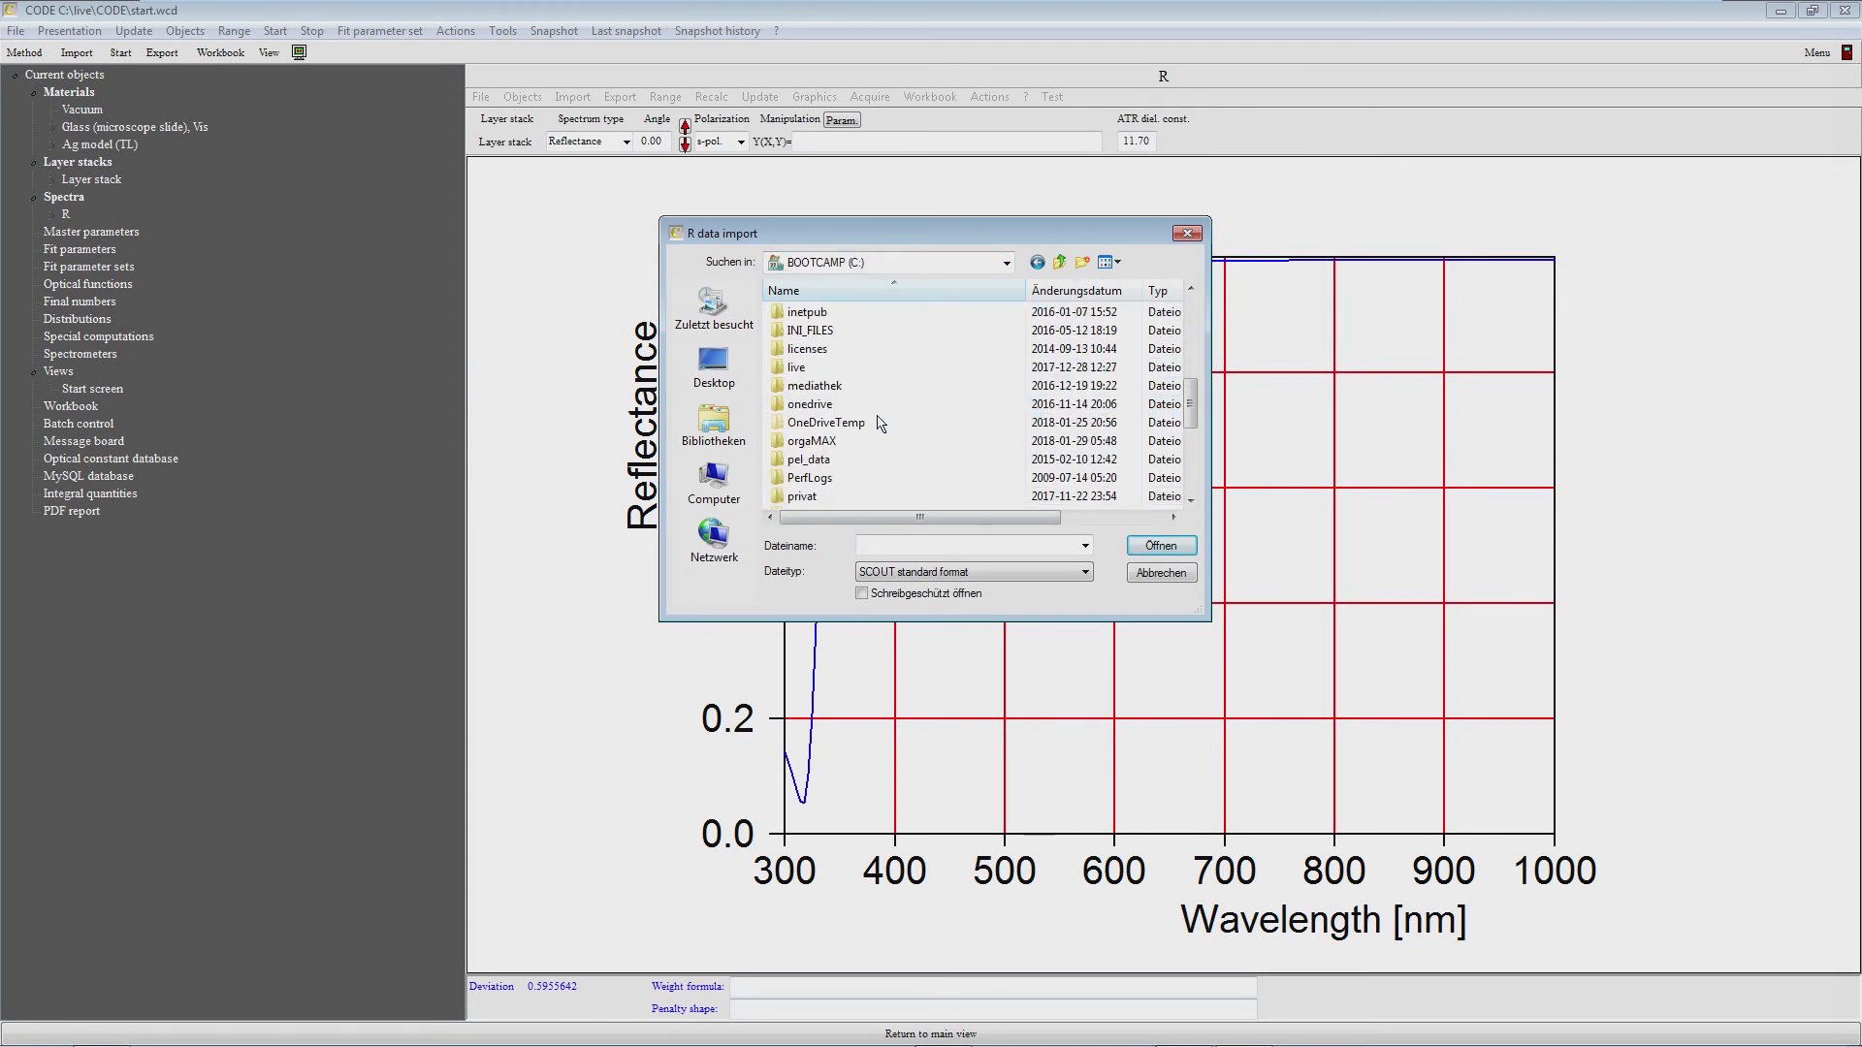
double_click(834, 370)
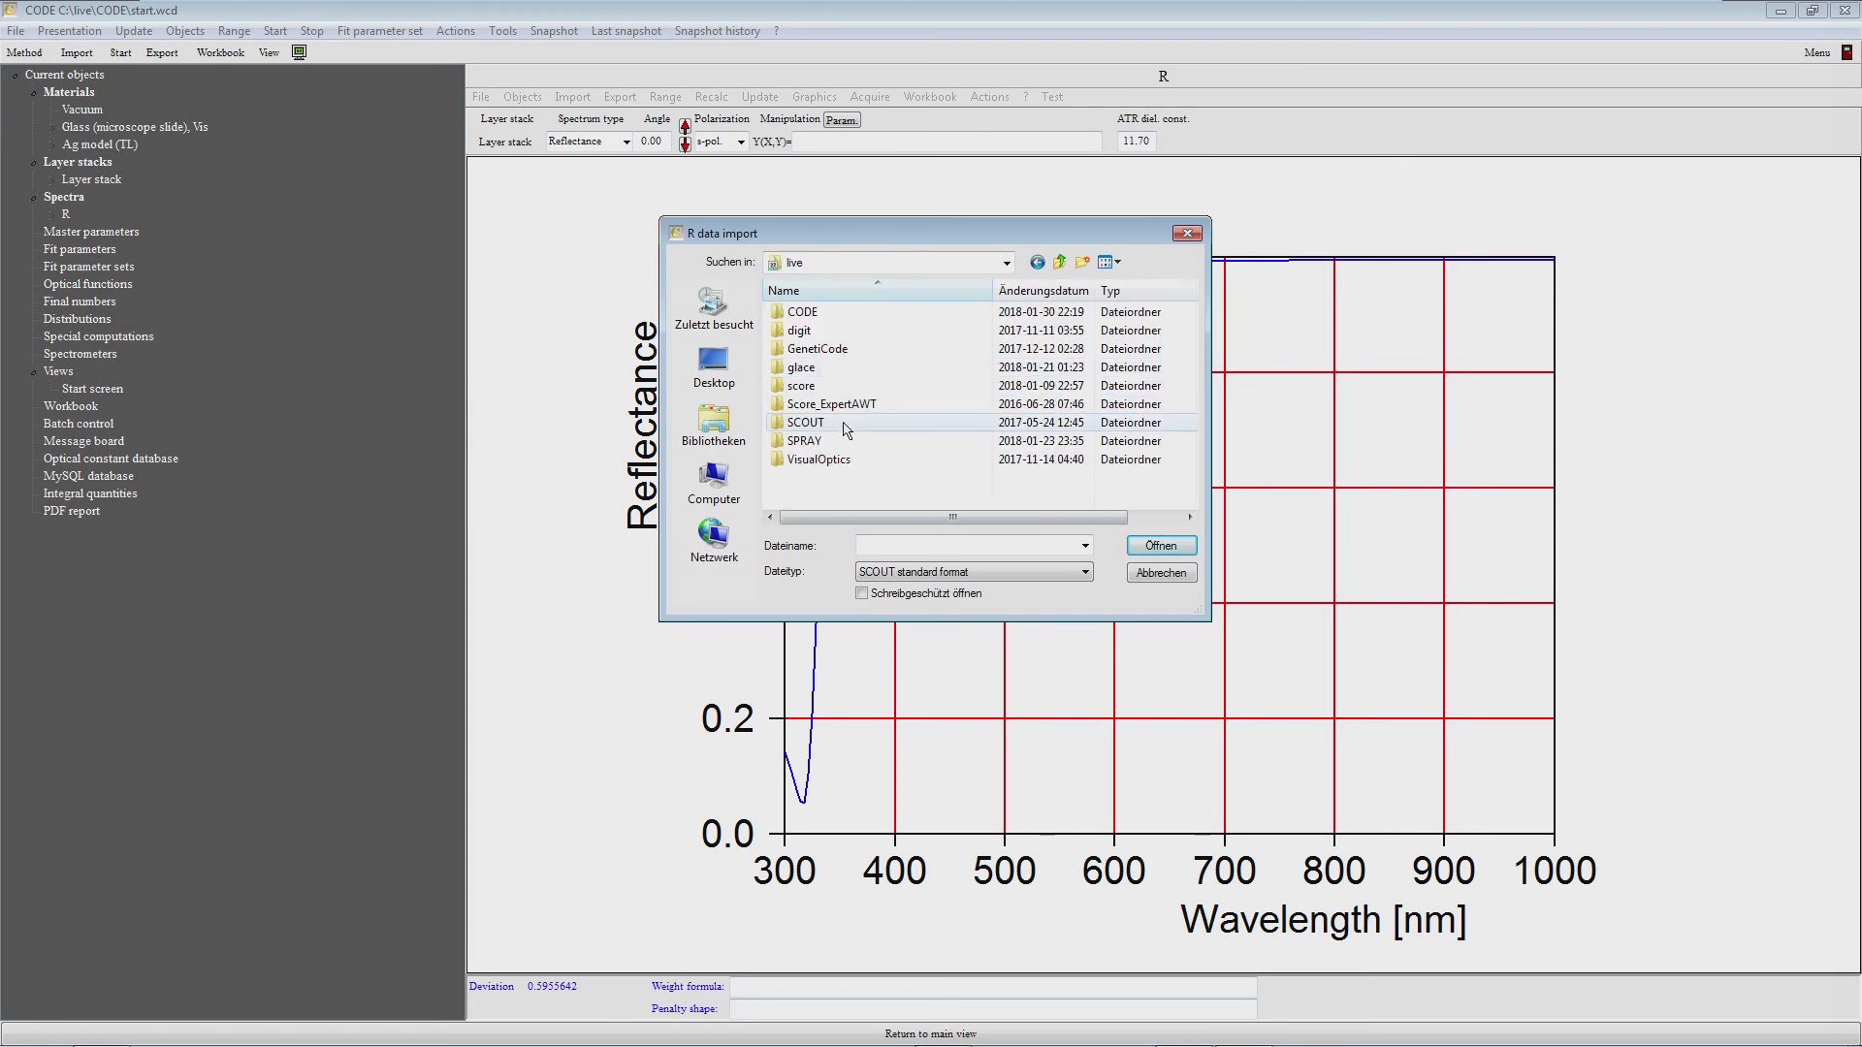
double_click(803, 313)
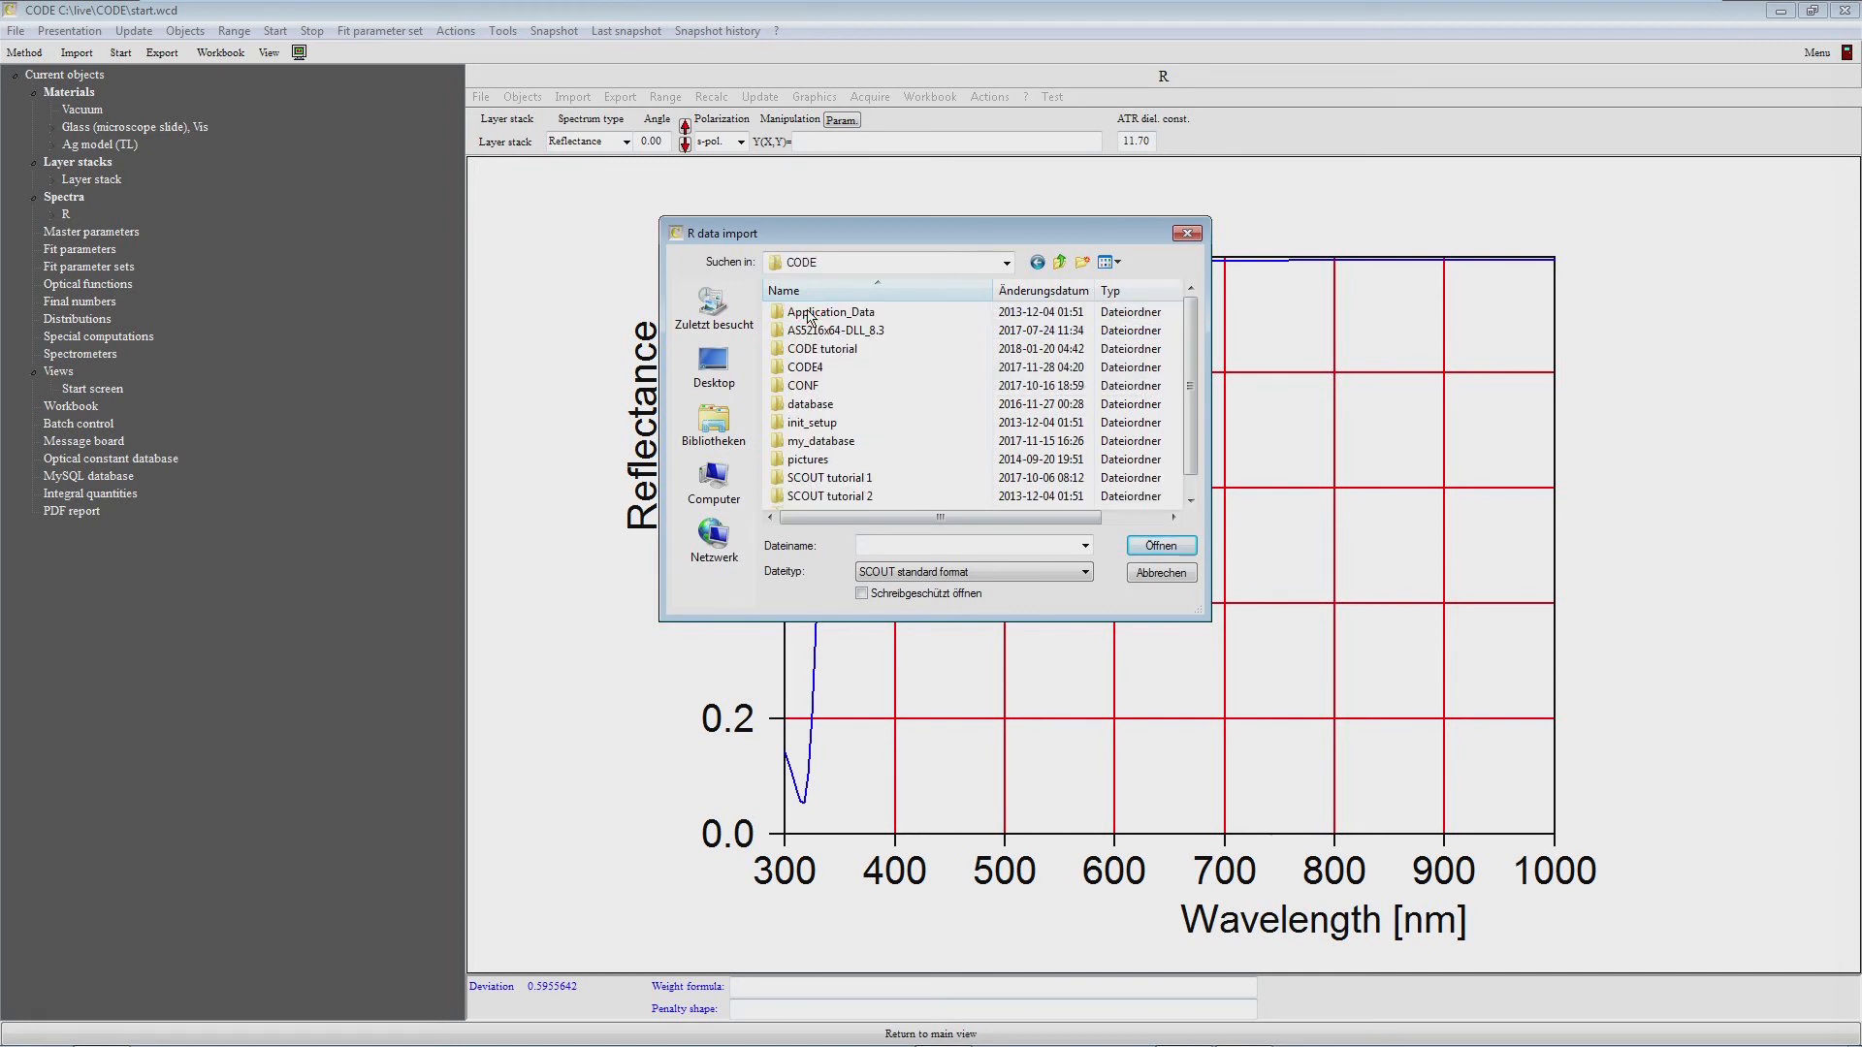
double_click(859, 479)
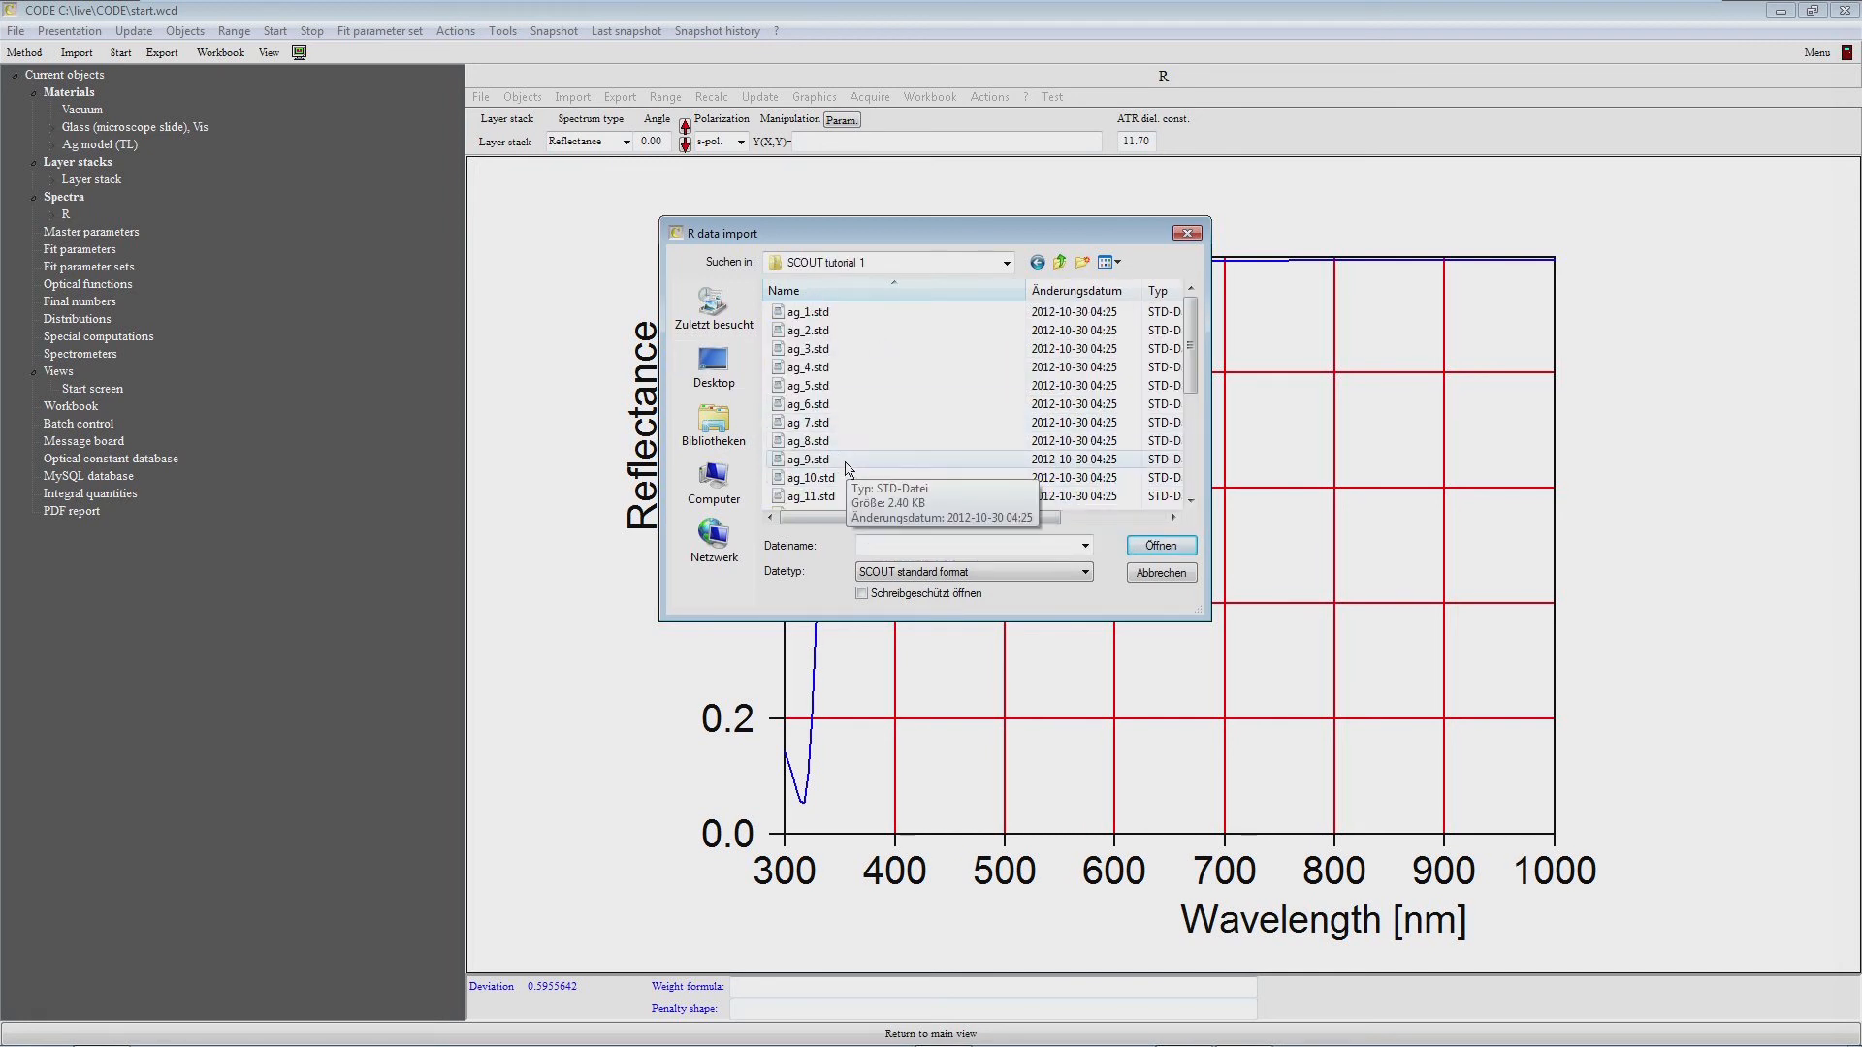
Step: Import ag_12.std in SCOUT standard format as the measured reflectance, with nm as the spectral unit
left_click_drag(1190, 361, 1189, 456)
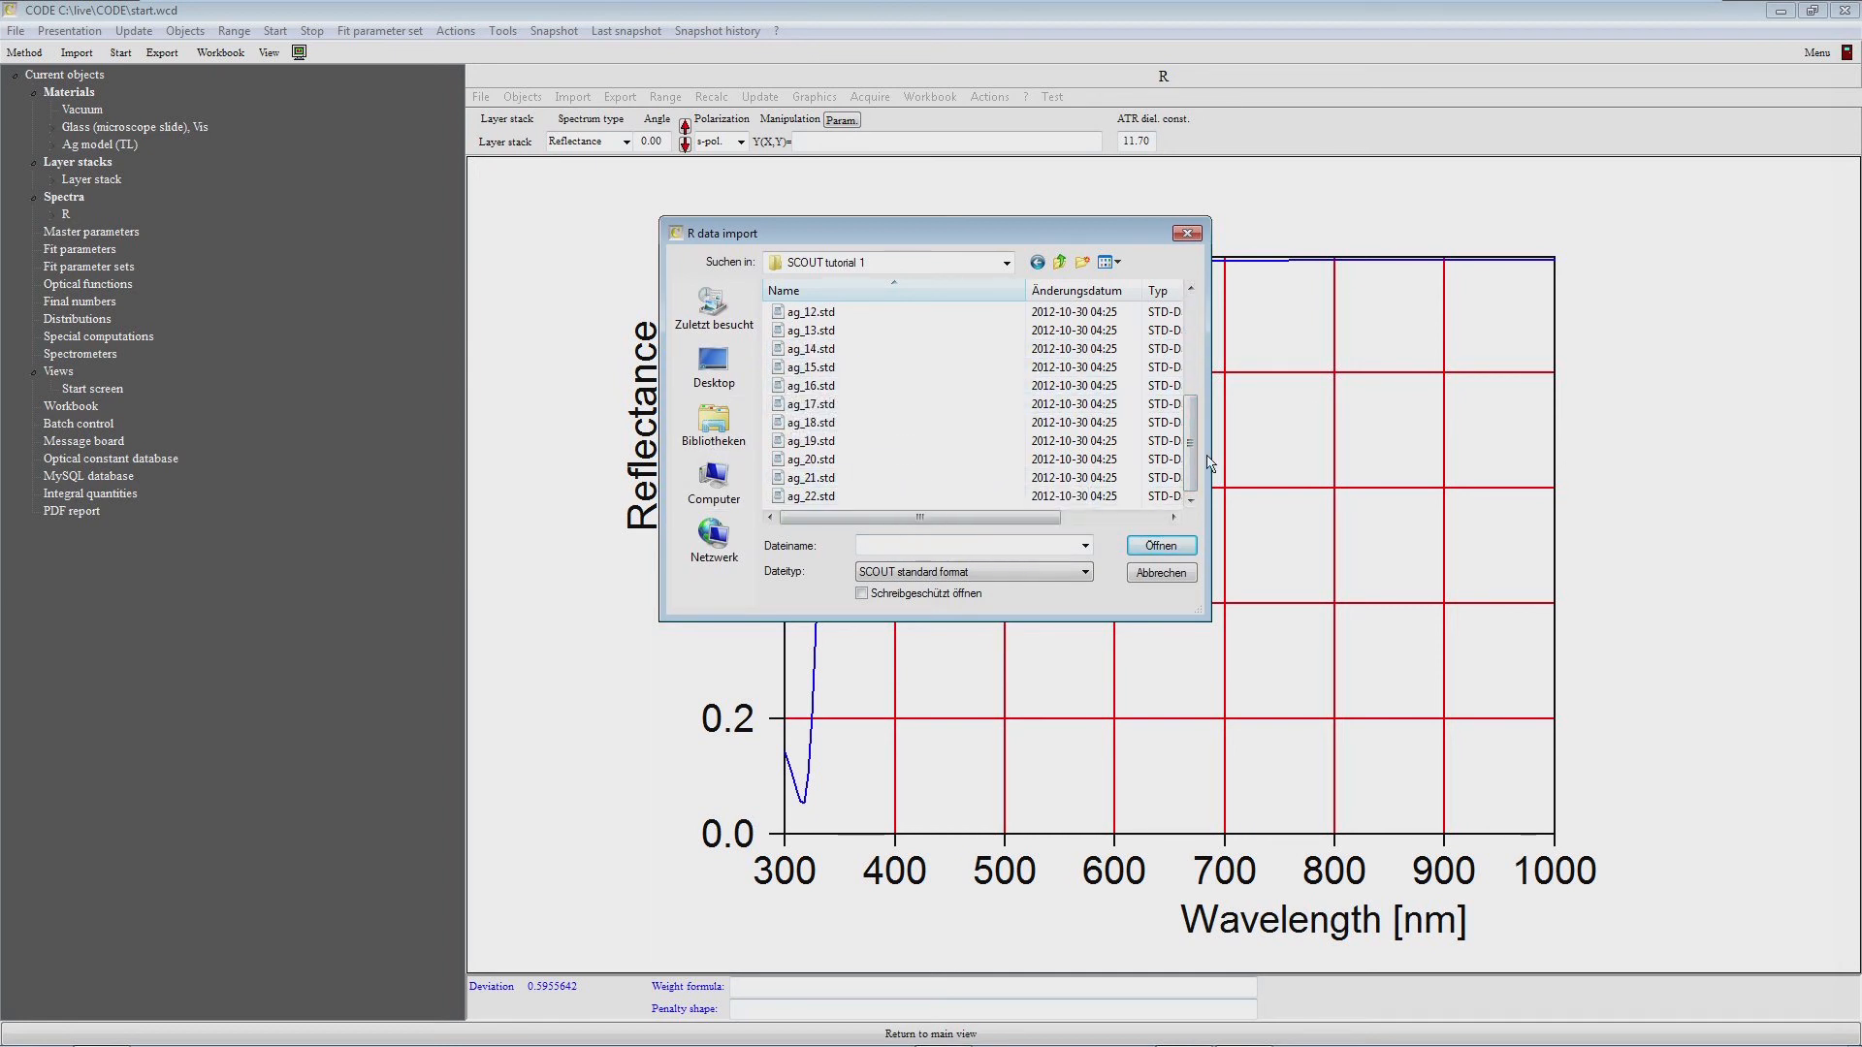
left_click_drag(1192, 455, 1192, 442)
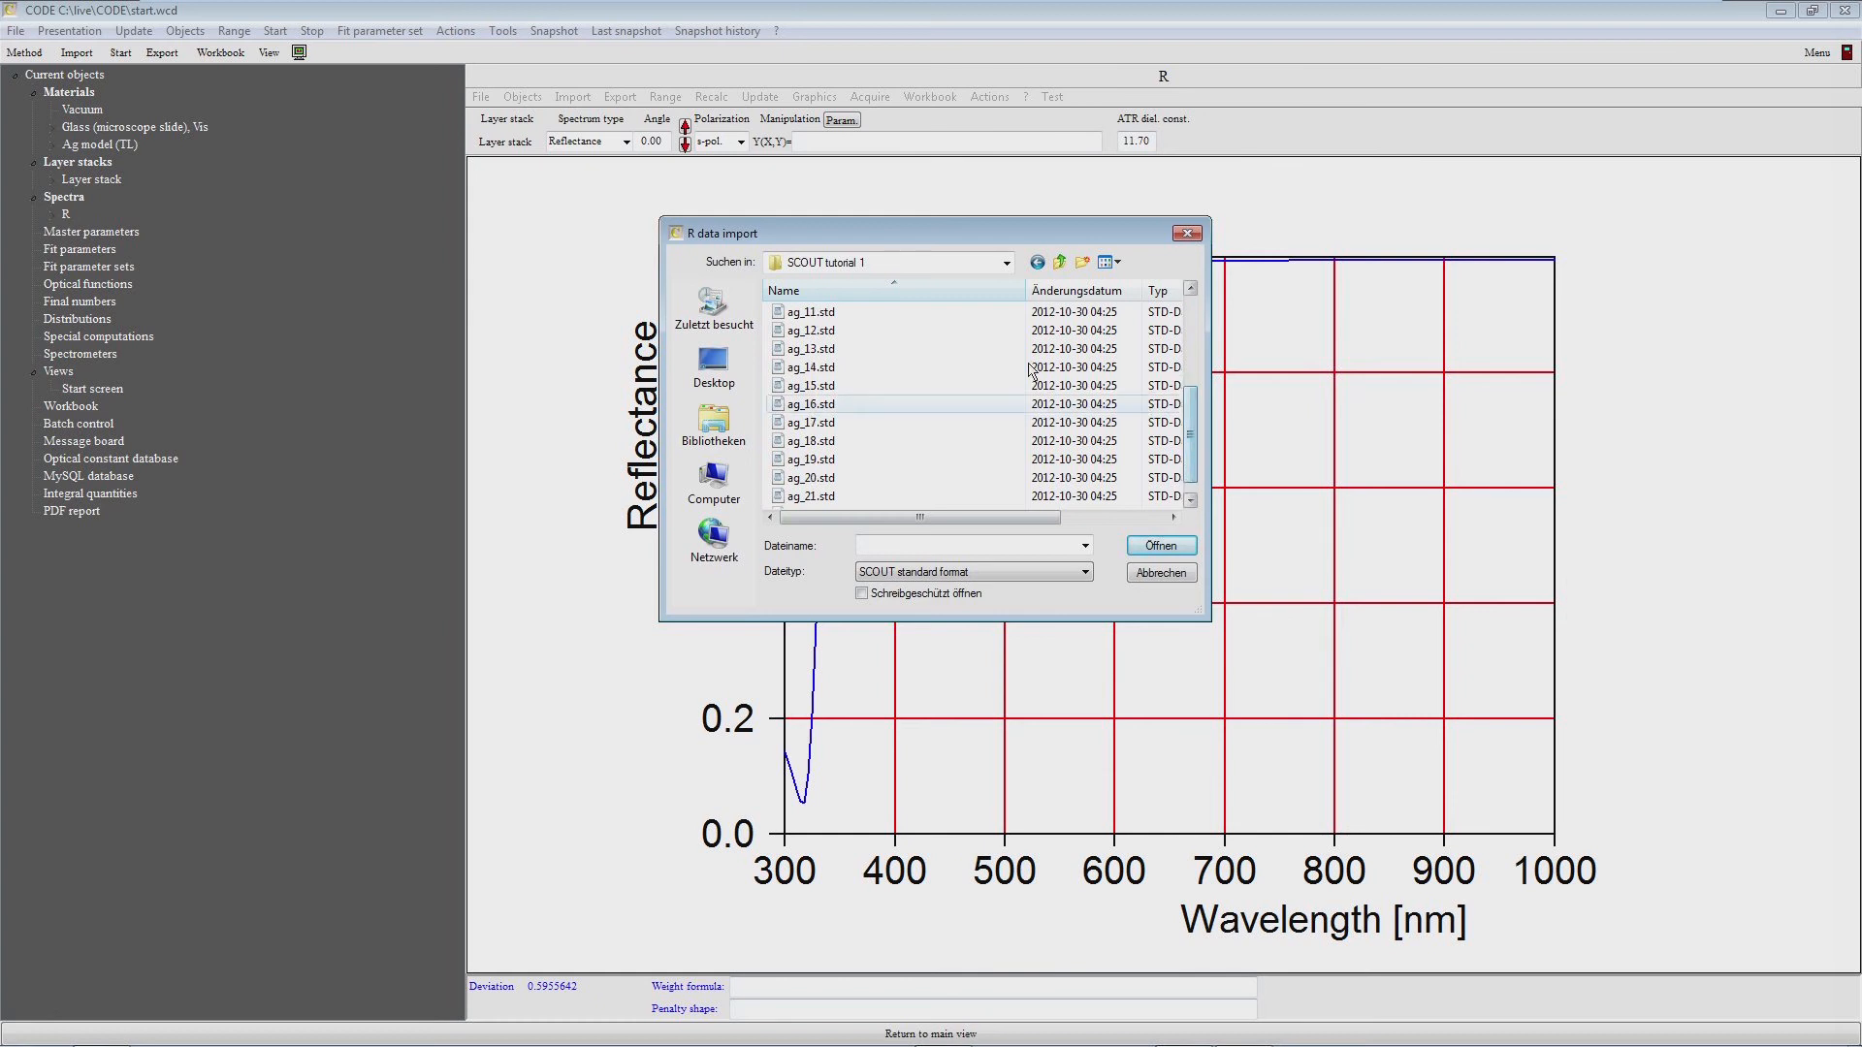
left_click(792, 335)
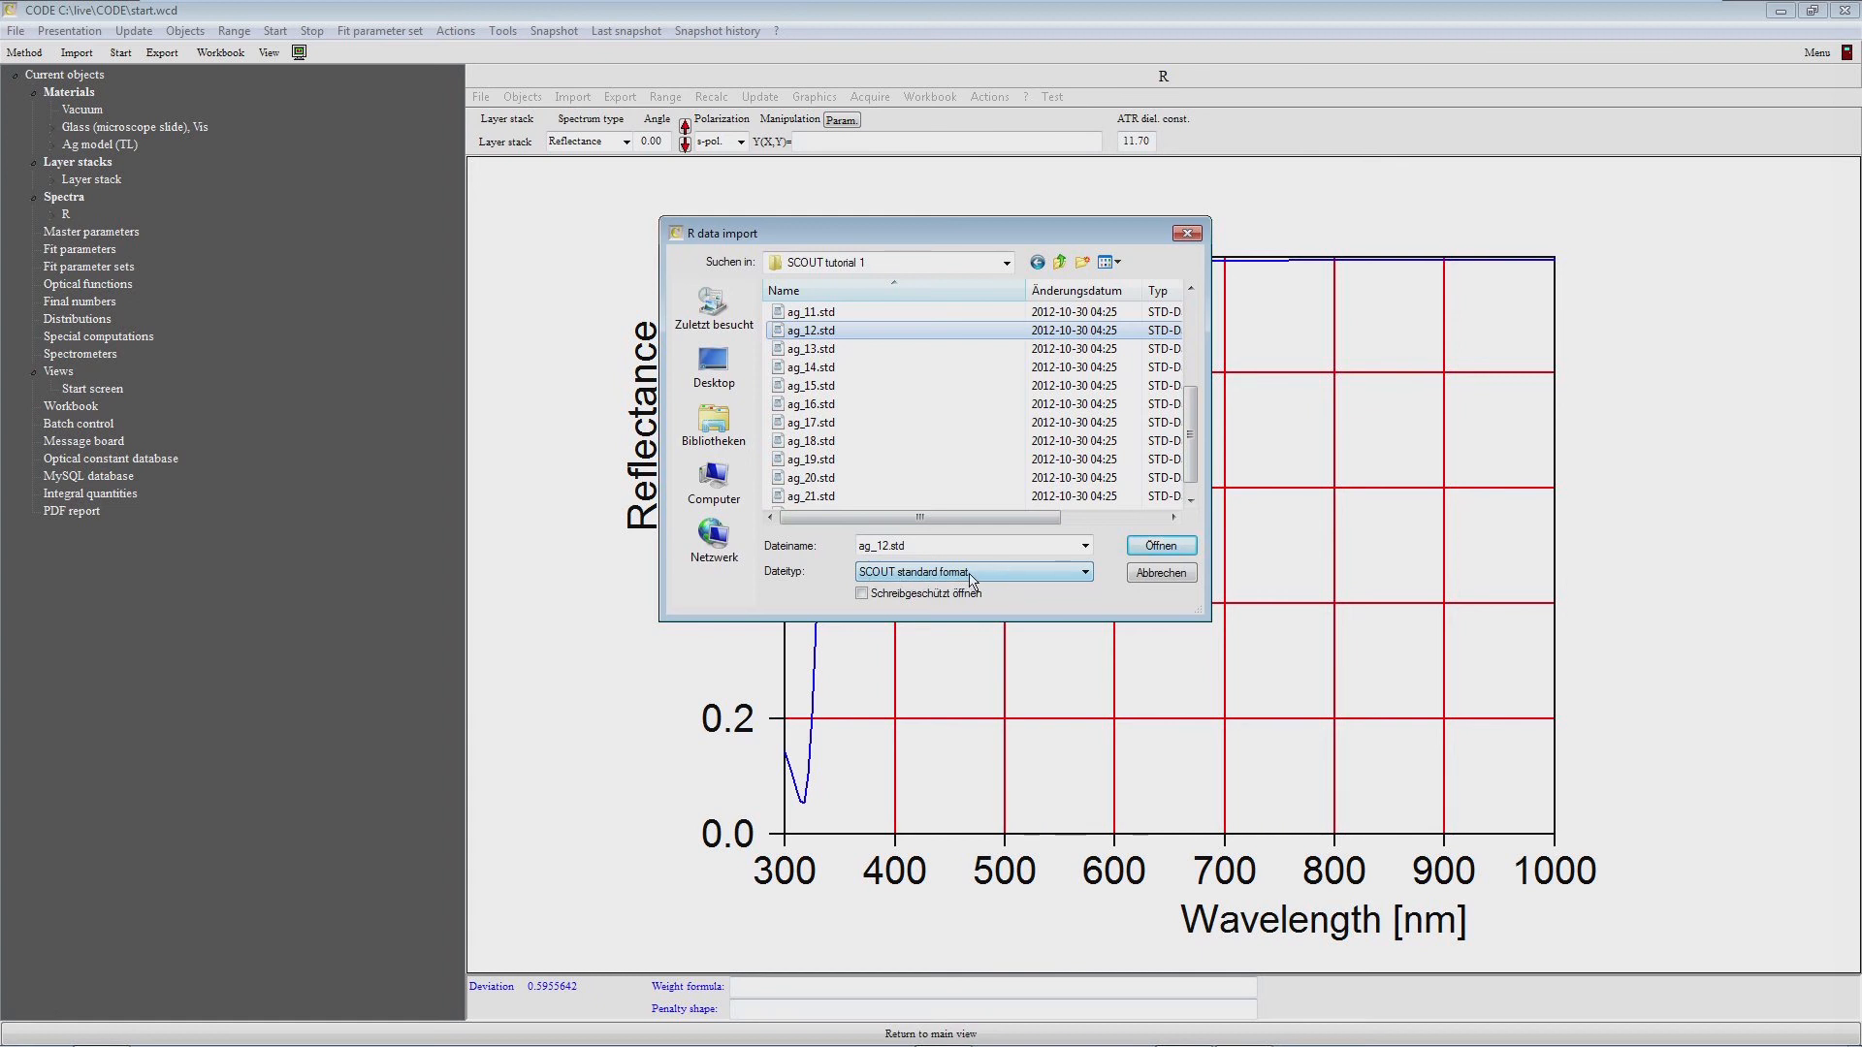
left_click(1163, 548)
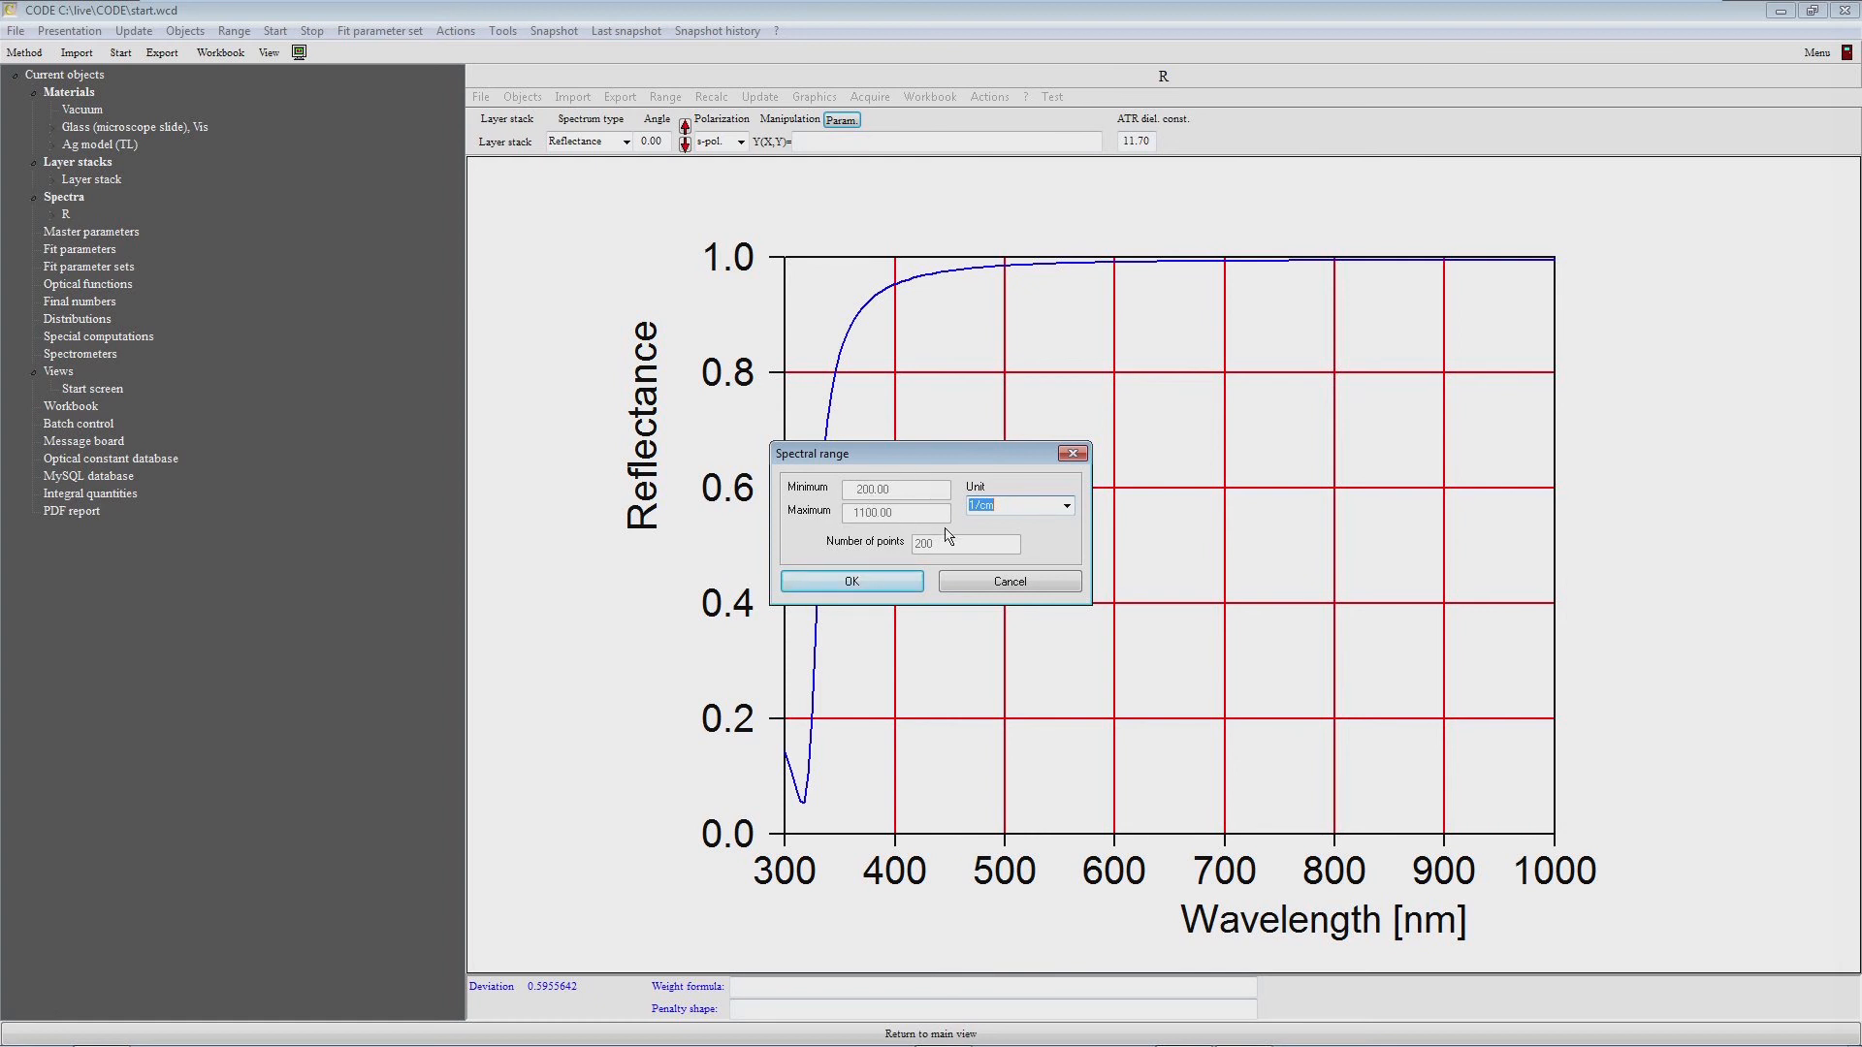
left_click(1067, 505)
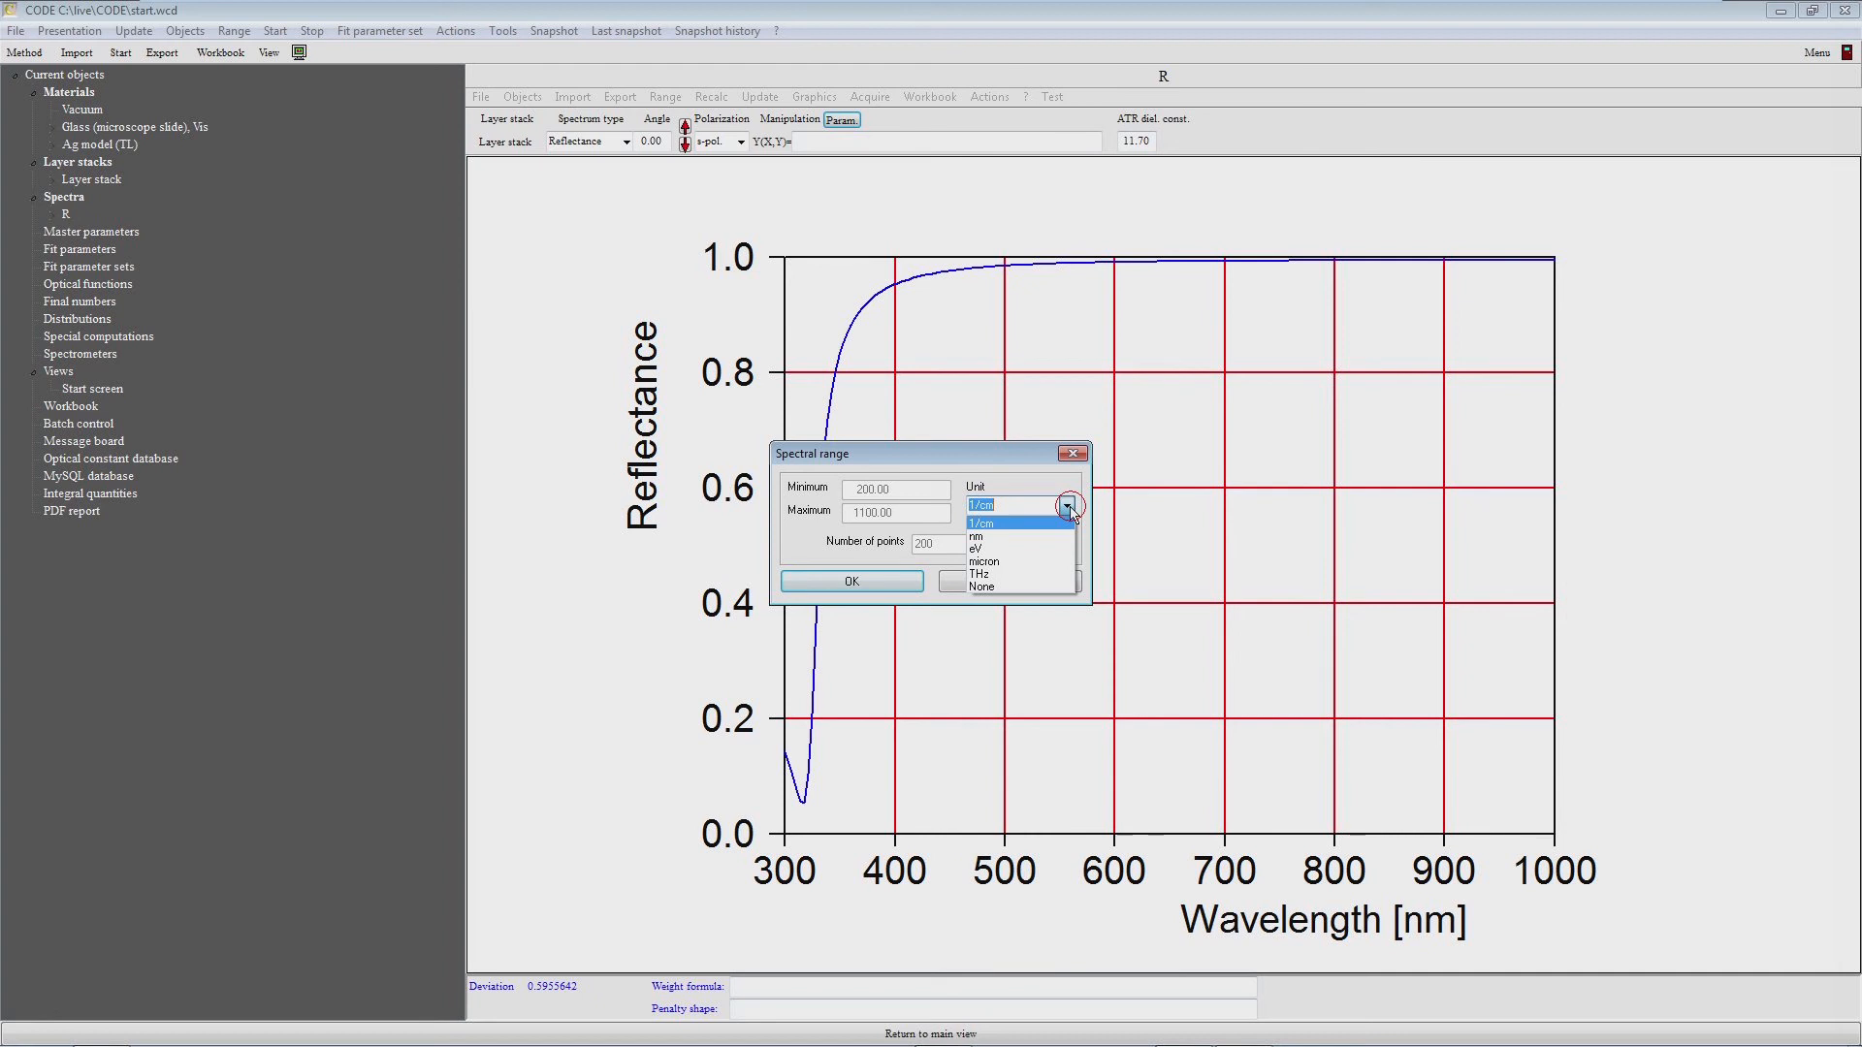
left_click(1023, 537)
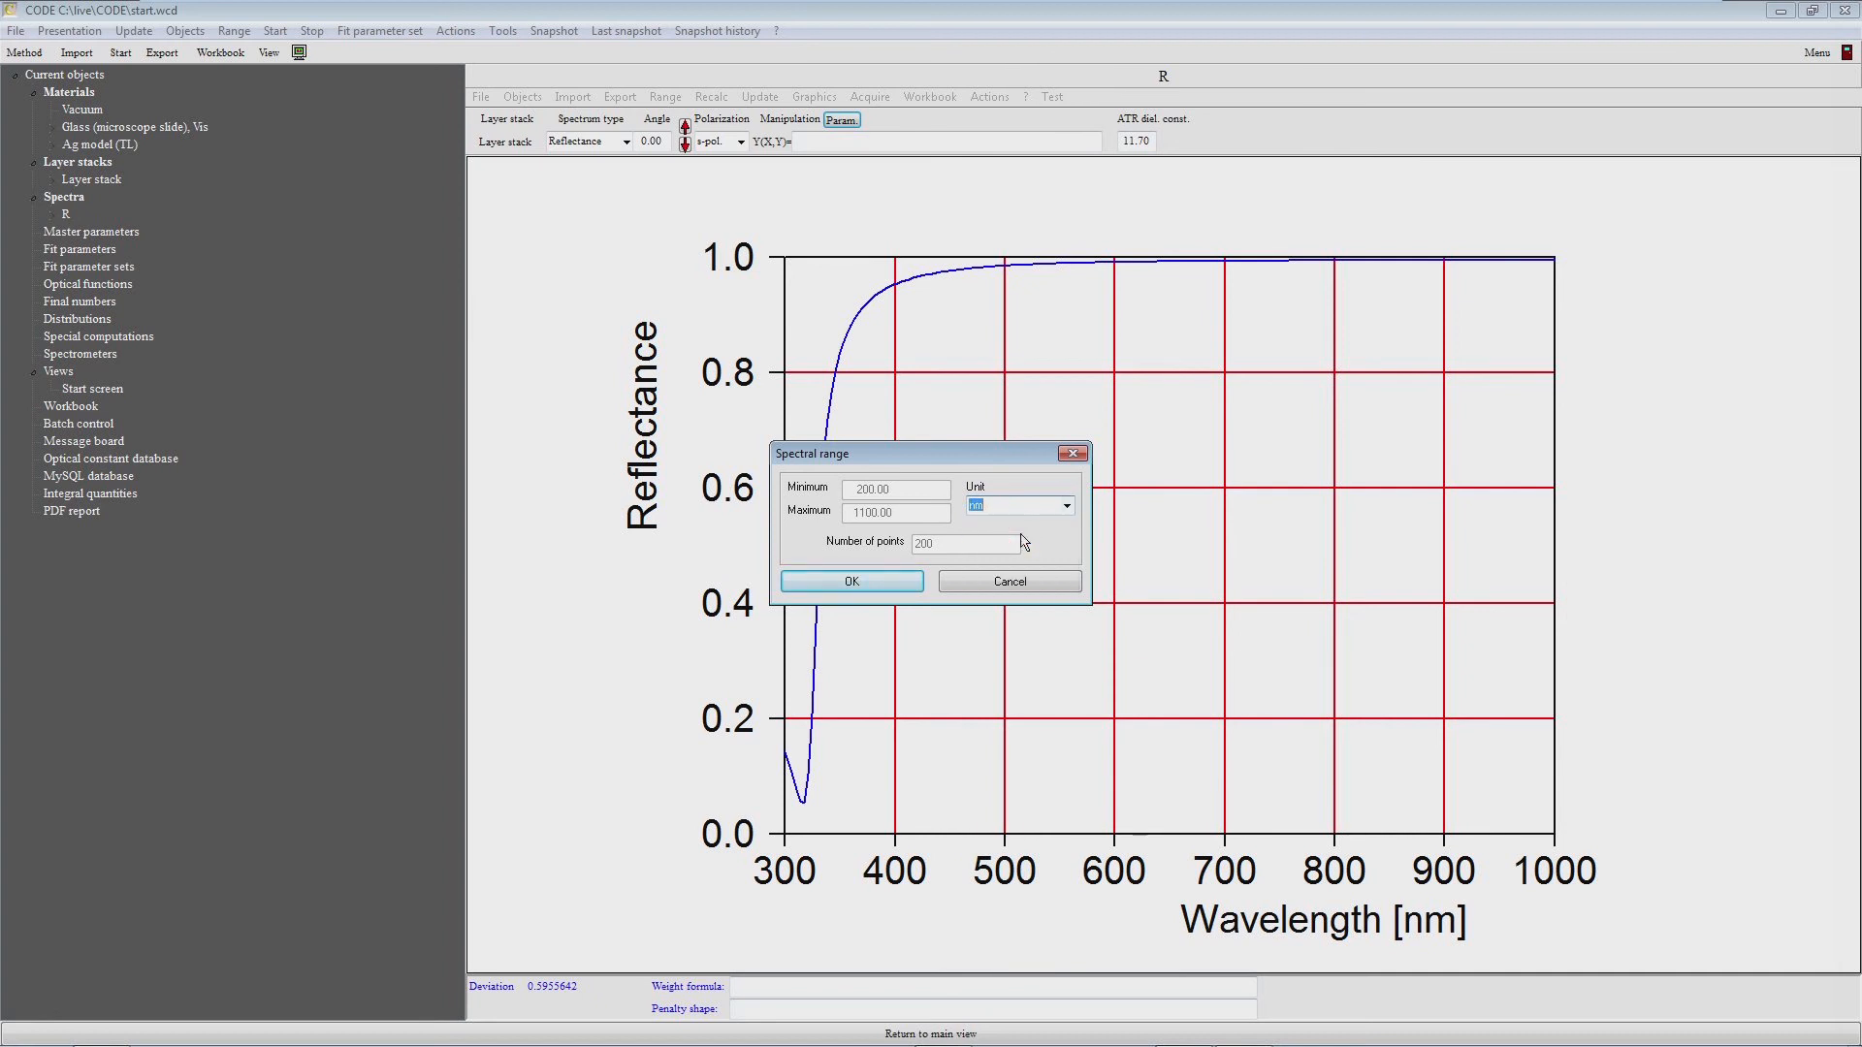
left_click(872, 602)
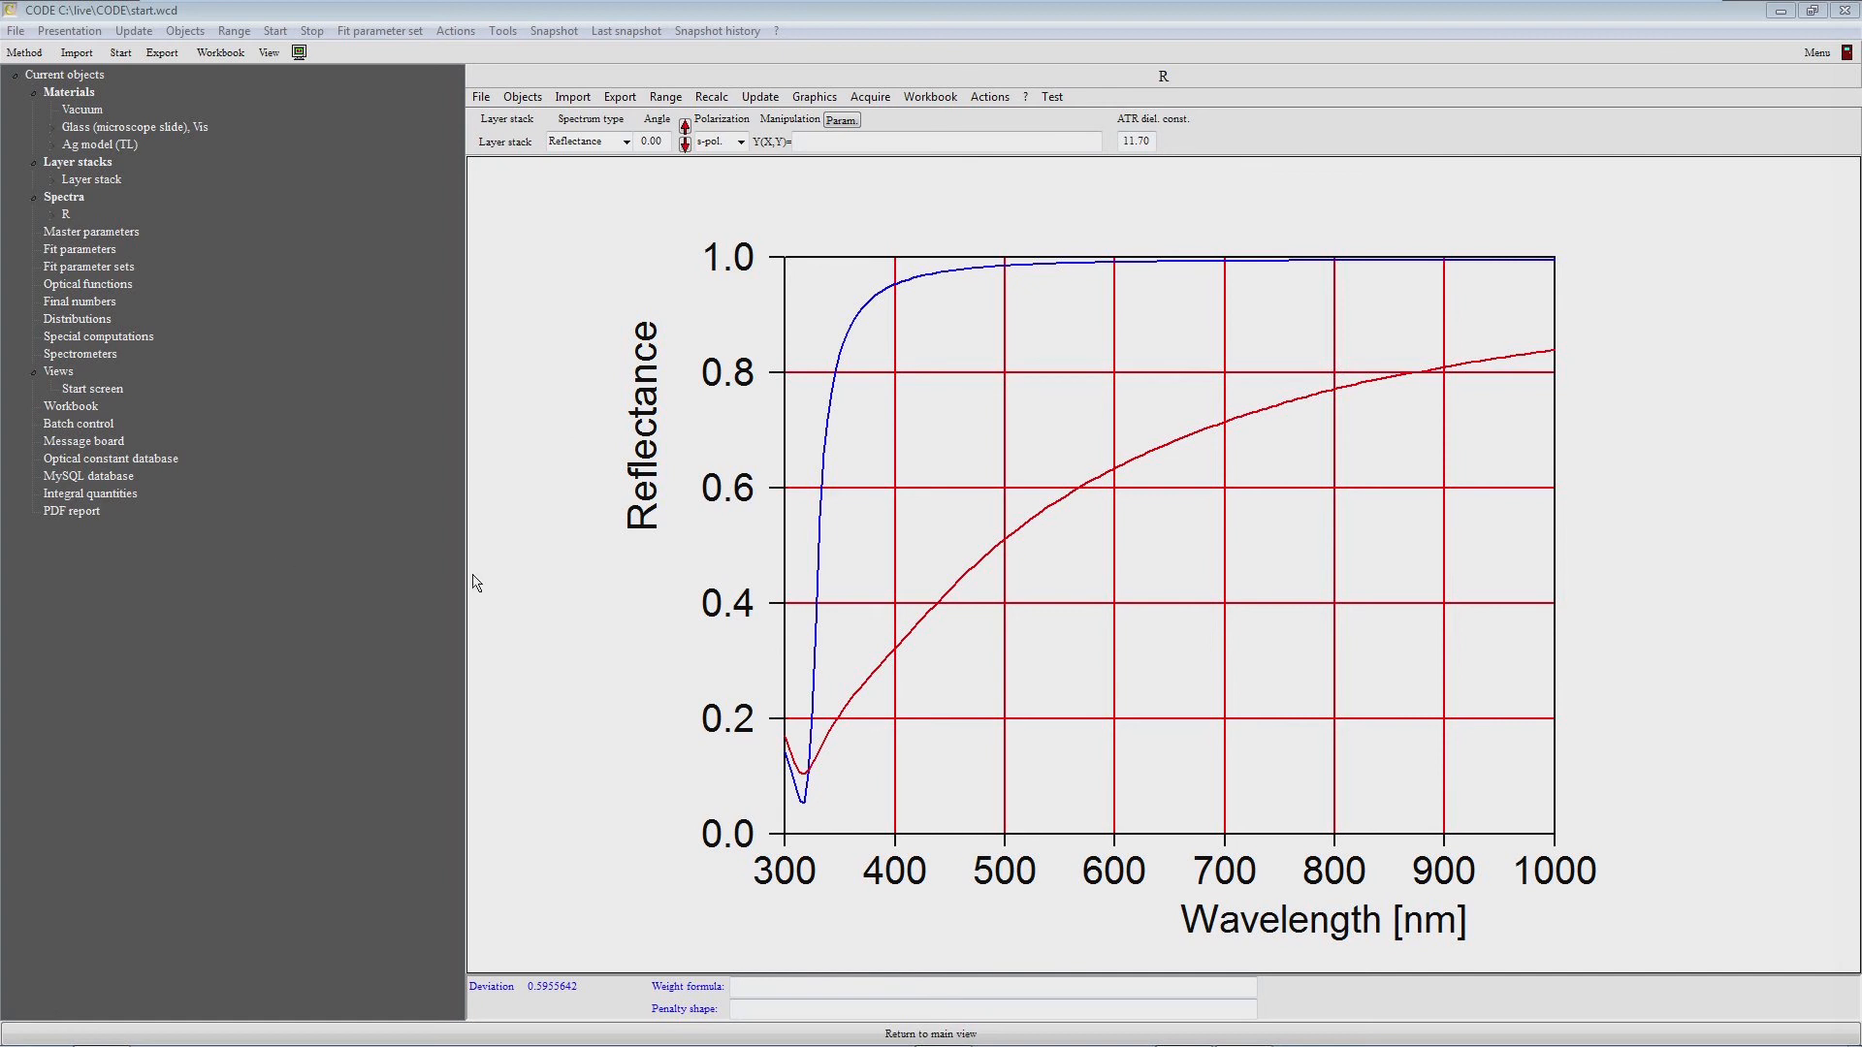
Step: Add the layer thickness of the Ag model (TL) film in layer 2 as a fit parameter
left_click(54, 250)
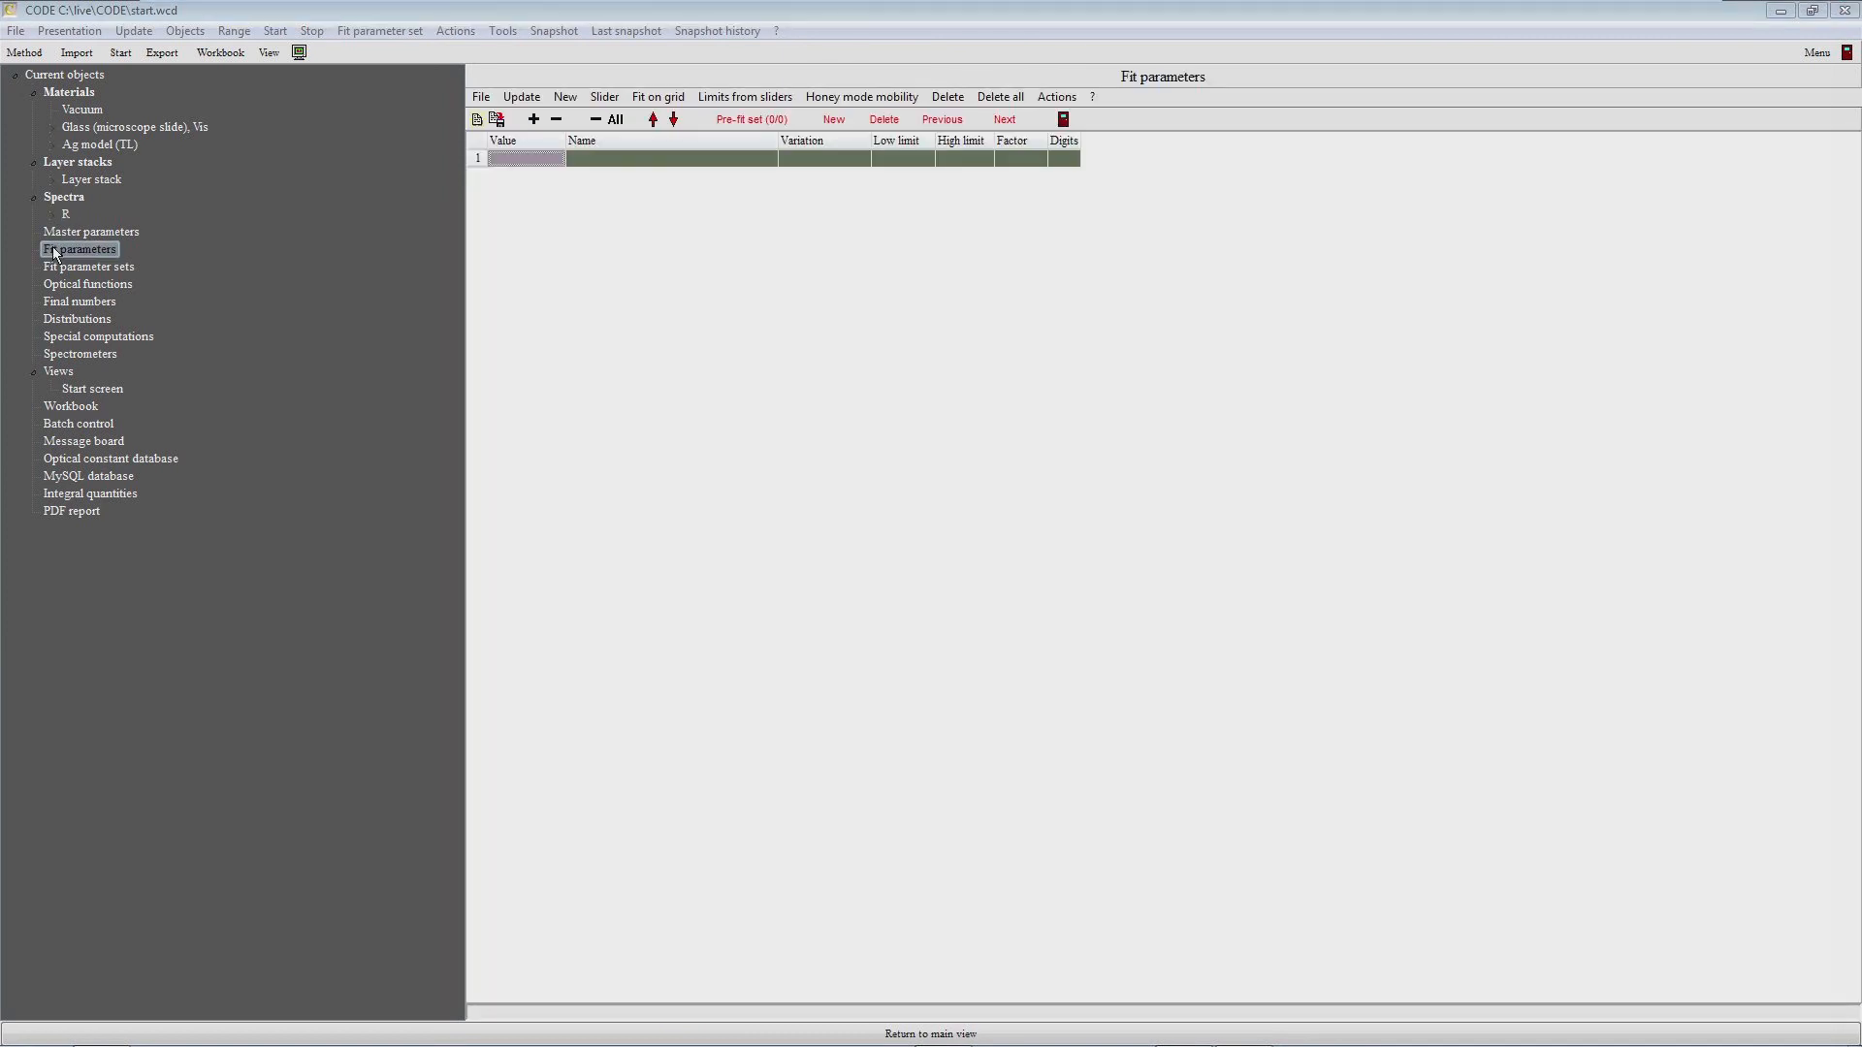
left_click(532, 120)
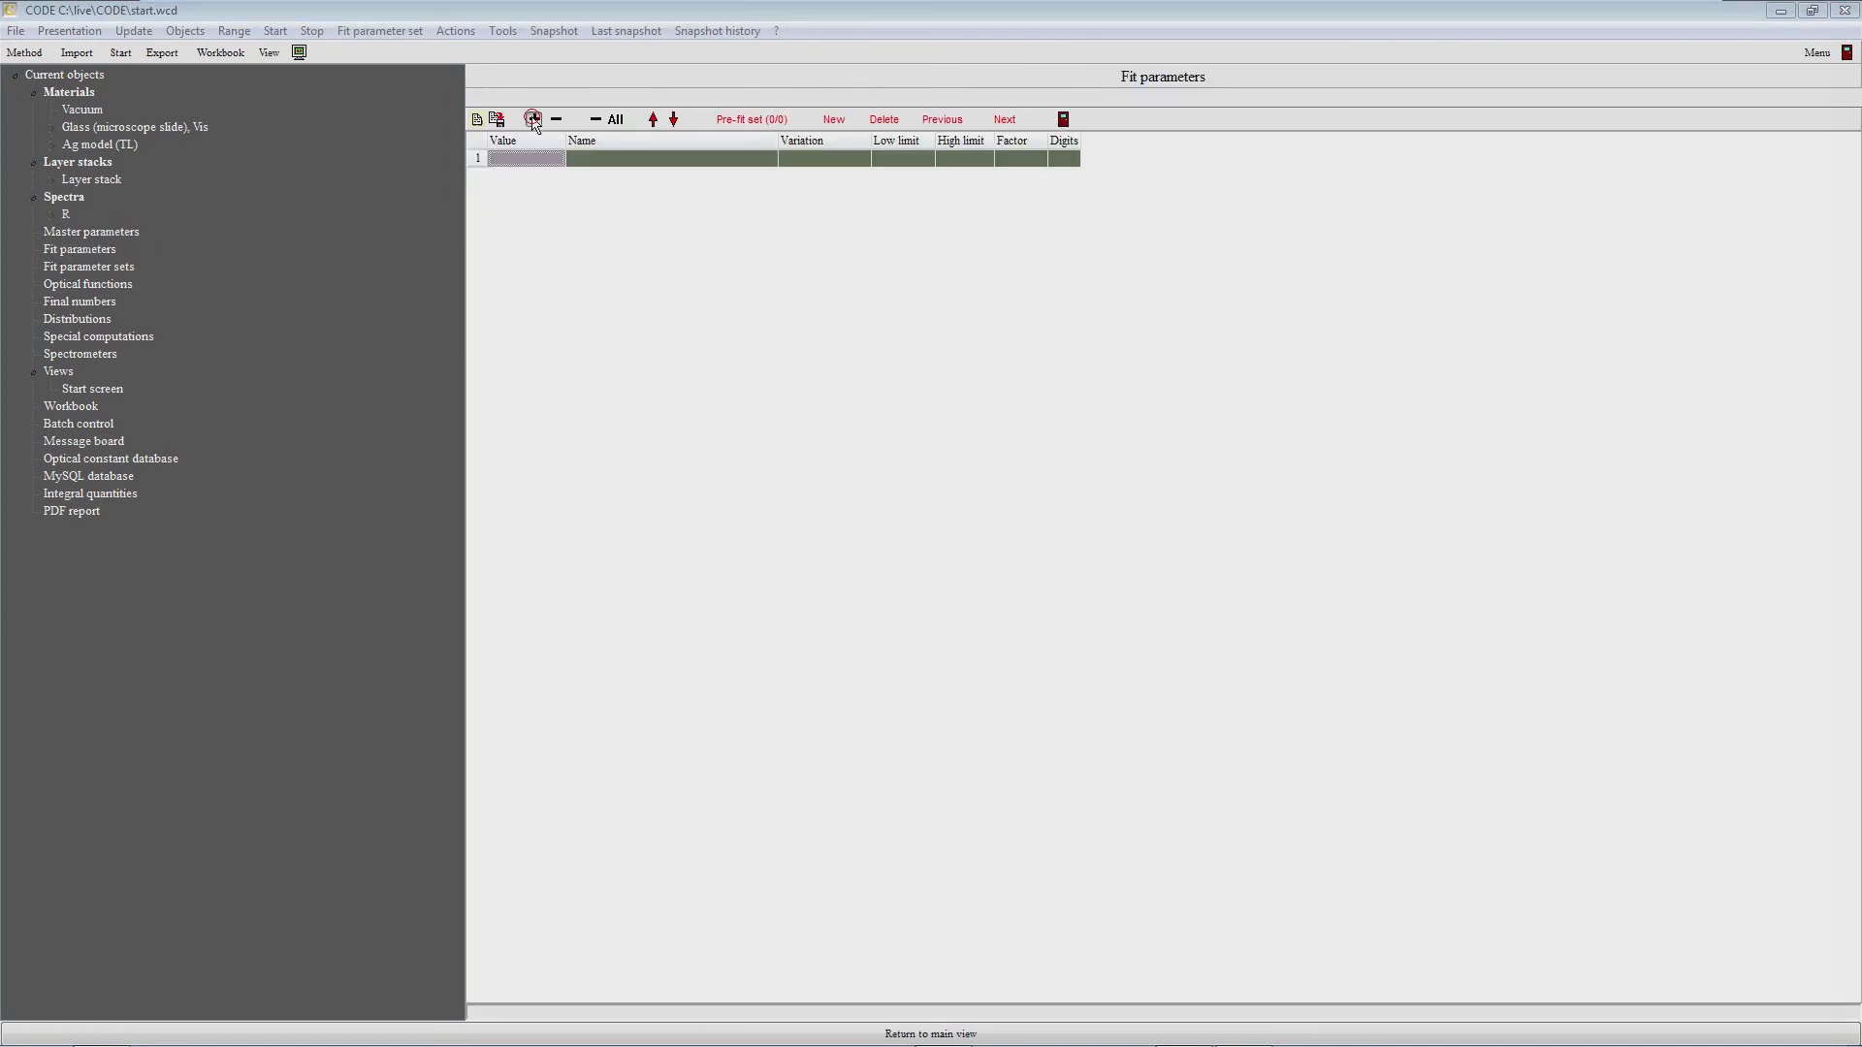
left_click_drag(988, 284, 1009, 179)
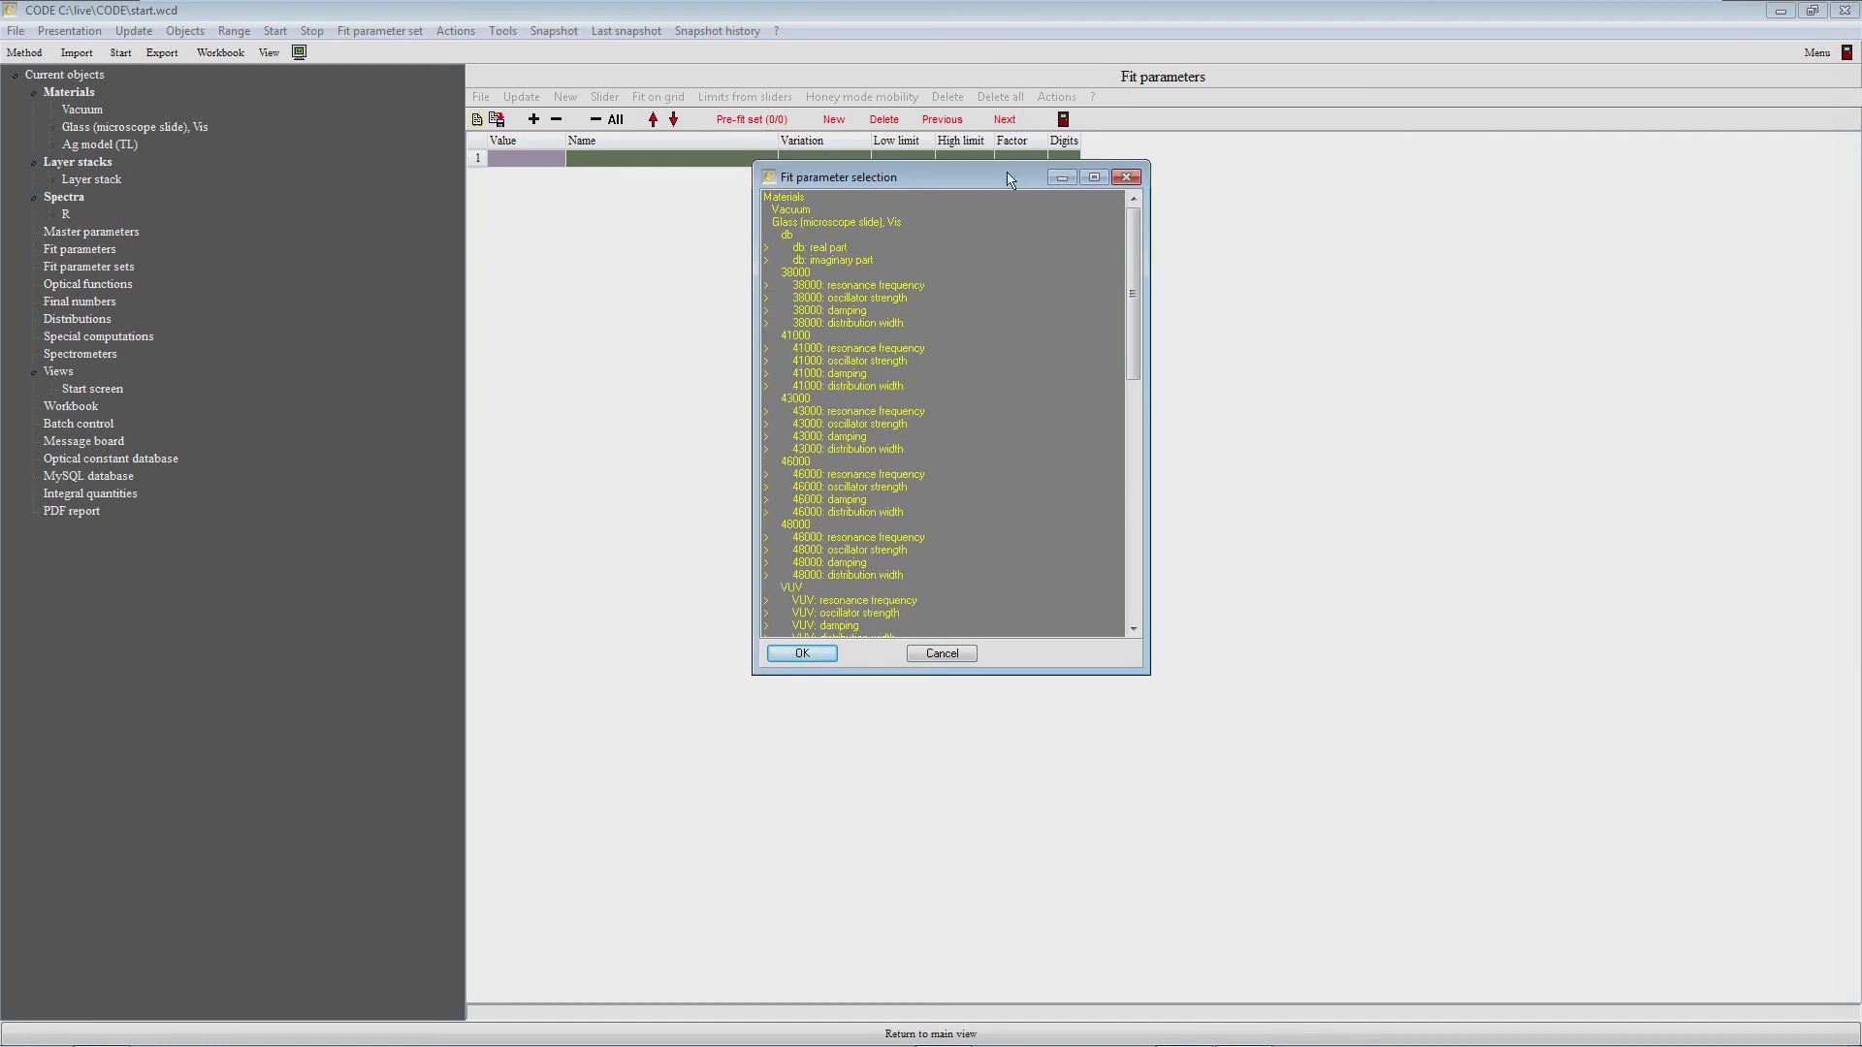
left_click_drag(1131, 293, 1132, 508)
left_click(966, 361)
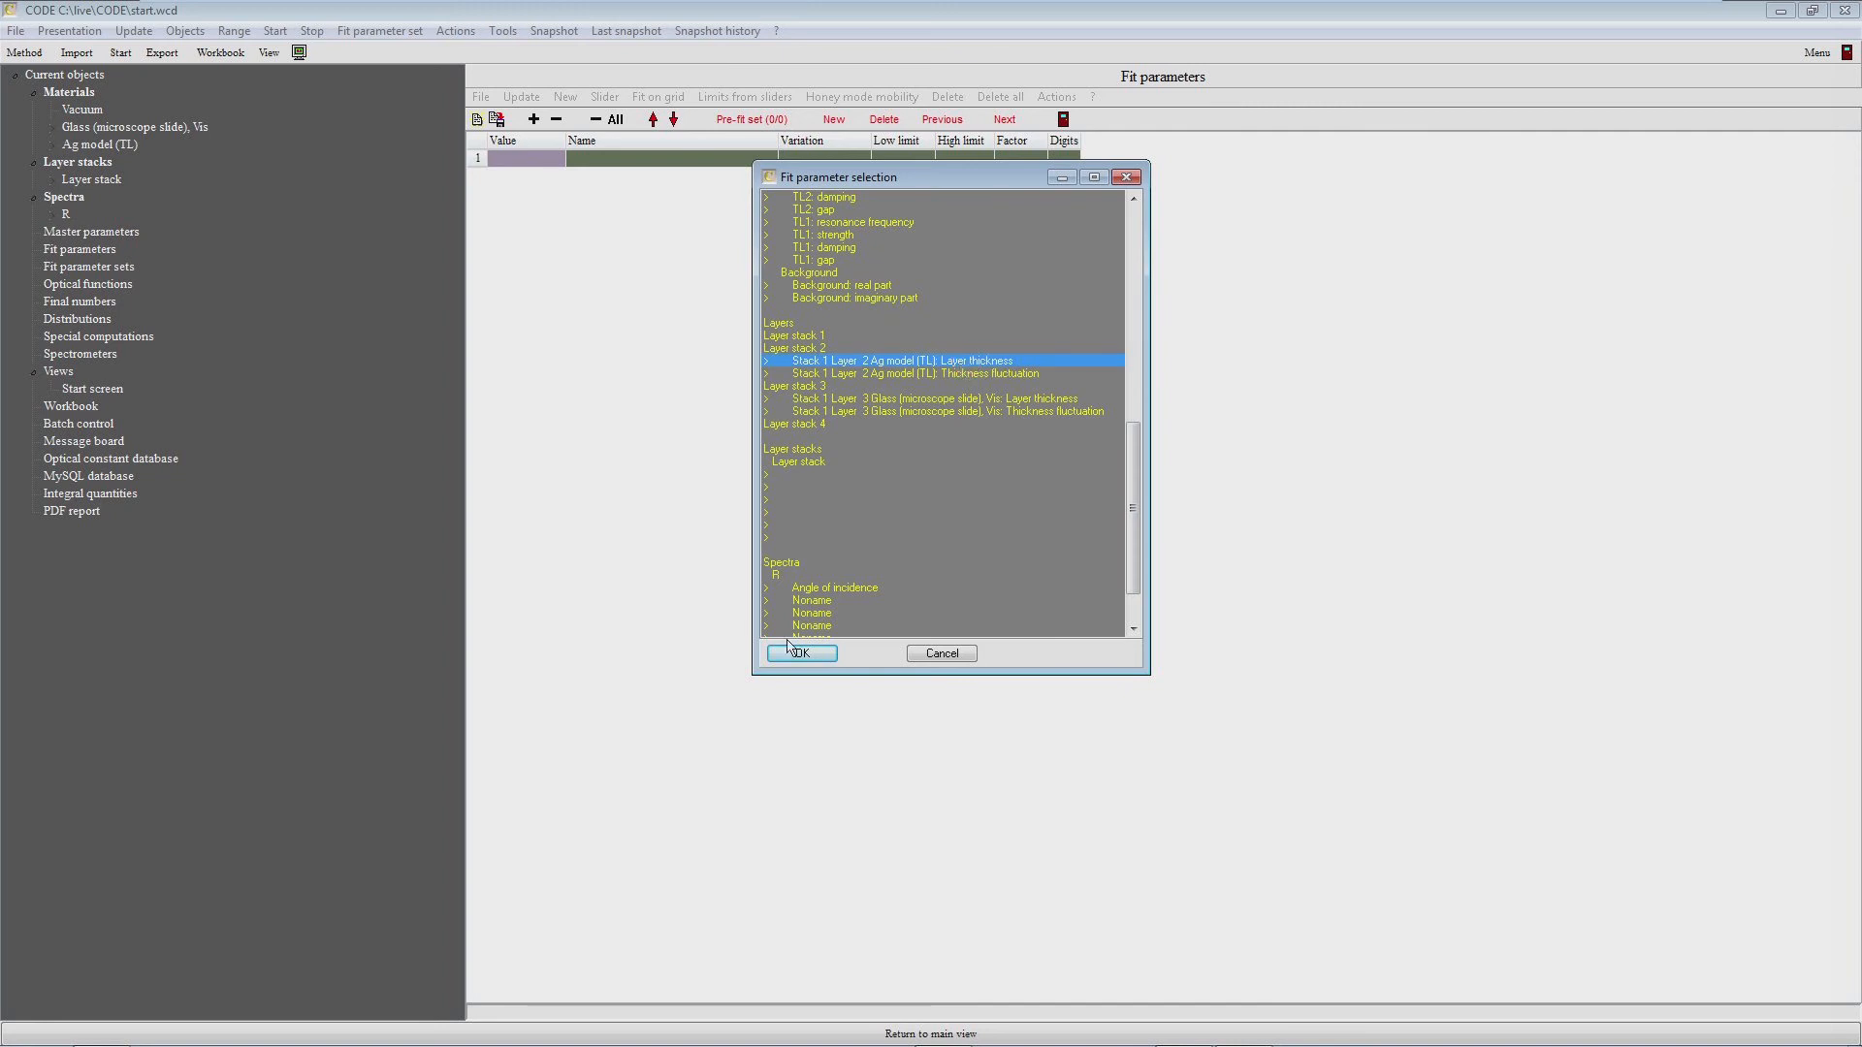
left_click(826, 654)
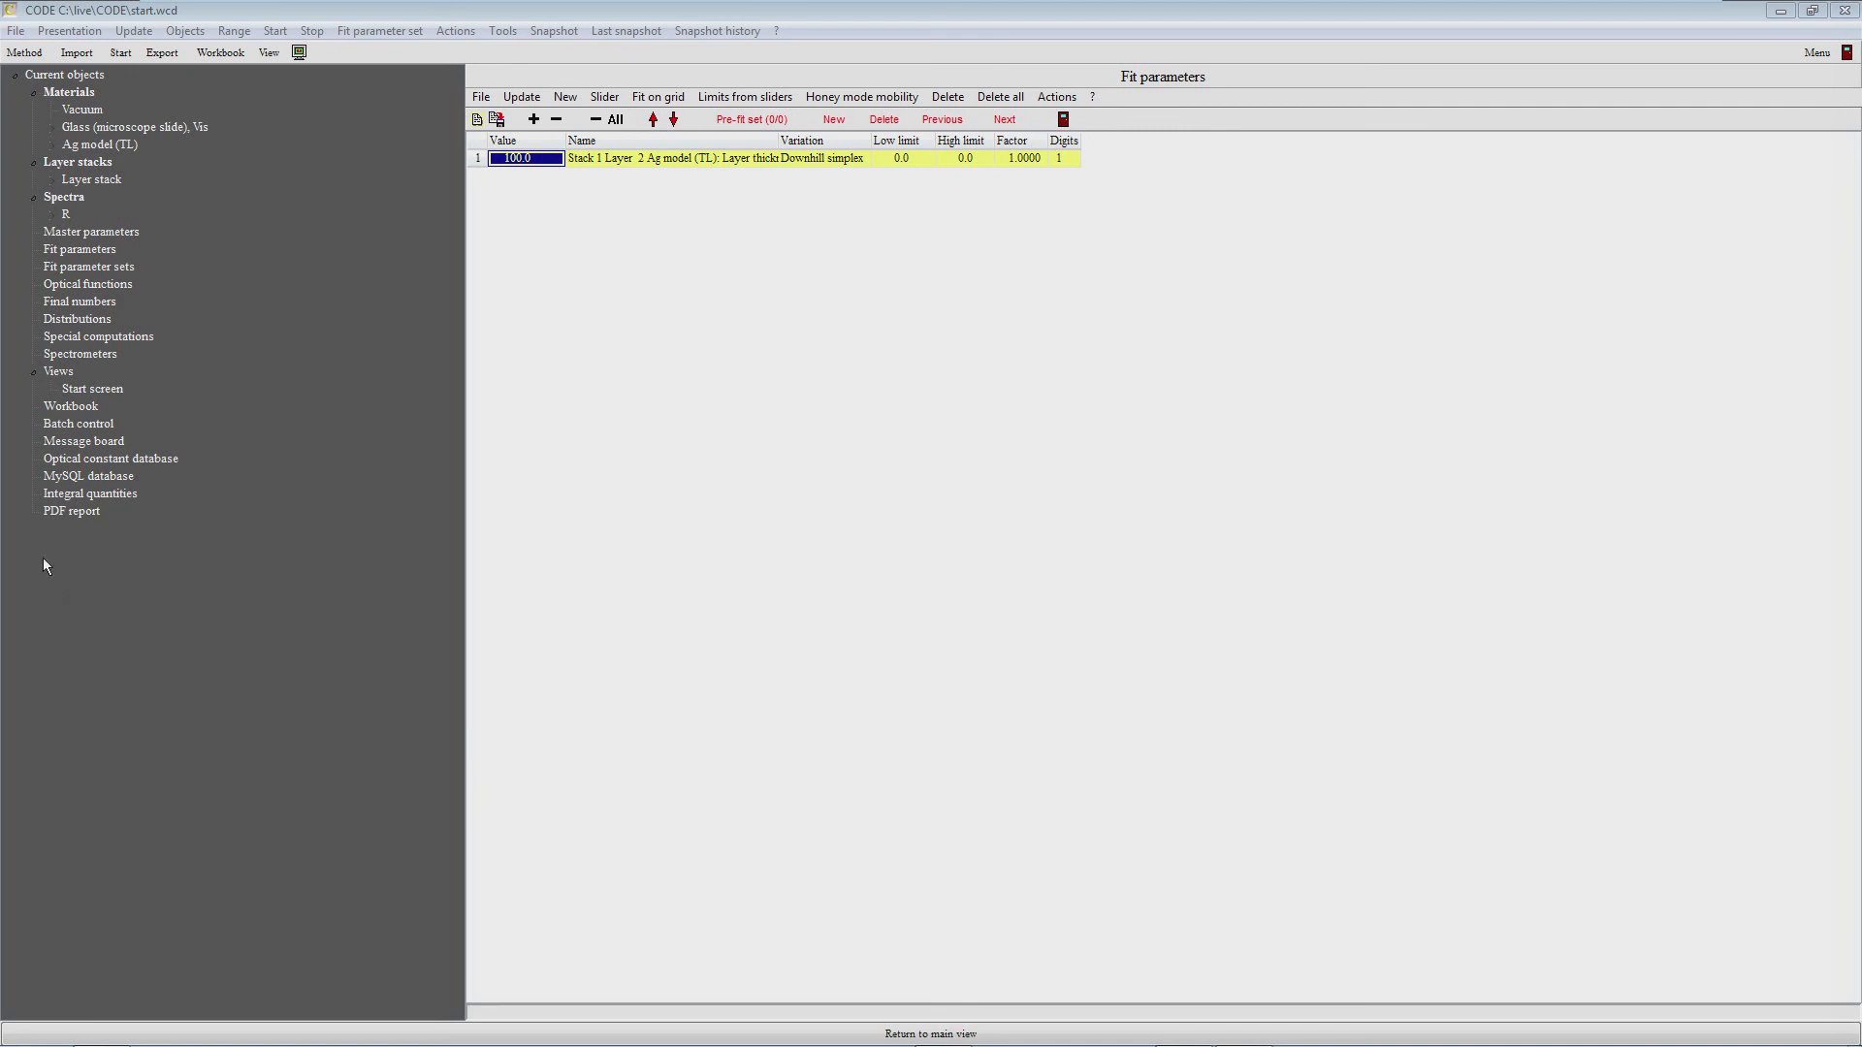
Step: Add the spectrum R, the layer stack and the current fit parameters as view elements on the Start screen
left_click(71, 390)
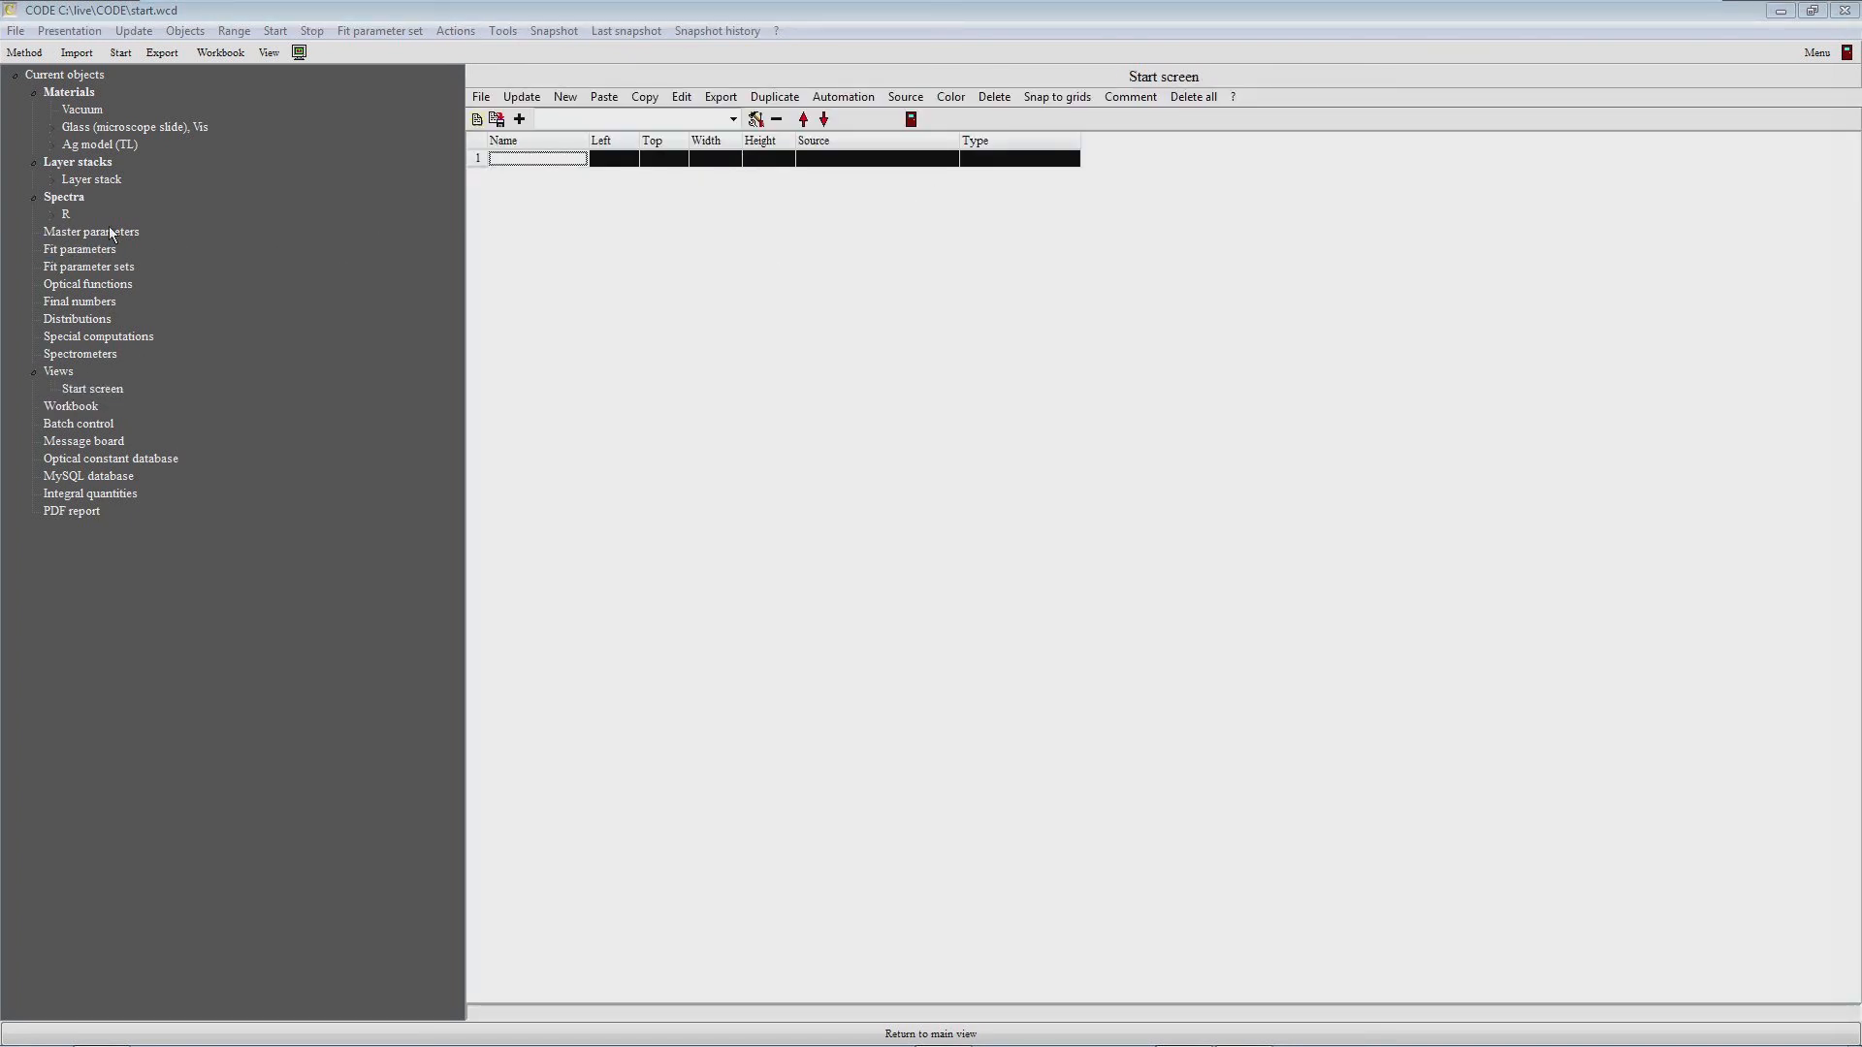
left_click_drag(62, 223, 688, 308)
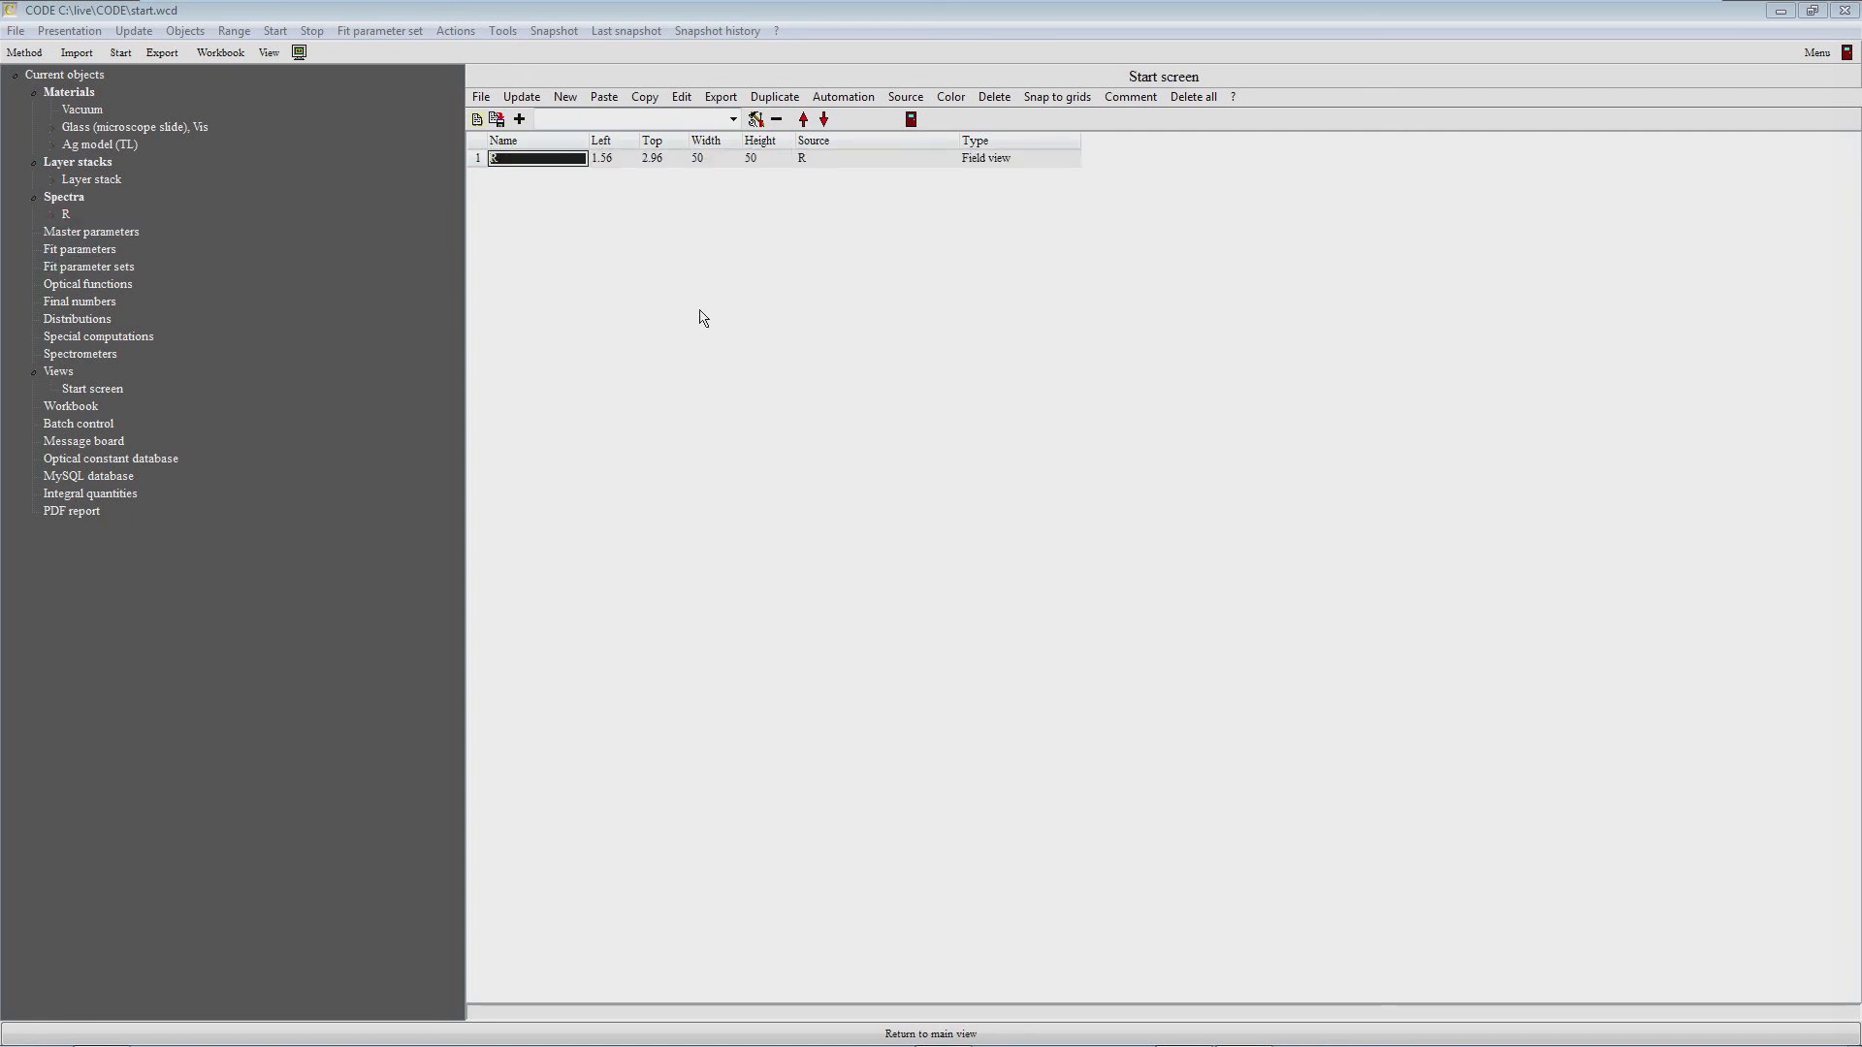
left_click_drag(86, 179, 614, 253)
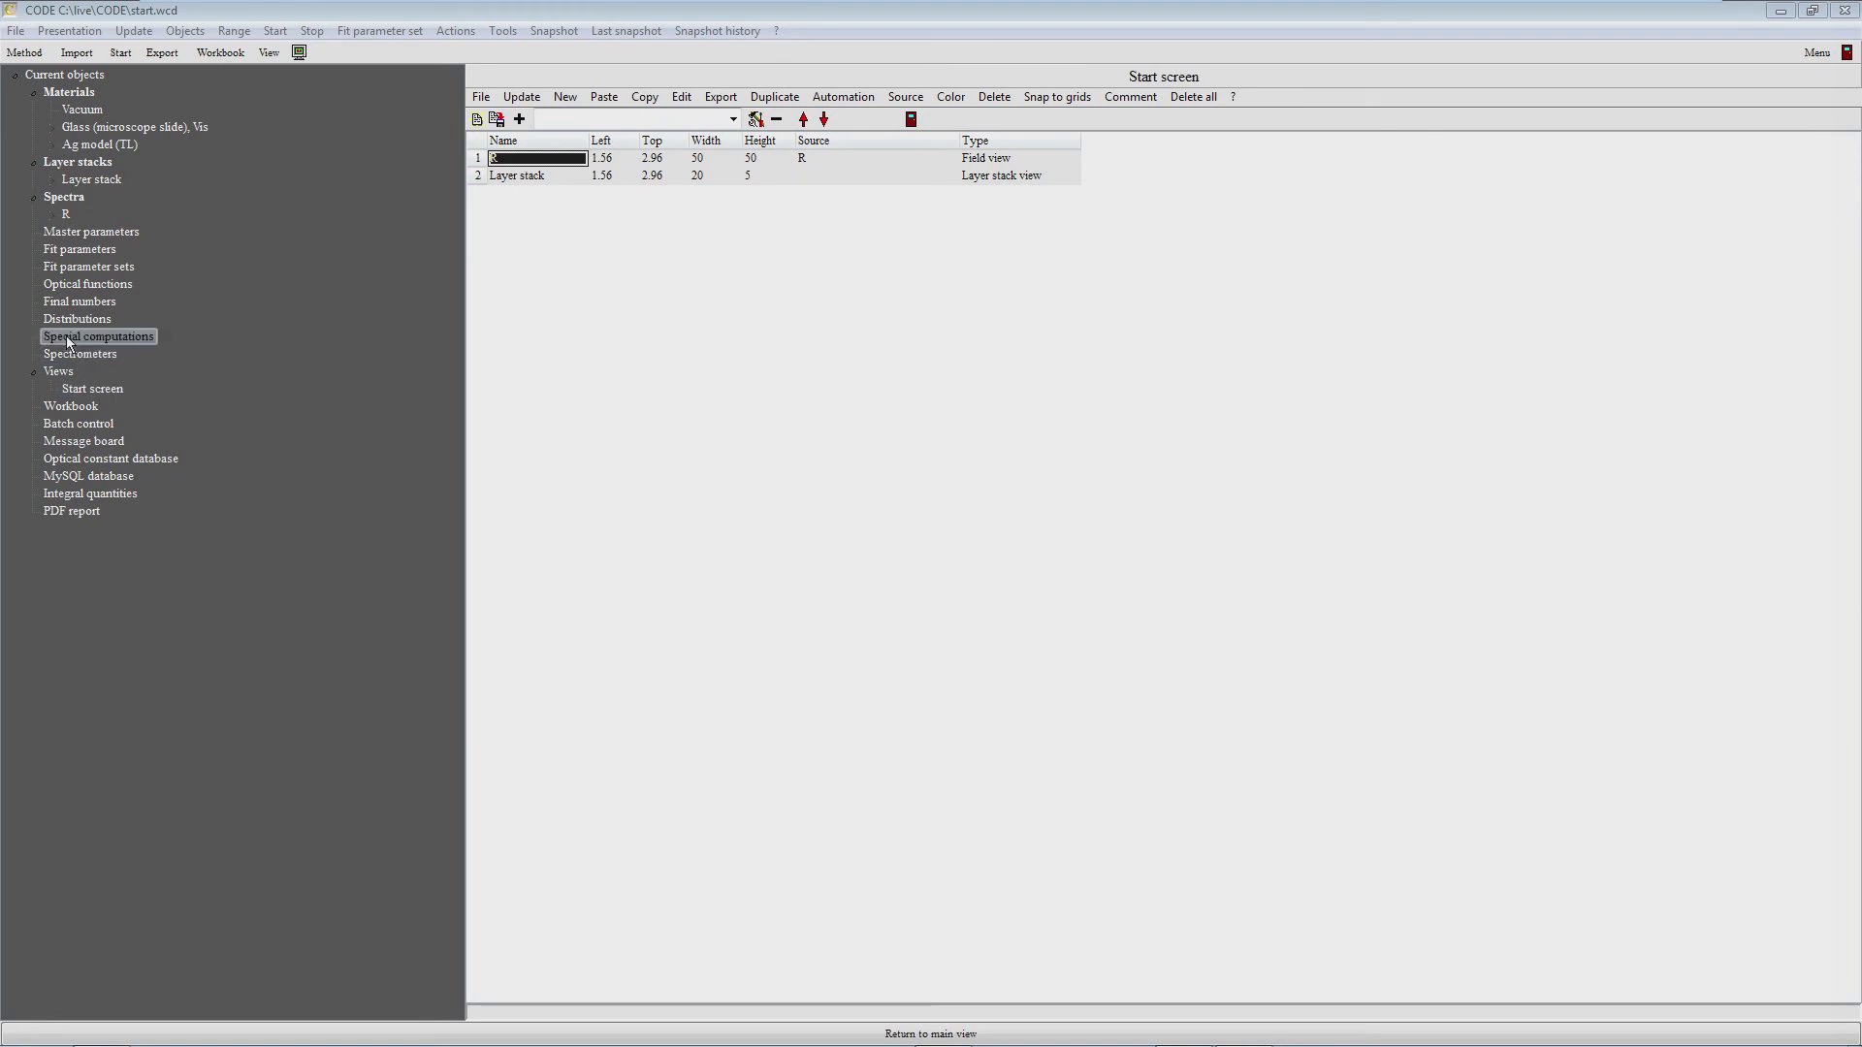
left_click_drag(82, 264, 589, 309)
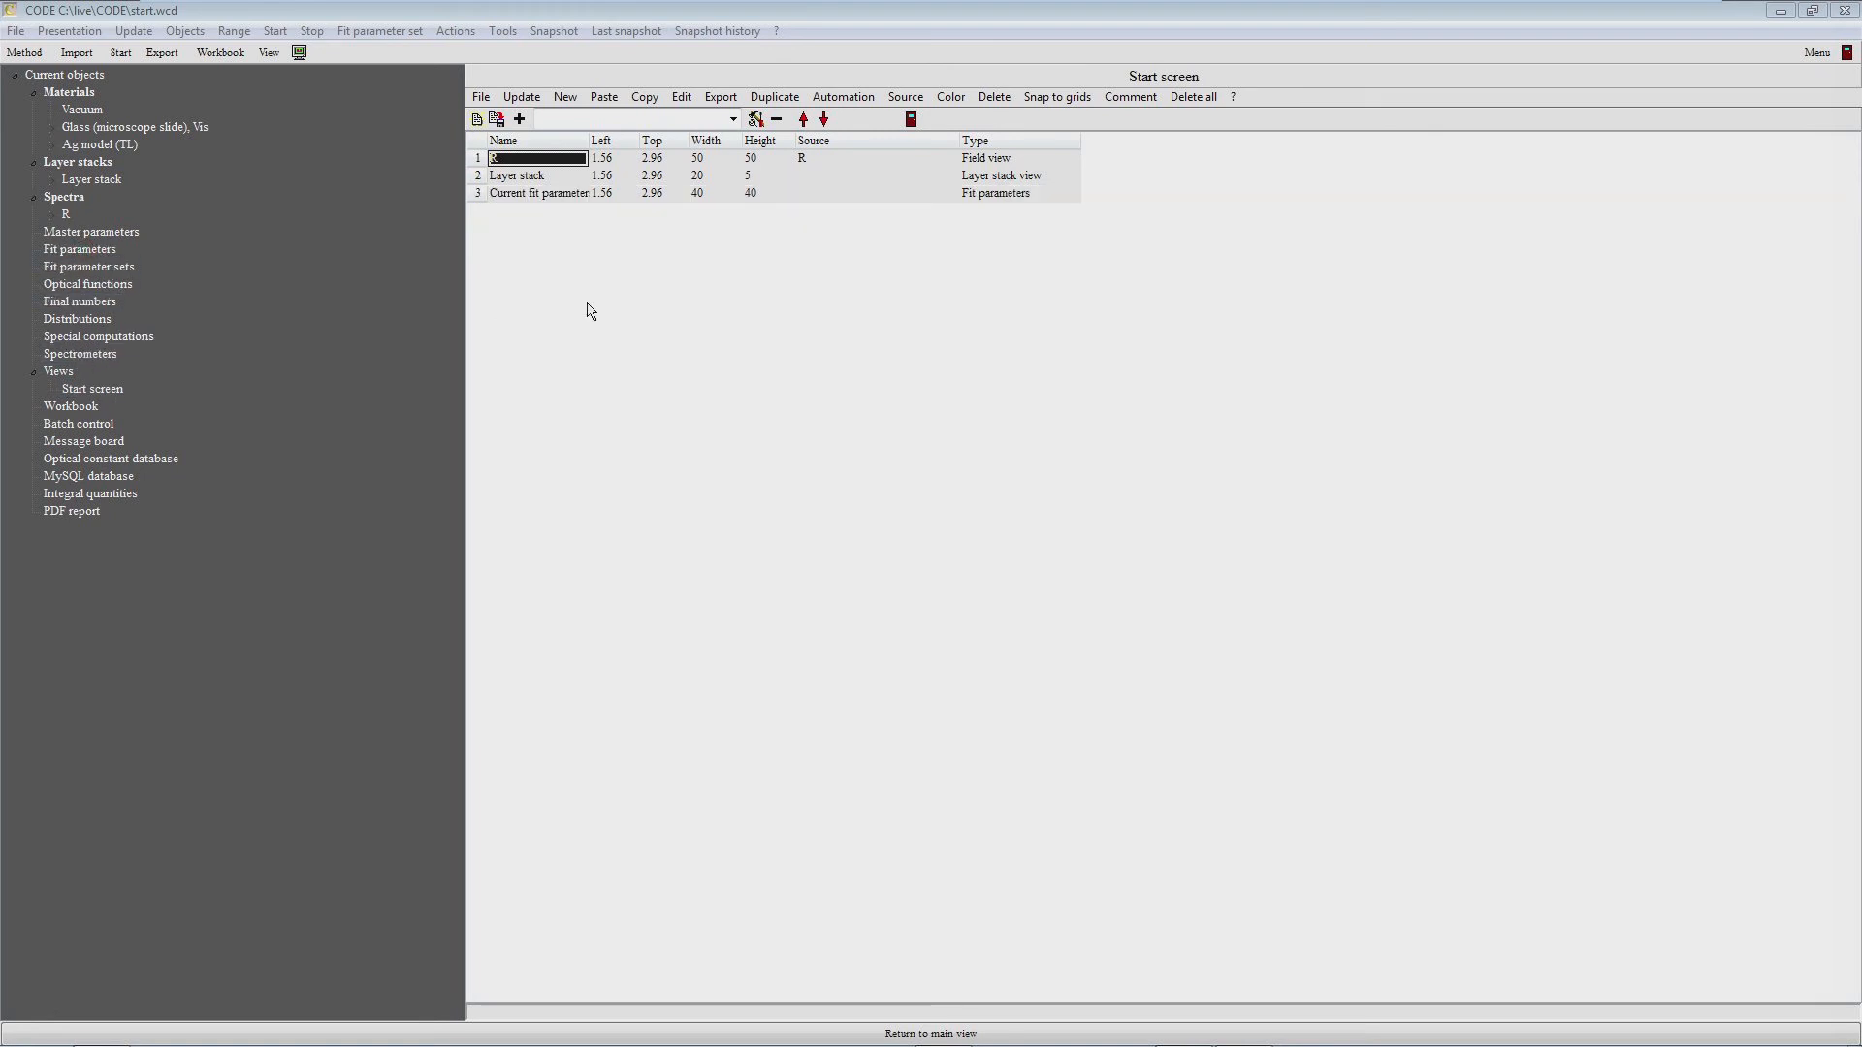
Step: Arrange the main view with the full layer stack above the thickness slider and a slightly narrower reflectance plot beside them
key("F7")
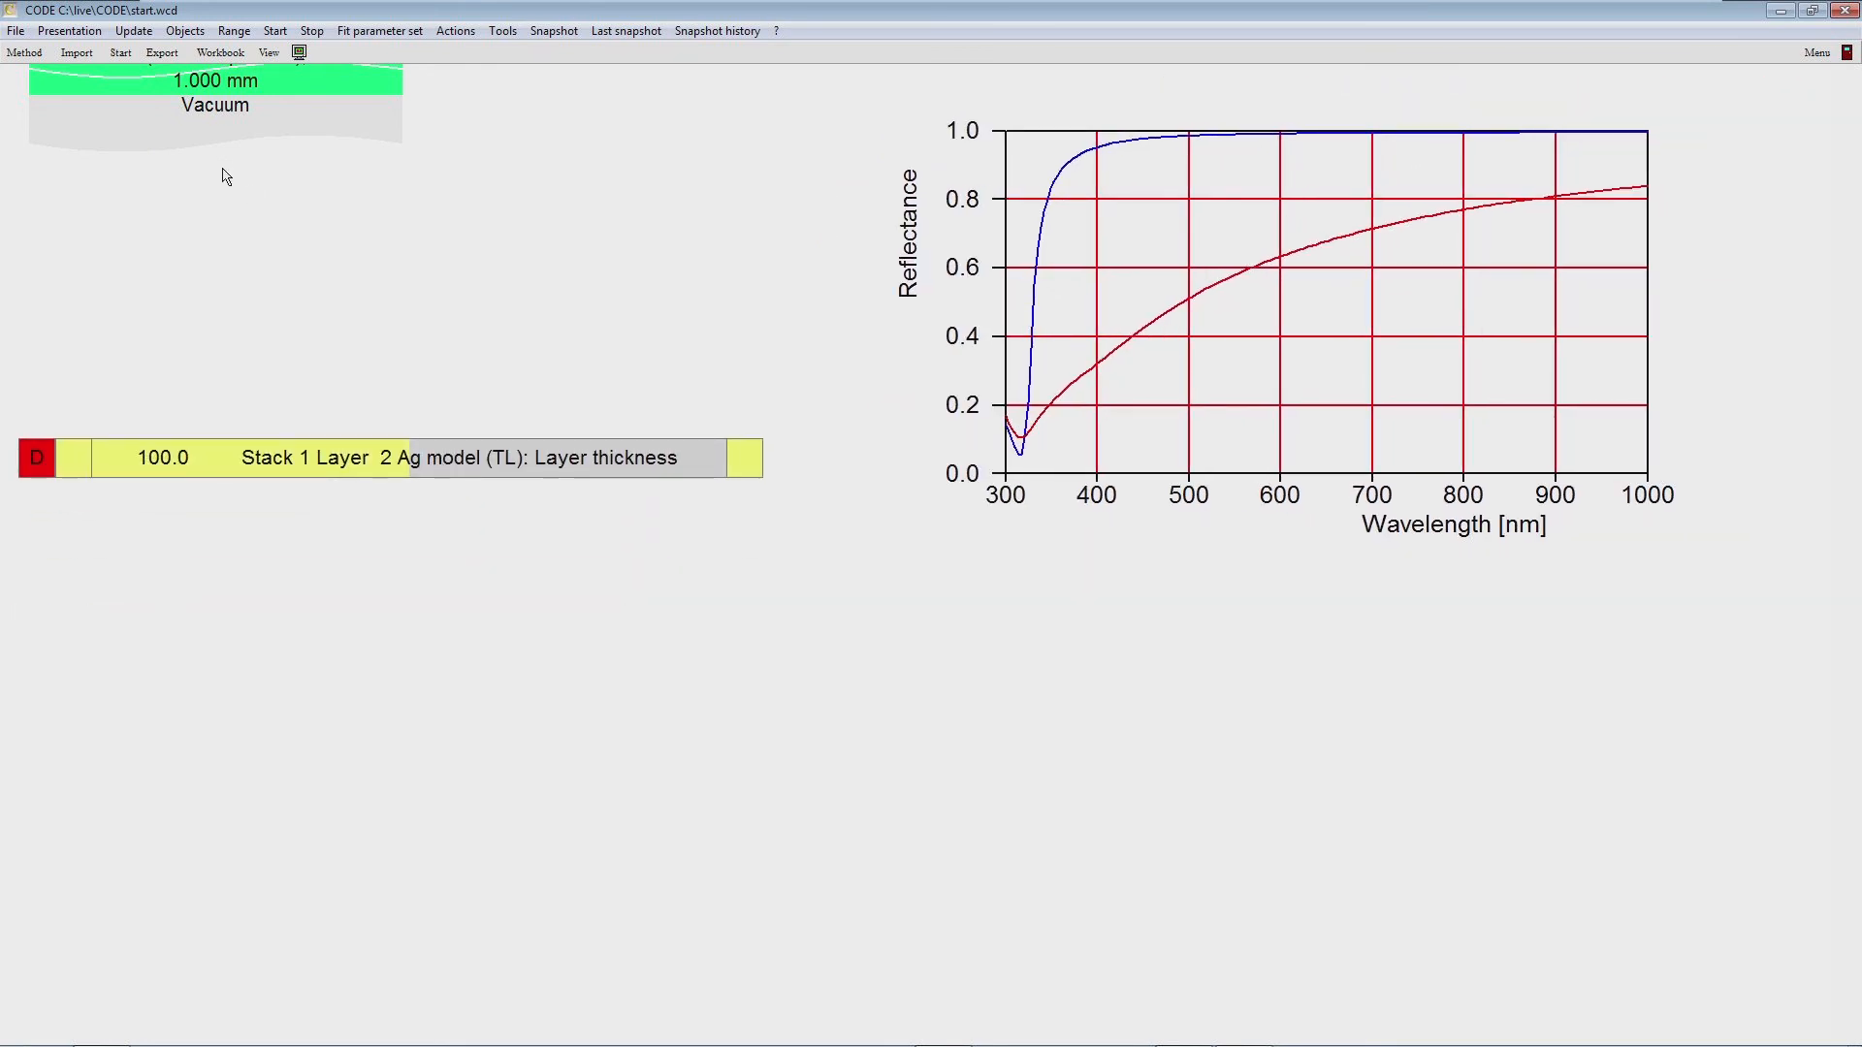
left_click_drag(331, 291, 368, 274)
left_click_drag(350, 430, 346, 366)
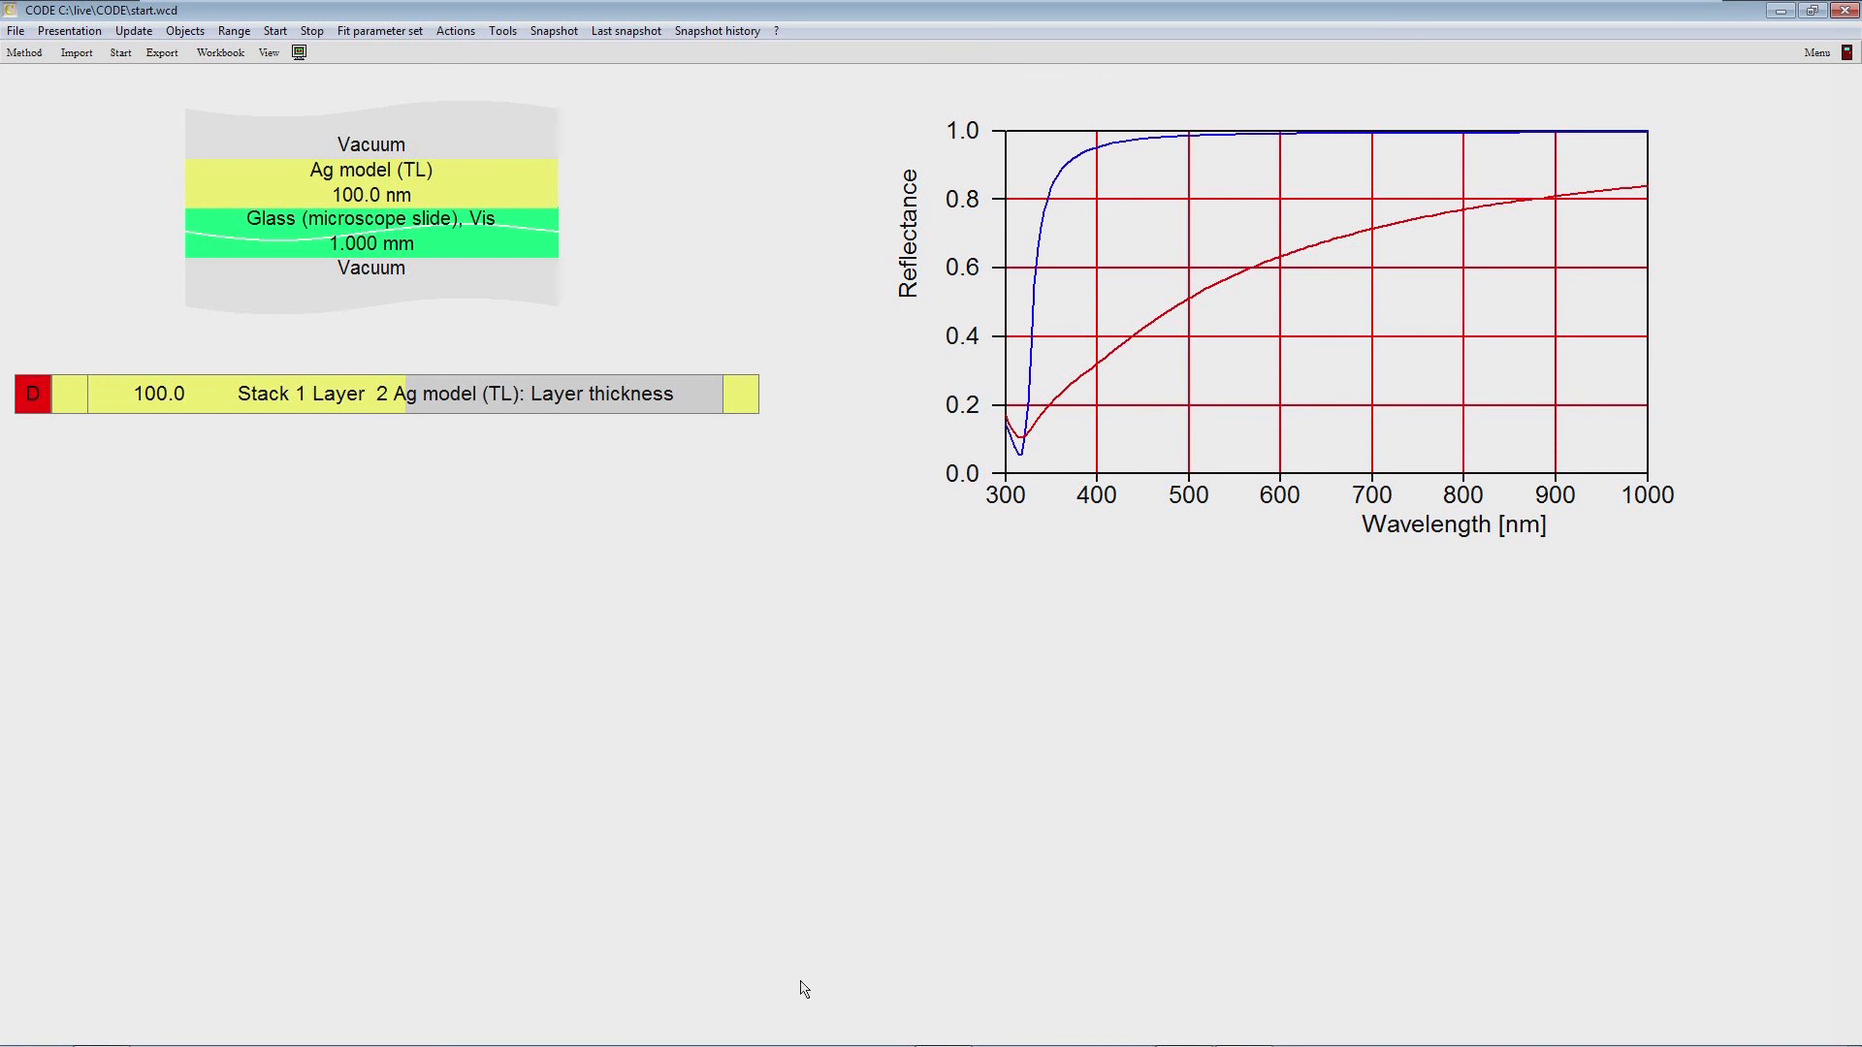
left_click_drag(1211, 307, 1302, 286)
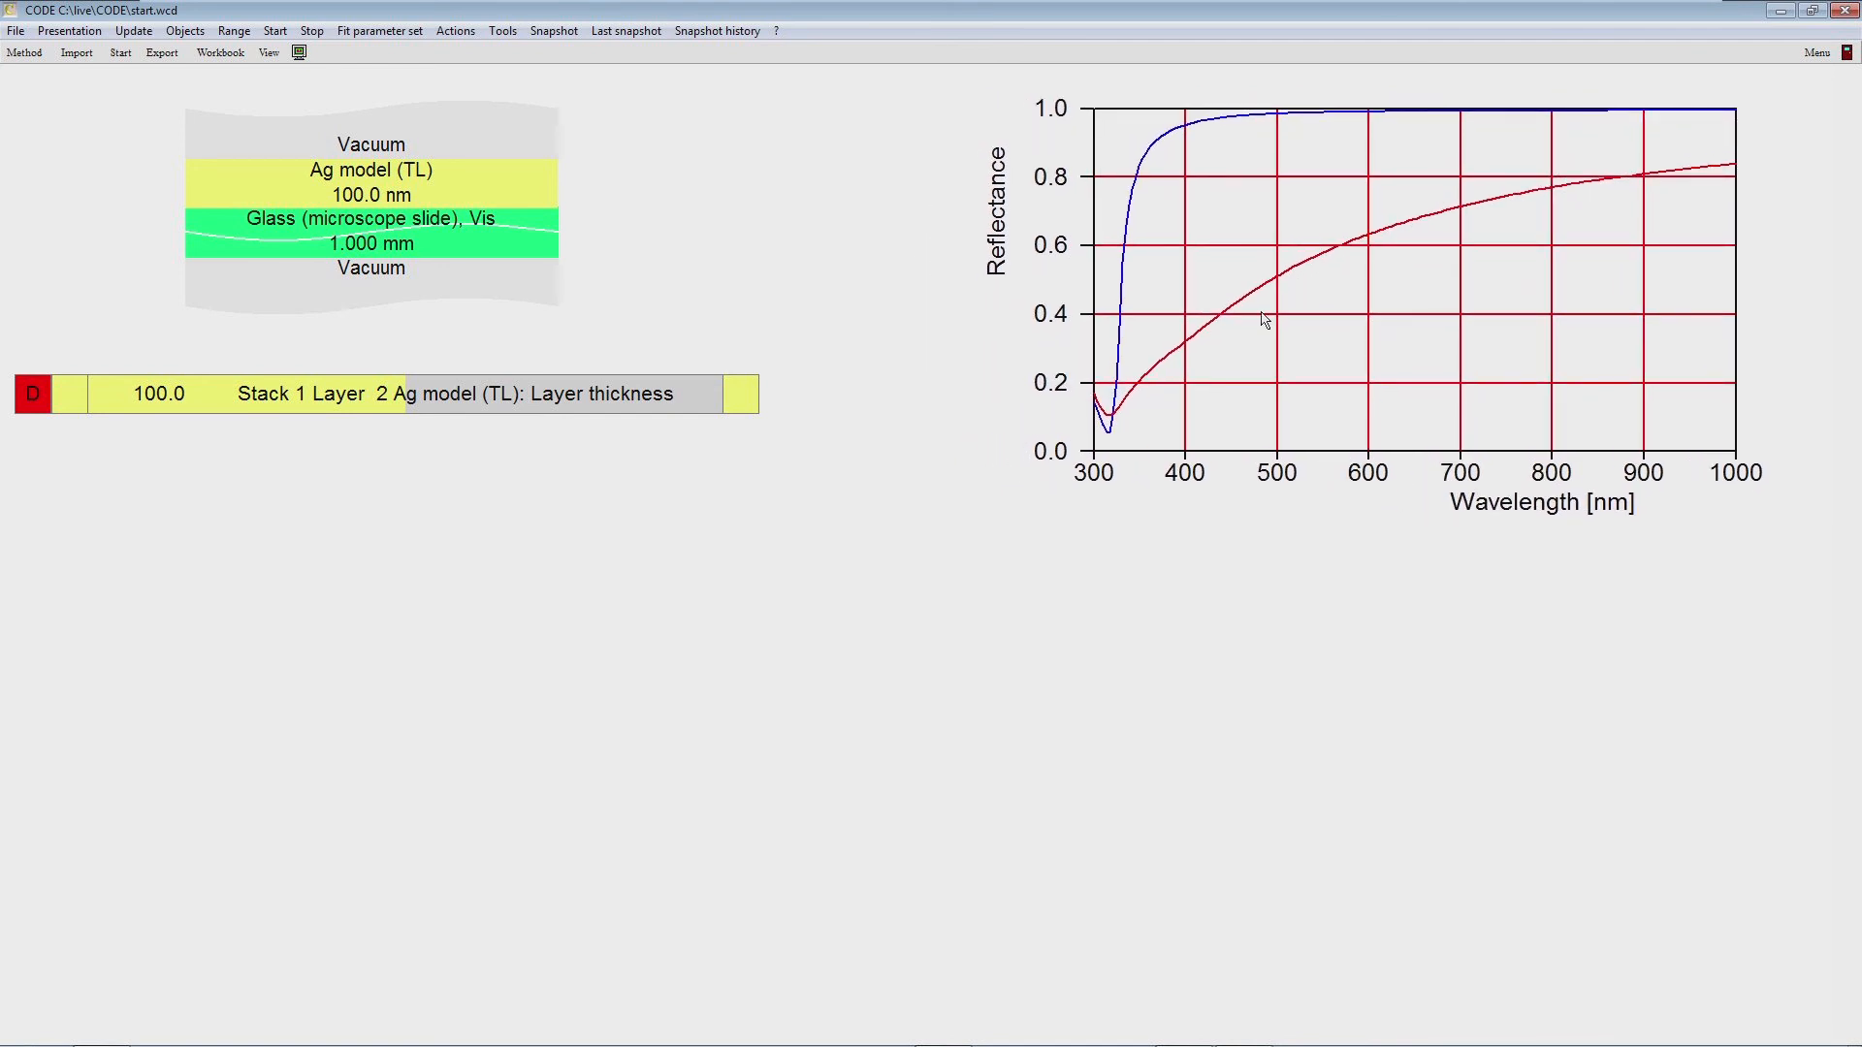
left_click_drag(1176, 345, 1207, 344, "alt")
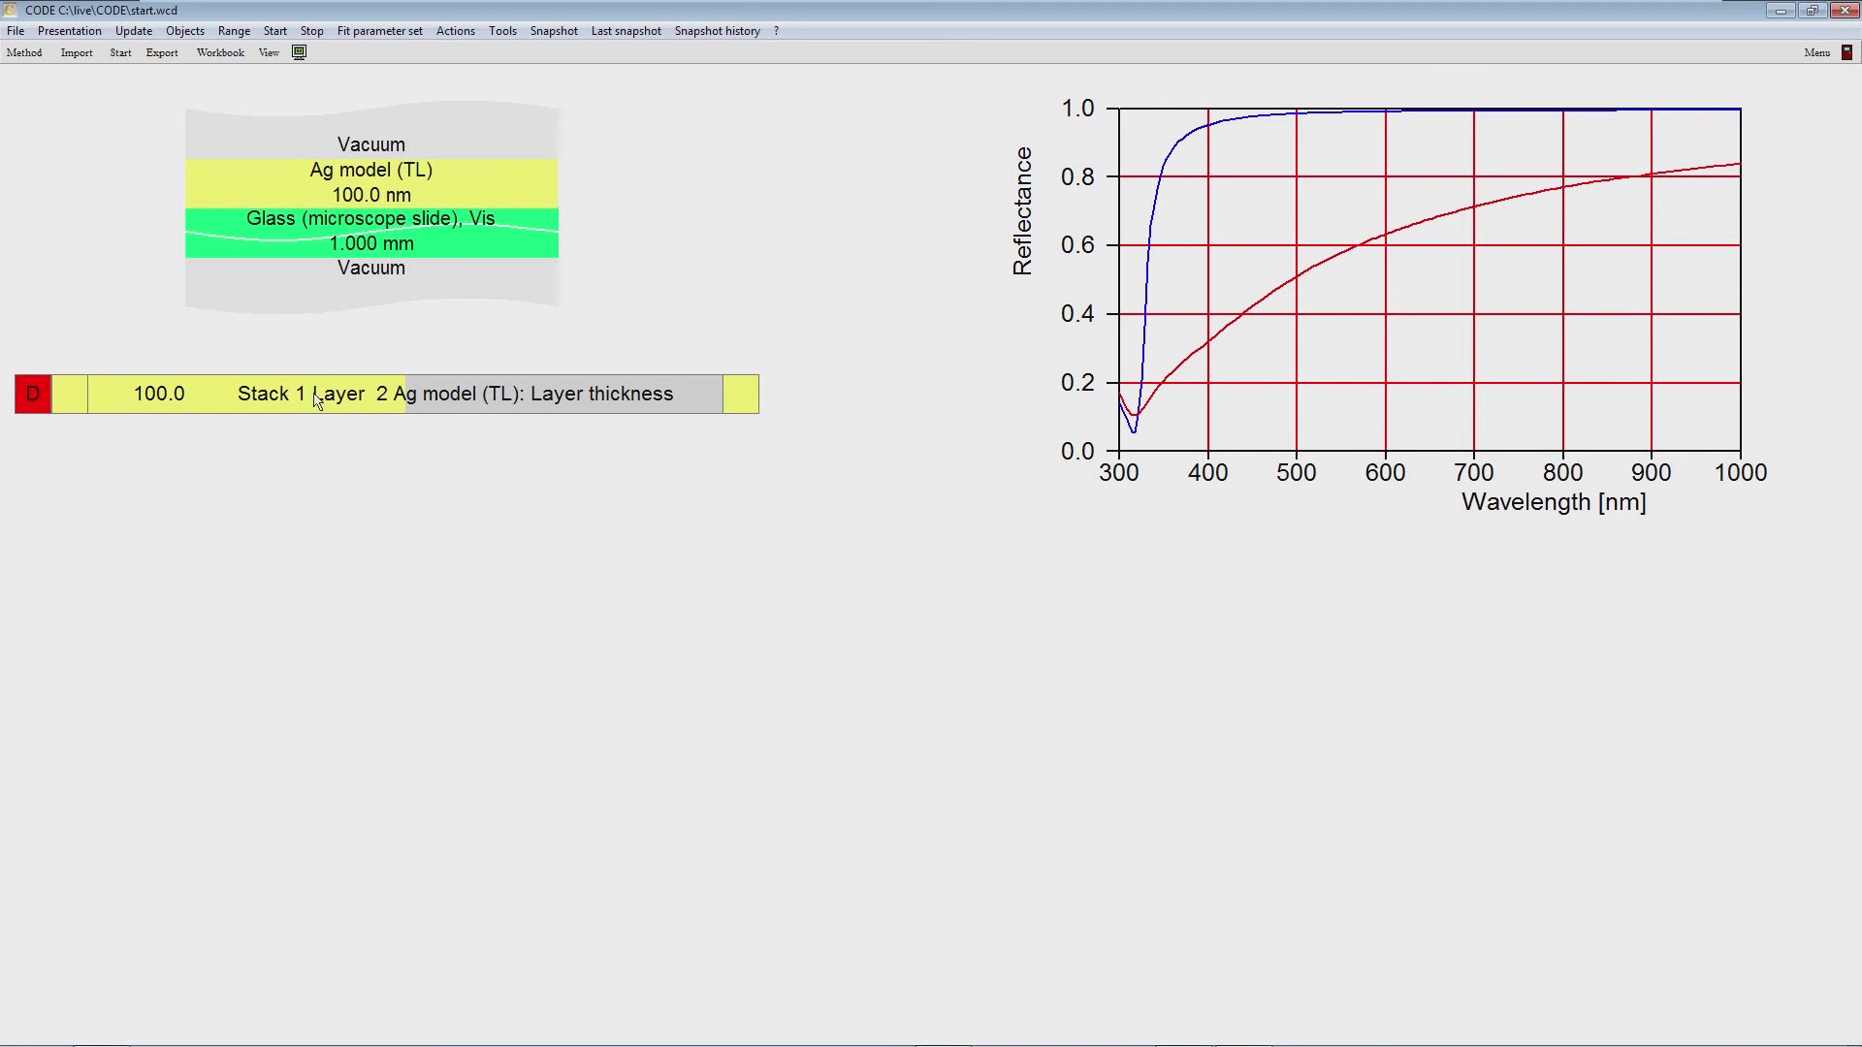
Step: Limit the Ag layer thickness fit parameter to a minimum of 0 and a maximum of 100
left_click(73, 402)
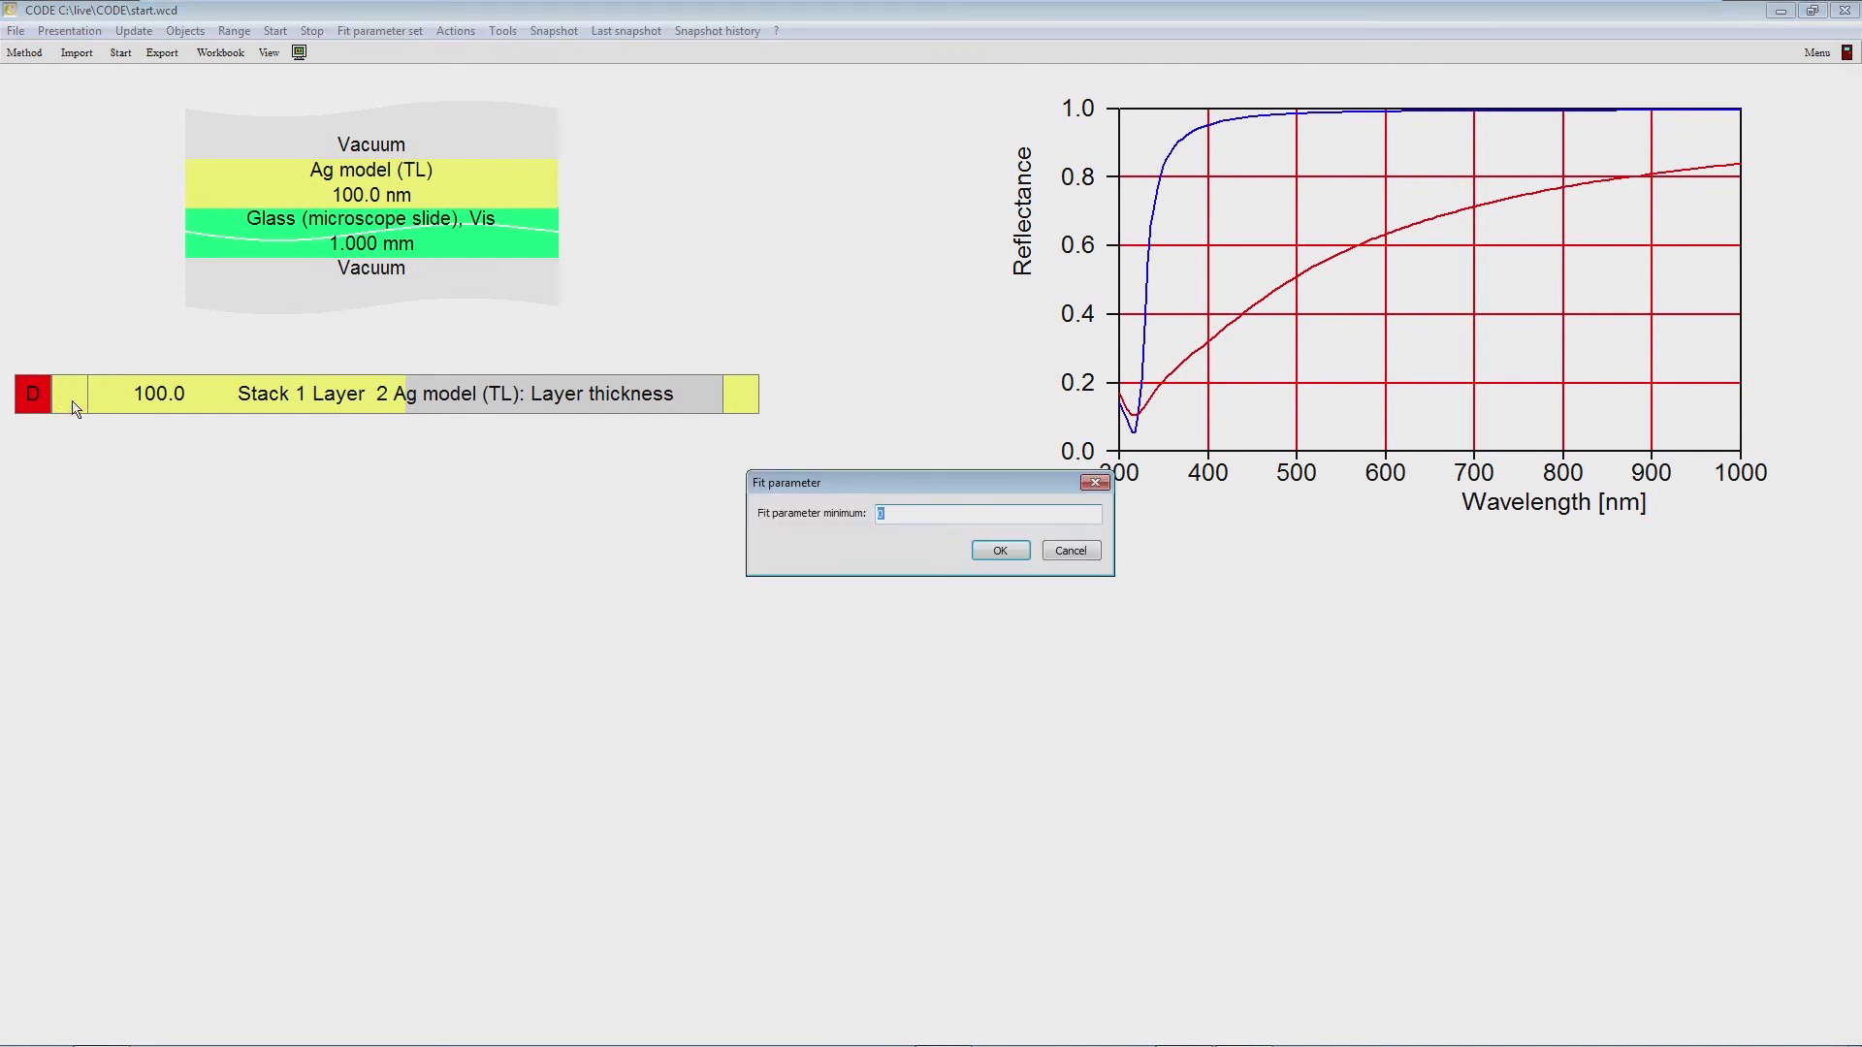
type("0")
key("Return")
left_click(739, 402)
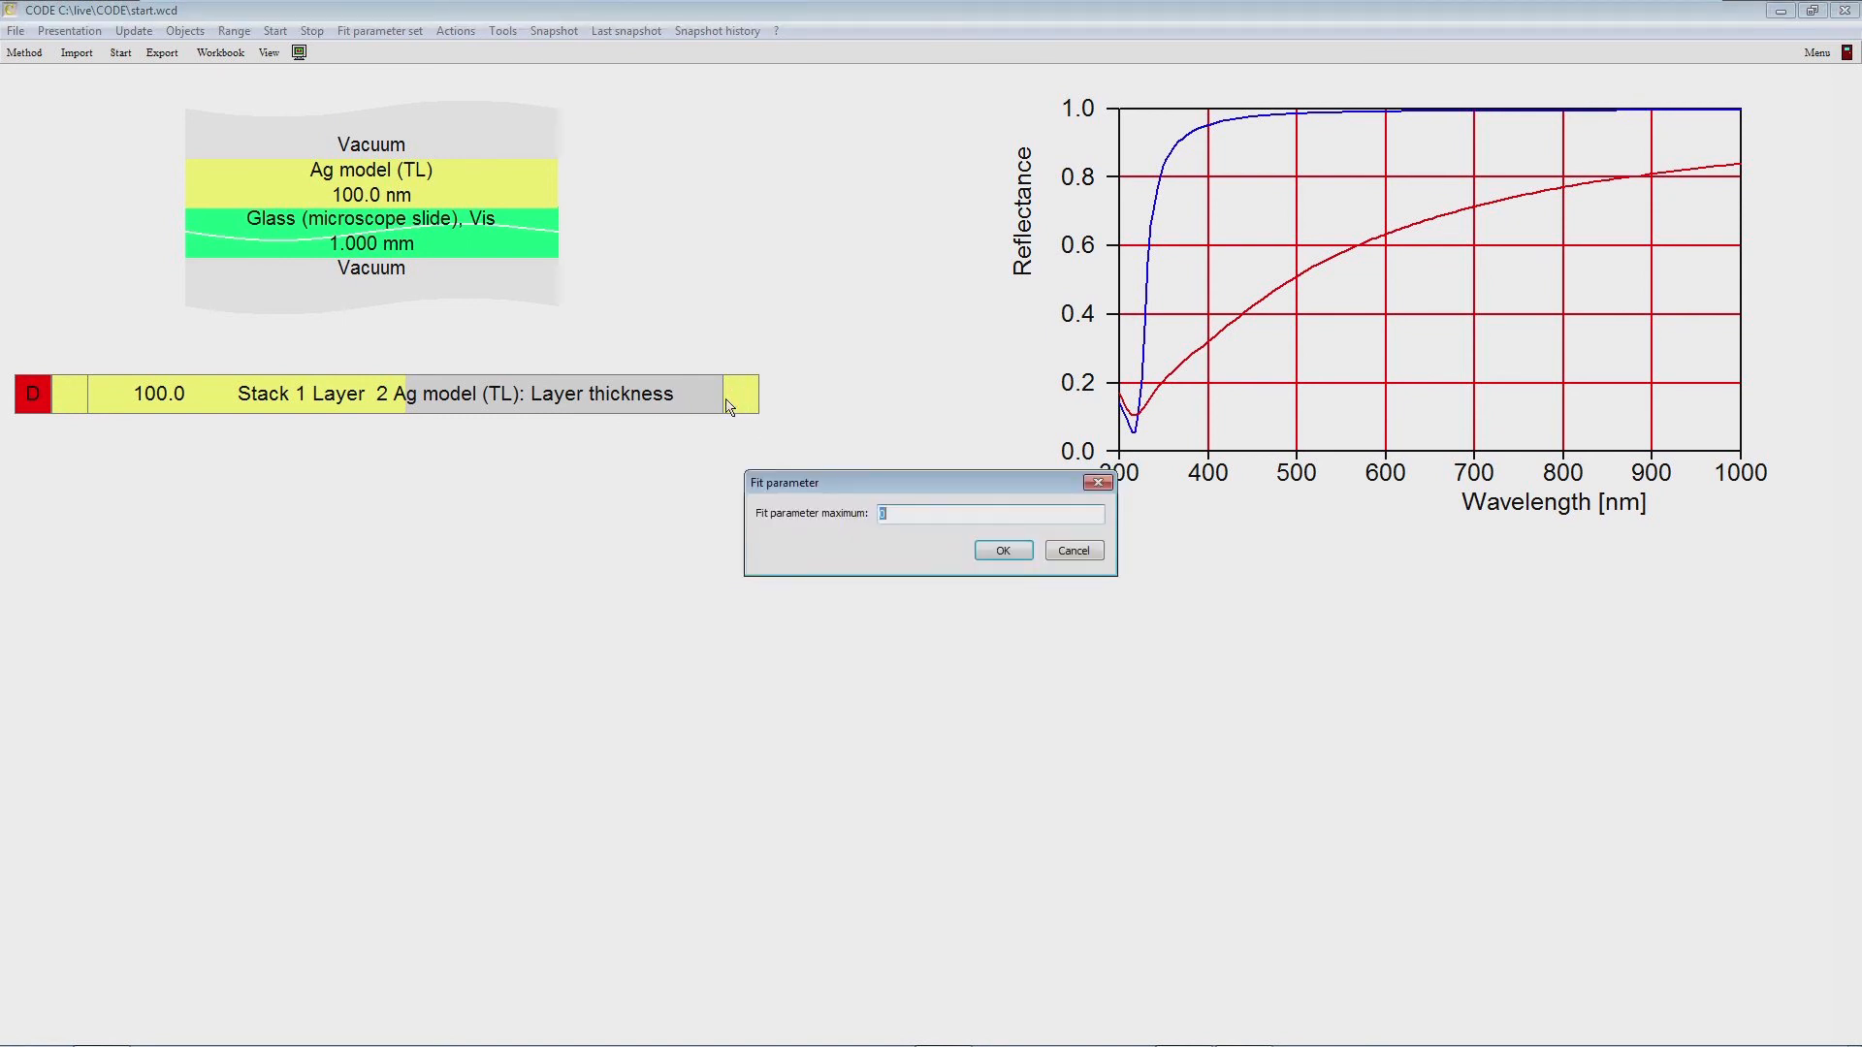
type("100")
key("Return")
Step: Lower the Ag layer thickness to about 16.8 nm with its slider and run the automatic fit
left_click_drag(725, 394, 196, 405)
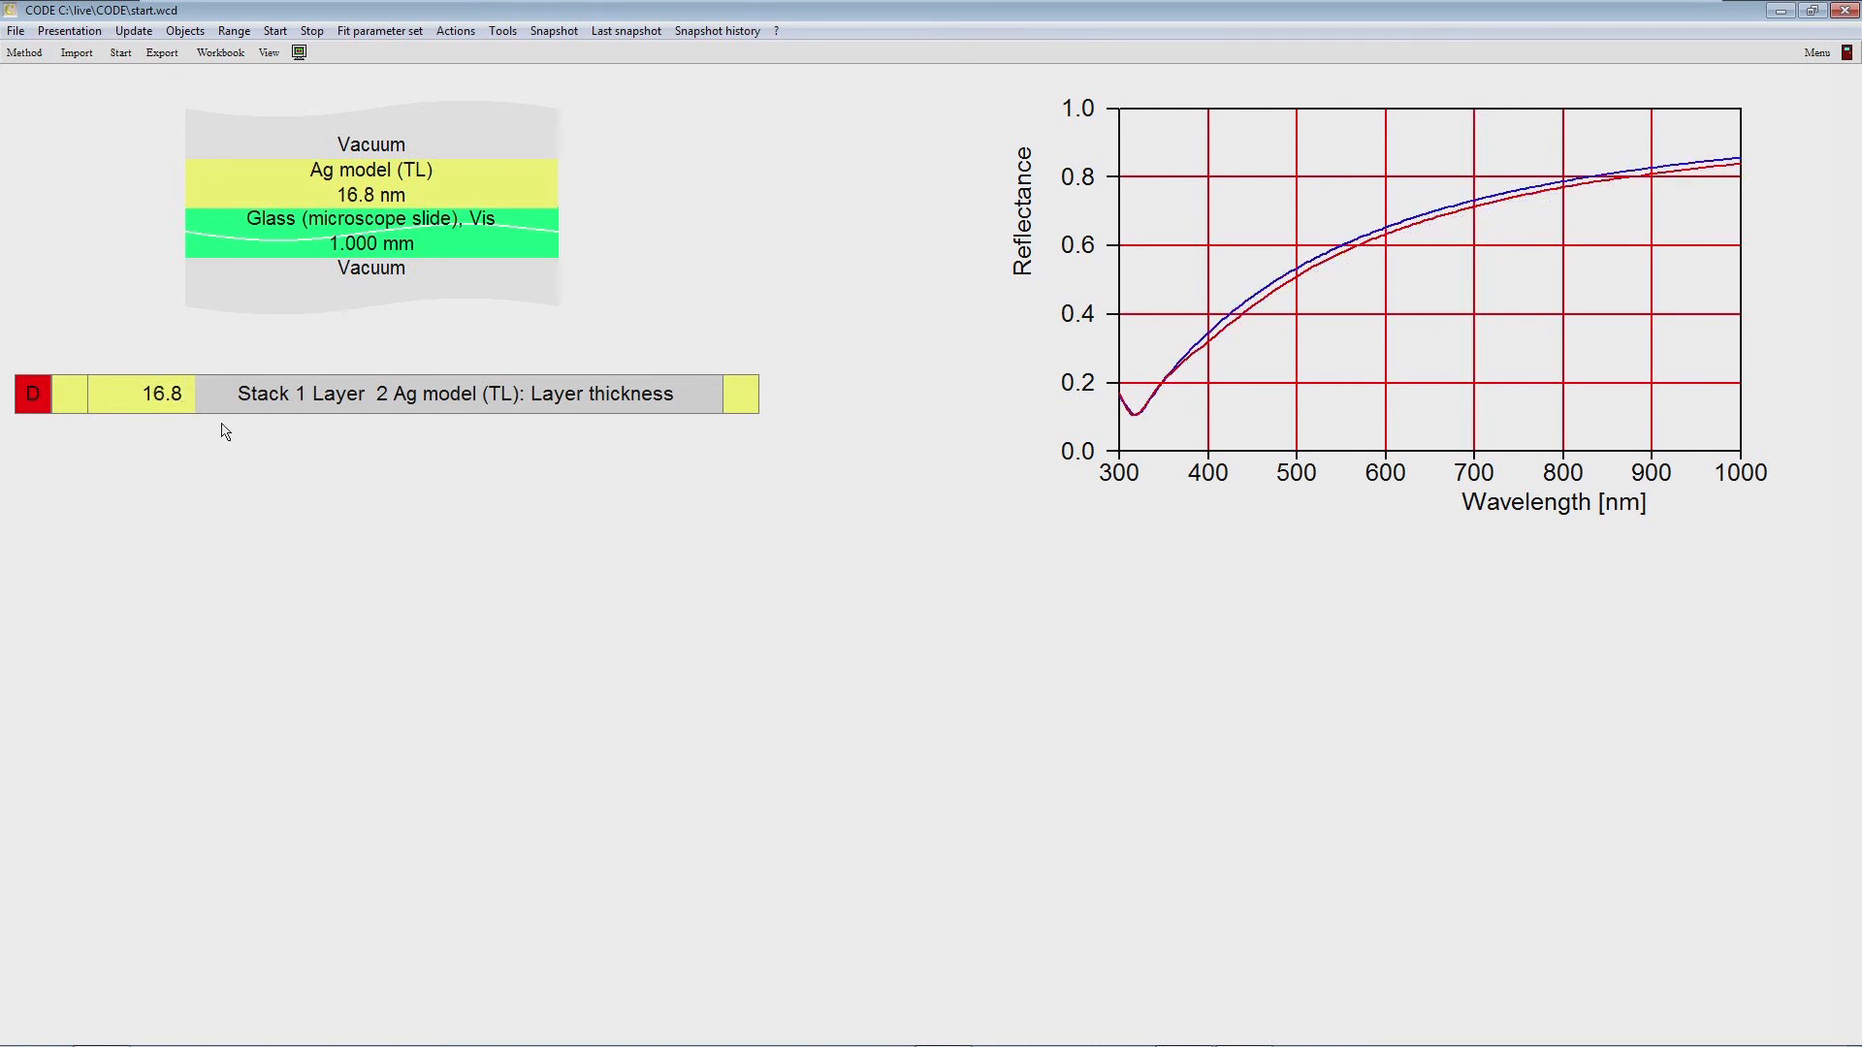
left_click(121, 54)
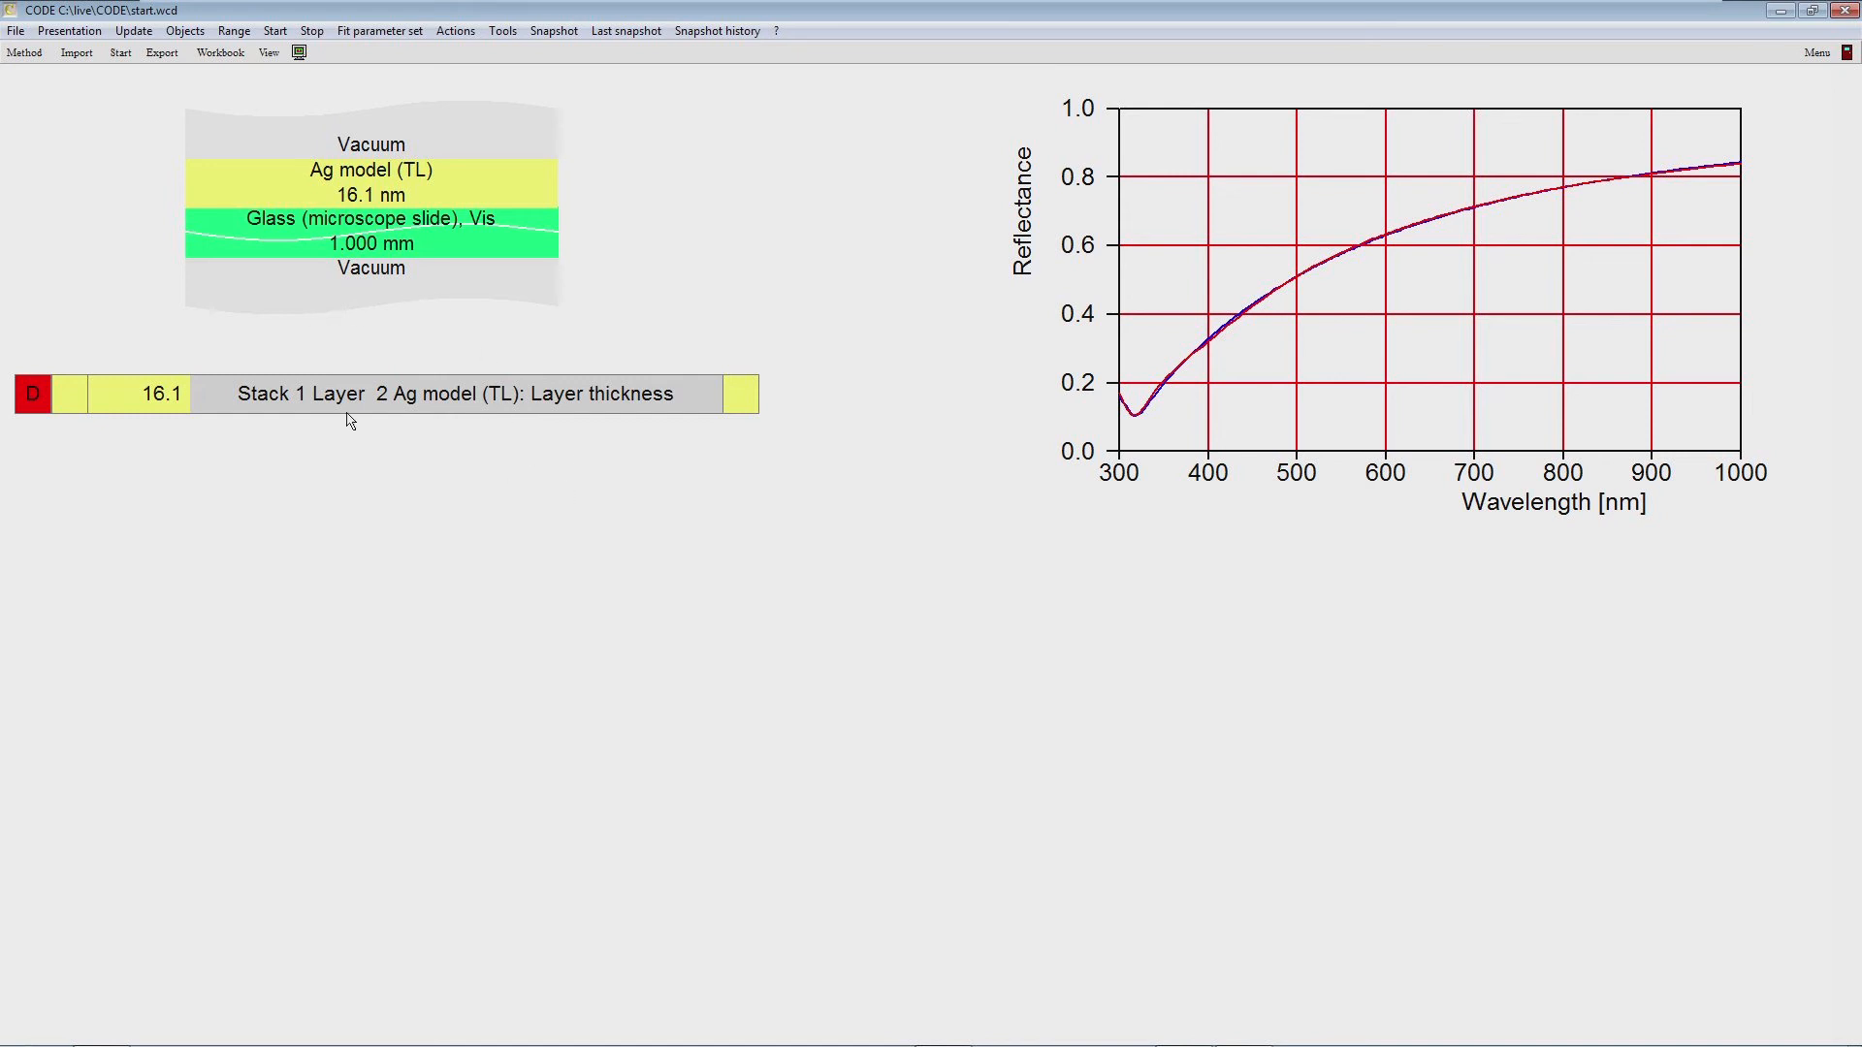
Step: Import ag_6.std as the new measured reflectance spectrum and run the fit of the Ag layer thickness
left_click(76, 52)
left_click(1013, 551)
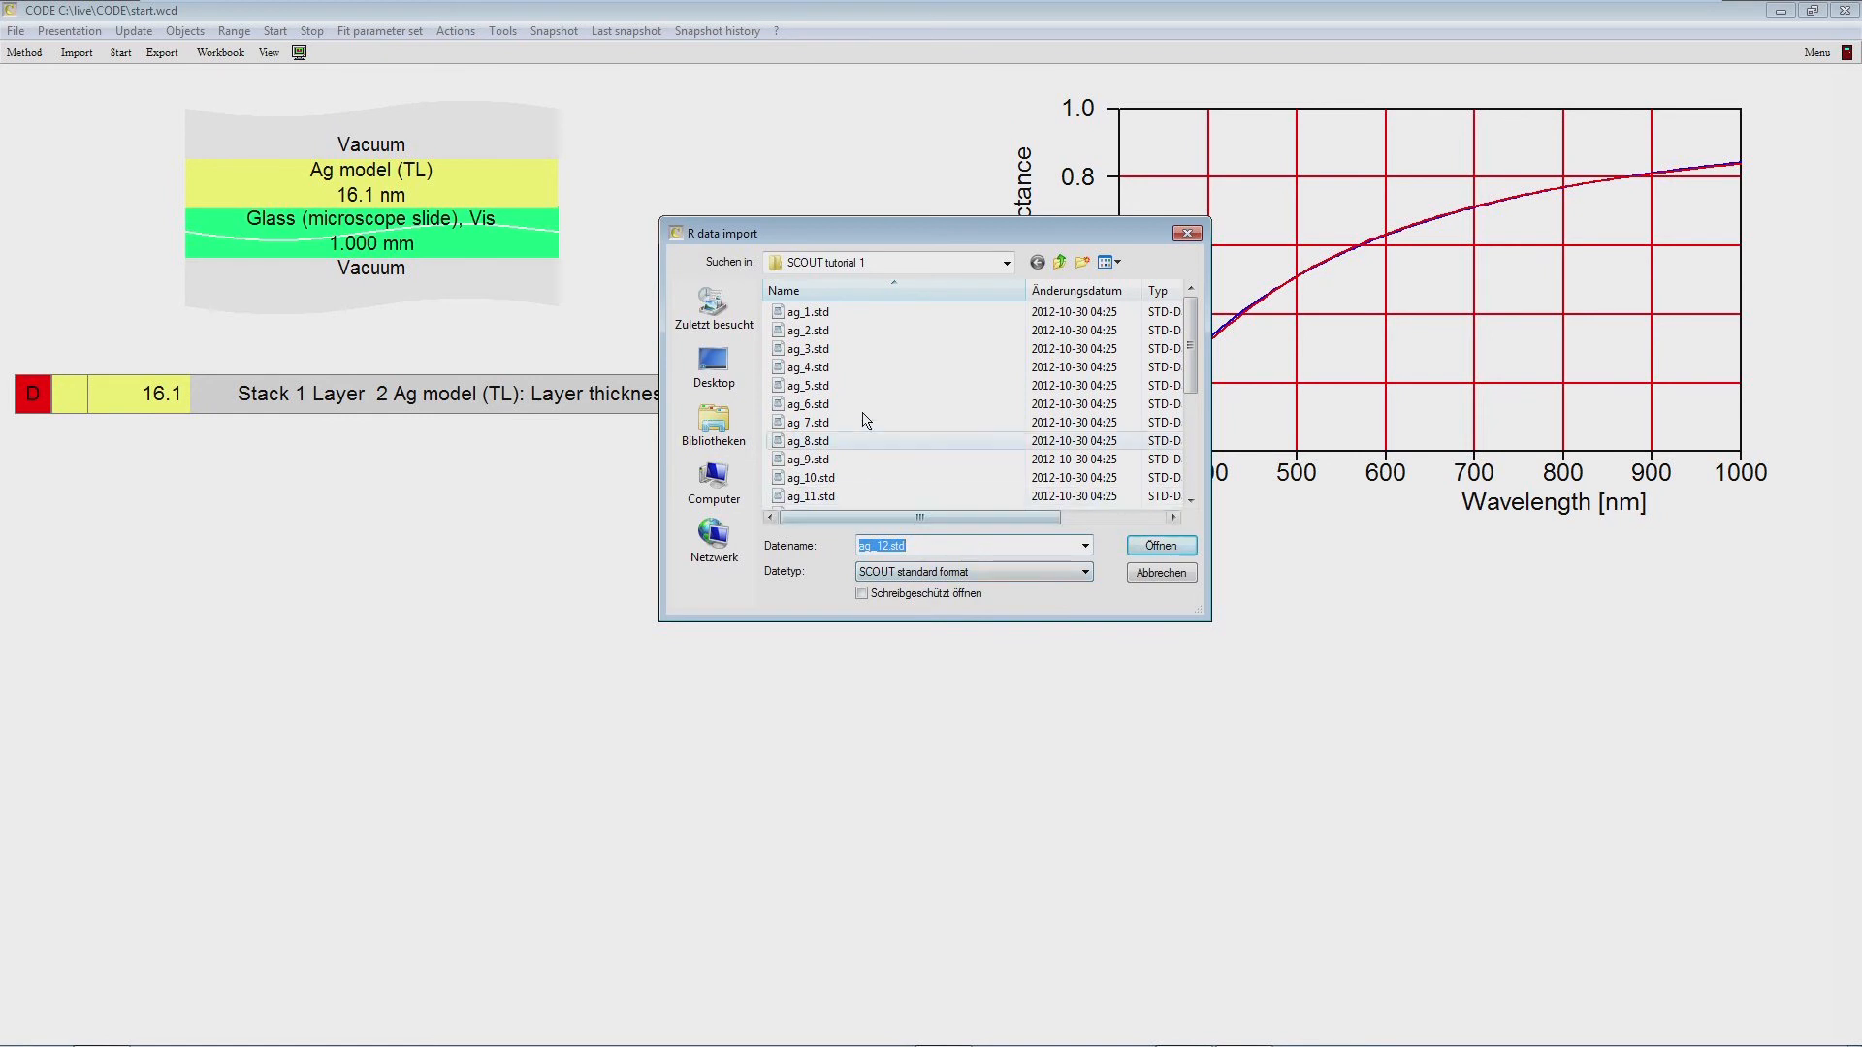
left_click(848, 405)
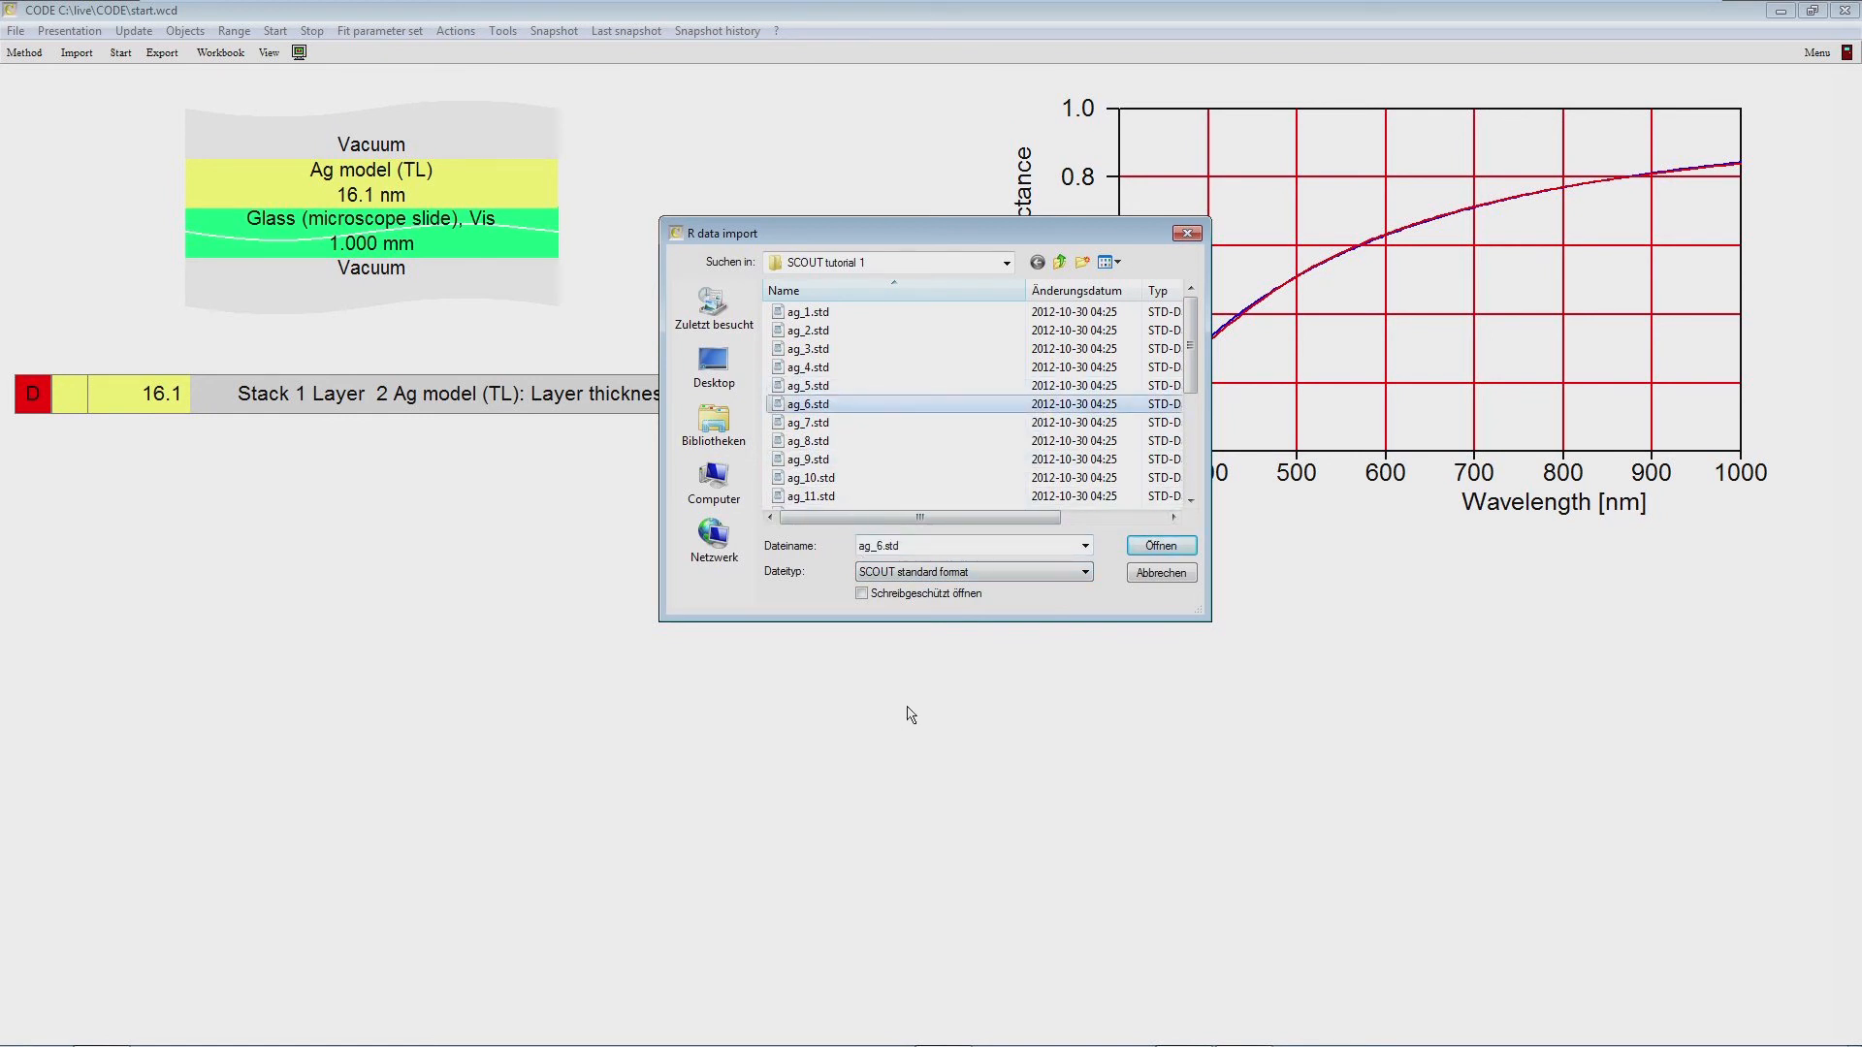
left_click(1161, 547)
left_click(853, 586)
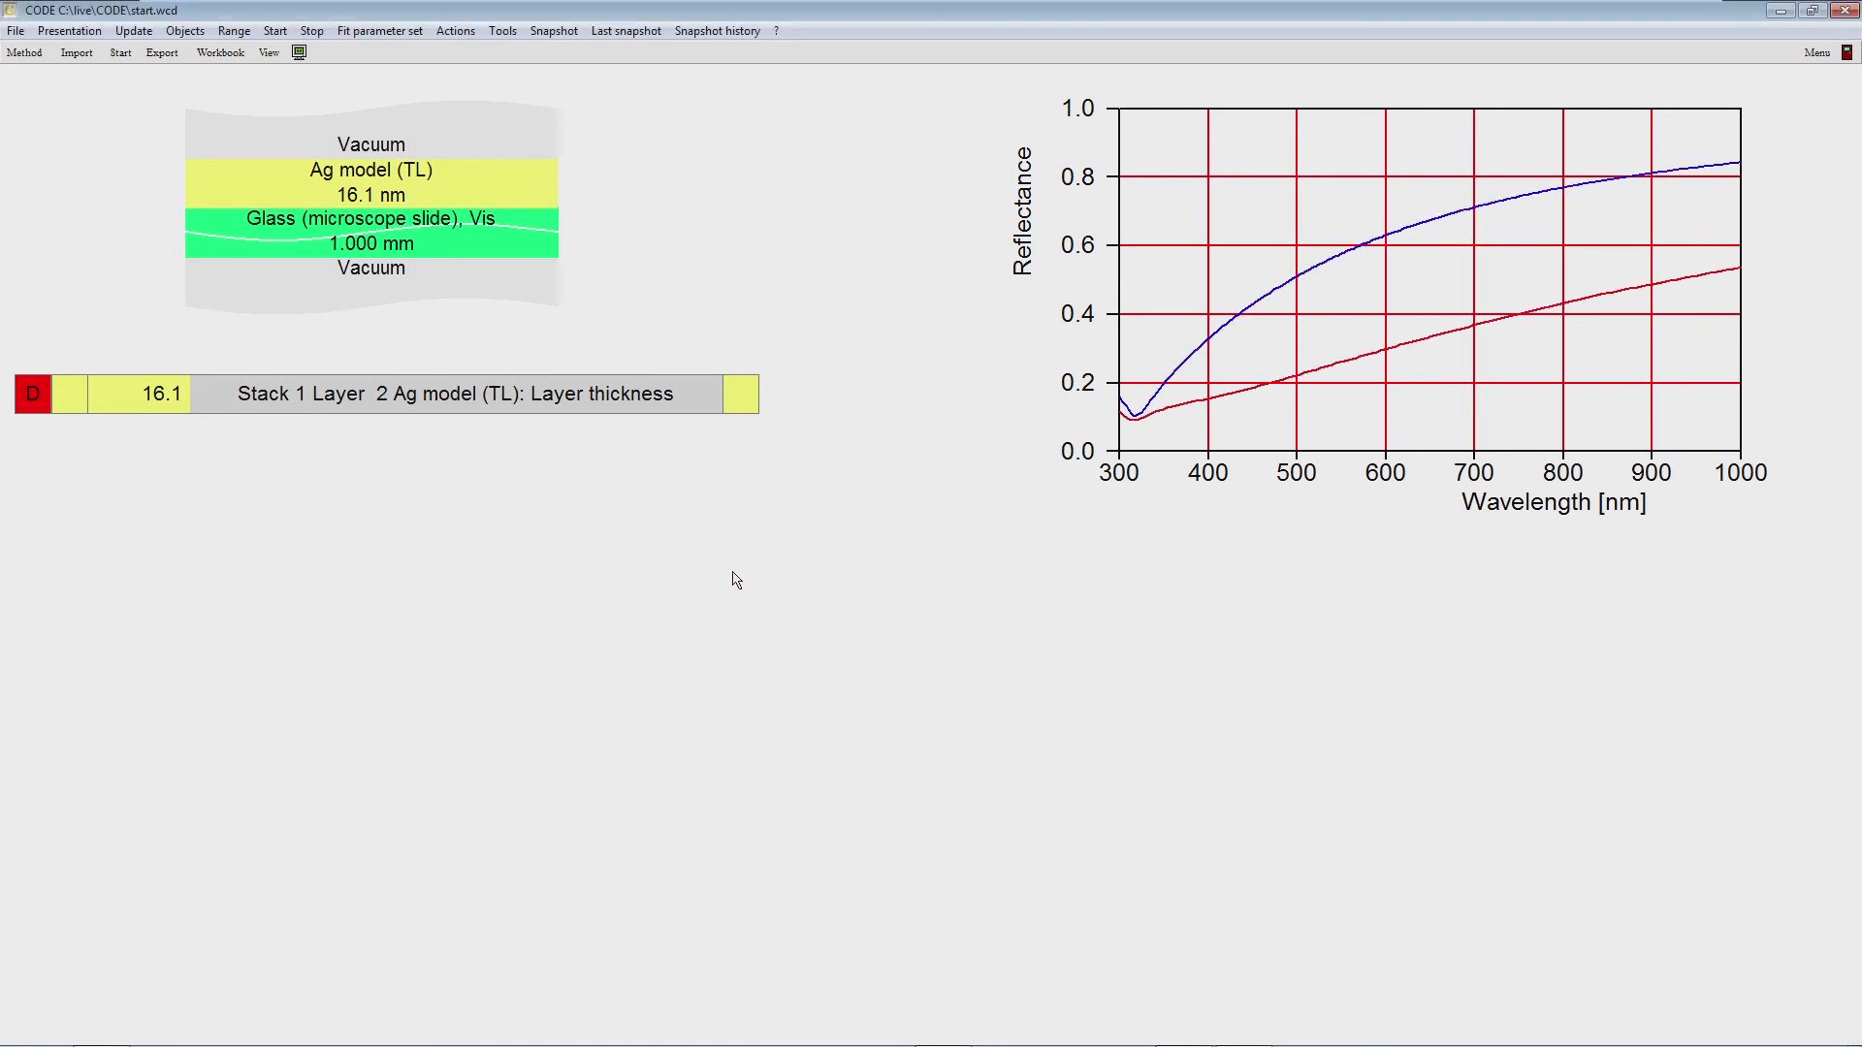
left_click(120, 55)
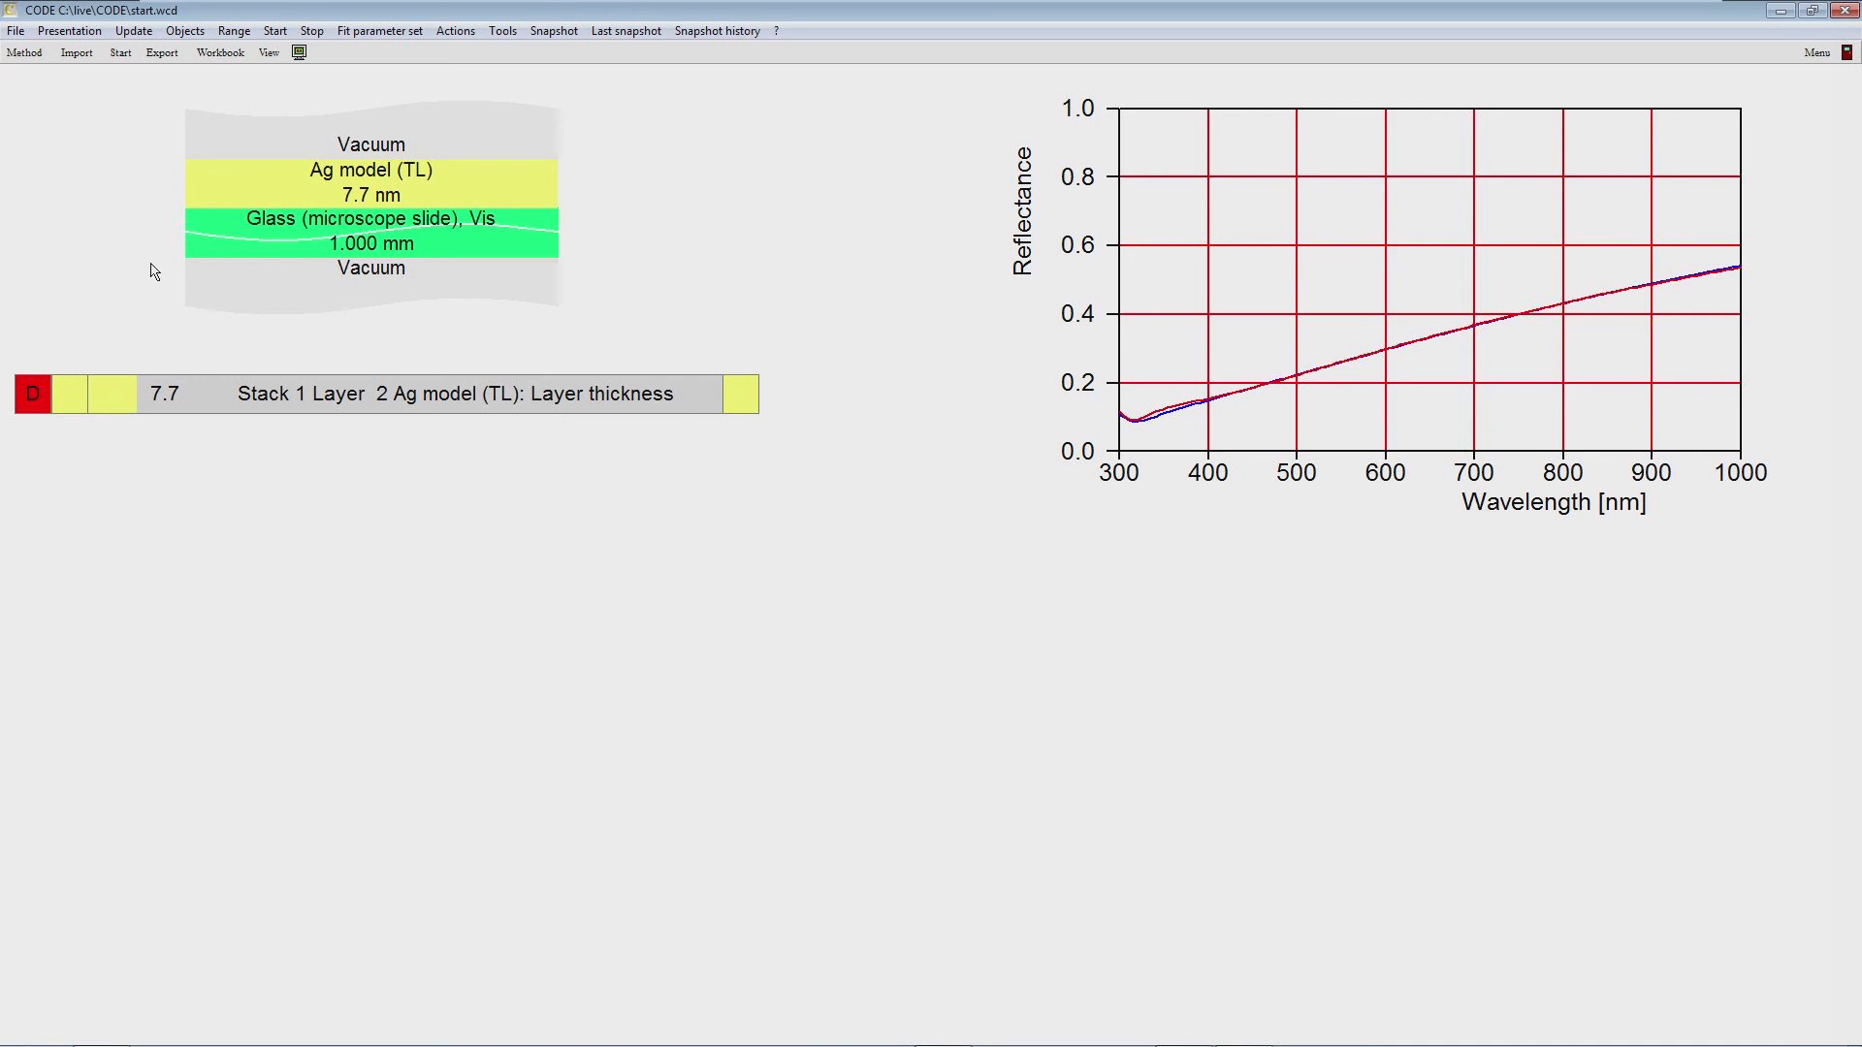
Step: Import another silver reflectance measurement in SCOUT standard format with the default sample description and run the thickness fit
left_click(77, 52)
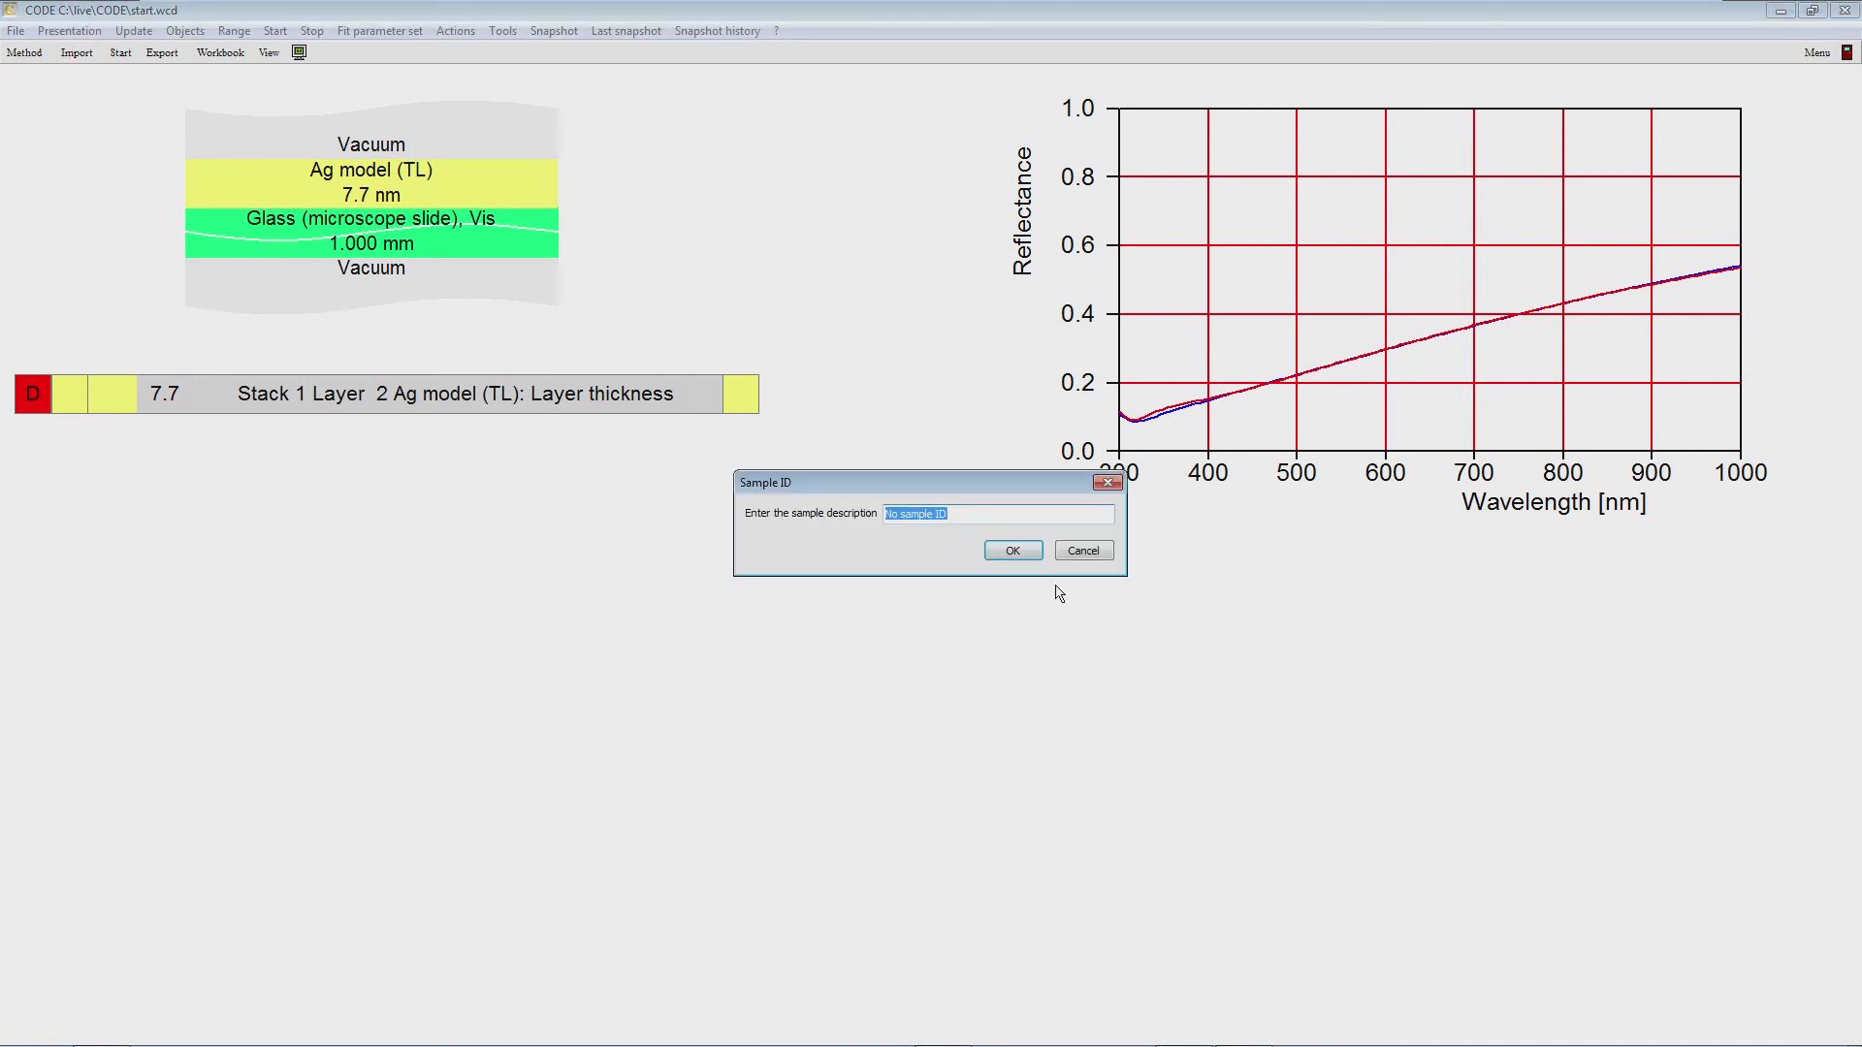
left_click(1030, 553)
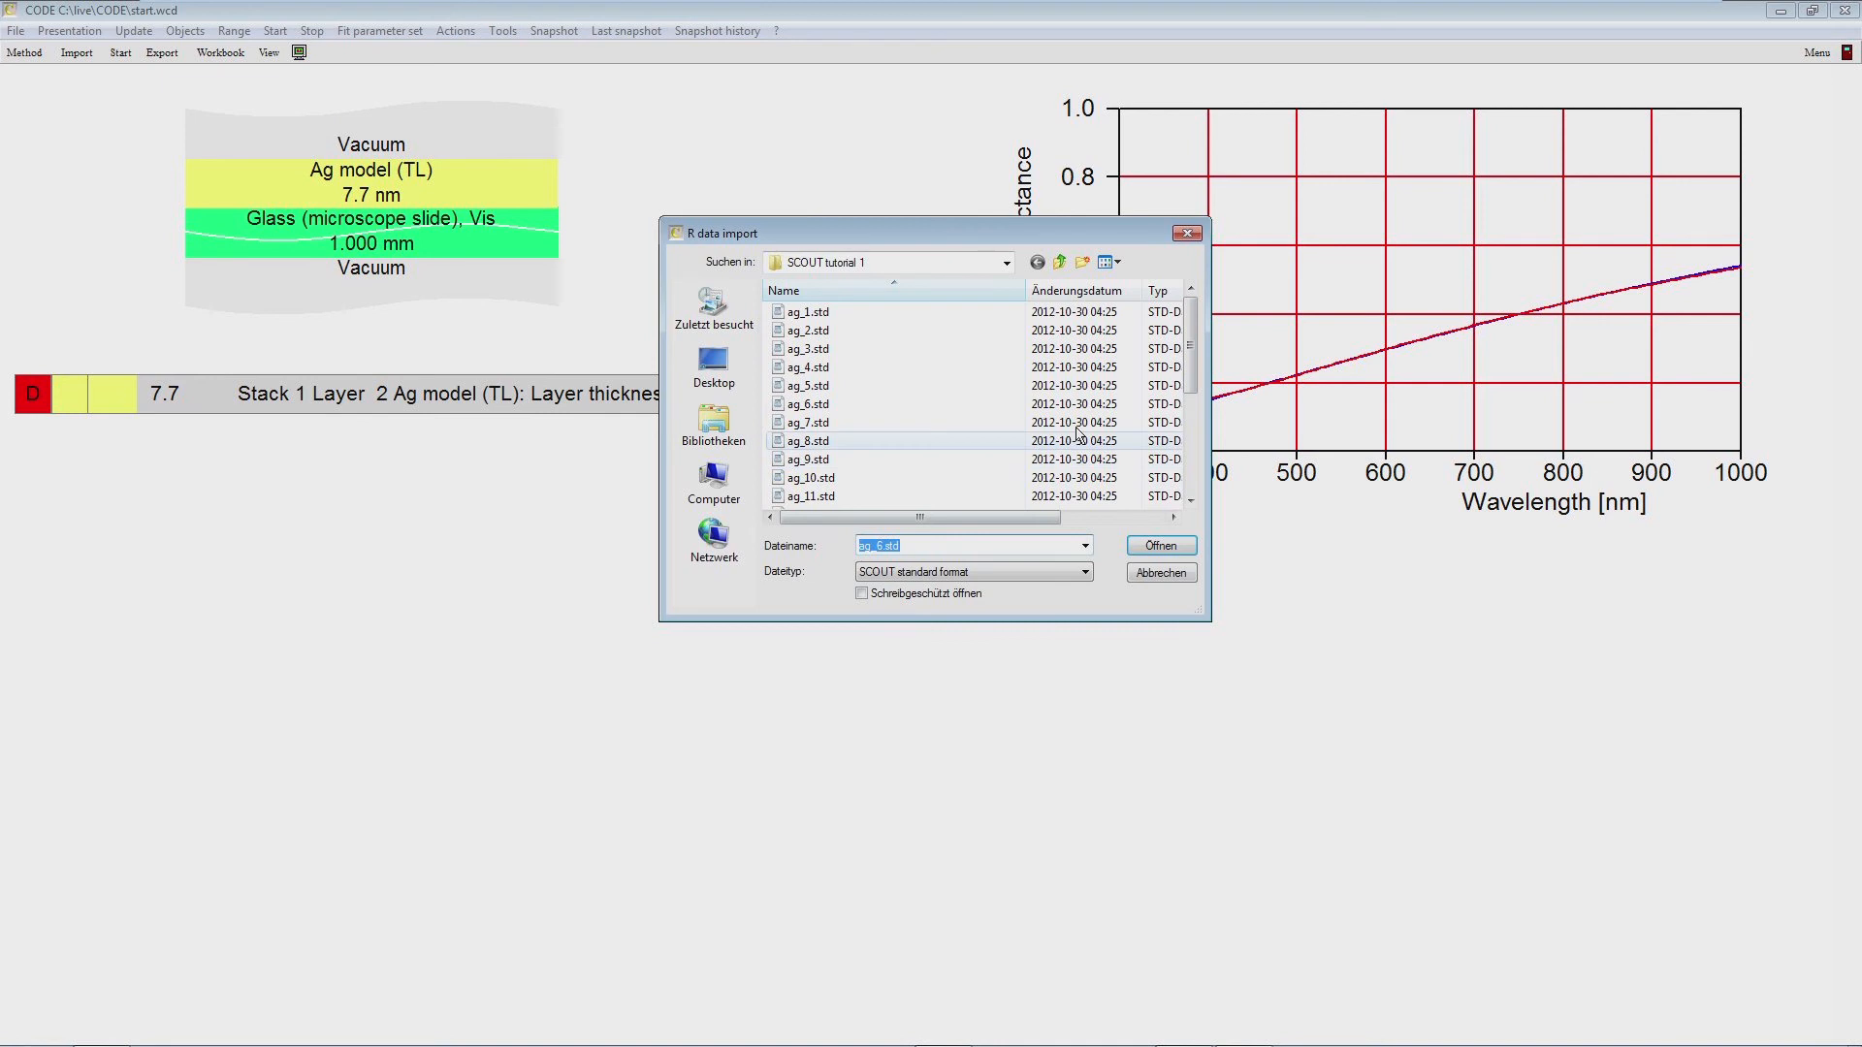
scroll(894, 458, "down", 4)
double_click(824, 482)
left_click(851, 580)
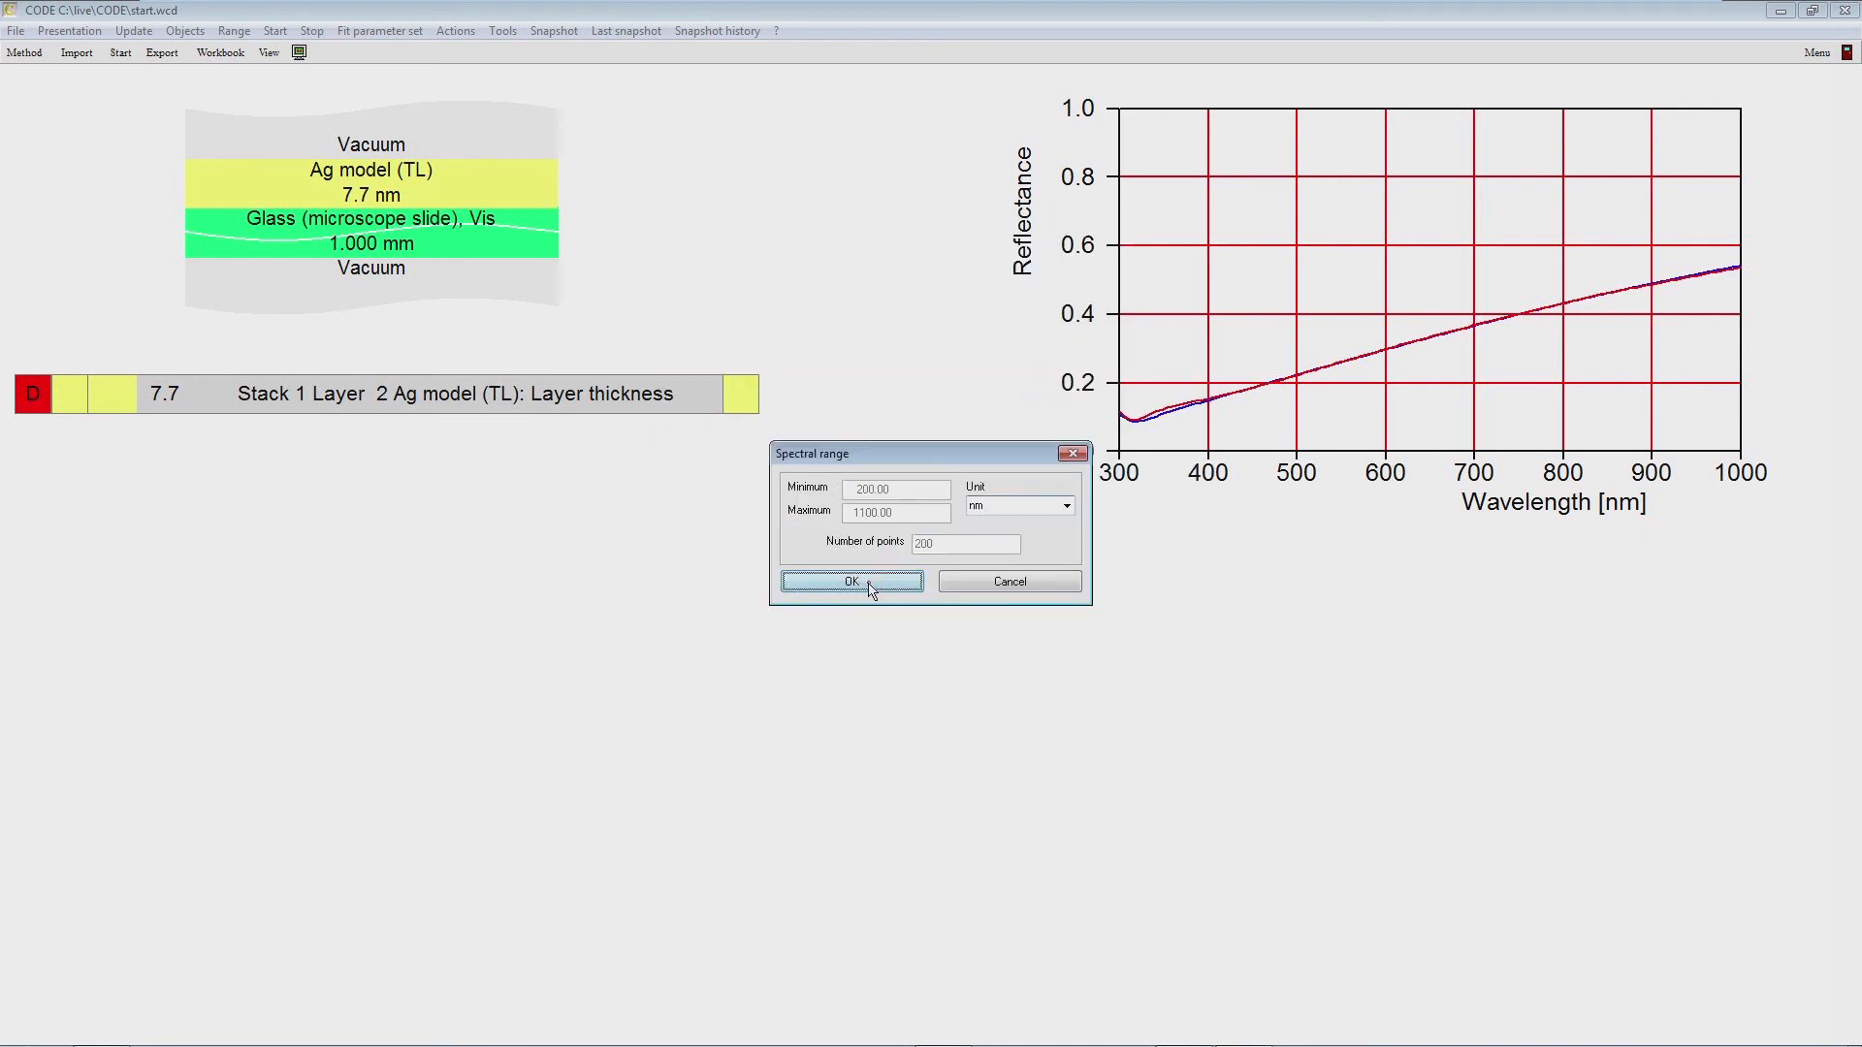
left_click(111, 61)
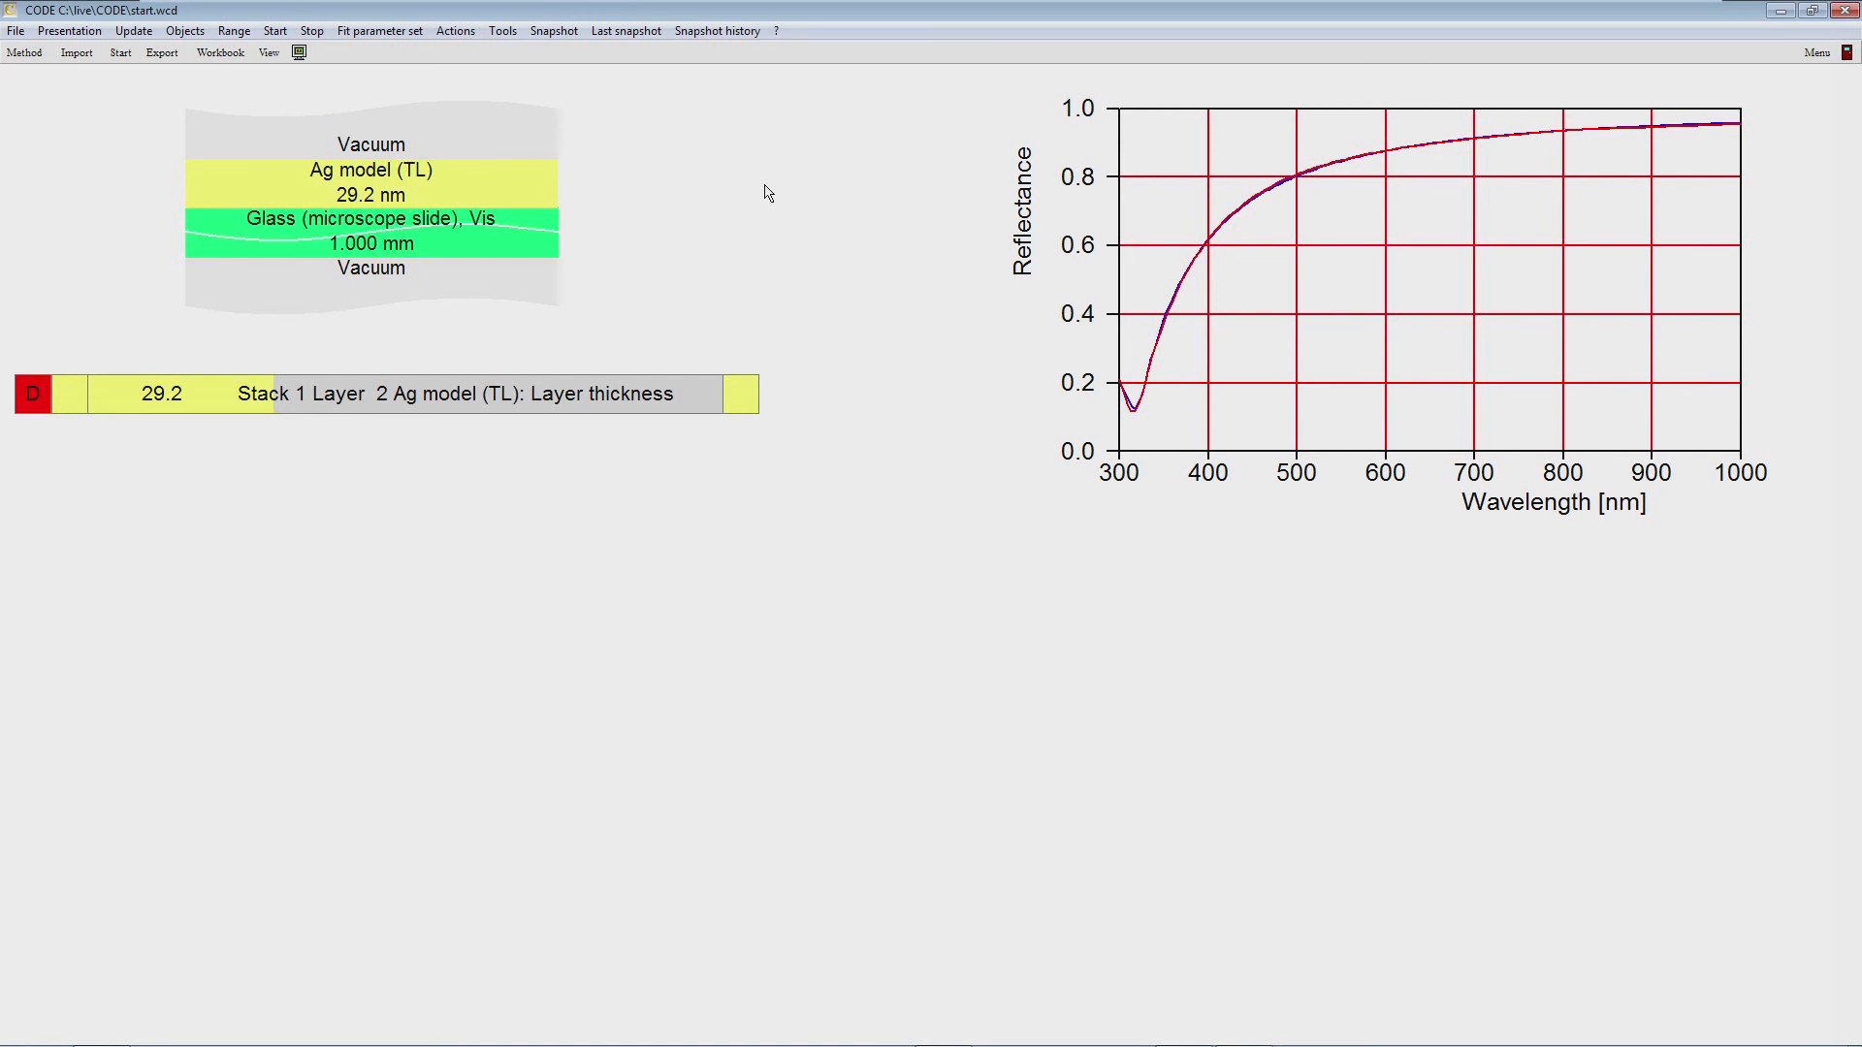
Step: Open the batch control and prepare a new batch fit
key("F7")
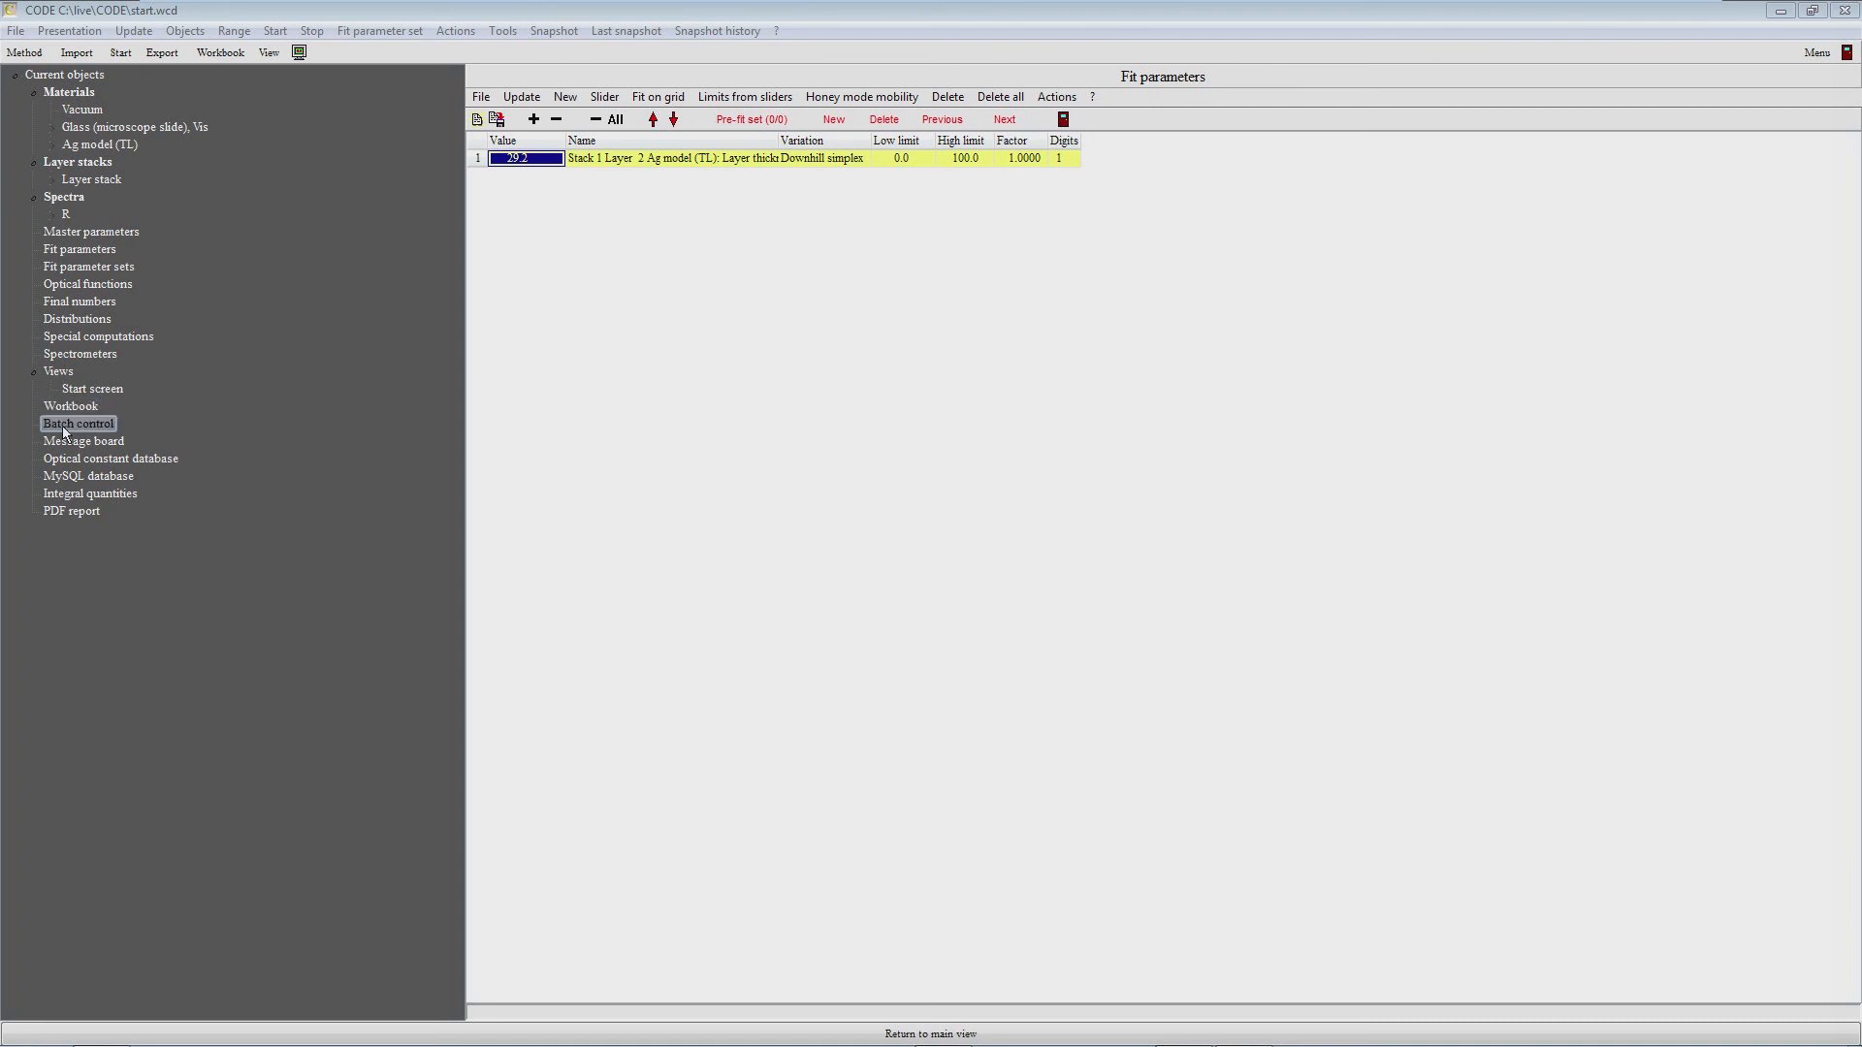
left_click(97, 428)
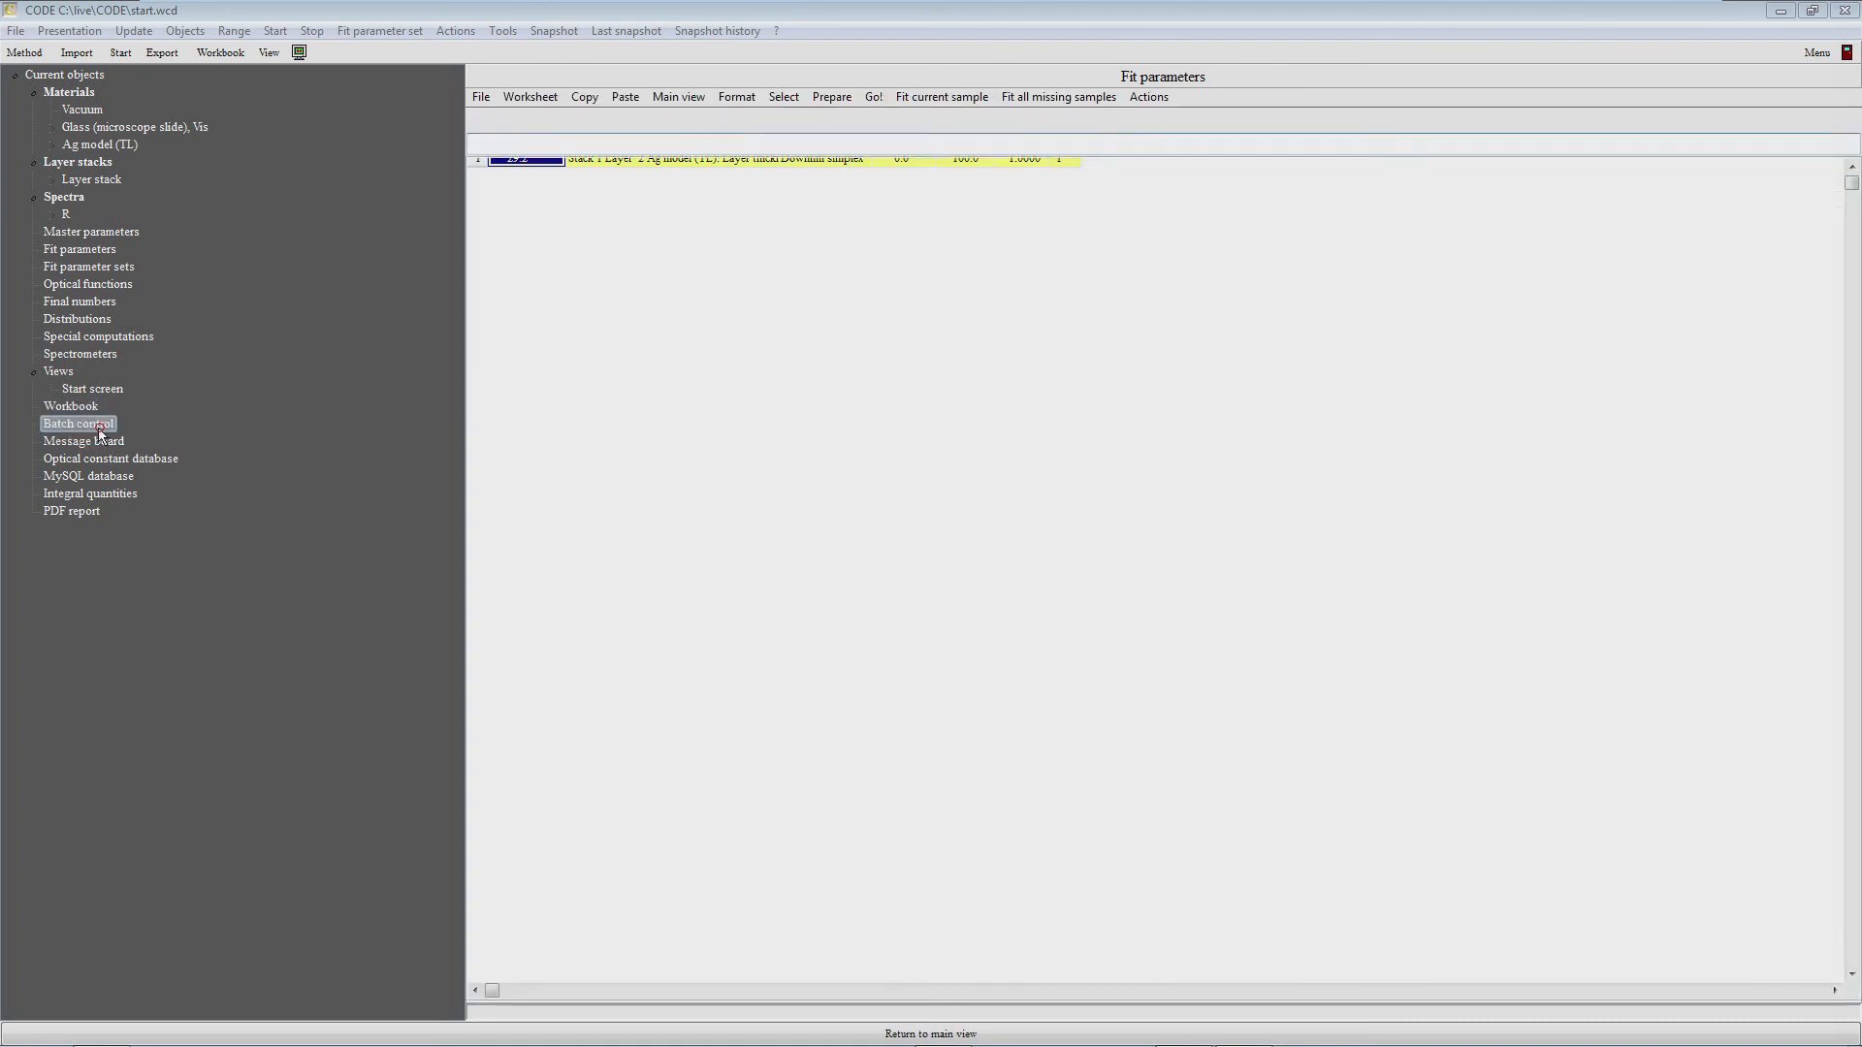
left_click(723, 302)
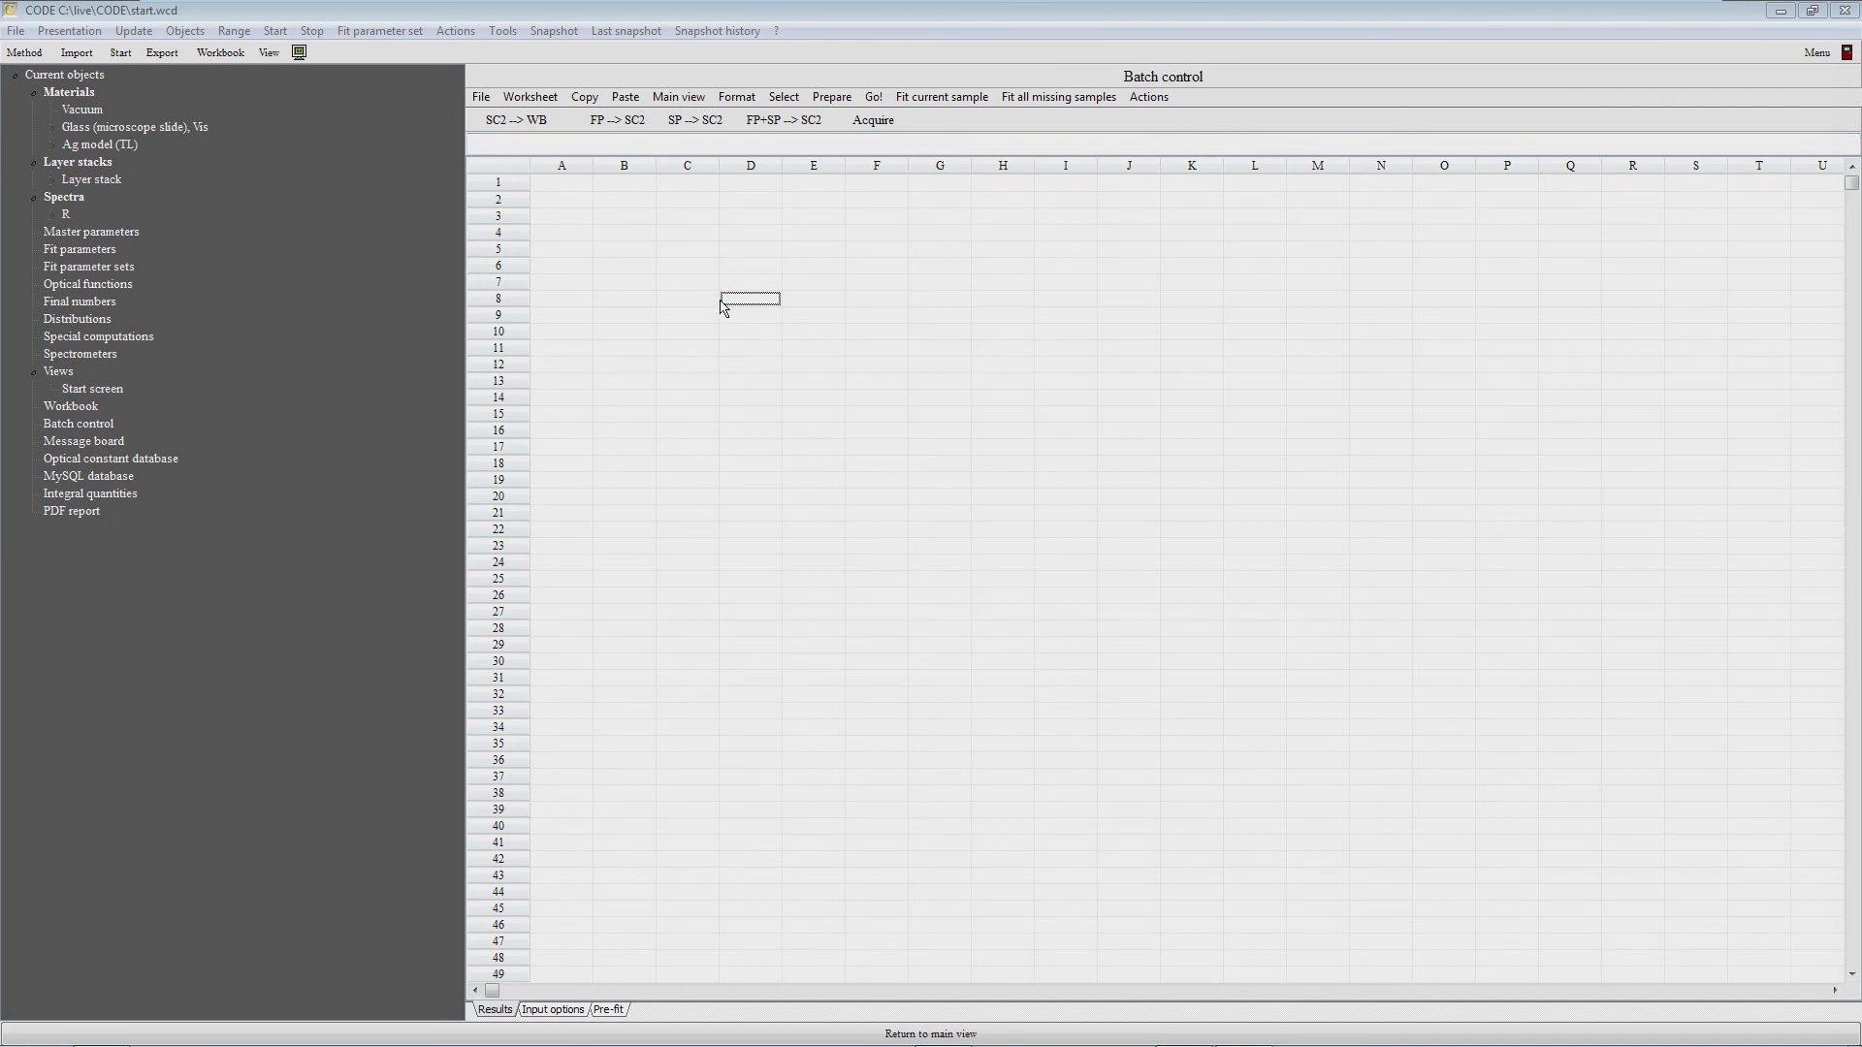
key("Right")
key("Right")
key("Up")
key("Right")
key("Left")
key("Left")
key("Left")
left_click(826, 101)
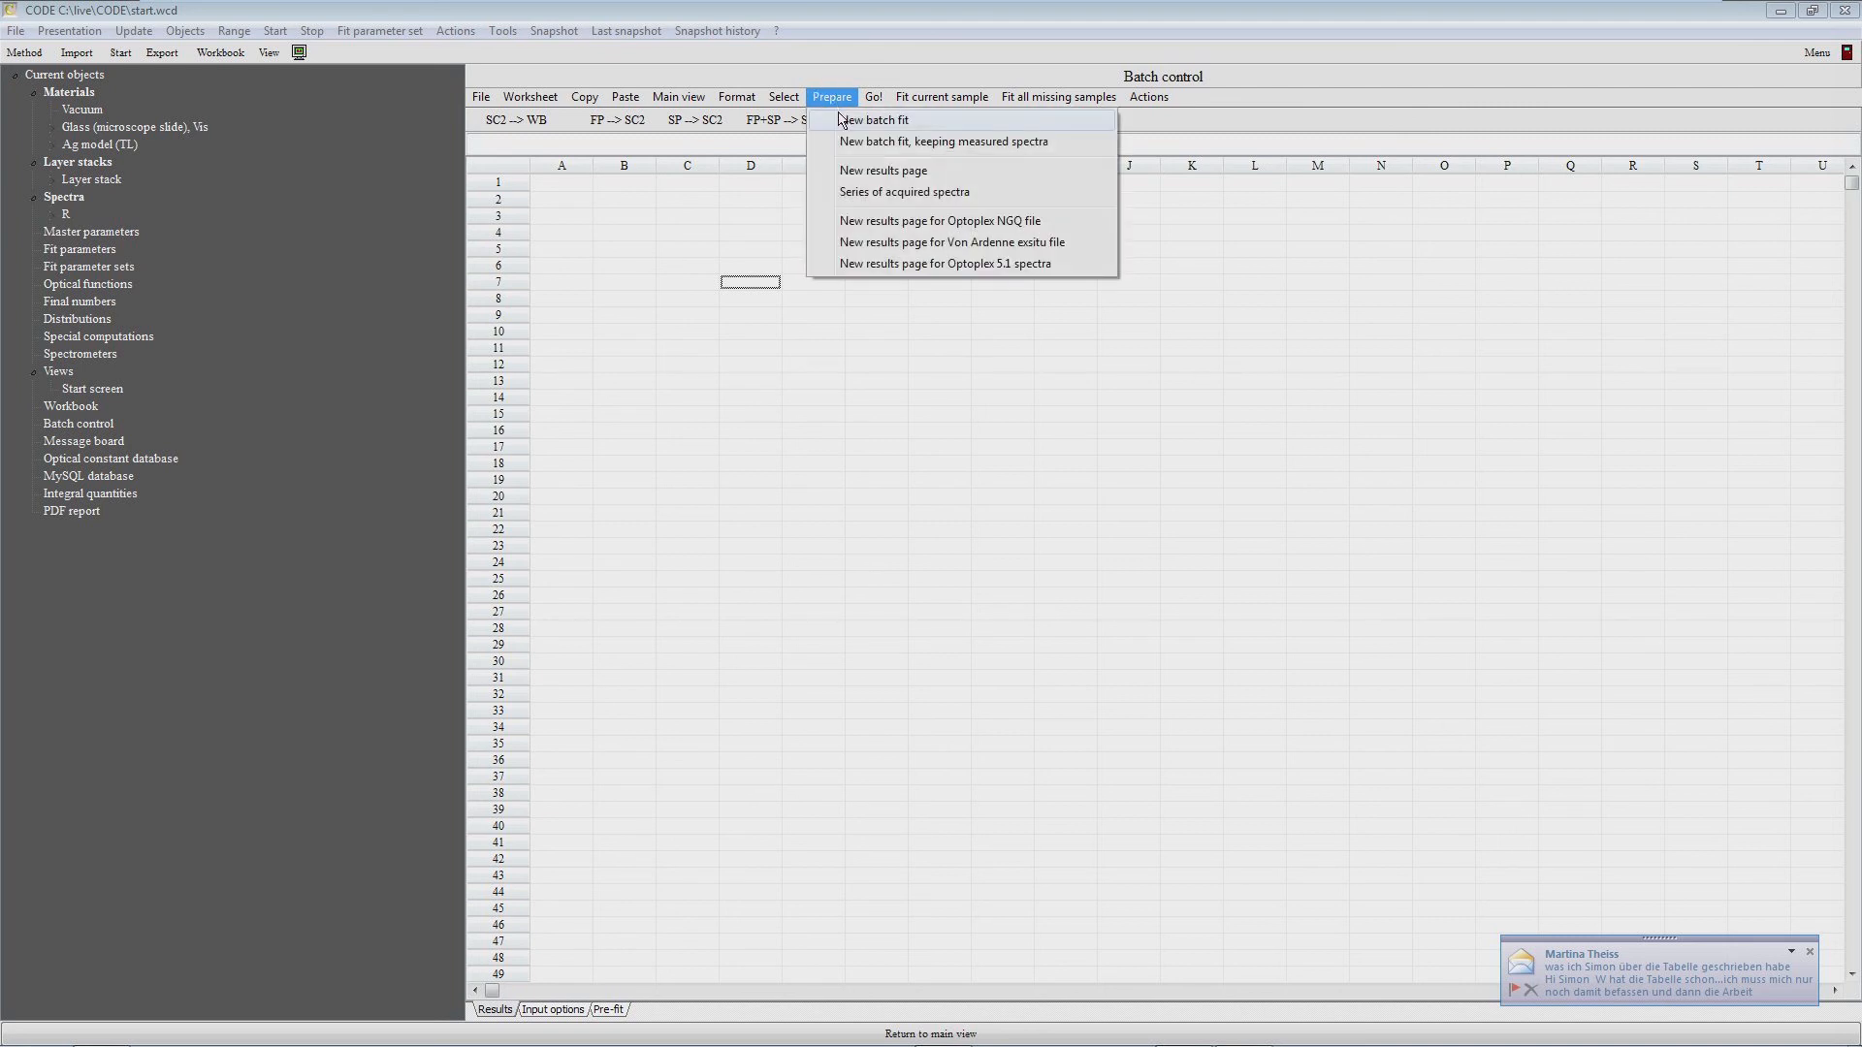
left_click(842, 119)
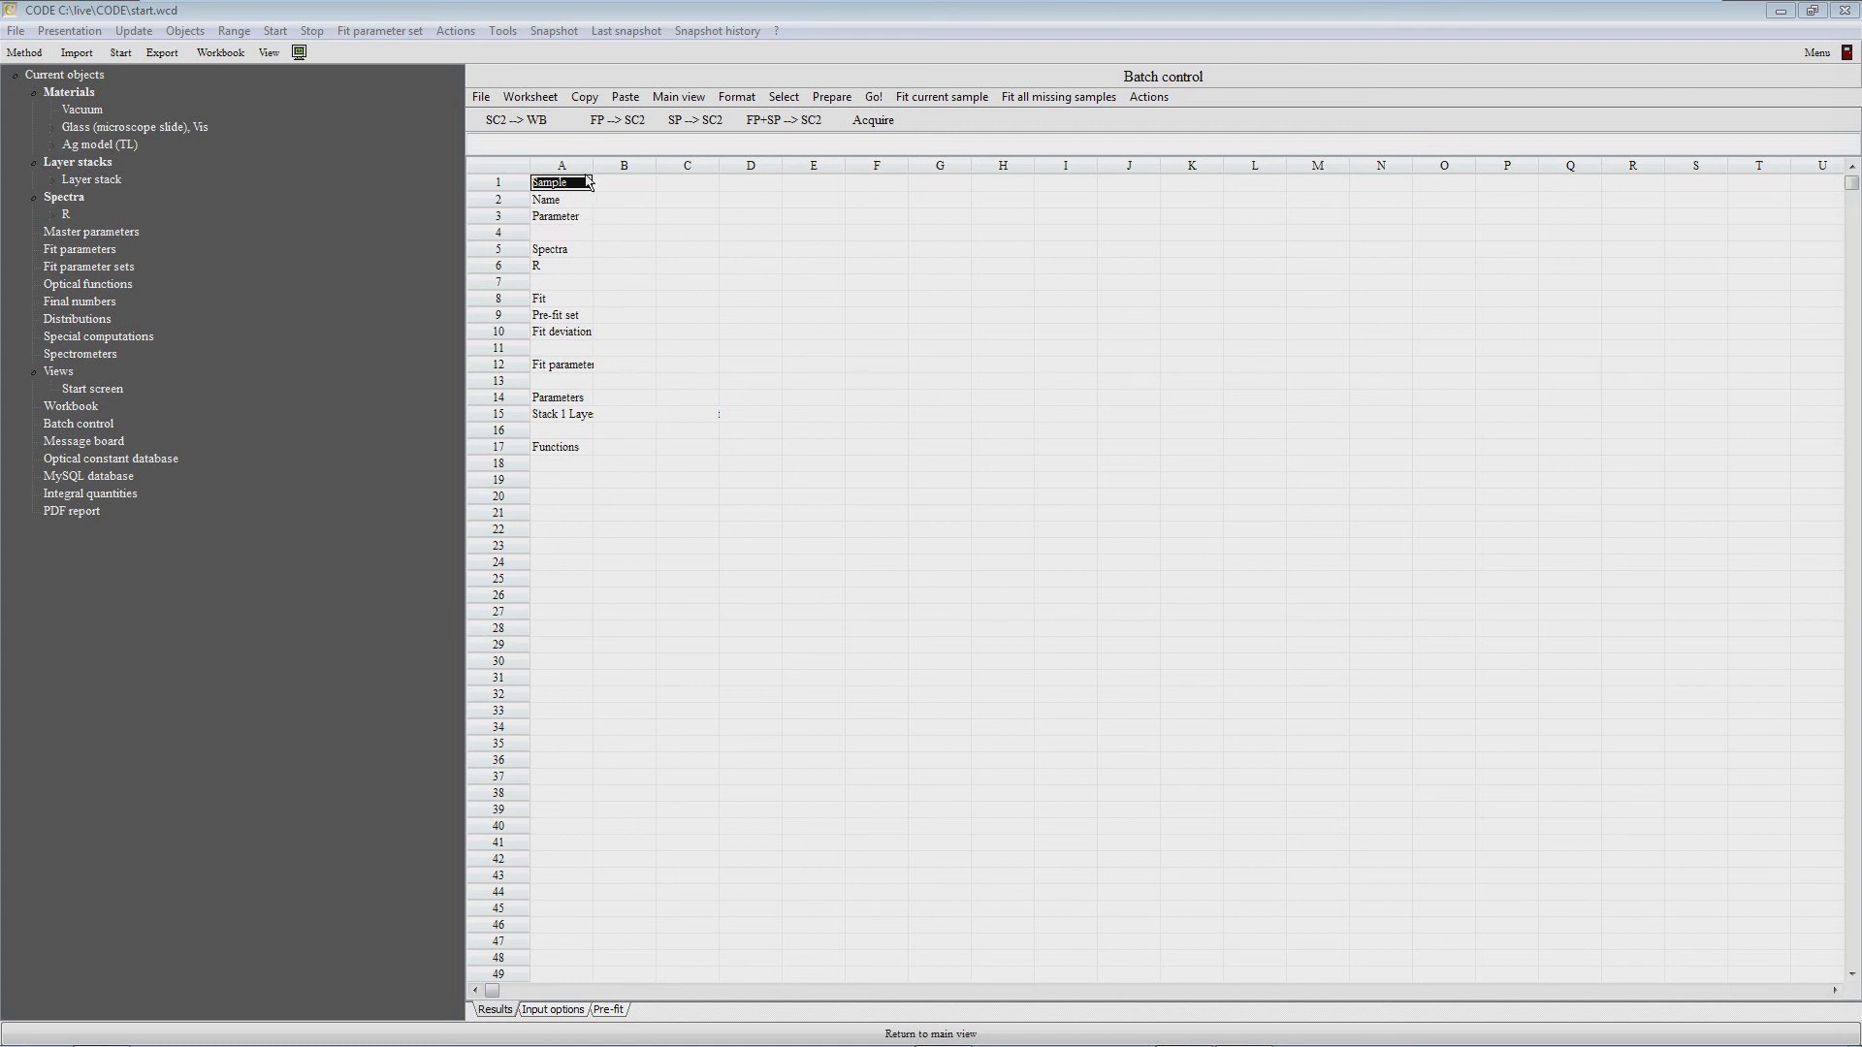
Step: Widen column A of the batch results sheet slightly and examine the Sample, Name, Spectra and R rows
left_click_drag(595, 177, 622, 183)
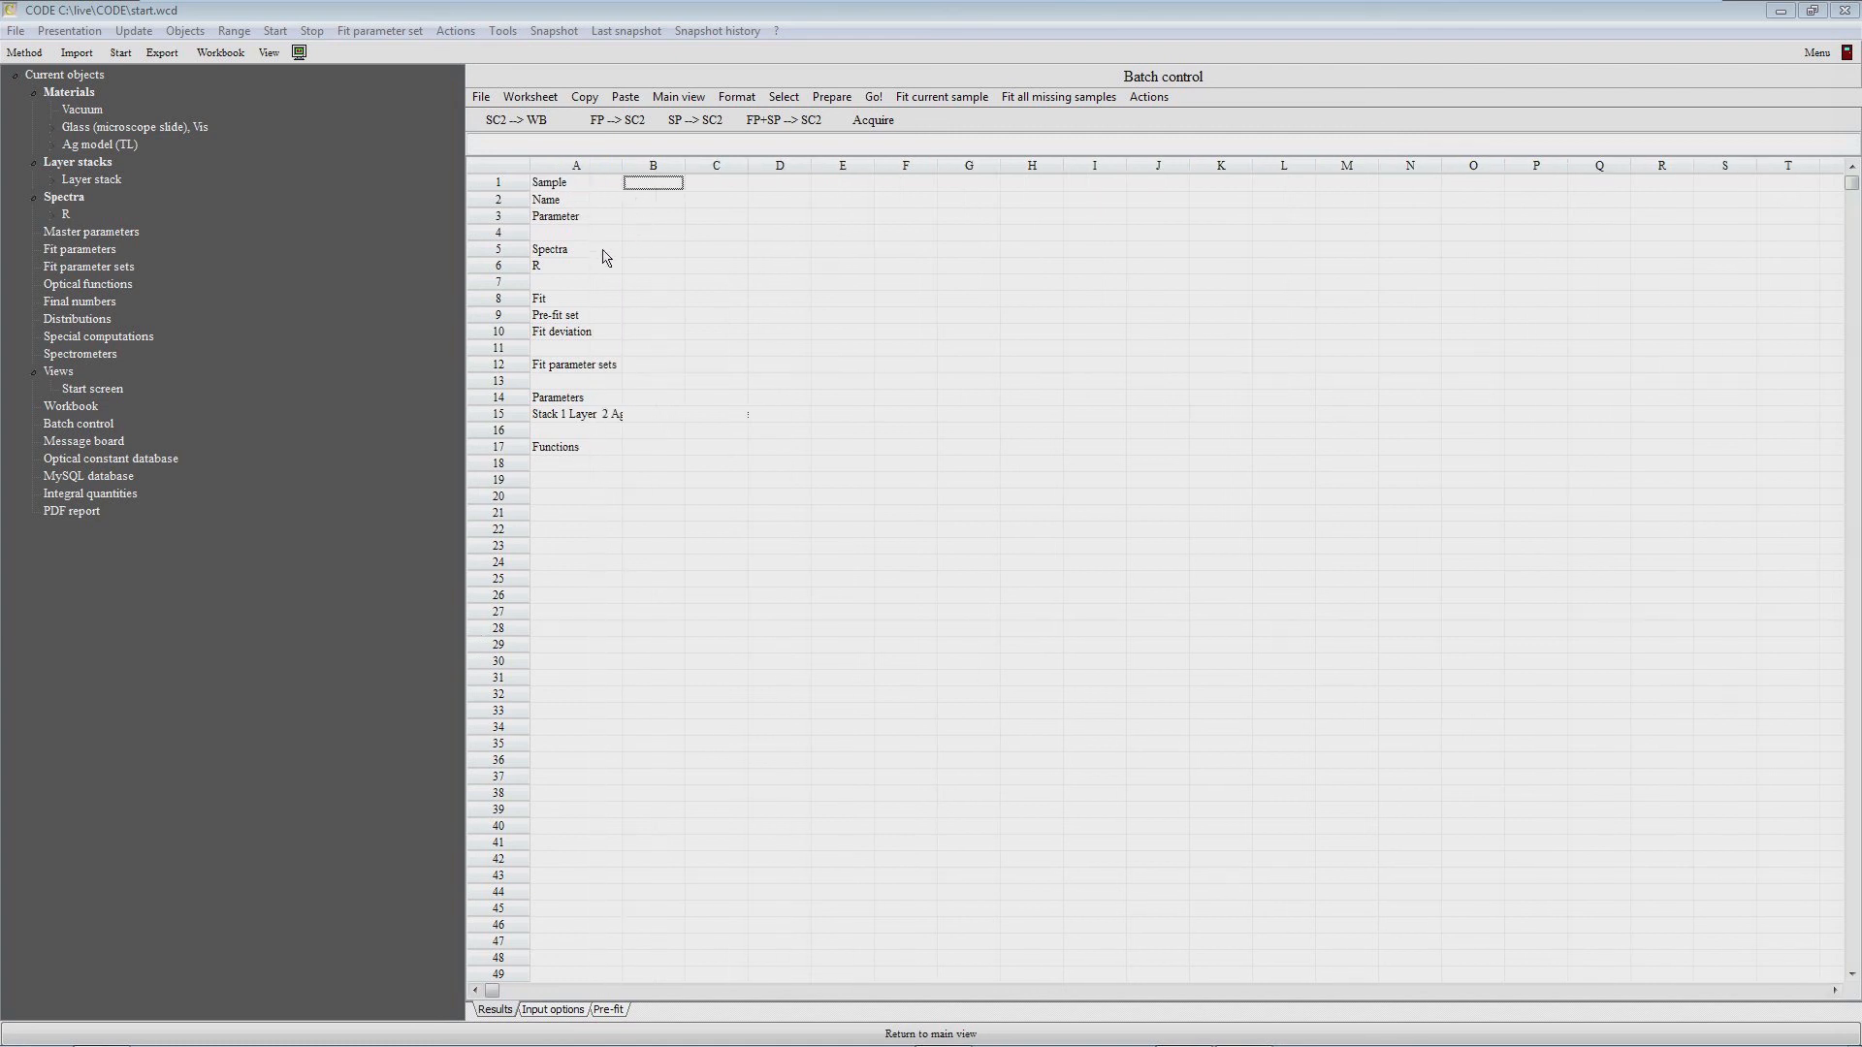
left_click(585, 186)
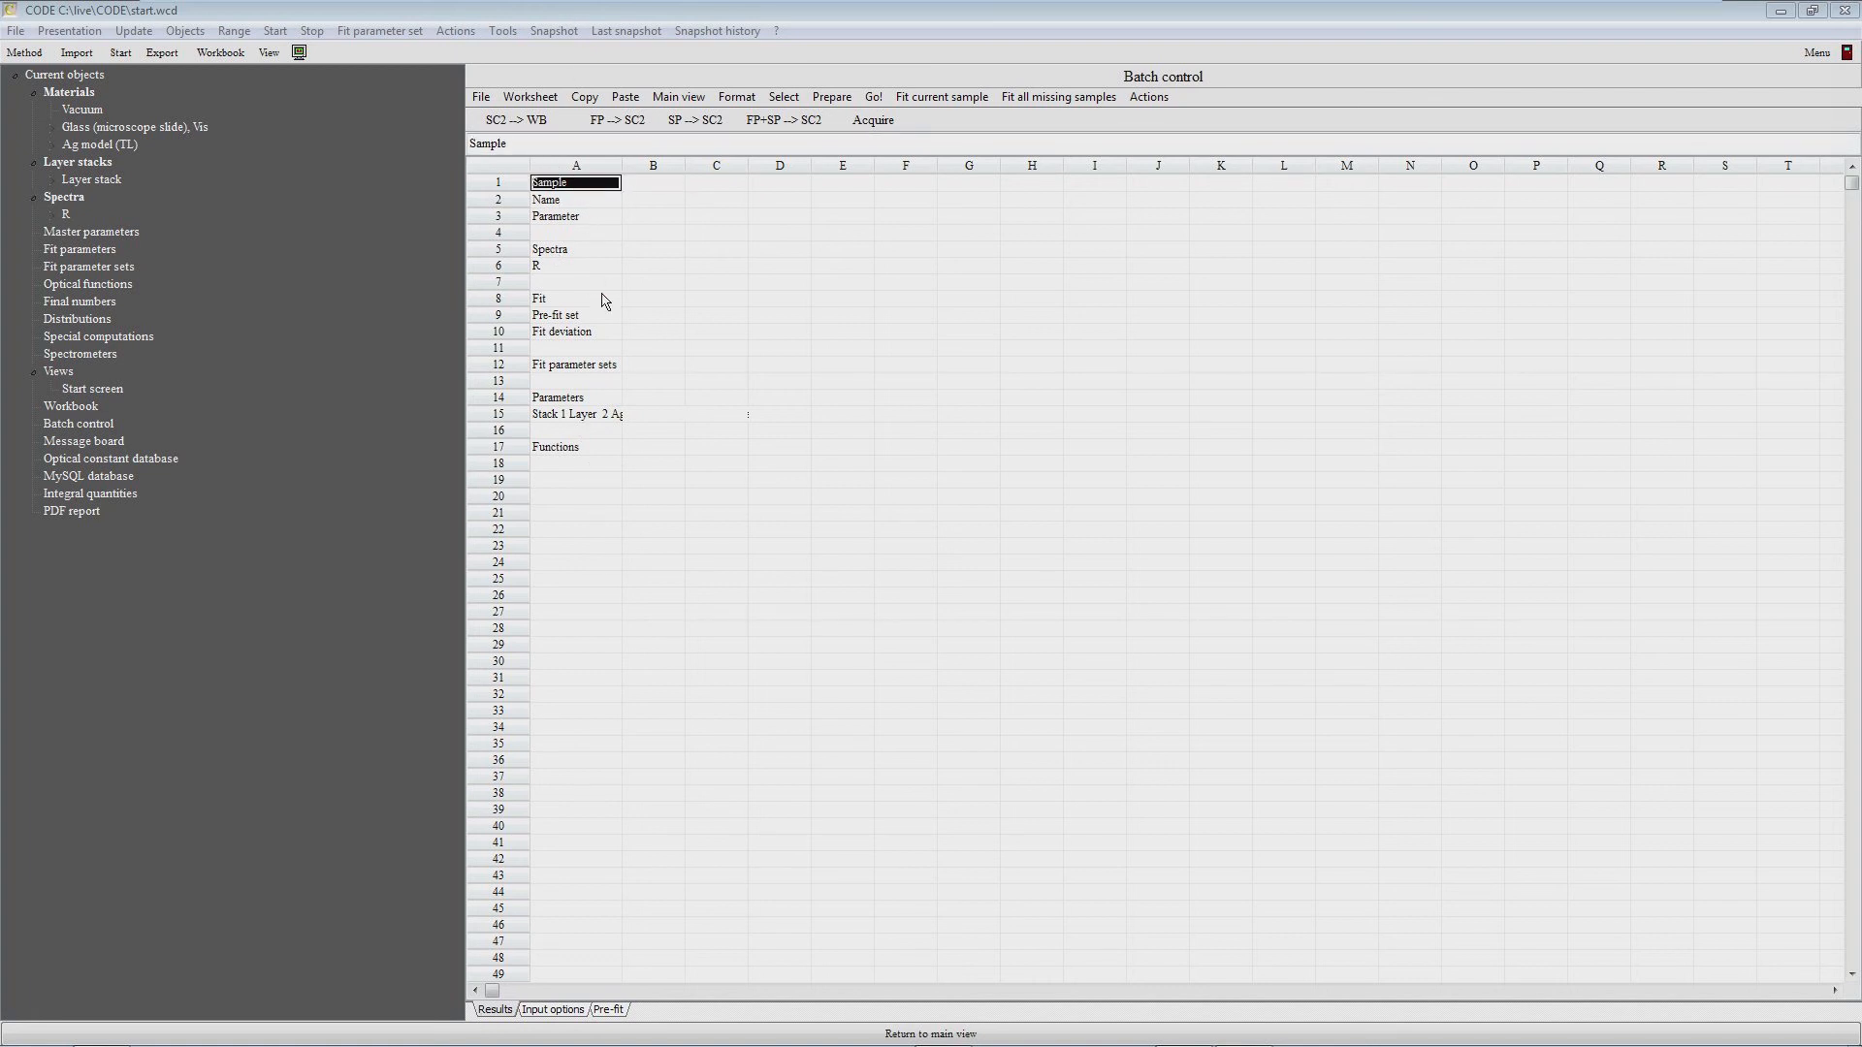
key("Down")
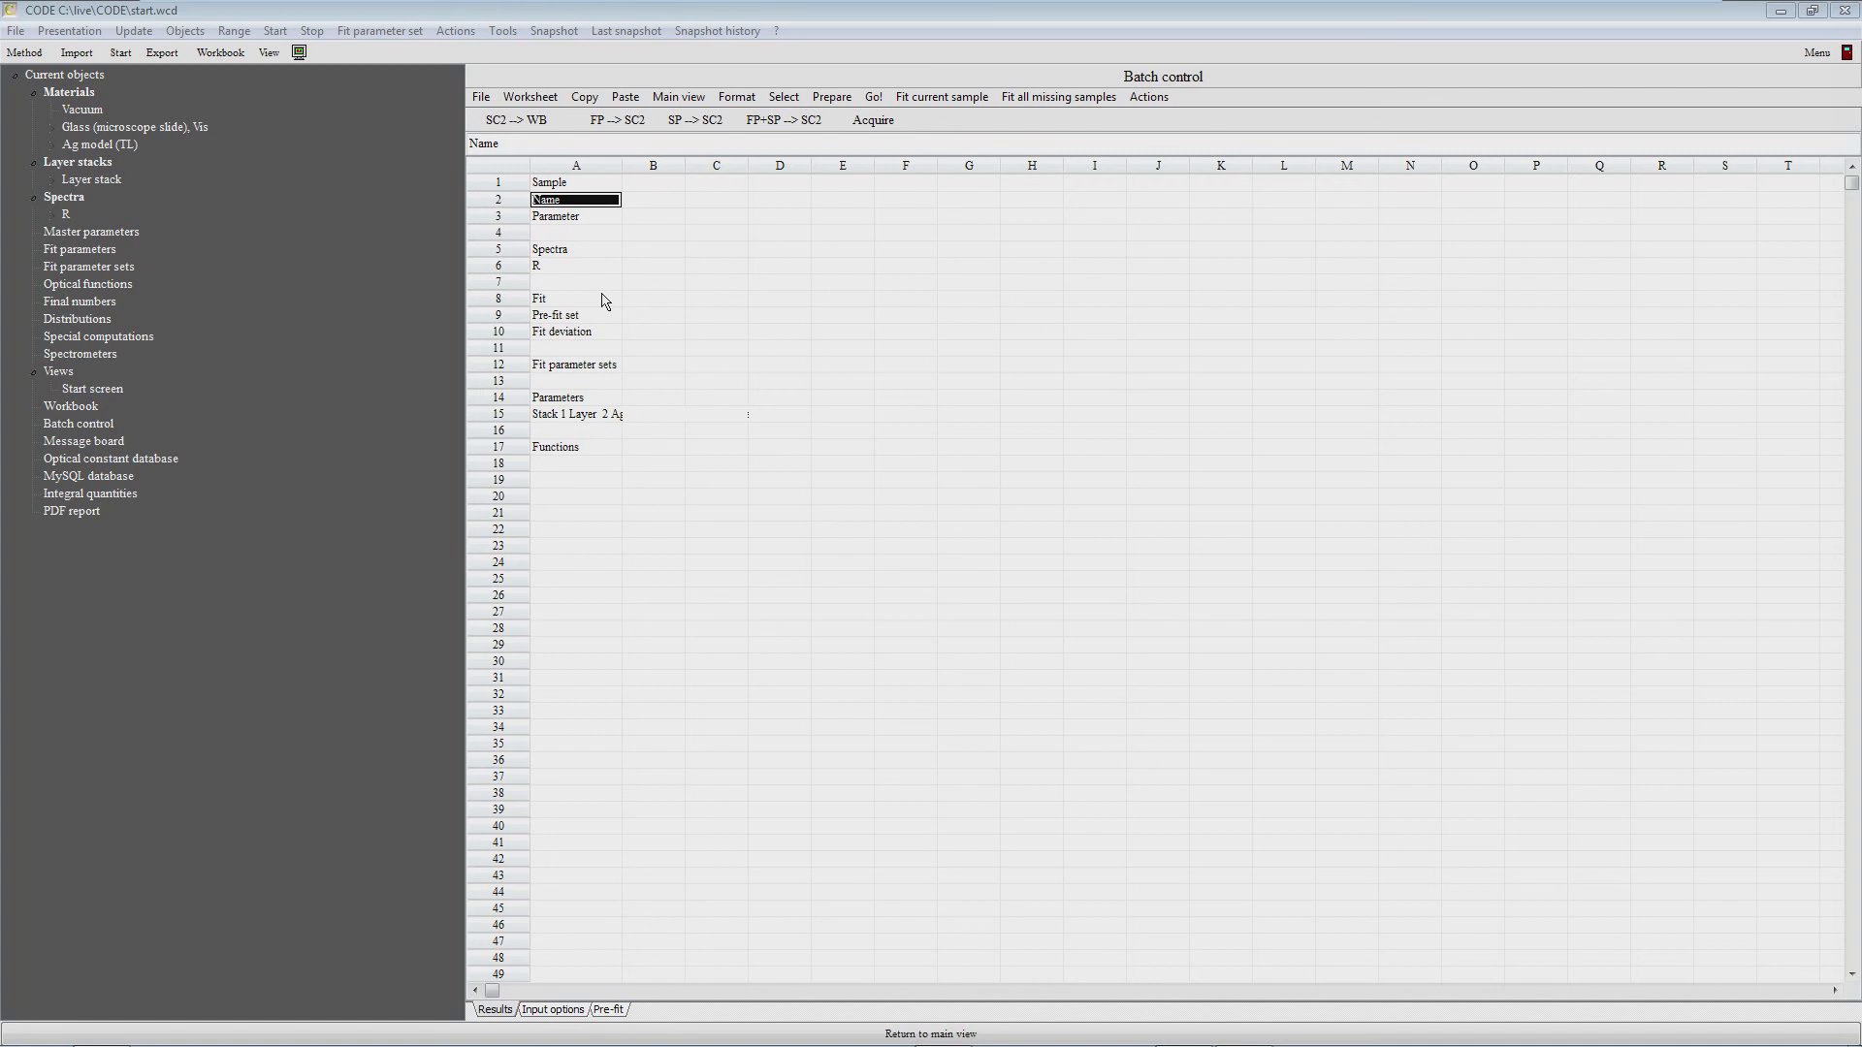
key("Right")
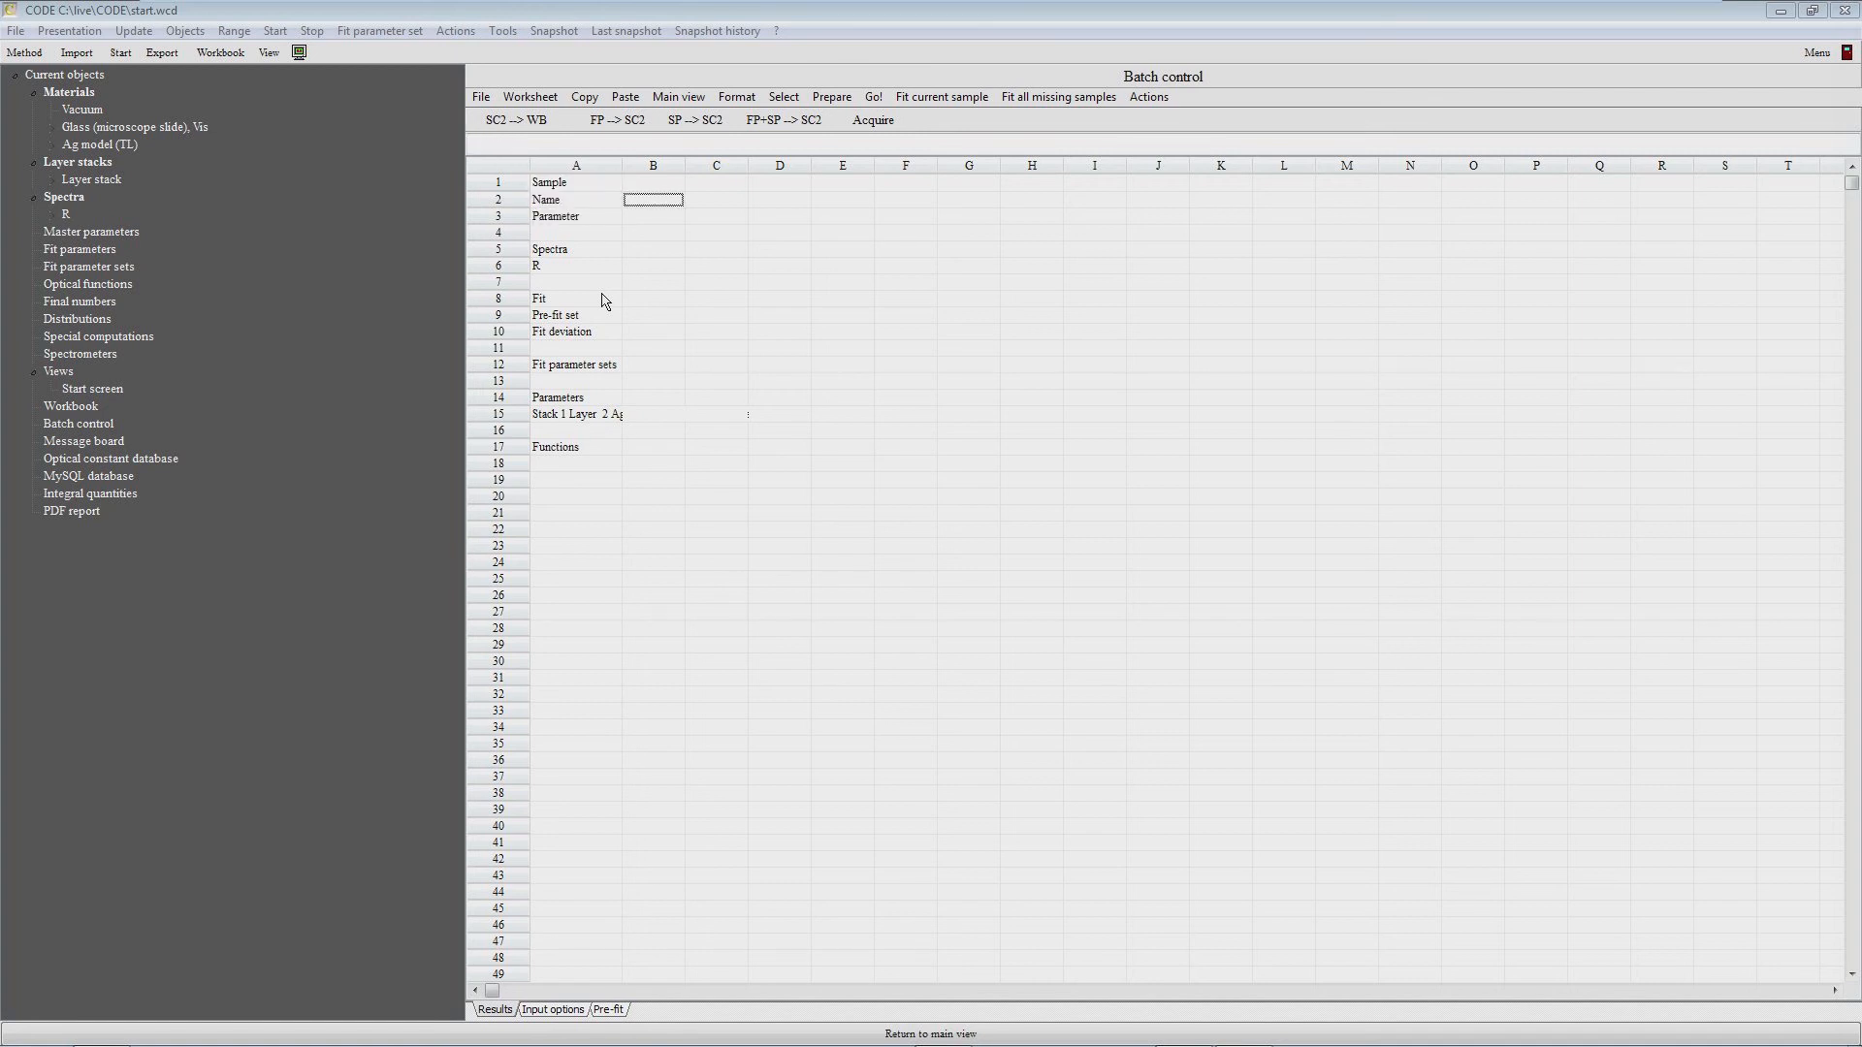
key("Down")
key("Down")
key("Down")
key("Left")
key("Down")
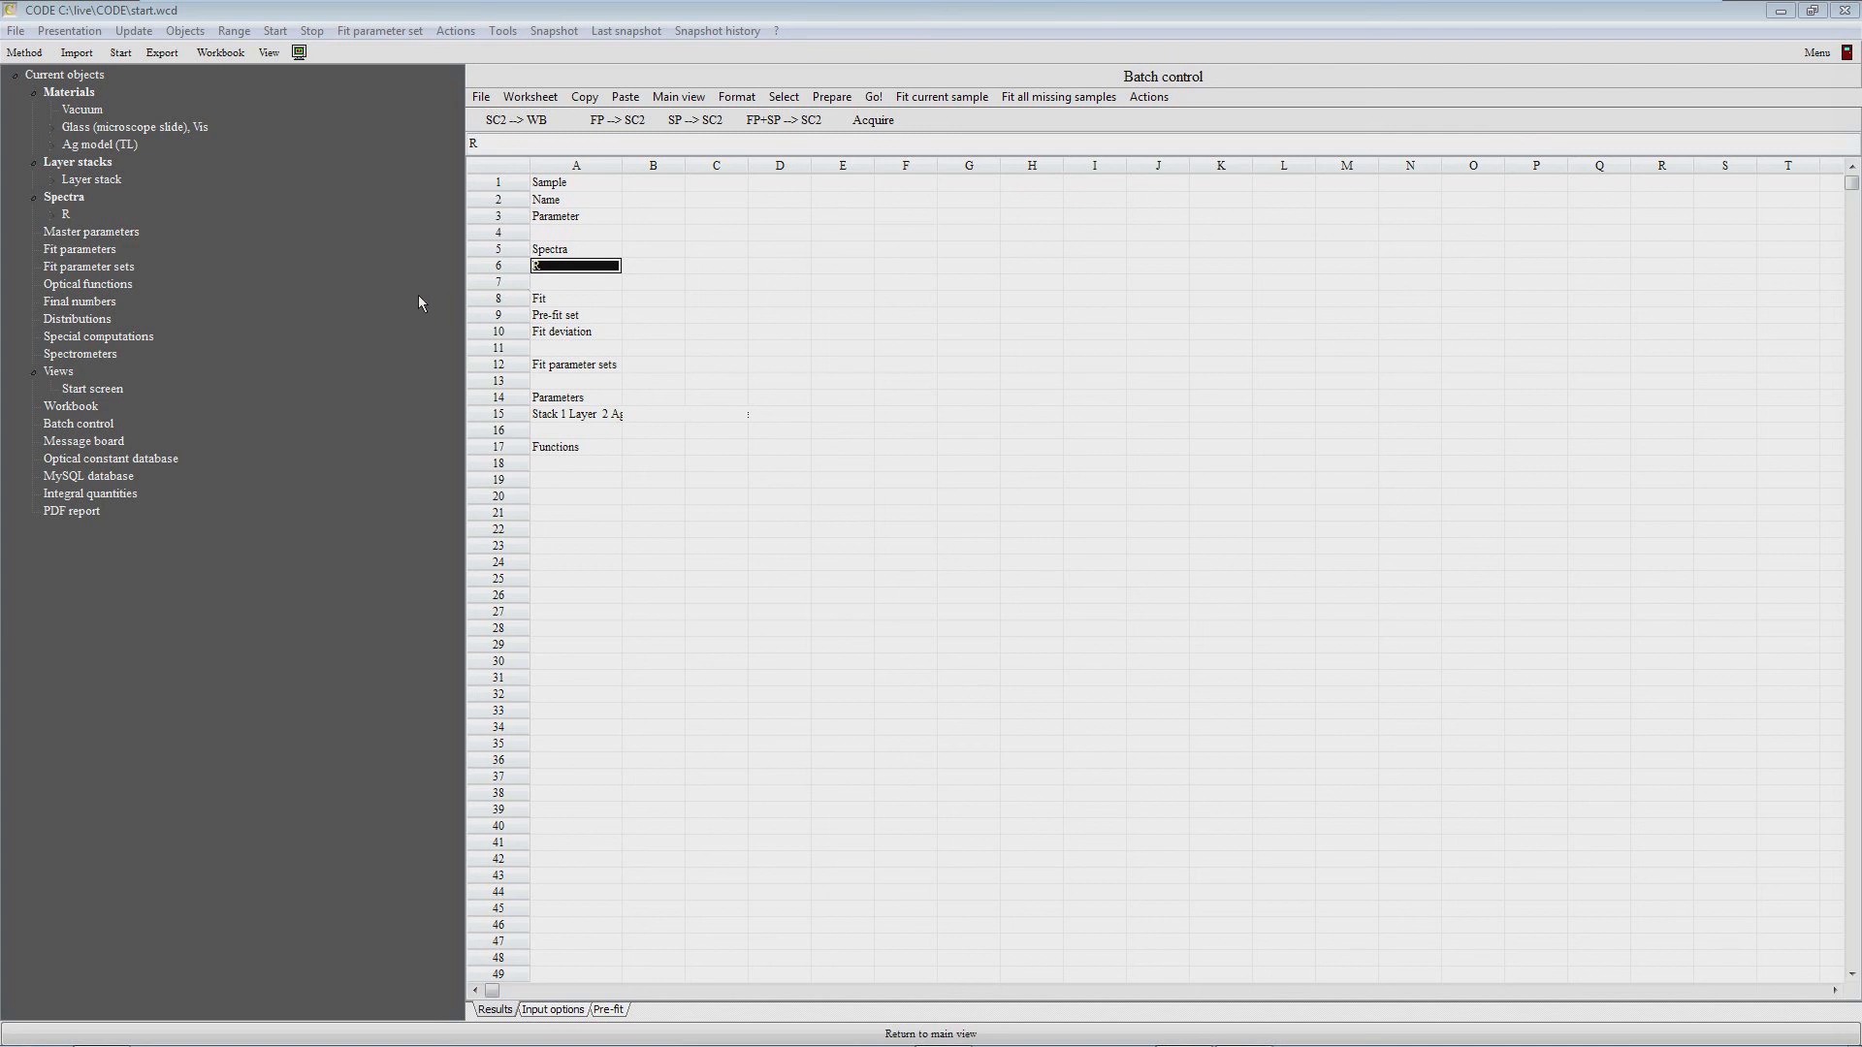
Step: Set the R spectrum's angle of incidence to 8 and its polarization to mixed, and return to the batch control
double_click(68, 215)
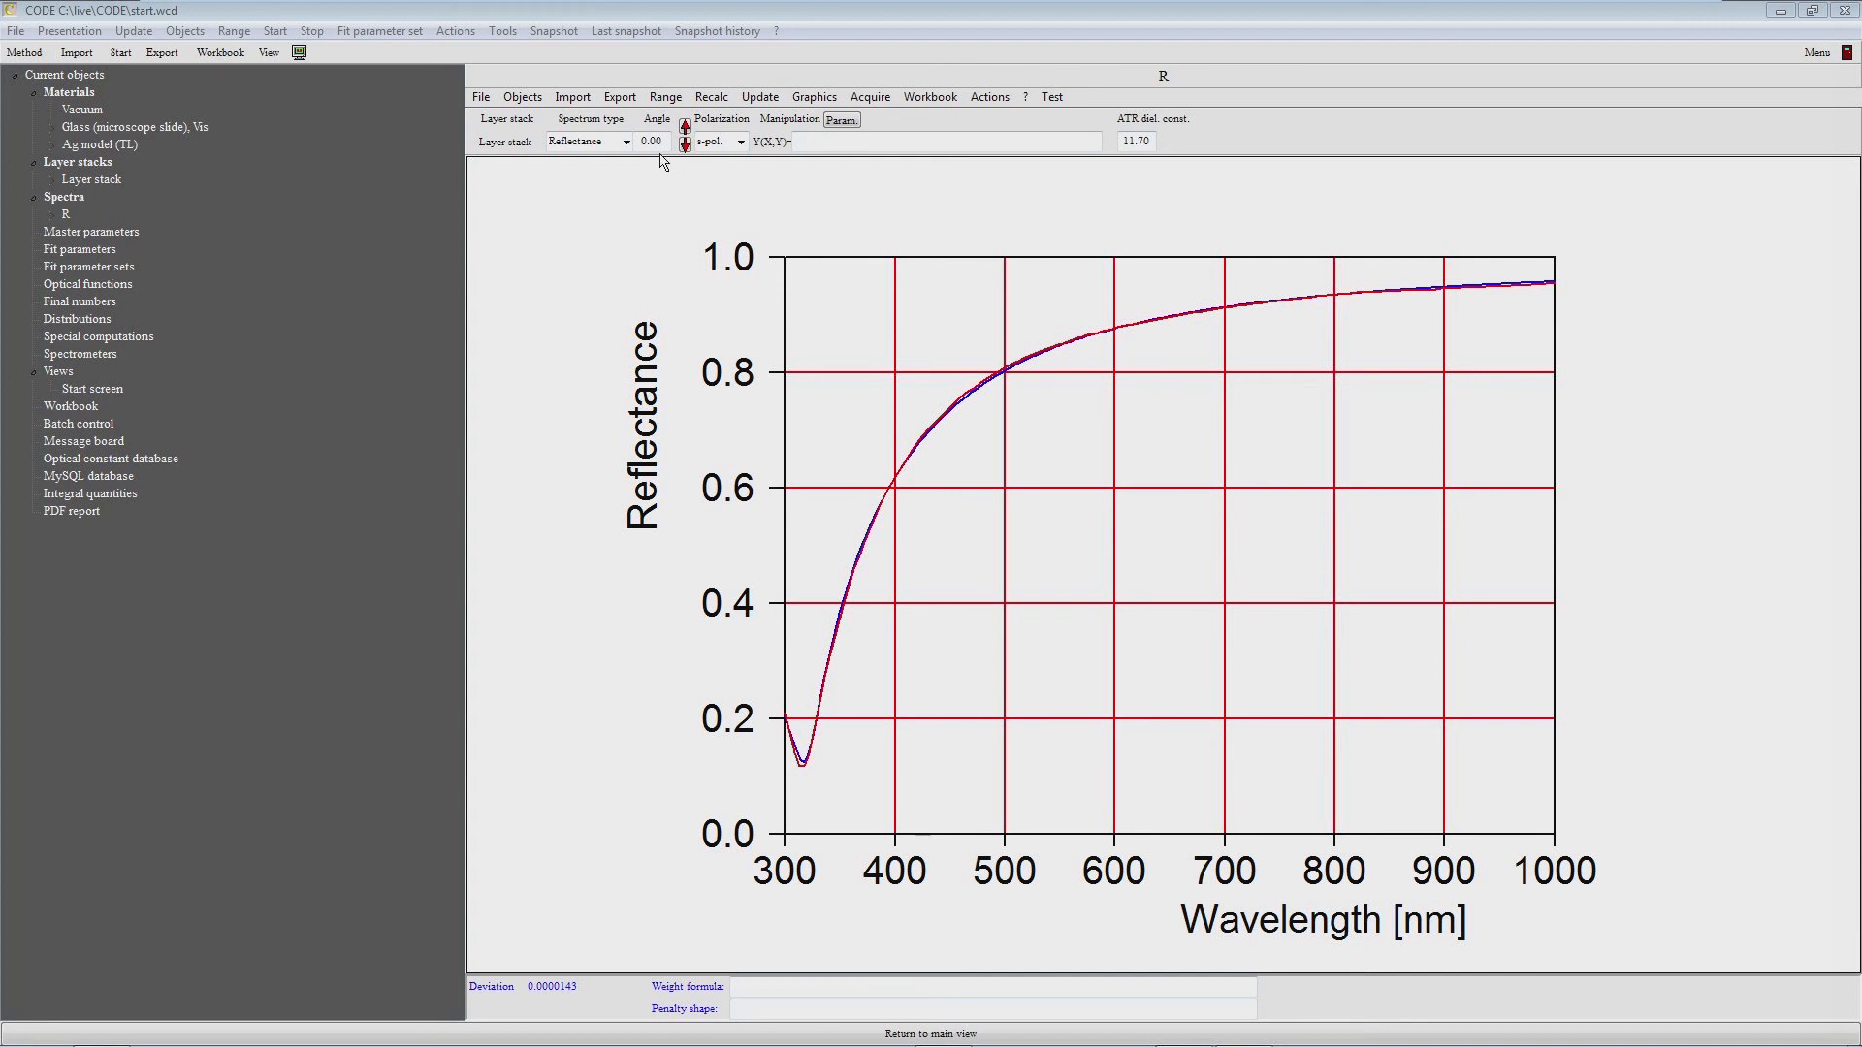
left_click_drag(666, 143, 632, 147)
type("8")
left_click(741, 143)
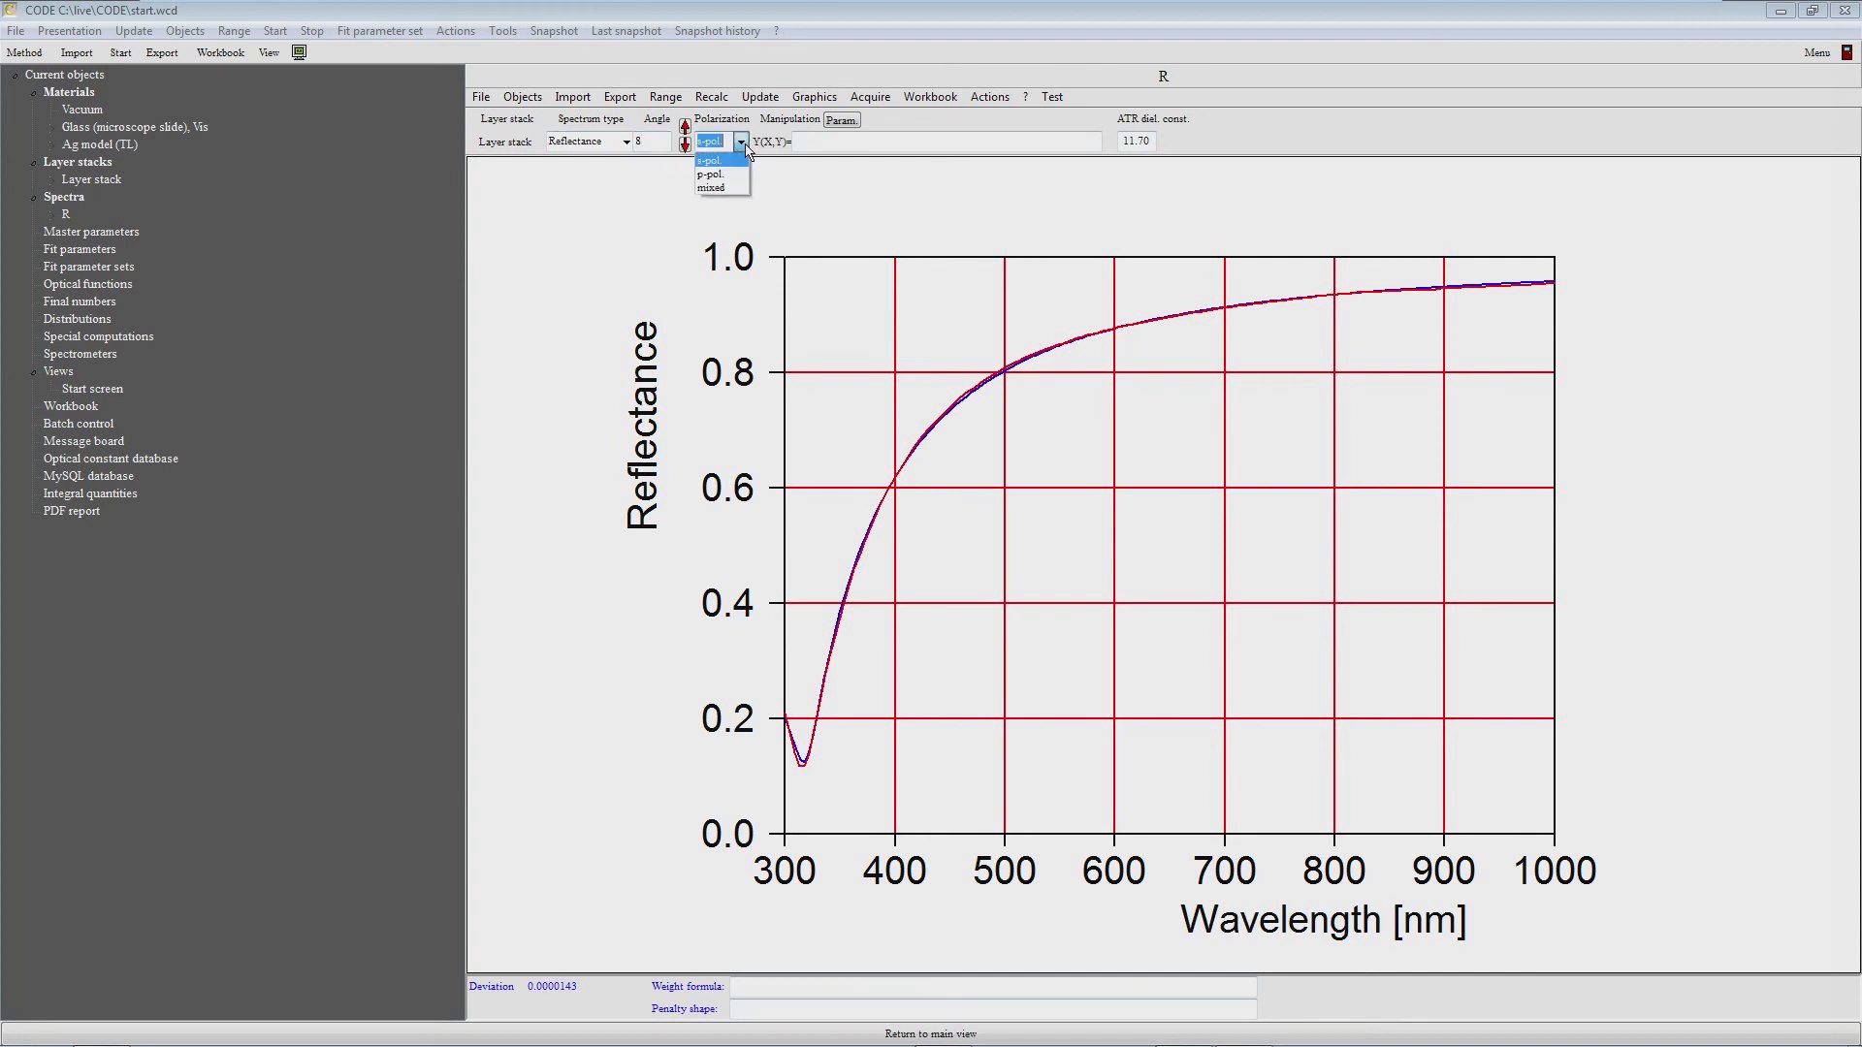
left_click(718, 192)
left_click(74, 425)
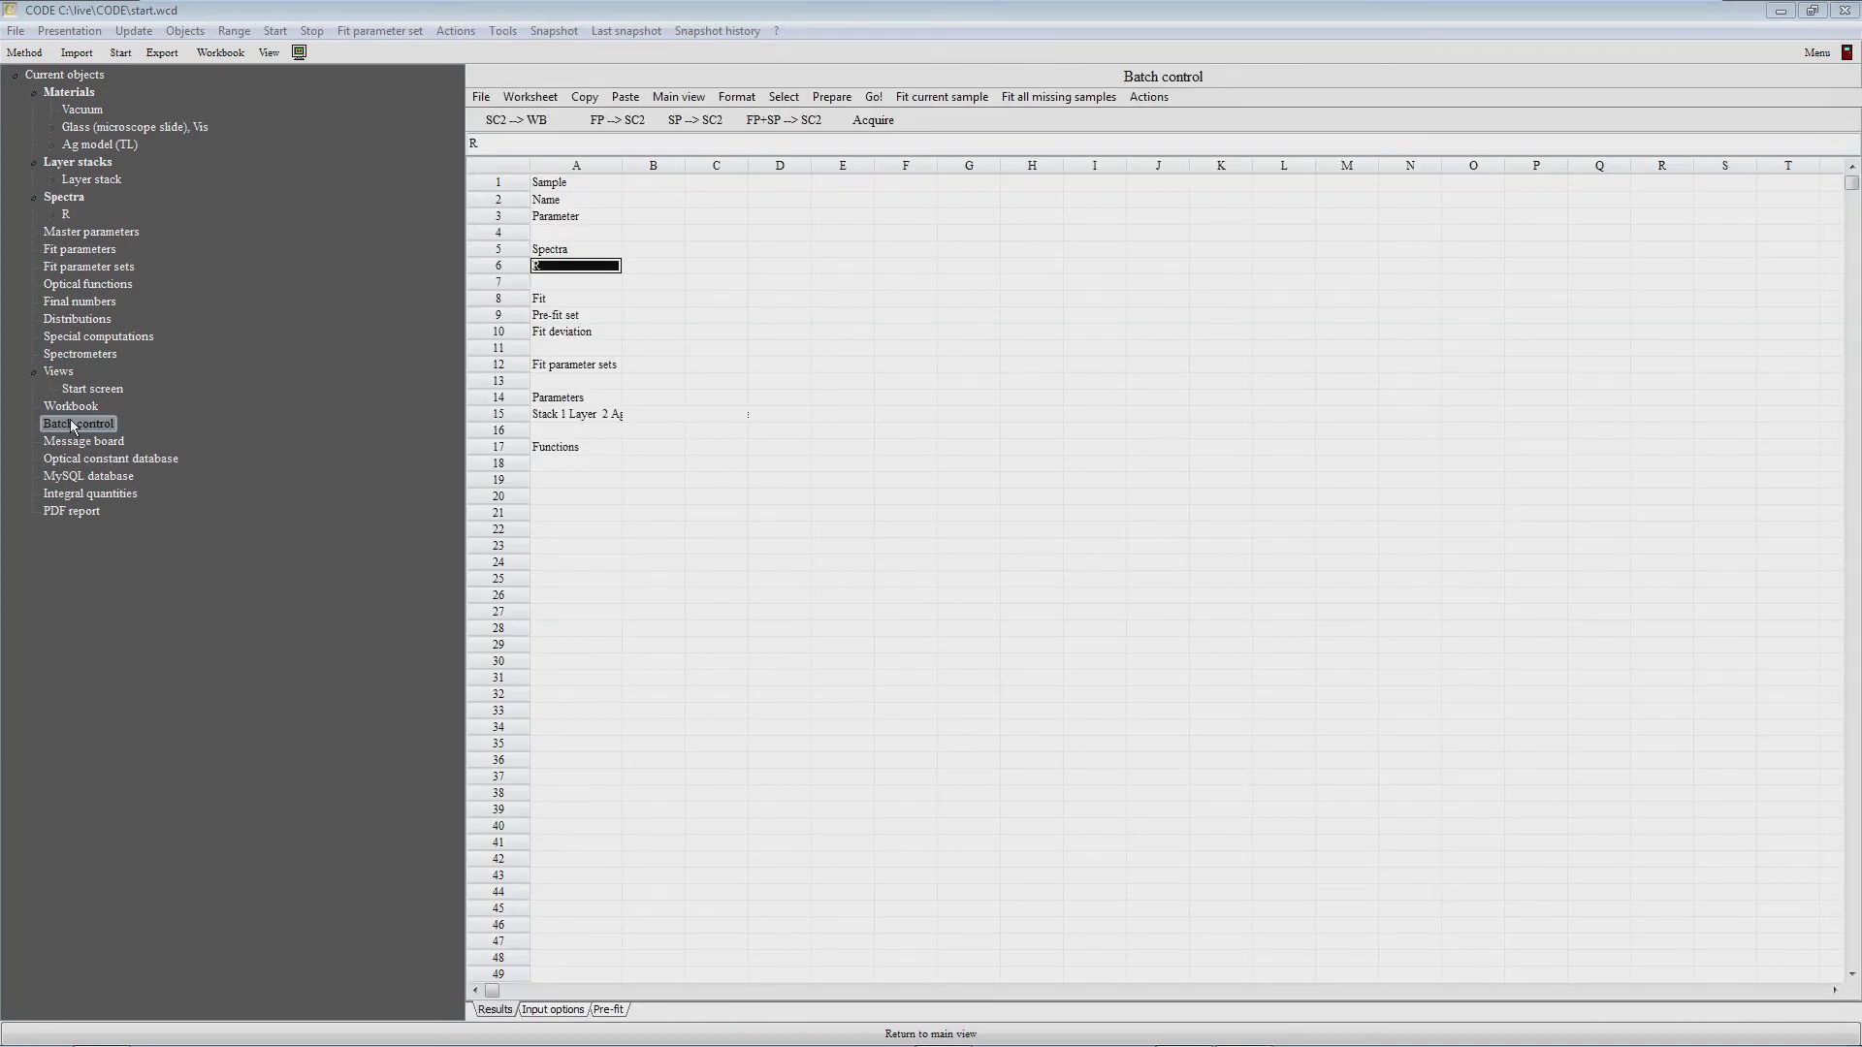
Step: Widen column A to show more of the layer thickness parameter name and check the Functions, Parameters and R entries
key("Right")
key("Left")
key("Right")
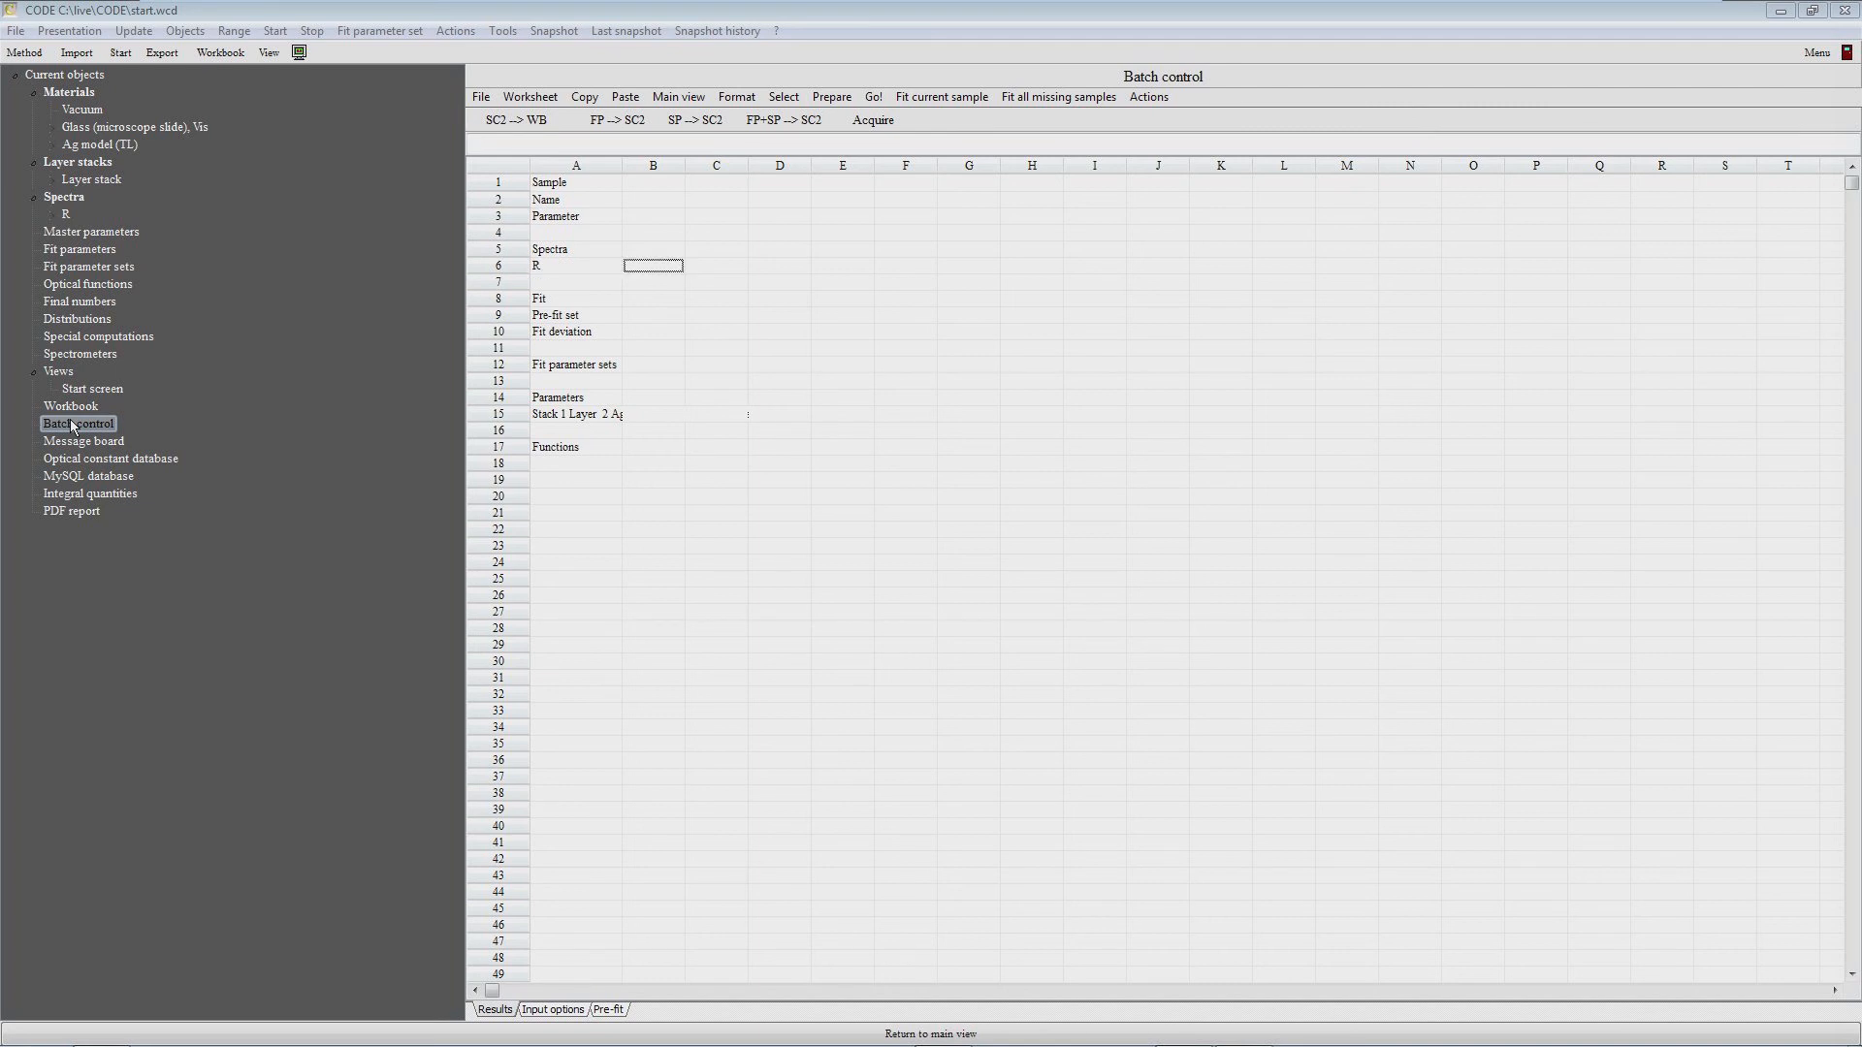
key("Right")
key("Right")
key("Left")
key("Left")
left_click_drag(685, 165, 720, 199)
left_click(611, 449)
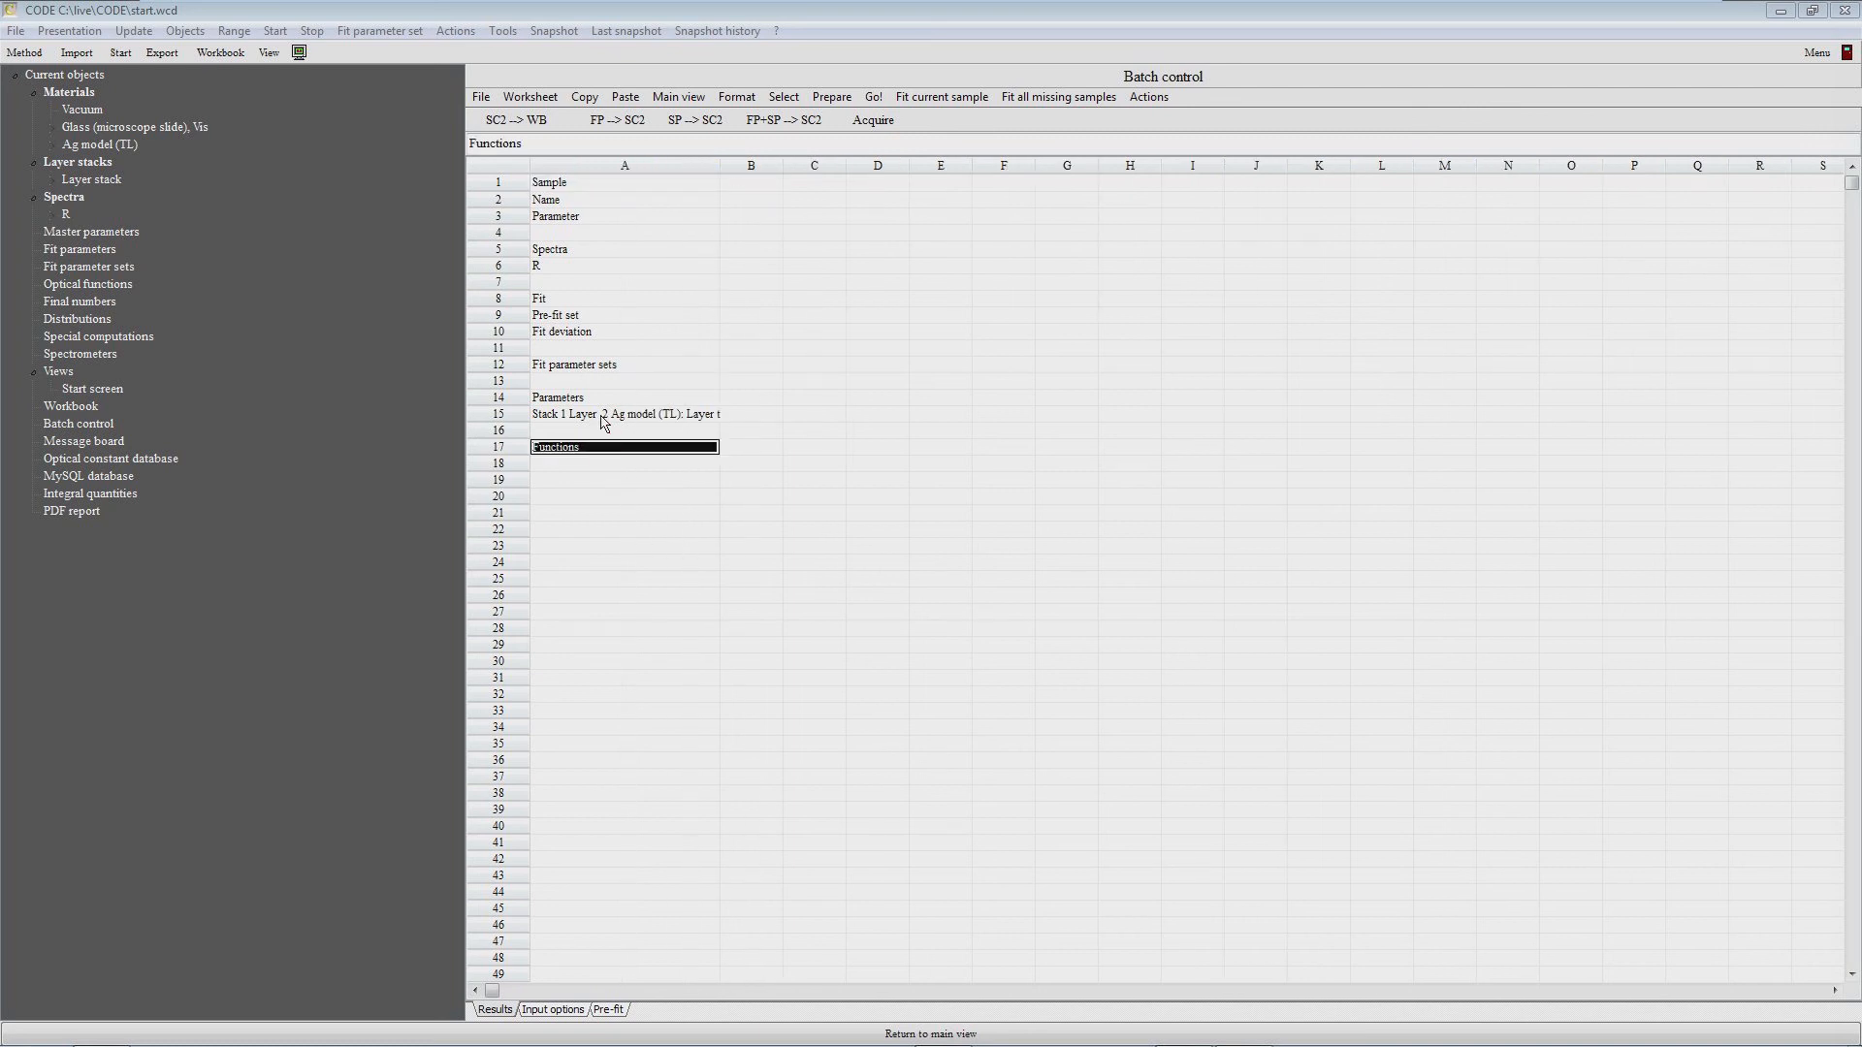
left_click(598, 414)
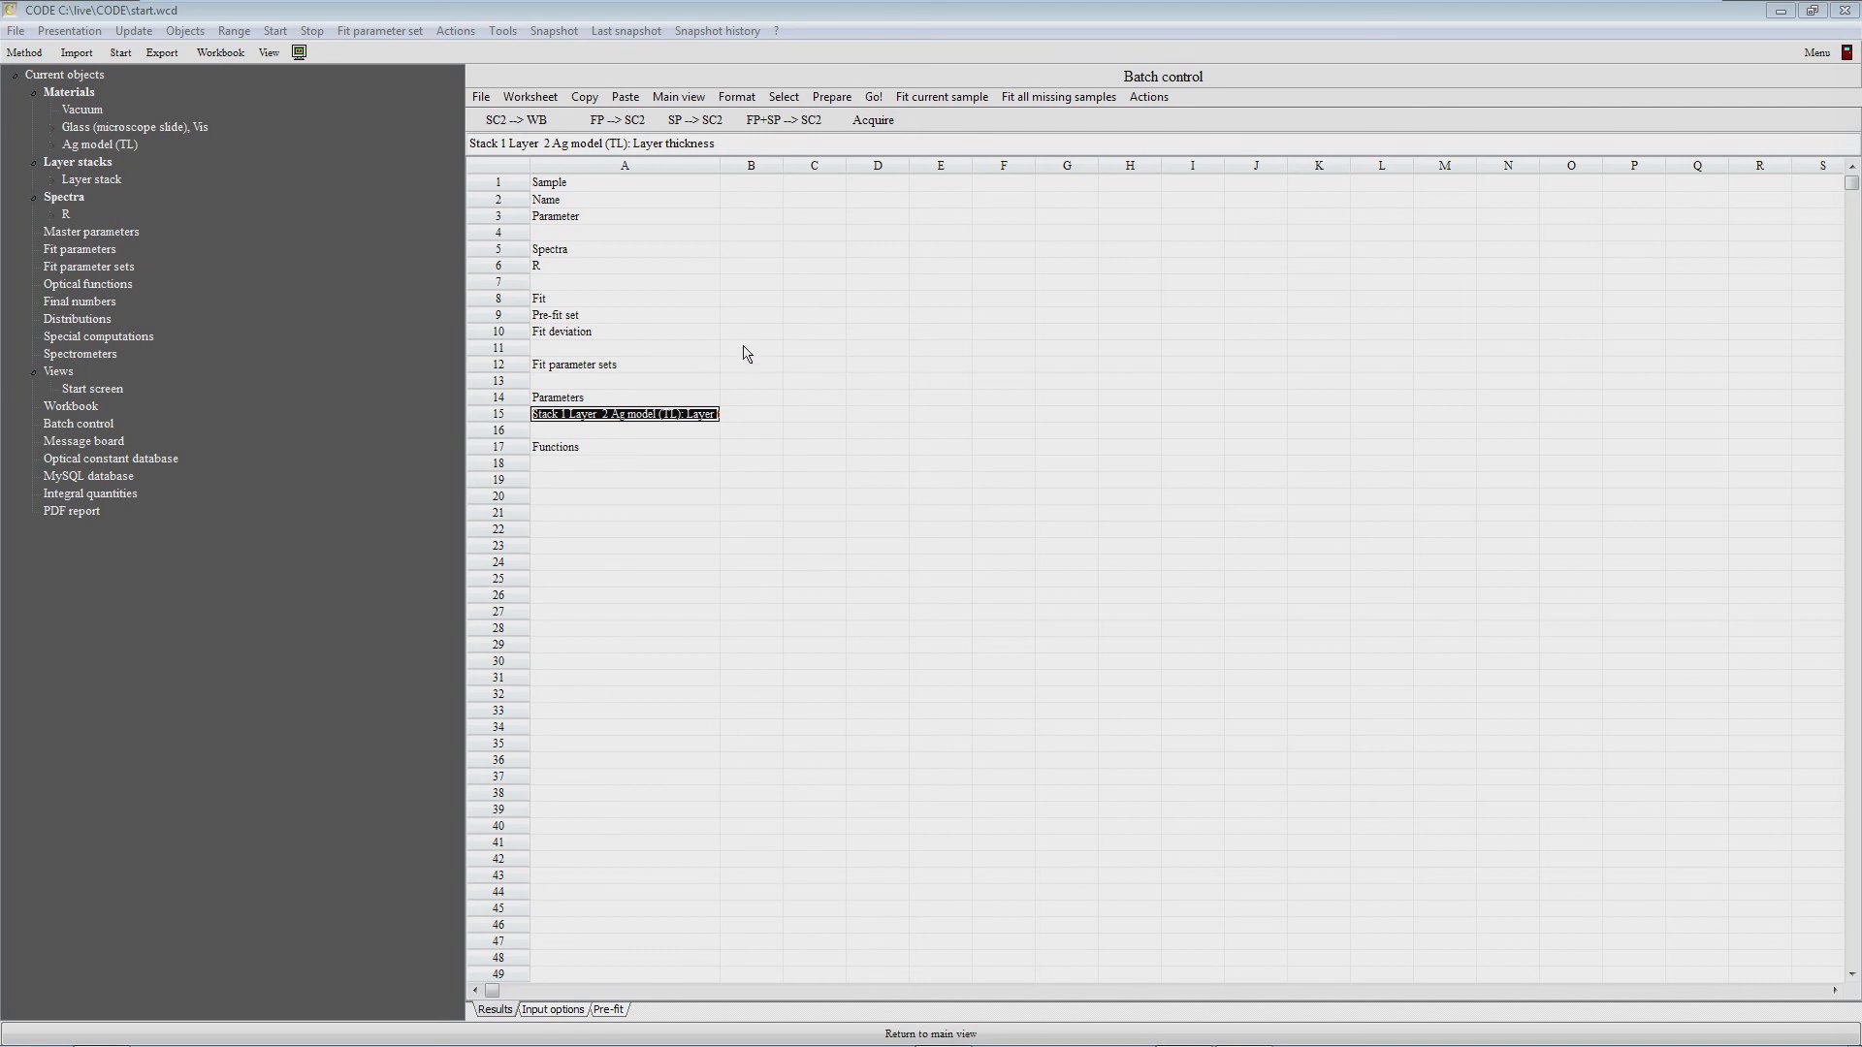
left_click(562, 270)
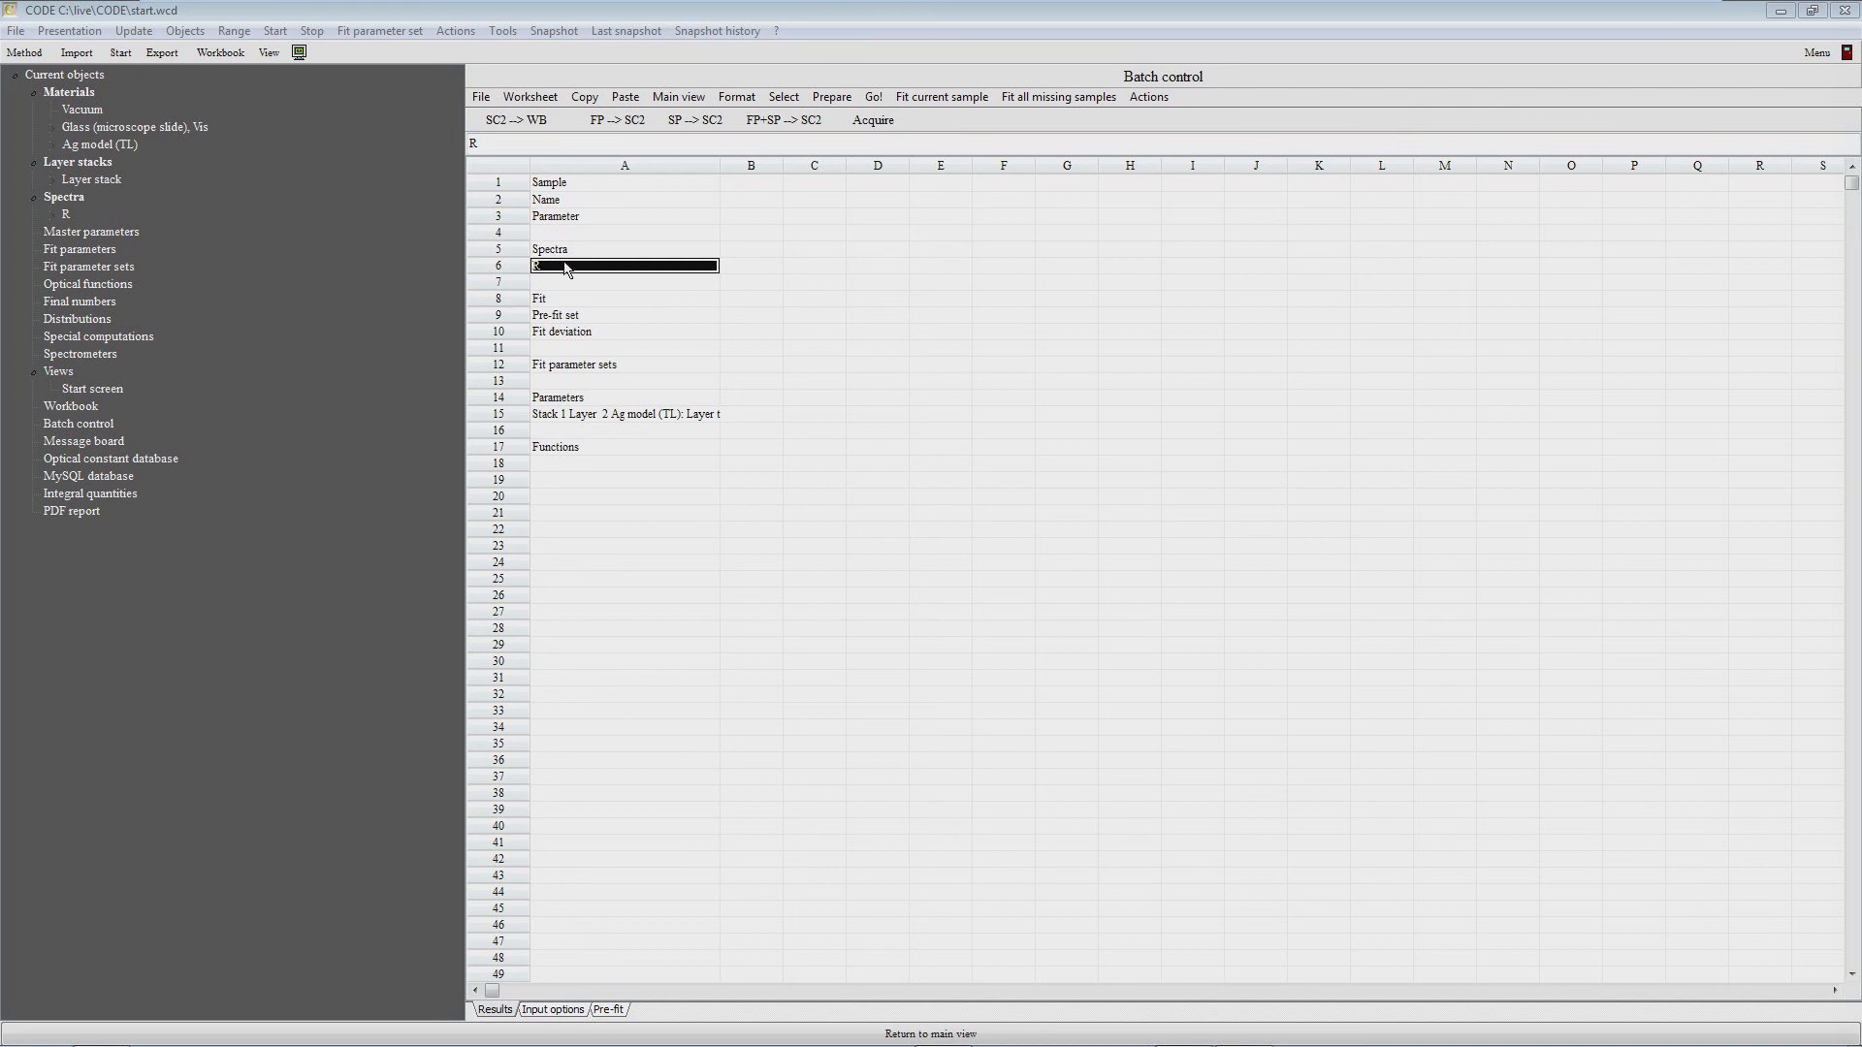
Step: Add the files ag_1.std to ag_22.std from the SCOUT tutorial 1 folder as batch samples for the R spectrum
left_click(754, 270)
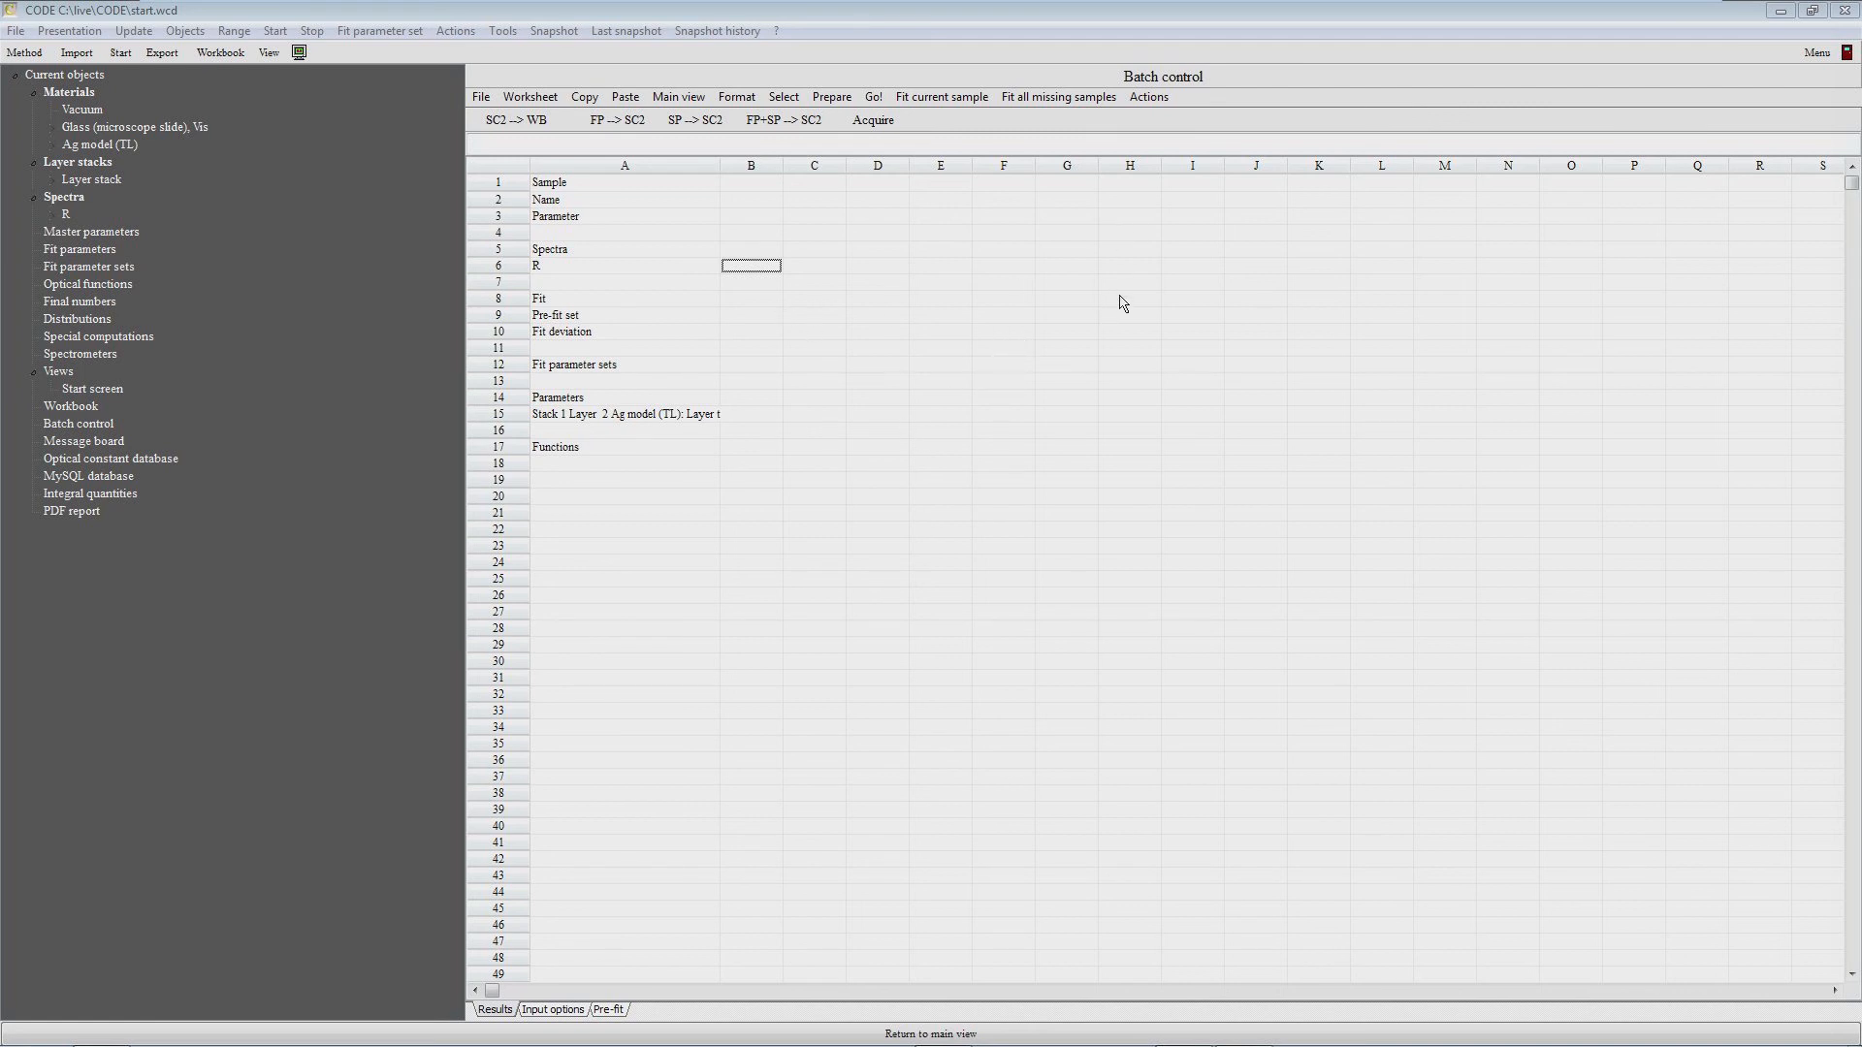
left_click(1160, 97)
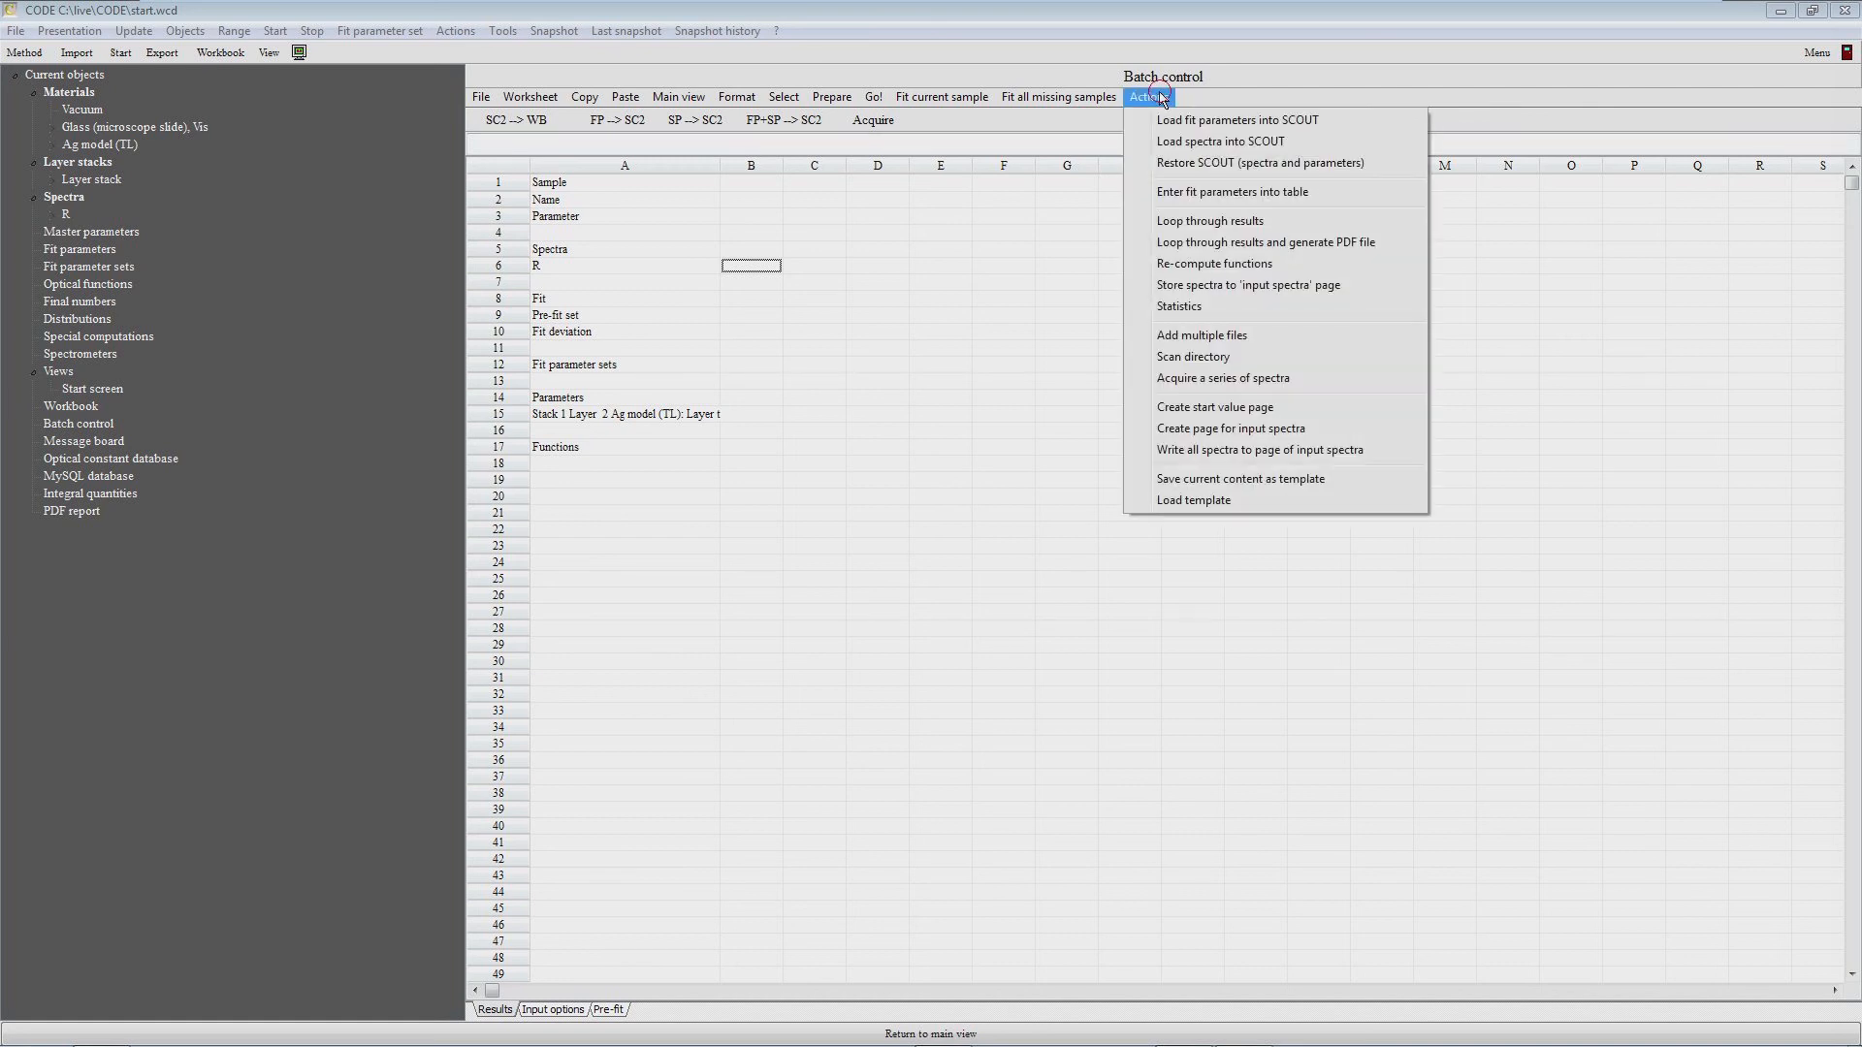
left_click(1225, 337)
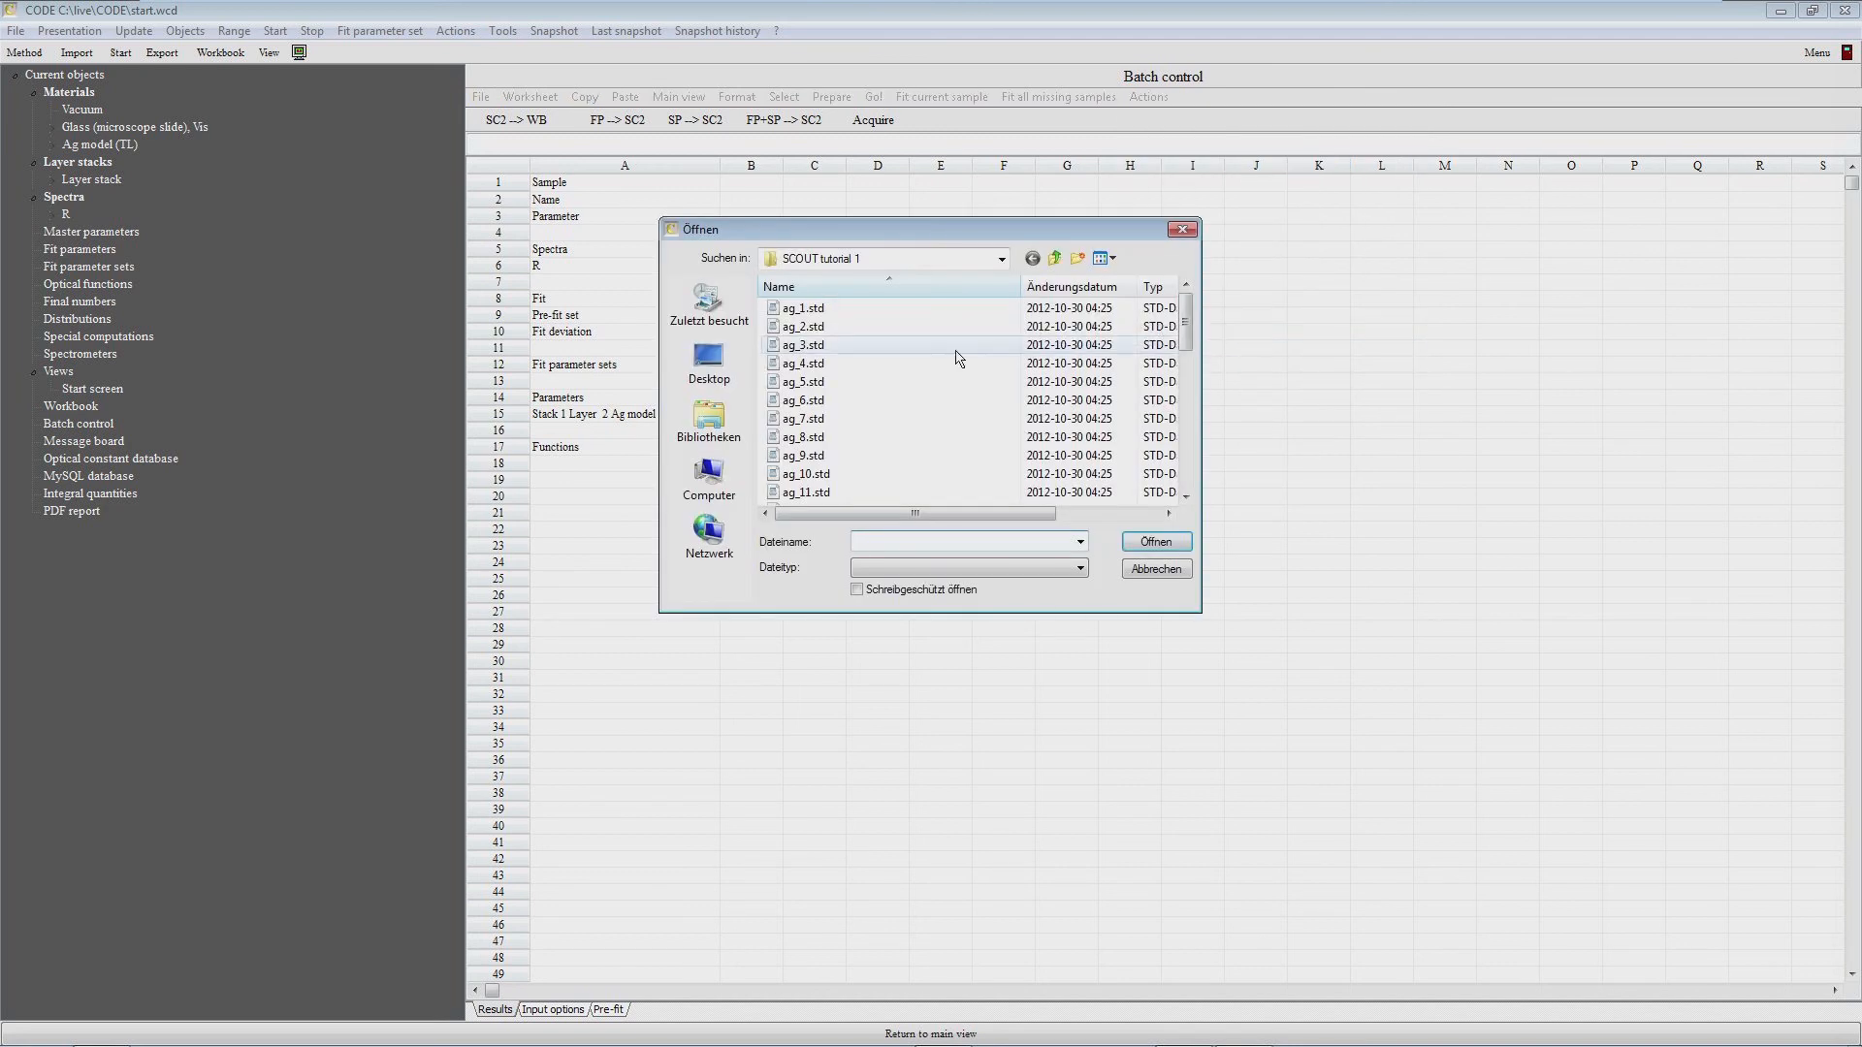
left_click(843, 371)
scroll(899, 403, "down", 8)
scroll(899, 403, "up", 4)
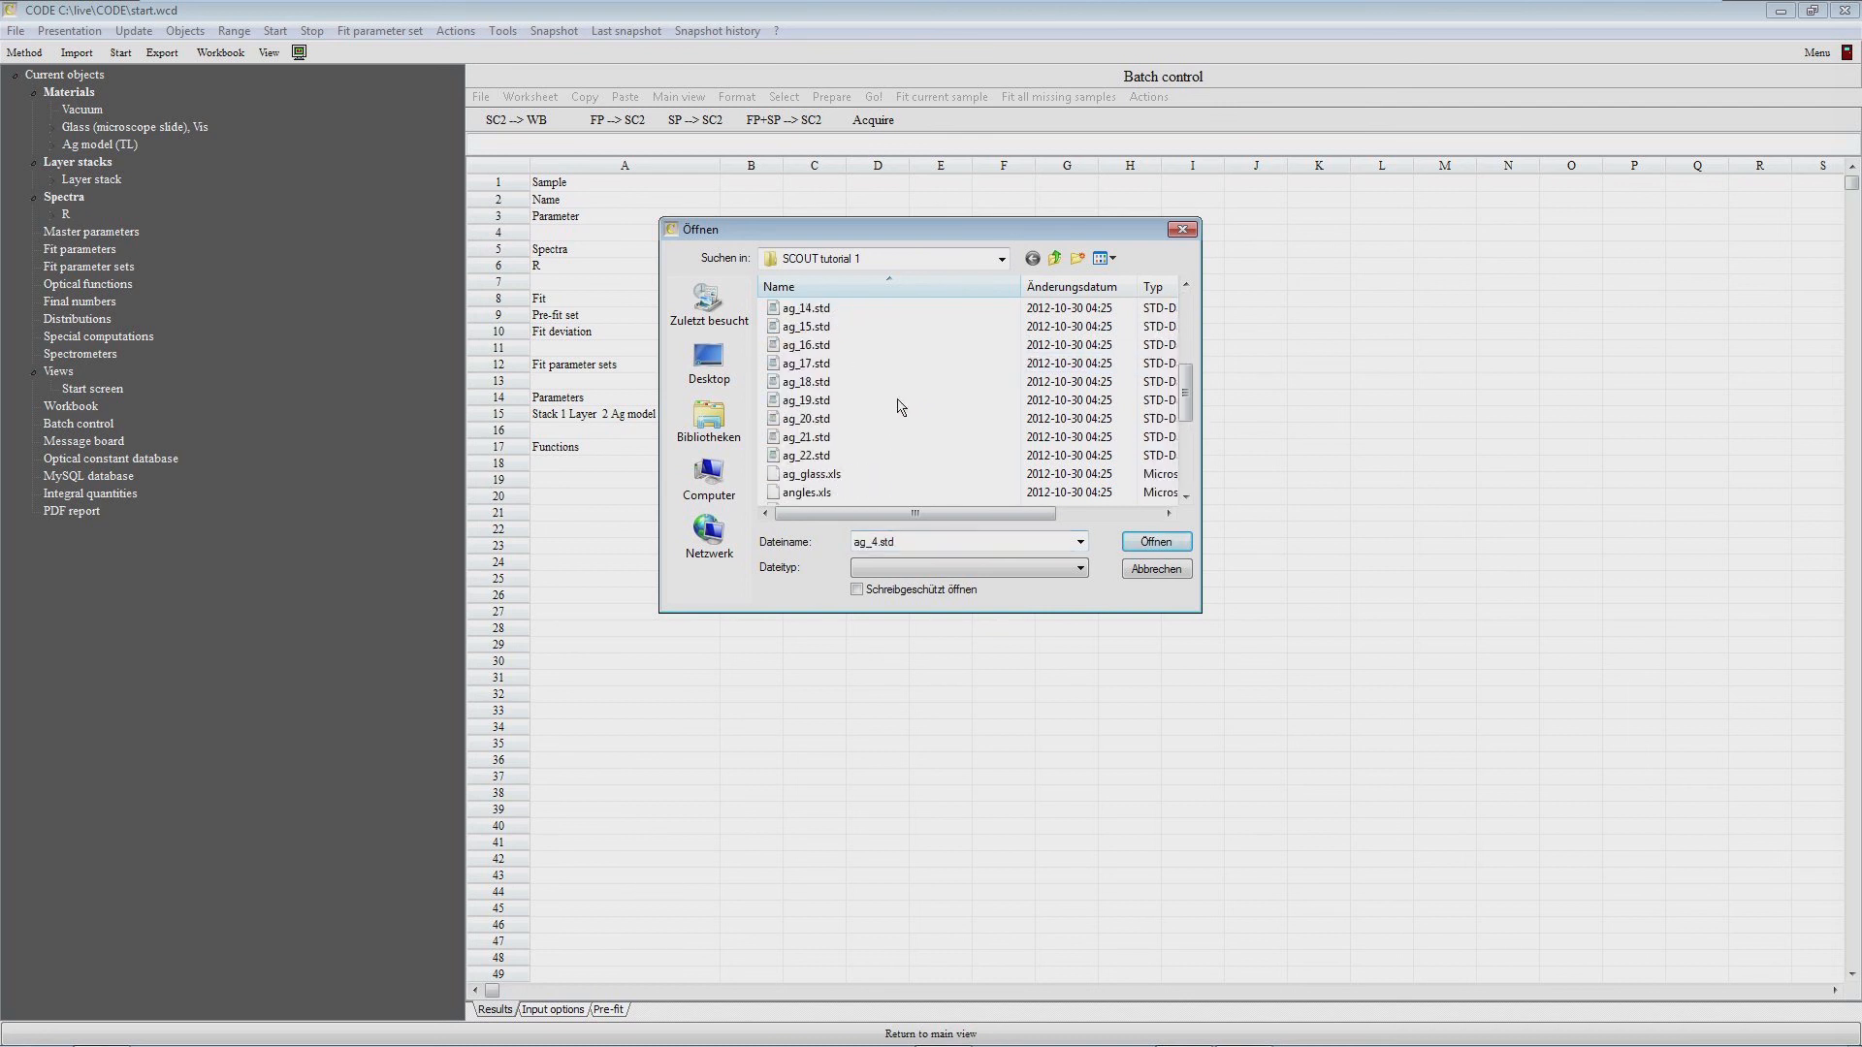
left_click(820, 456)
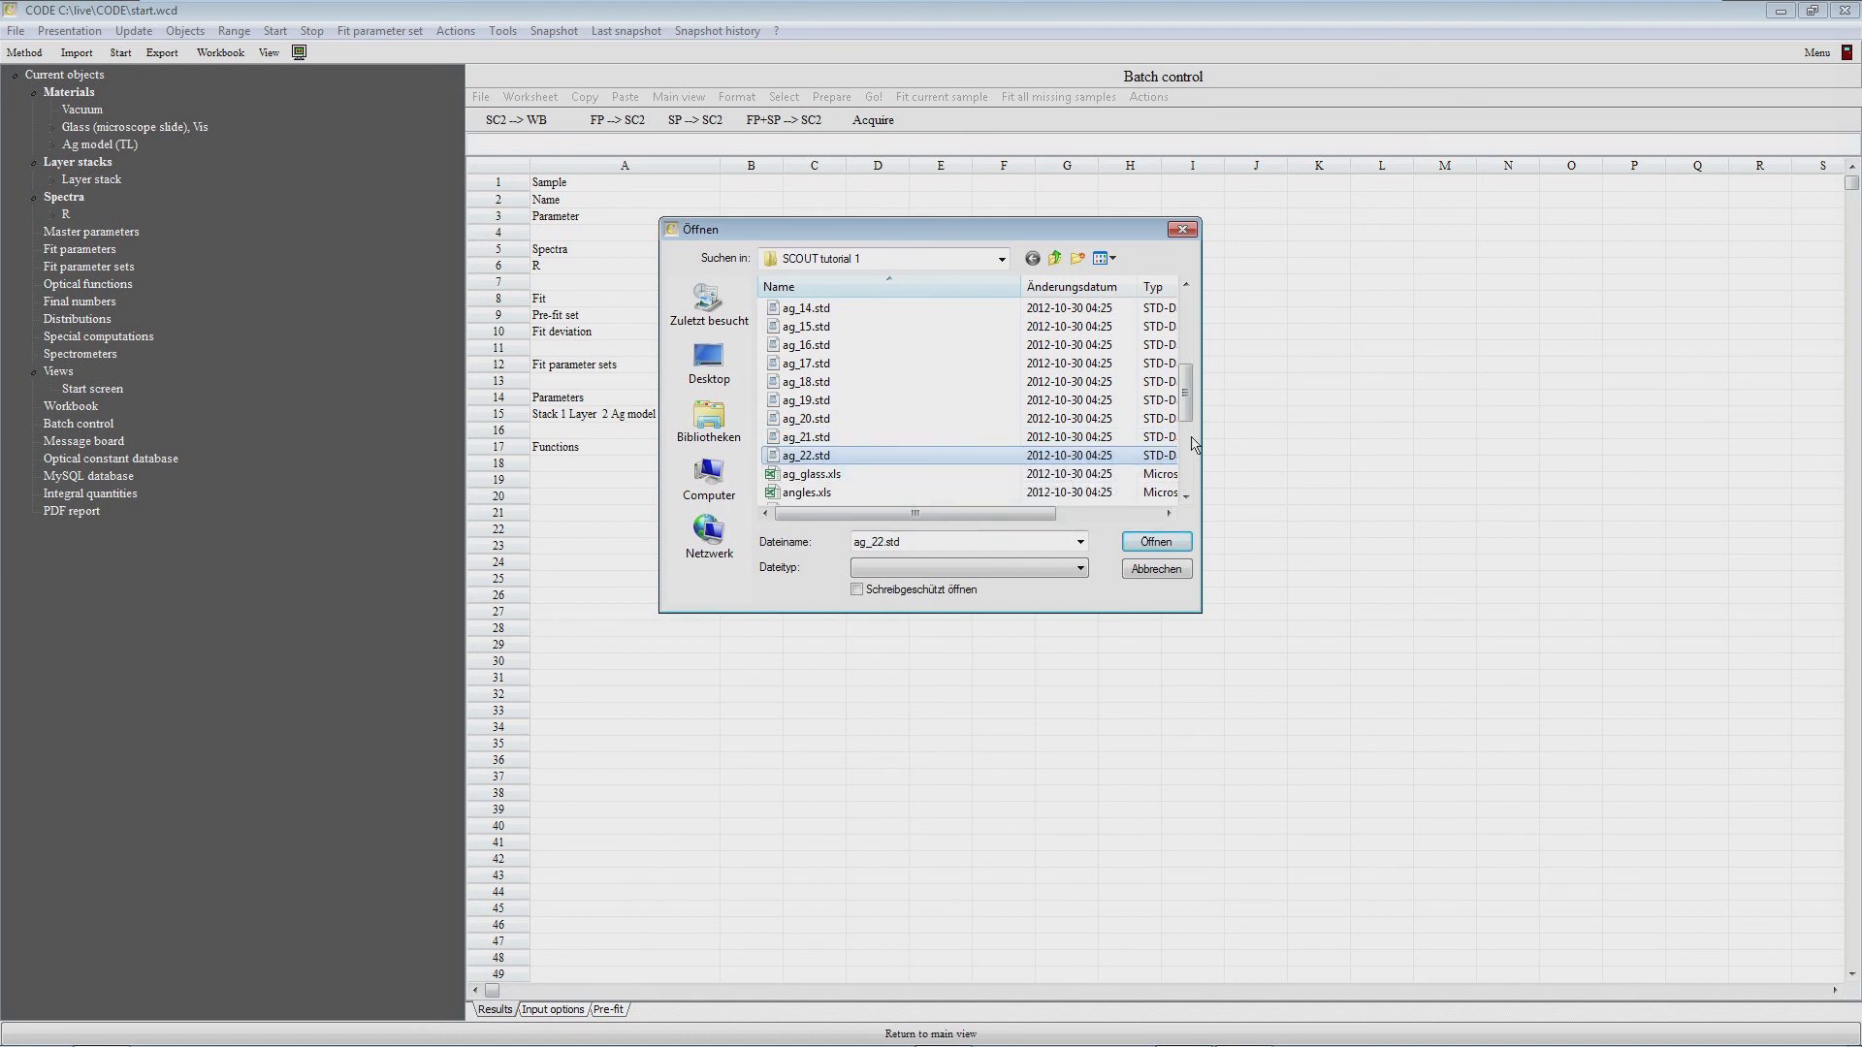
left_click_drag(1187, 409, 1197, 325)
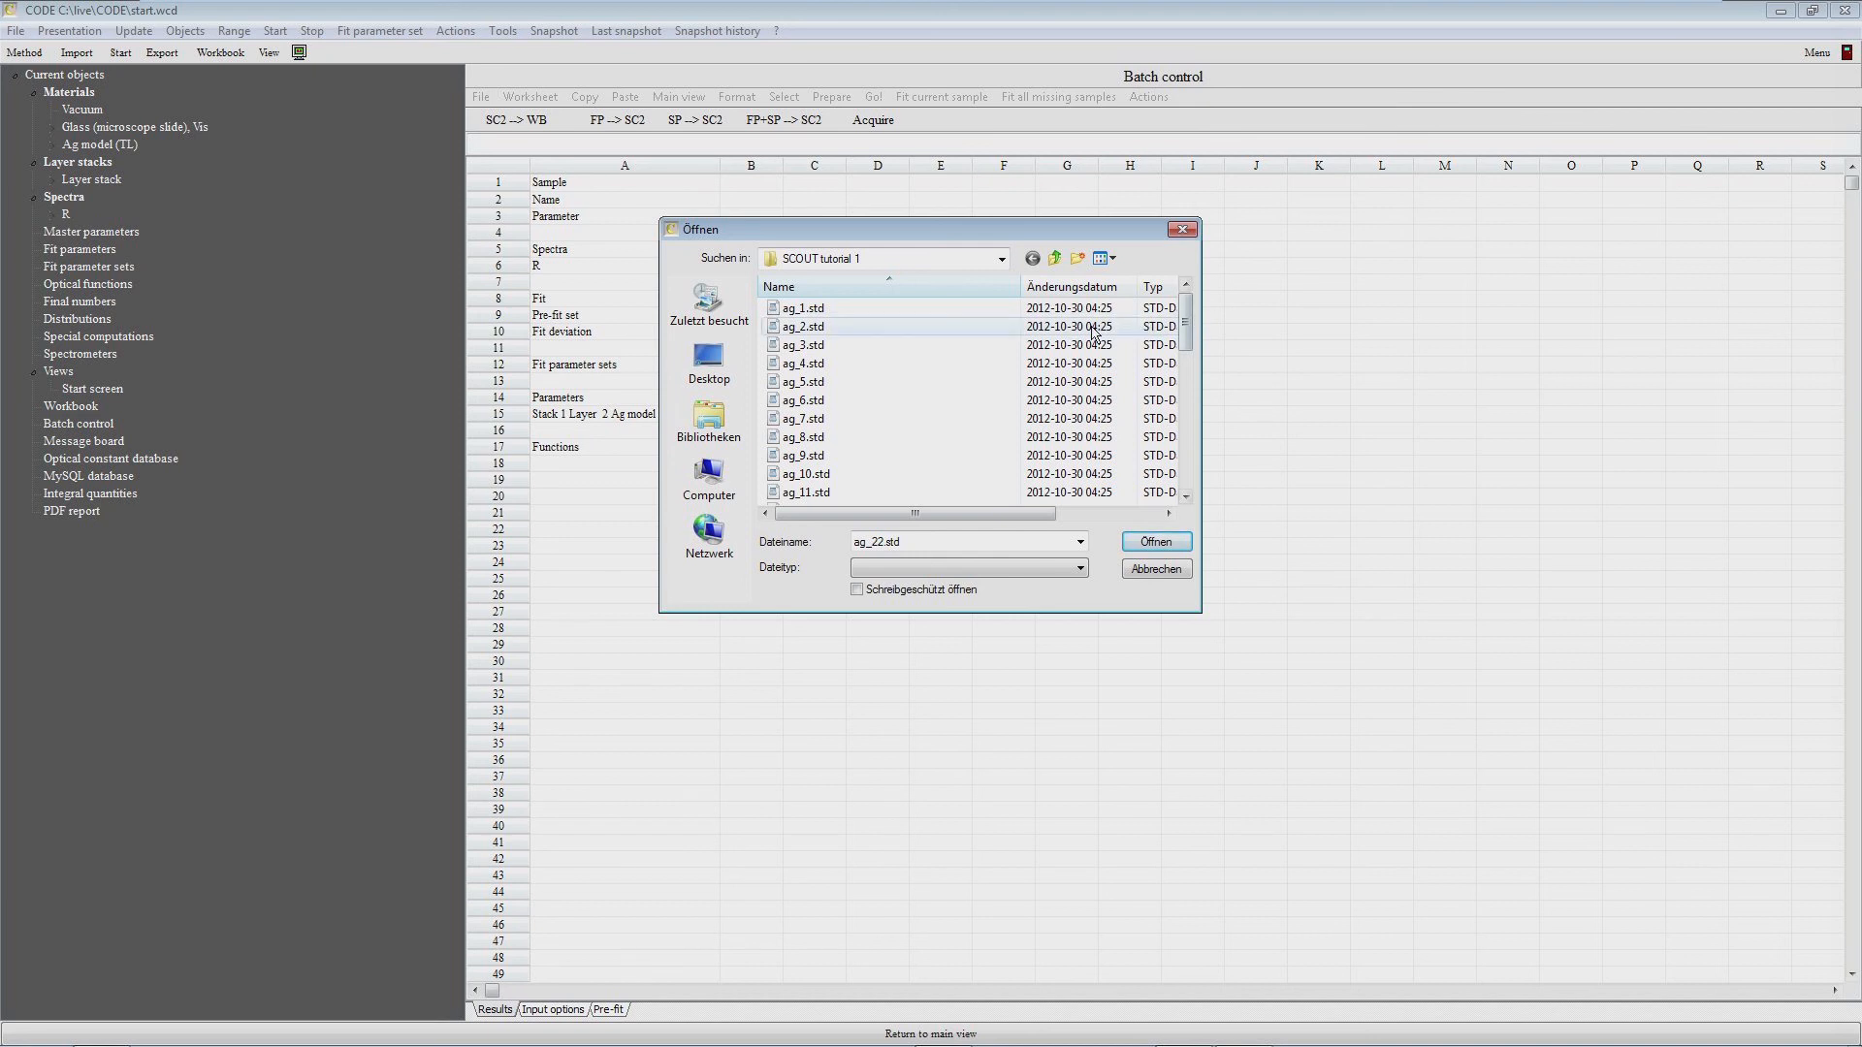
left_click(885, 308, "shift")
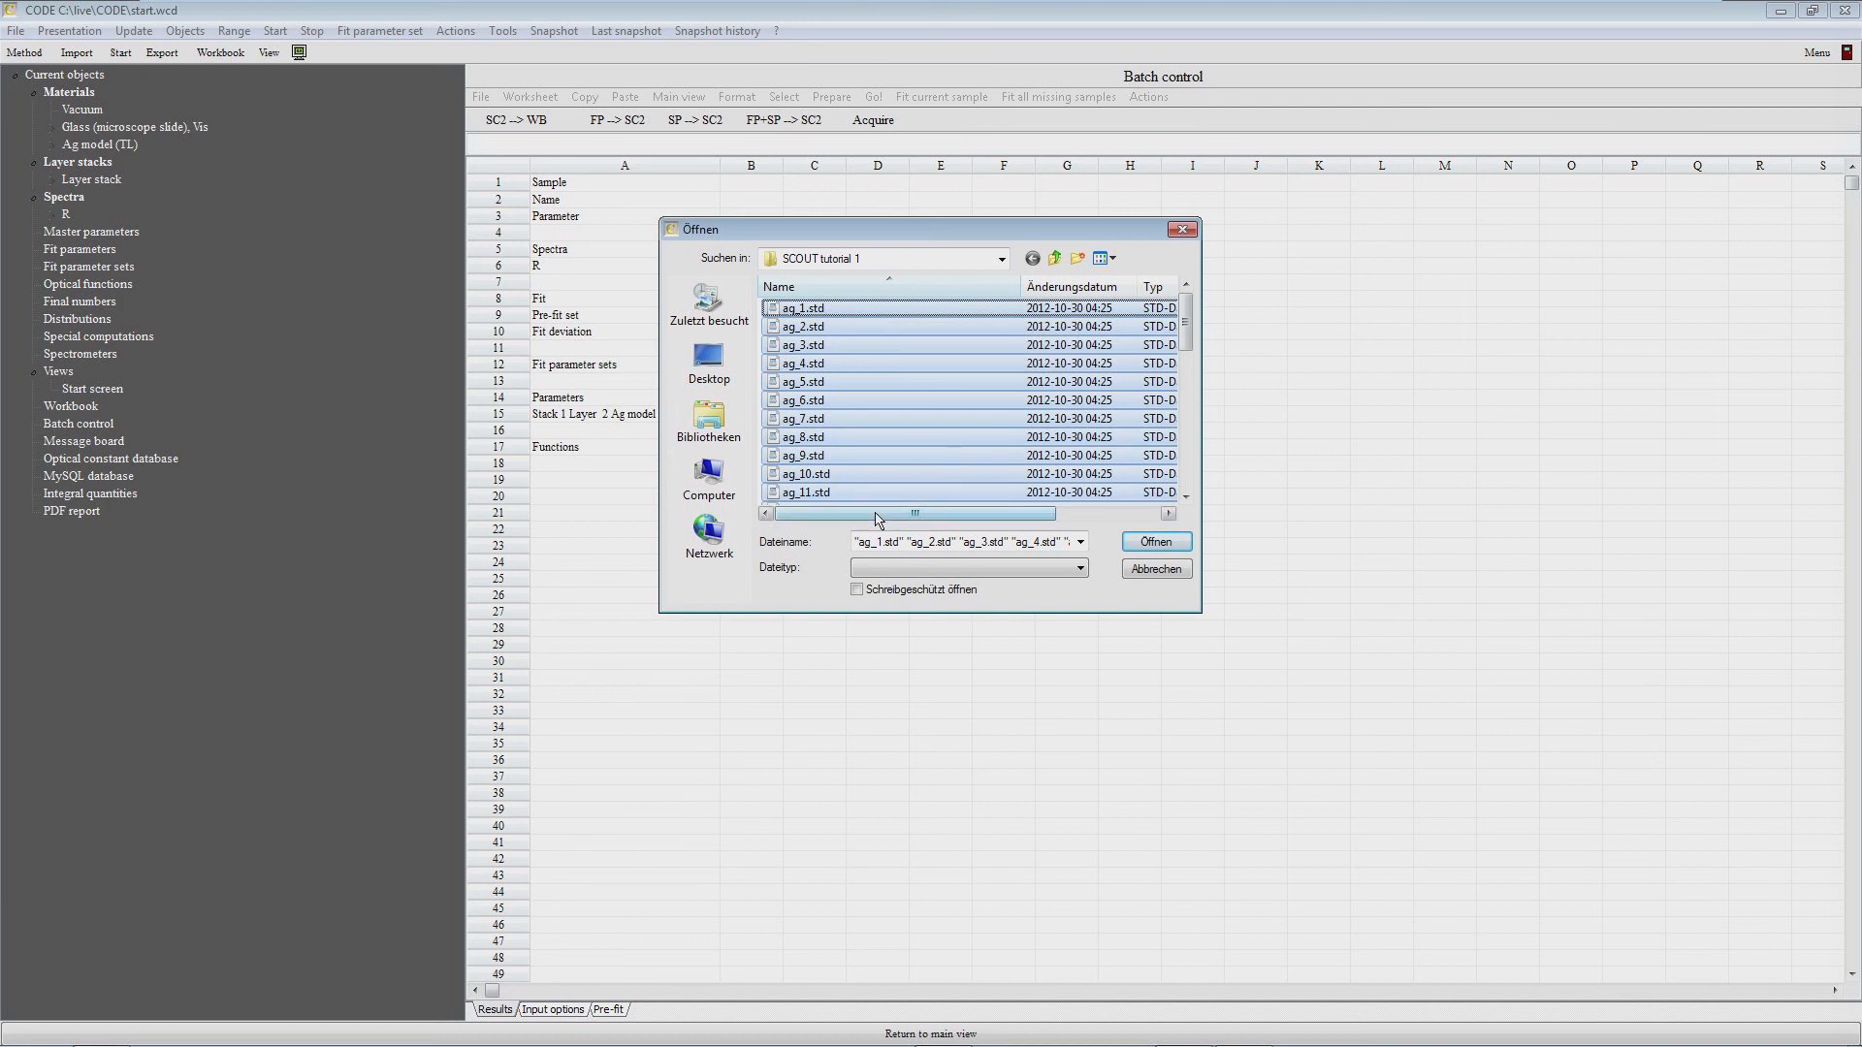
left_click(1154, 545)
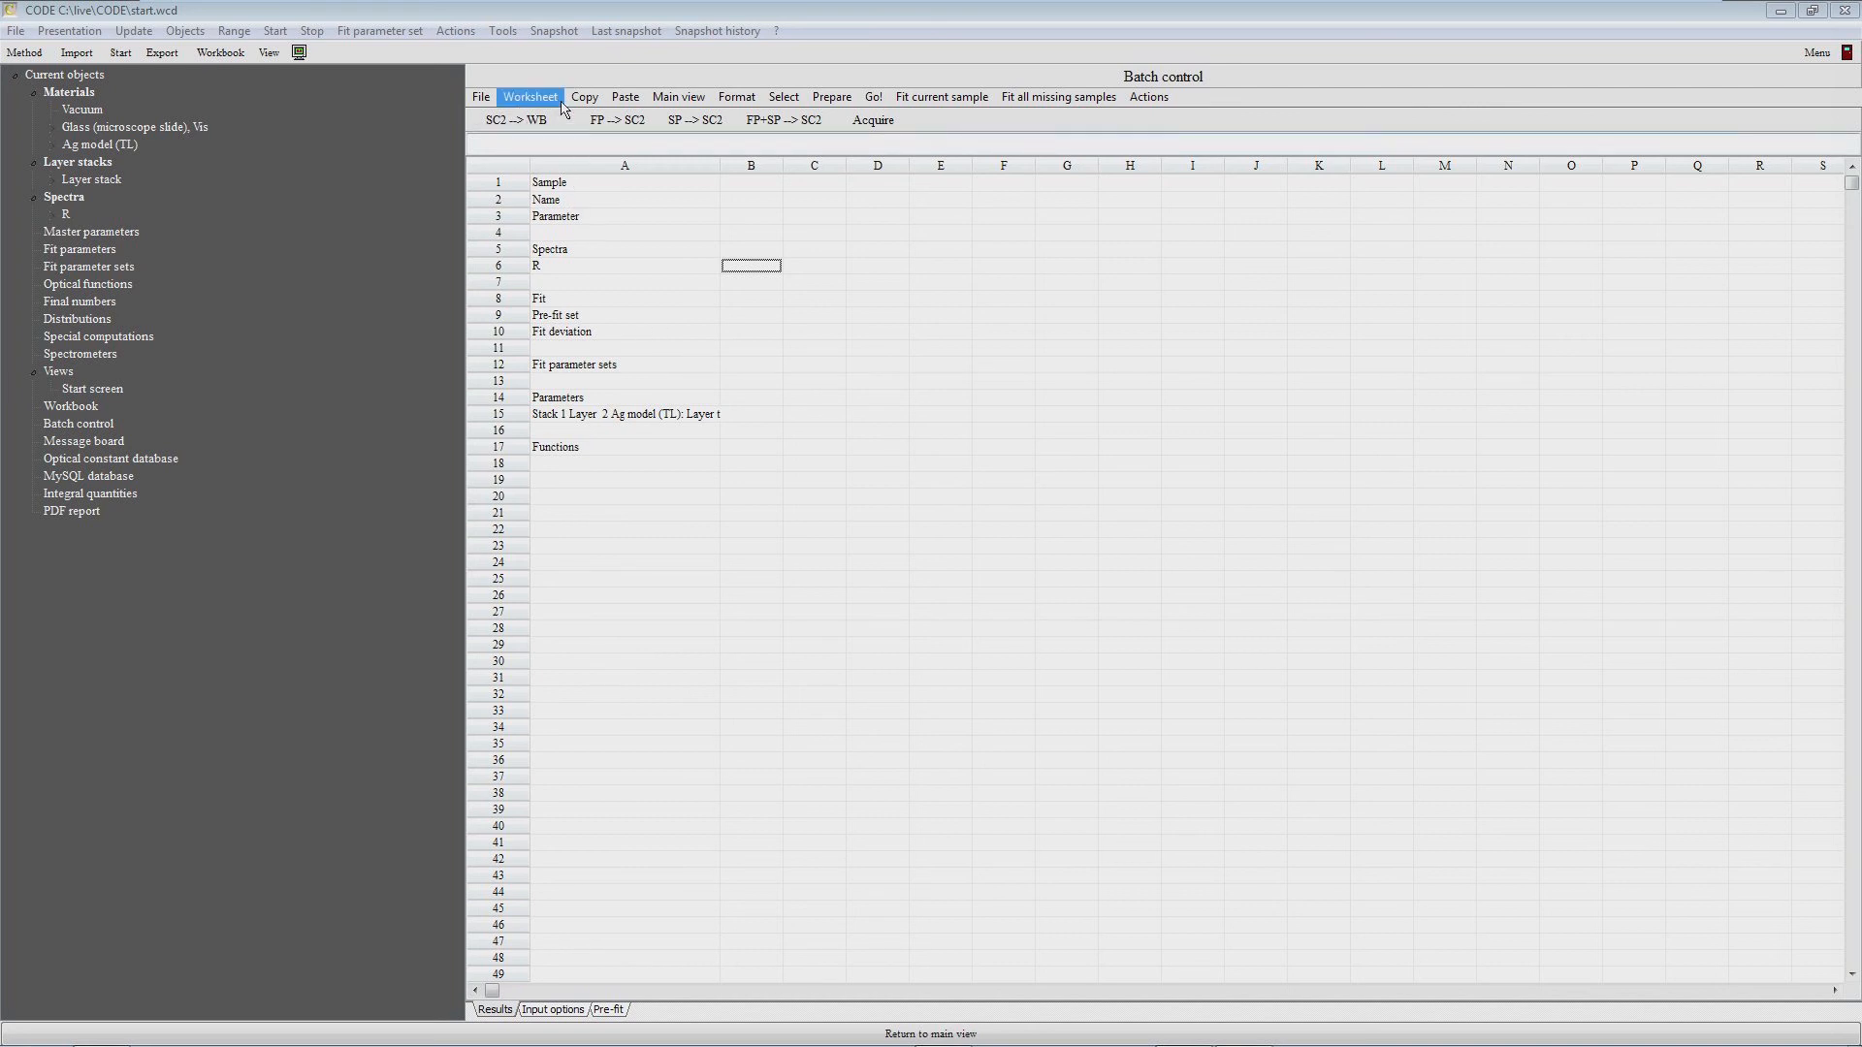
Step: Look through the spectrum file names assigned to the samples in the R row of the results sheet
left_click(902, 404)
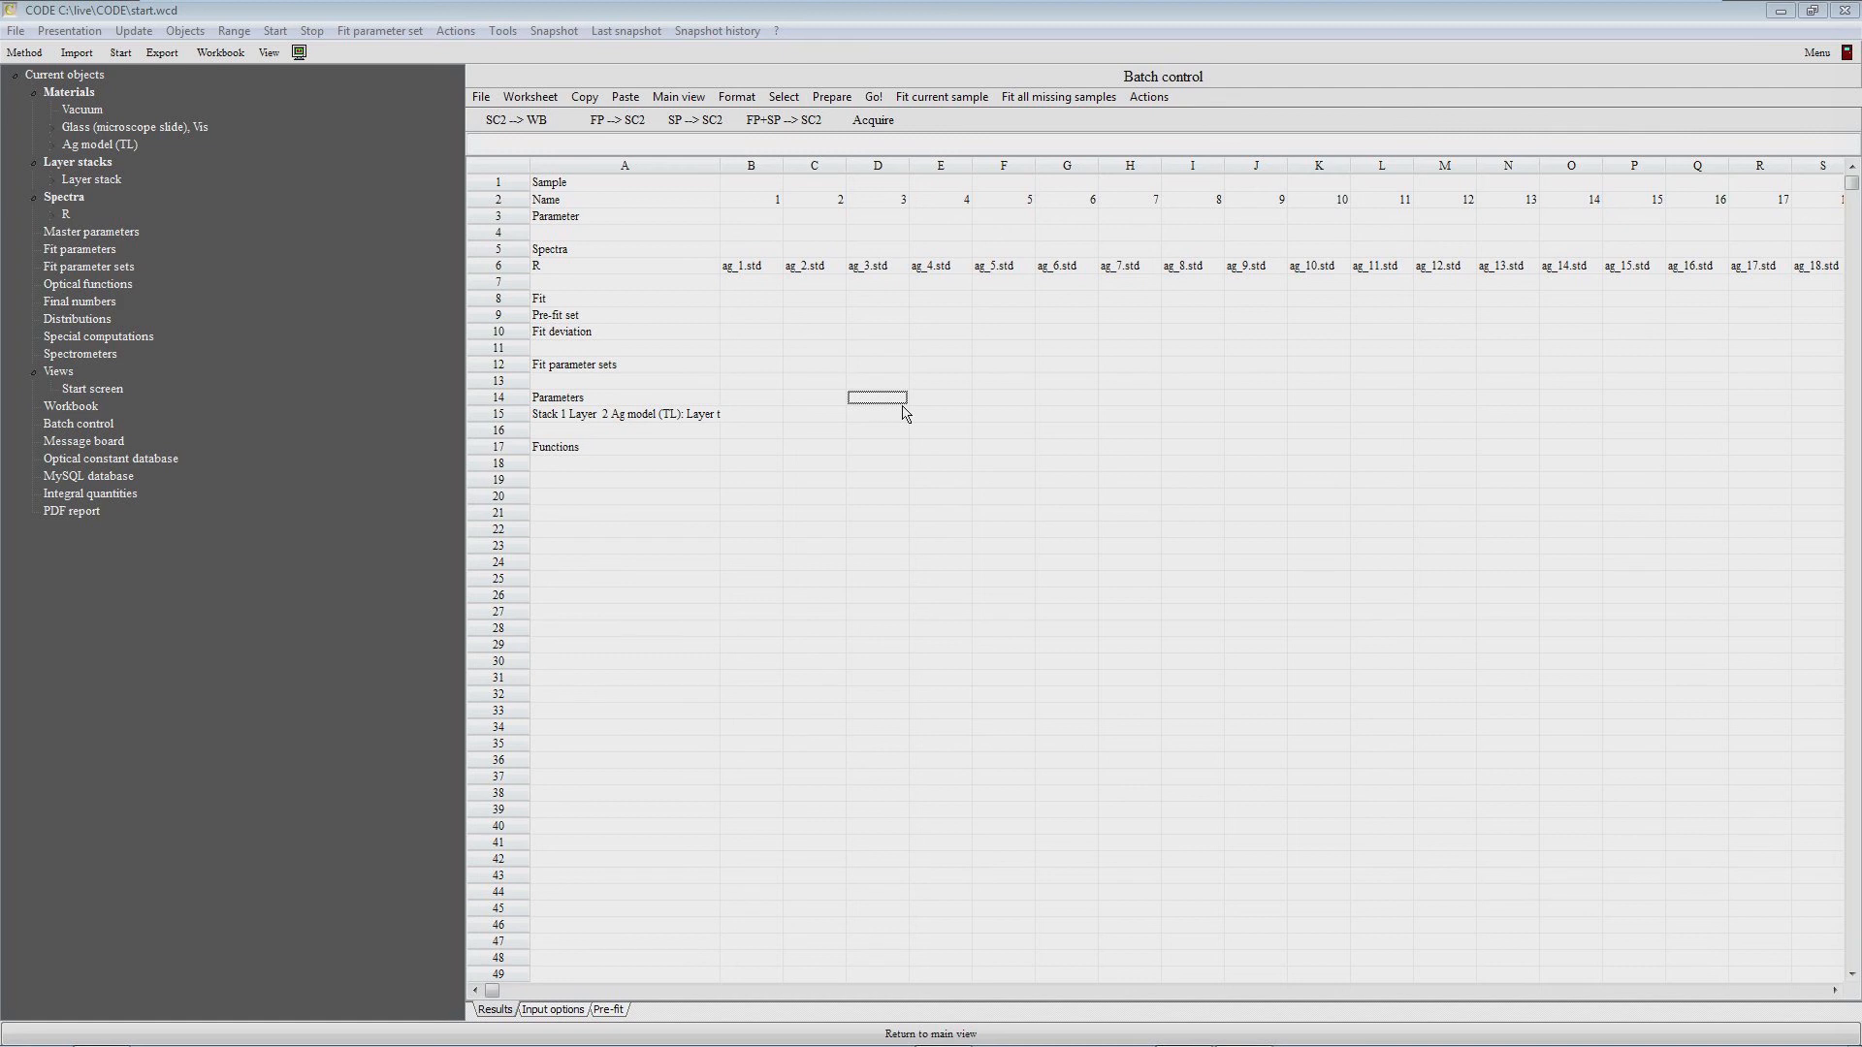
left_click(743, 266)
key("Right")
key("Right")
key("Right")
key("Right")
key("Right")
key("Right")
key("Right")
key("Right")
key("Right")
key("Right")
key("Right")
key("Right")
key("Right")
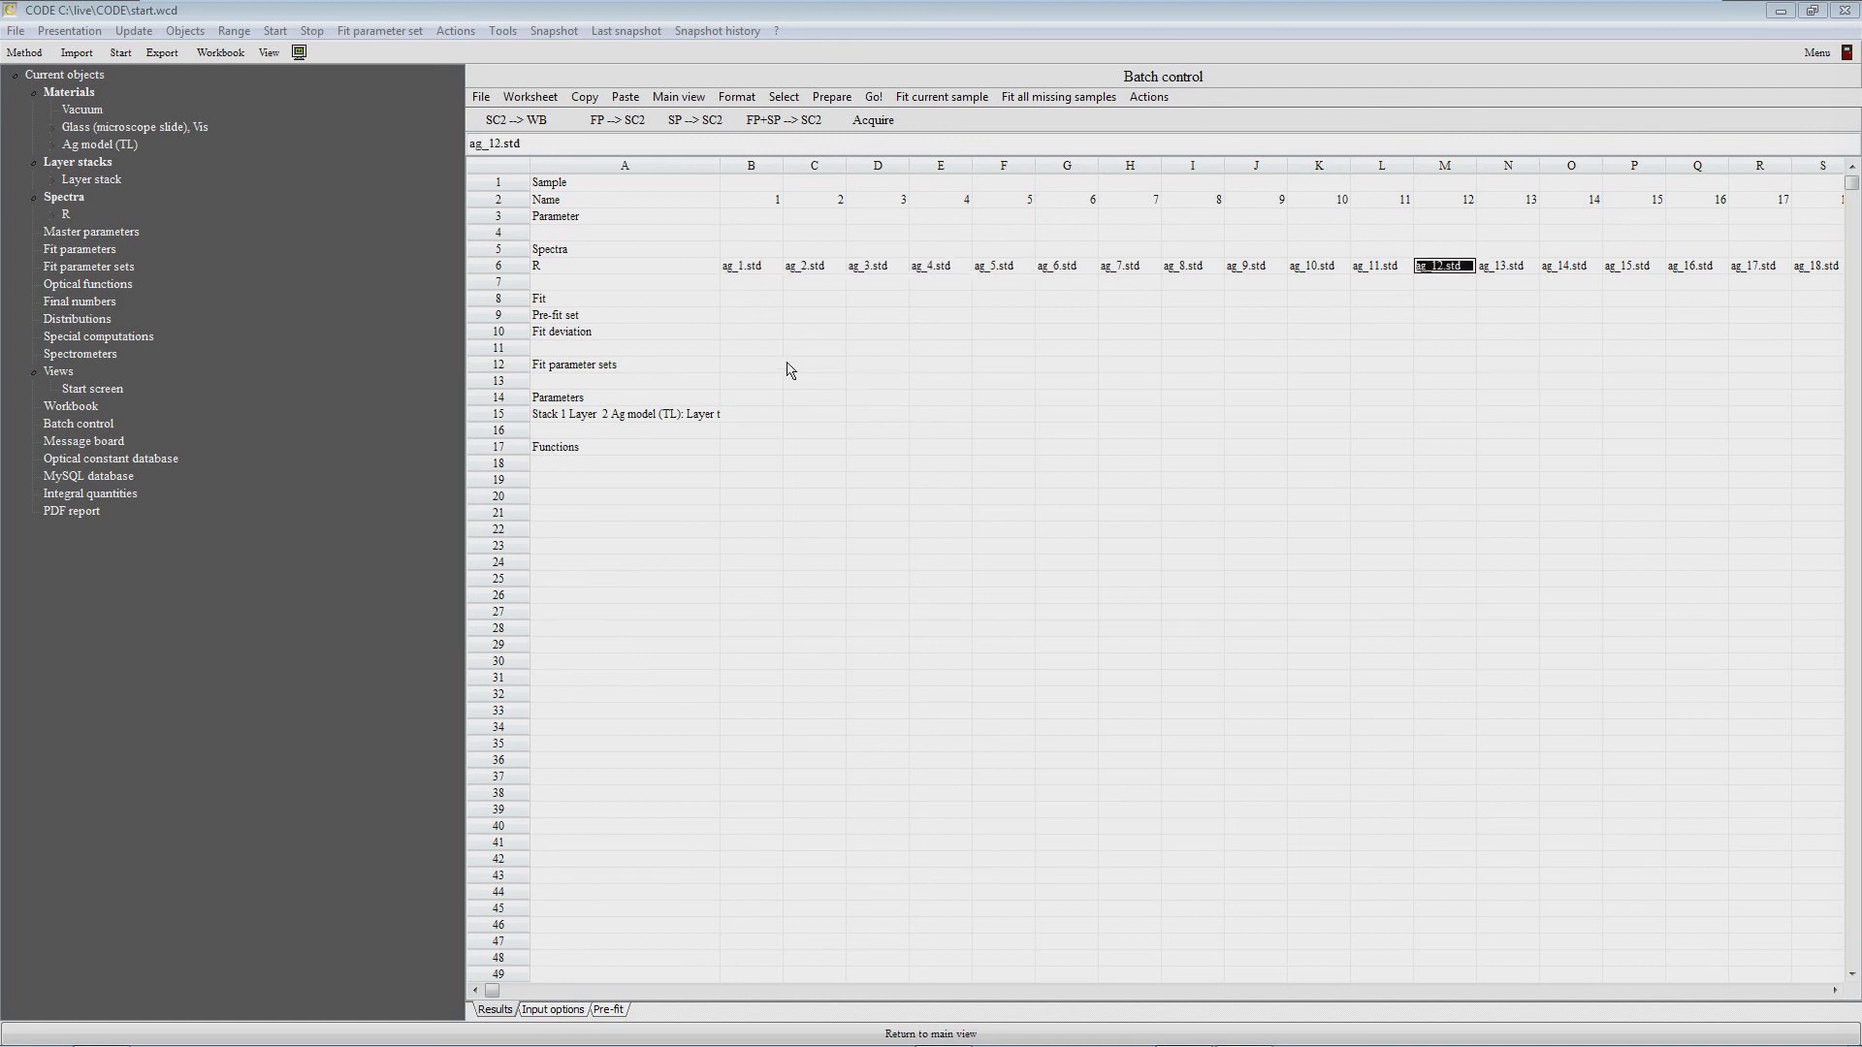
key("Right")
key("Right")
key("Right")
key("Right")
key("Left")
key("Left")
key("Left")
key("Left")
key("Left")
key("Left")
key("Left")
key("Left")
key("Left")
key("Left")
key("Left")
key("Left")
key("Left")
key("Left")
key("Left")
key("Left")
key("Left")
key("Down")
key("Down")
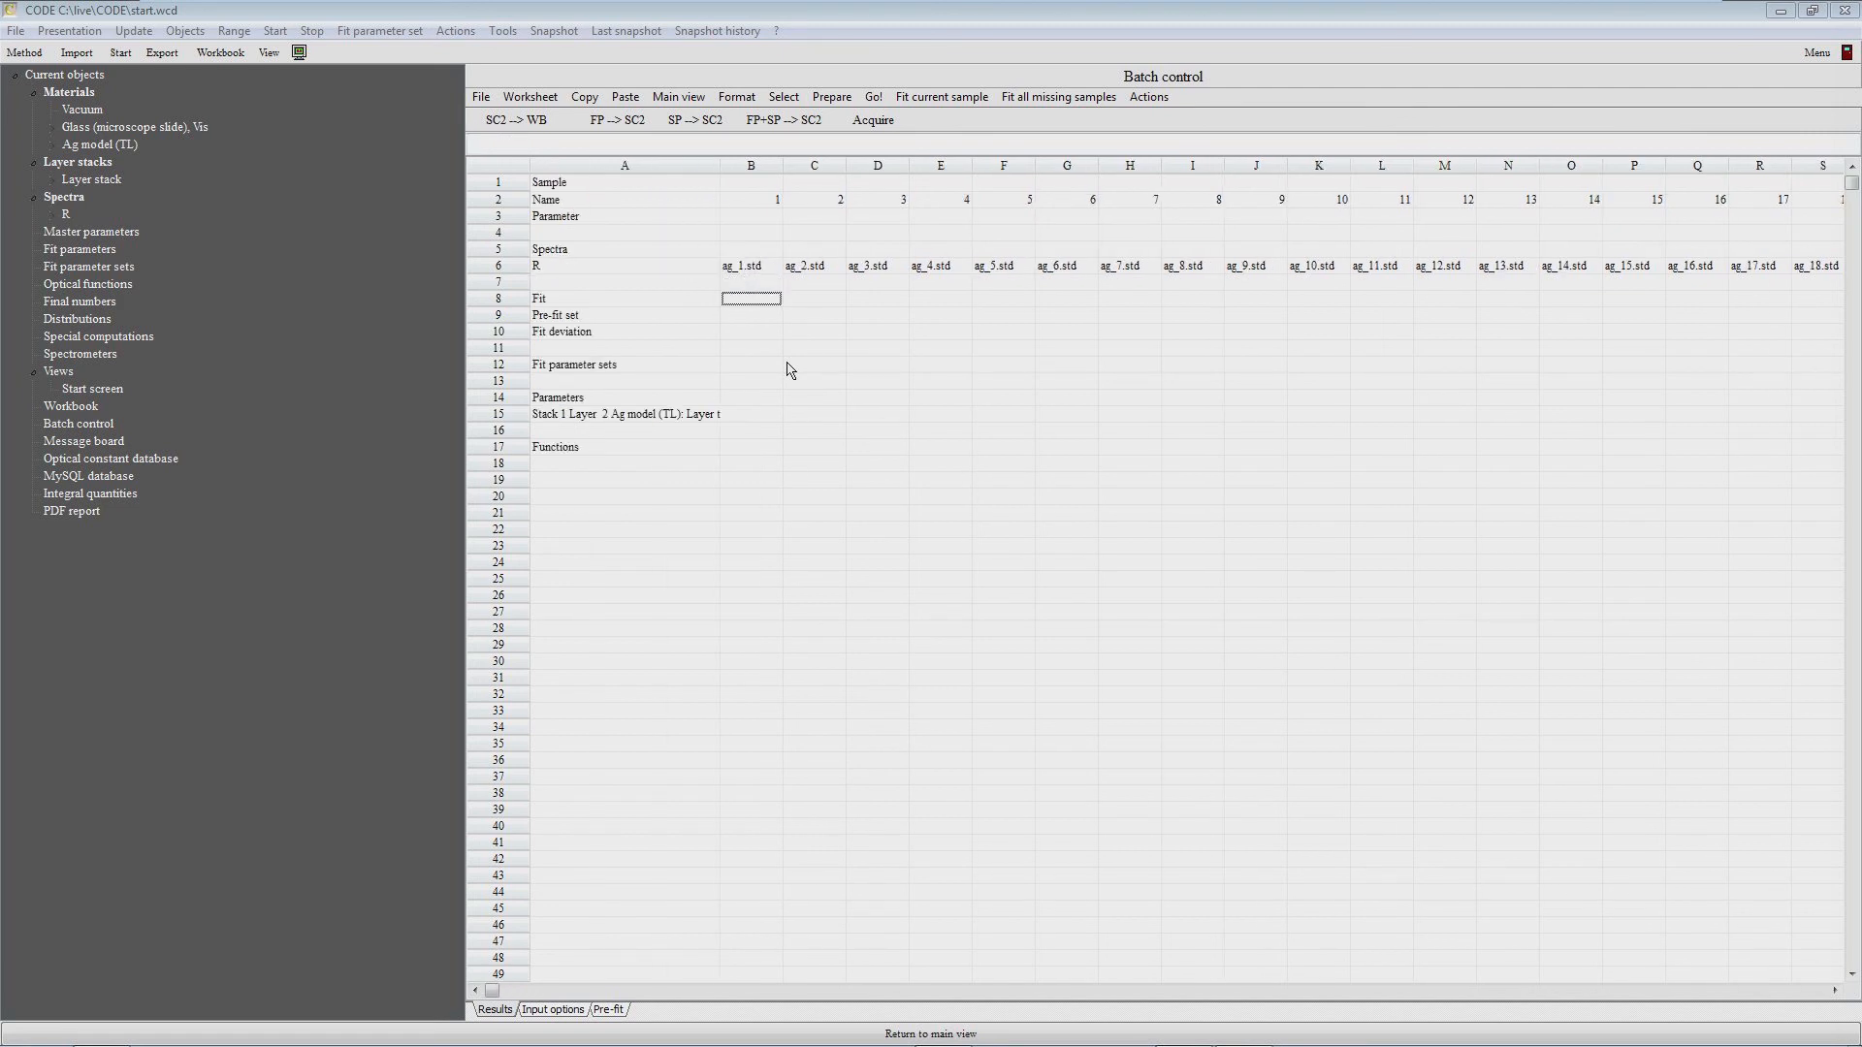
Step: Open the batch control's input options and widen column B to show the R spectrum's full file path
left_click(559, 1010)
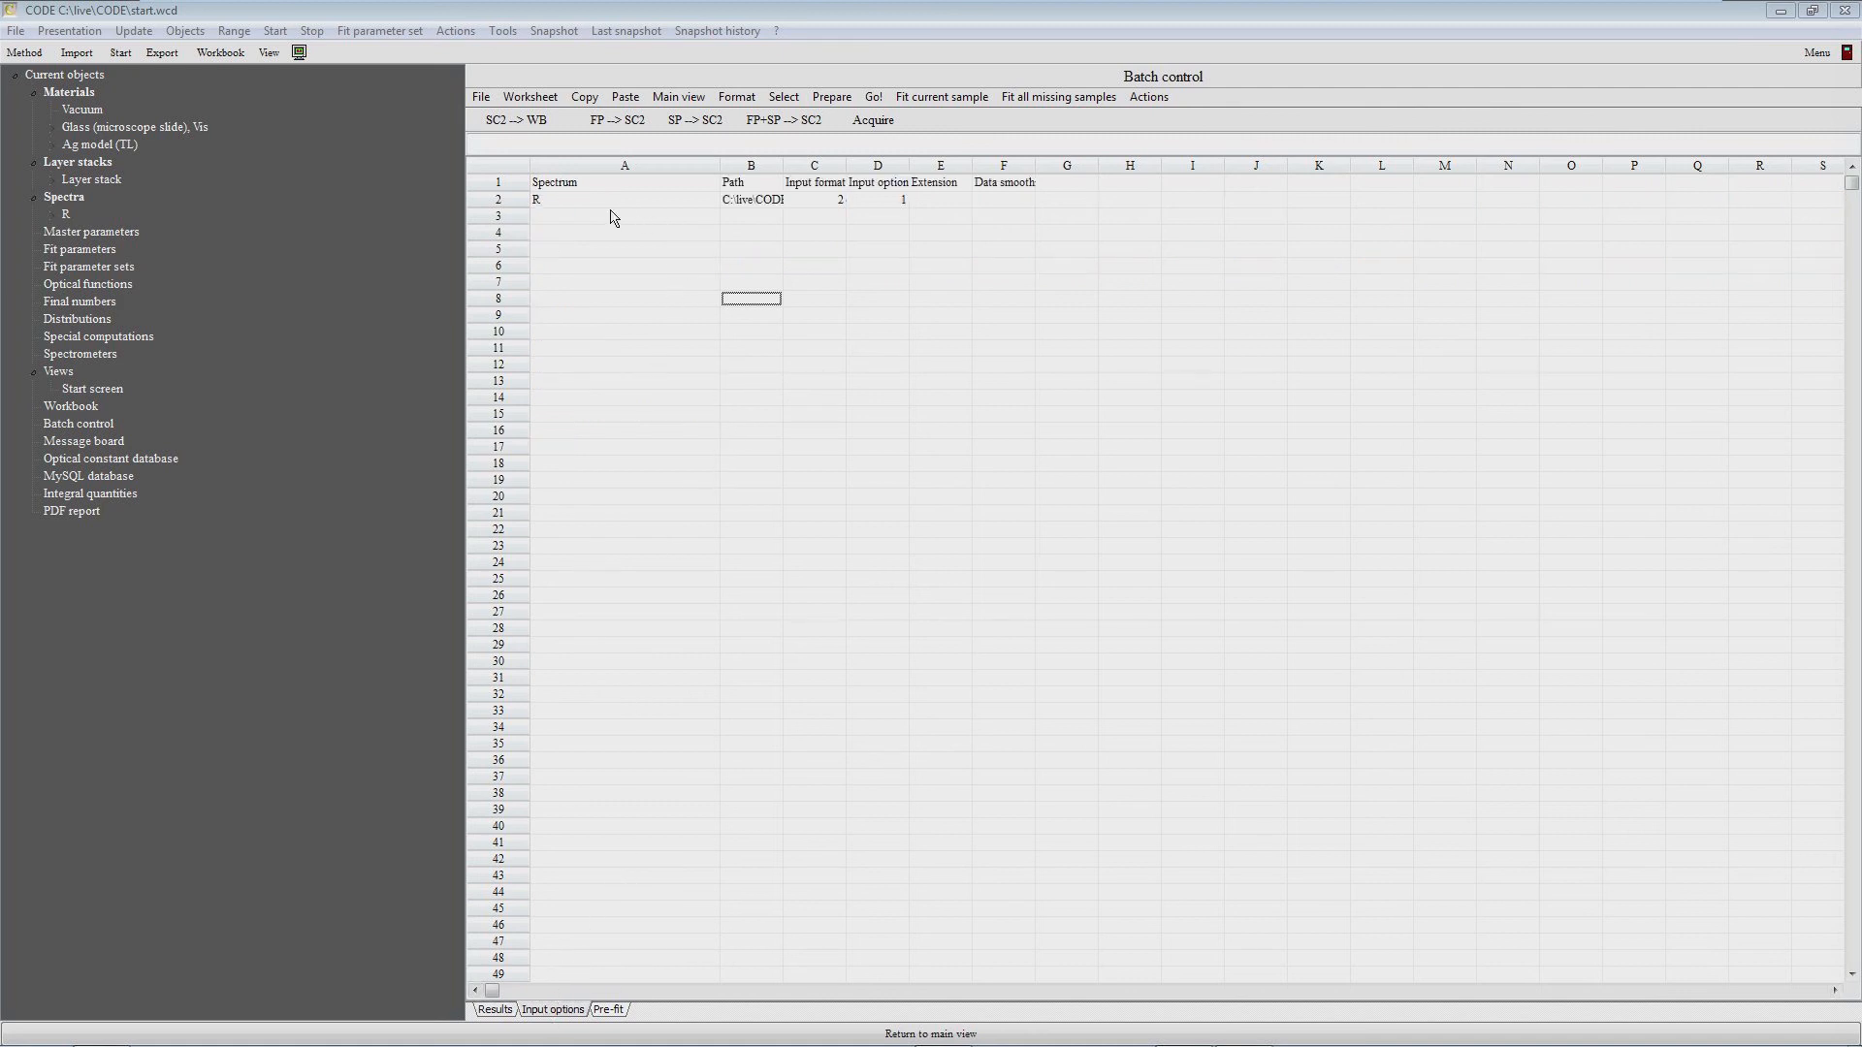
left_click(572, 186)
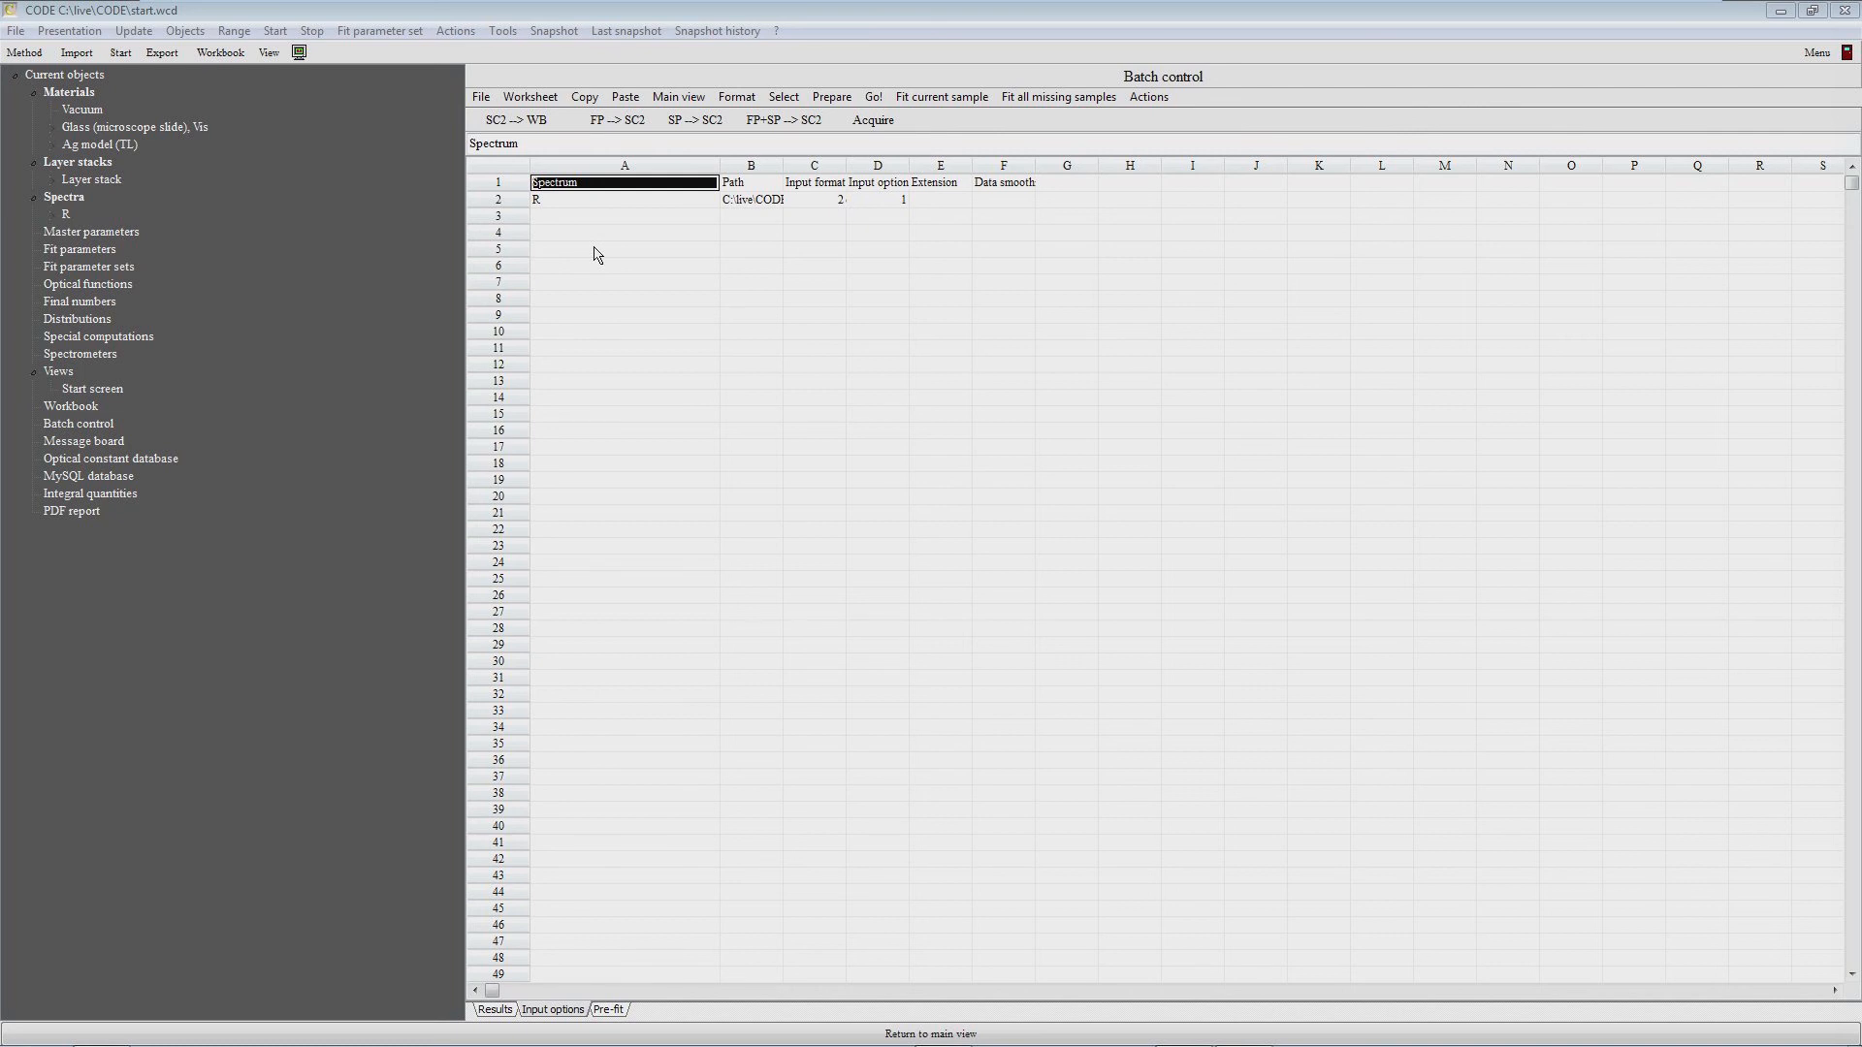
left_click(567, 201)
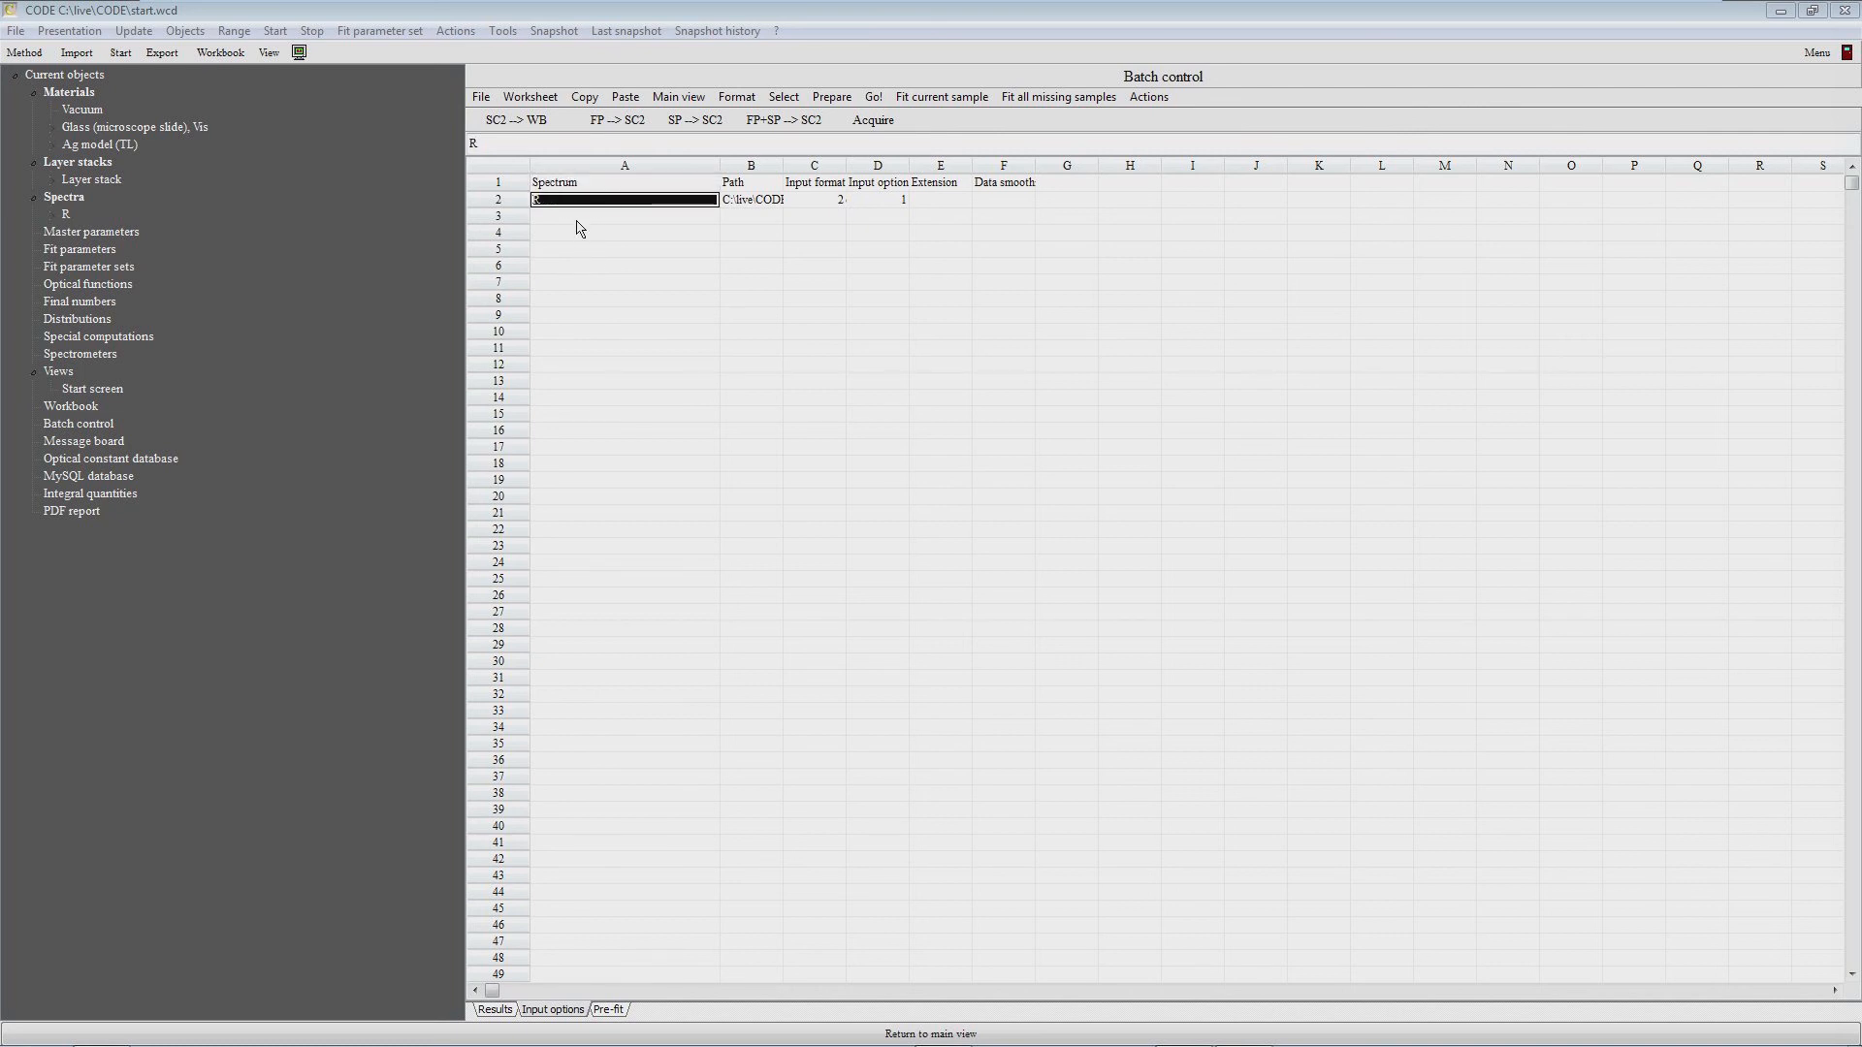
key("Right")
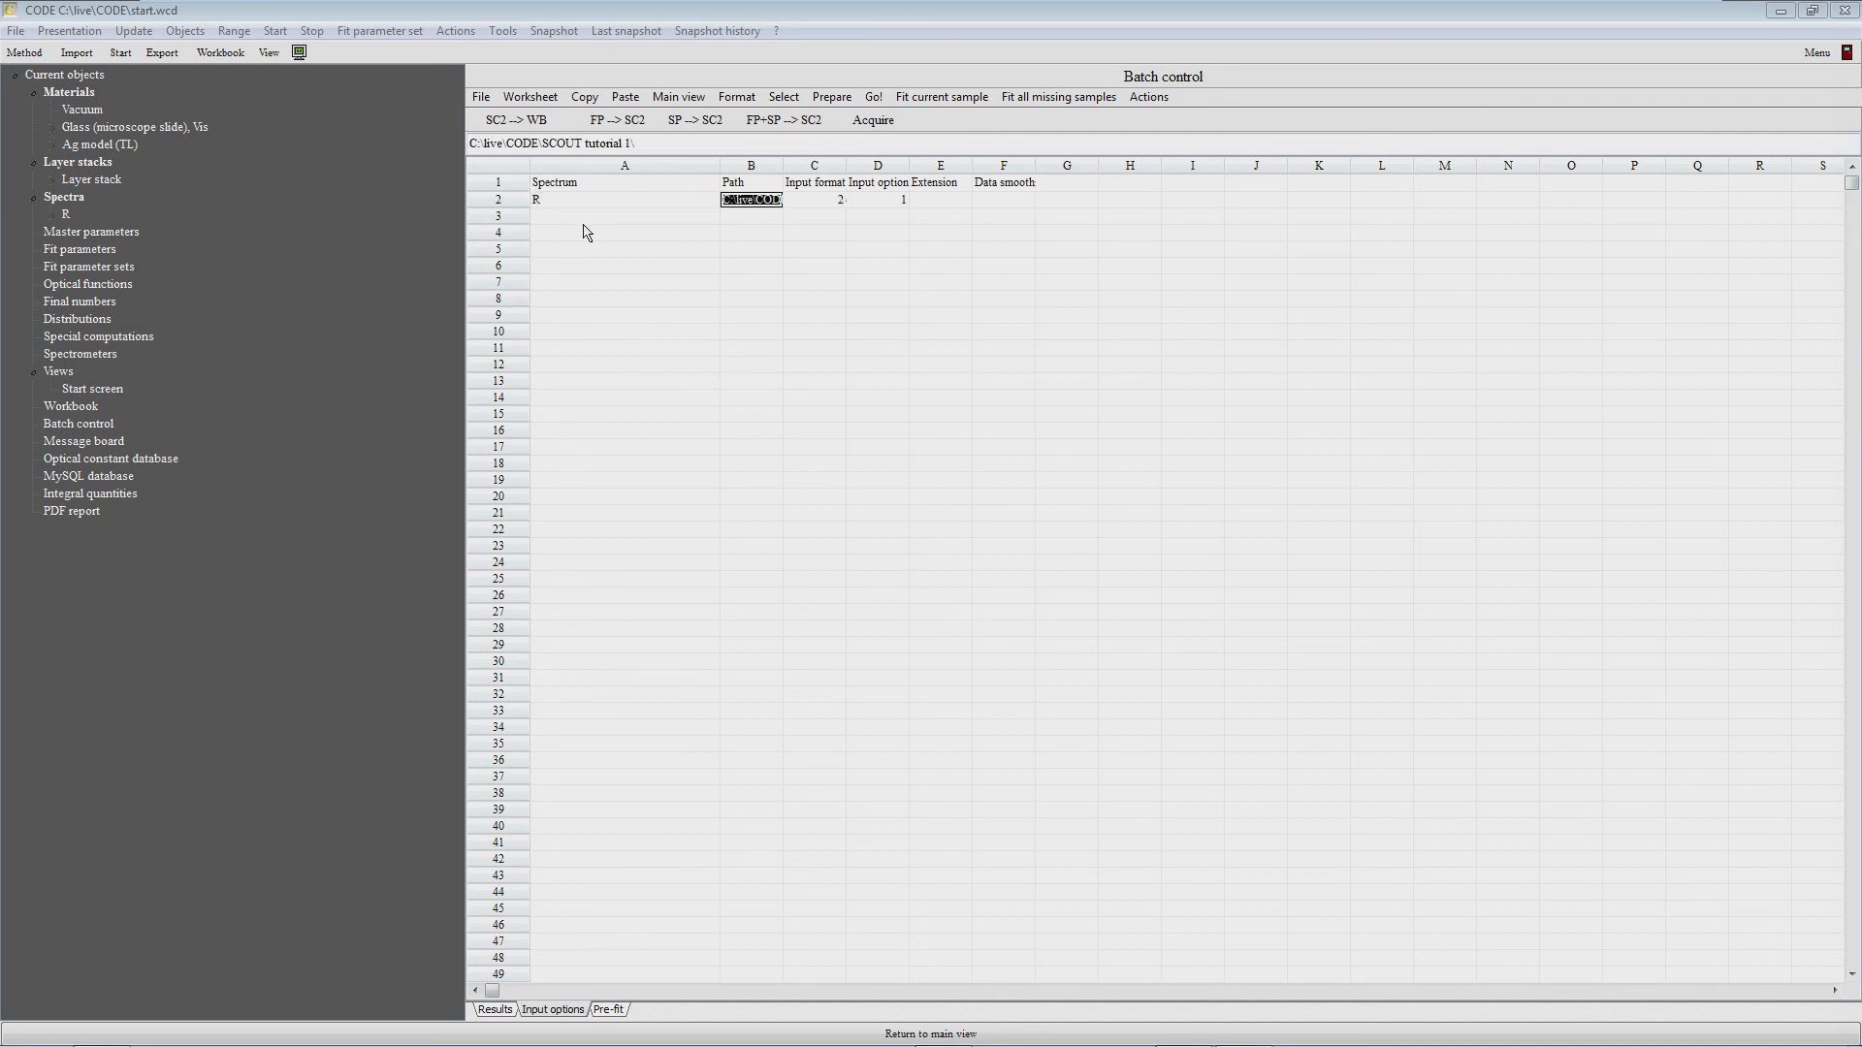
key("Up")
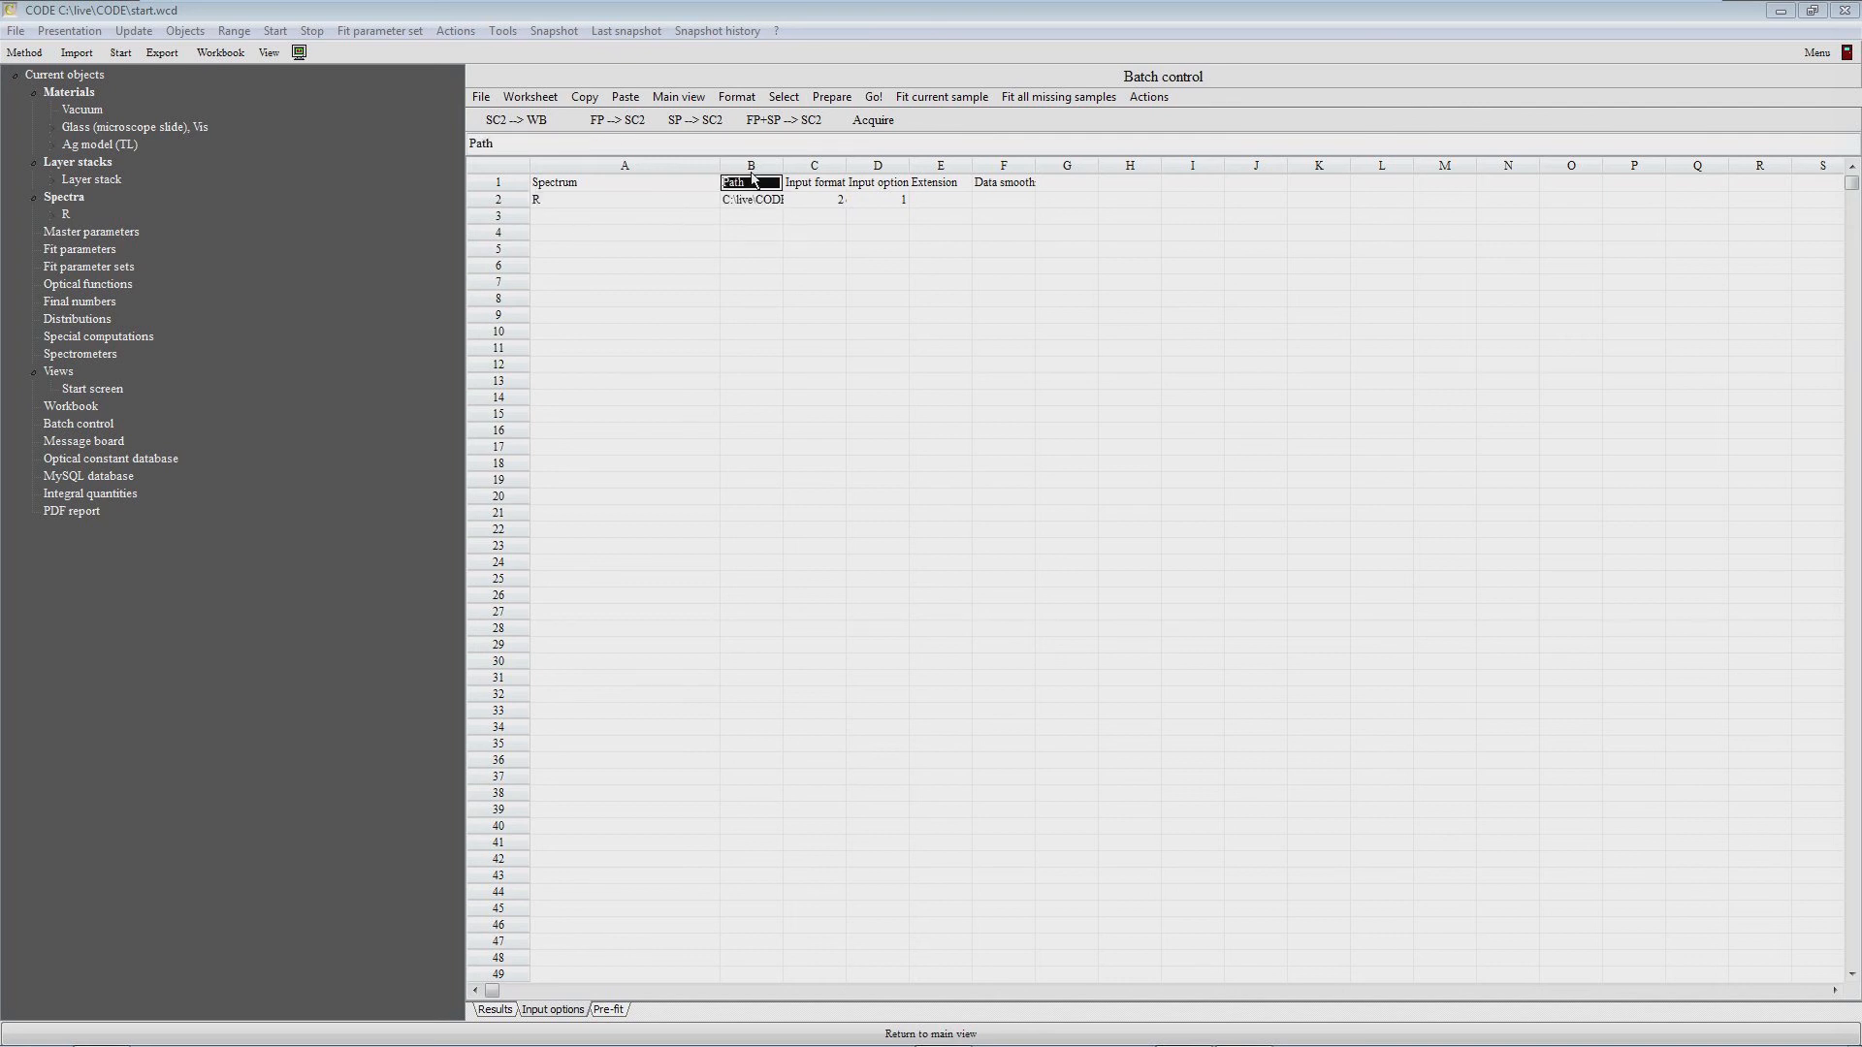
left_click_drag(783, 167, 1039, 206)
left_click(844, 220)
left_click(832, 200)
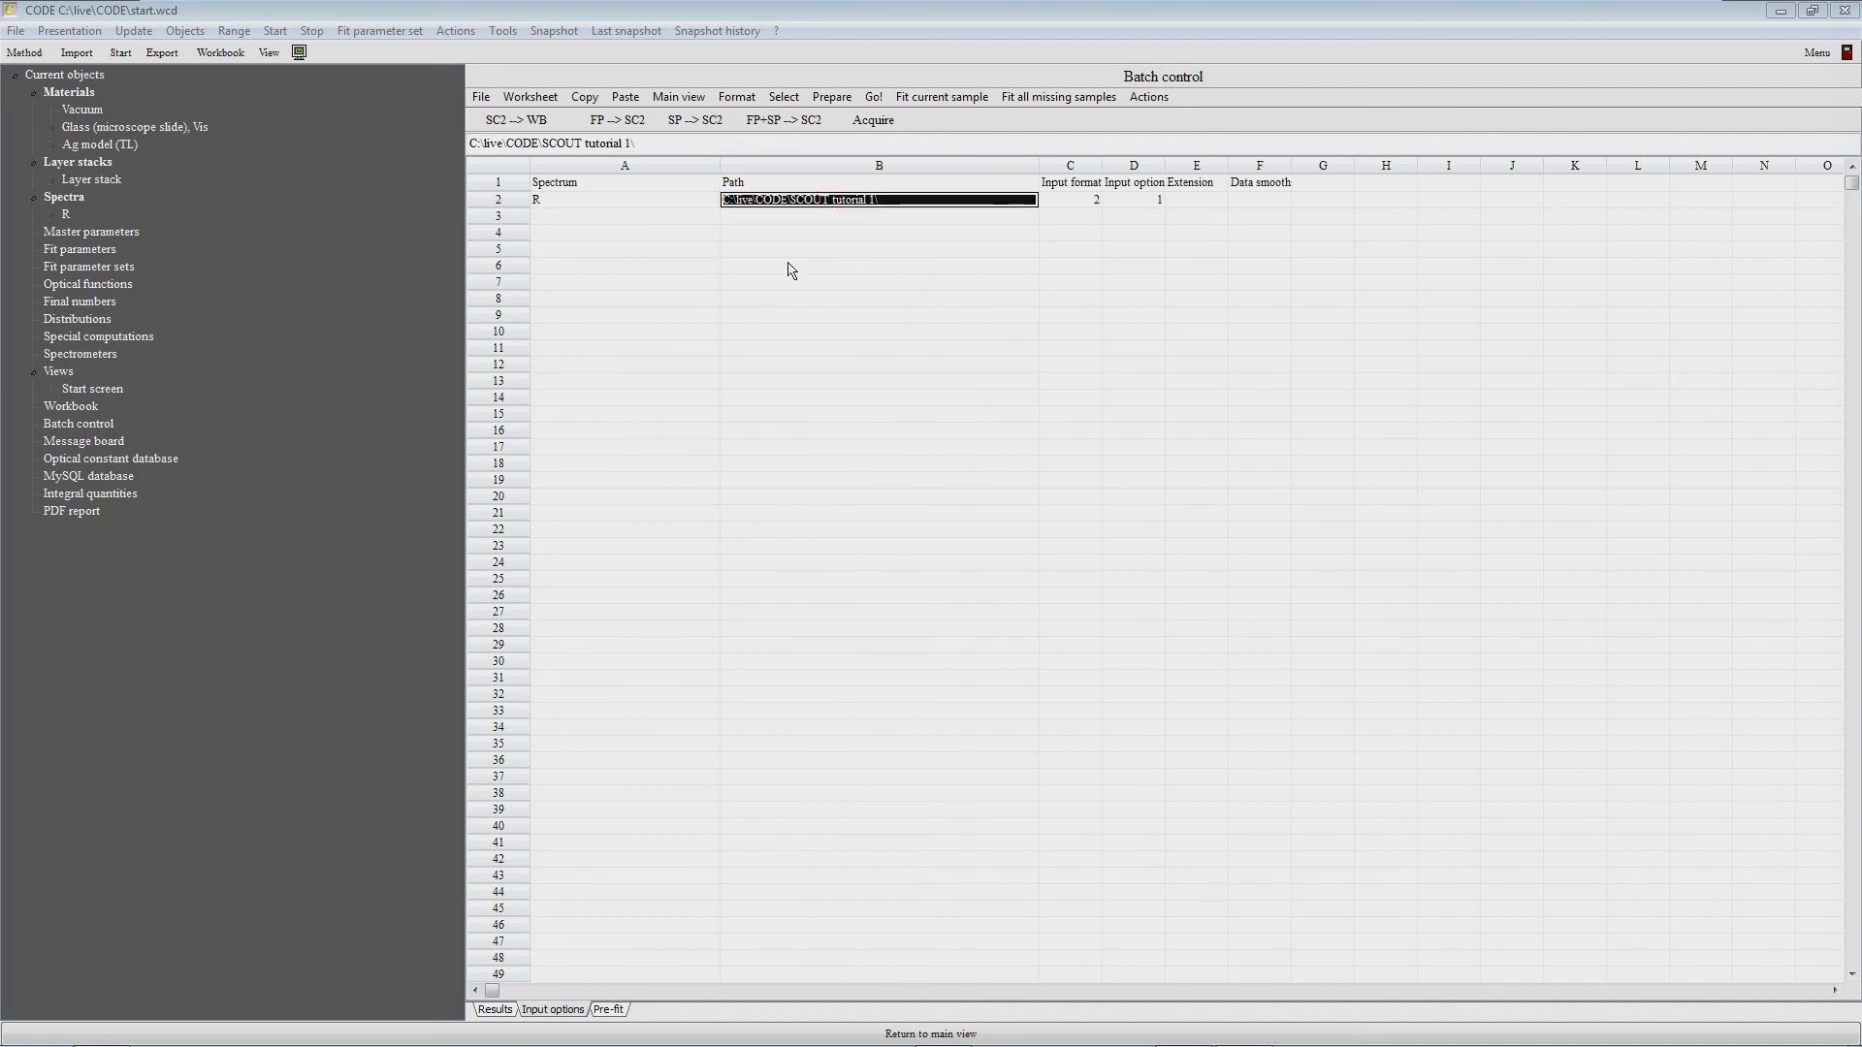
Step: Set the R spectrum's input format to 1 in the batch input options
key("Right")
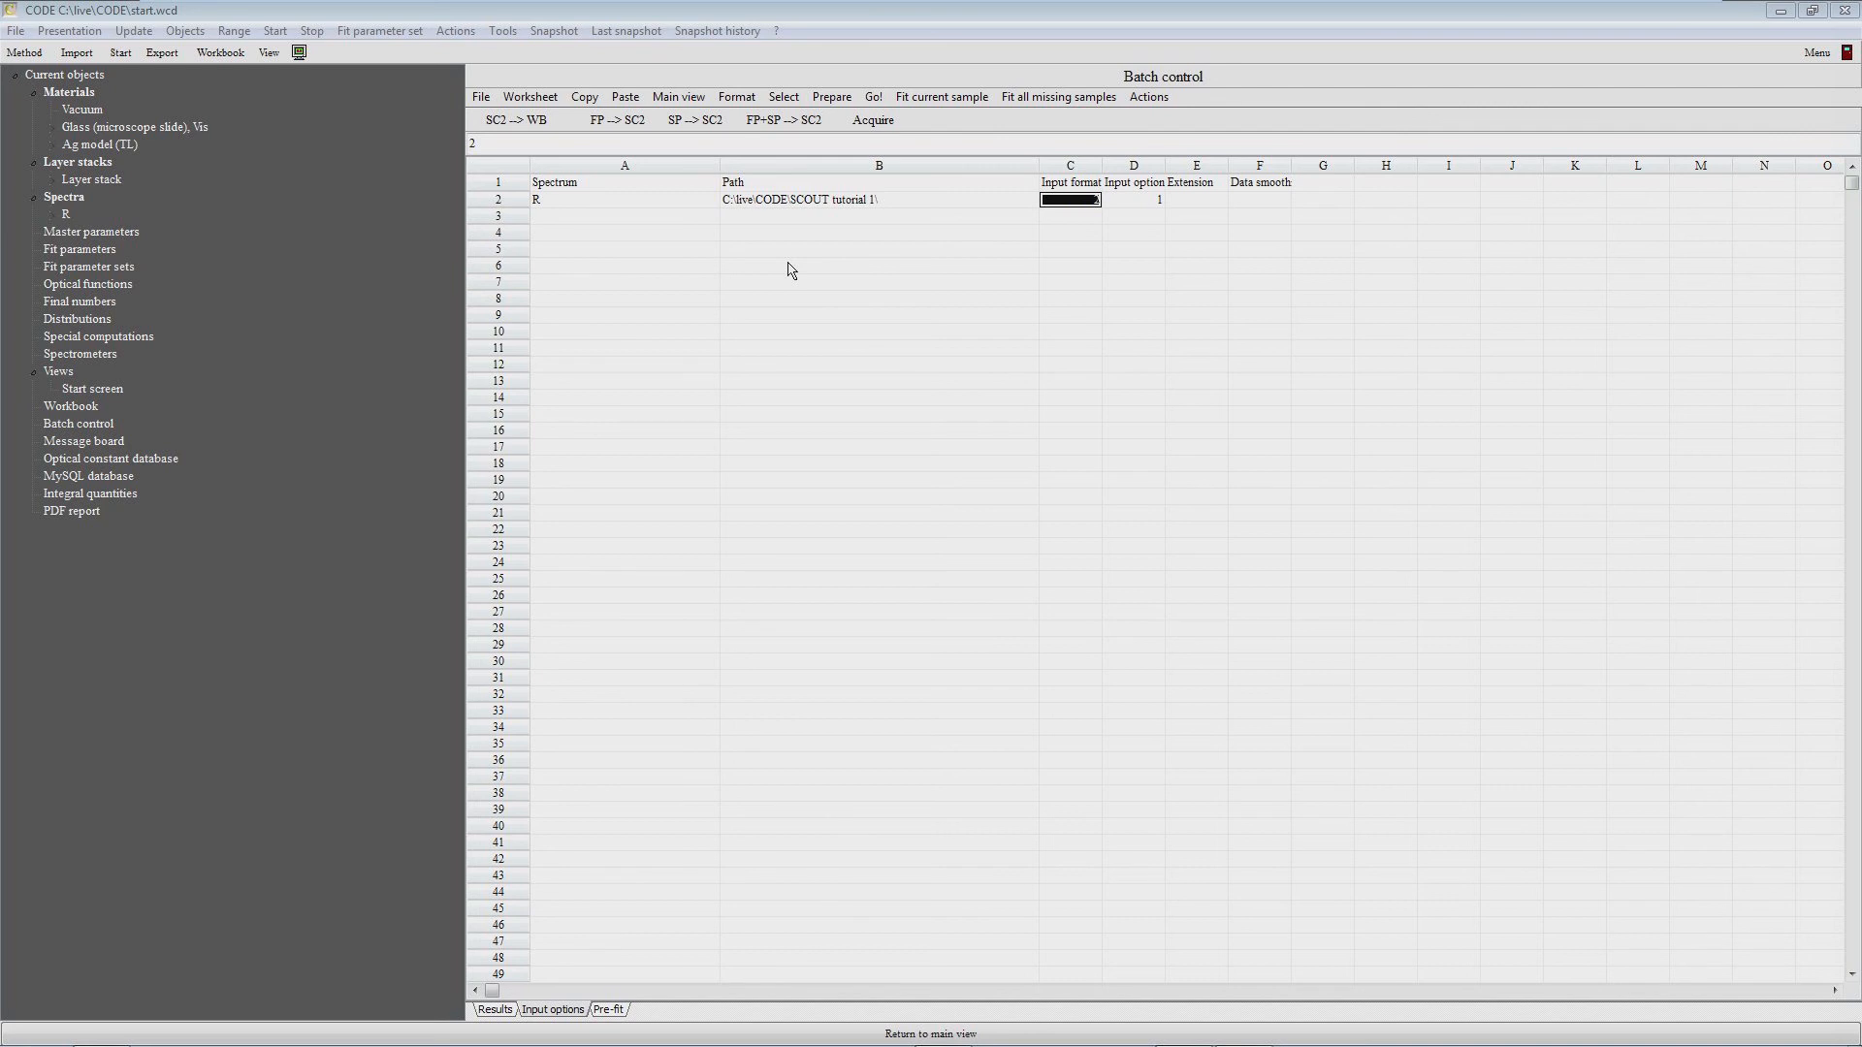
type("1")
key("Return")
key("Down")
key("Up")
Step: Look through the file formats offered for importing R data and cancel the import without loading a file
left_click(69, 53)
key("Return")
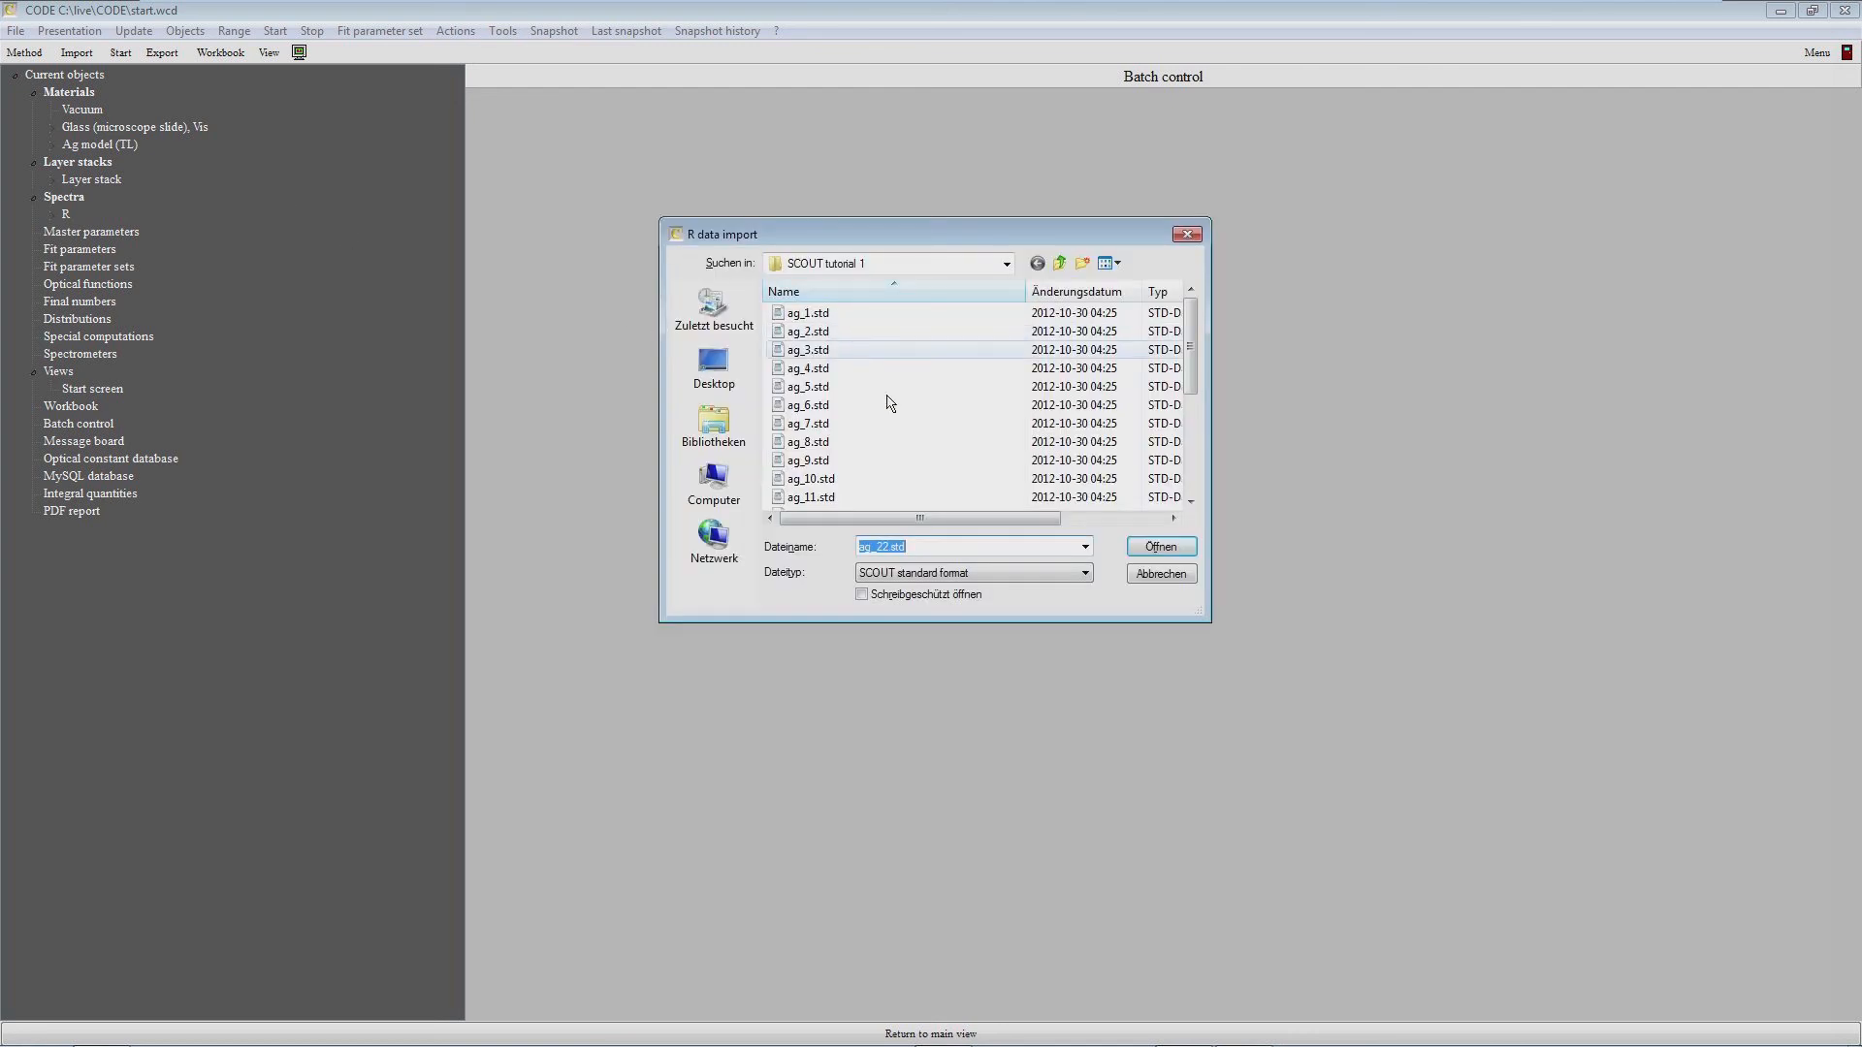
left_click(940, 575)
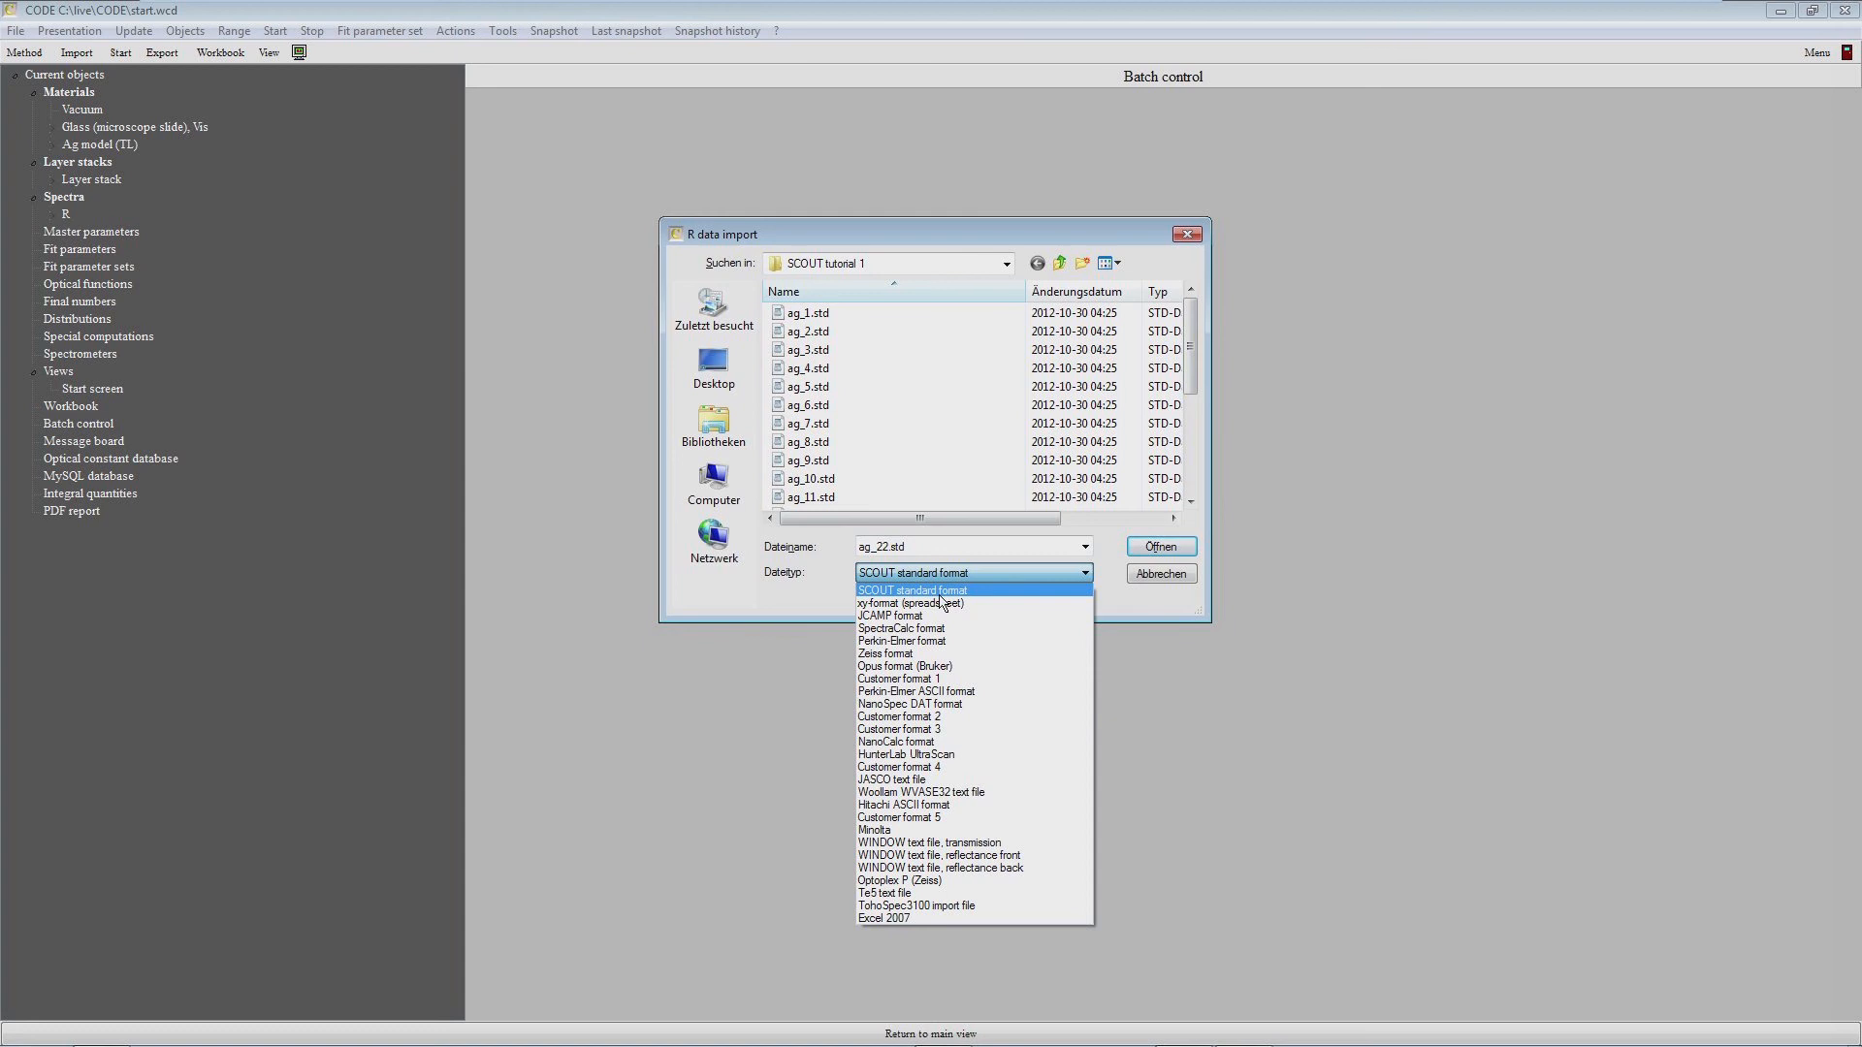
key("Down")
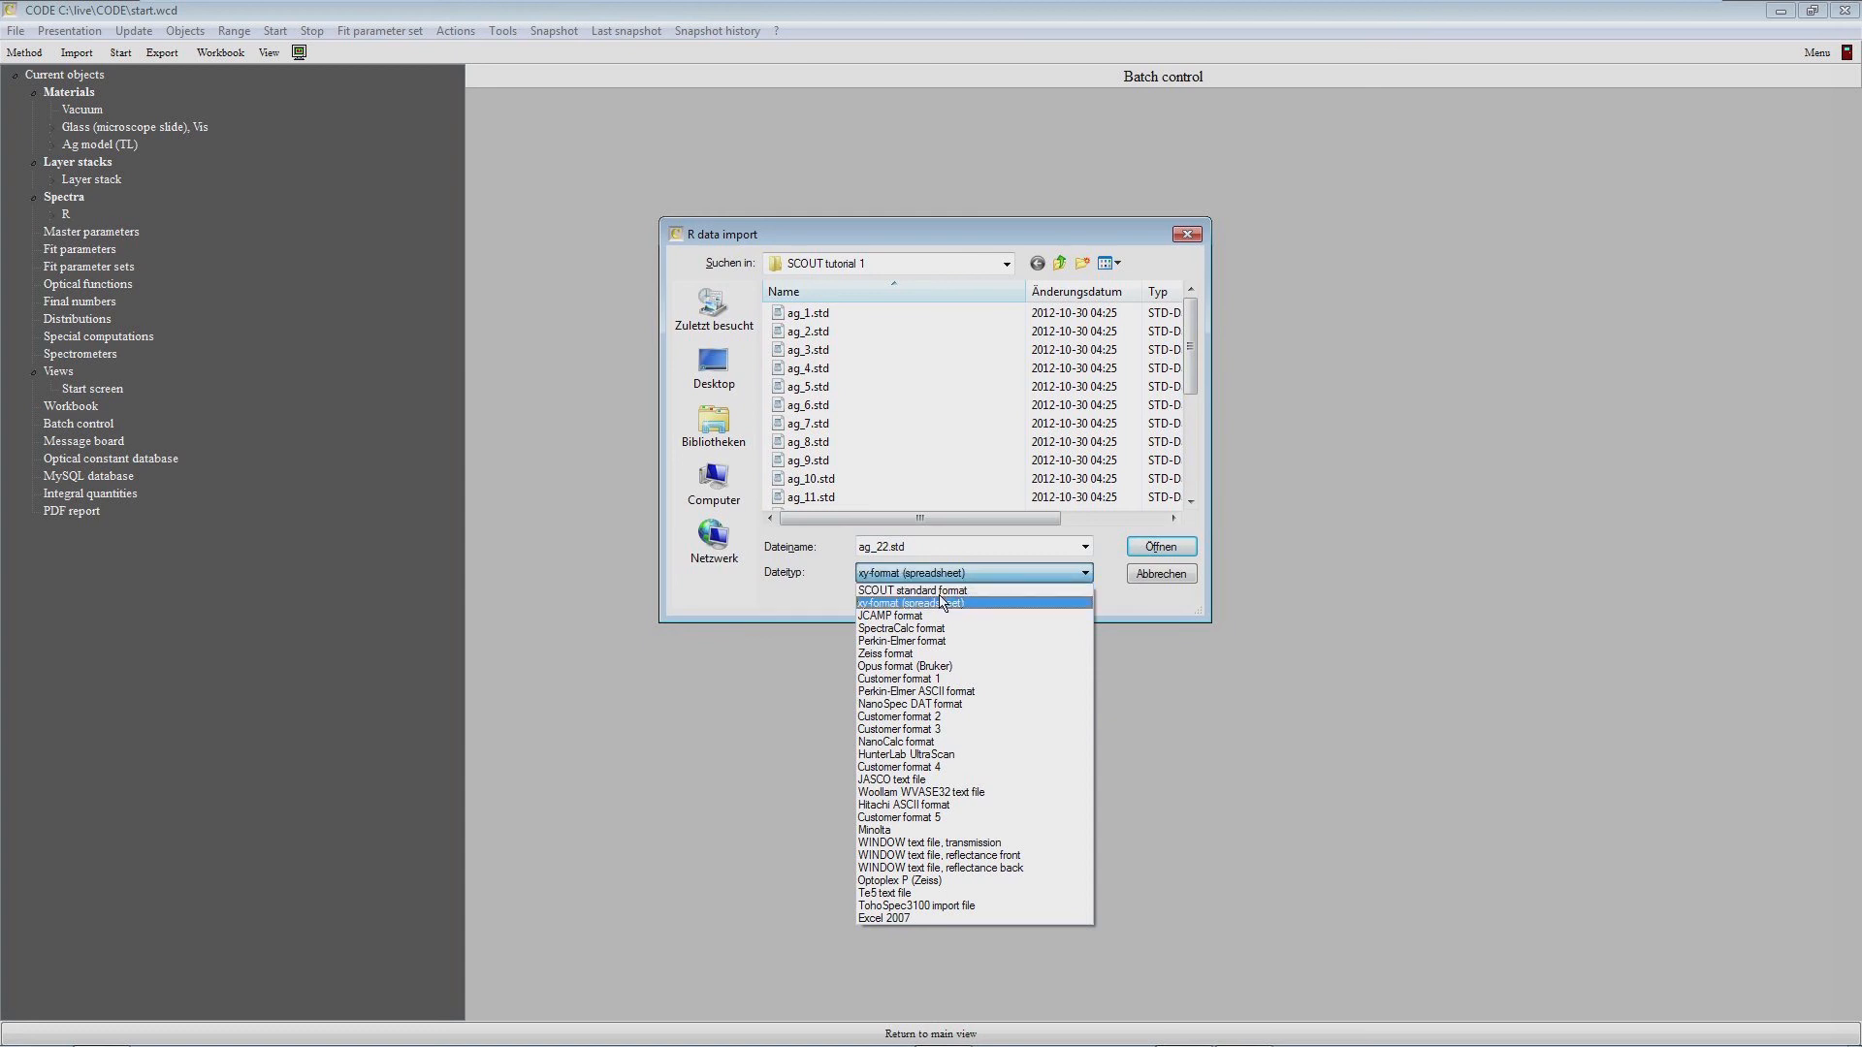
key("Down")
key("Down")
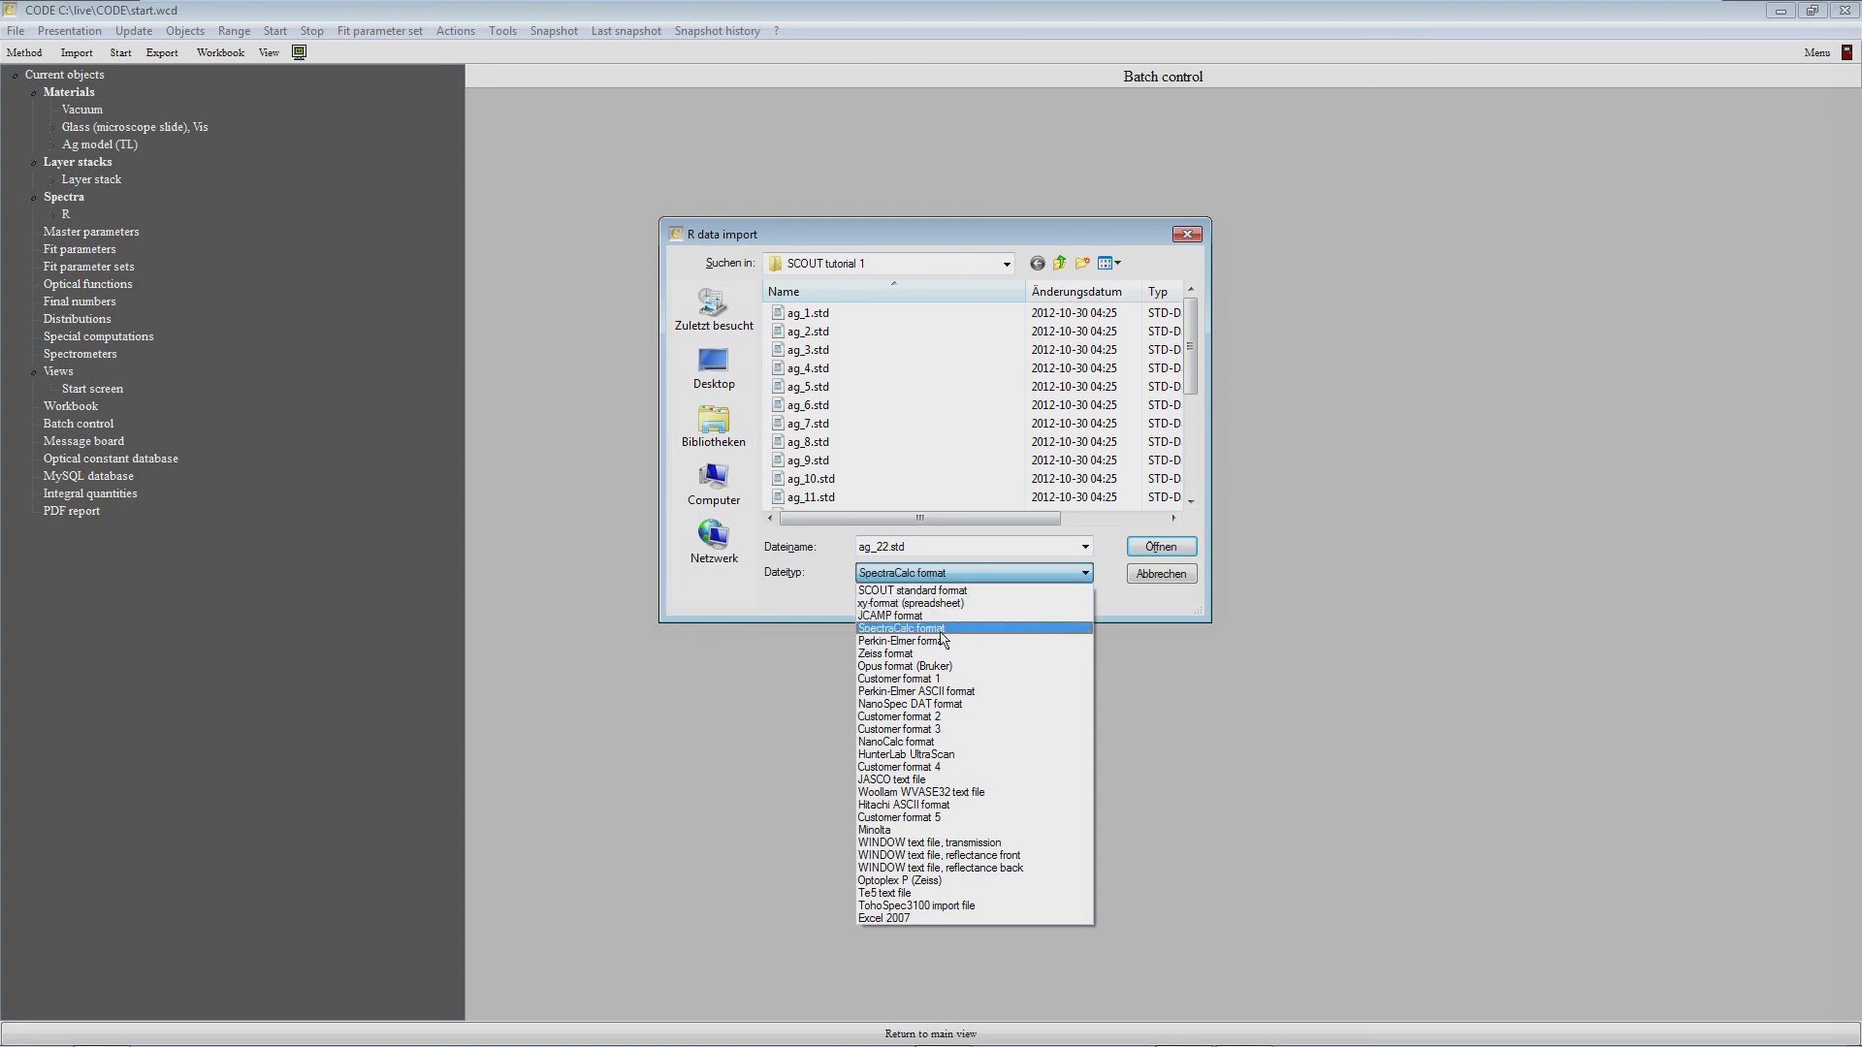
key("Down")
key("Down")
key("Down")
key("Down")
key("Down")
key("Down")
key("Down")
key("Down")
key("Down")
key("Down")
key("Down")
key("Down")
key("Down")
key("Down")
key("Down")
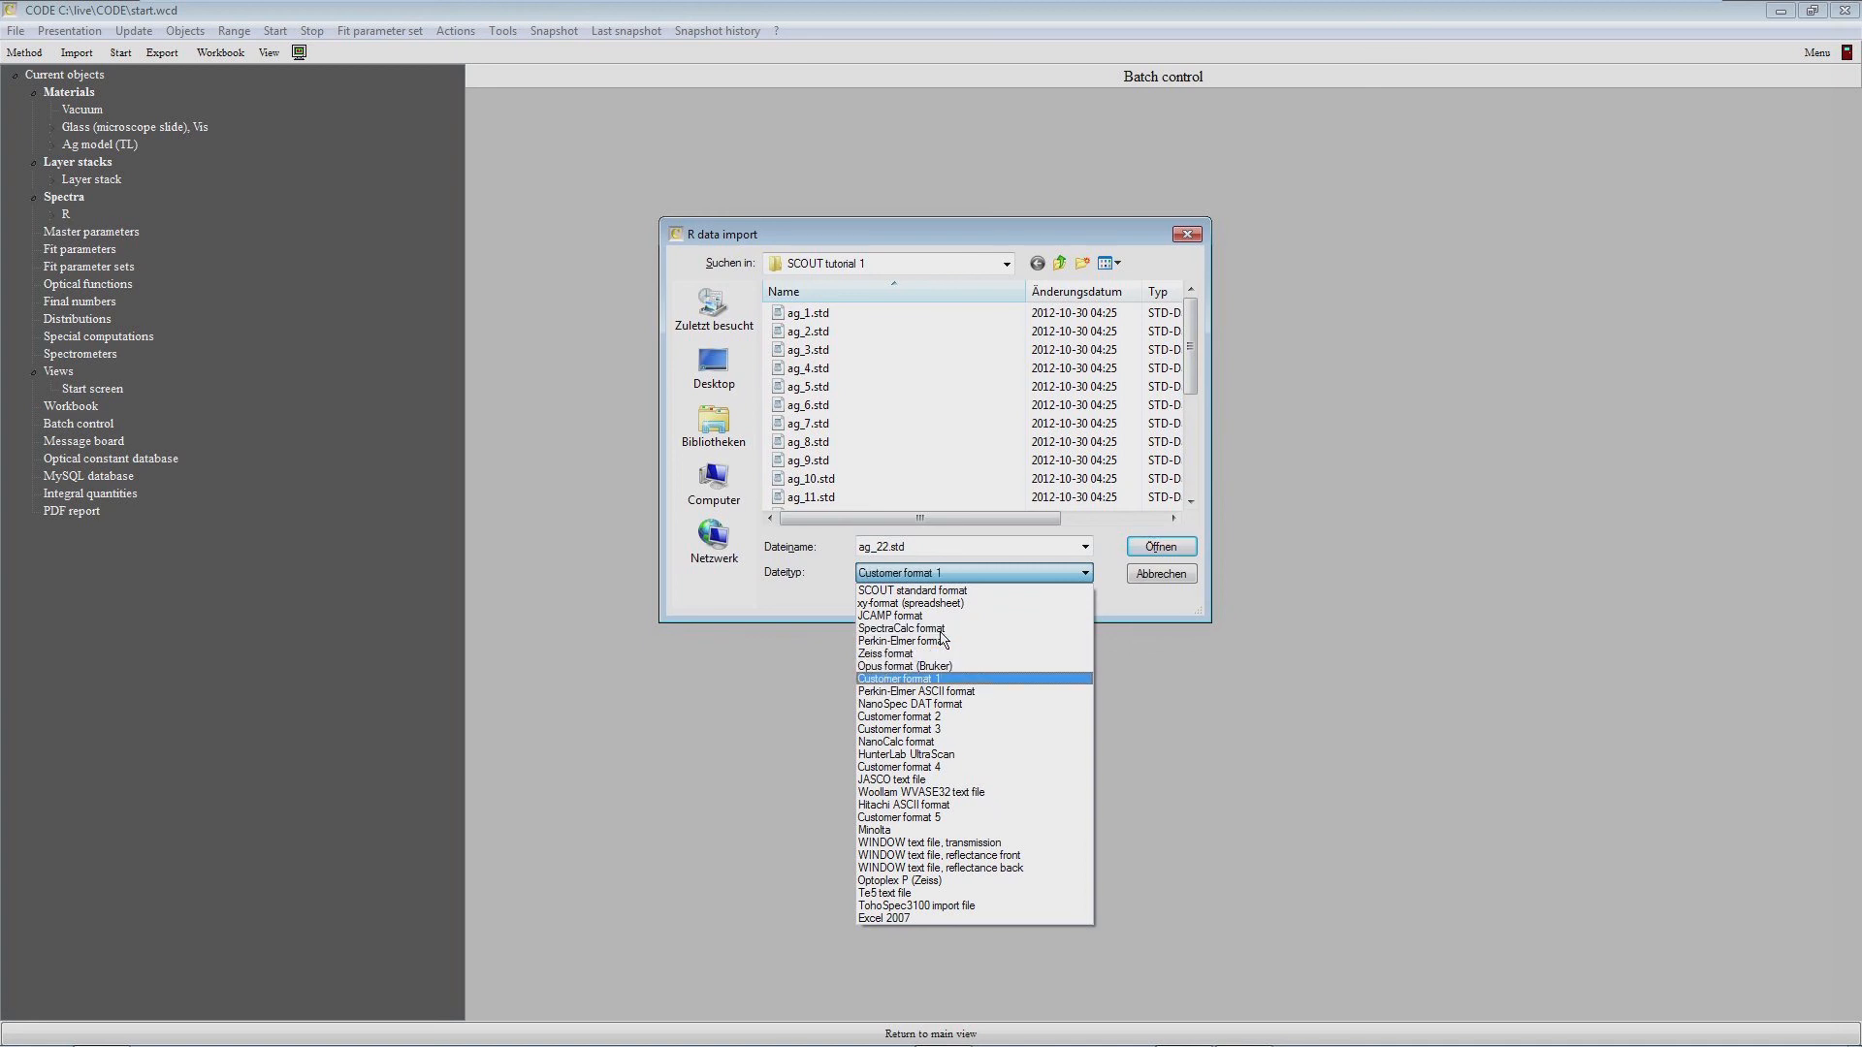
key("Down")
key("Down")
key("Down")
key("Up")
key("Up")
key("Up")
key("Up")
key("Up")
key("Up")
key("Up")
key("Up")
key("Up")
key("Up")
key("Up")
key("Up")
key("Up")
key("Up")
key("Up")
key("Up")
key("Up")
key("Up")
key("Up")
key("Up")
key("Up")
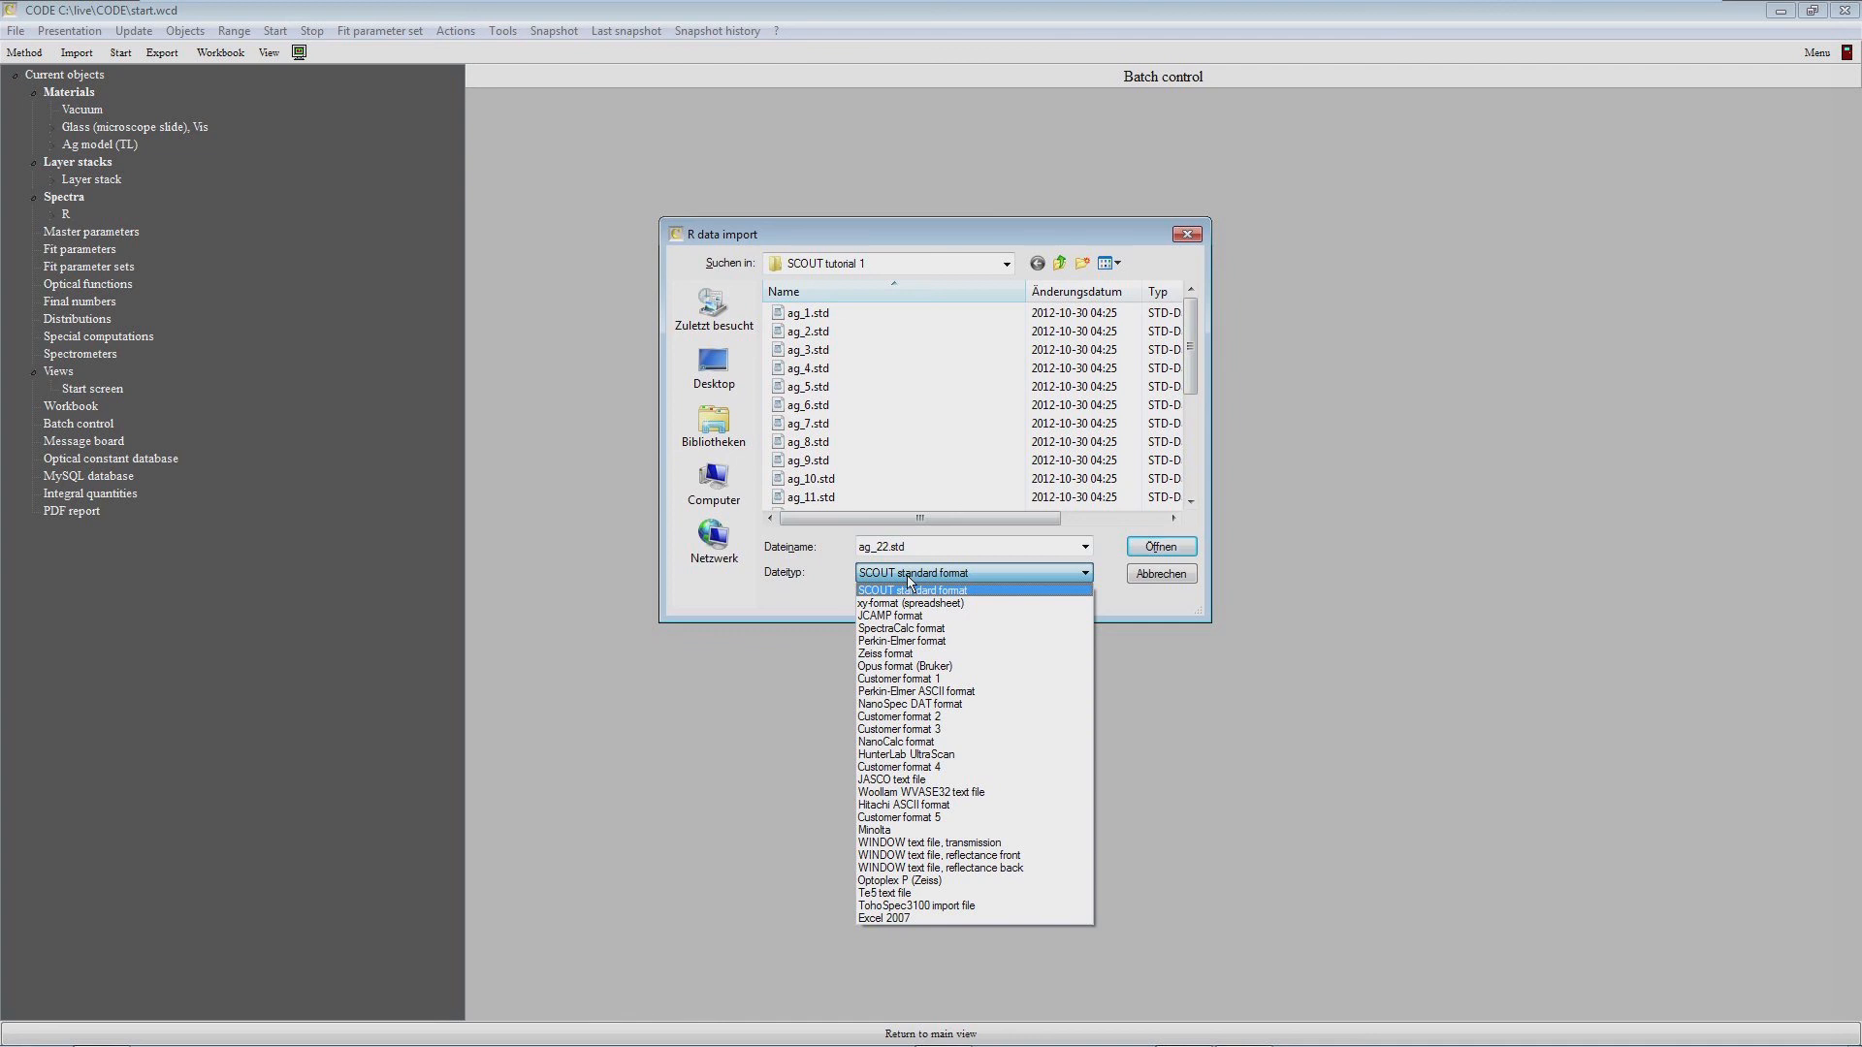
left_click(1168, 580)
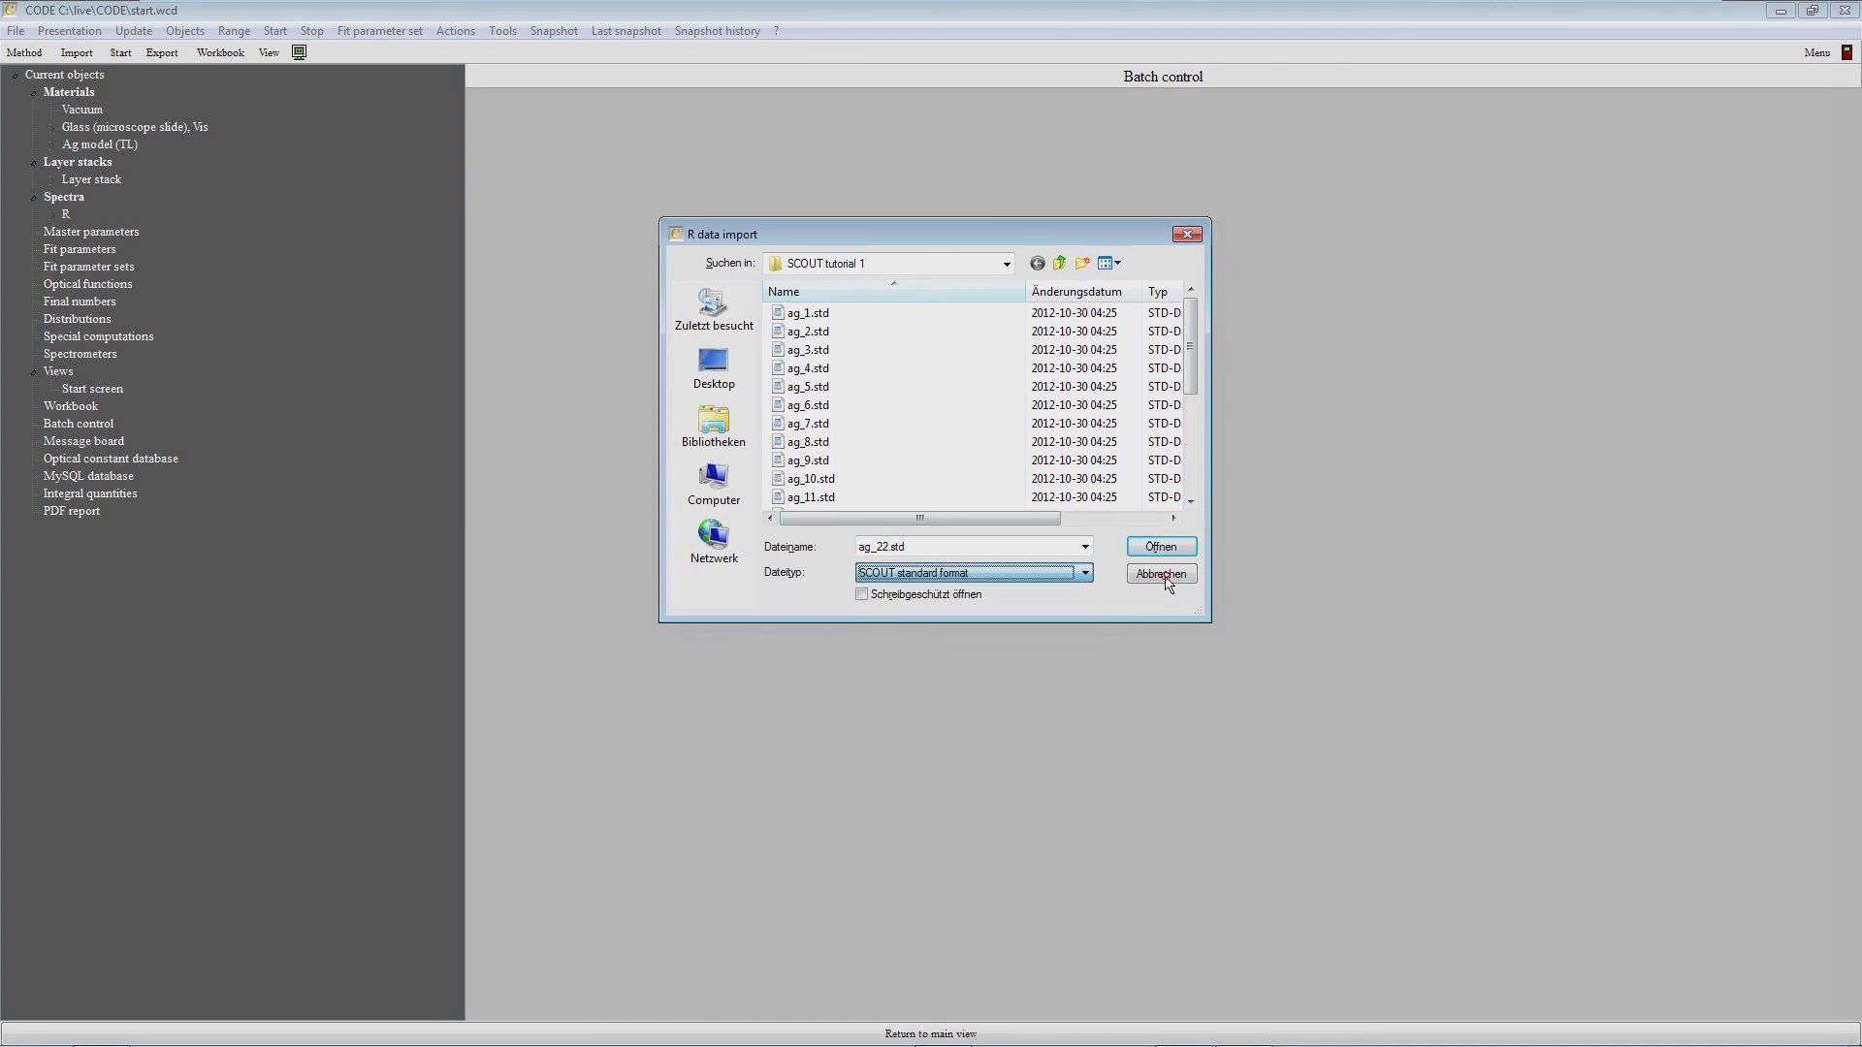
left_click(1162, 574)
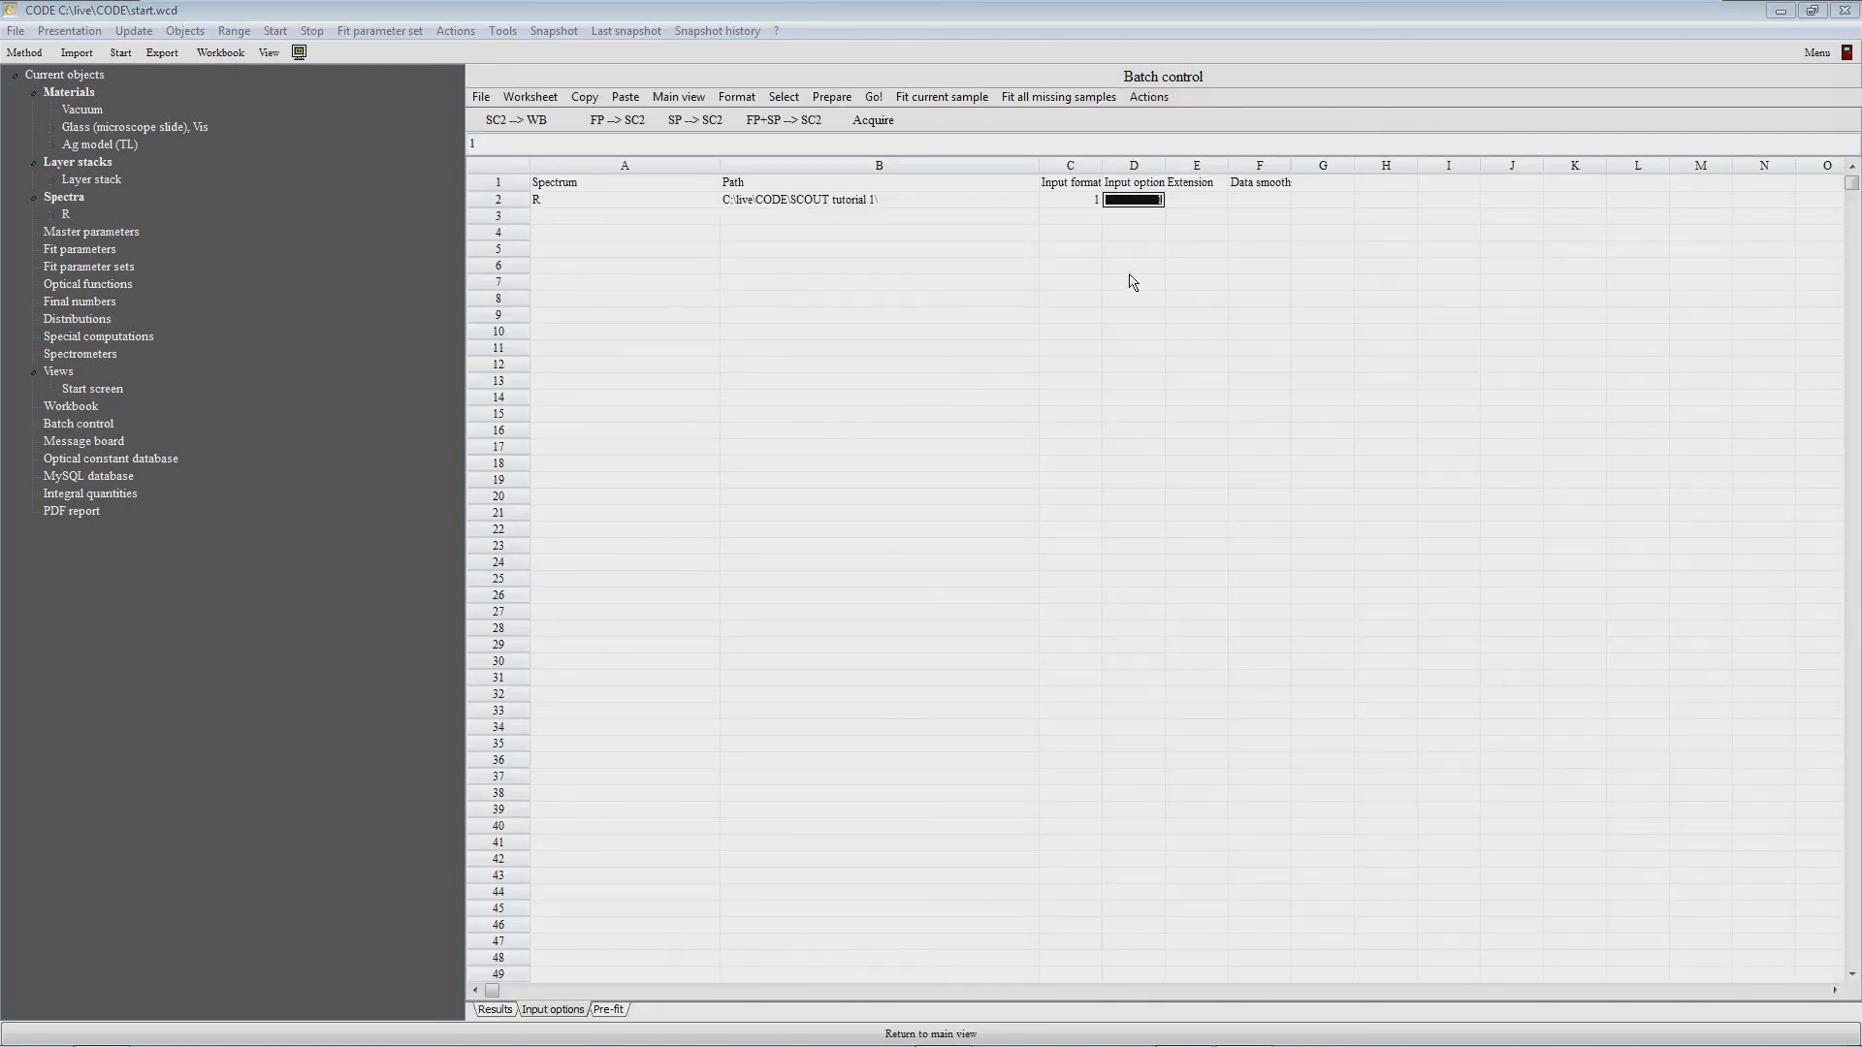
Step: Check the remaining input options of the R spectrum and return to the results sheet
key("Tab")
key("Tab")
key("Tab")
left_click(498, 1009)
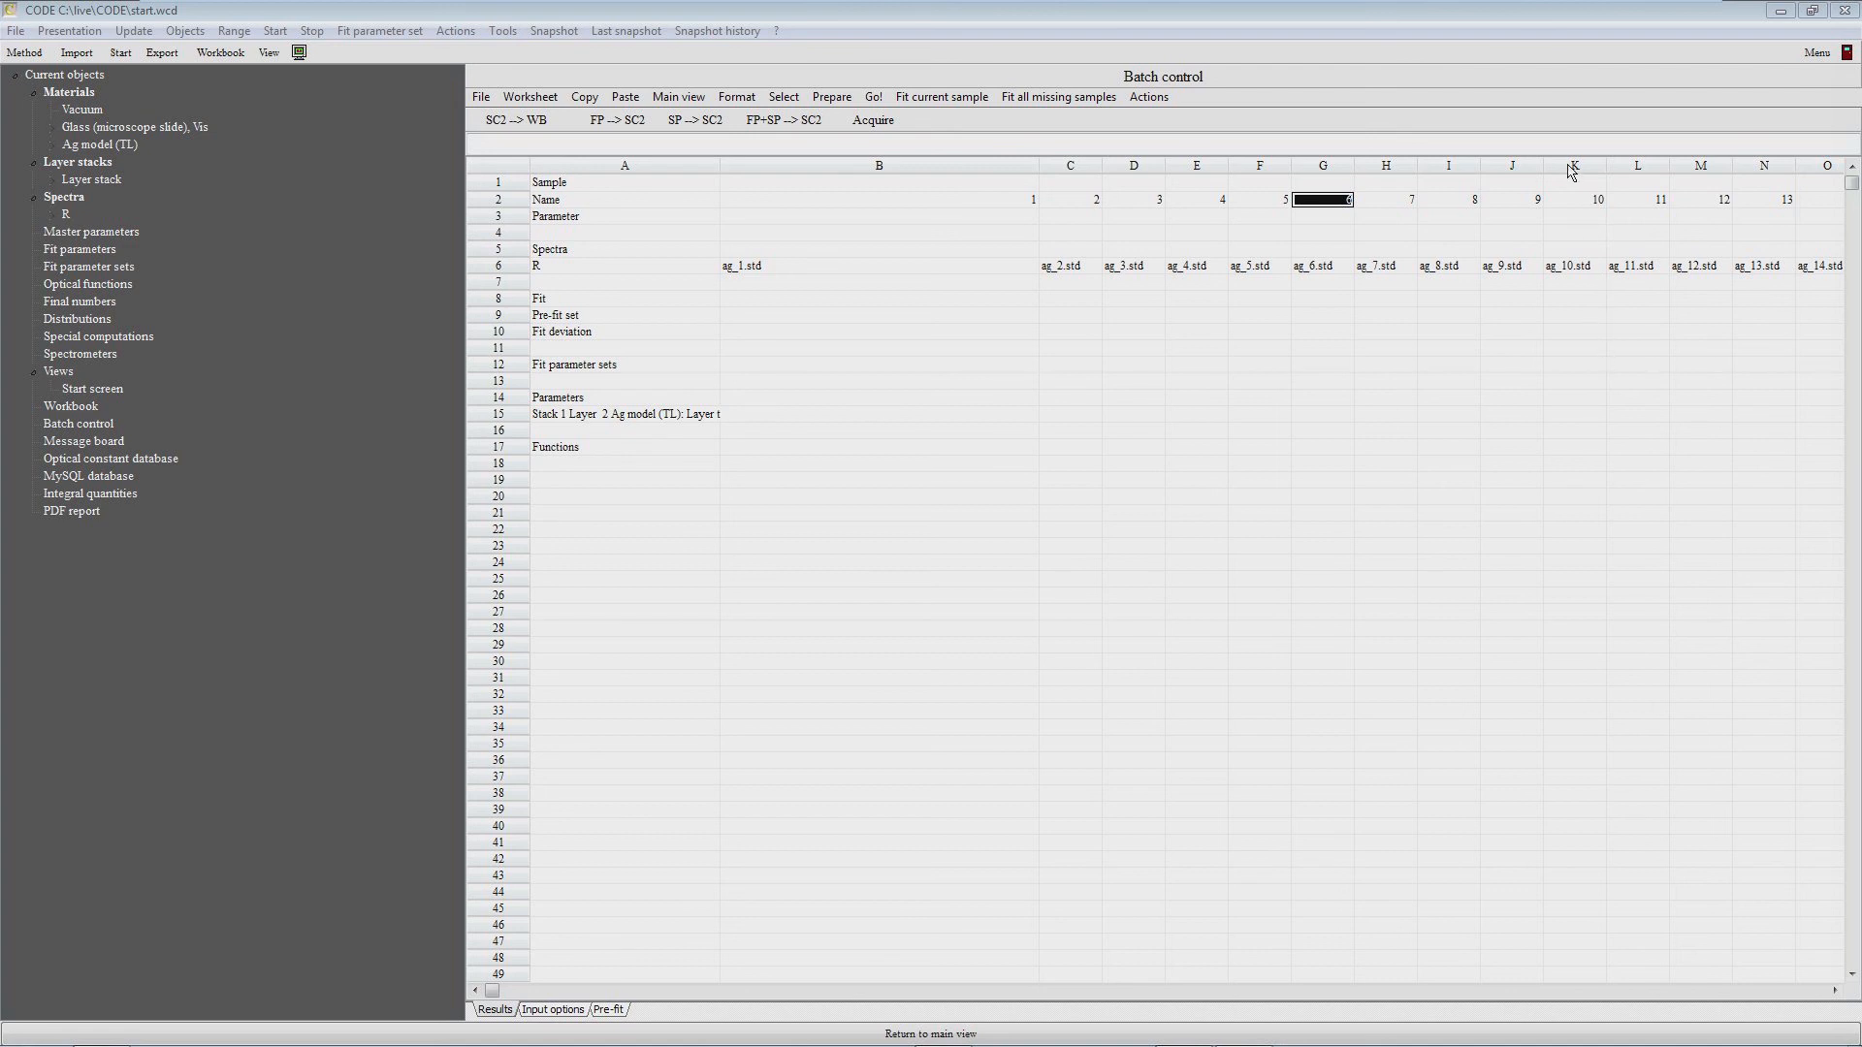
Step: Fit the single samples ag_10.std and ag_13.std one after the other
left_click(1574, 302)
key("Down")
key("Down")
key("Down")
key("Up")
key("Up")
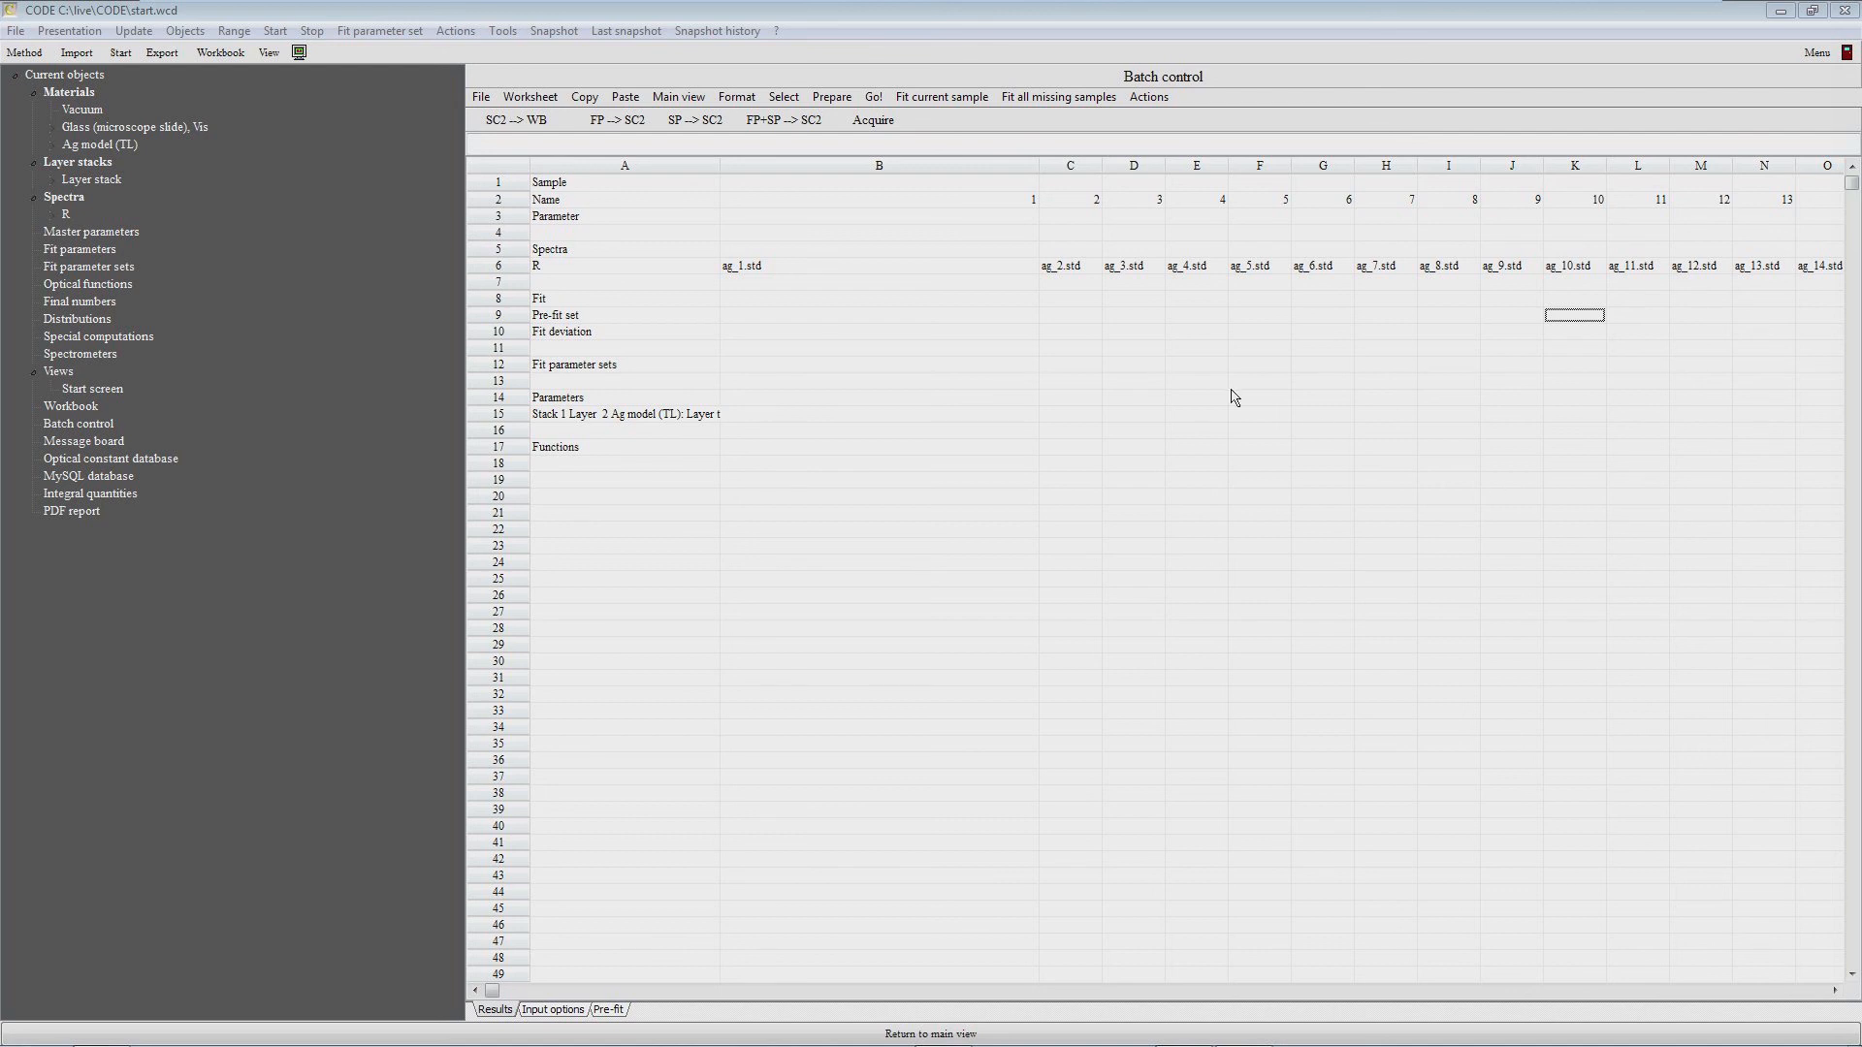
left_click(941, 100)
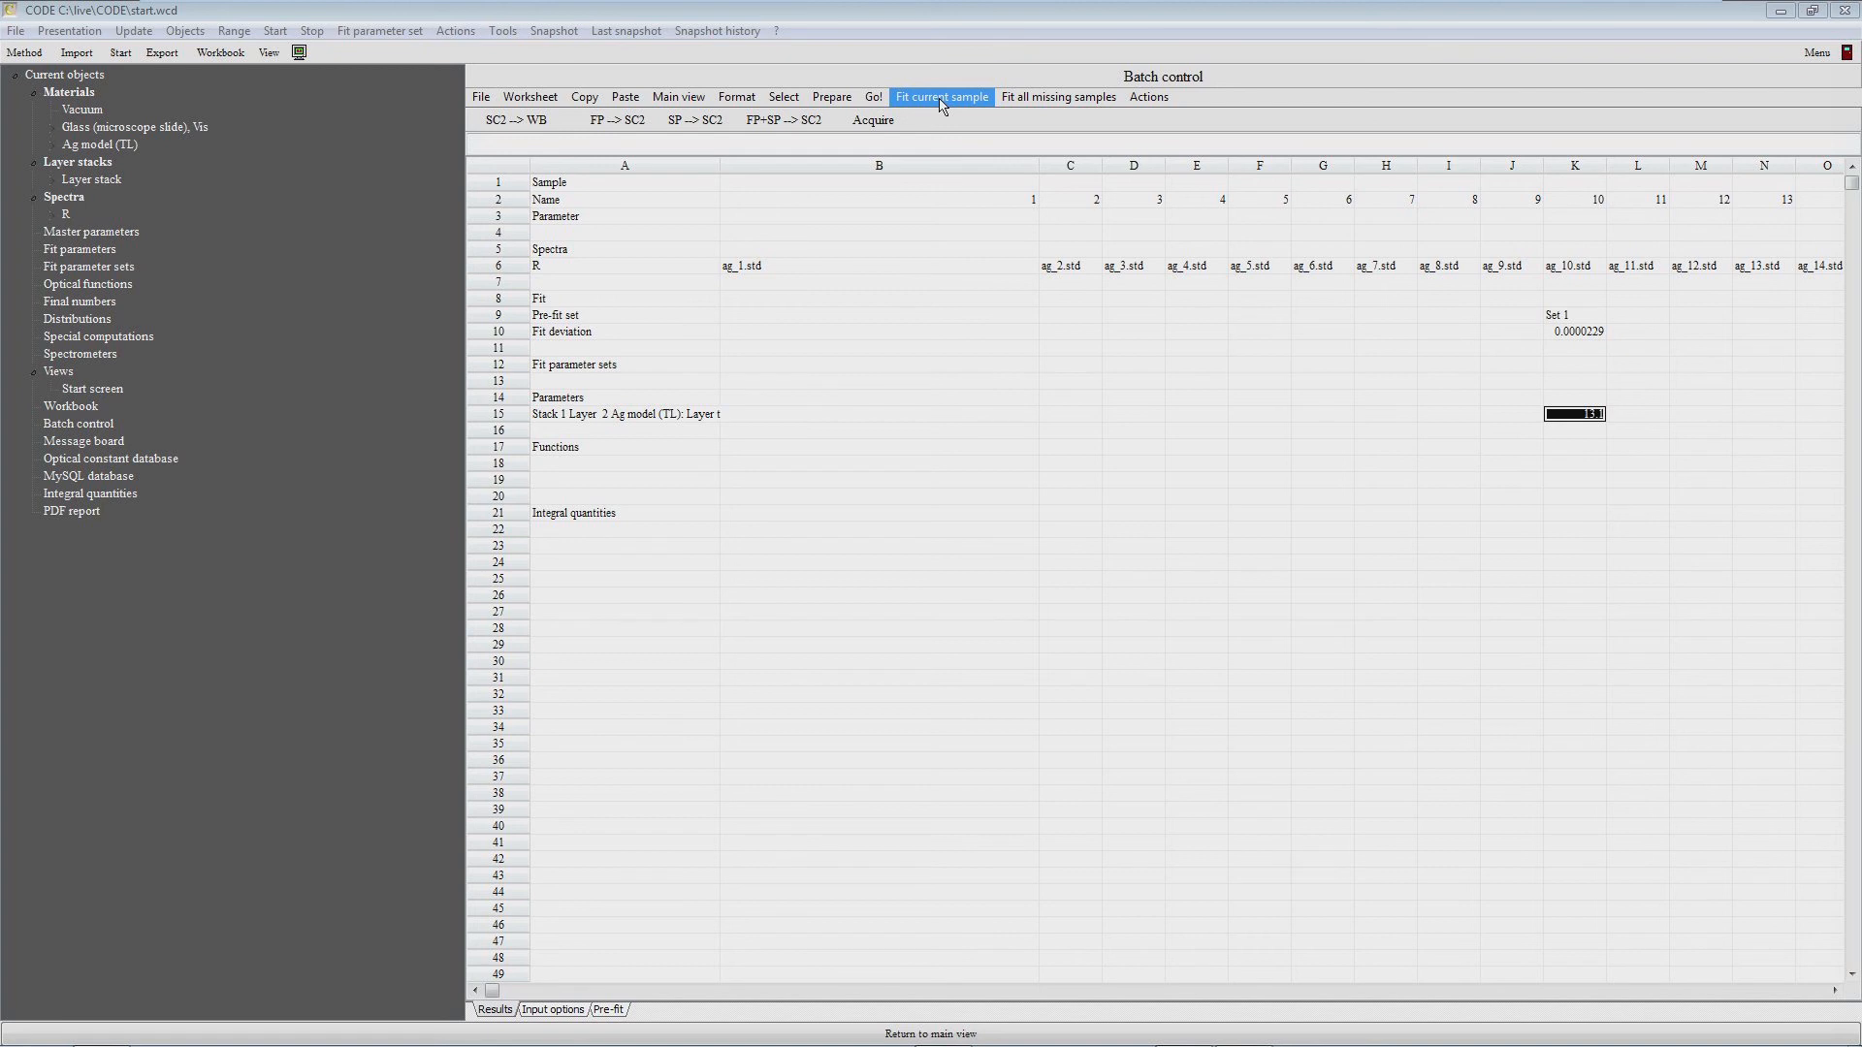
left_click(1765, 350)
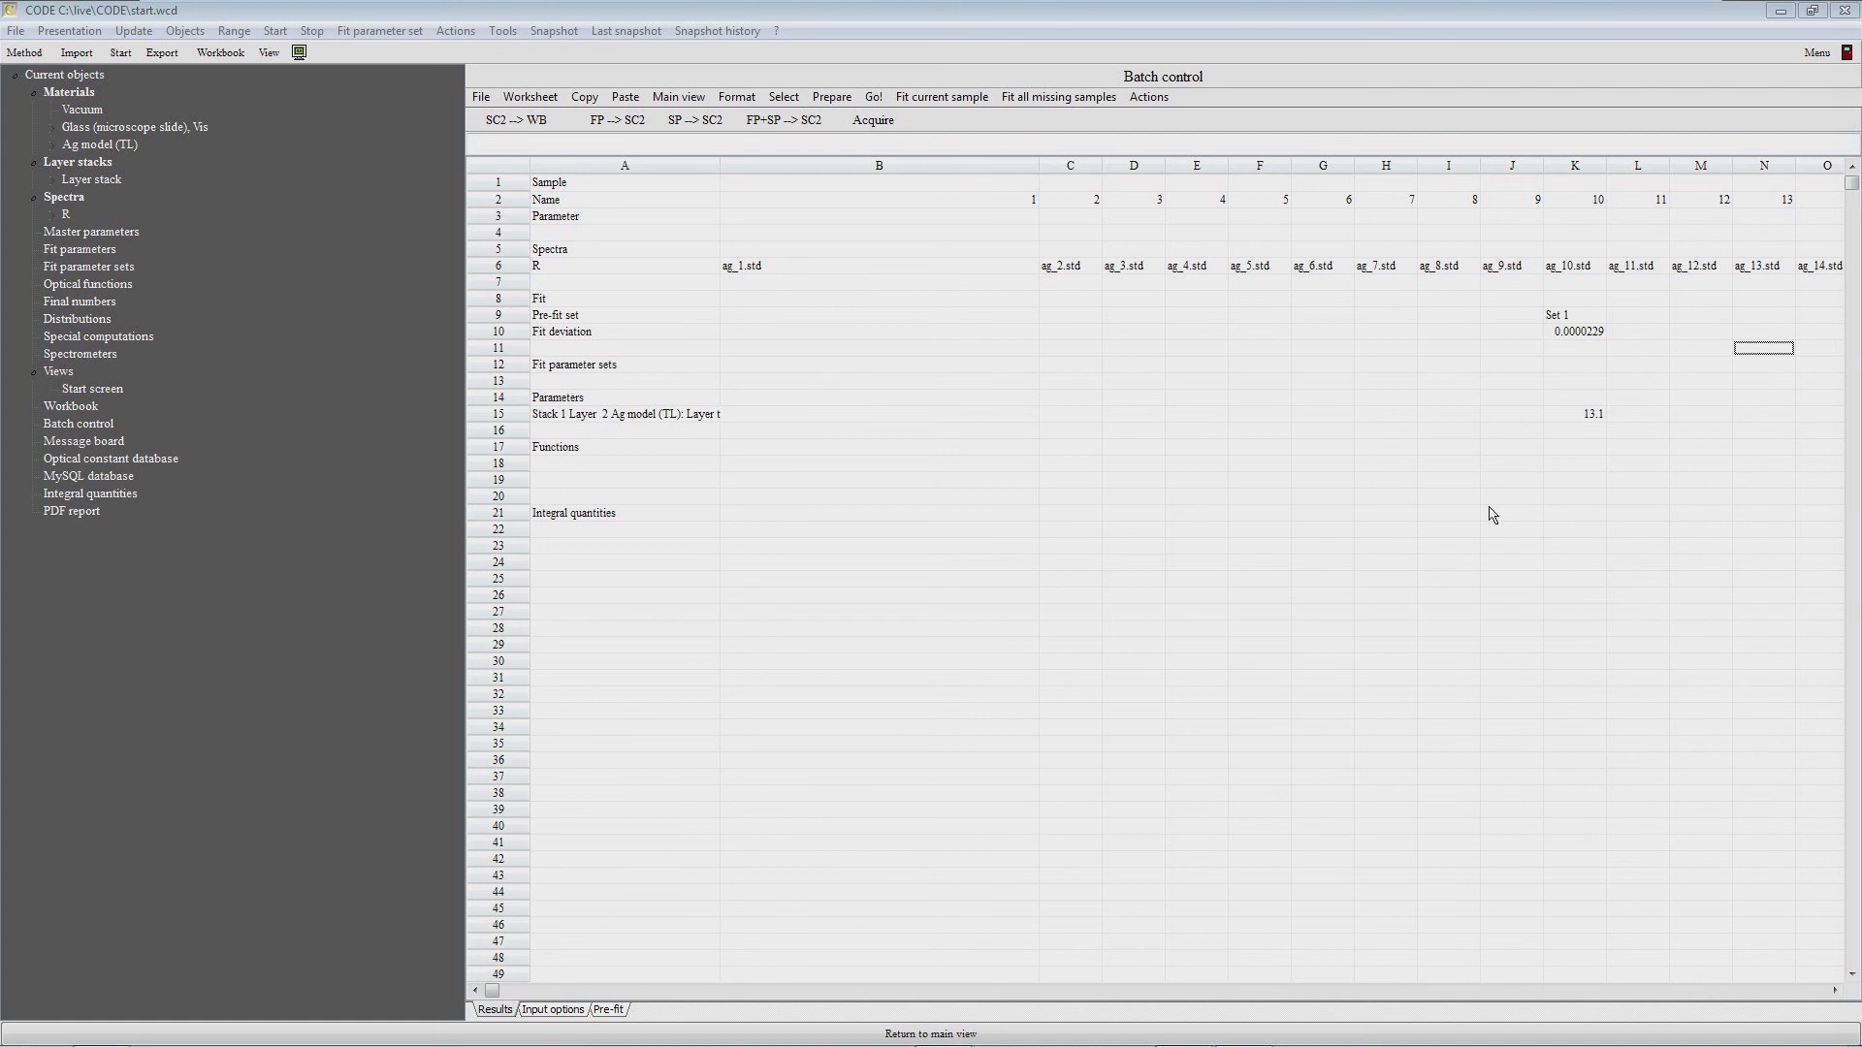
left_click(959, 103)
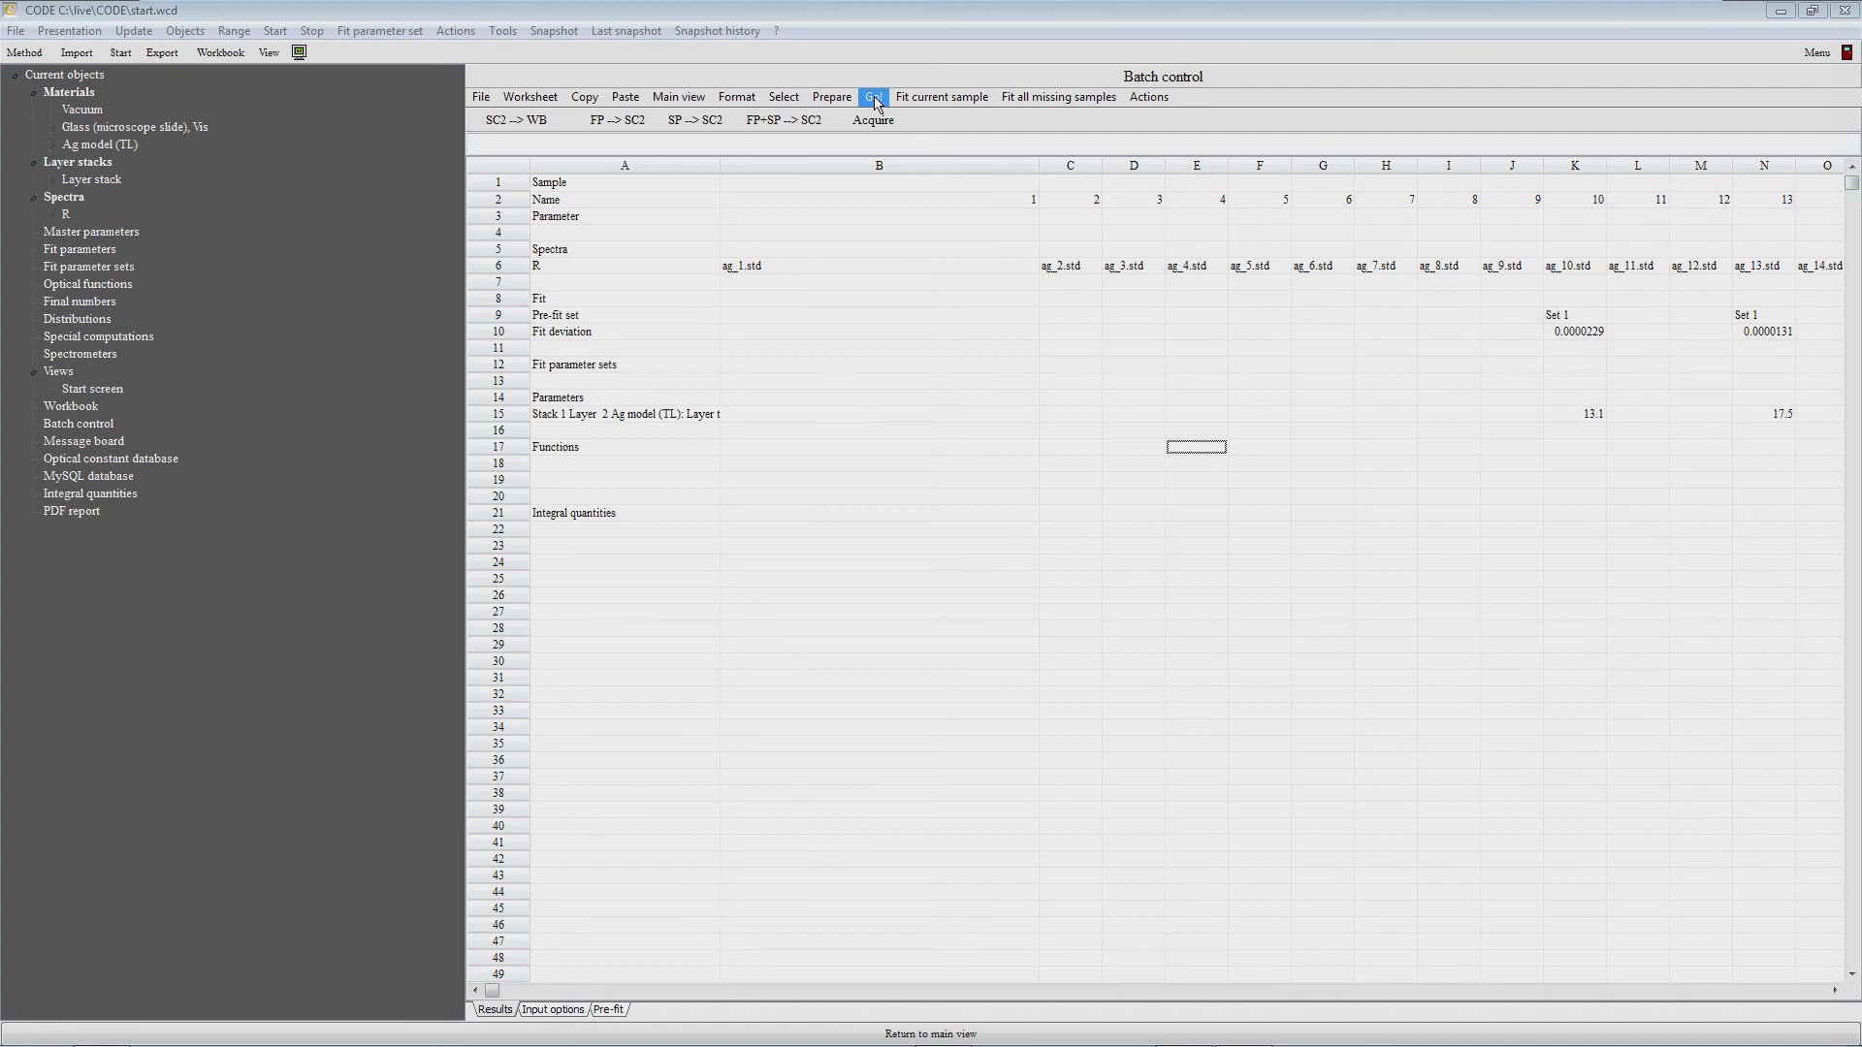
Step: Run the batch fit over all samples and return to the batch control to see the results
left_click(874, 98)
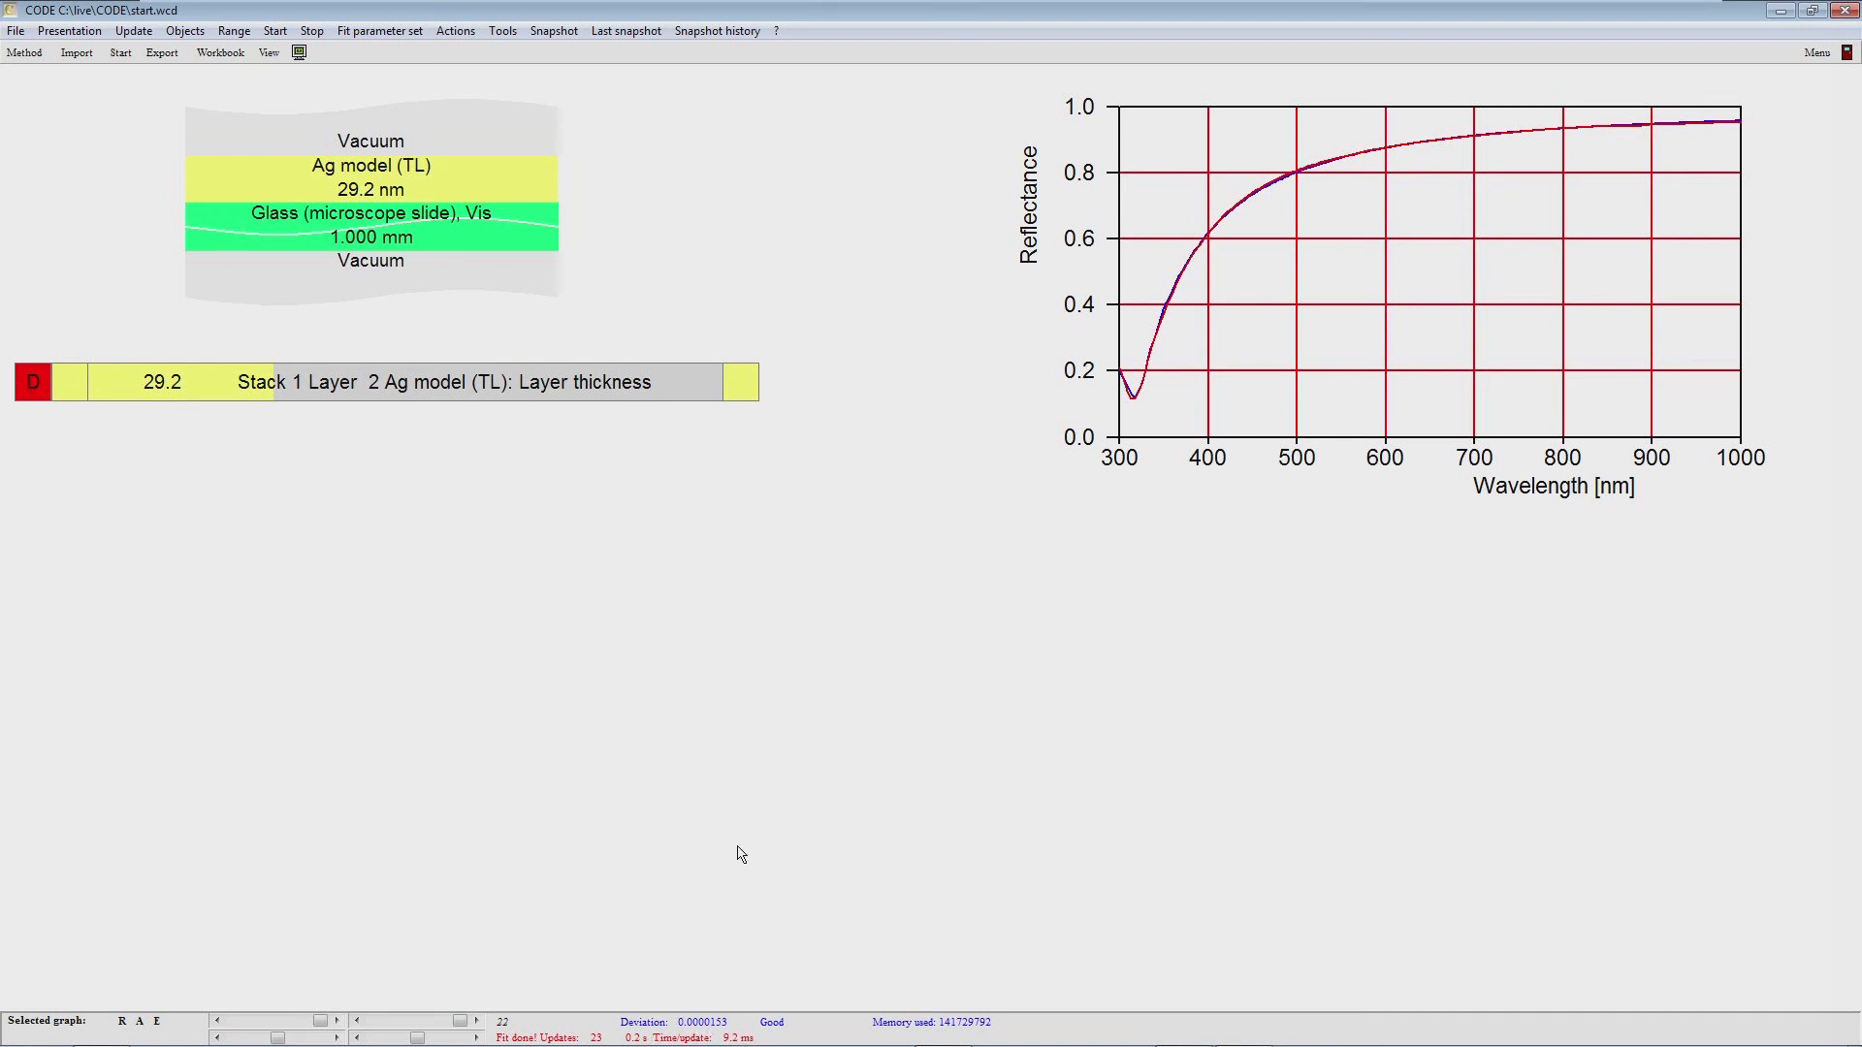
key("F7")
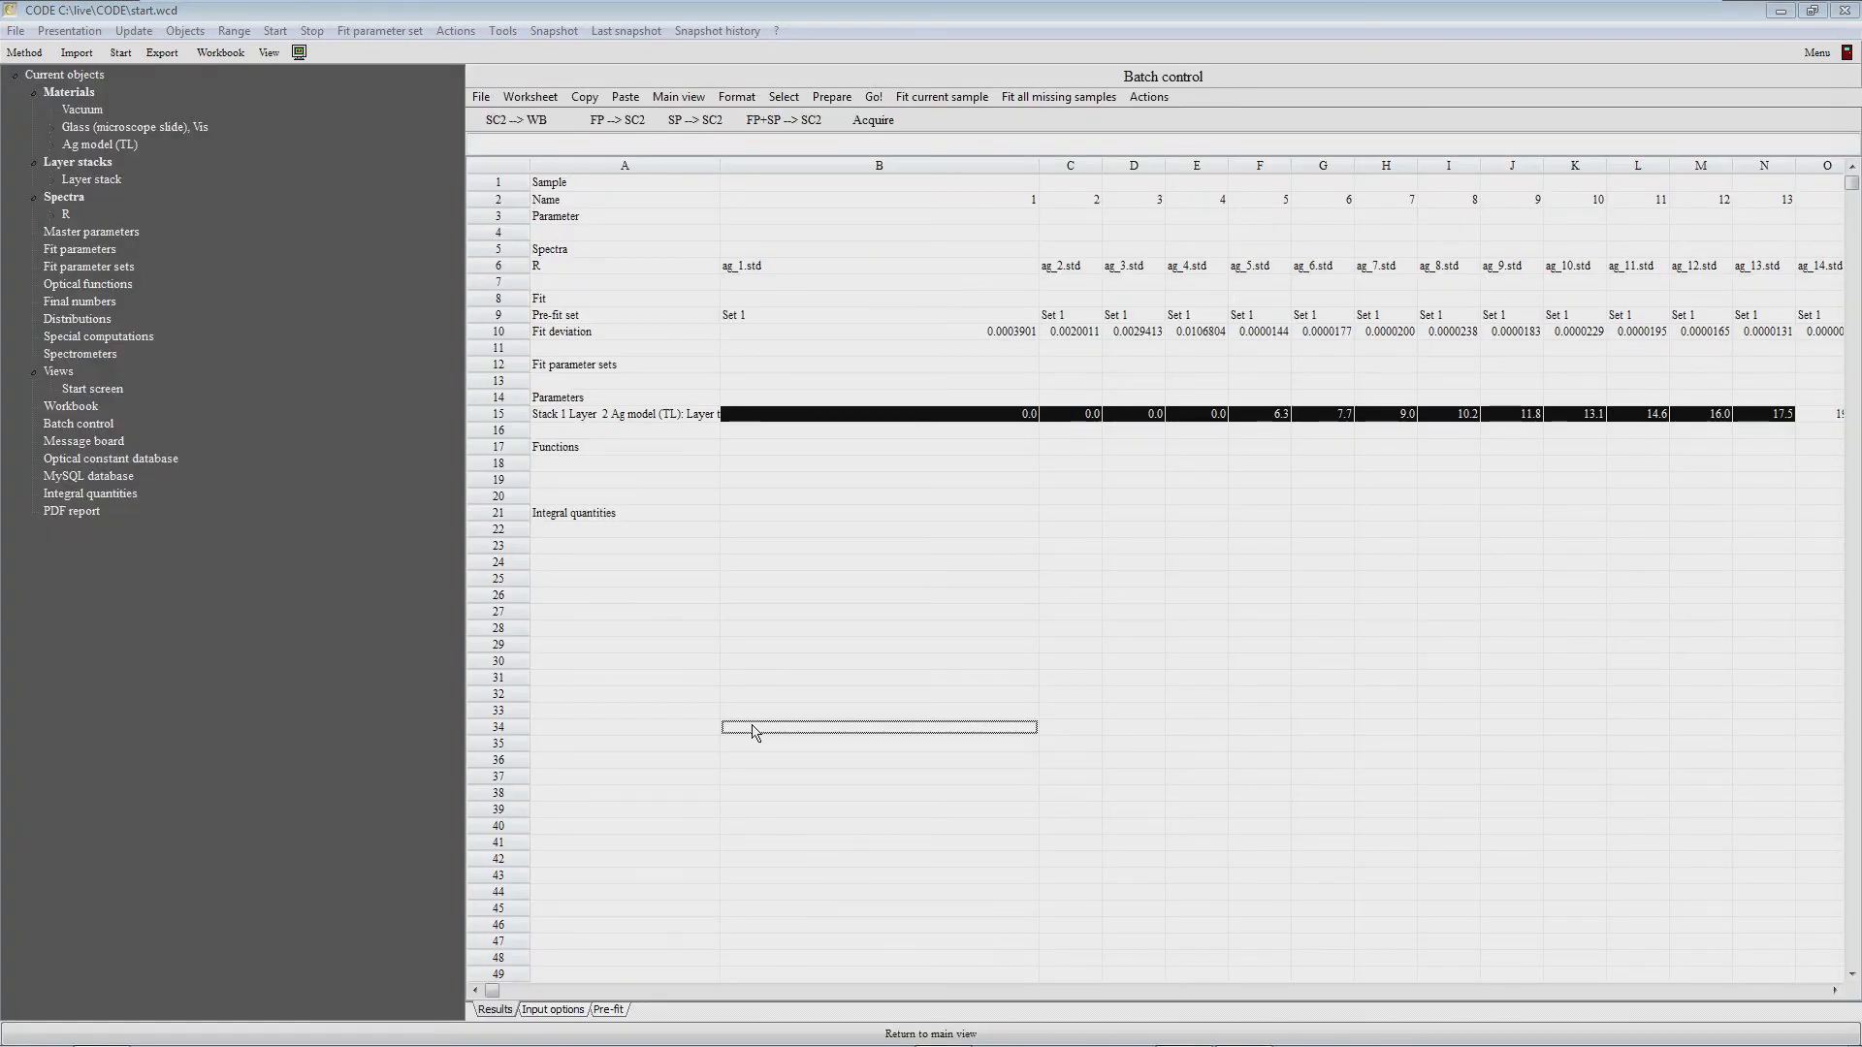
left_click(852, 464)
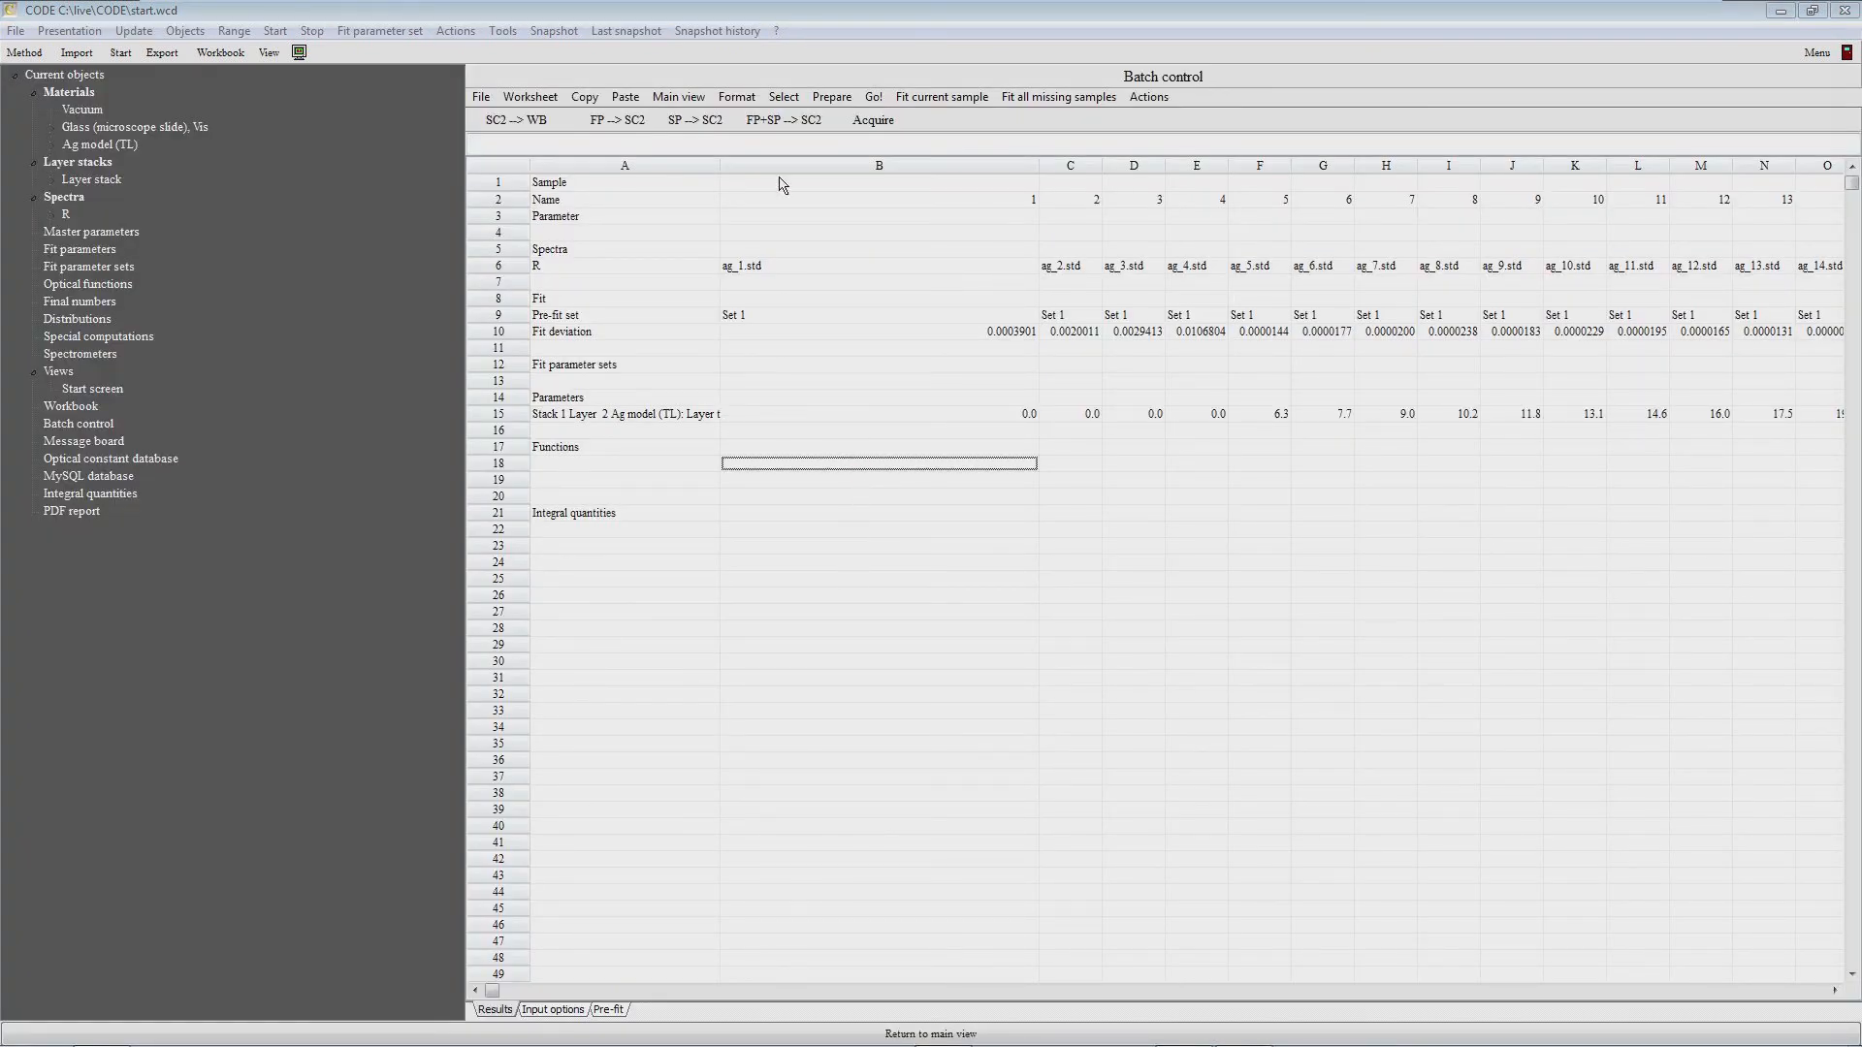
Step: Rerun the batch fit of all samples, return to the batch control and narrow column B to show more samples
left_click(870, 98)
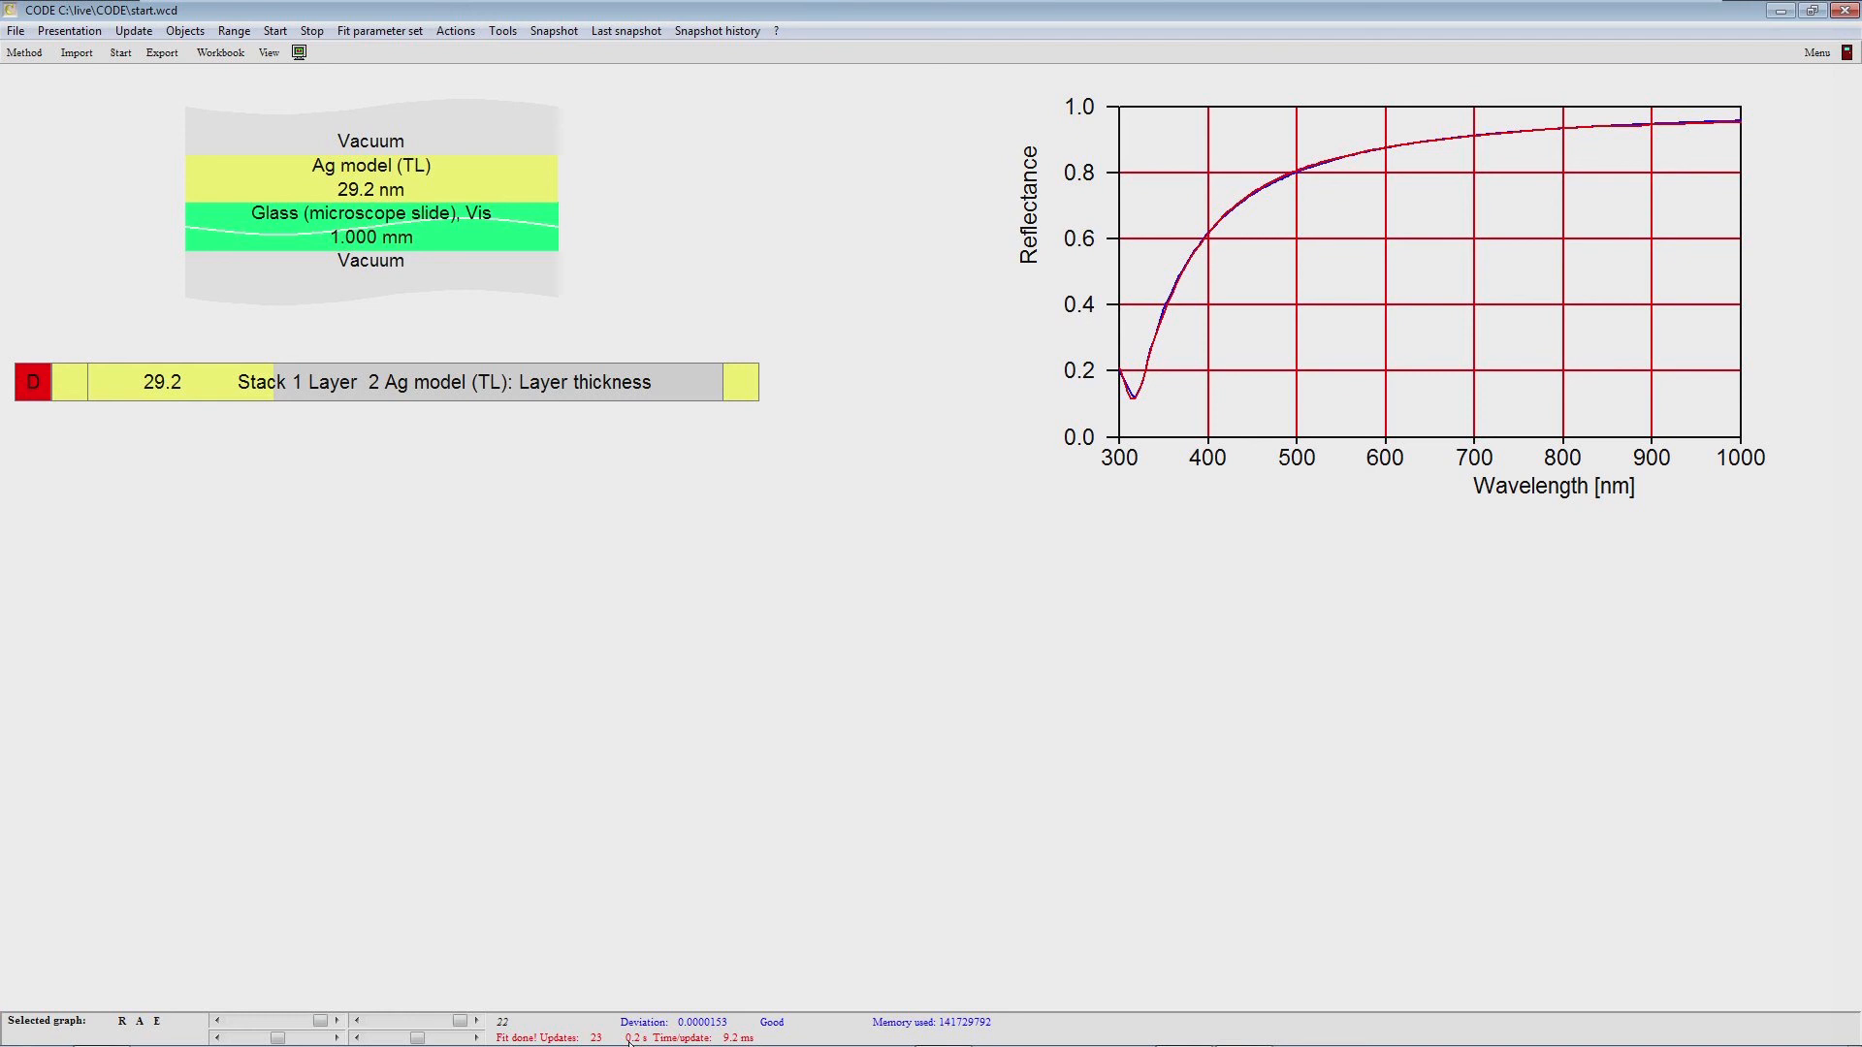
key("F7")
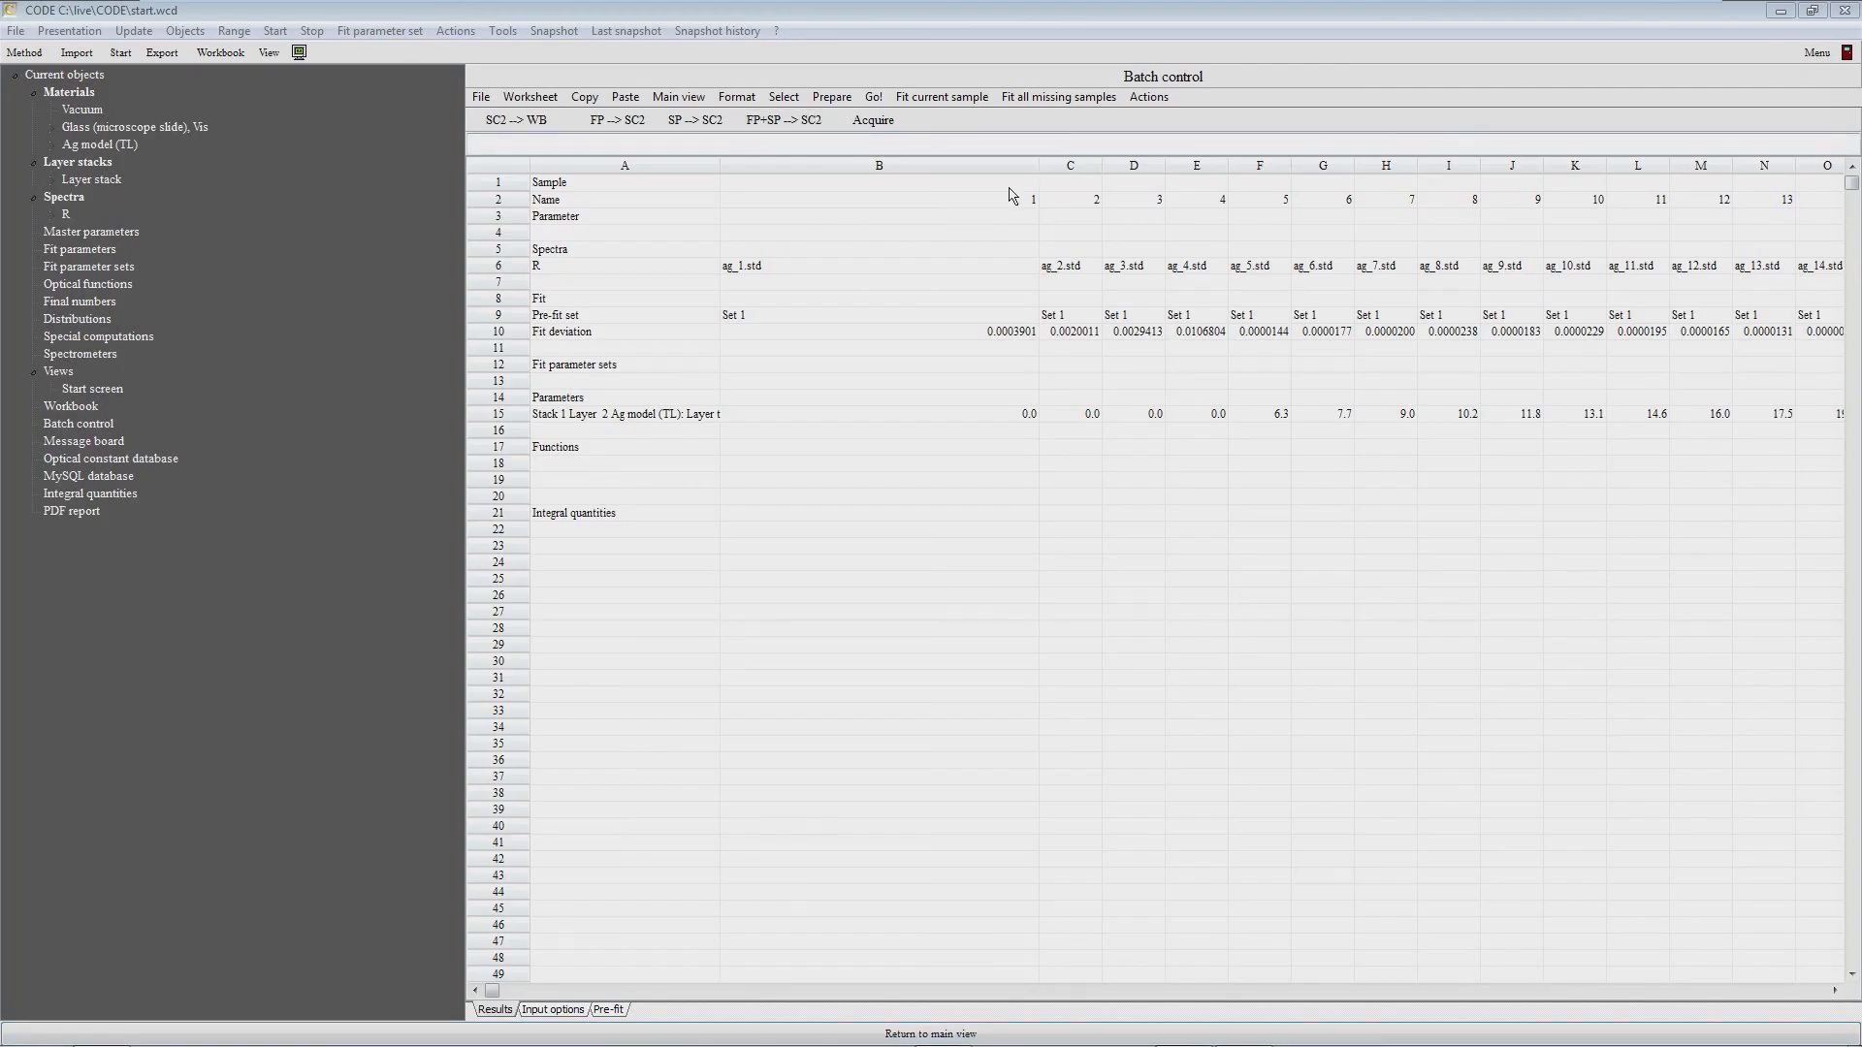
left_click_drag(1040, 169, 891, 166)
left_click(855, 436)
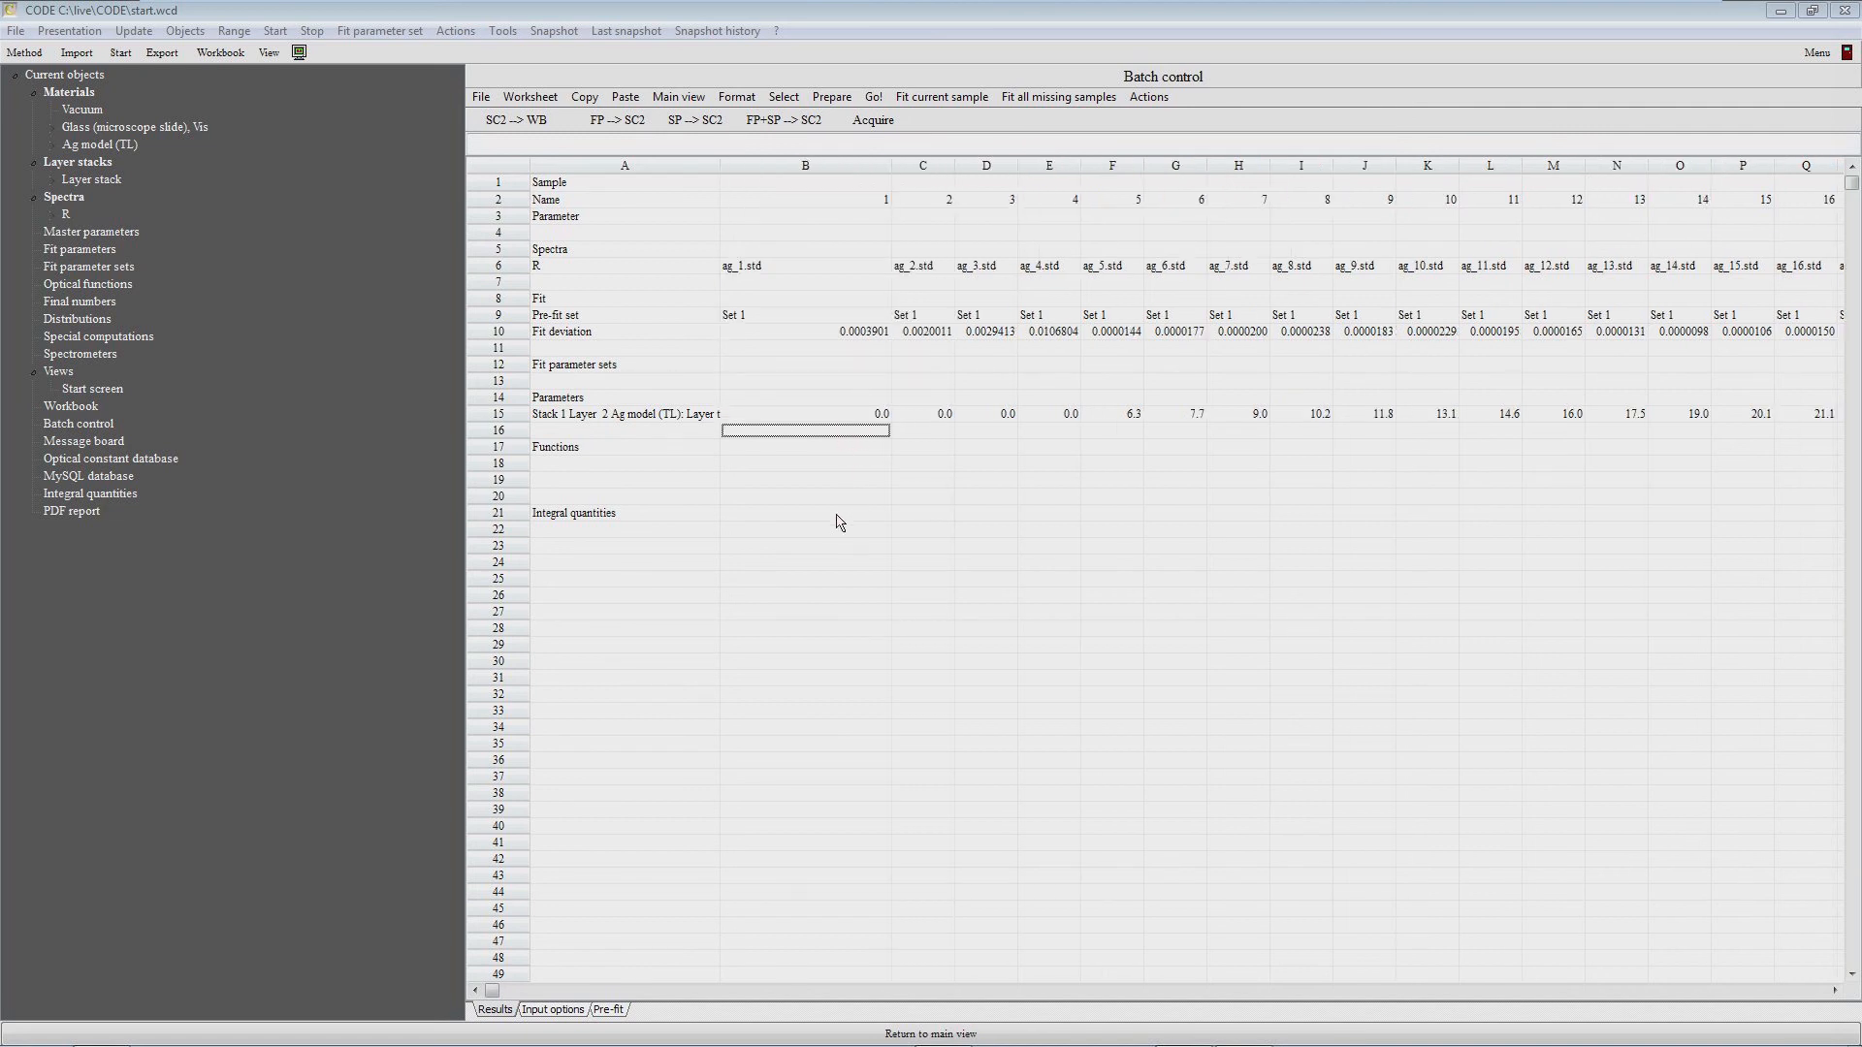
Step: Examine the fitted silver layer thicknesses of samples 1 to 7 in the Parameters row
key("Up")
key("Right")
key("Right")
key("Right")
key("Left")
key("Left")
key("Left")
key("Right")
key("Right")
key("Right")
key("Right")
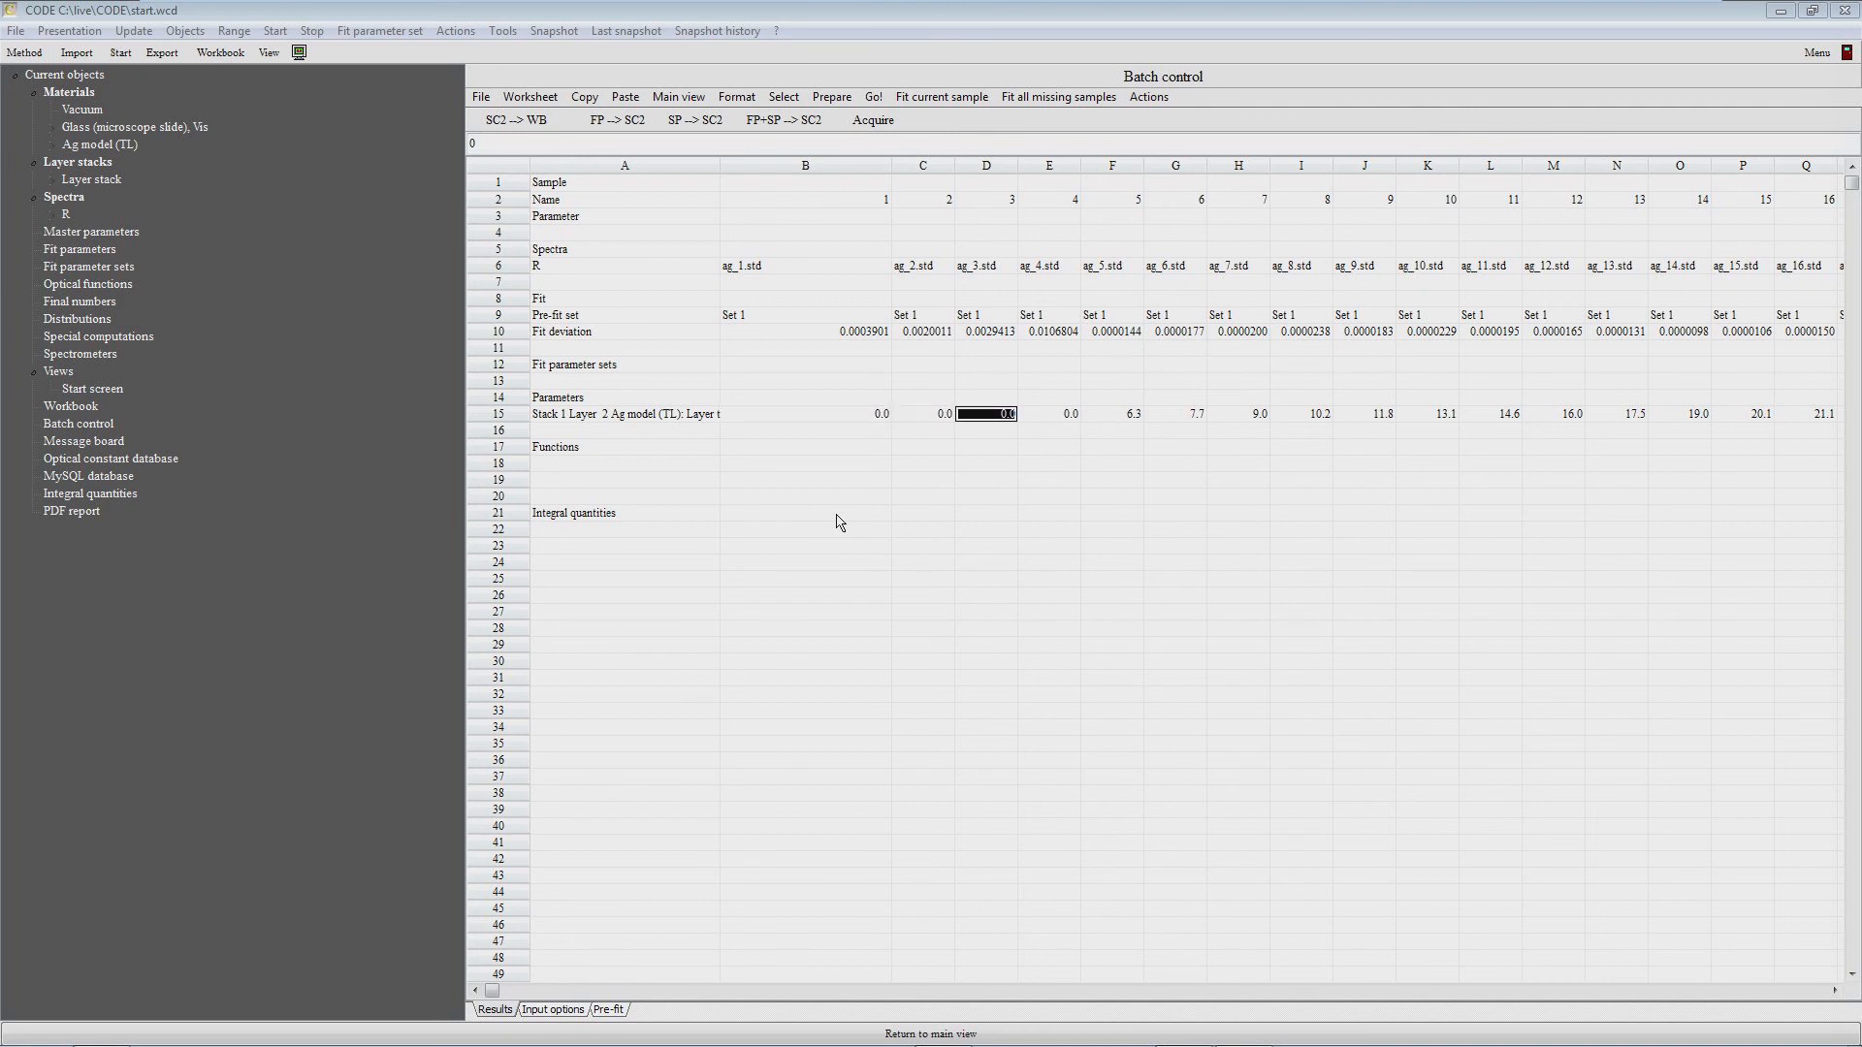
key("Right")
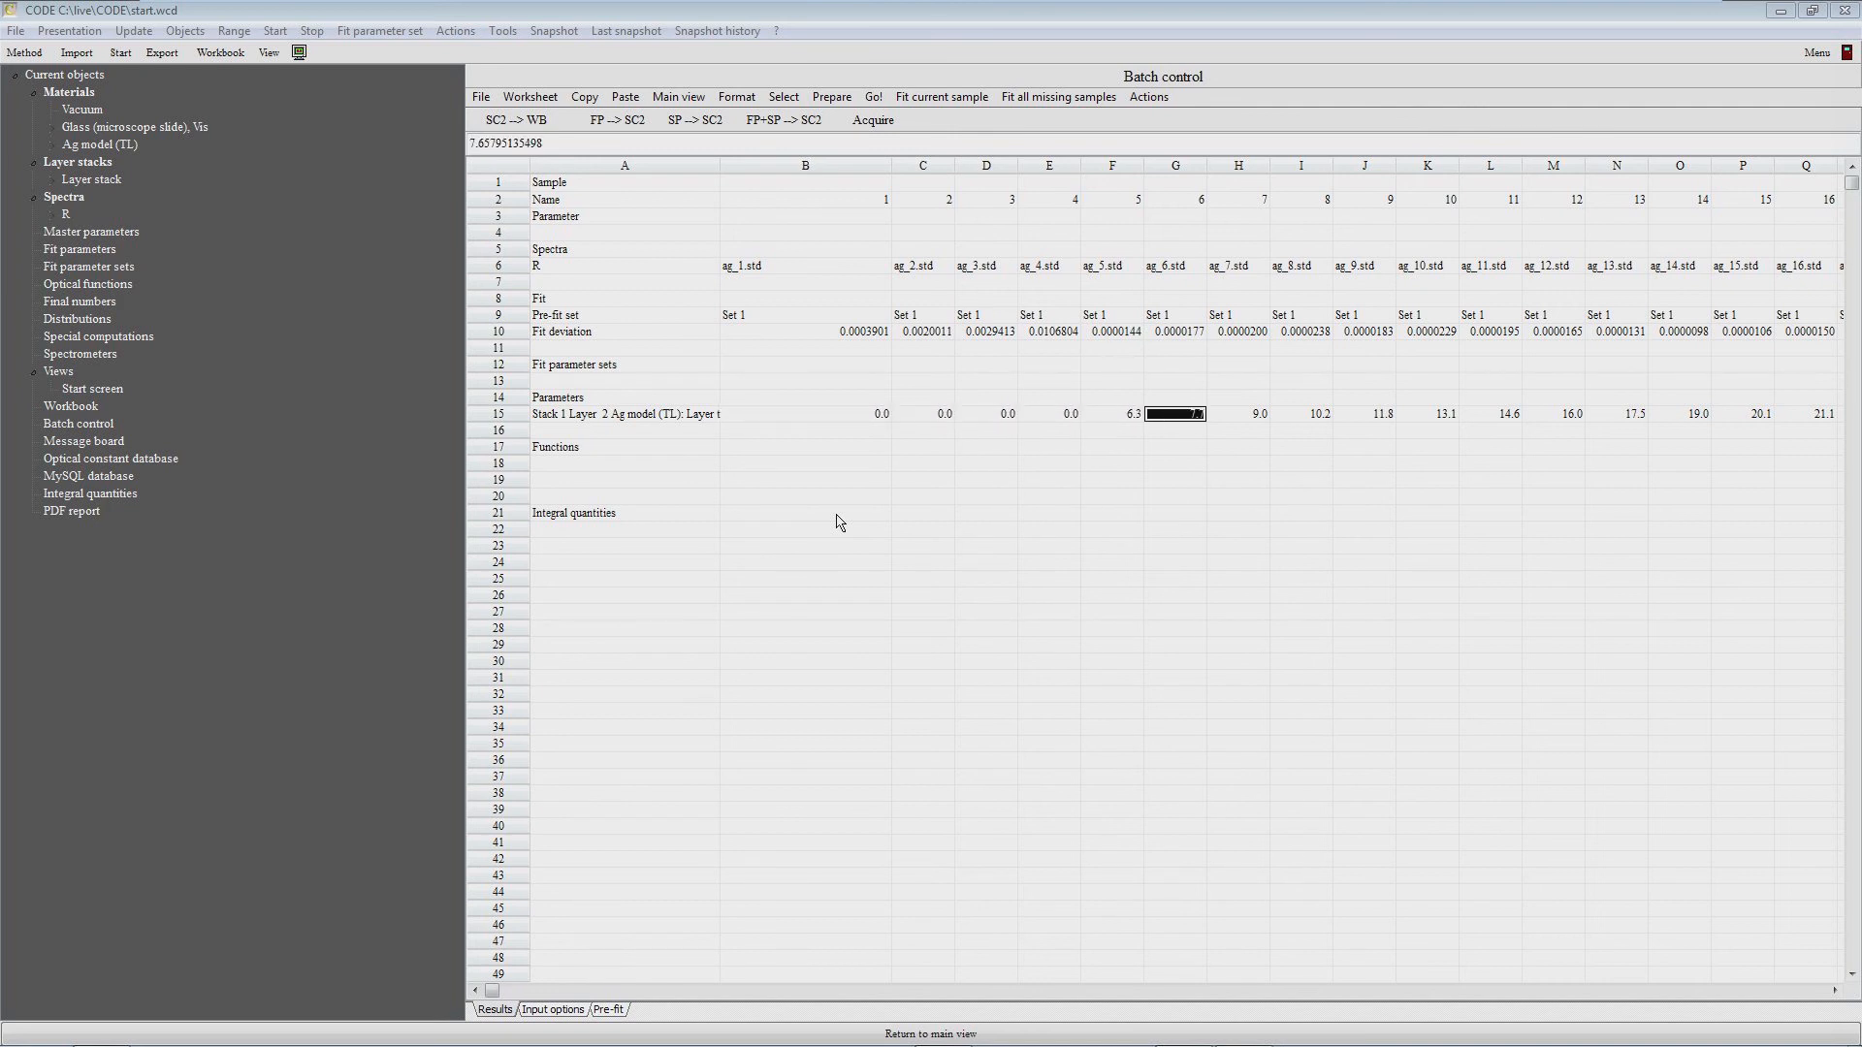
key("Left")
key("Left")
key("Left")
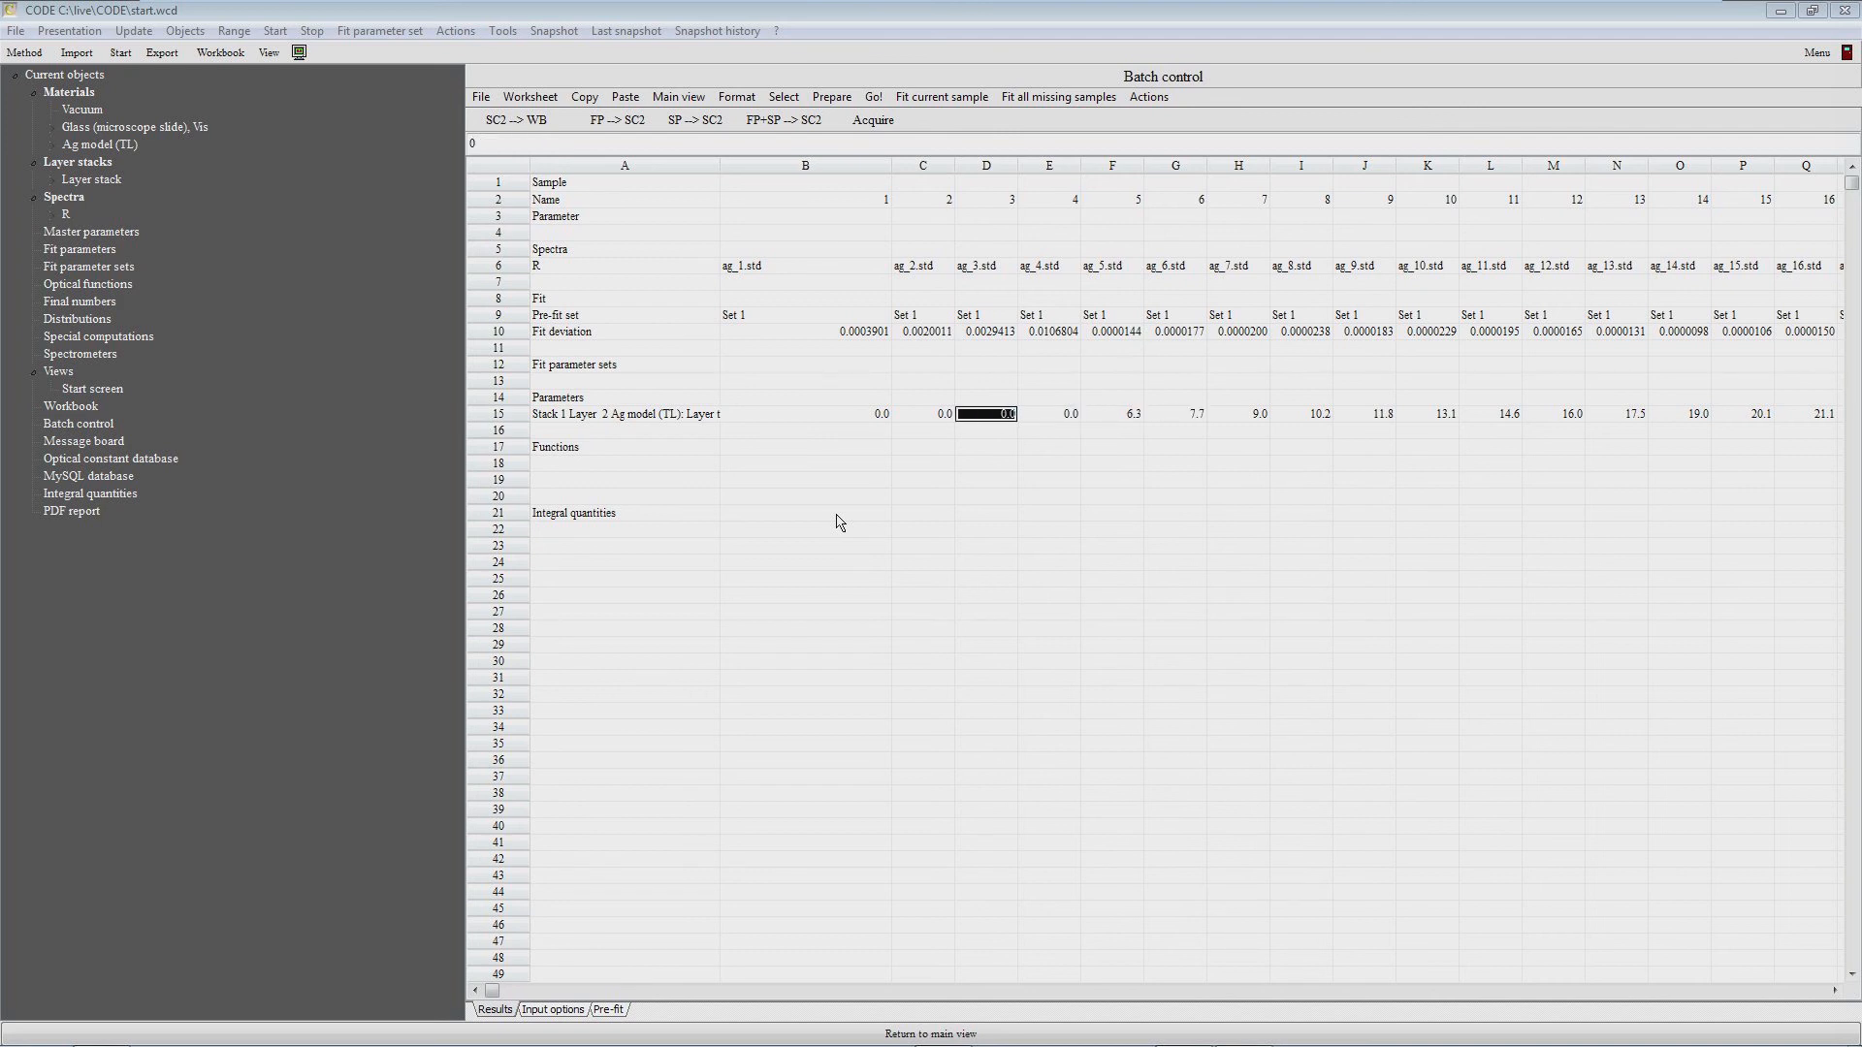
key("Right")
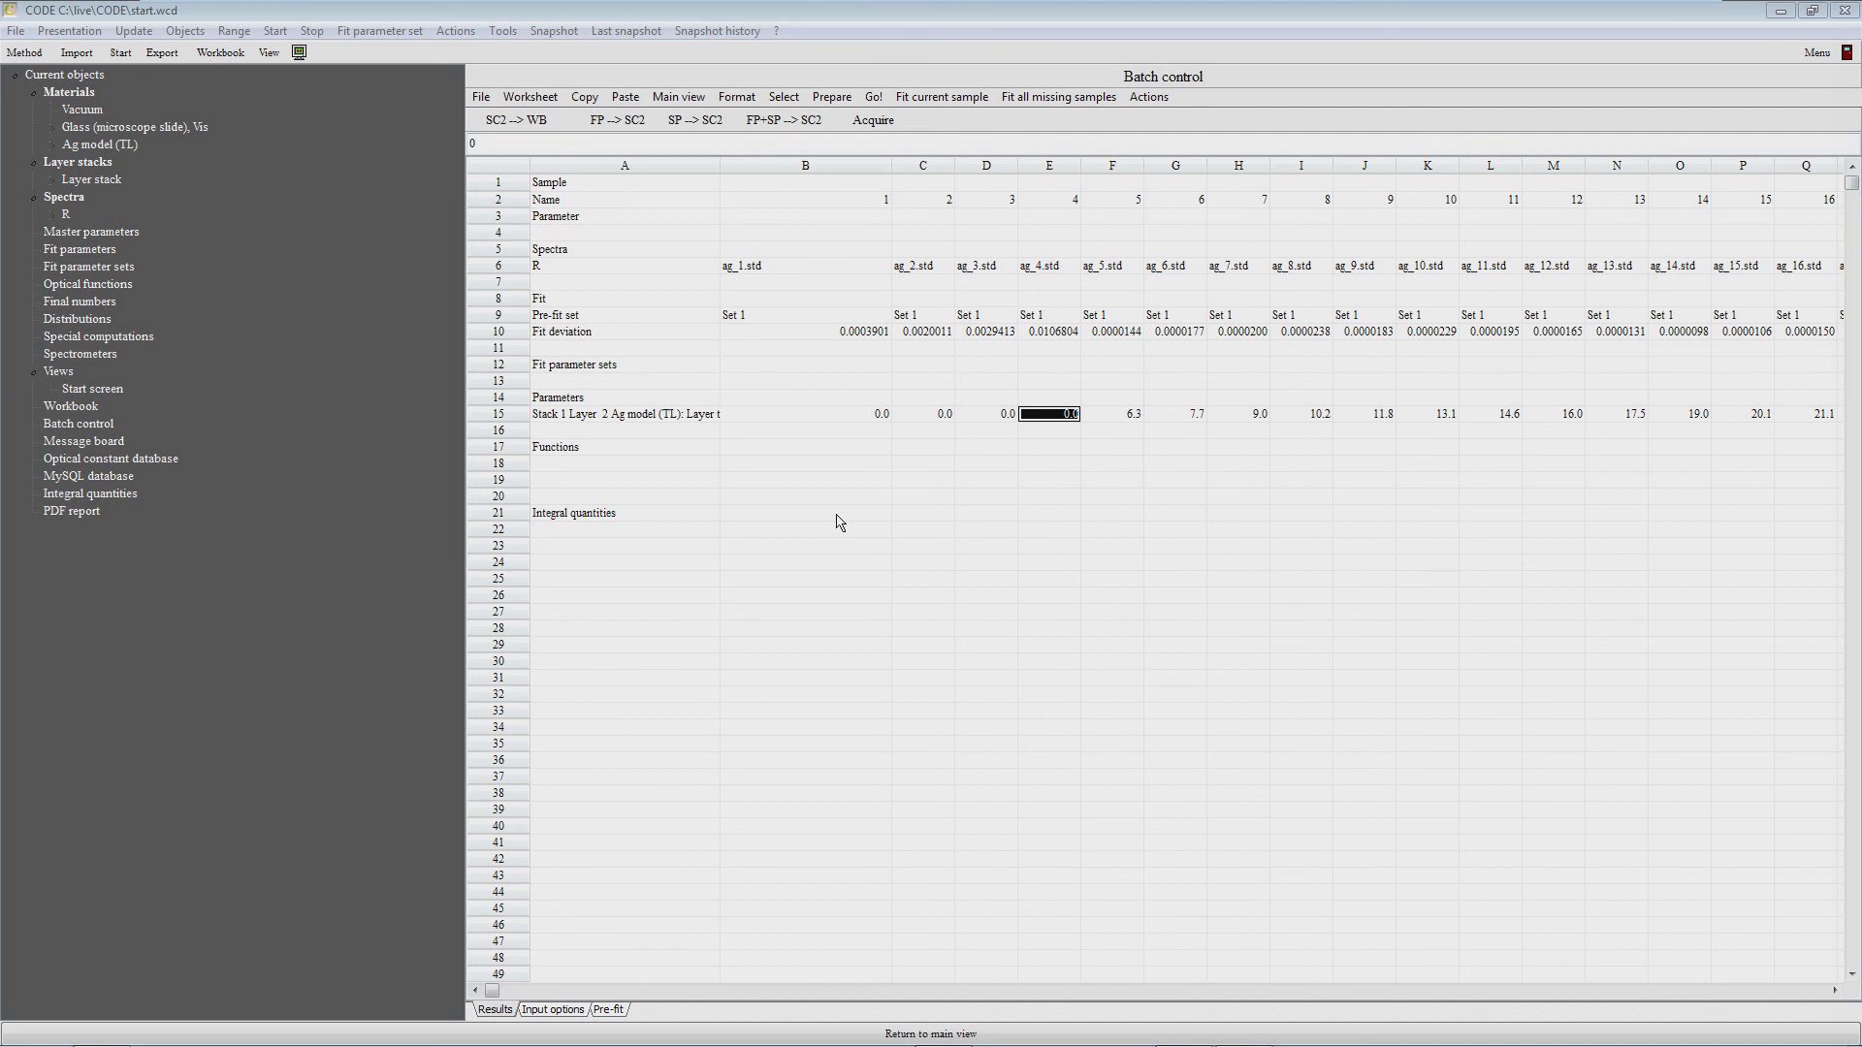
key("Left")
key("Left")
key("Left")
key("Right")
key("Right")
key("Right")
key("Right")
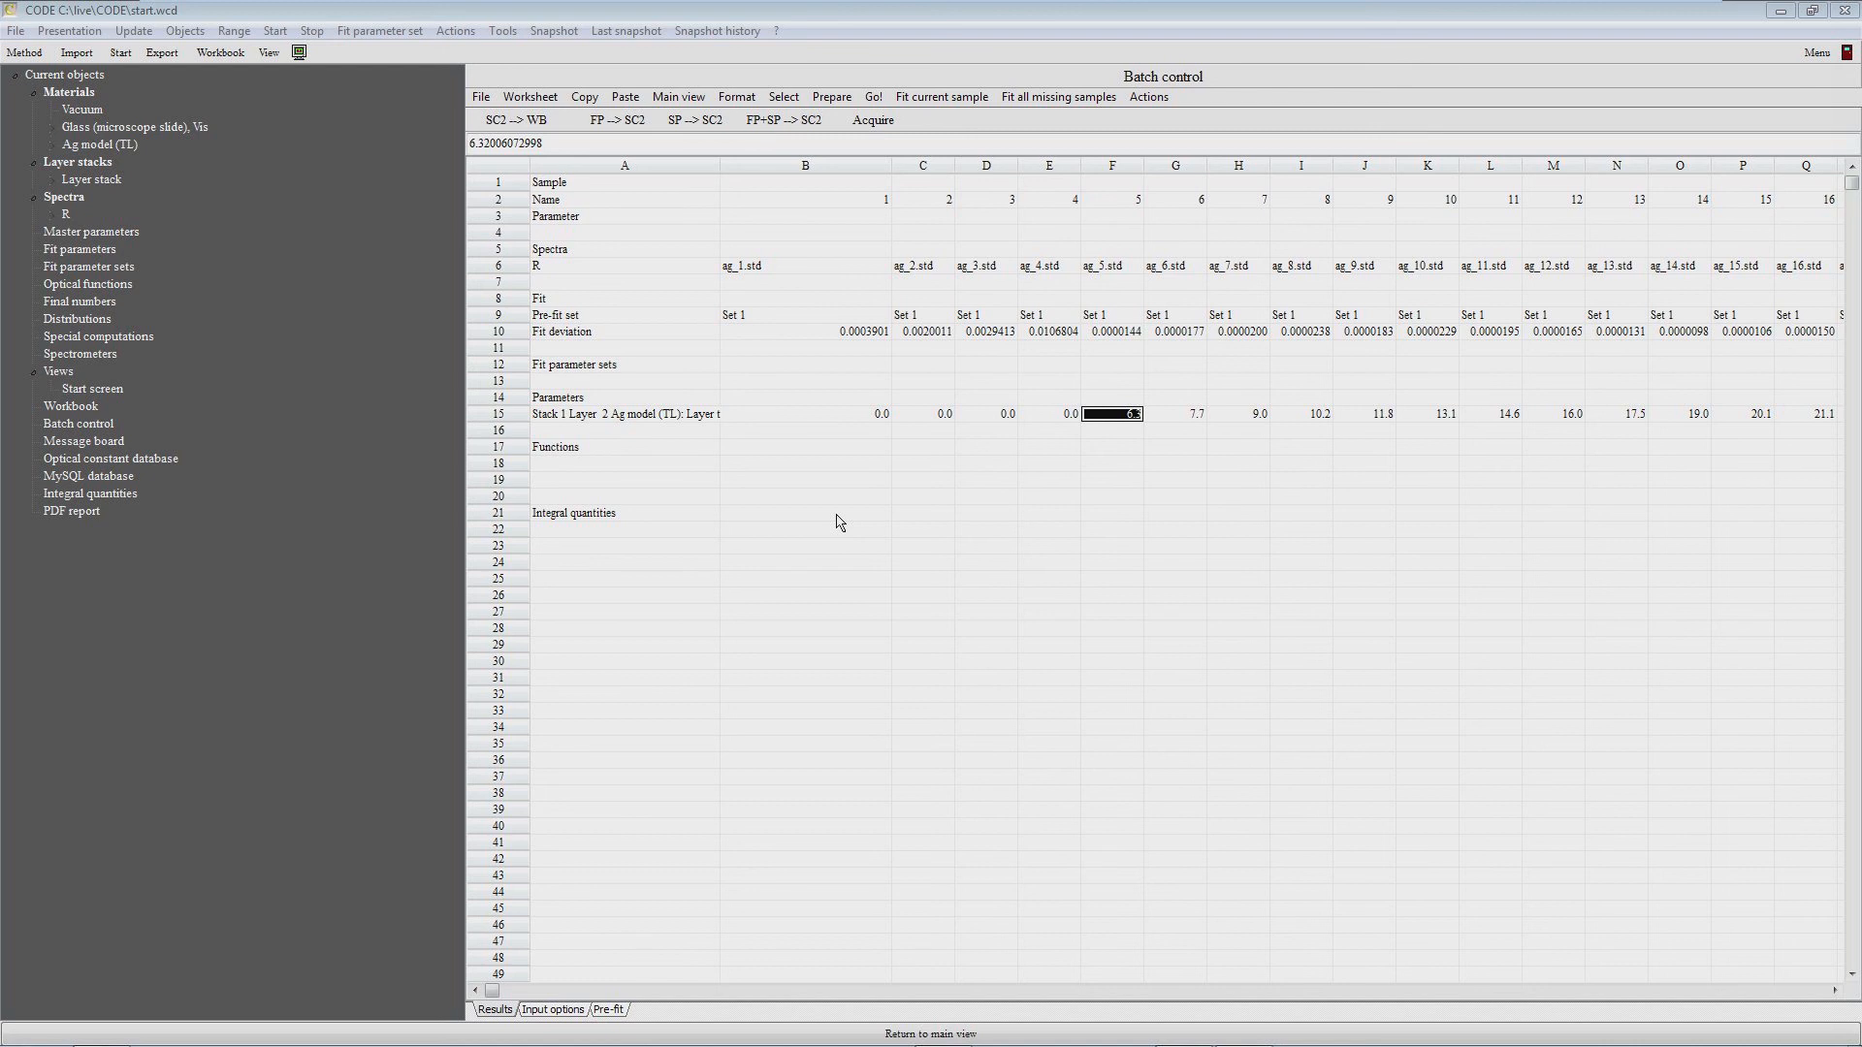
key("Right")
key("Right")
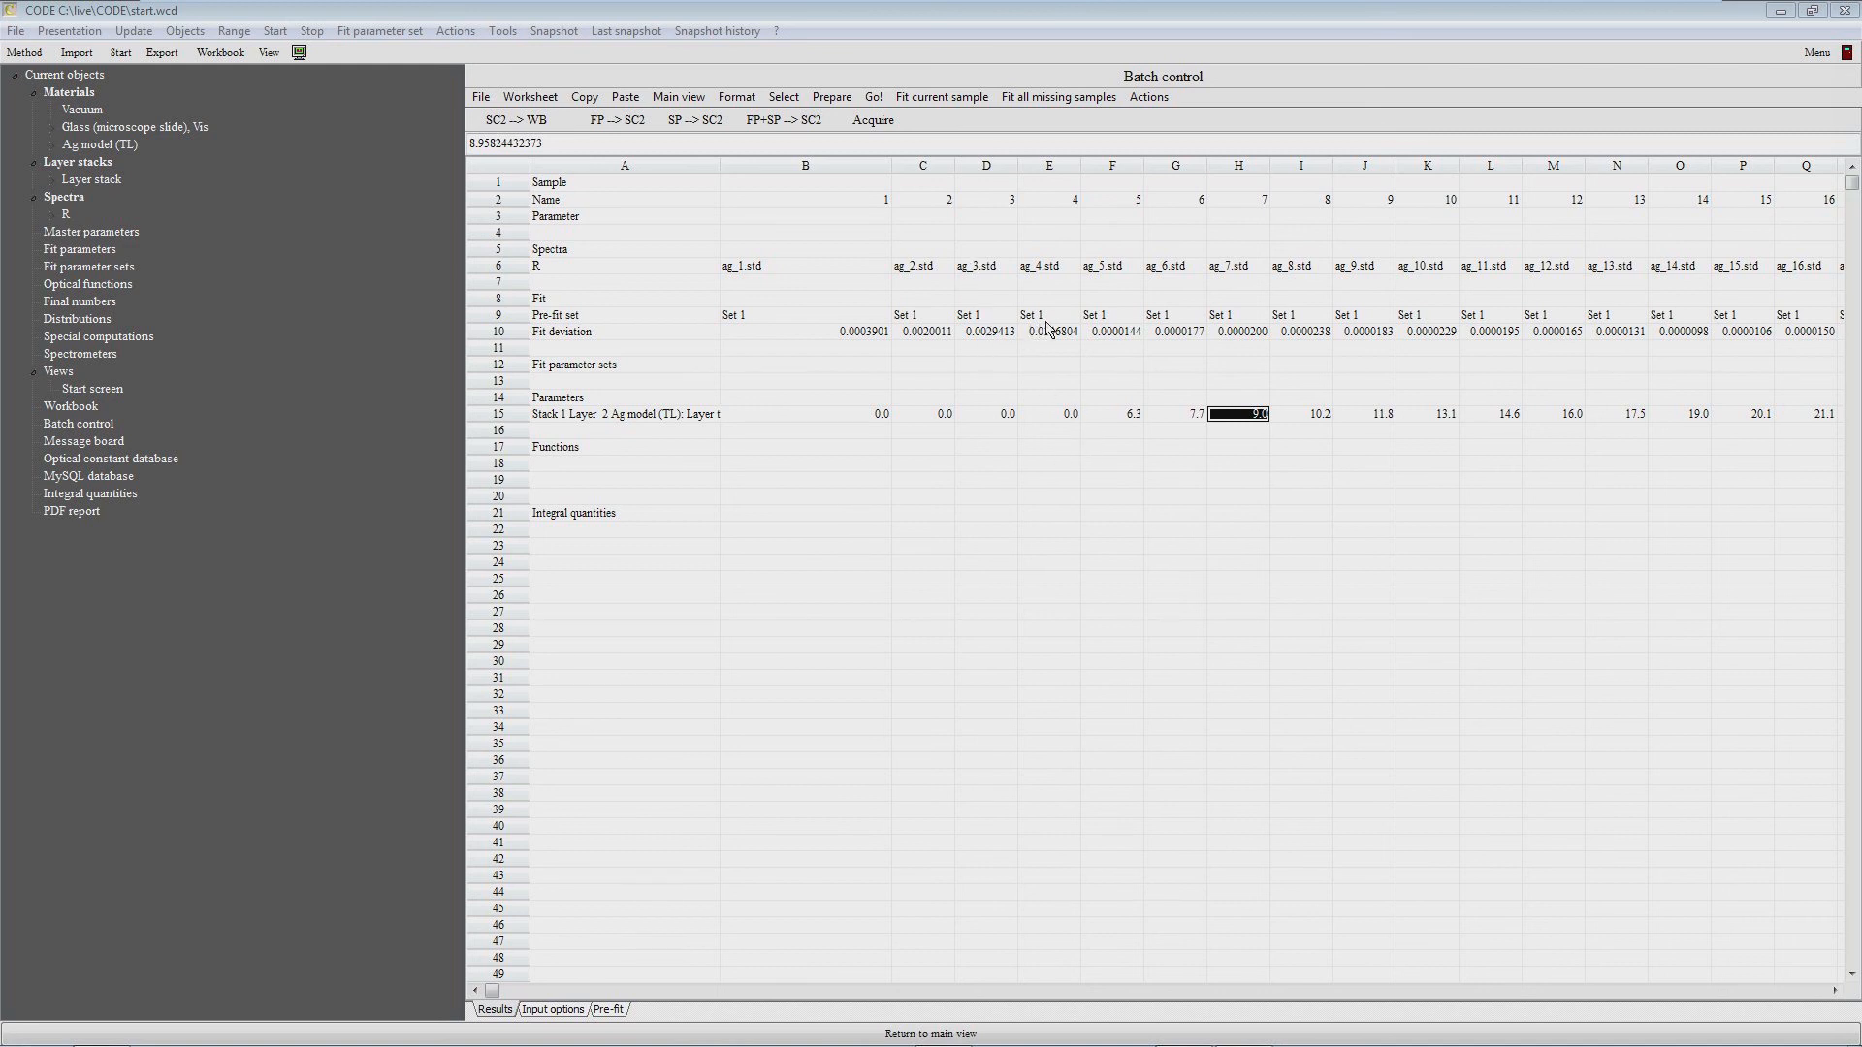
Step: Check the pre-fit set entry of sample 5 and the fitted silver layer thickness of sample 4
left_click(1126, 218)
key("Down")
key("Down")
key("Down")
key("Down")
key("Down")
key("Down")
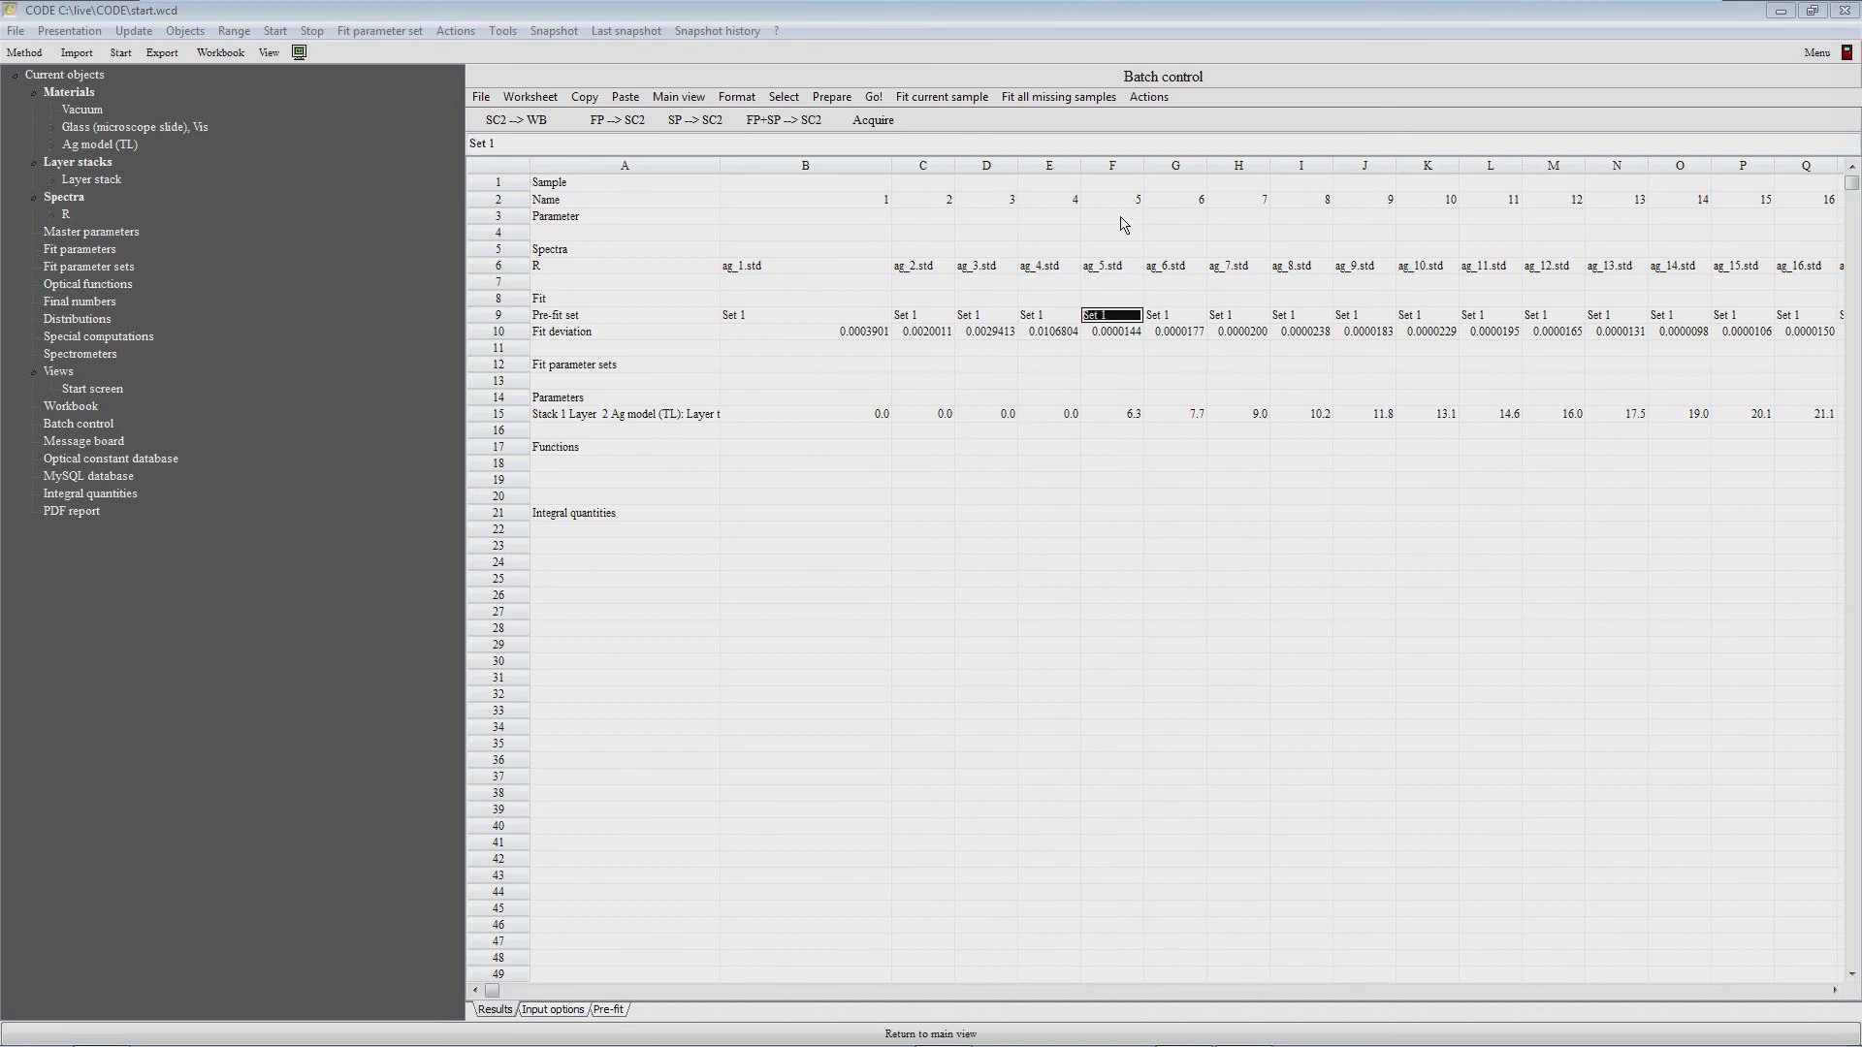
left_click(1055, 220)
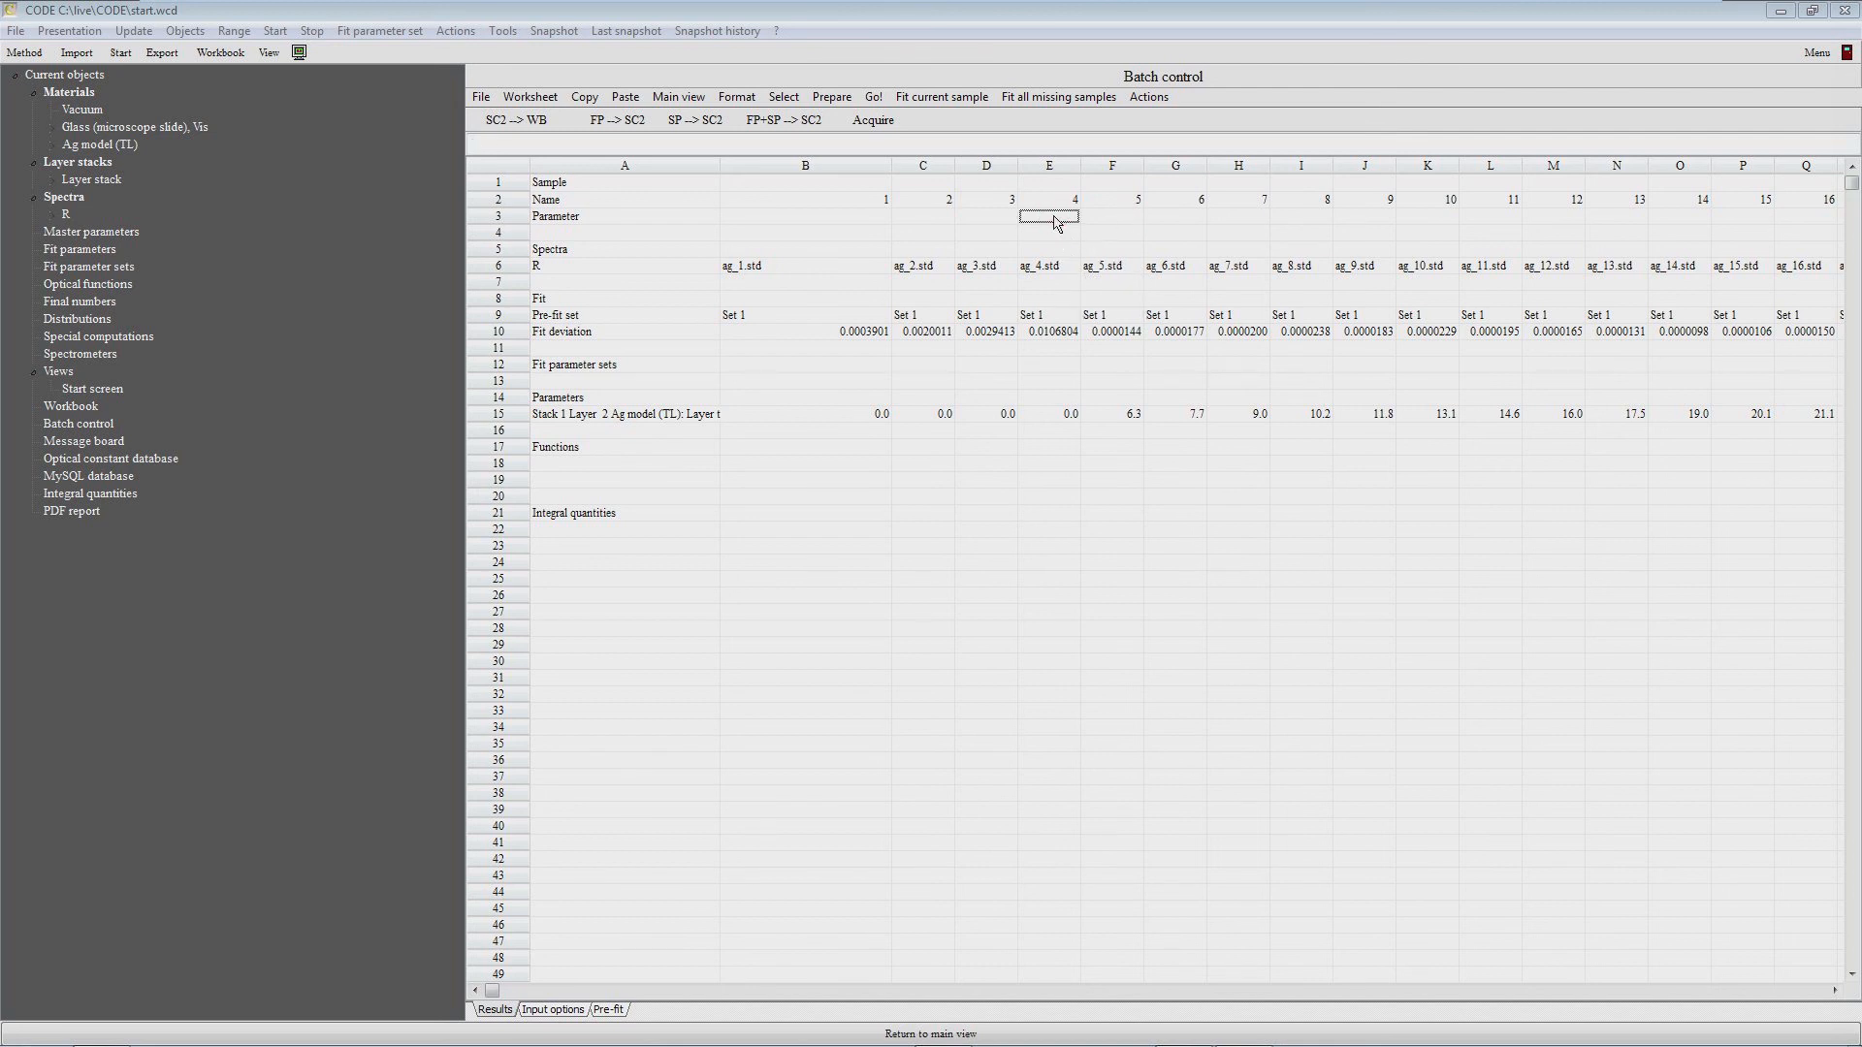
left_click(1043, 415)
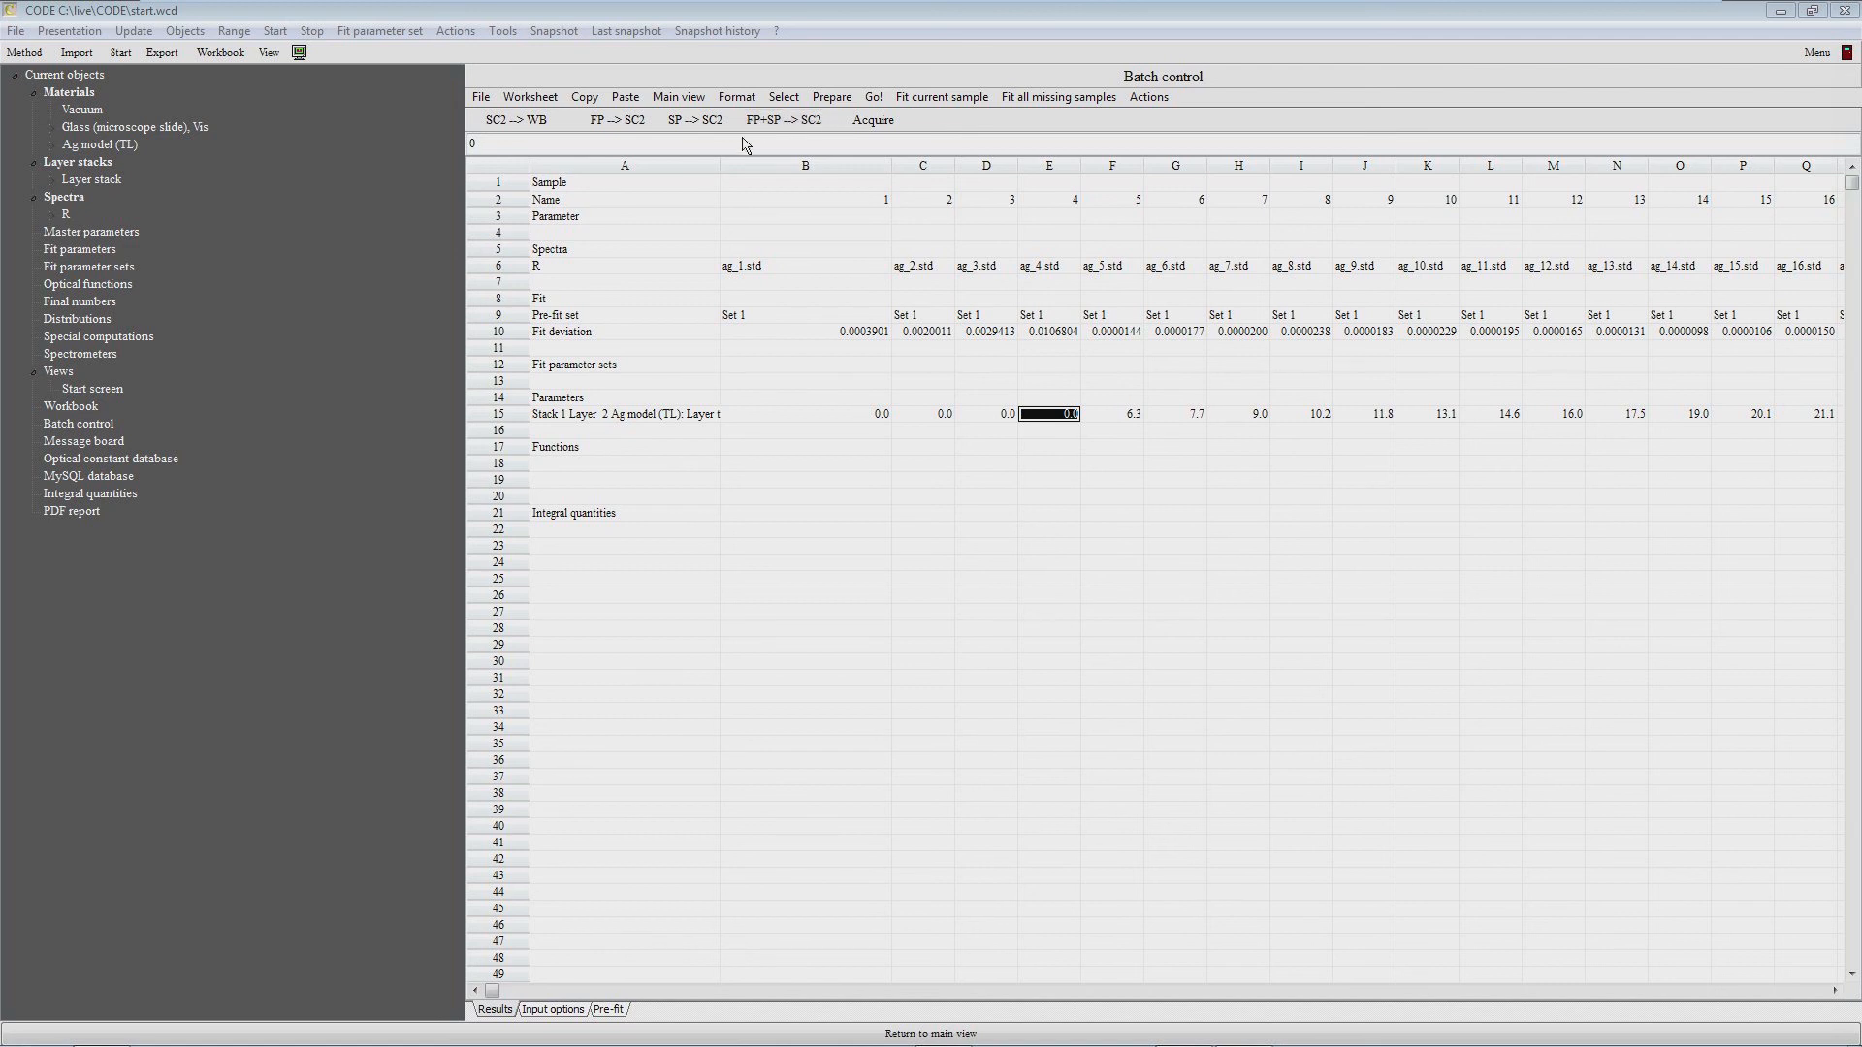
Step: Load the fitted parameters and spectra of samples 4 and 8 into the model and compare each fit in the main view
left_click(817, 124)
key("F7")
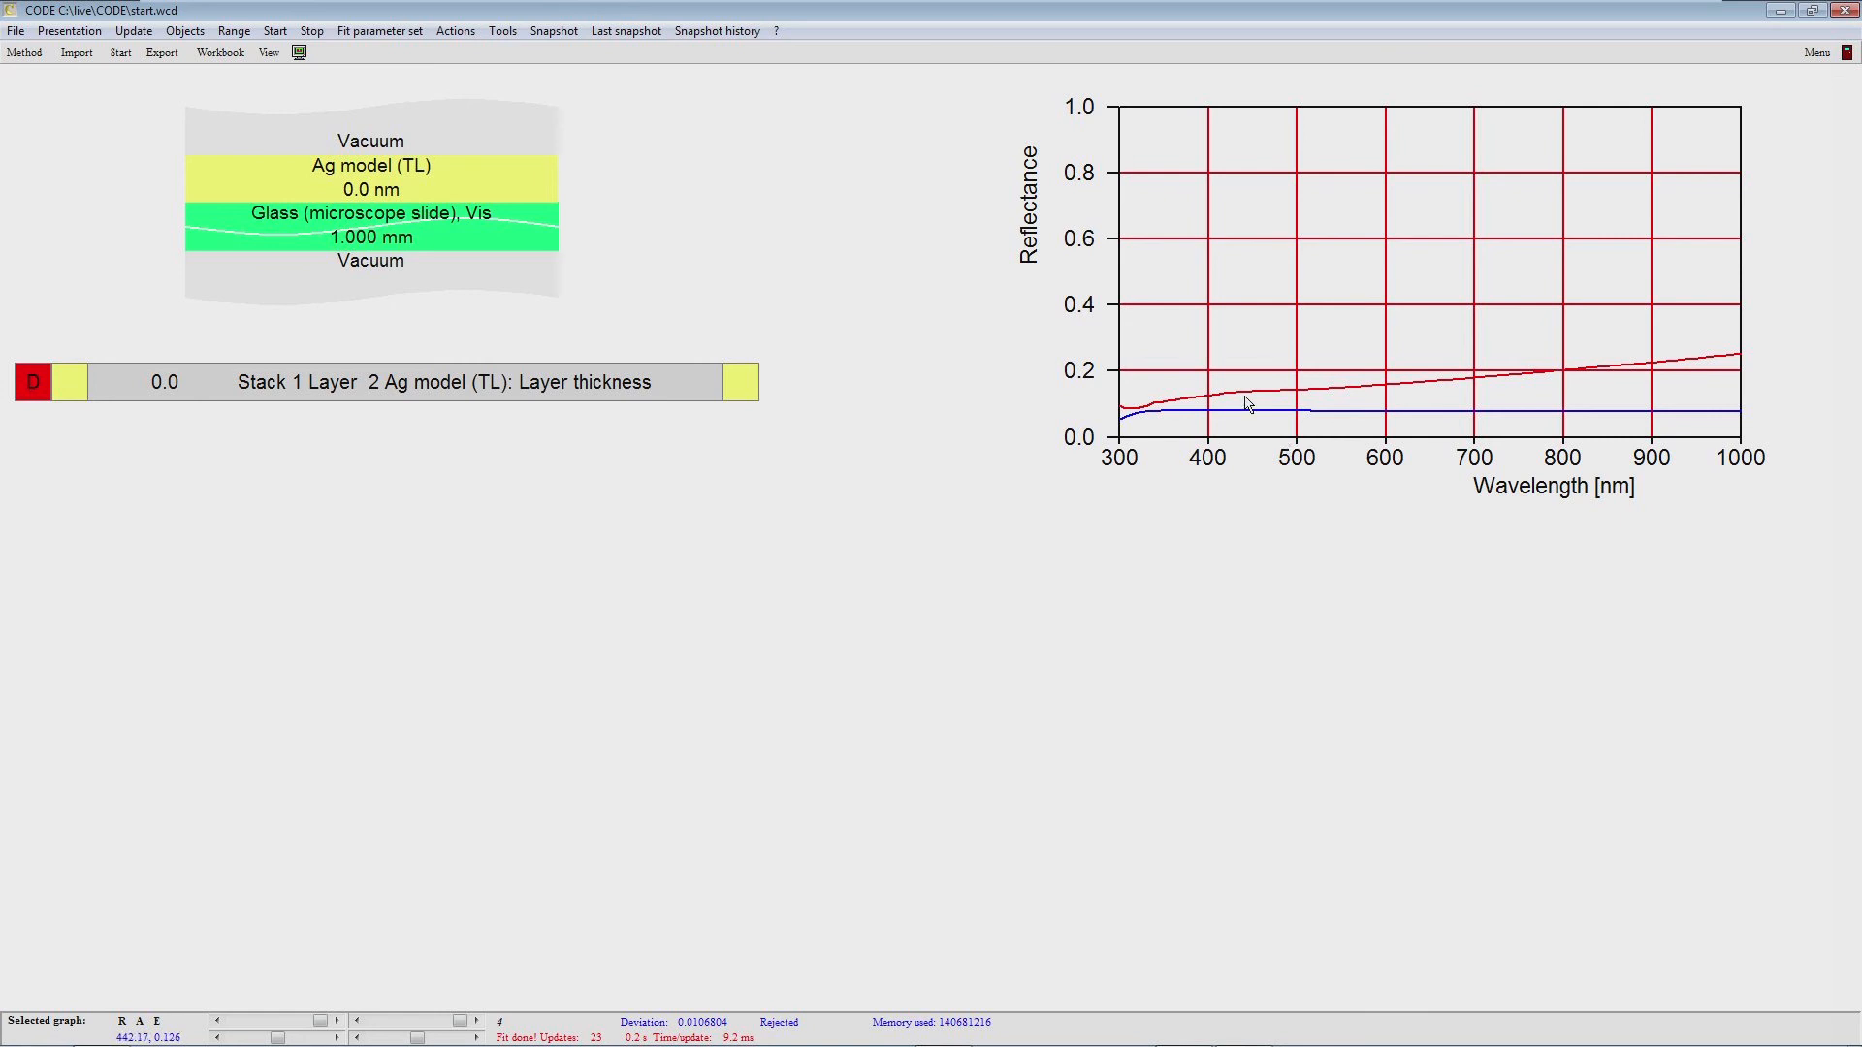
key("F7")
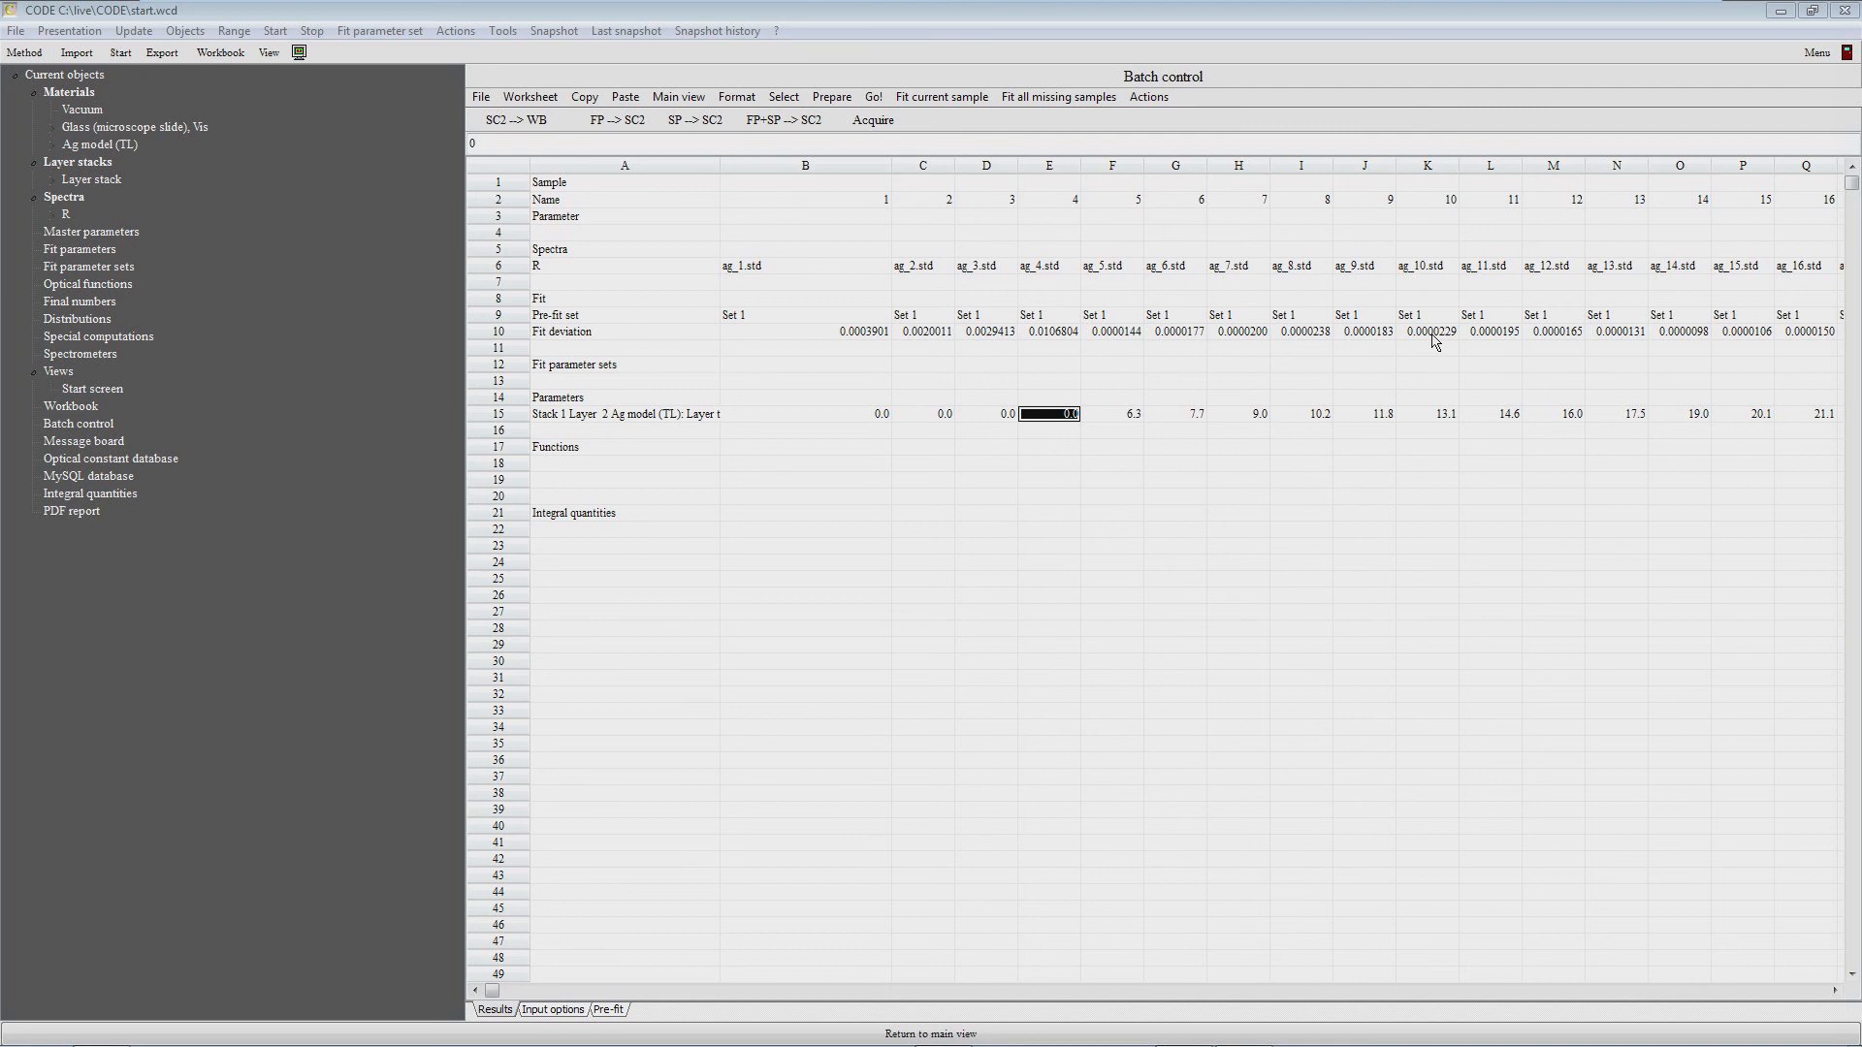
left_click(1301, 299)
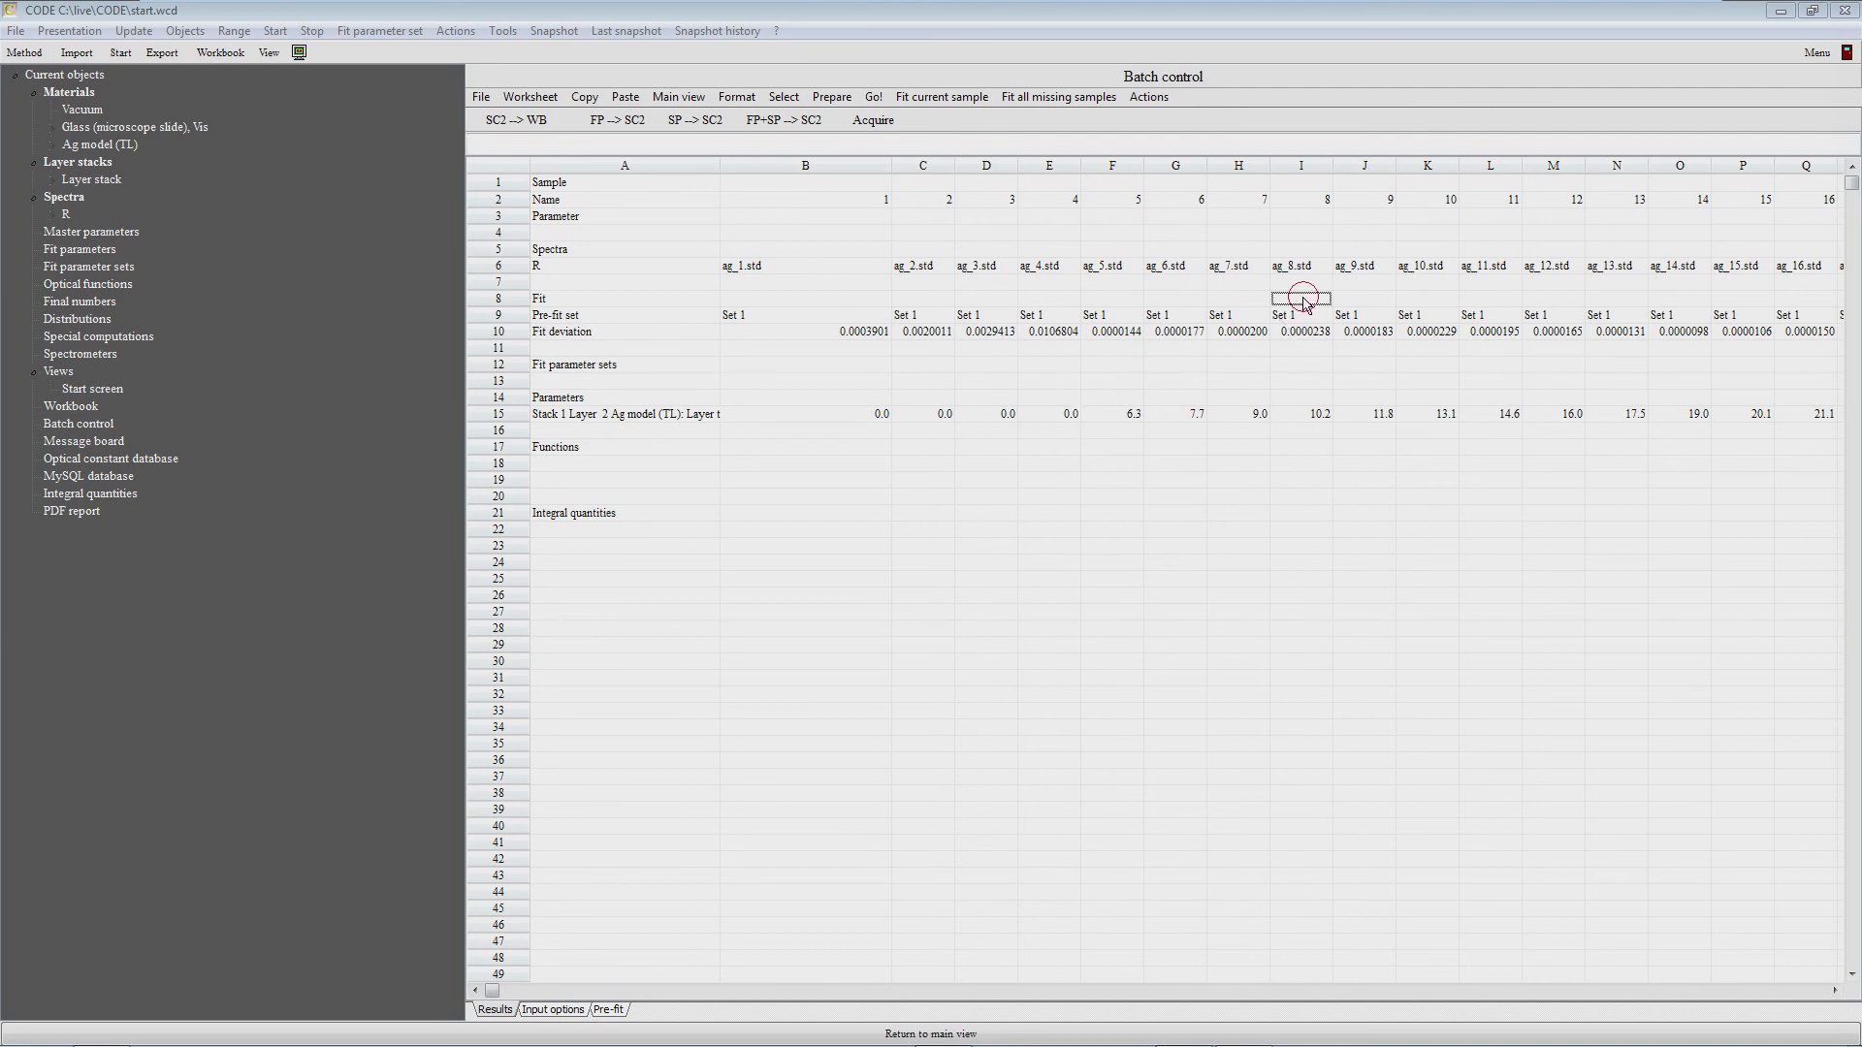
left_click(810, 121)
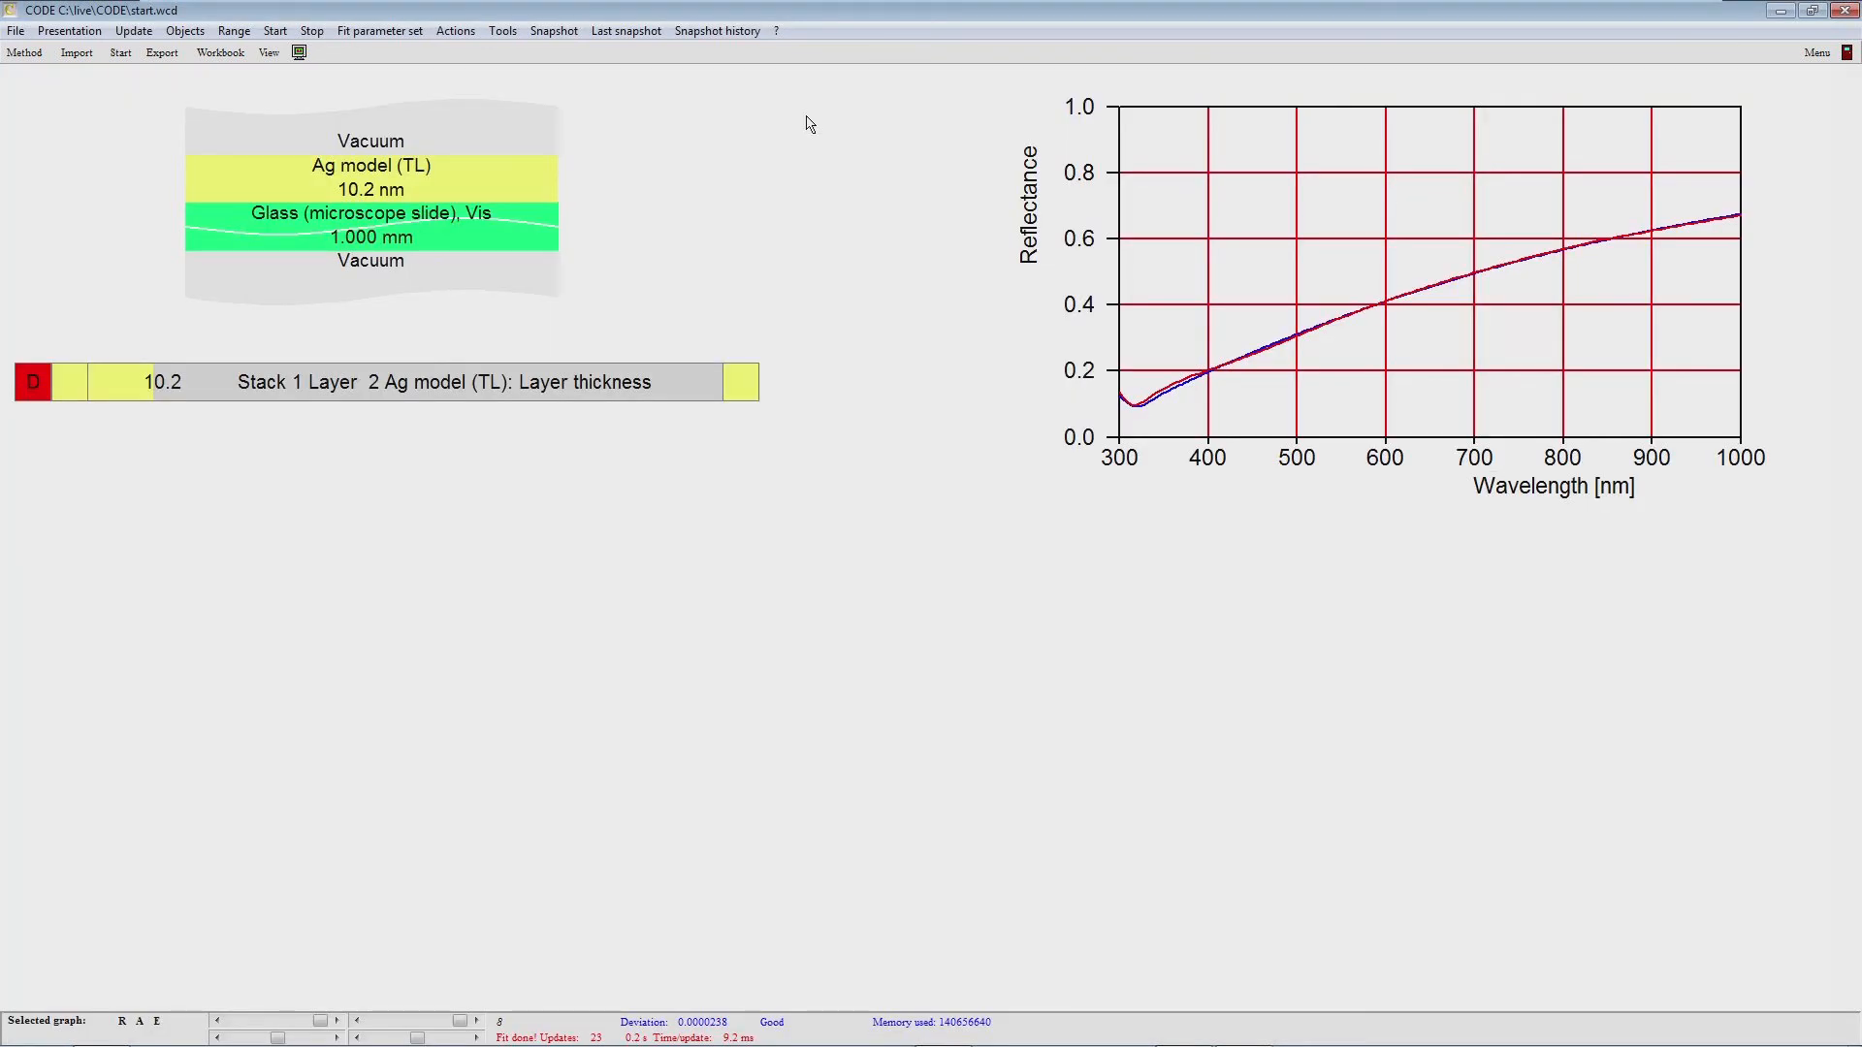
key("F7")
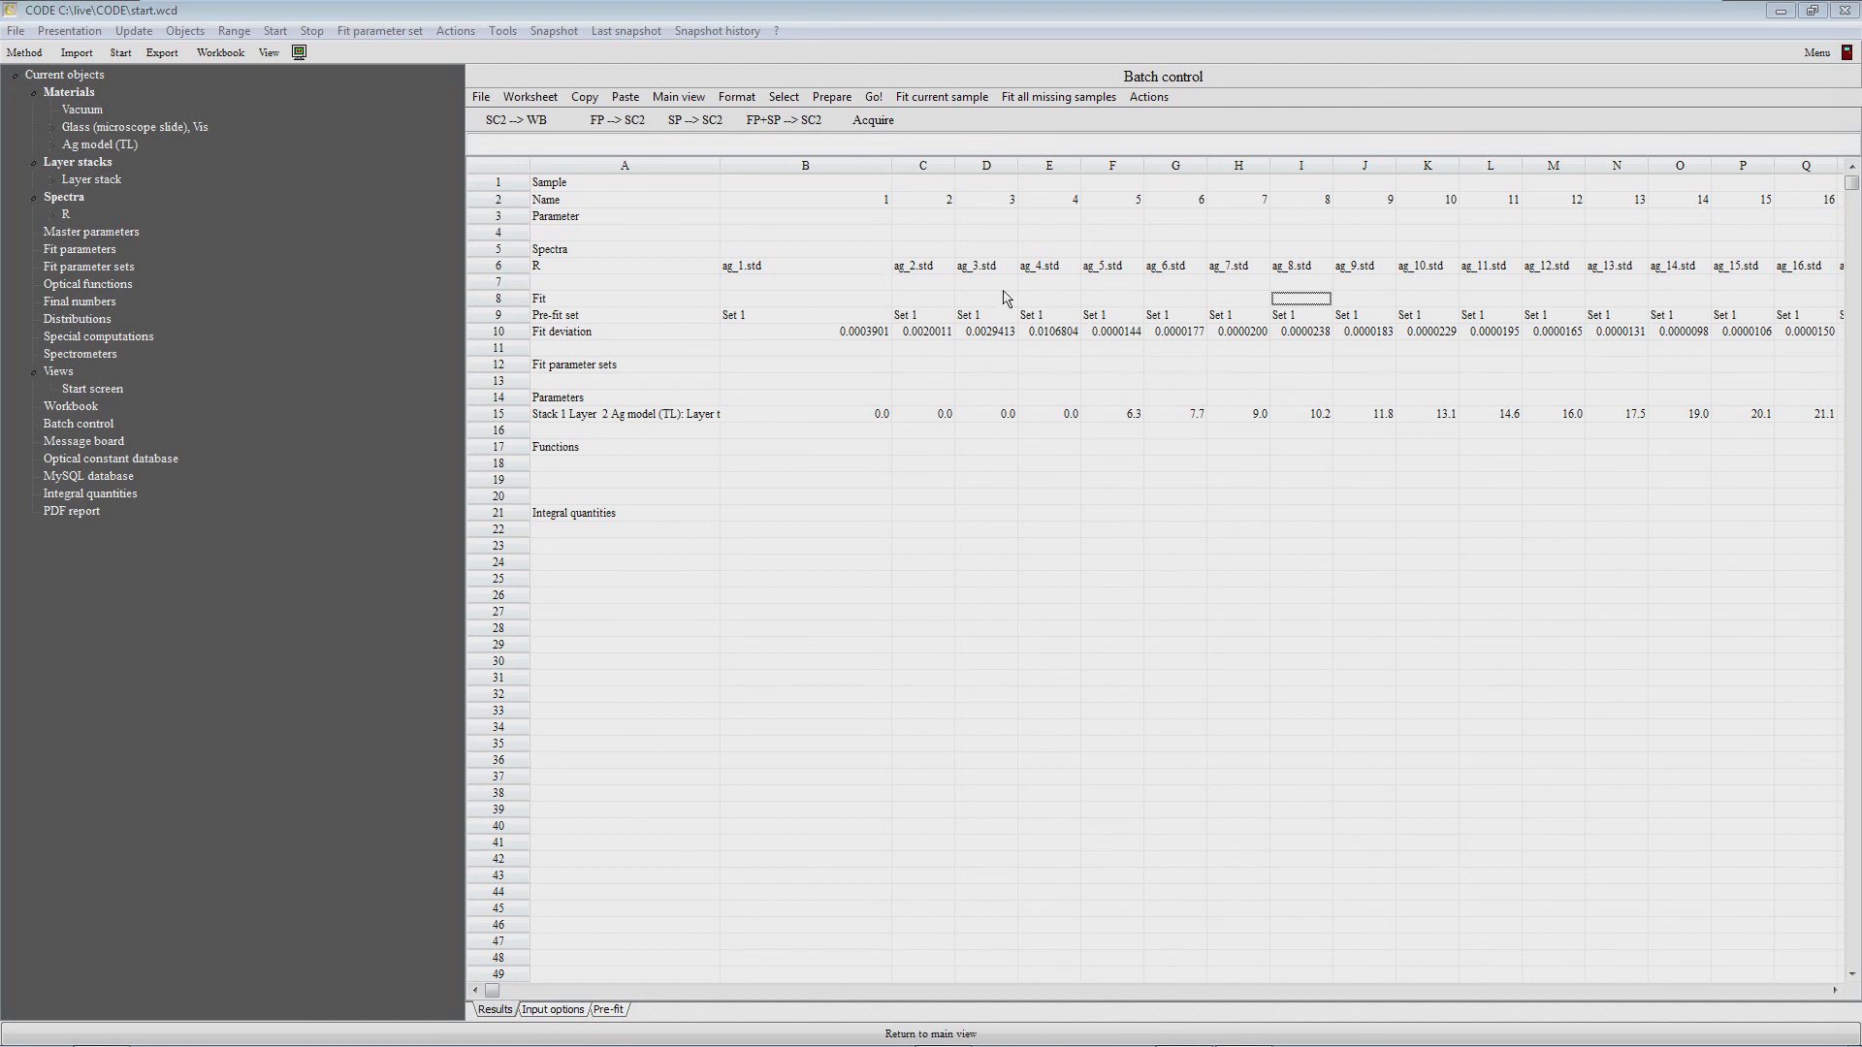
Step: Loop through the batch results of samples 1 to 22, comparing measured and simulated reflectance for each
left_click(1198, 298)
left_click(1377, 318)
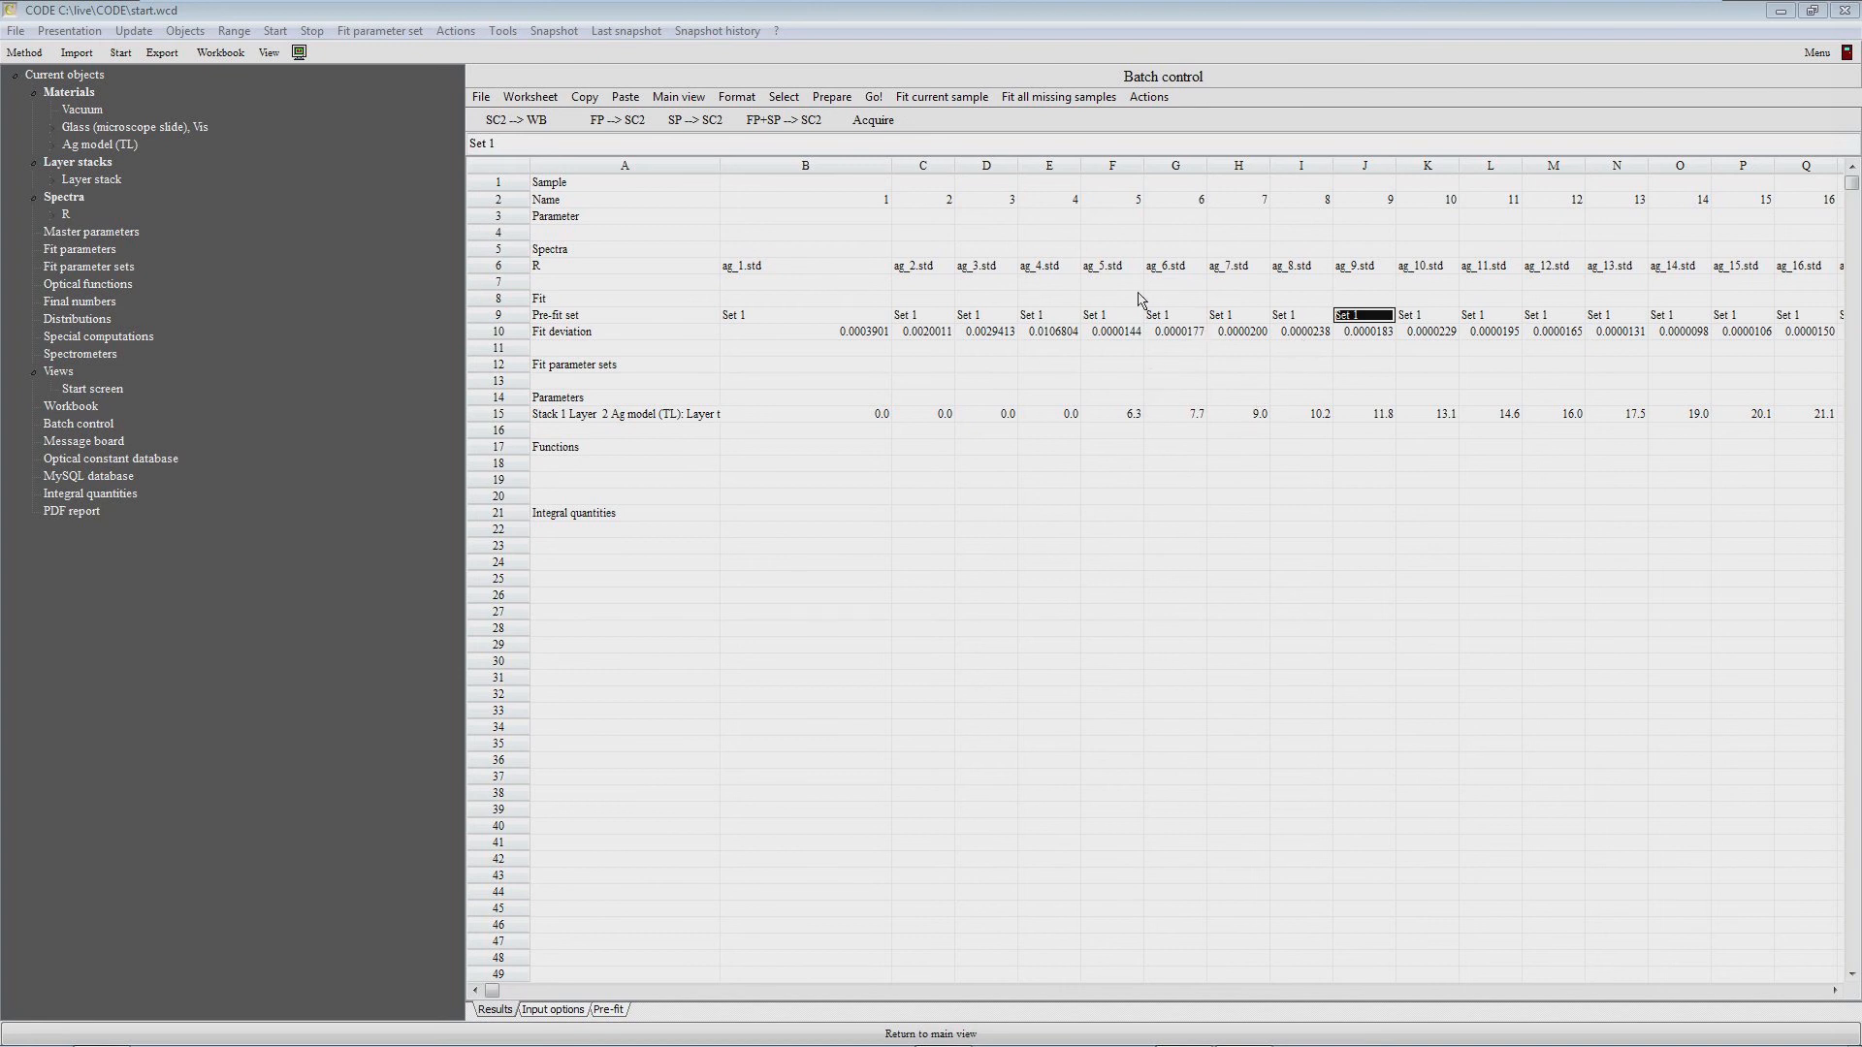
left_click(1147, 98)
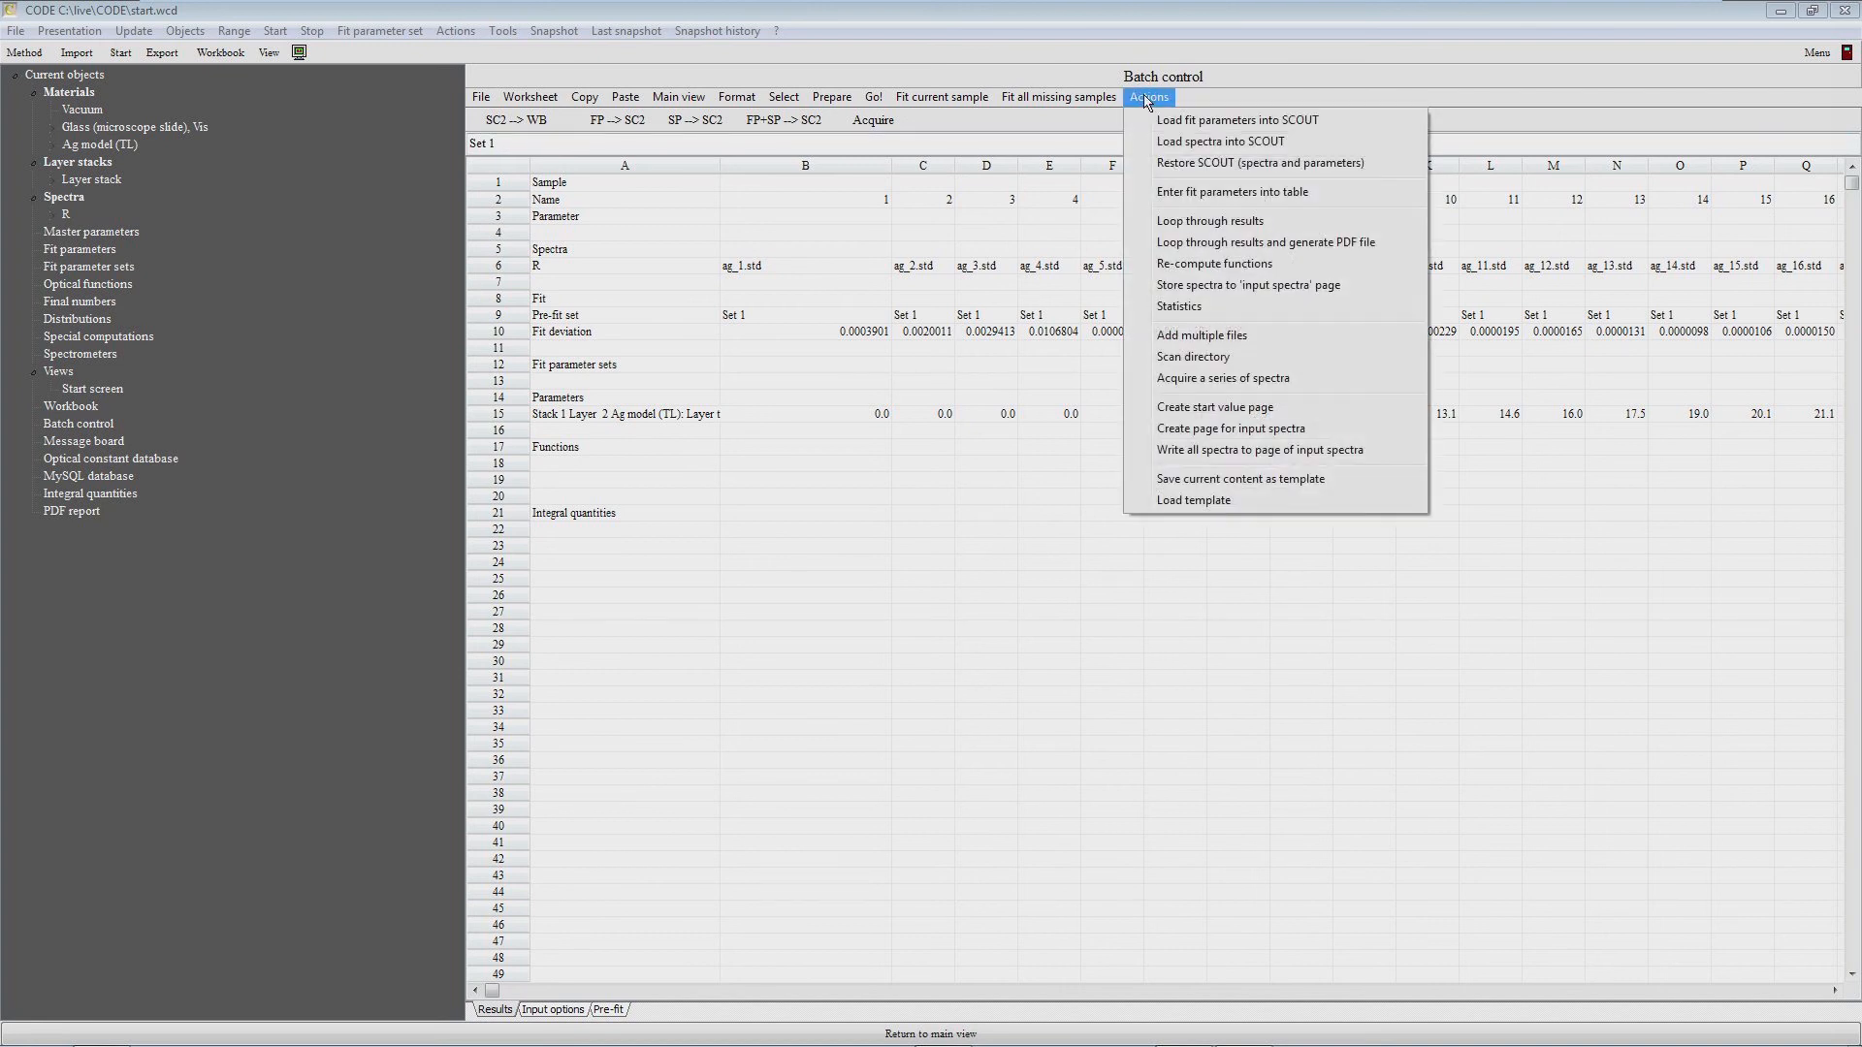
left_click(1181, 226)
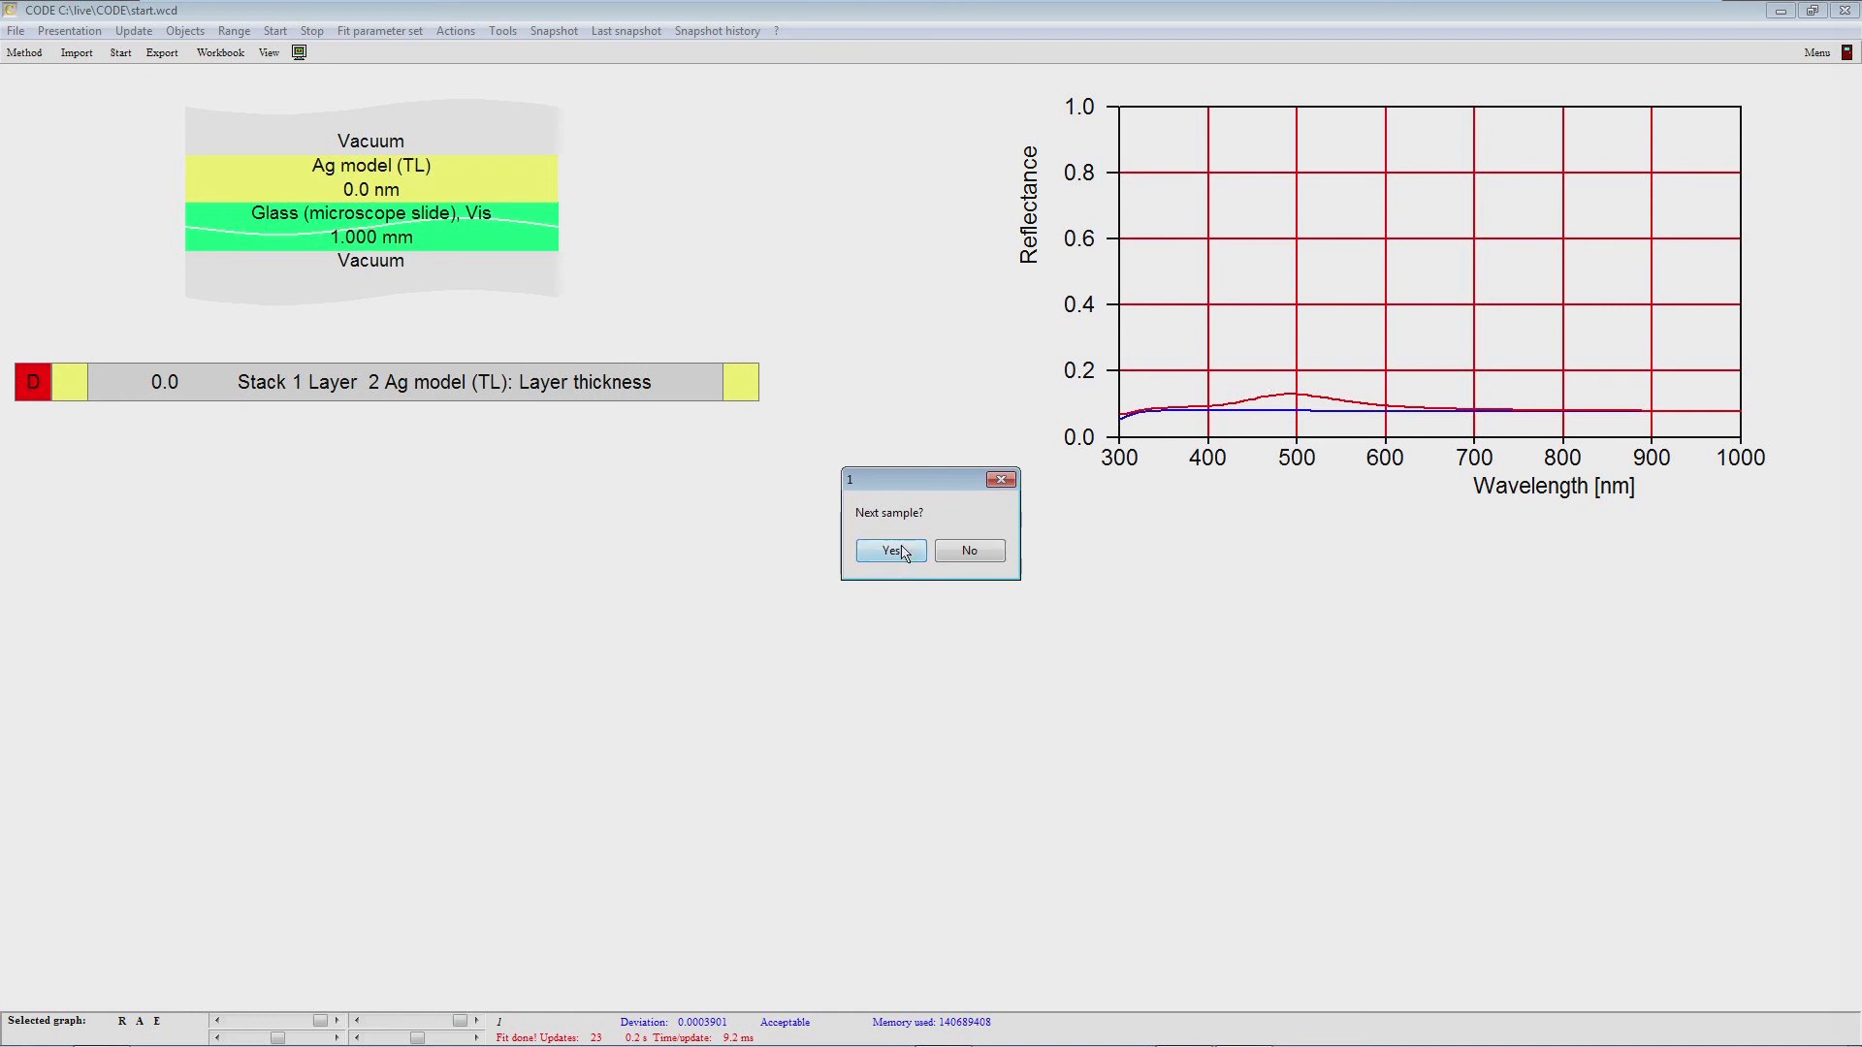
left_click_drag(876, 475, 815, 465)
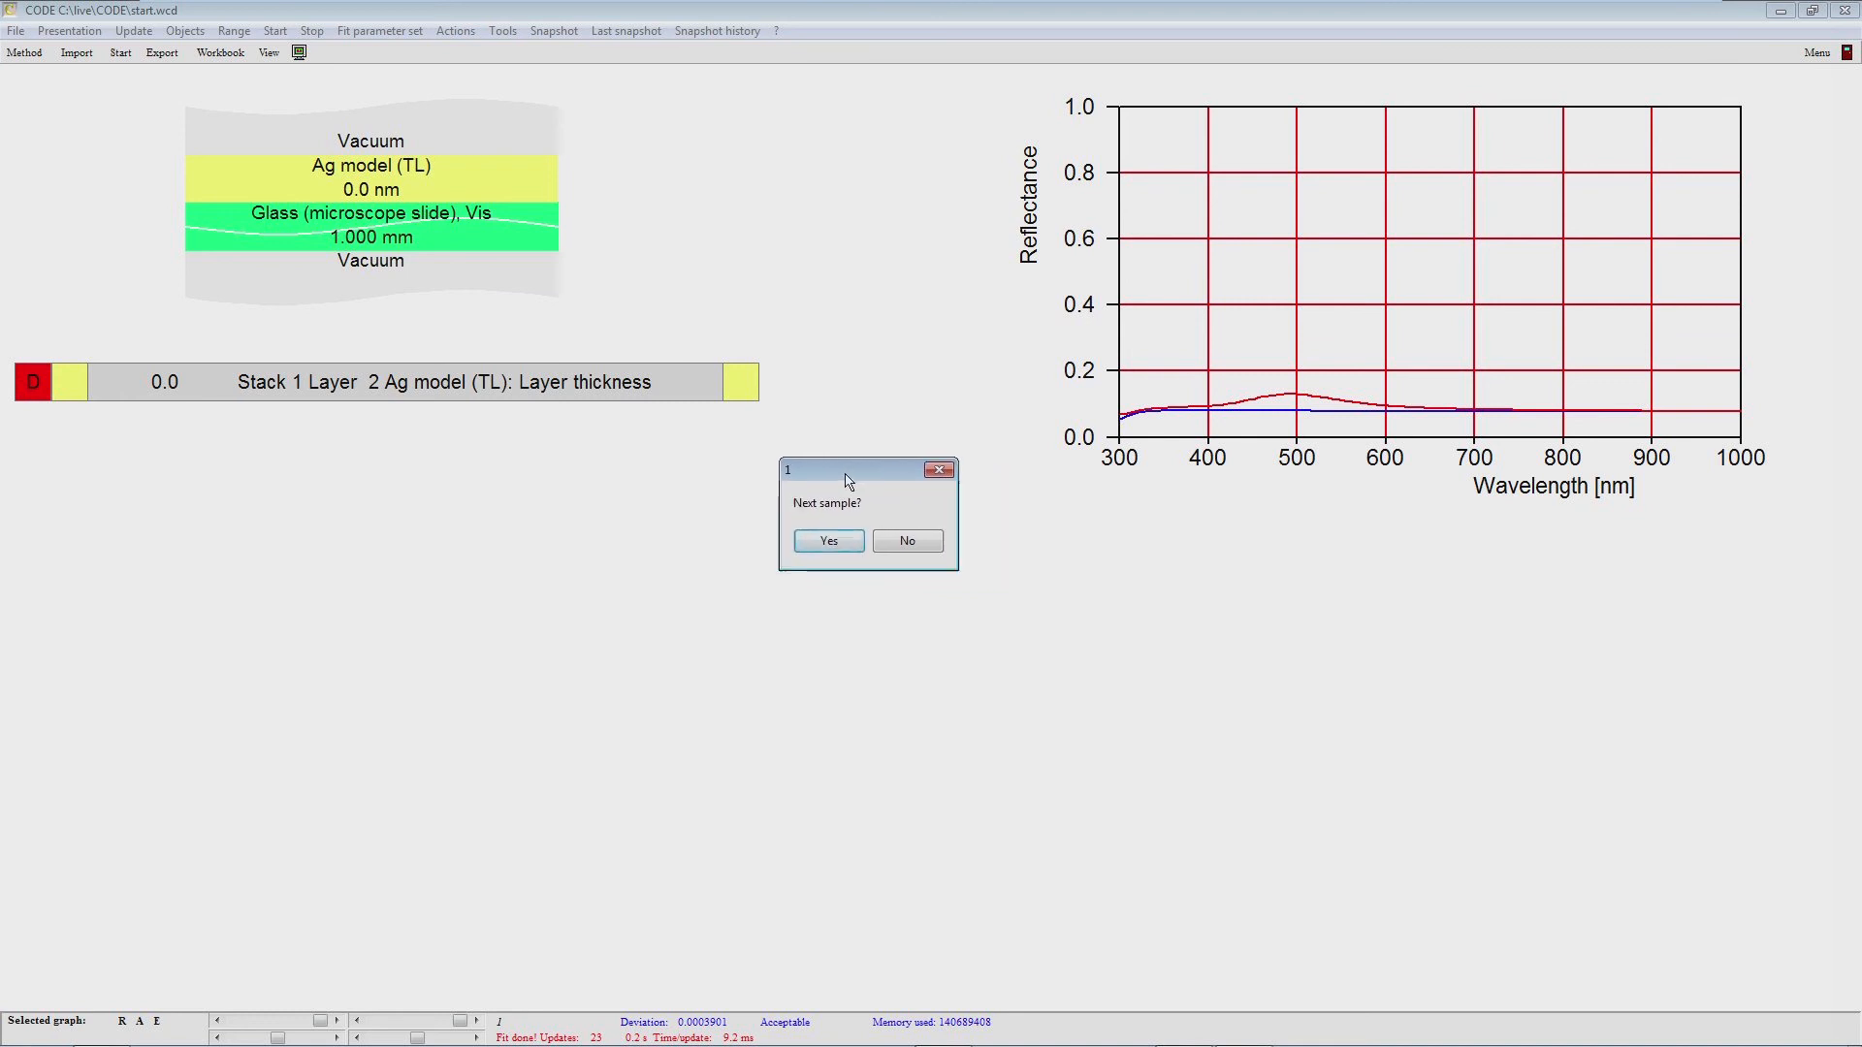
left_click(845, 551)
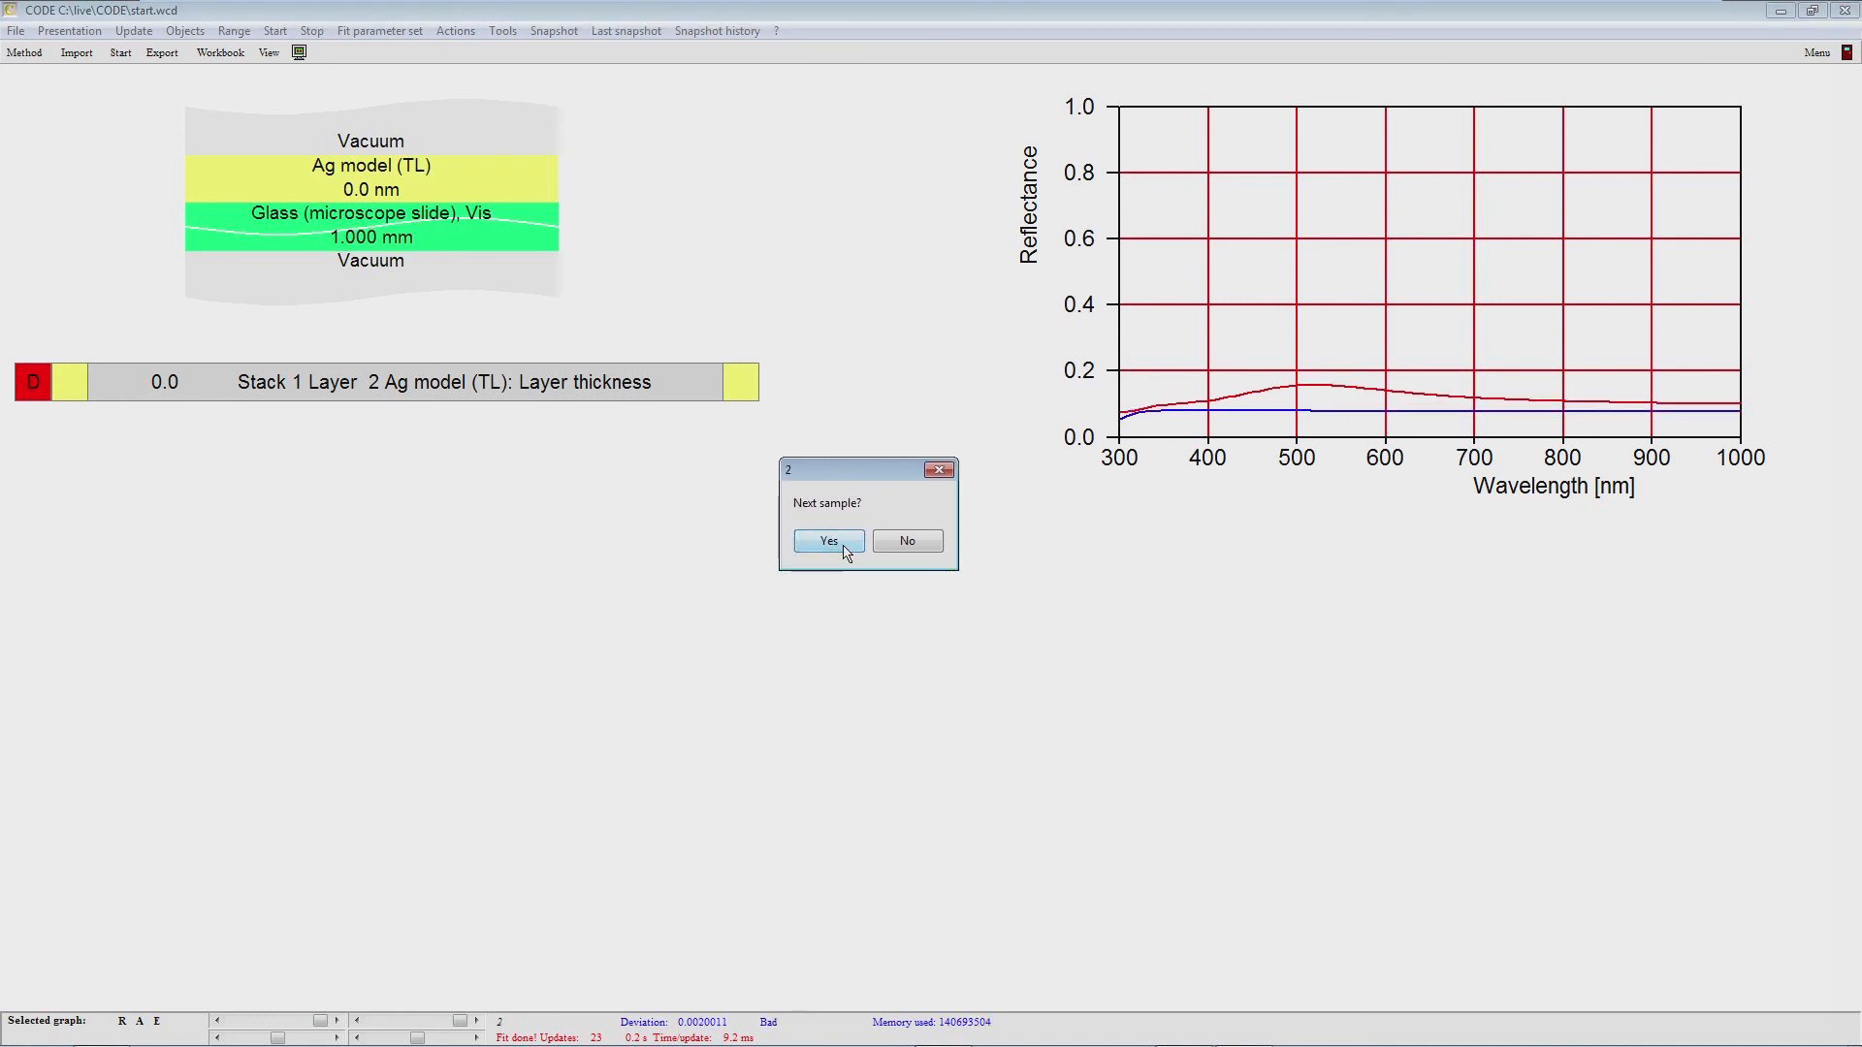
left_click(845, 551)
left_click(844, 550)
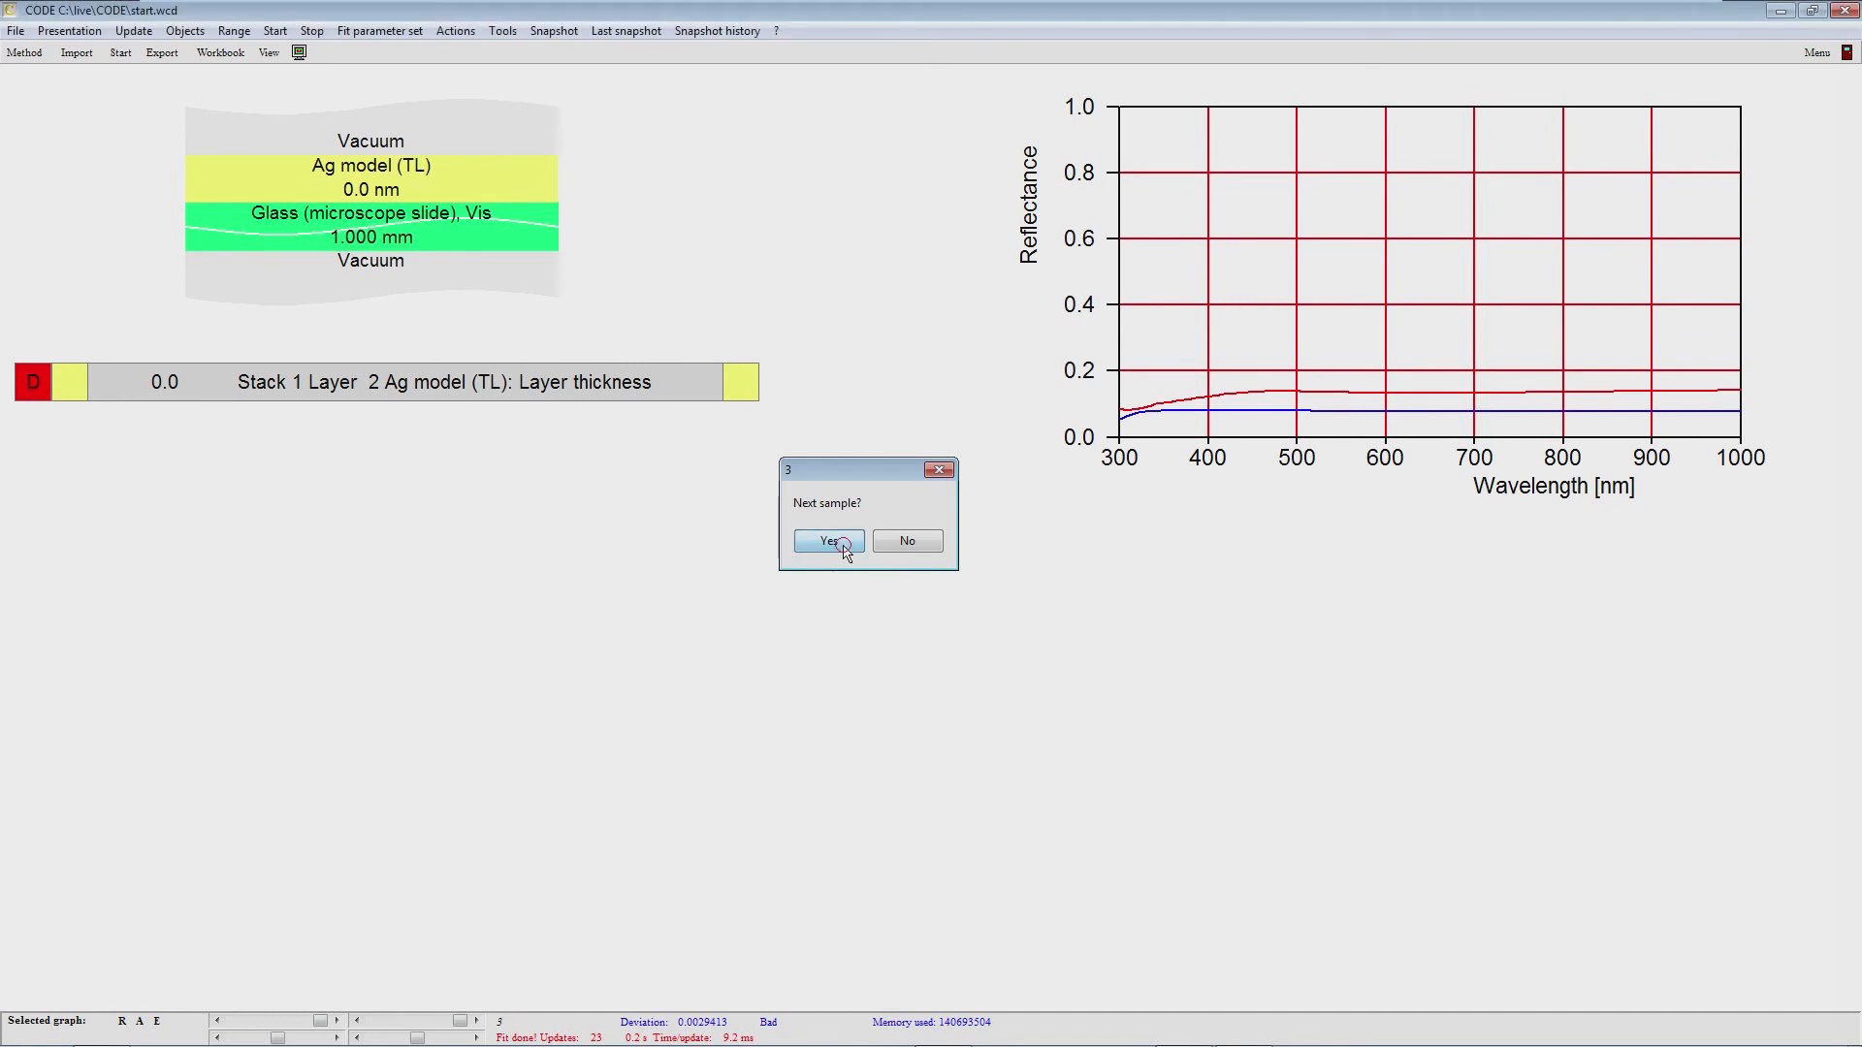
left_click(845, 551)
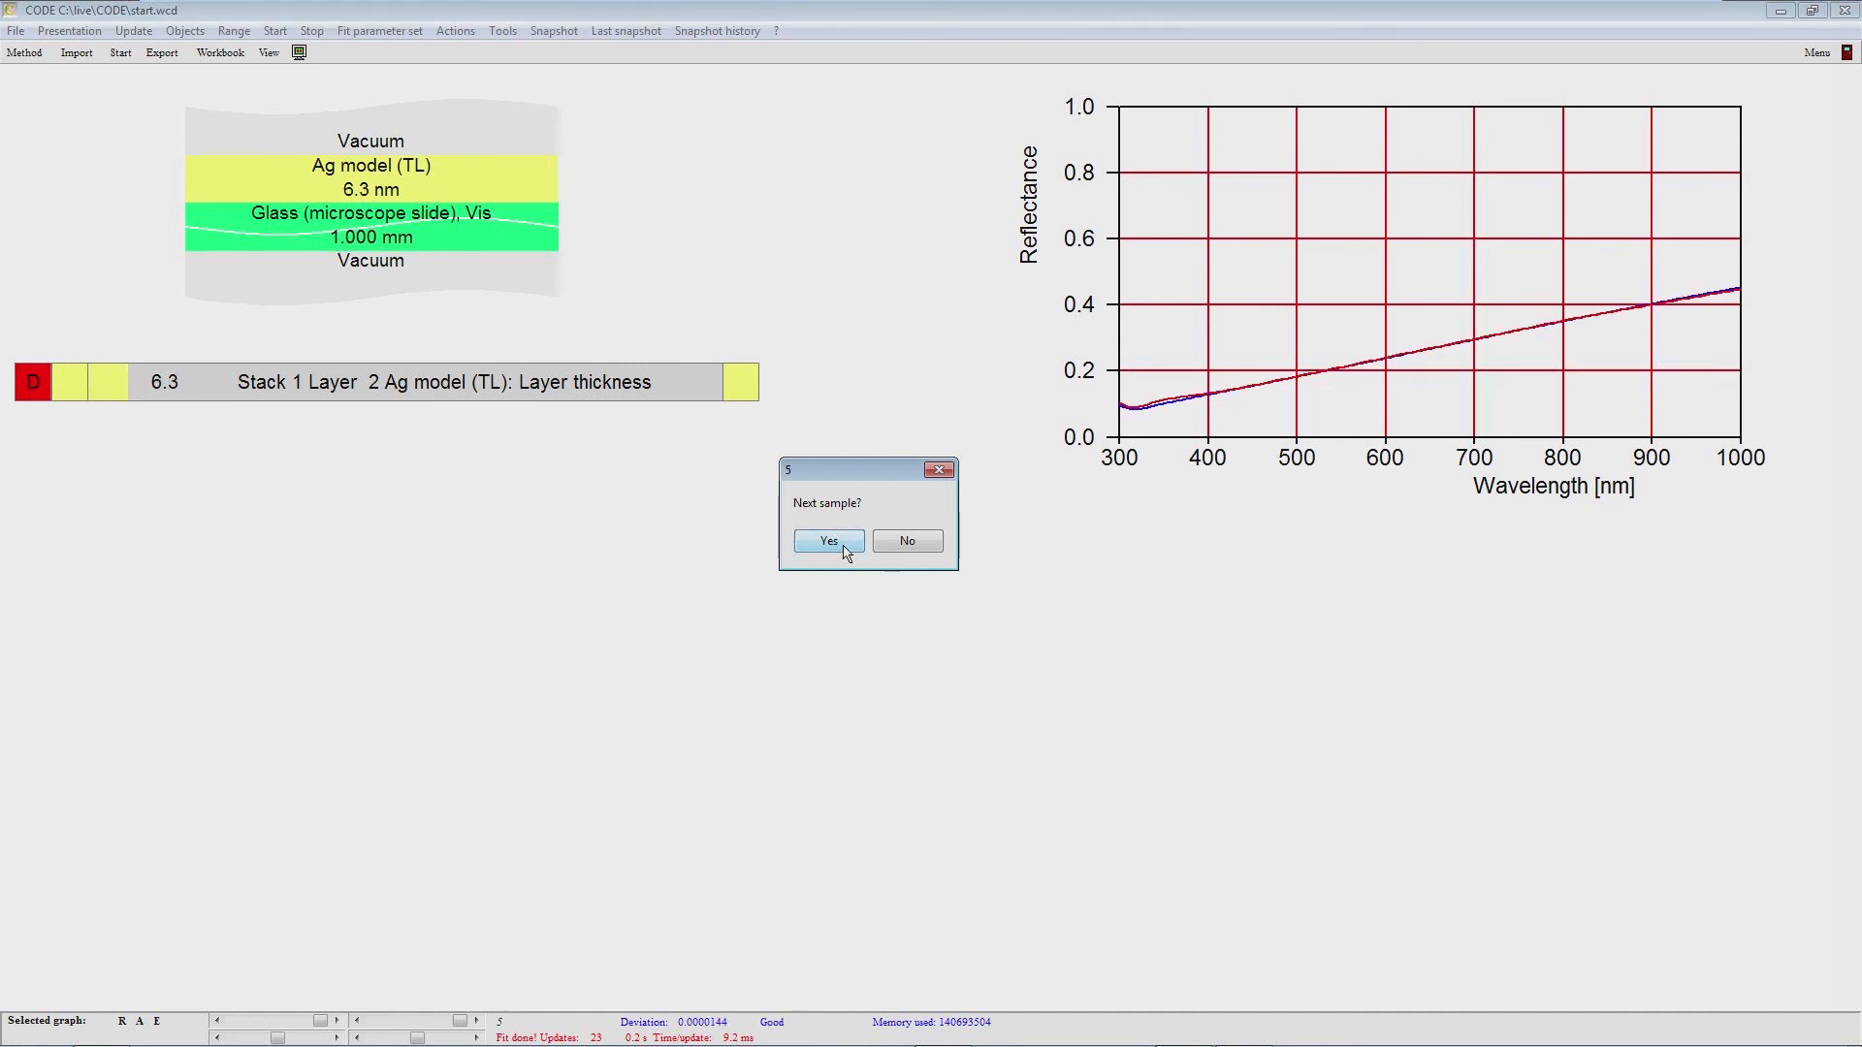
left_click(845, 550)
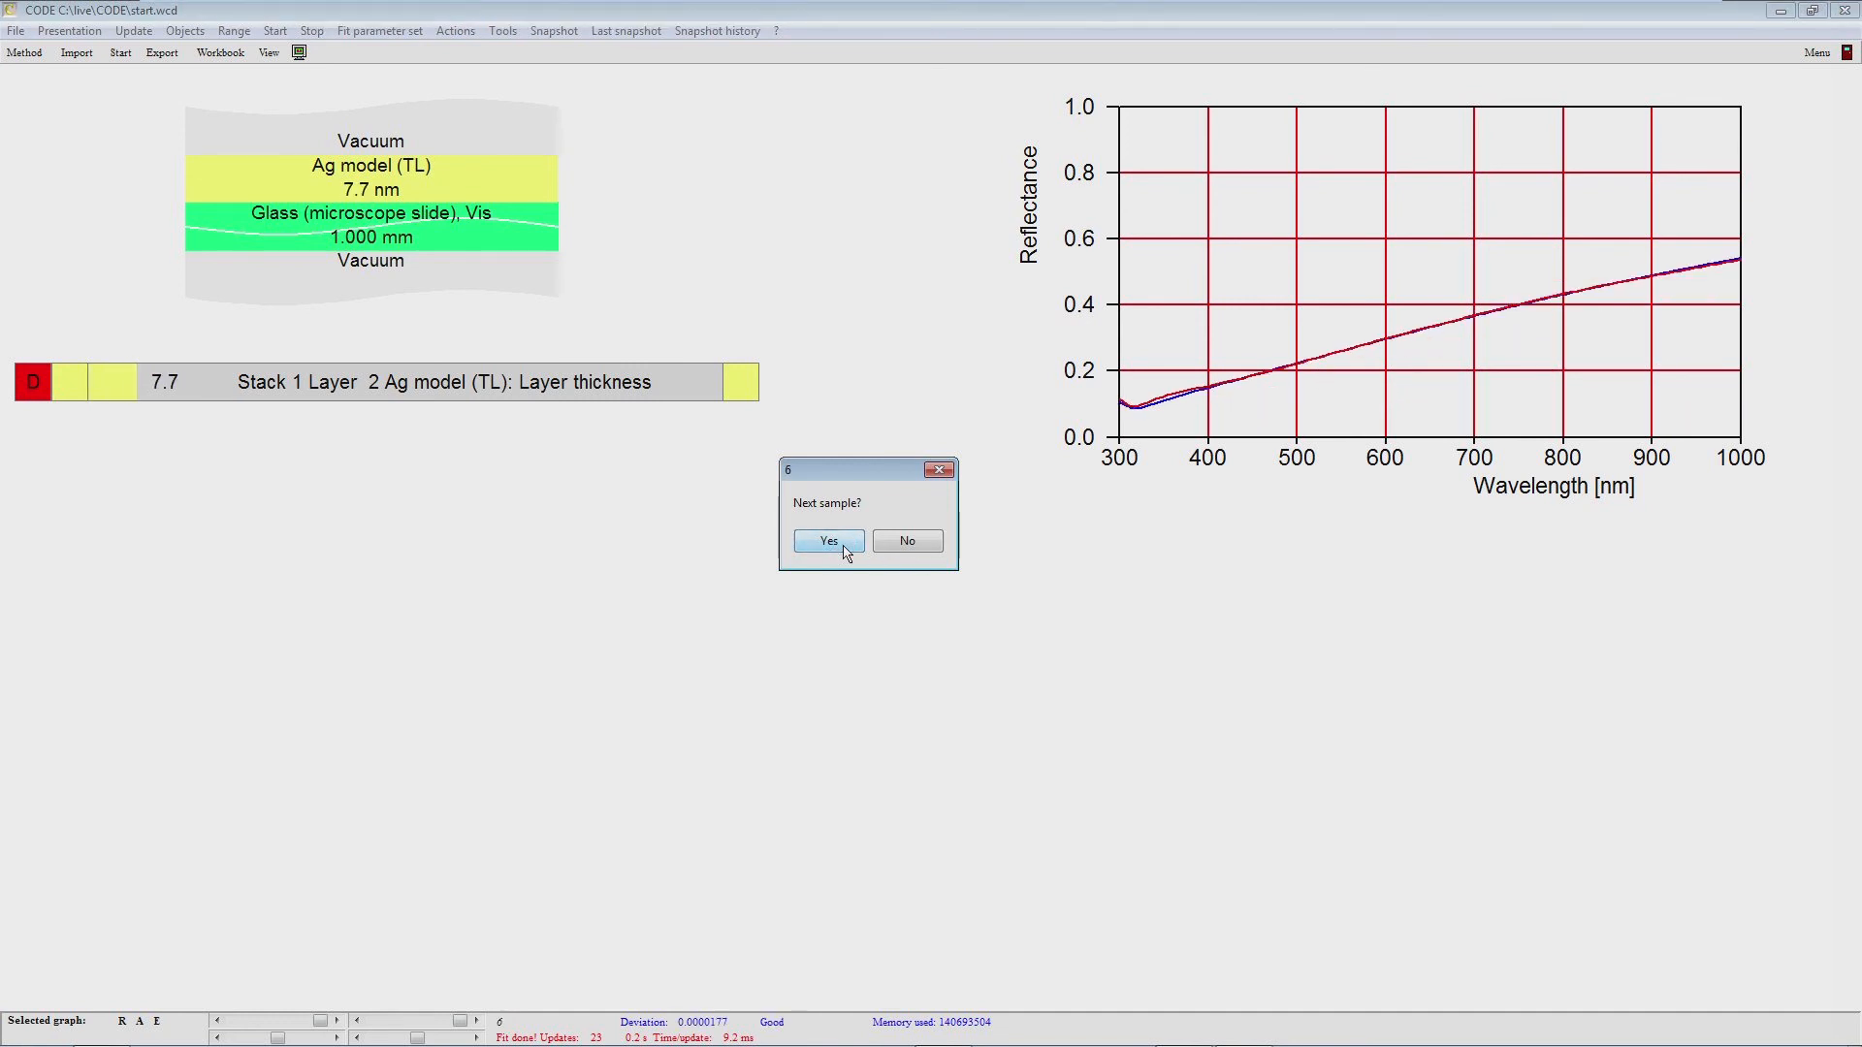
left_click(829, 541)
left_click(829, 541)
left_click(844, 551)
left_click(845, 551)
left_click(845, 551)
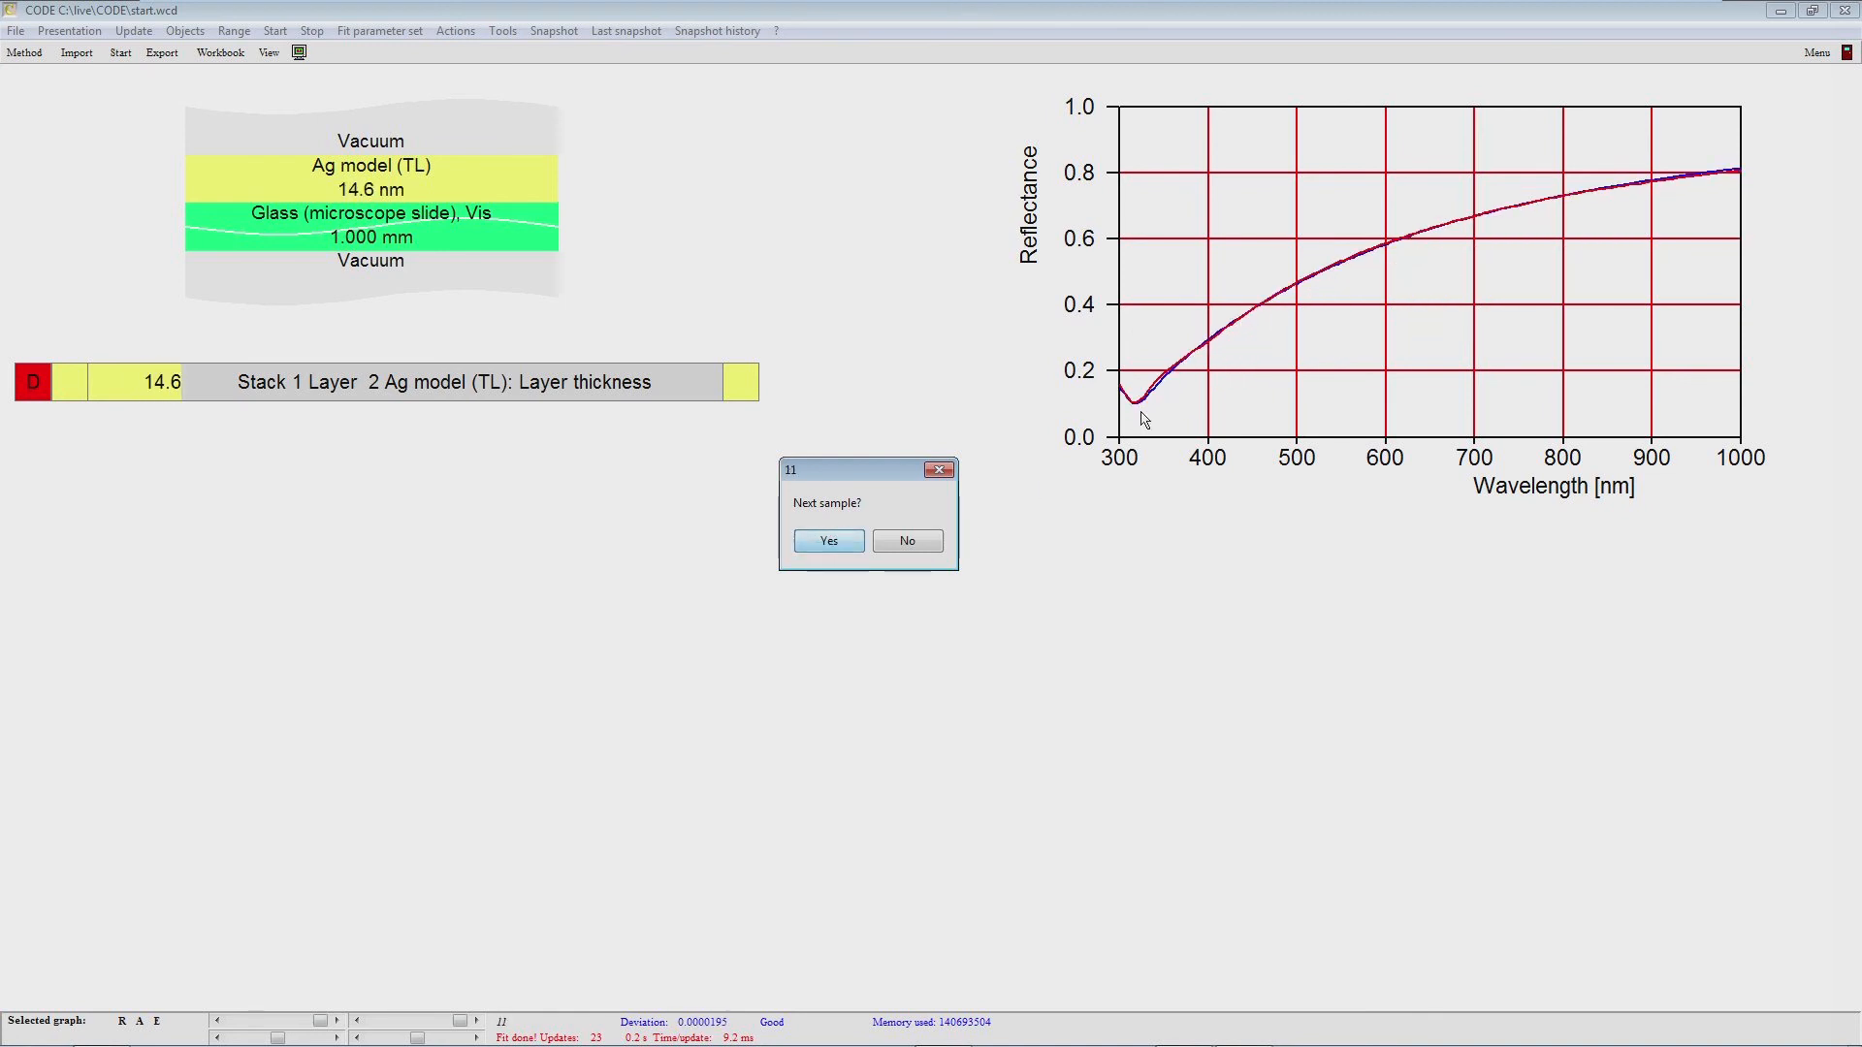
left_click(819, 541)
left_click(826, 541)
left_click(820, 543)
left_click(819, 543)
left_click(819, 543)
left_click(820, 543)
left_click(820, 543)
left_click(820, 543)
left_click(819, 543)
left_click(819, 543)
left_click(819, 543)
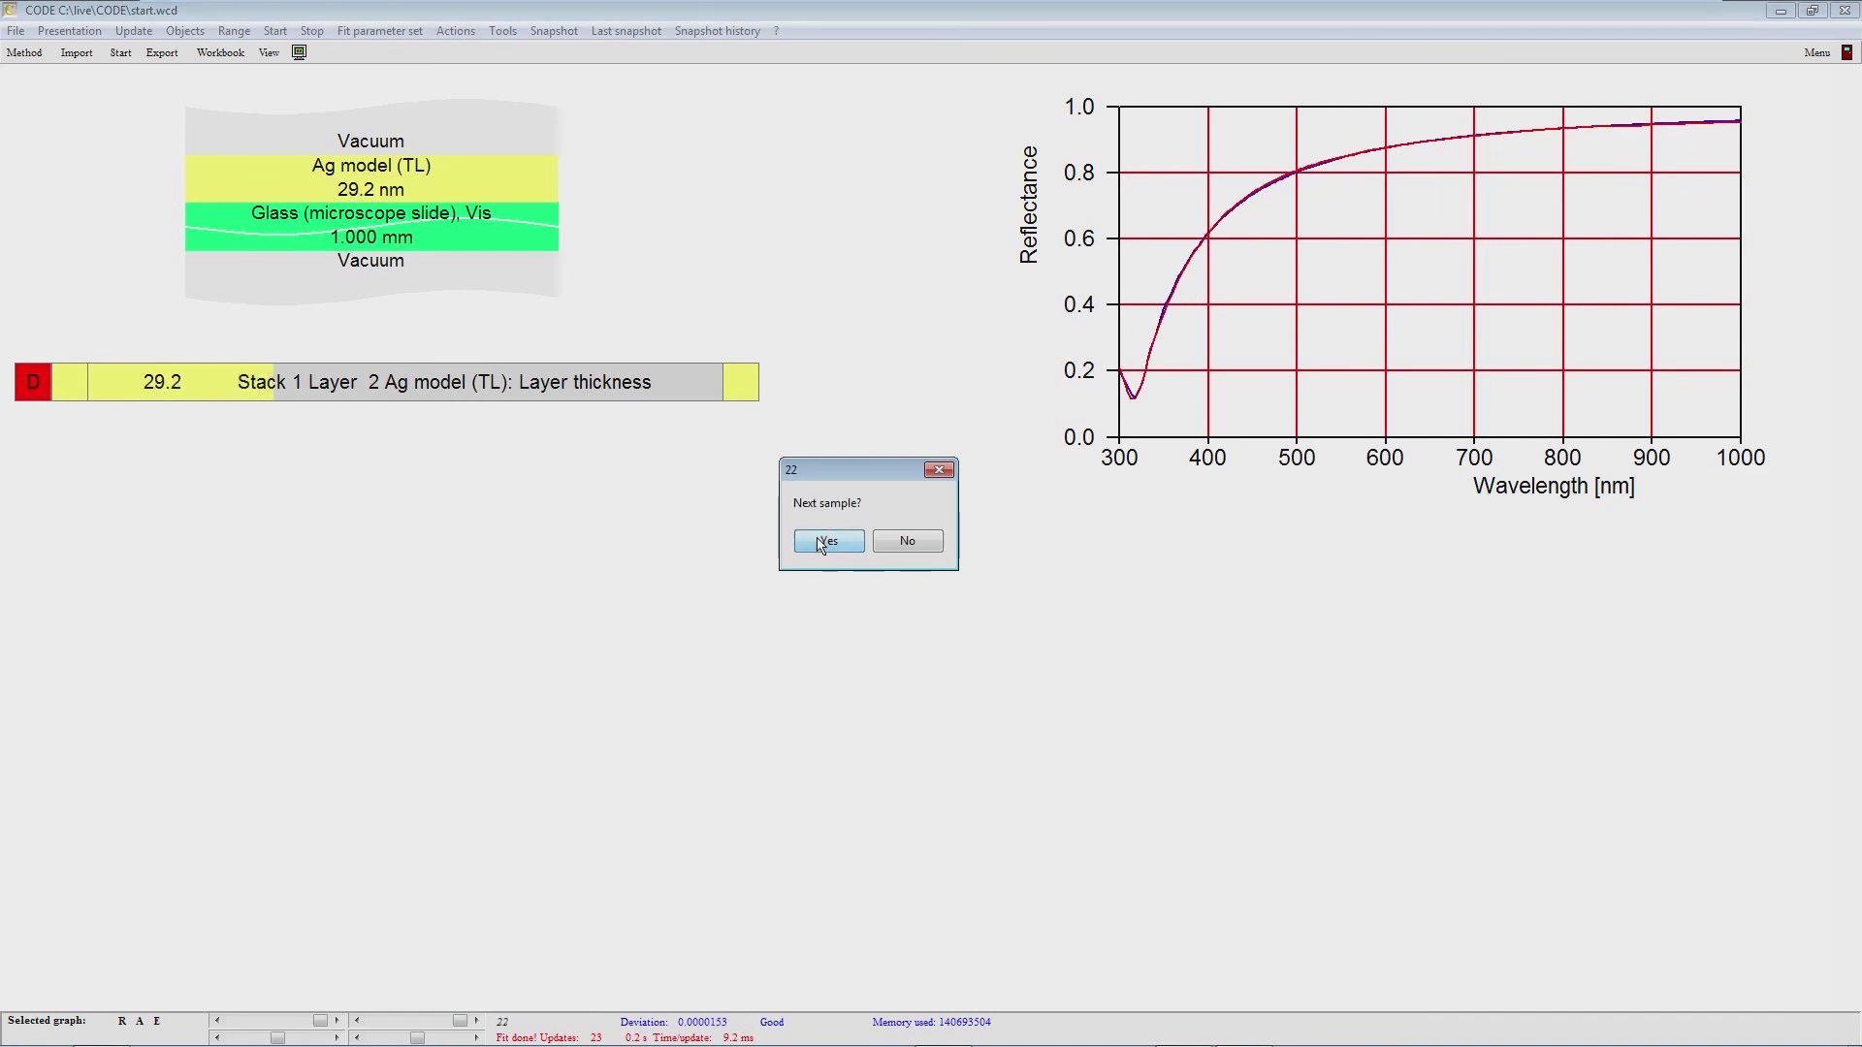
left_click(820, 543)
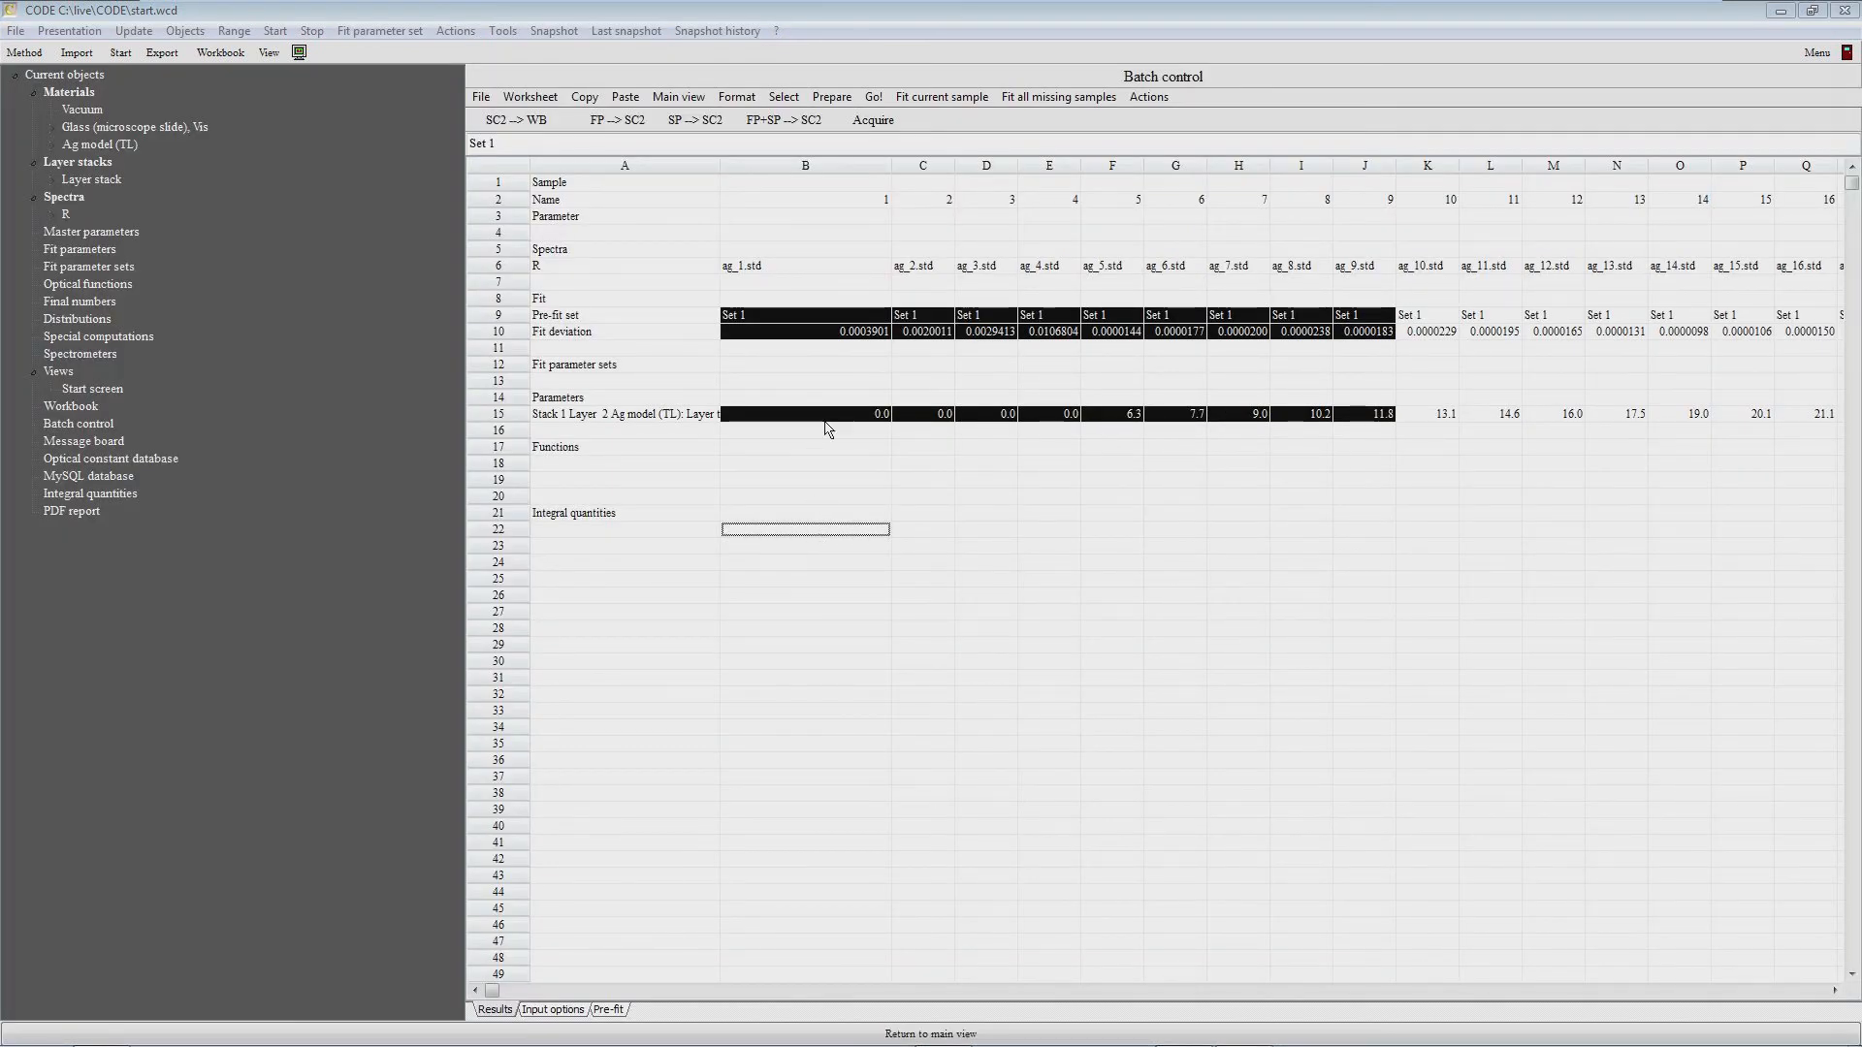
Step: Restart the loop through the batch results and advance to sample 4 to inspect the fits of the thinnest layers
left_click(827, 400)
left_click(1173, 101)
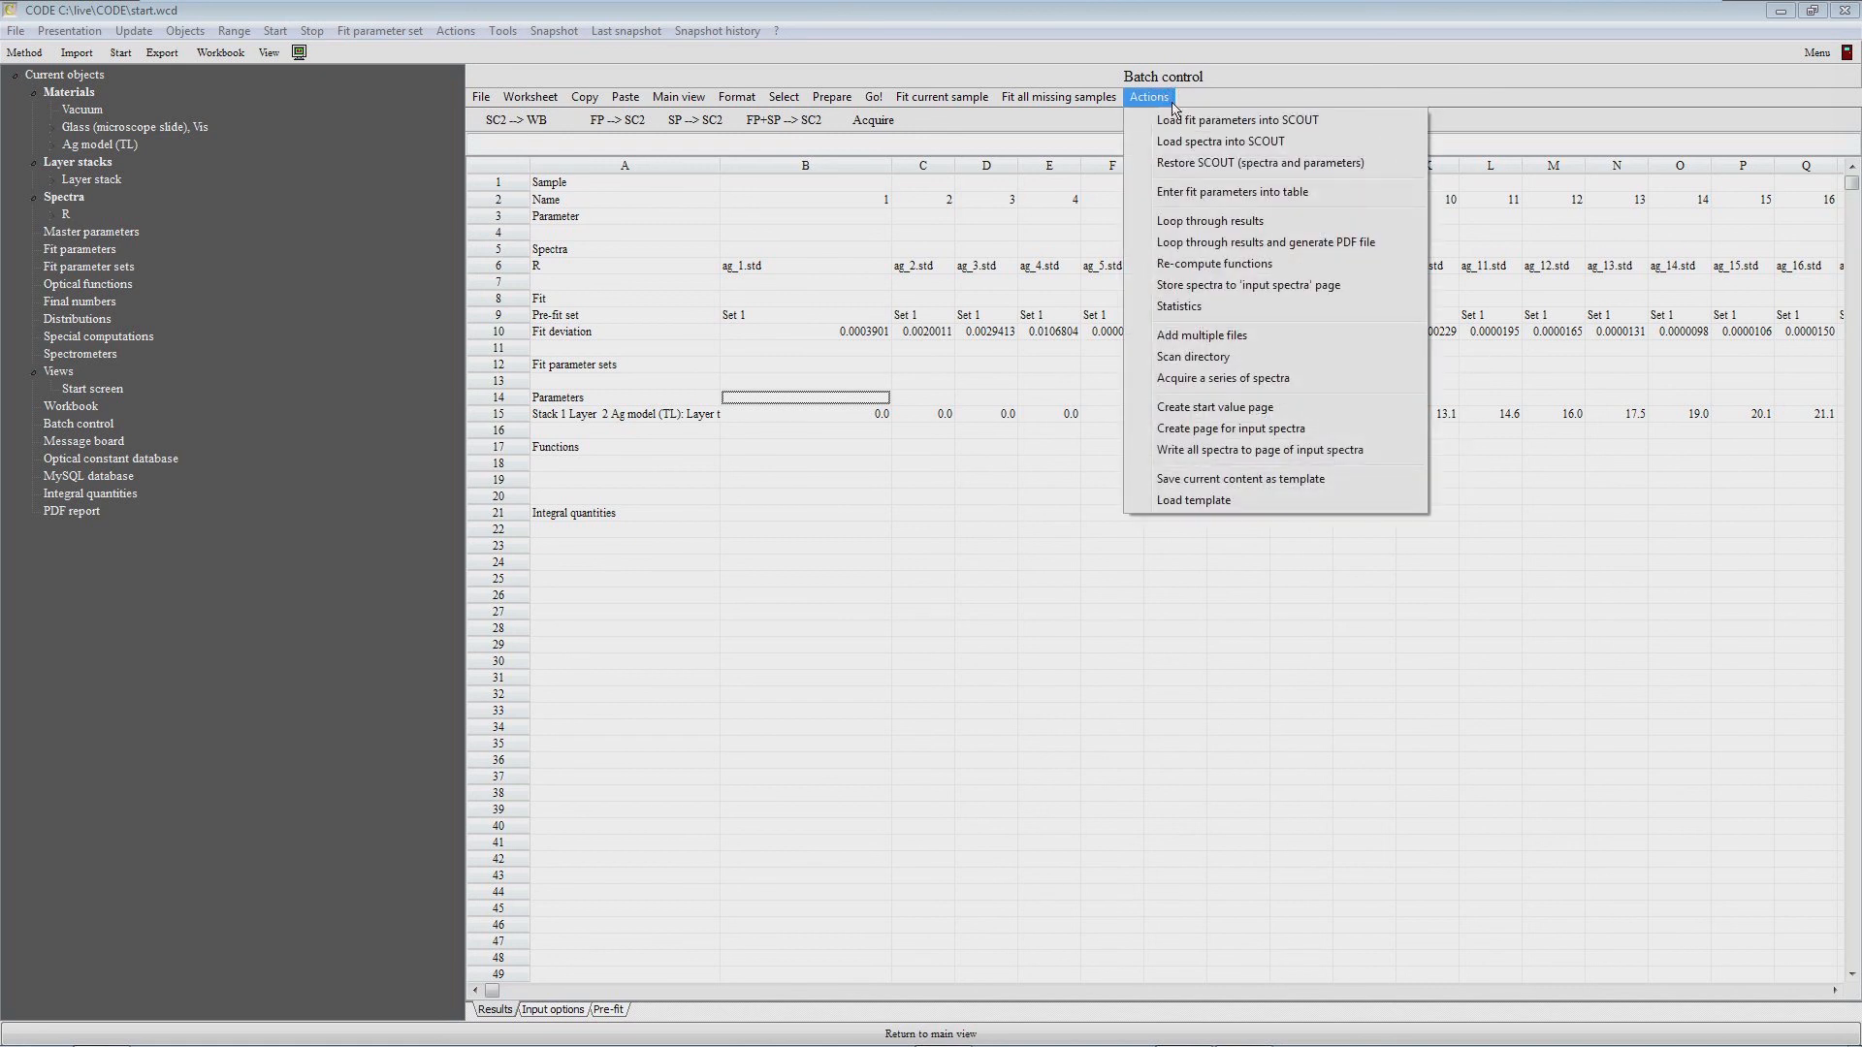
left_click(1221, 223)
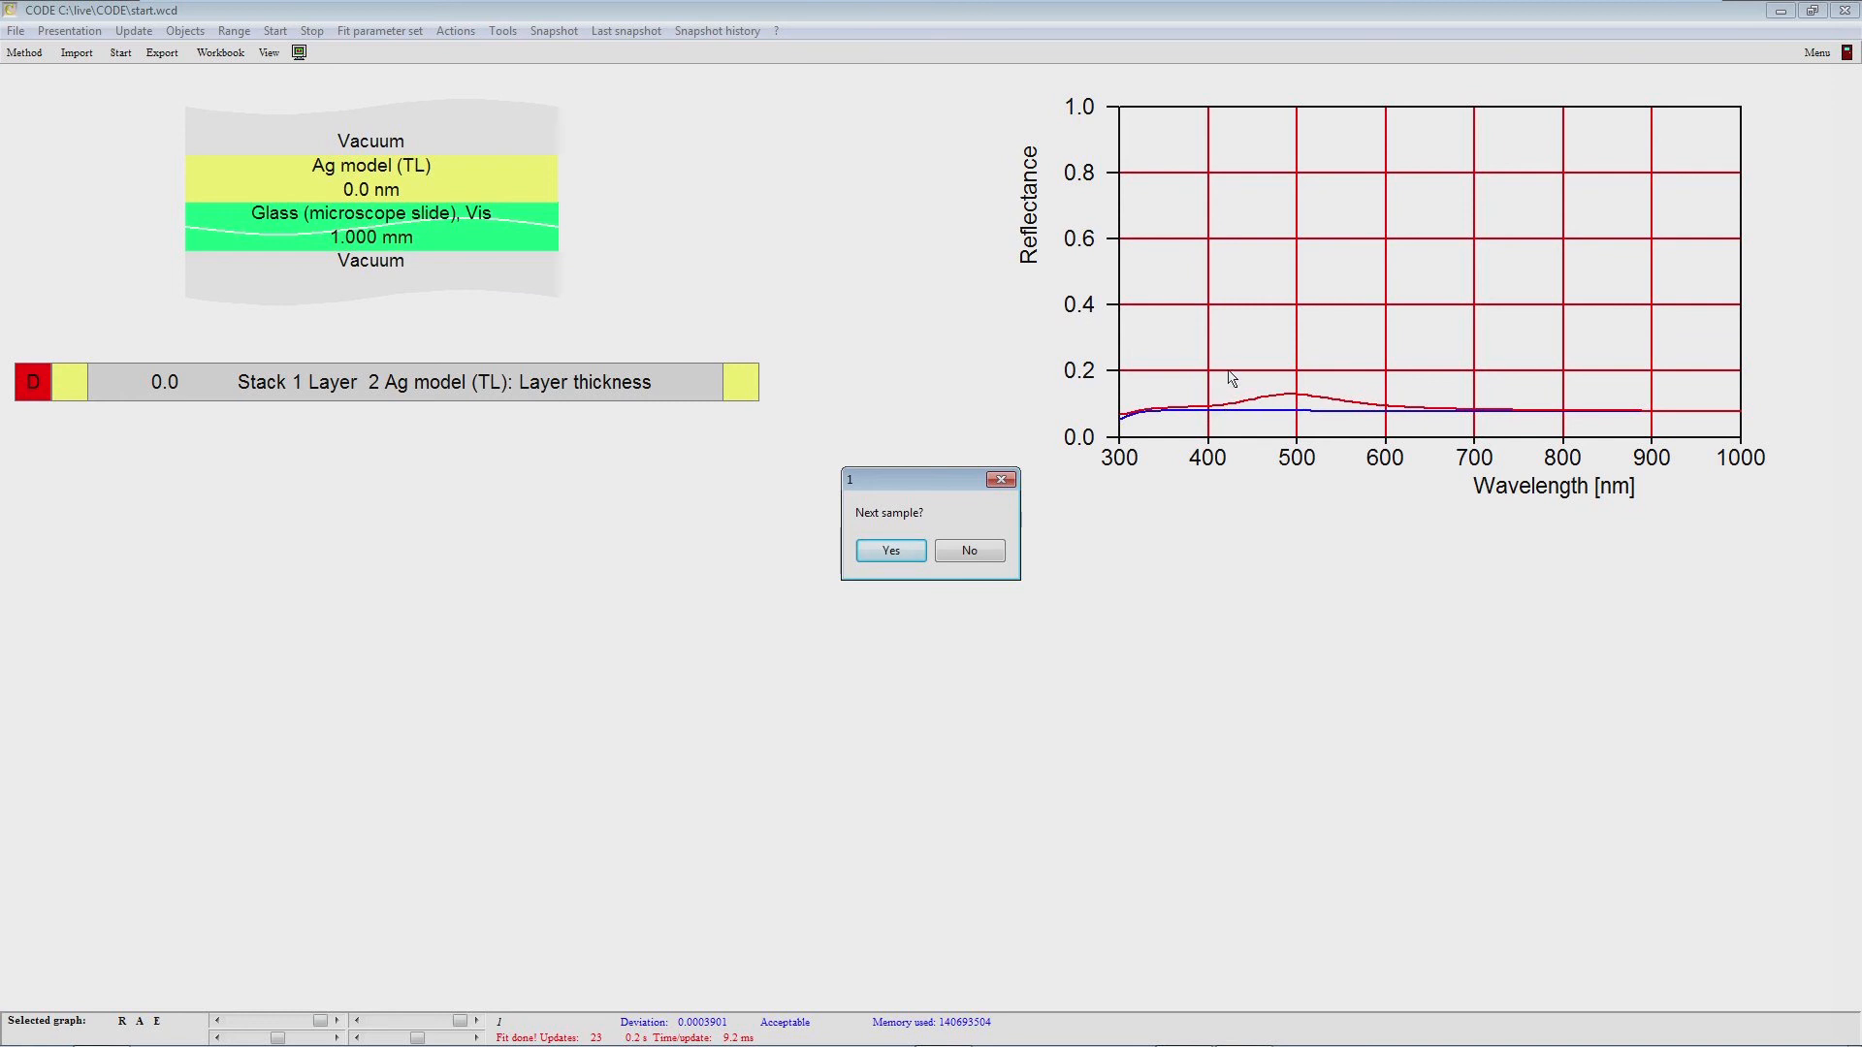
left_click(901, 552)
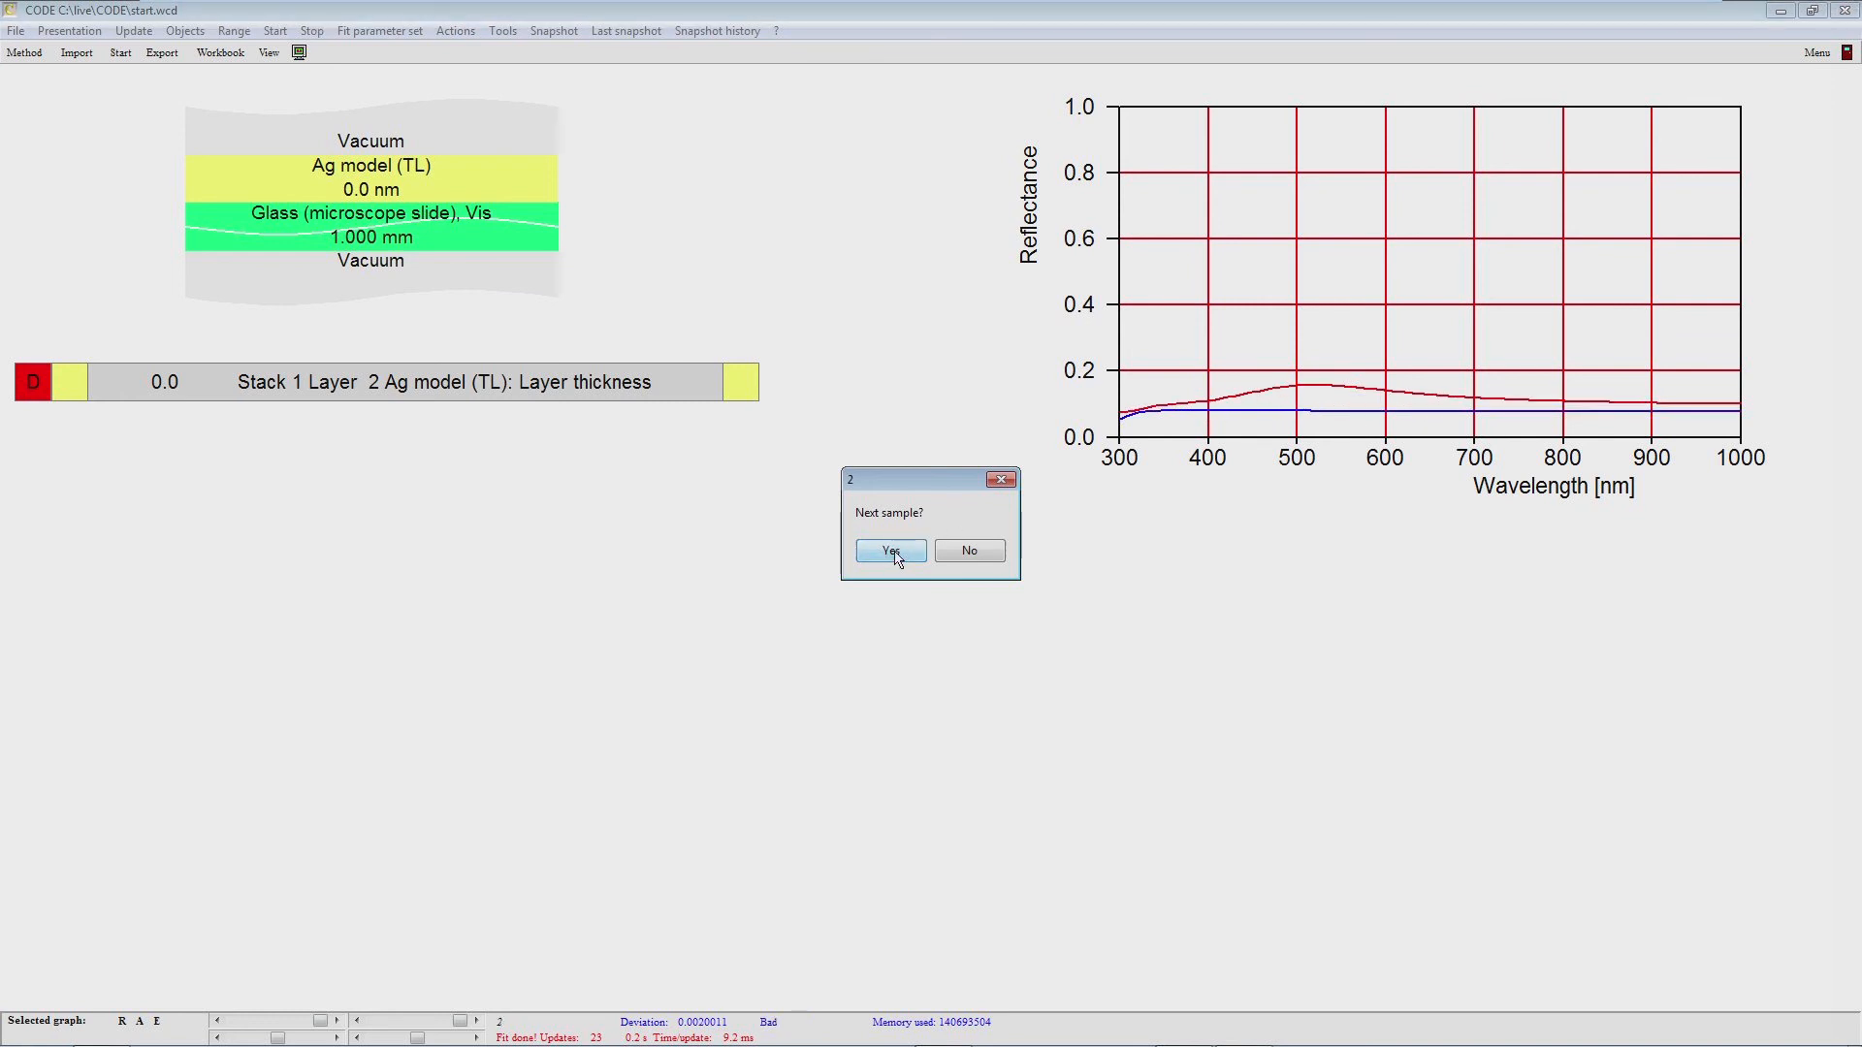
left_click(916, 554)
left_click(889, 556)
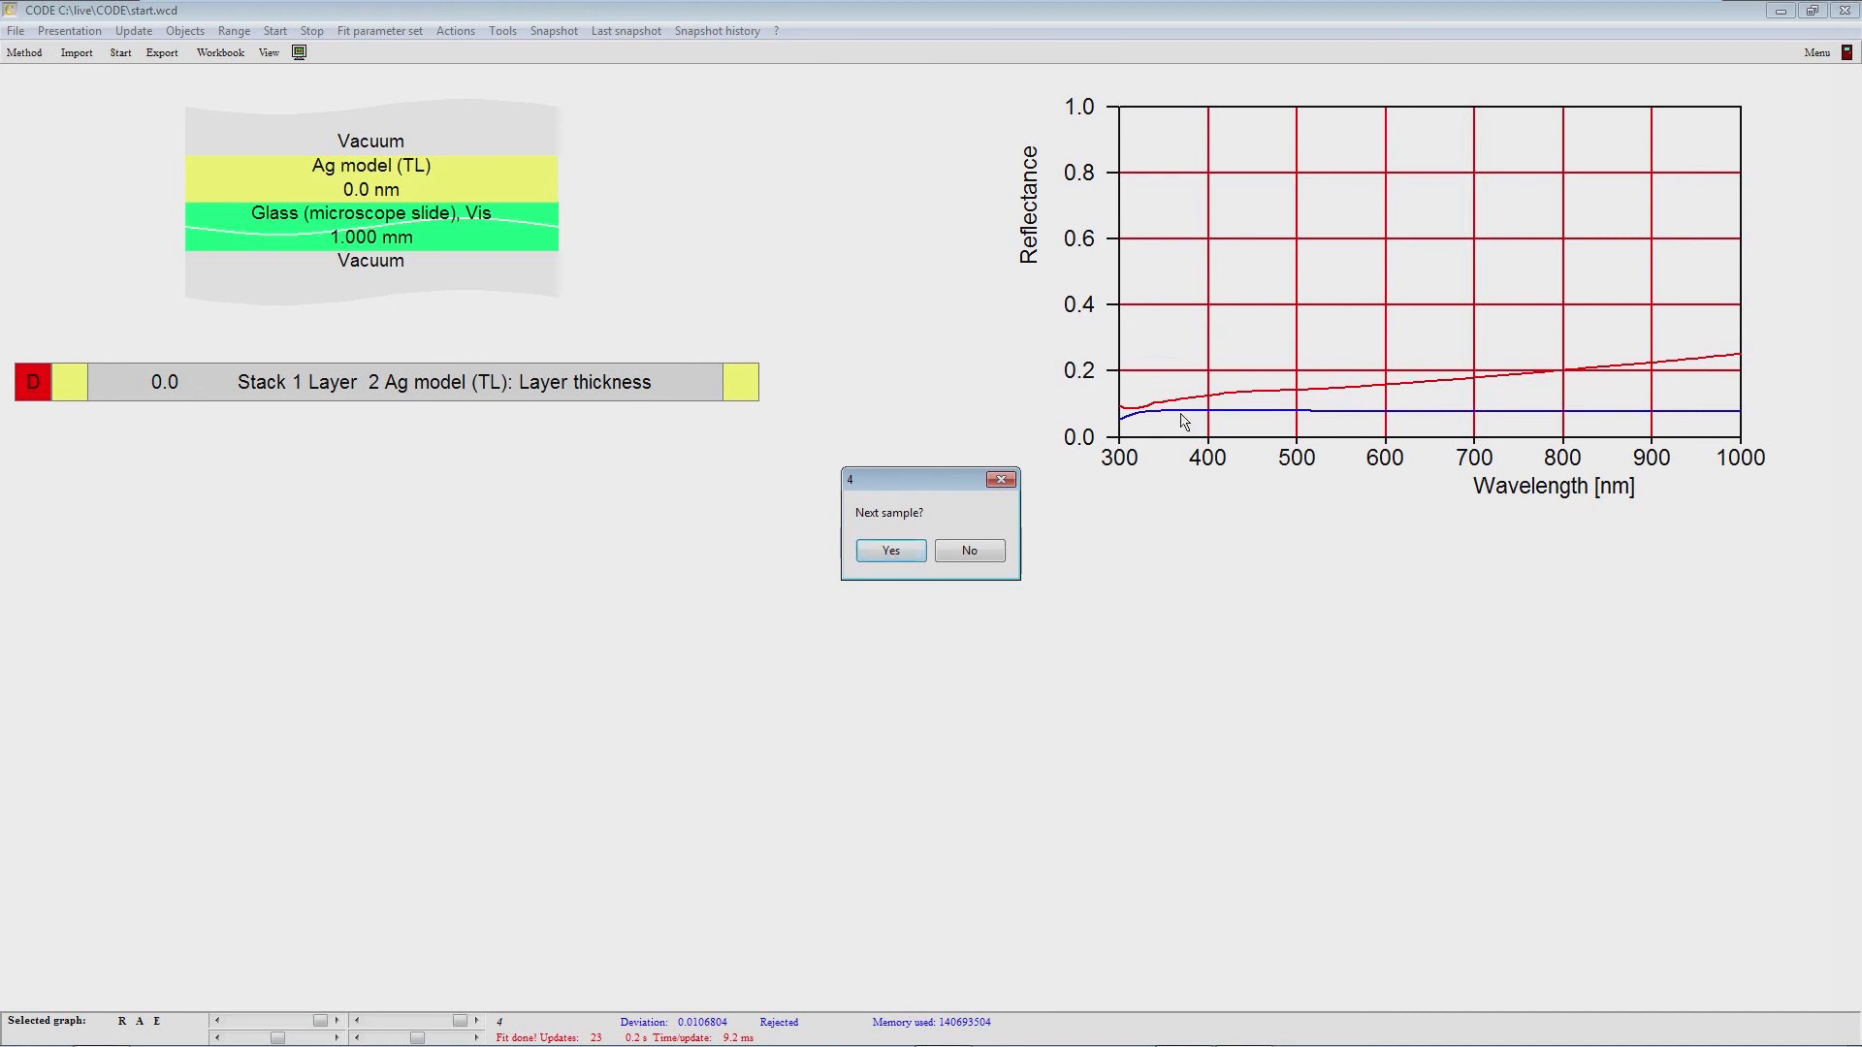
Step: Stop the results loop at sample 4, adjust the silver layer thickness to 5.0 nm and return to the batch control
left_click(137, 384)
left_click(968, 550)
mouse_move(91, 395)
left_mouse_down()
mouse_move(112, 380)
mouse_move(85, 393)
mouse_move(124, 397)
left_mouse_up()
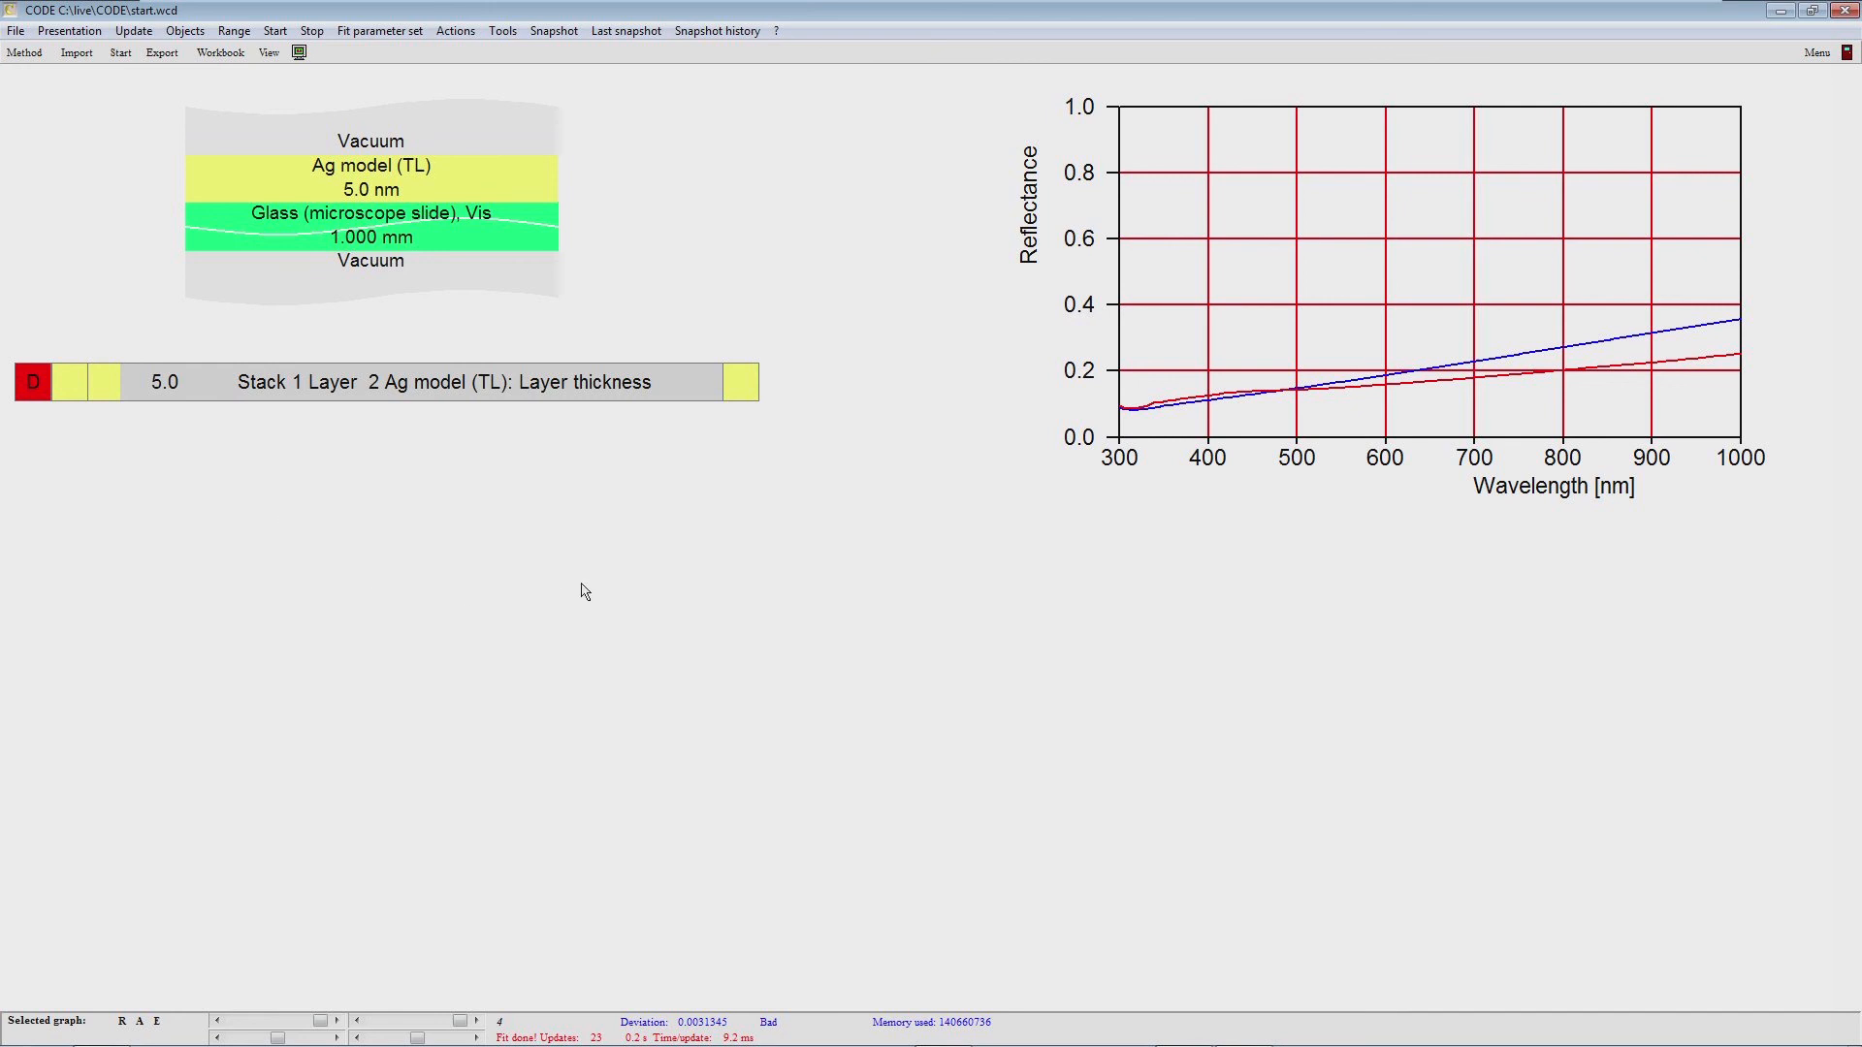
key("F7")
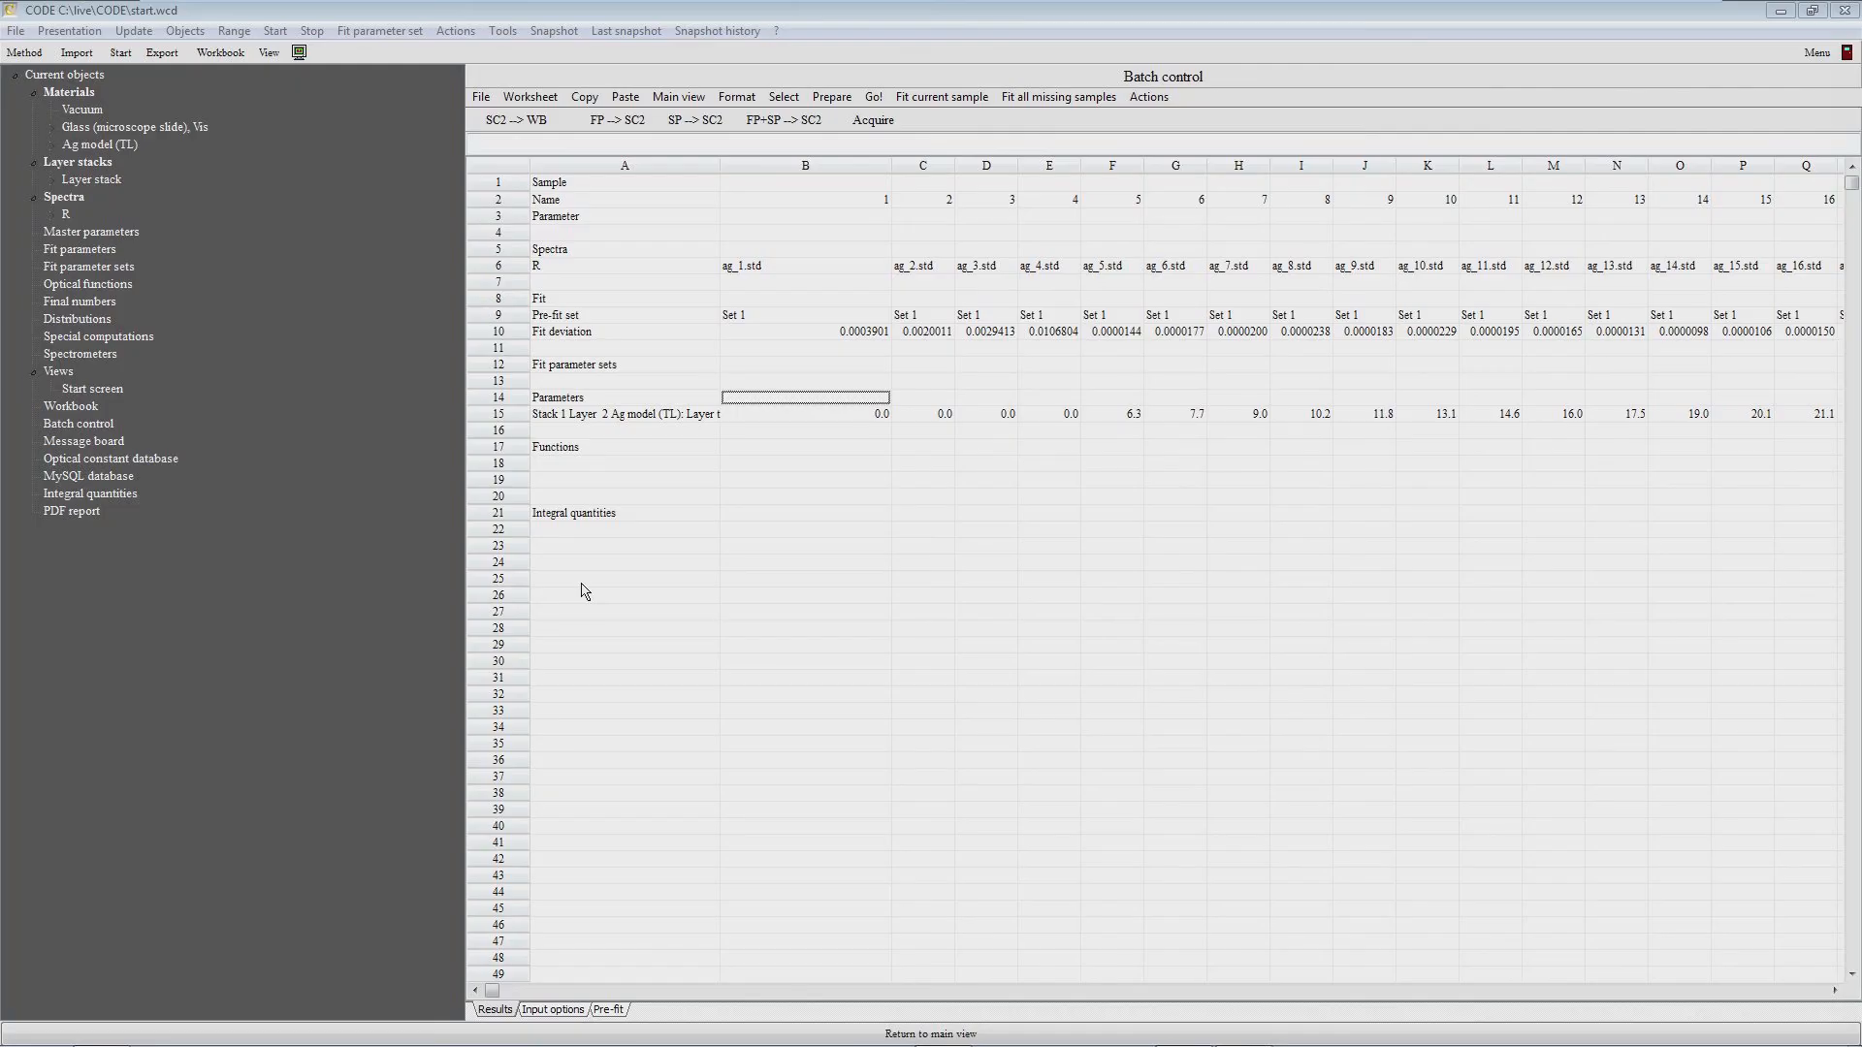
Step: Look along the Name row of the results table from sample 1 to sample 22 and go back to the first columns
left_click(822, 447)
key("Right")
key("Up")
key("Up")
key("Up")
key("Up")
key("Up")
key("Up")
key("Up")
key("Up")
key("Up")
key("Up")
left_click(864, 198)
key("Left")
key("Right")
key("Right")
key("Right")
key("Right")
key("Right")
key("Right")
key("Right")
key("Right")
key("Right")
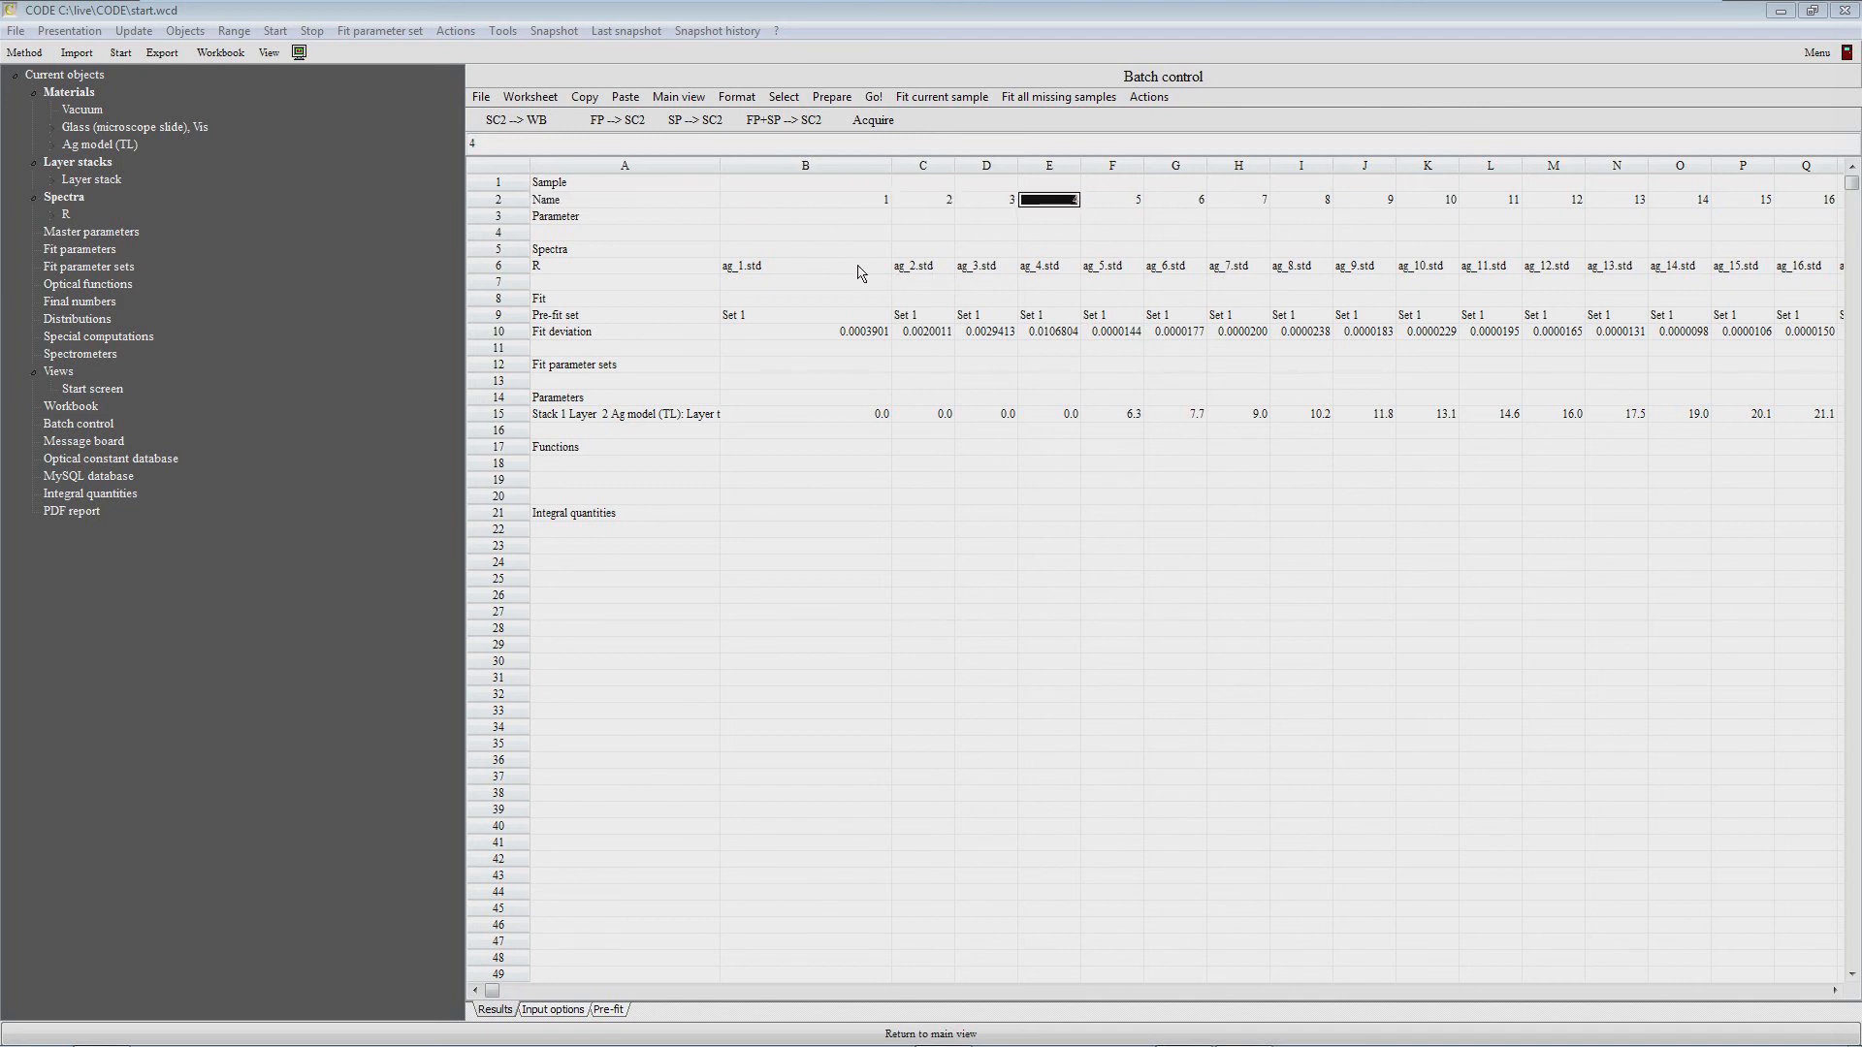
key("Right")
key("Right")
key("Right")
key("Right")
key("Right")
key("Right")
key("Right")
key("Right")
key("Right")
key("Right")
key("Right")
key("Right")
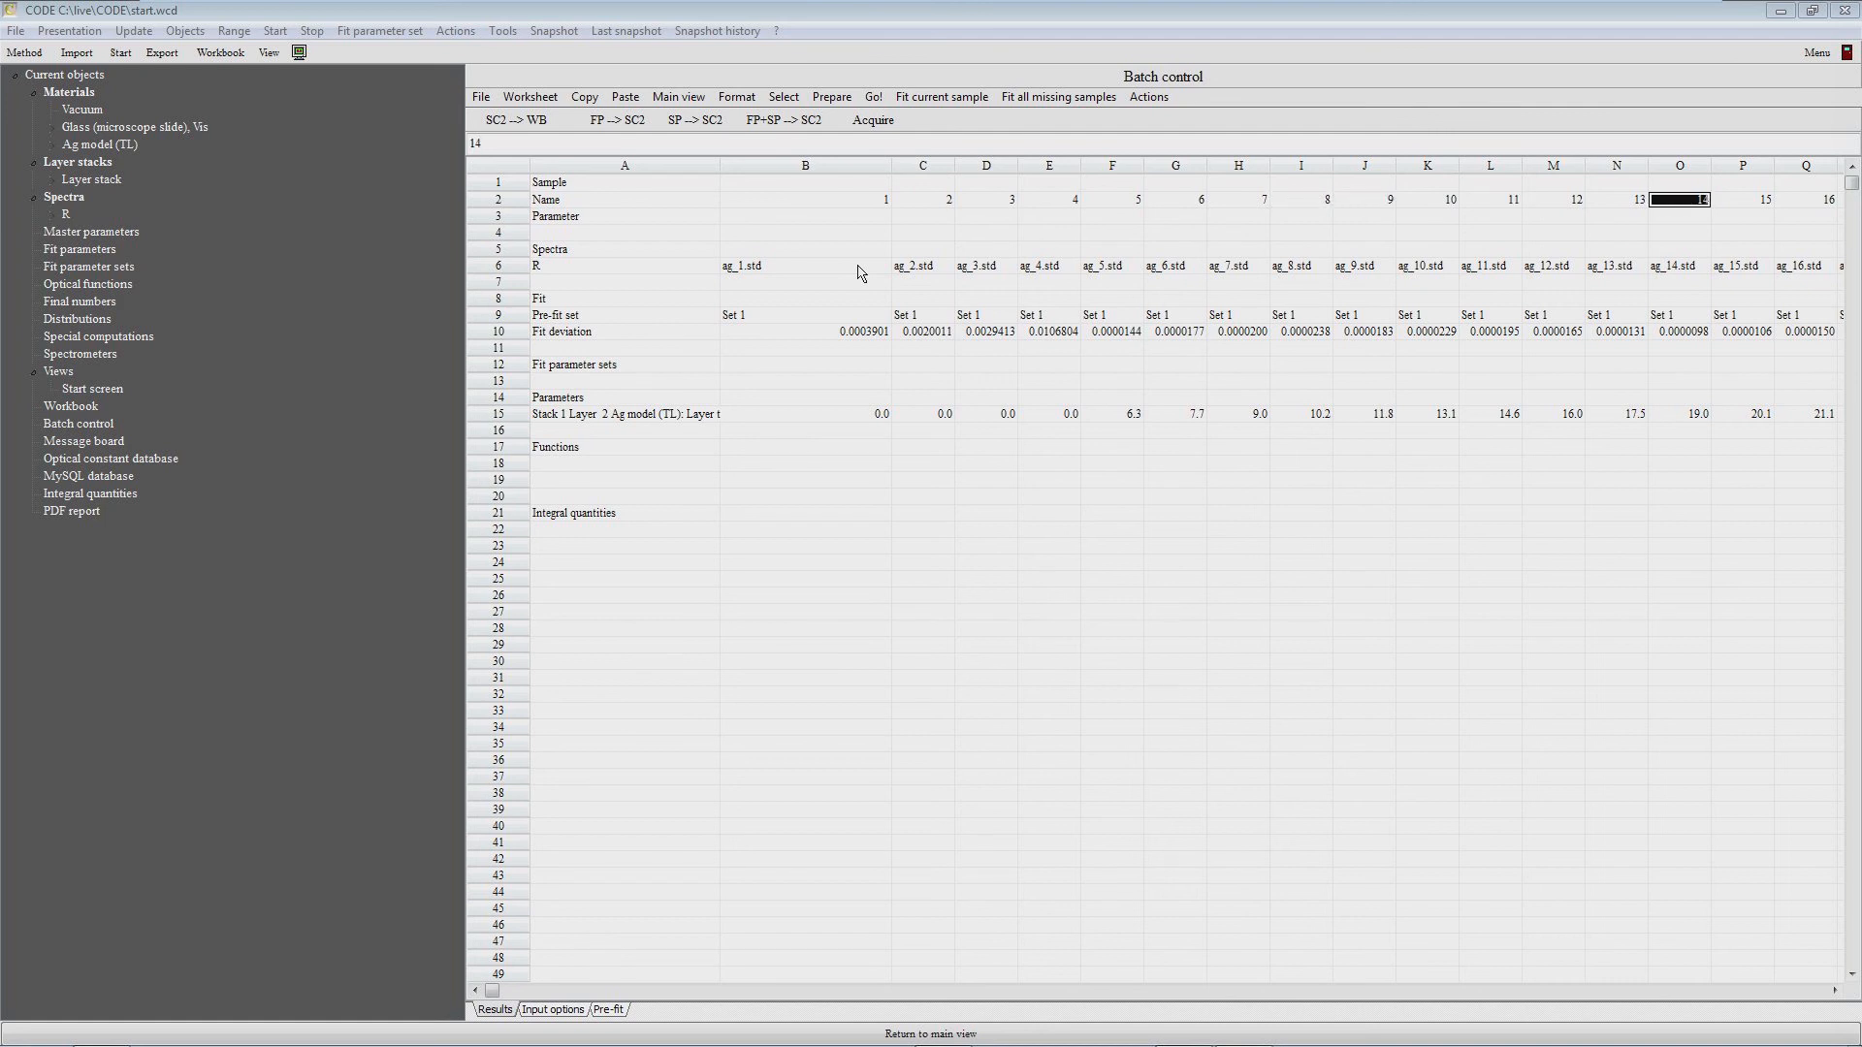
key("Right")
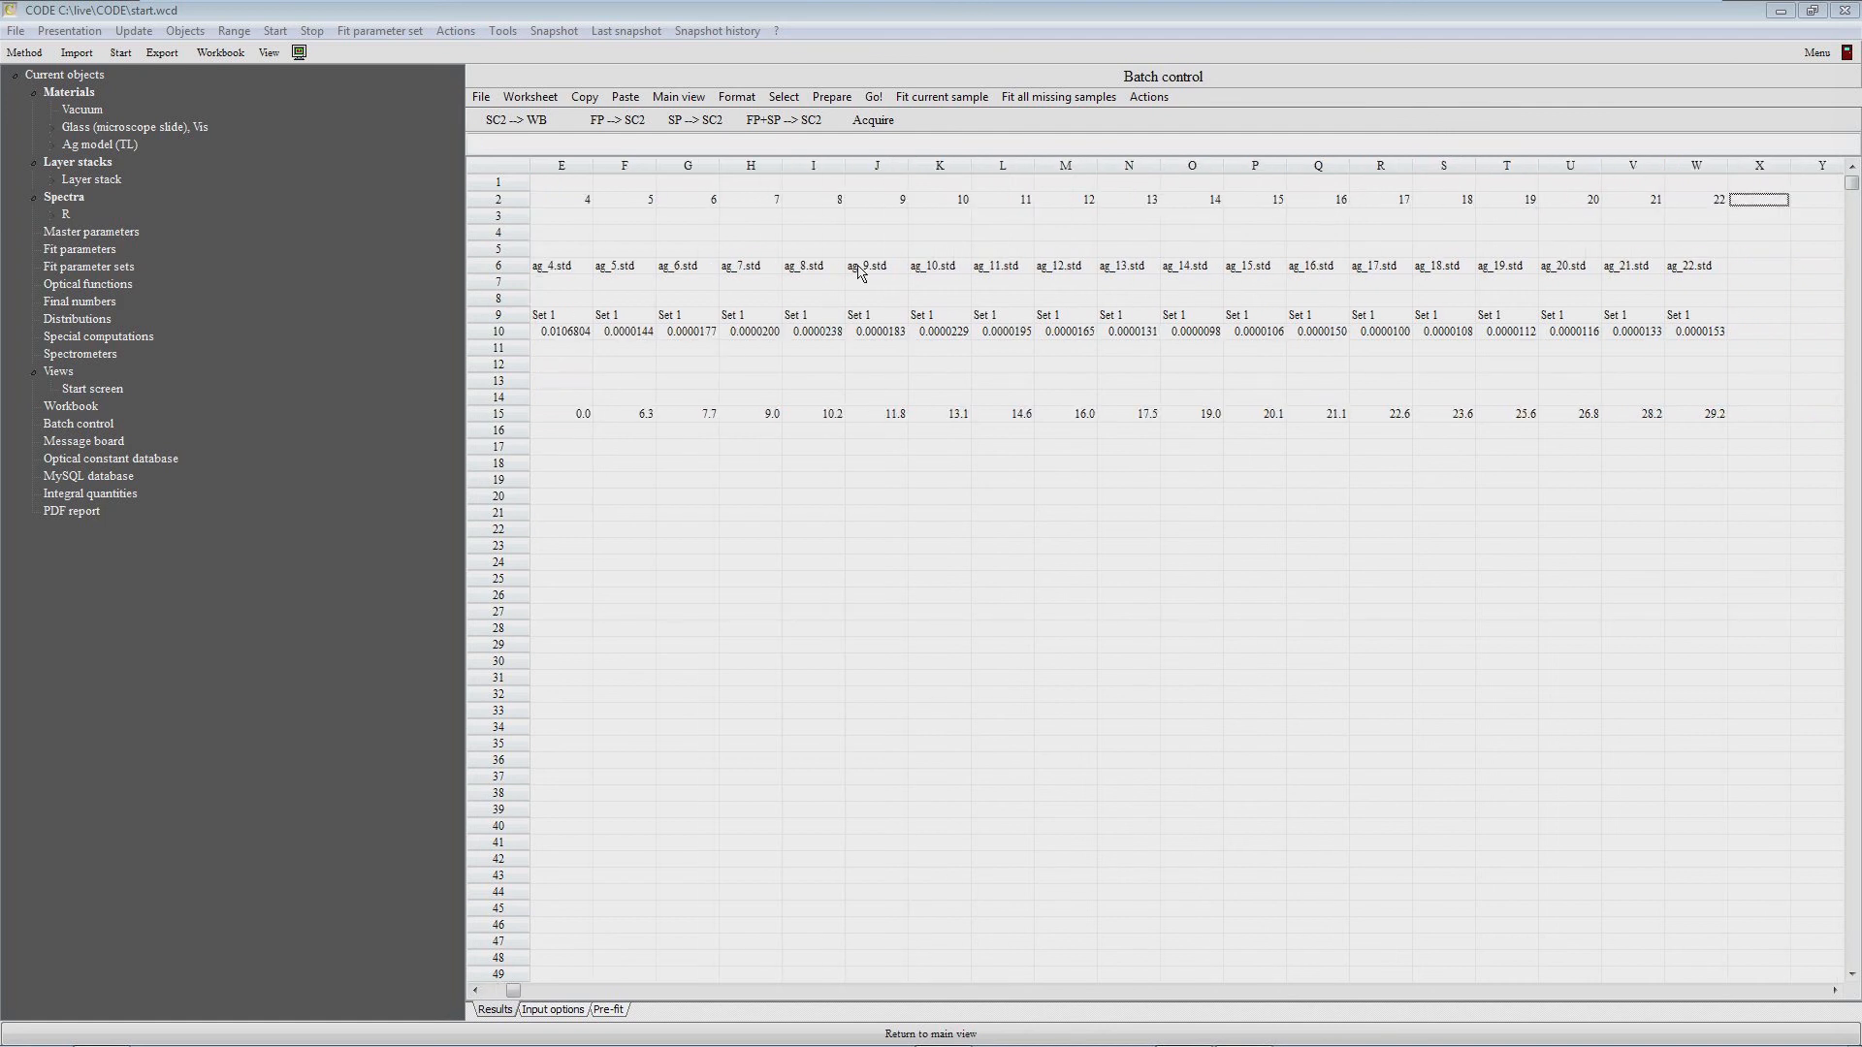
key("Right")
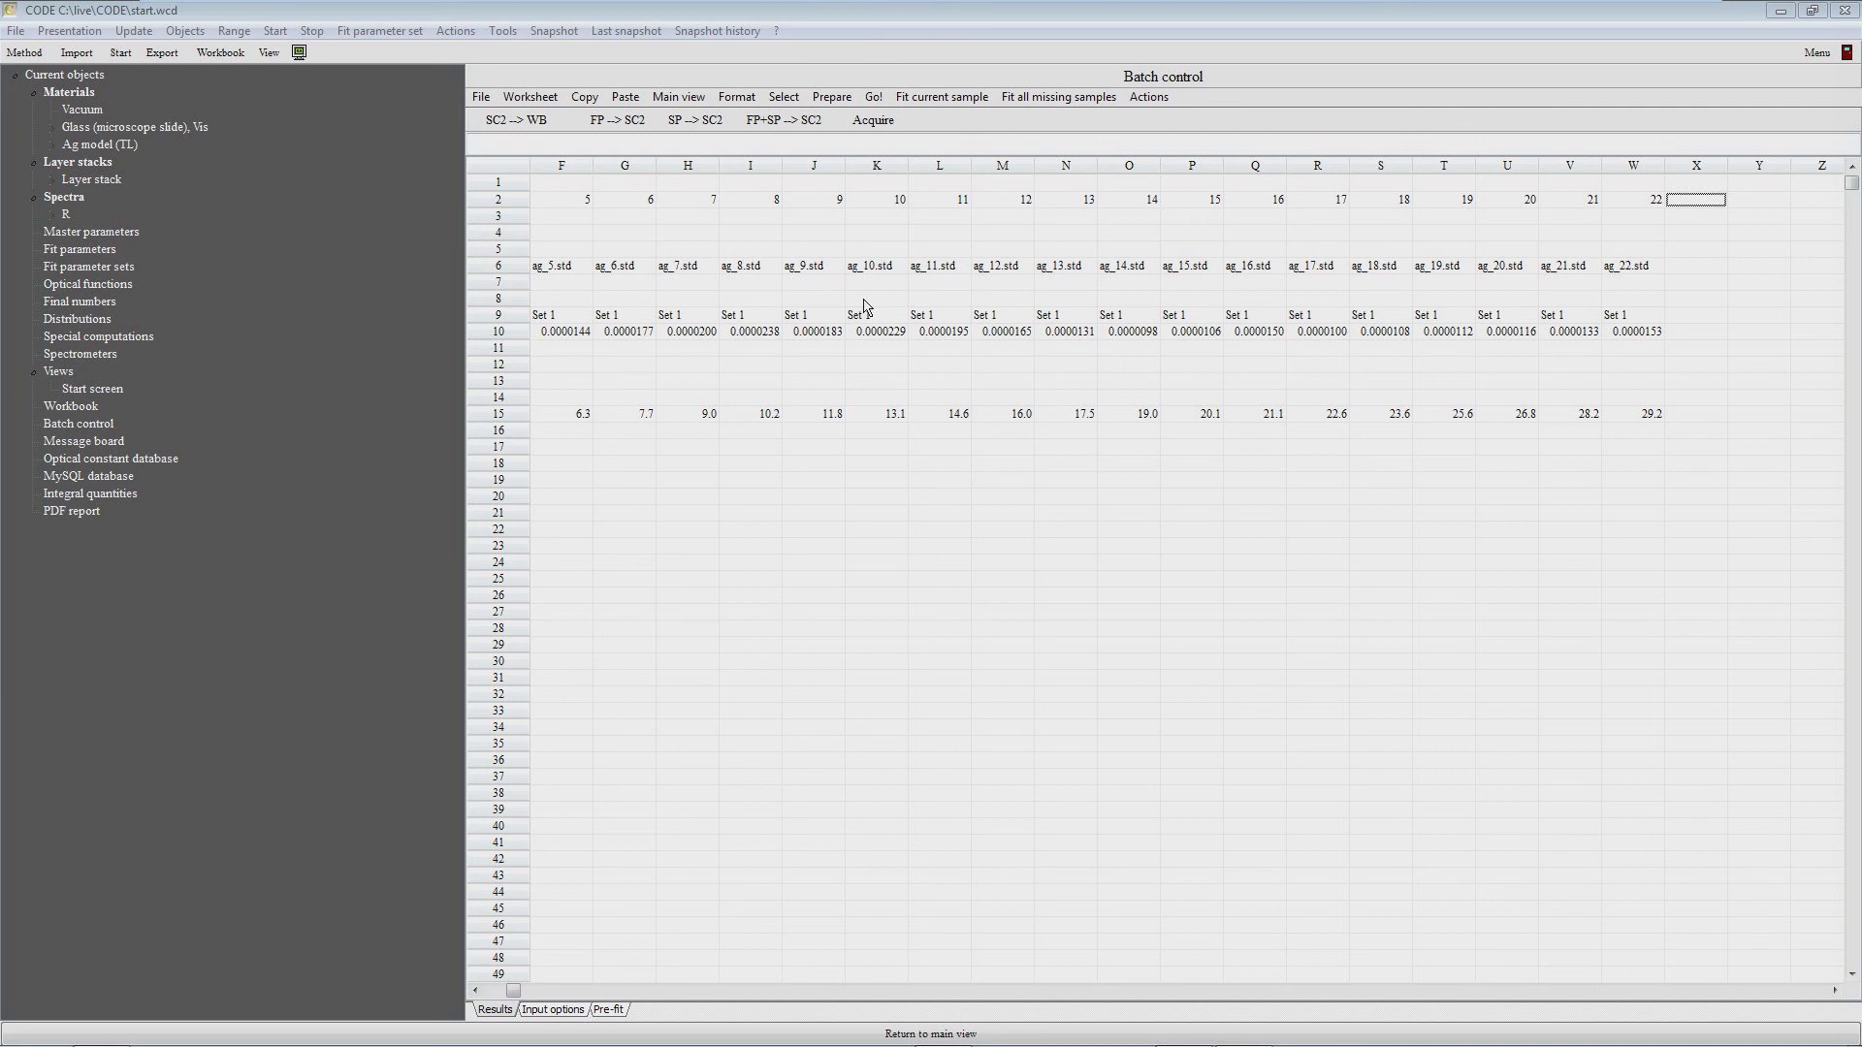
left_click(567, 236)
key("Left")
key("Left")
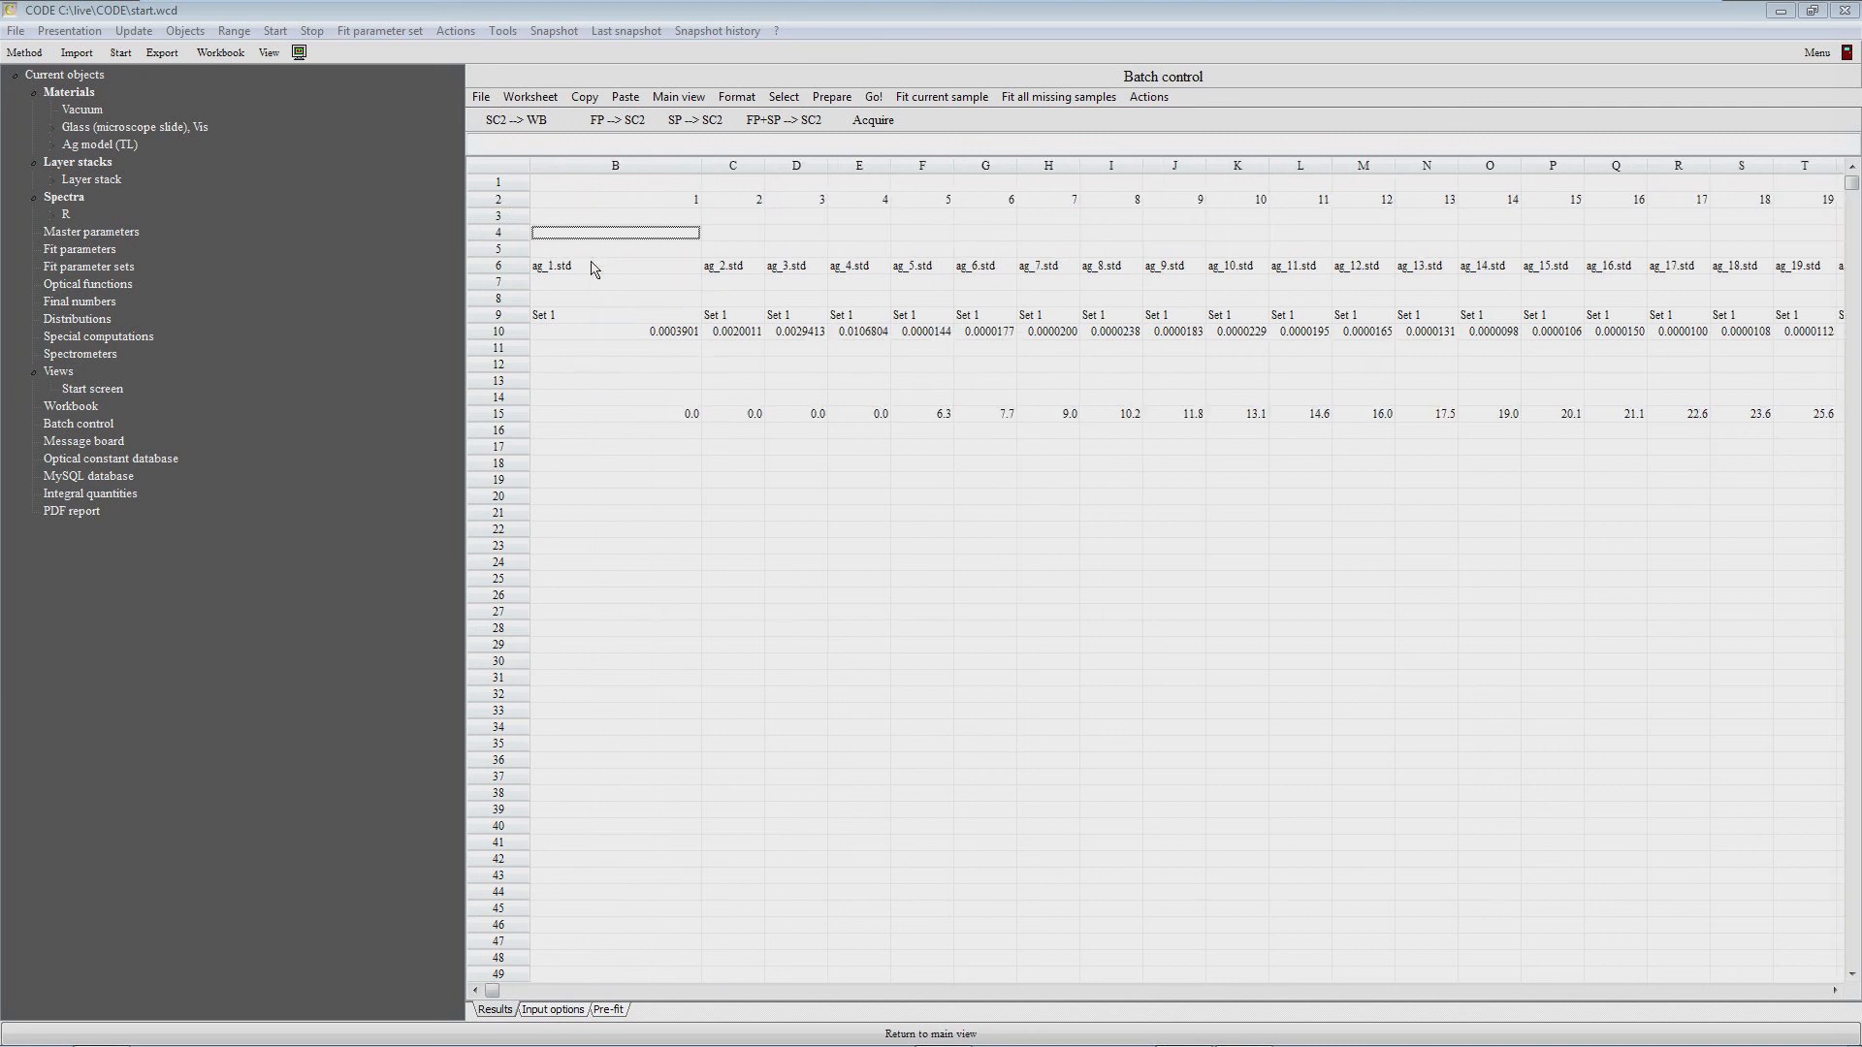
Step: Copy all sample numbers from the Name row and paste them into the Parameter row starting at cell B3
left_click(815, 207)
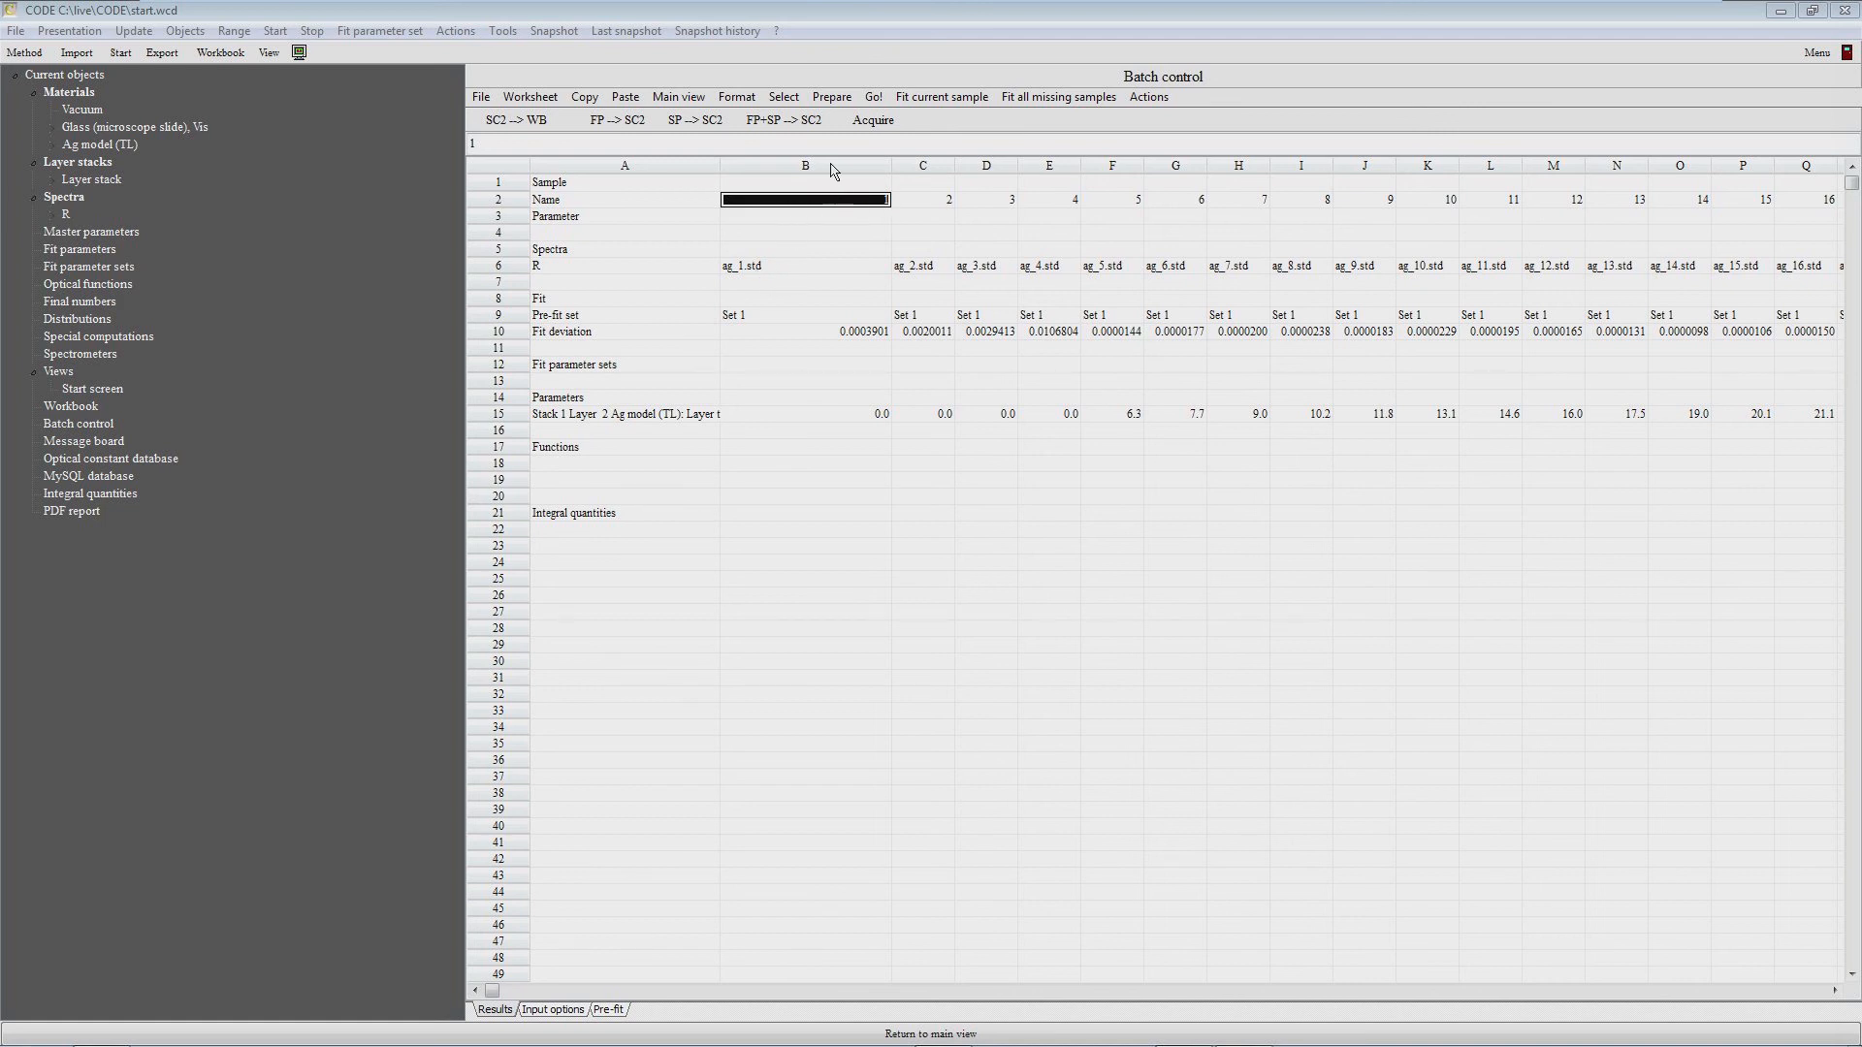
left_click(783, 96)
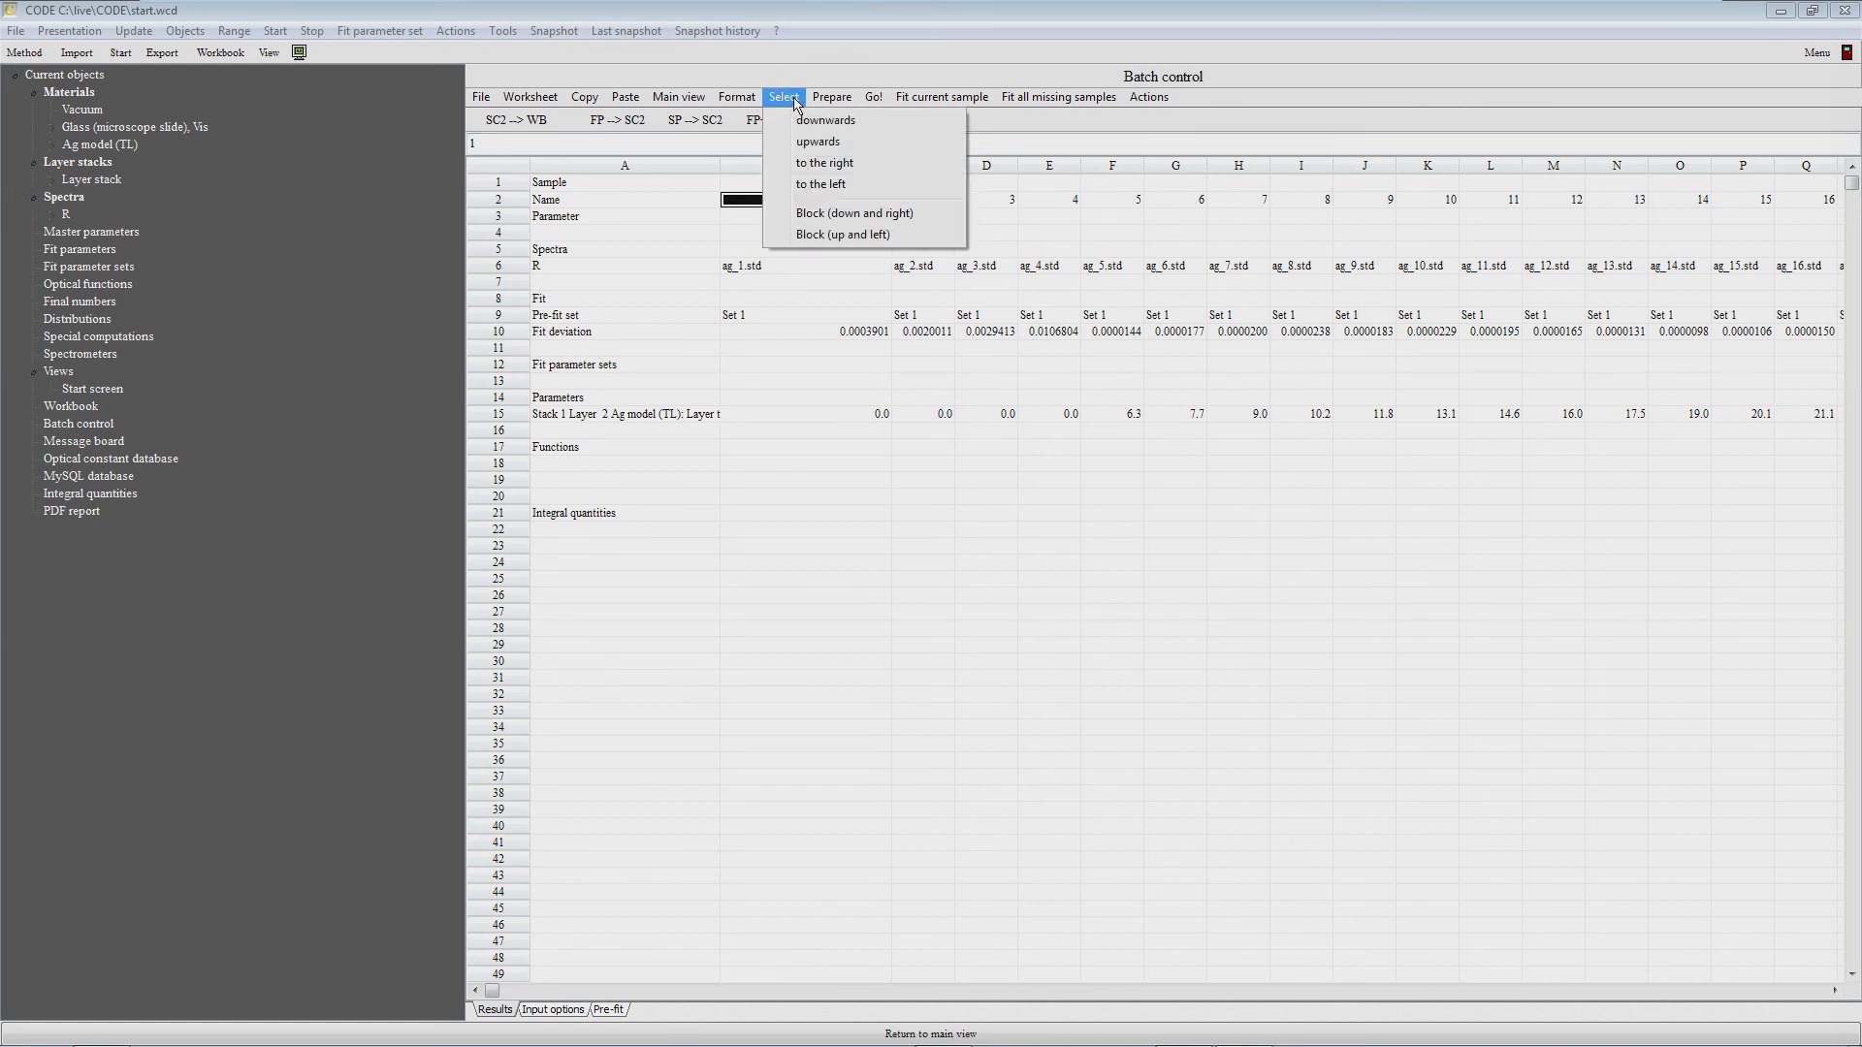
left_click(821, 163)
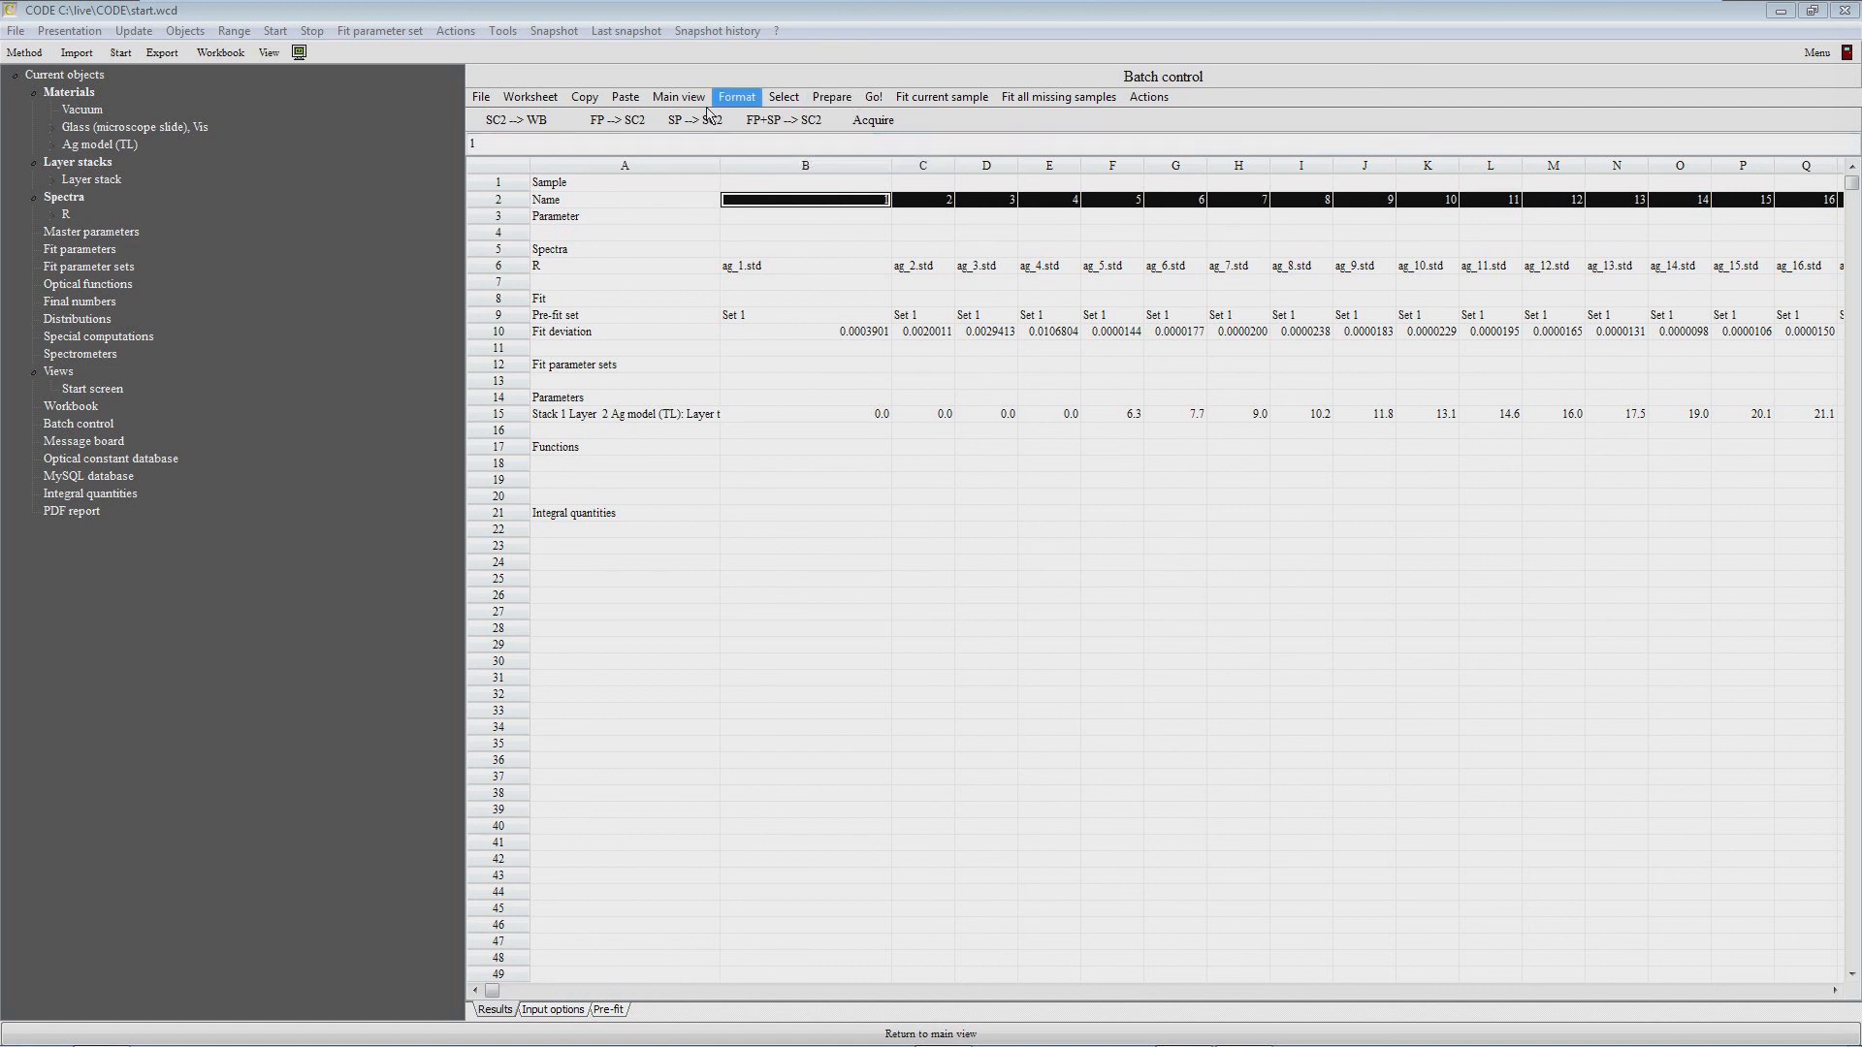
left_click(585, 97)
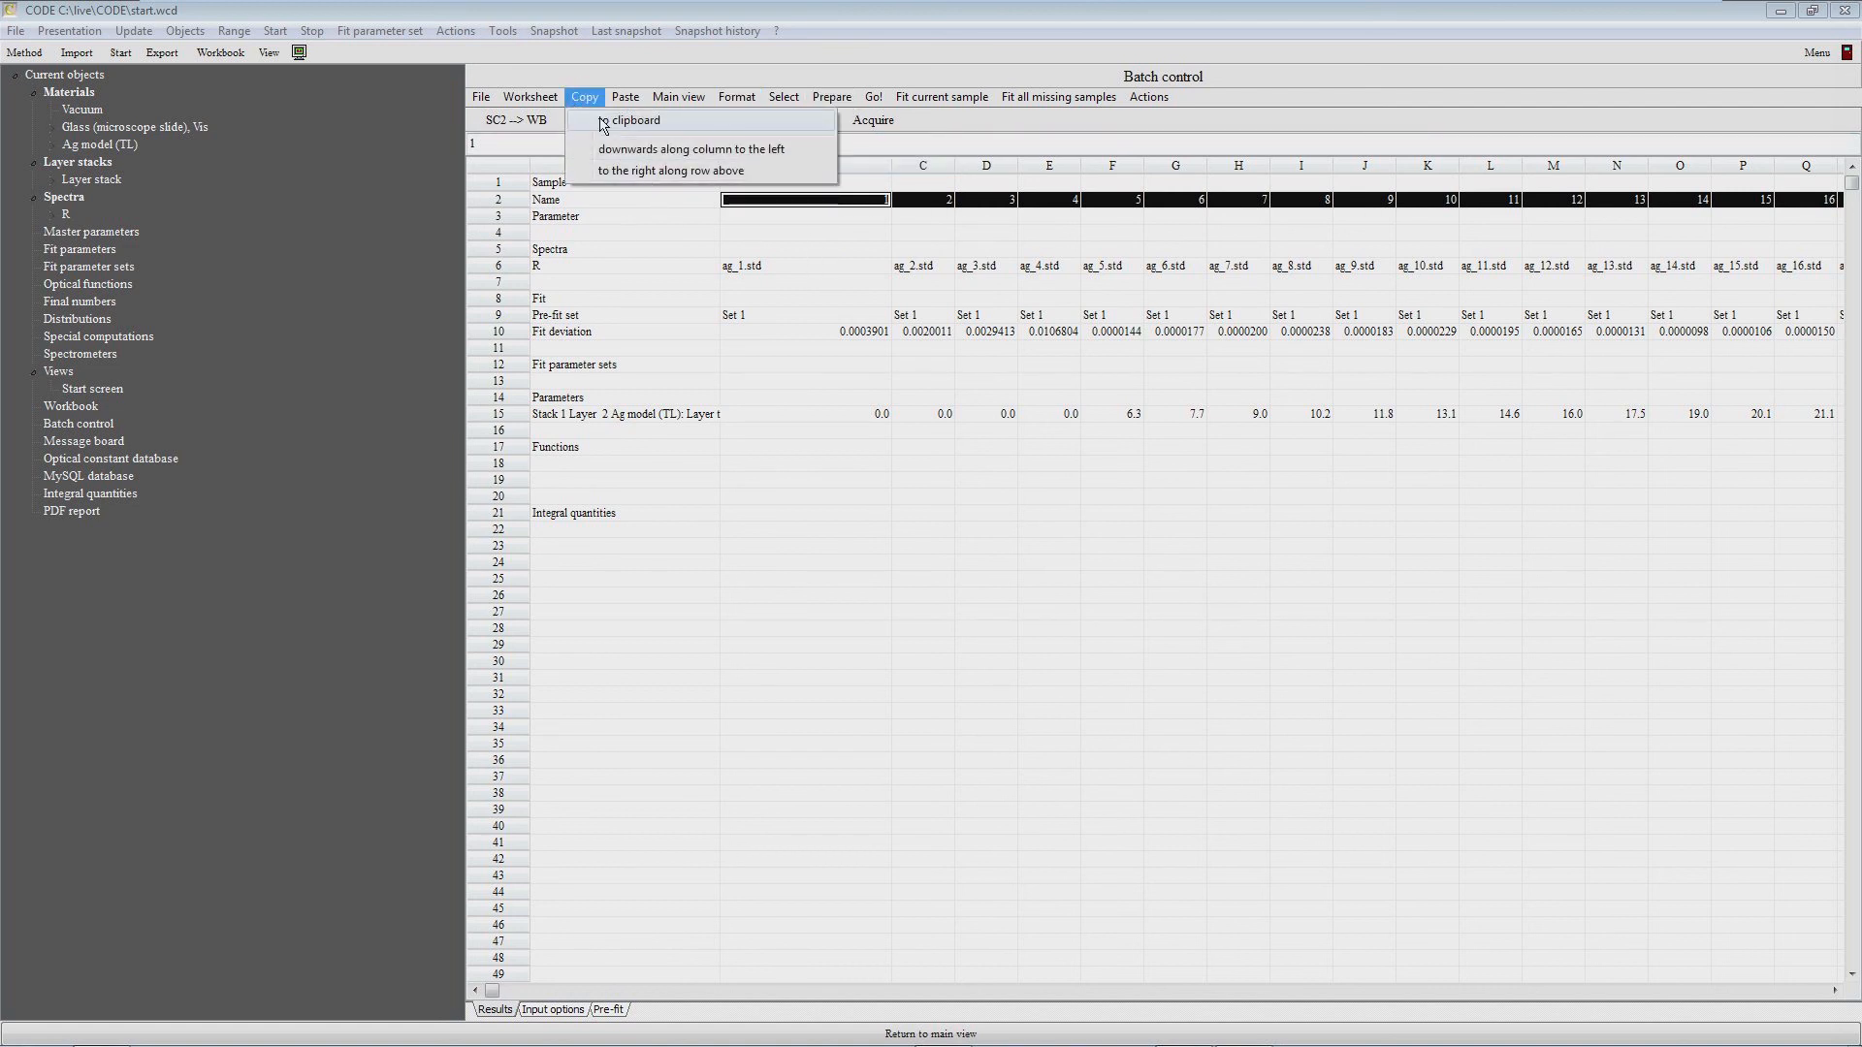
left_click(630, 120)
left_click(776, 214)
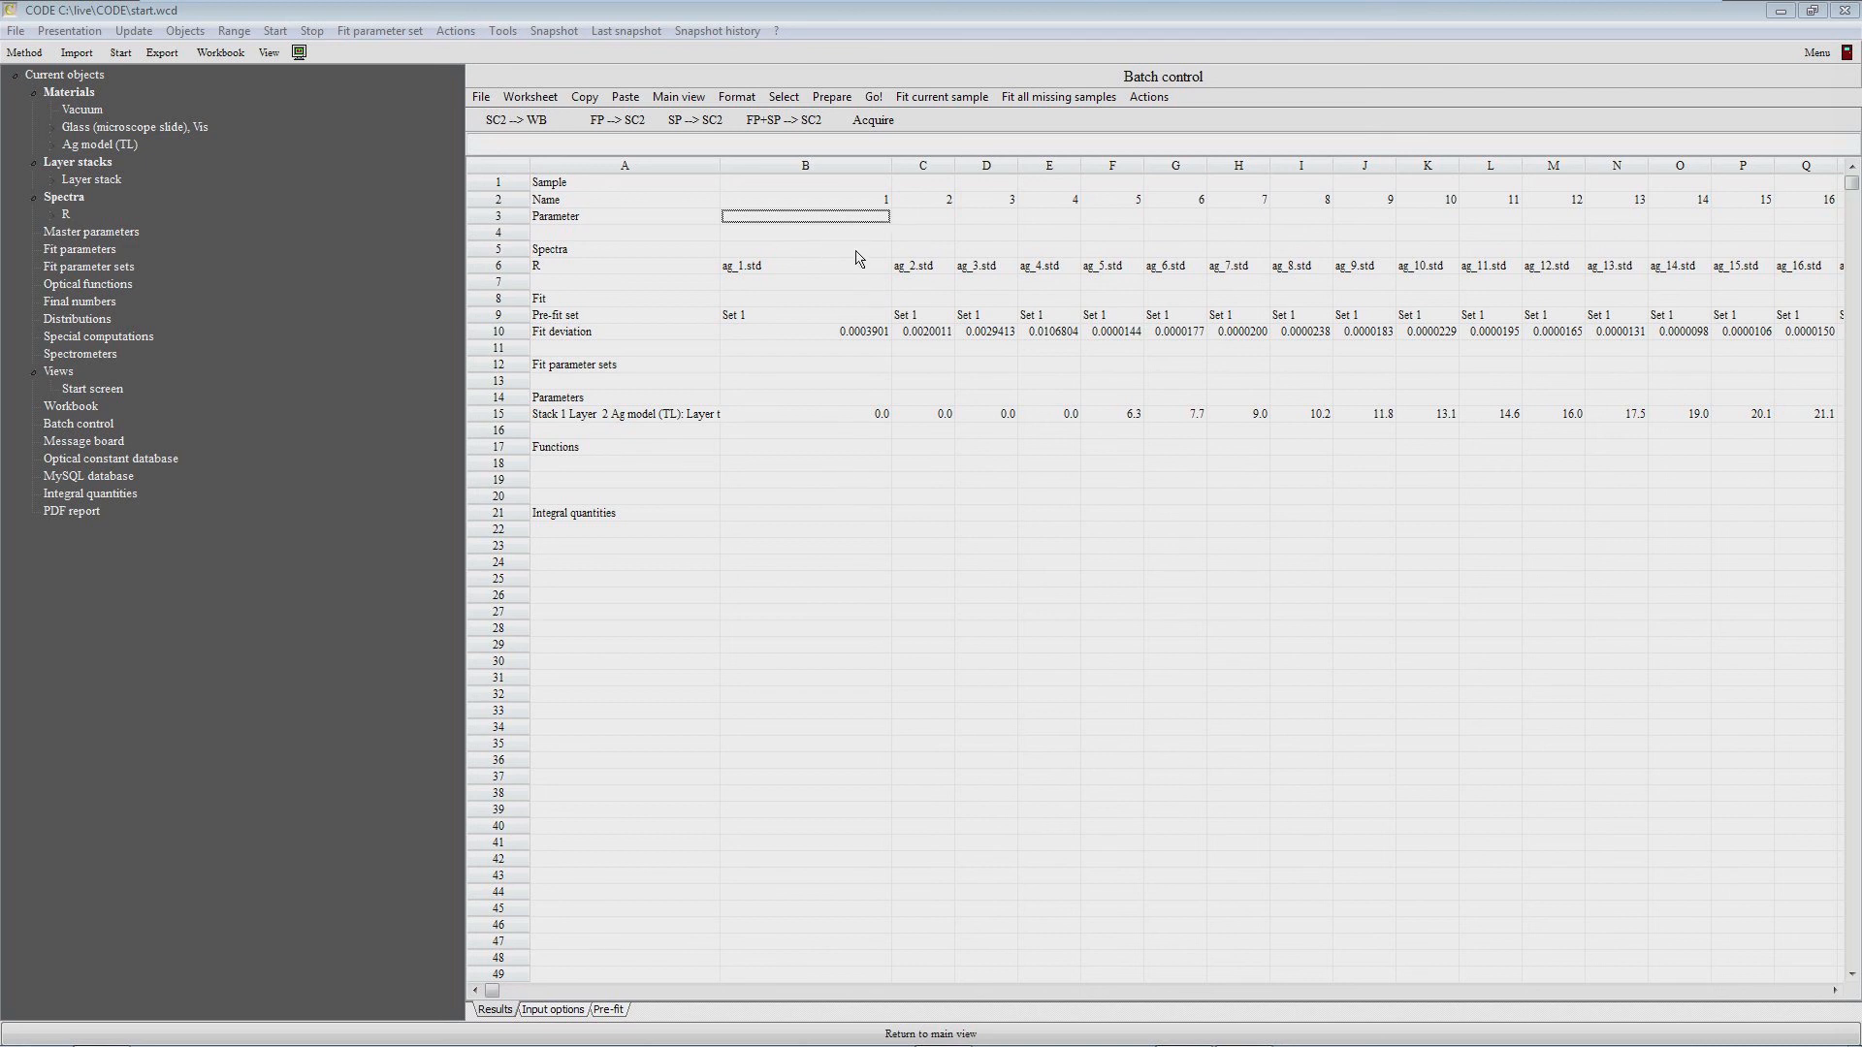
left_click(624, 98)
left_click(936, 221)
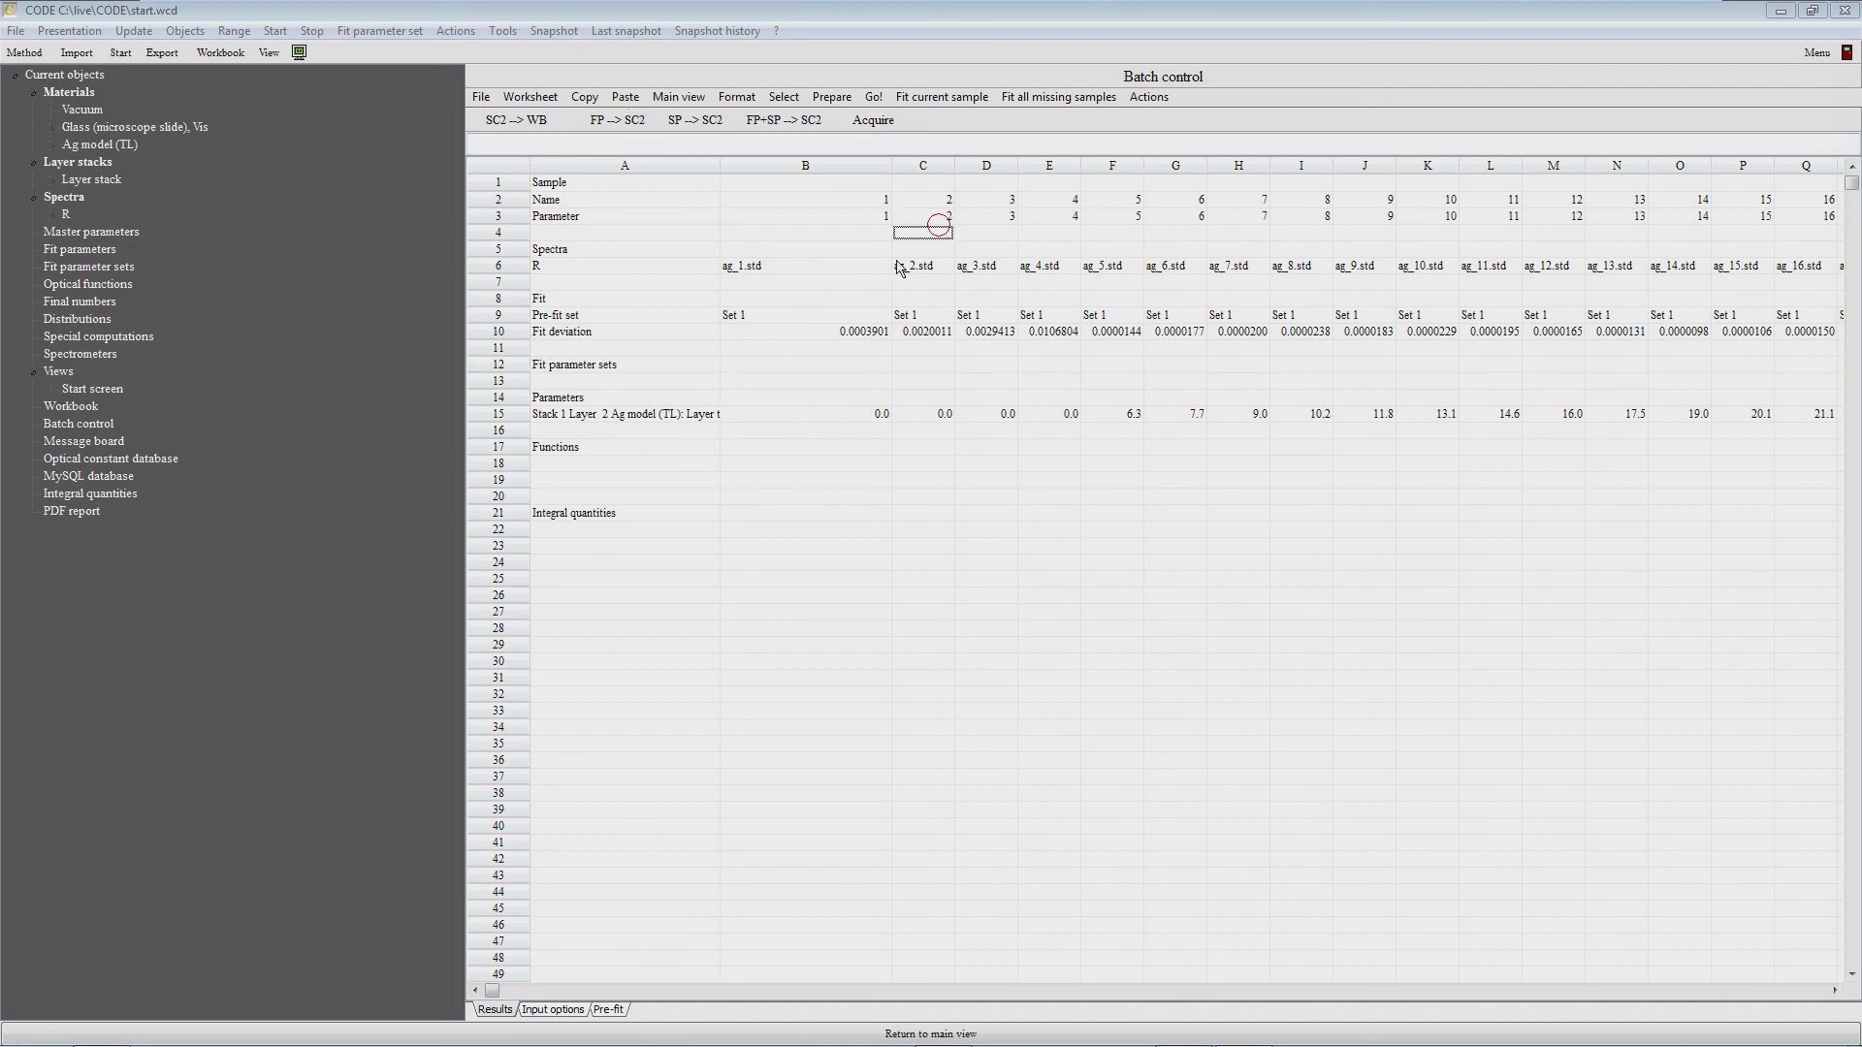
Step: Compare the first entries of the Name row with those in the Parameter row
key("Left")
key("Up")
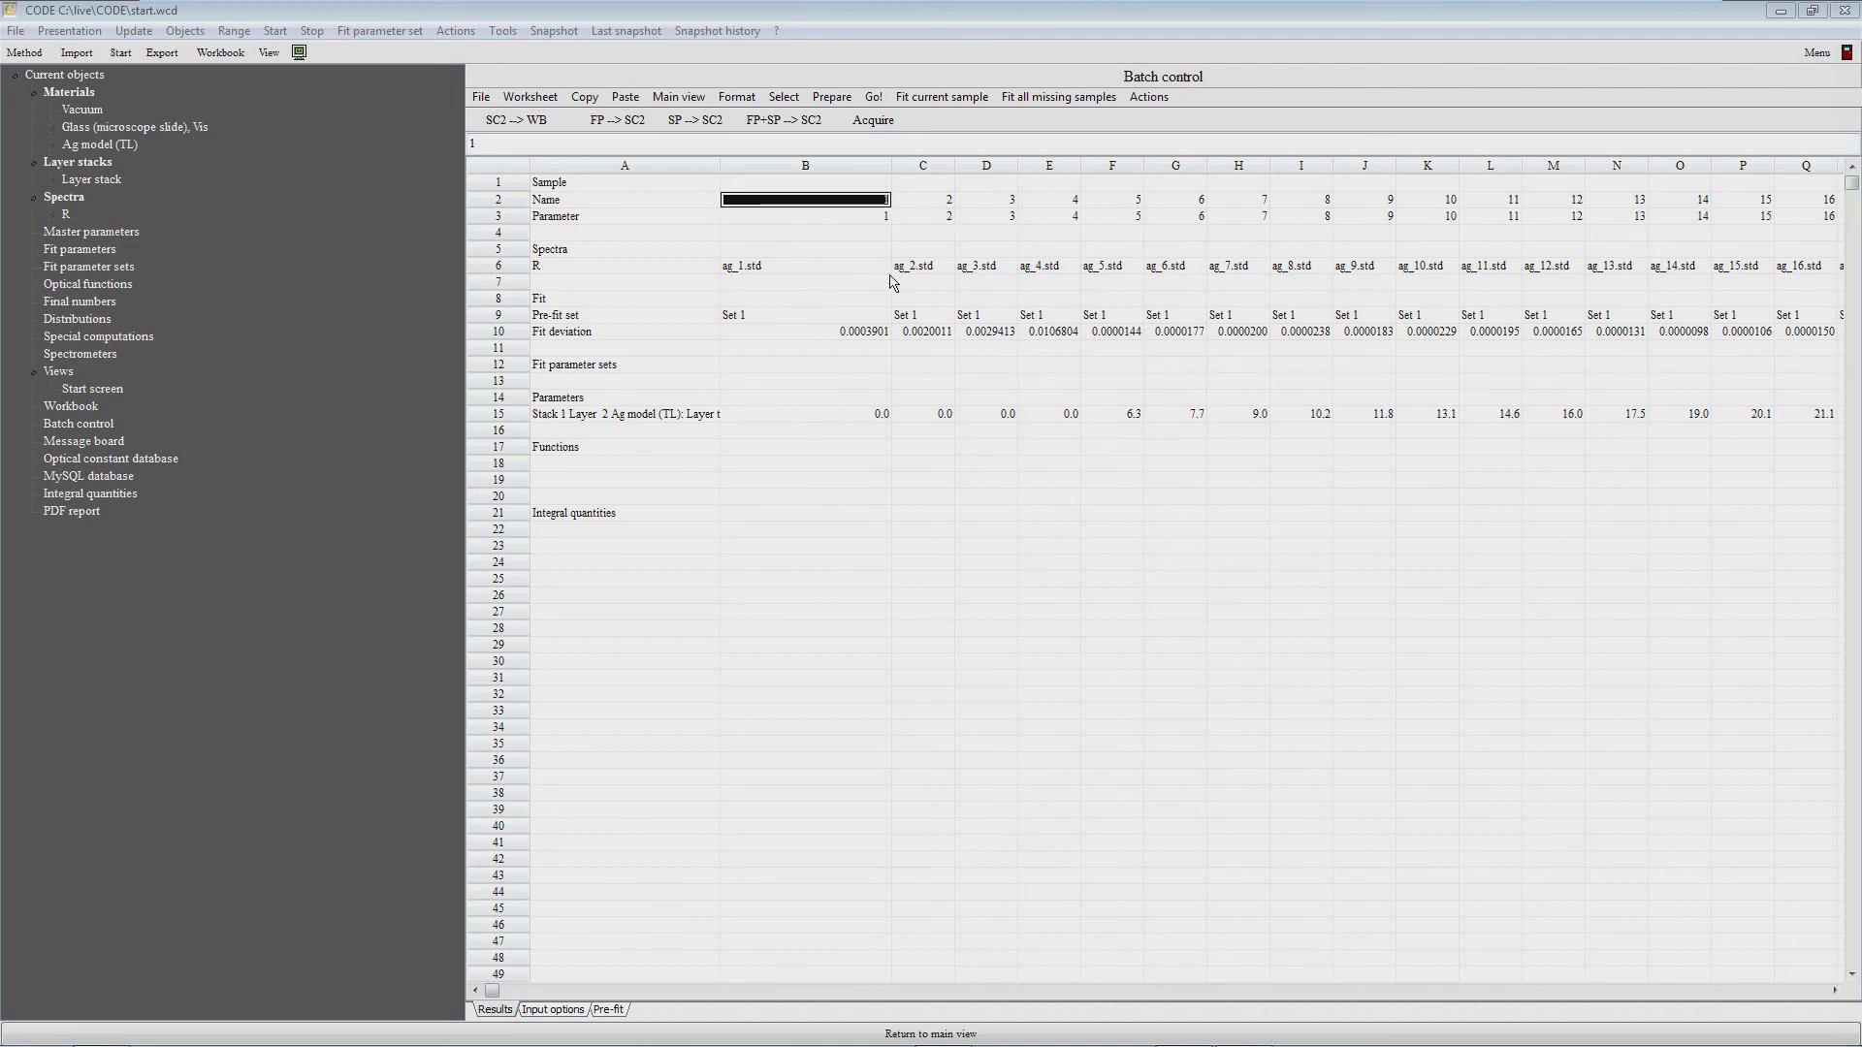
key("Right")
key("Right")
key("Right")
key("Down")
key("Left")
key("Left")
key("Left")
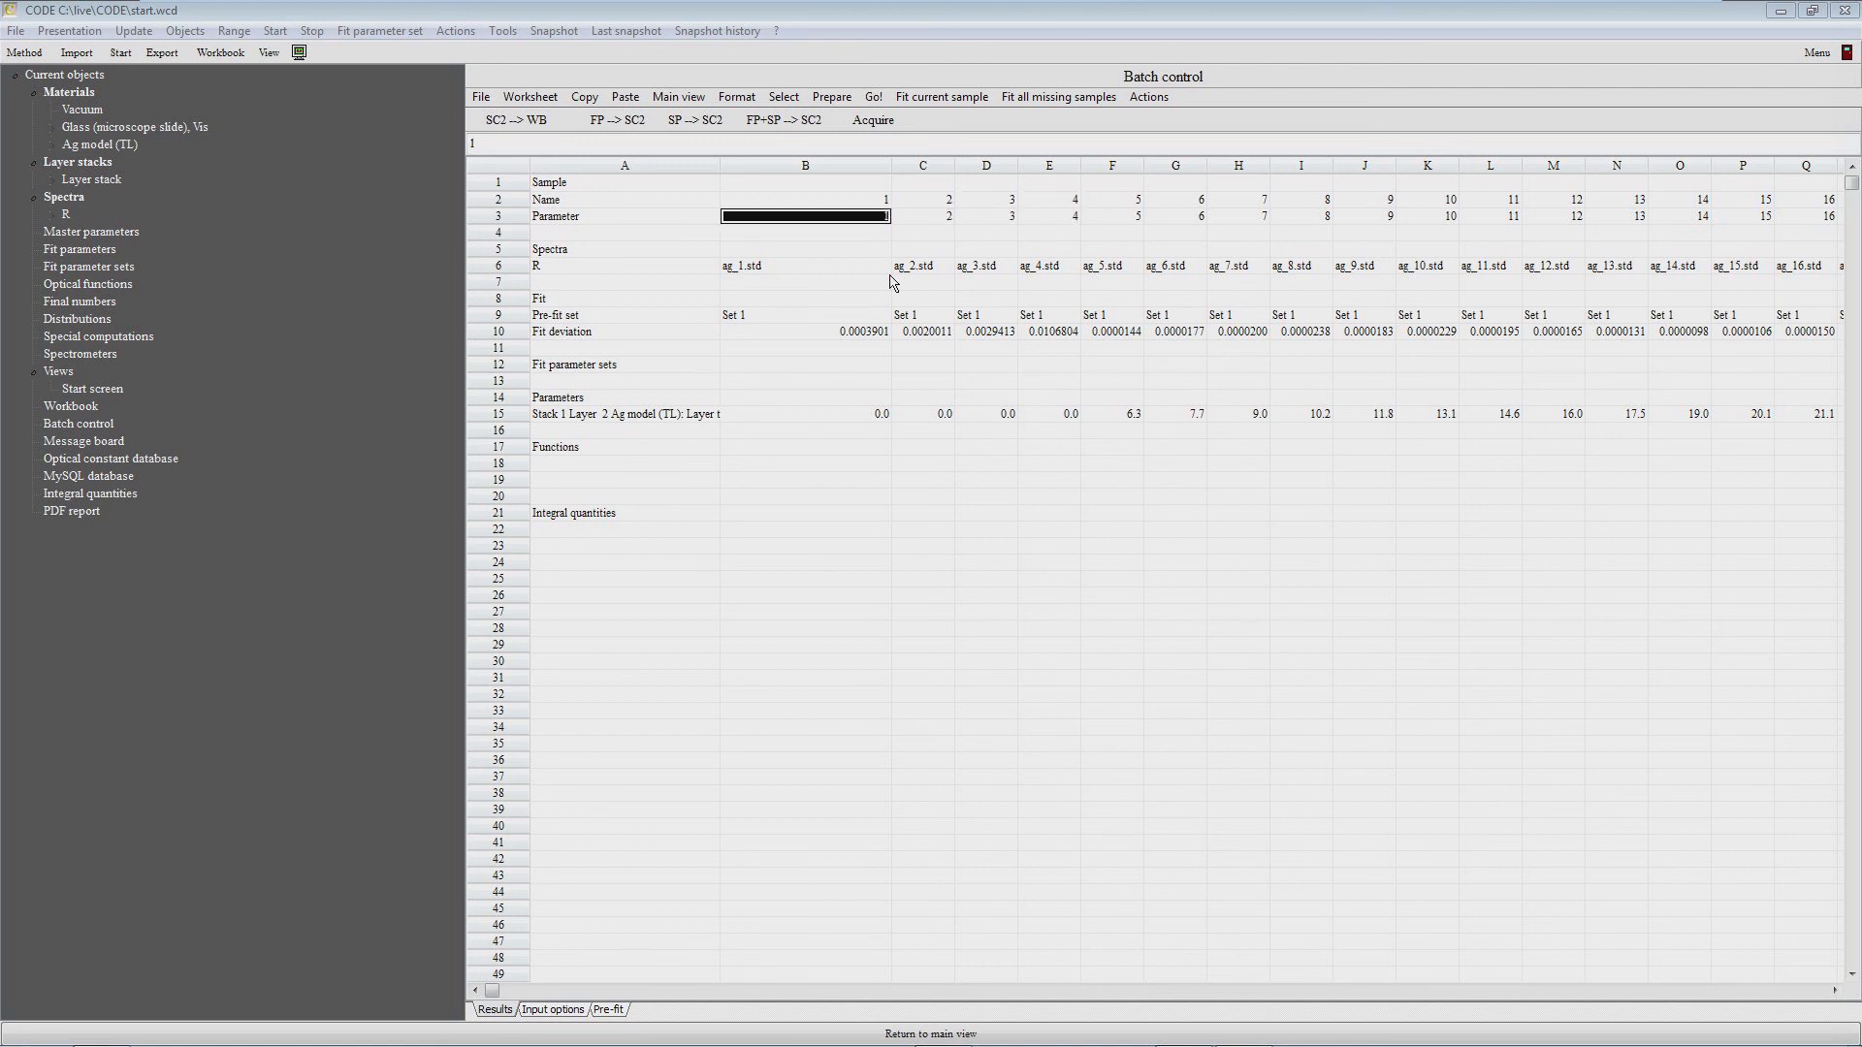
Step: Look along the Parameter row from sample 1 to sample 22 and go back to sample 1
key("Left")
key("Right")
key("Right")
key("Right")
key("Right")
key("Right")
key("Right")
key("Right")
key("Right")
key("Right")
key("Right")
key("Right")
key("Right")
key("Right")
key("Right")
key("Right")
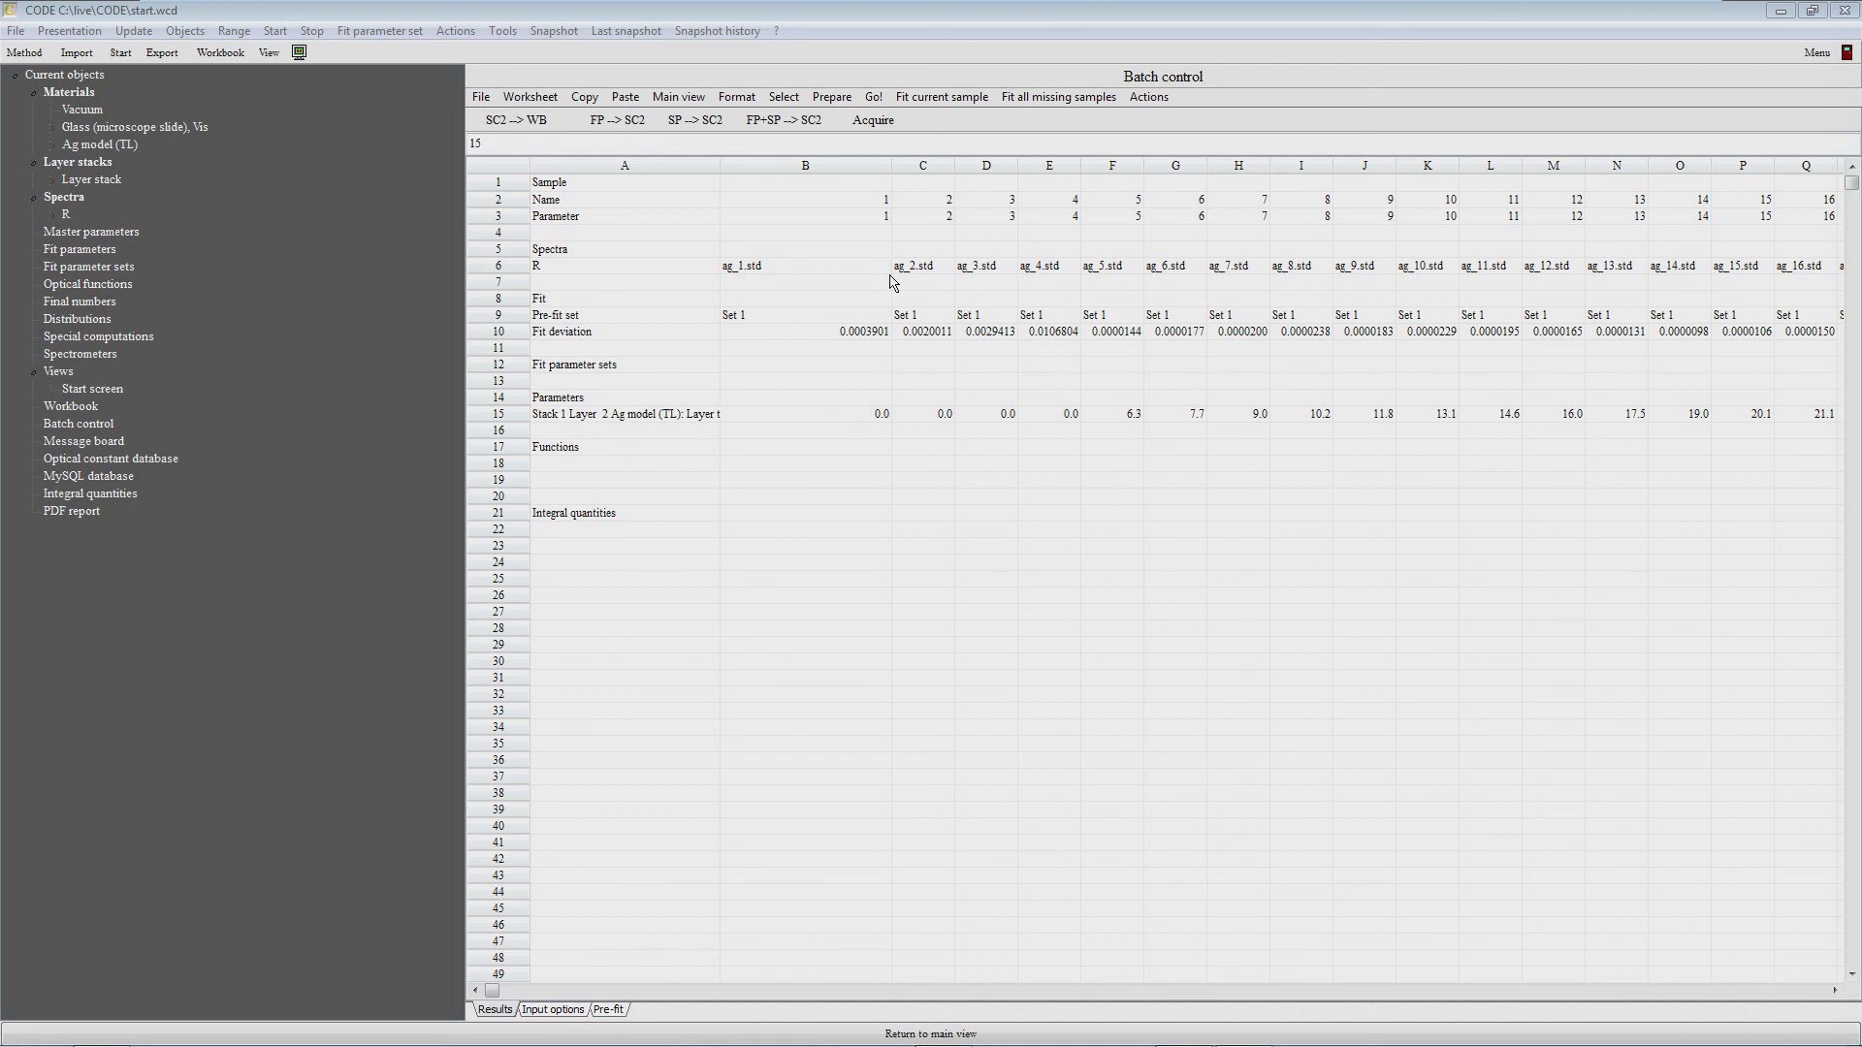
key("Right")
key("Right")
key("Right")
key("Right")
key("Right")
key("Right")
key("Right")
key("Right")
key("Right")
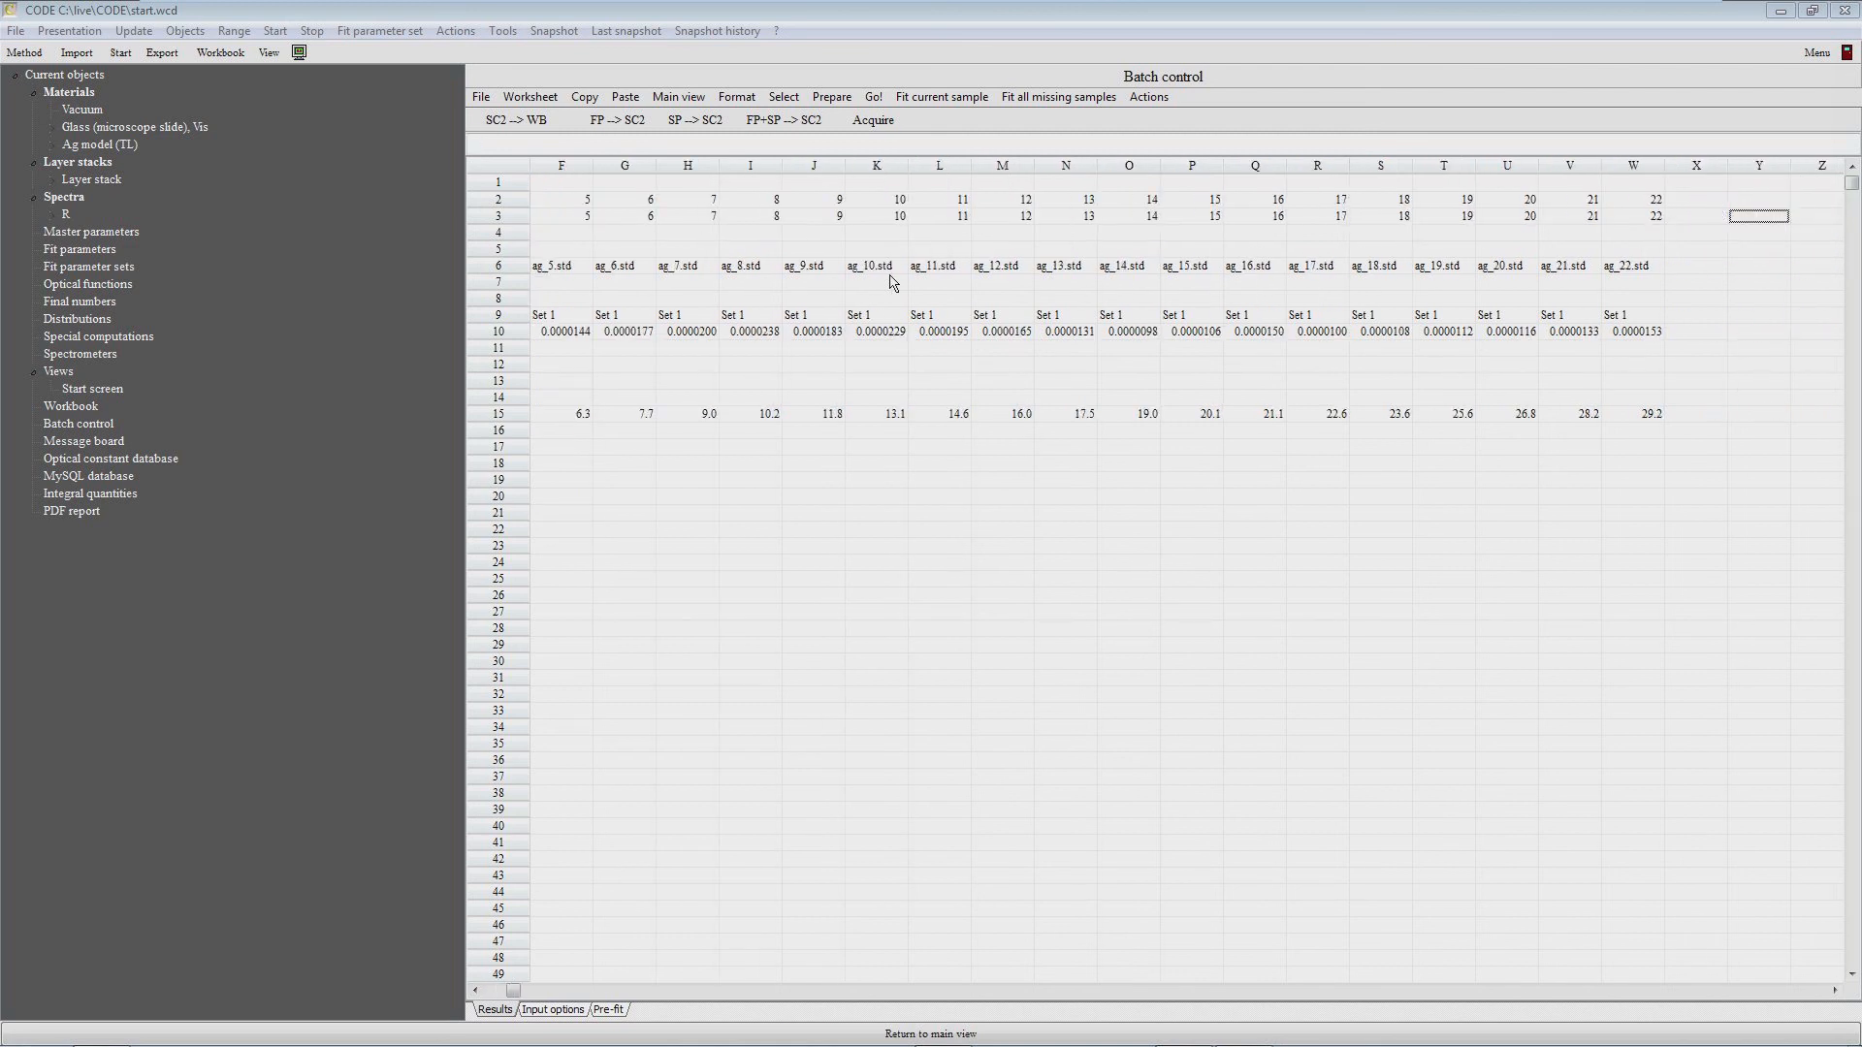
key("Left")
key("Left")
key("Left")
key("Left")
key("Left")
key("Left")
key("Left")
key("Left")
key("Left")
key("Left")
key("Left")
key("Left")
key("Left")
key("Left")
key("Left")
key("Left")
key("Left")
key("Left")
key("Left")
key("Left")
key("Left")
key("Left")
key("Right")
key("Right")
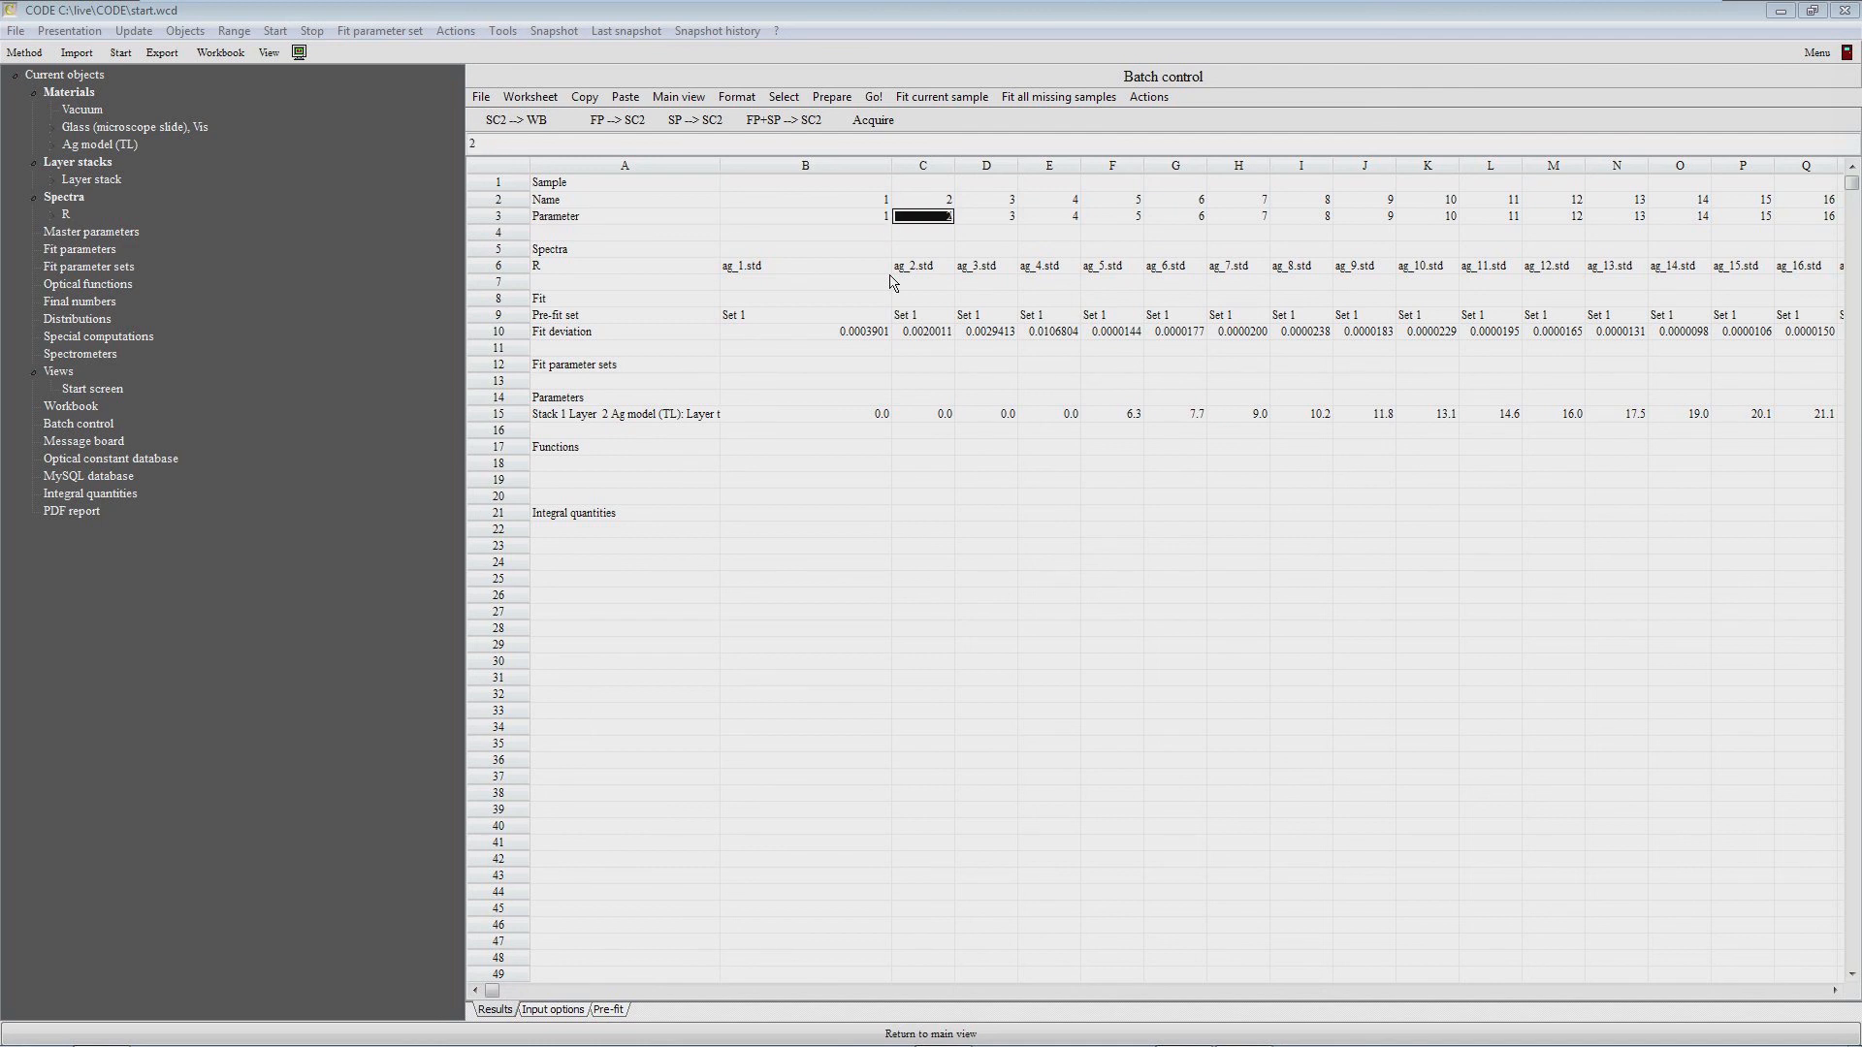
key("Left")
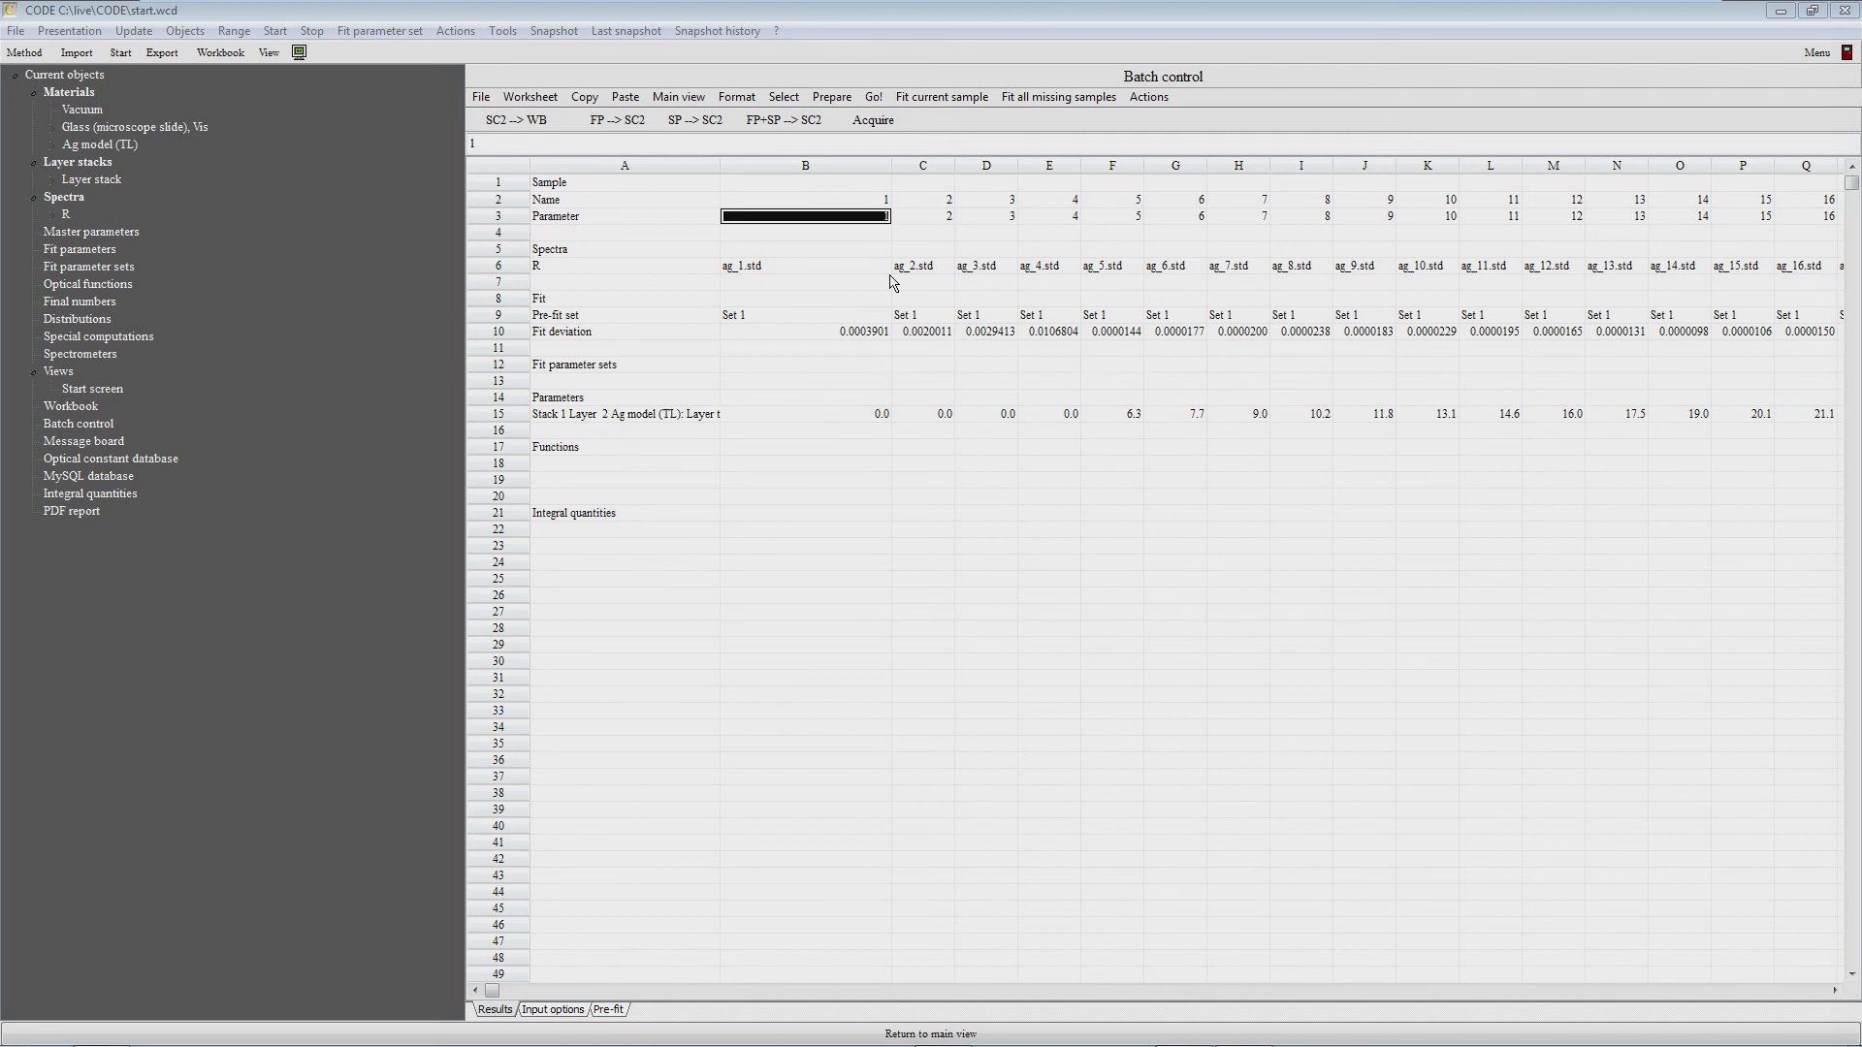
Step: Check the Parameter entry of sample 1, then look down its column to the silver layer thickness in row 15
double_click(826, 221)
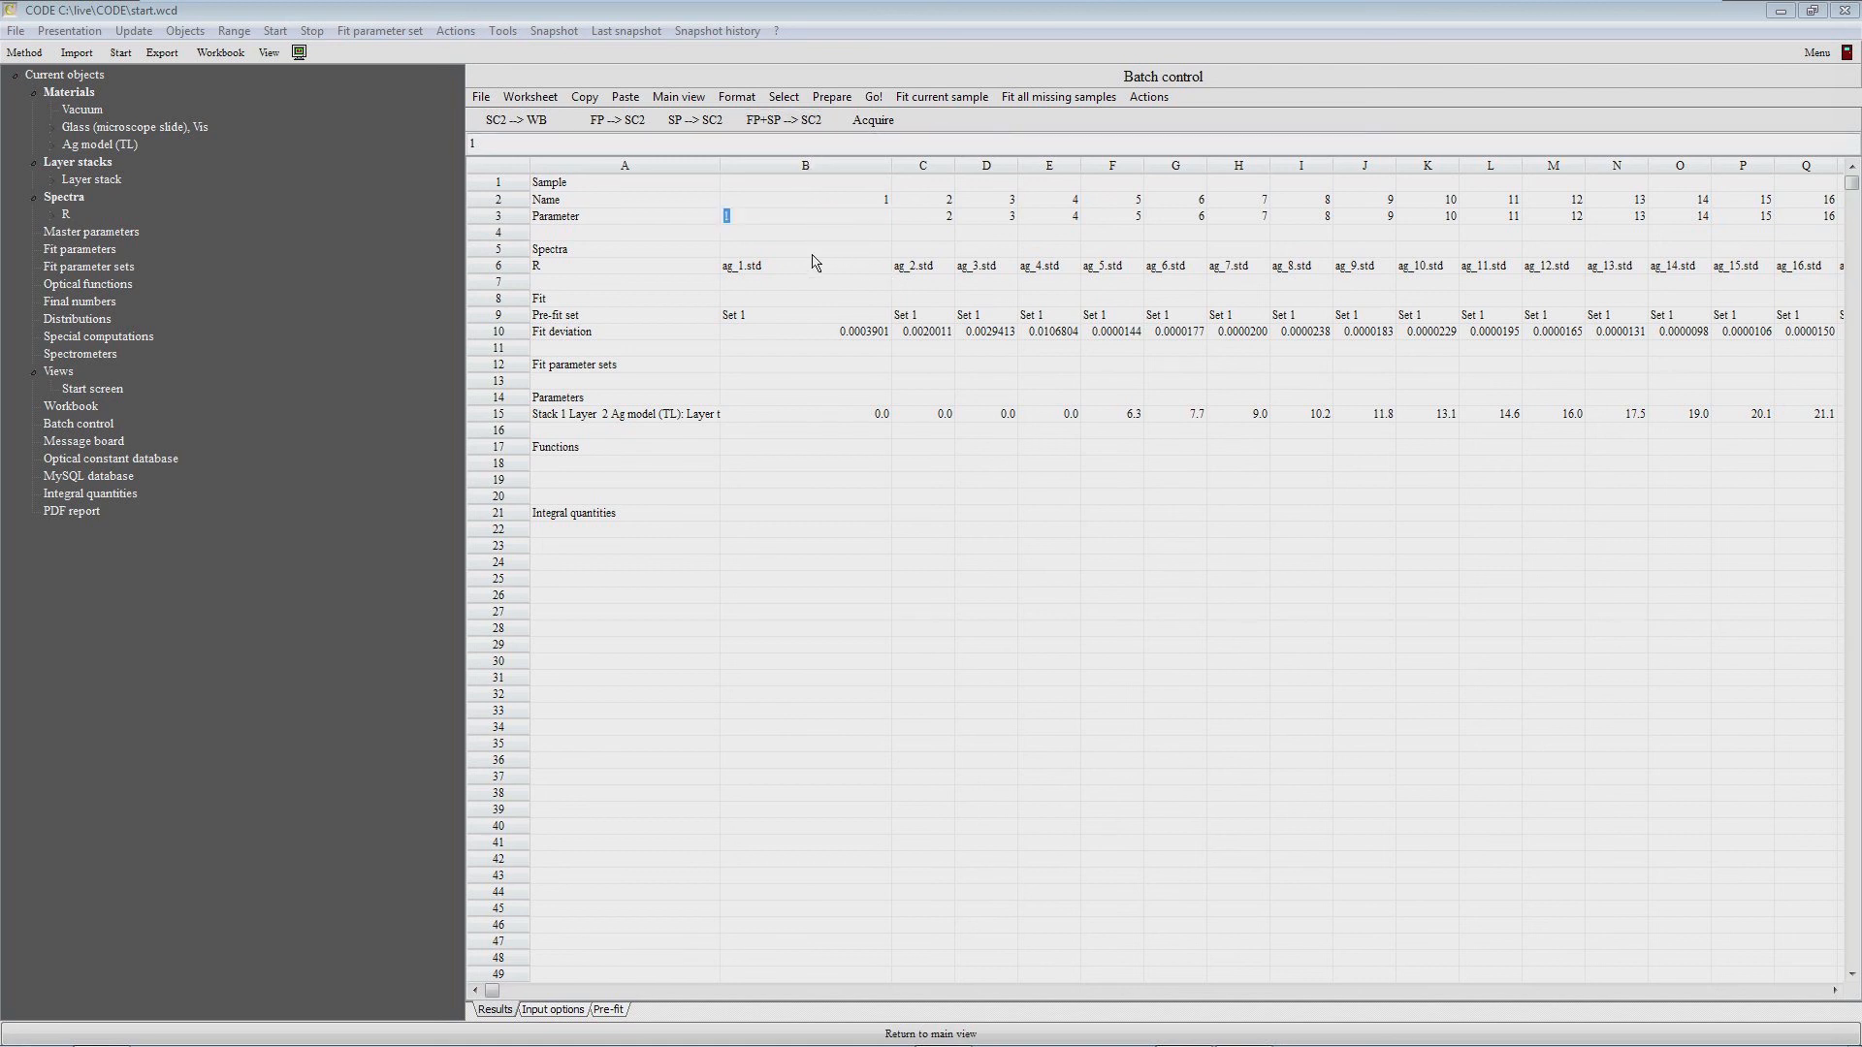
key("Return")
key("Up")
key("Down")
key("Down")
key("Down")
key("Down")
key("Down")
key("Down")
key("Down")
key("Down")
key("Down")
key("Down")
key("Down")
key("Down")
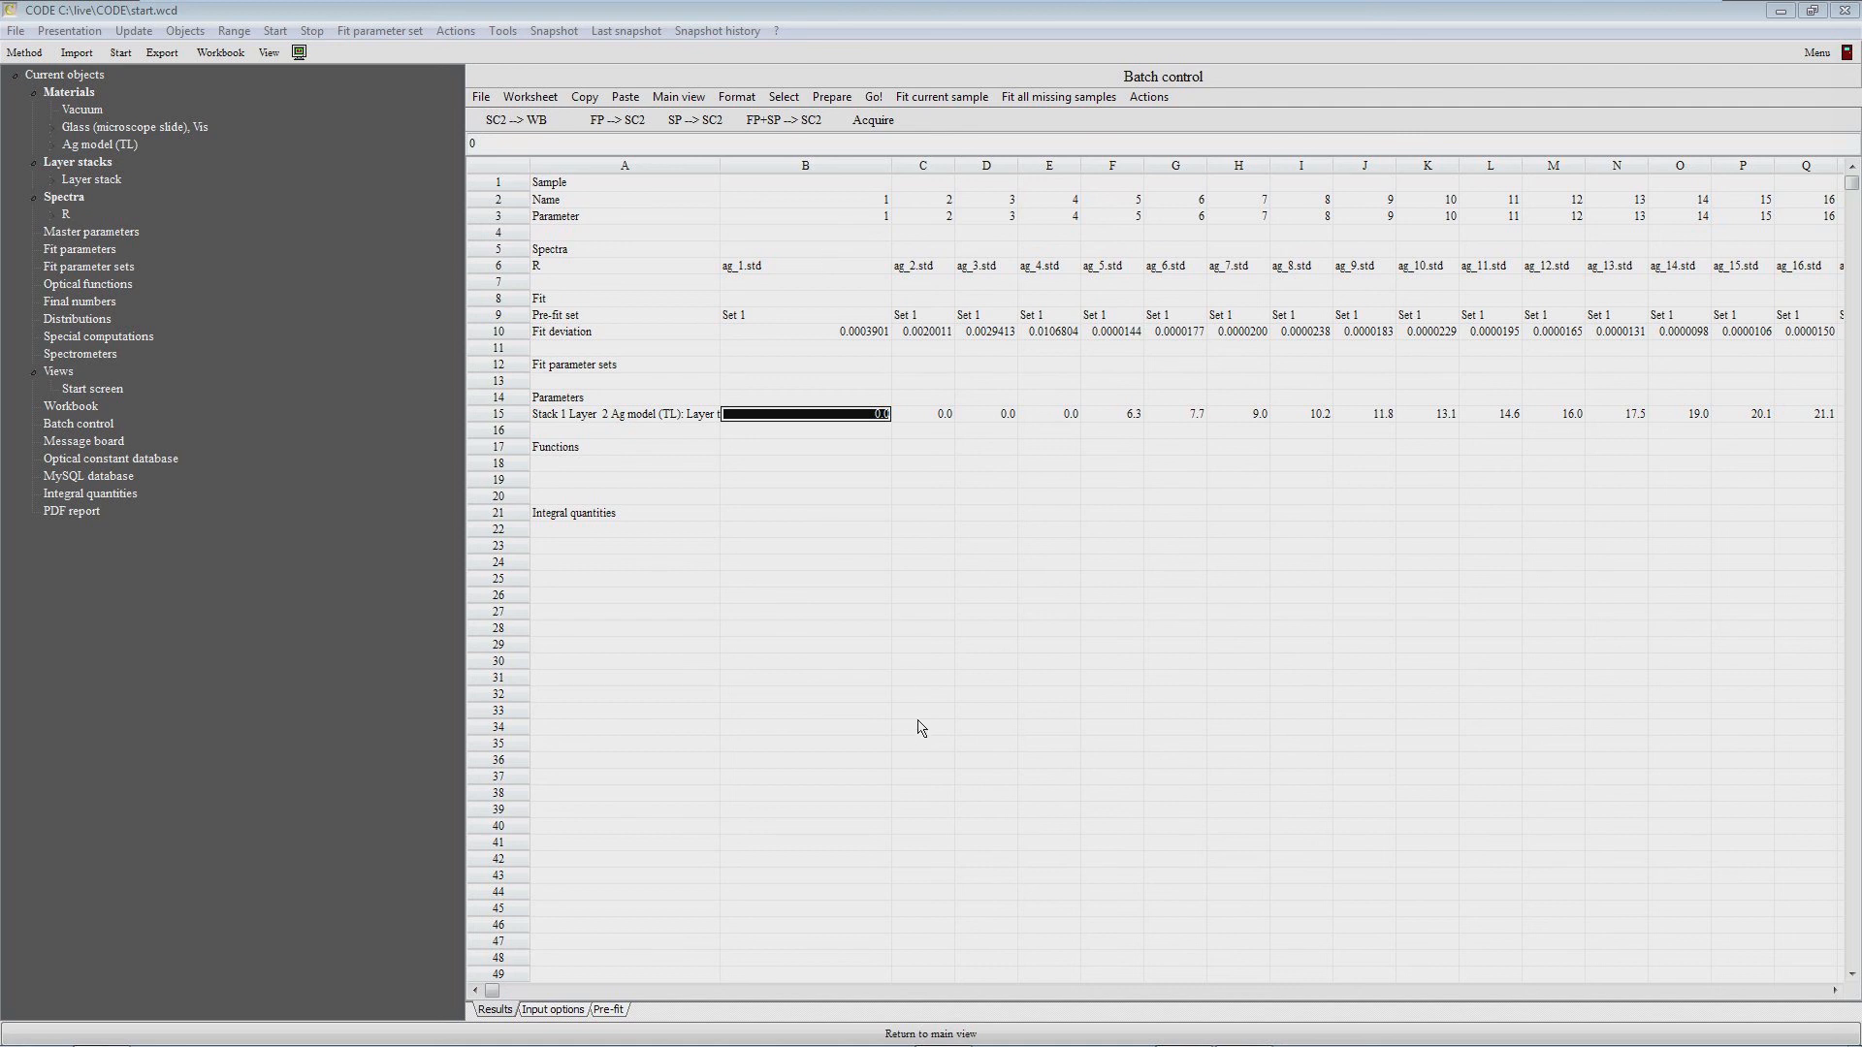
Step: Add a Batch control graph (rows) element to the Start screen view
key("F7")
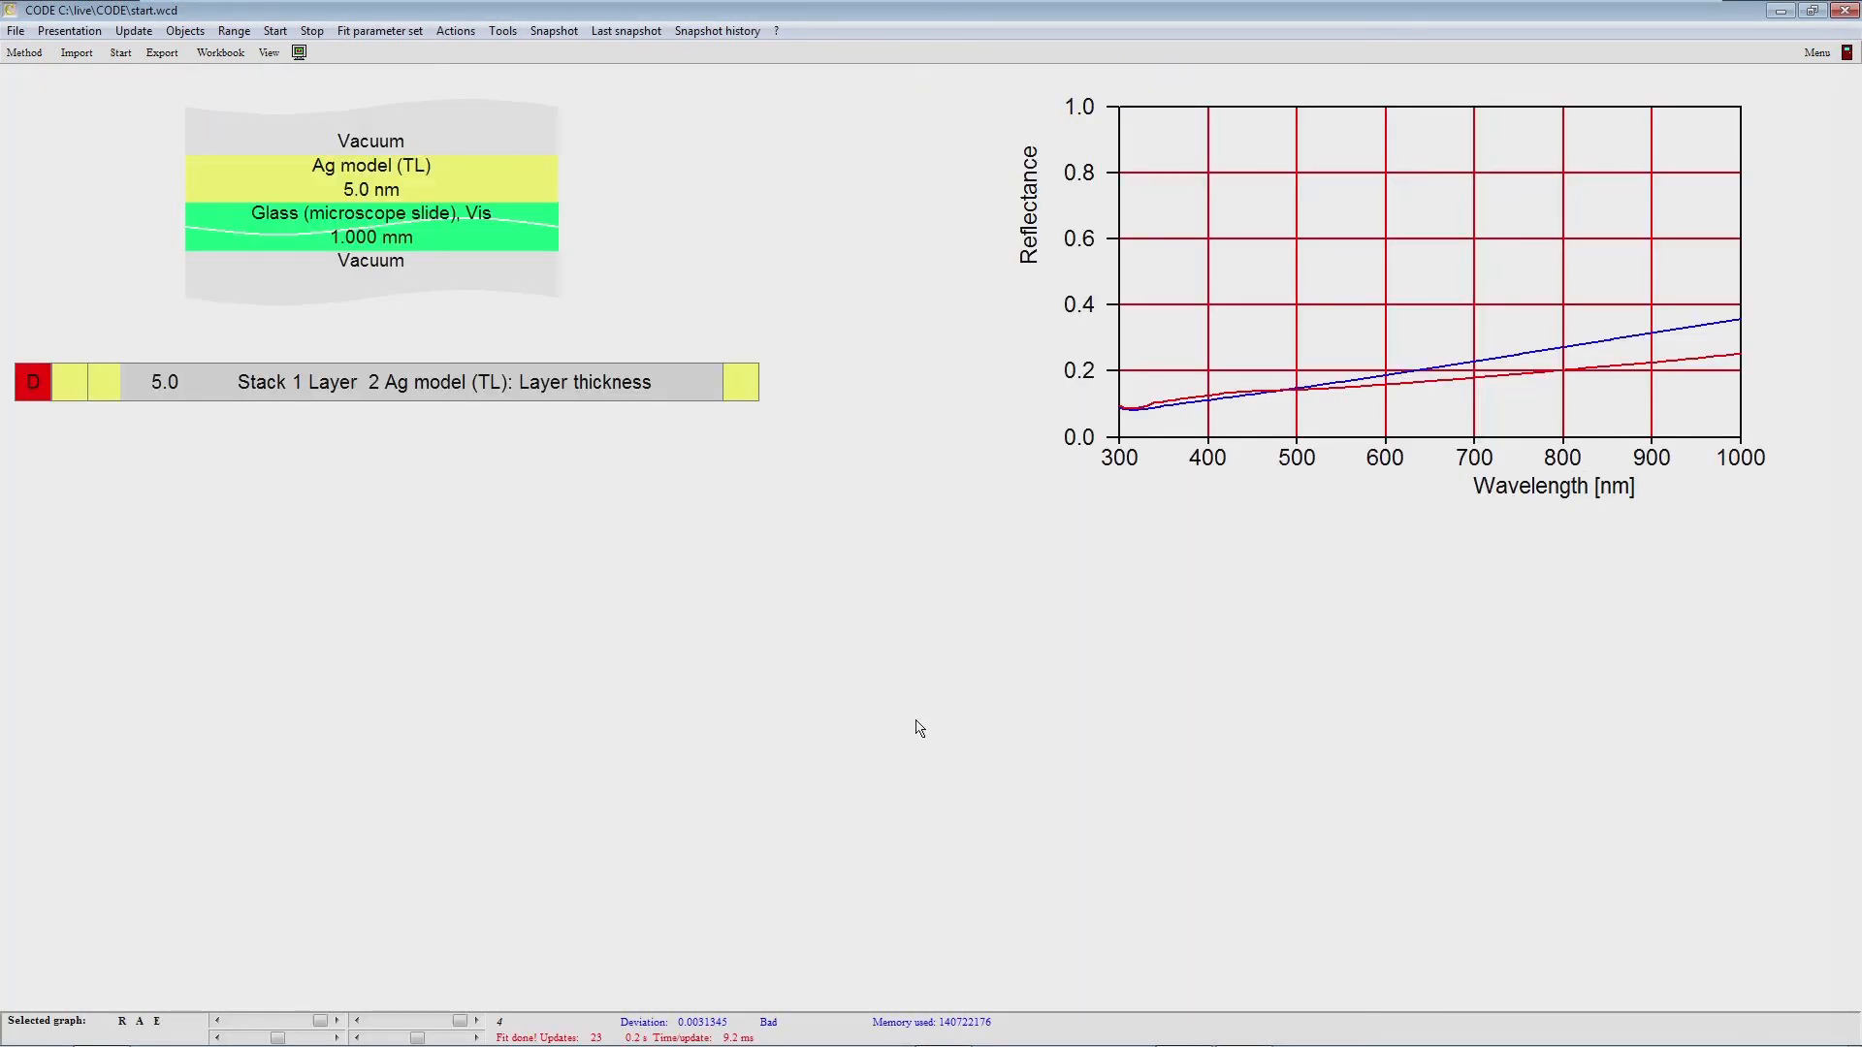
key("F7")
left_click(82, 388)
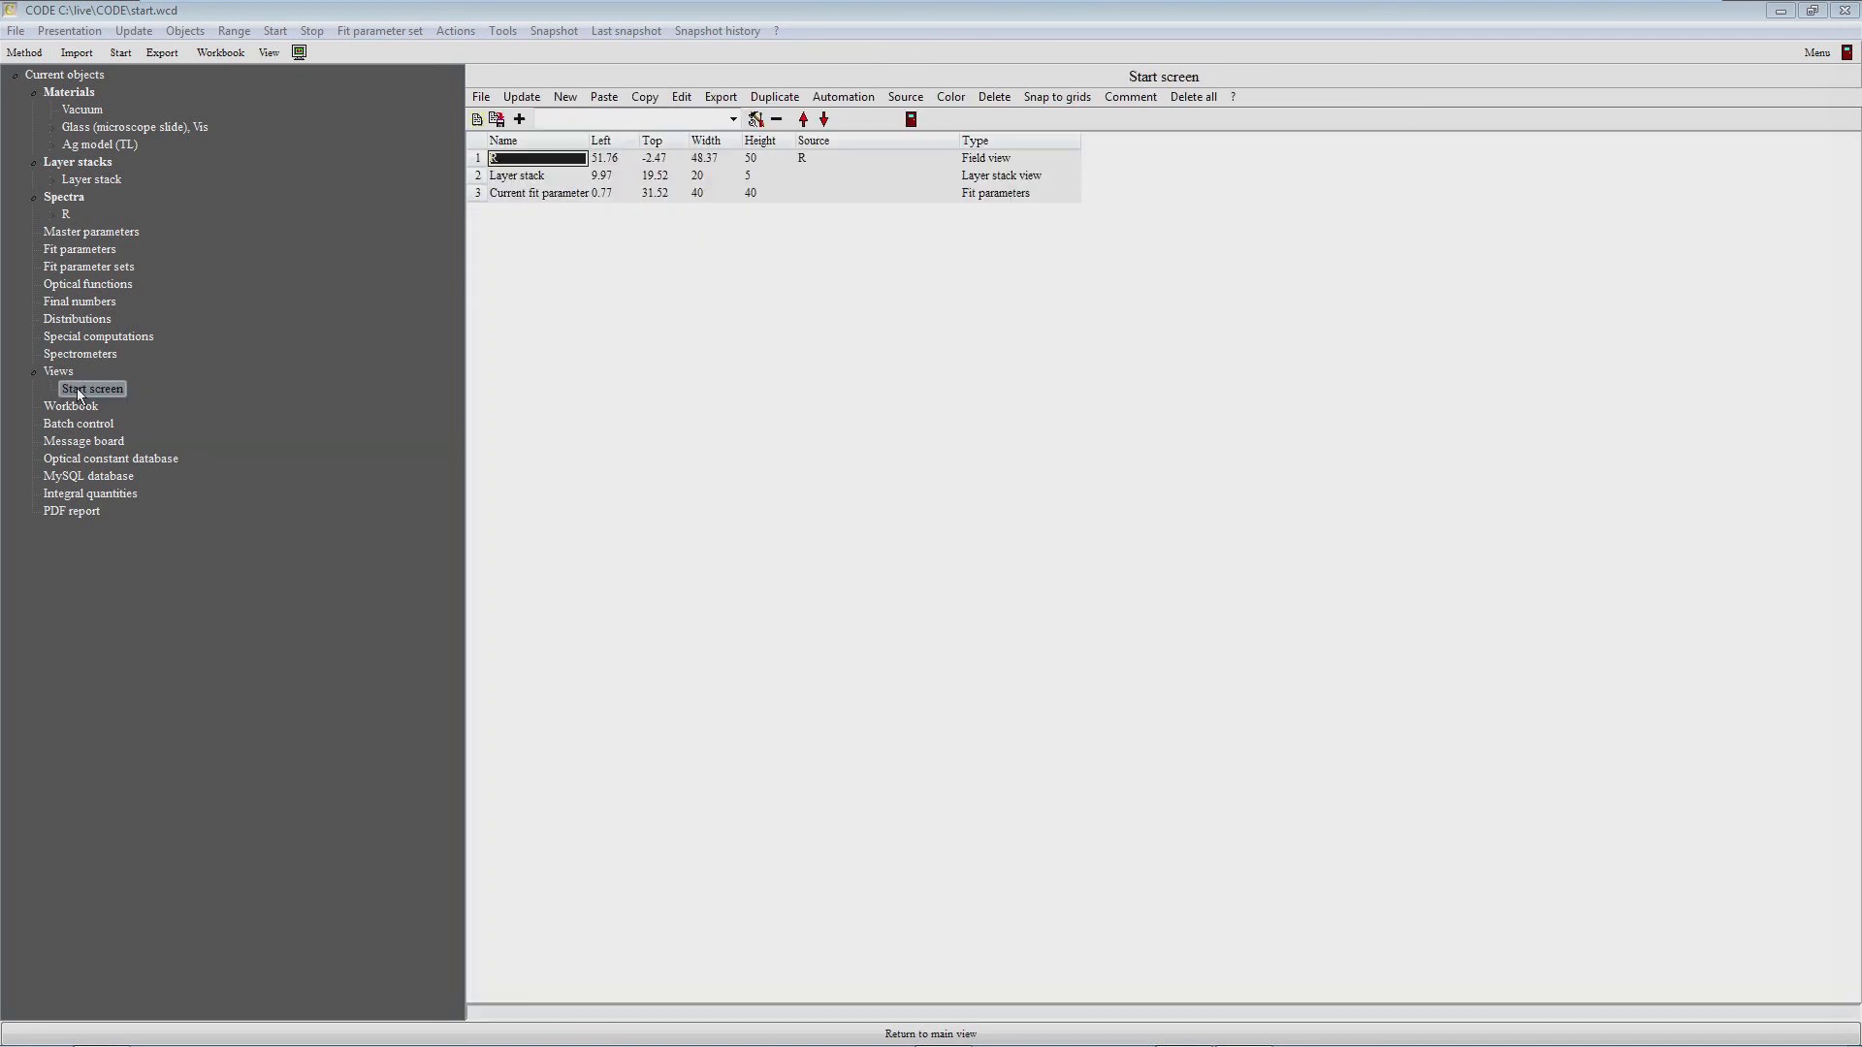
left_click(734, 119)
left_click_drag(732, 170, 733, 259)
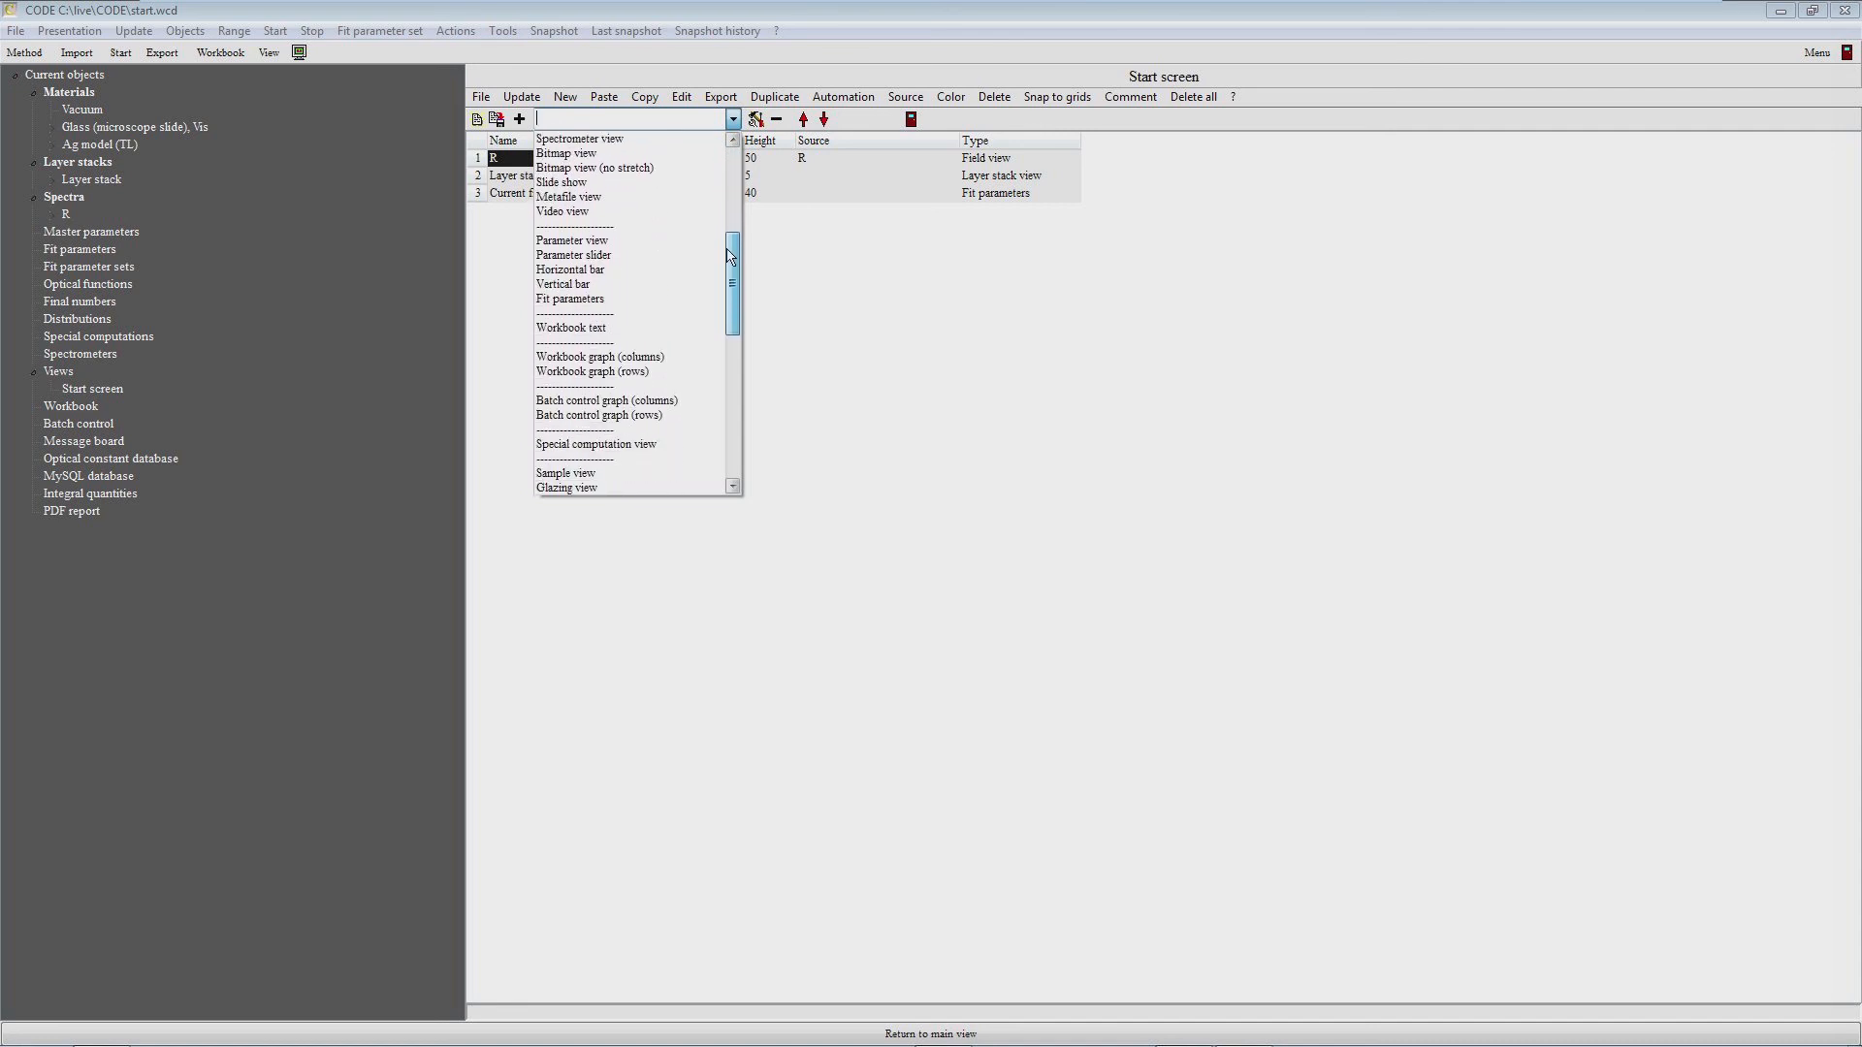
left_click(629, 416)
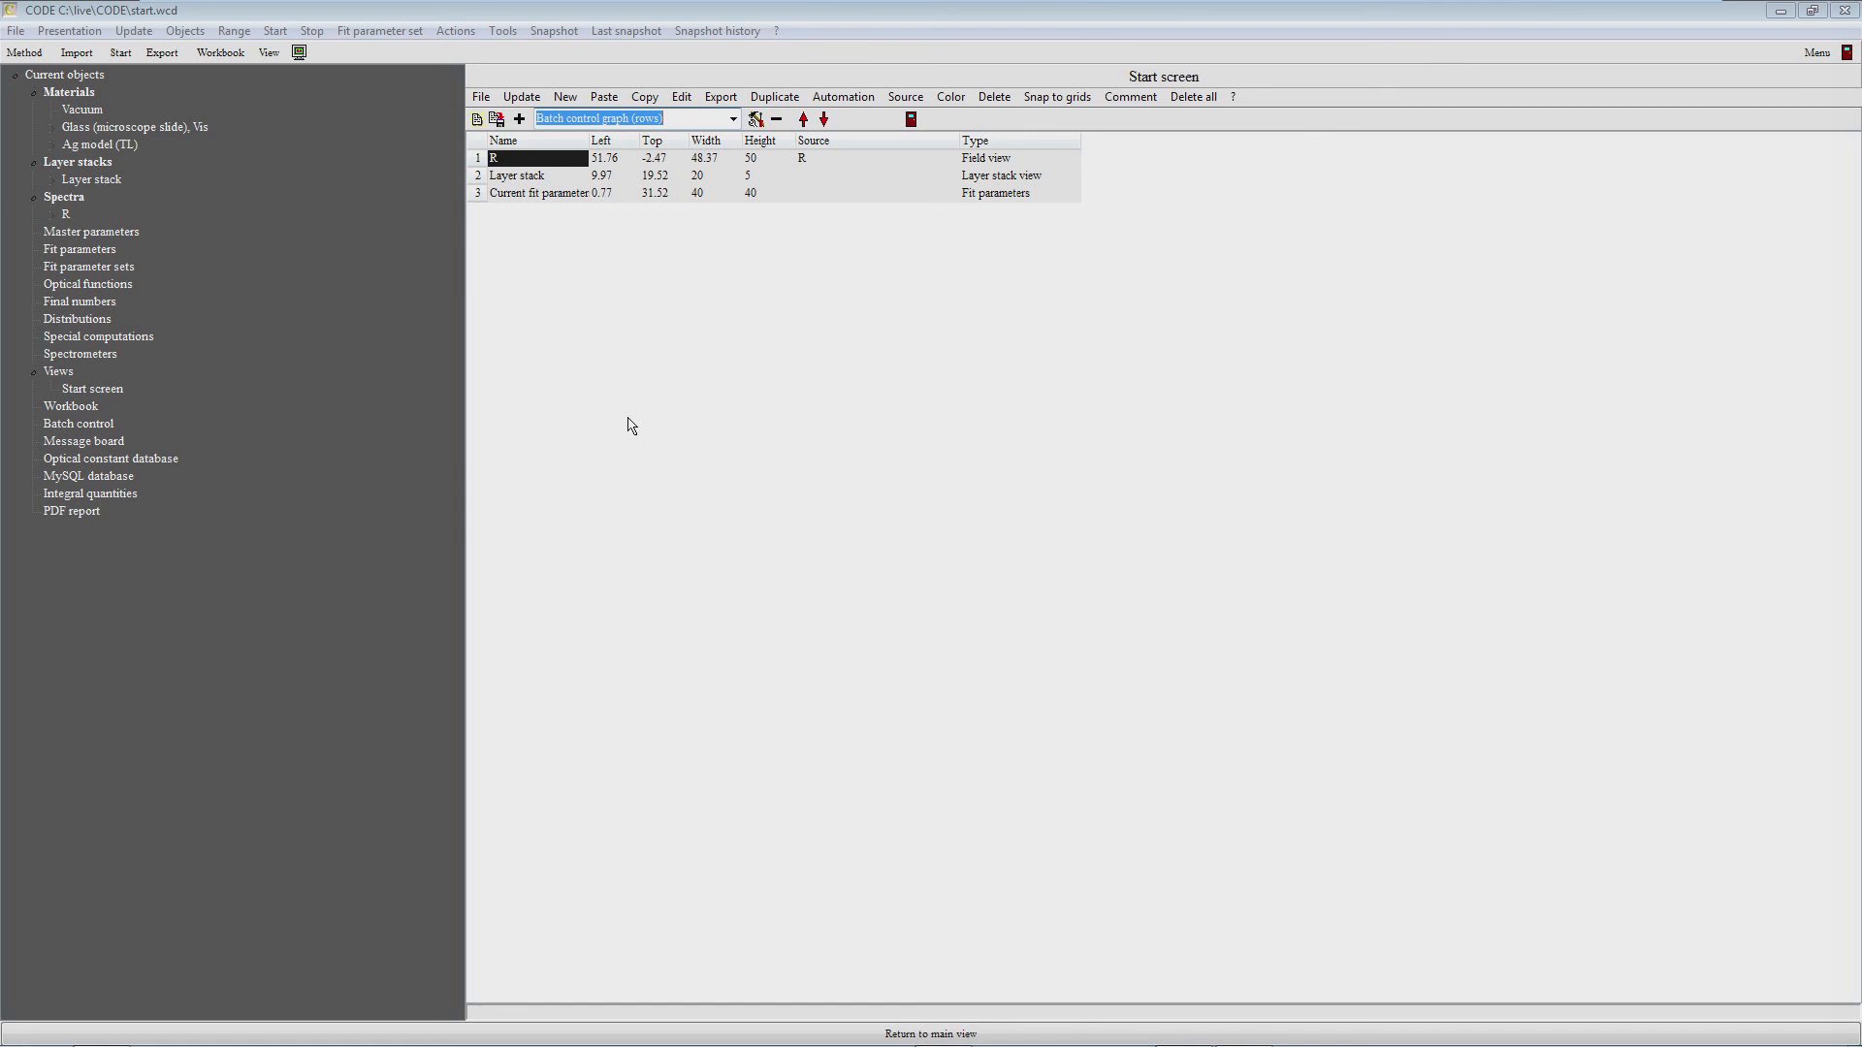
left_click(521, 120)
Step: Rename the new batch control graph as Thickness vs time
left_click(528, 213)
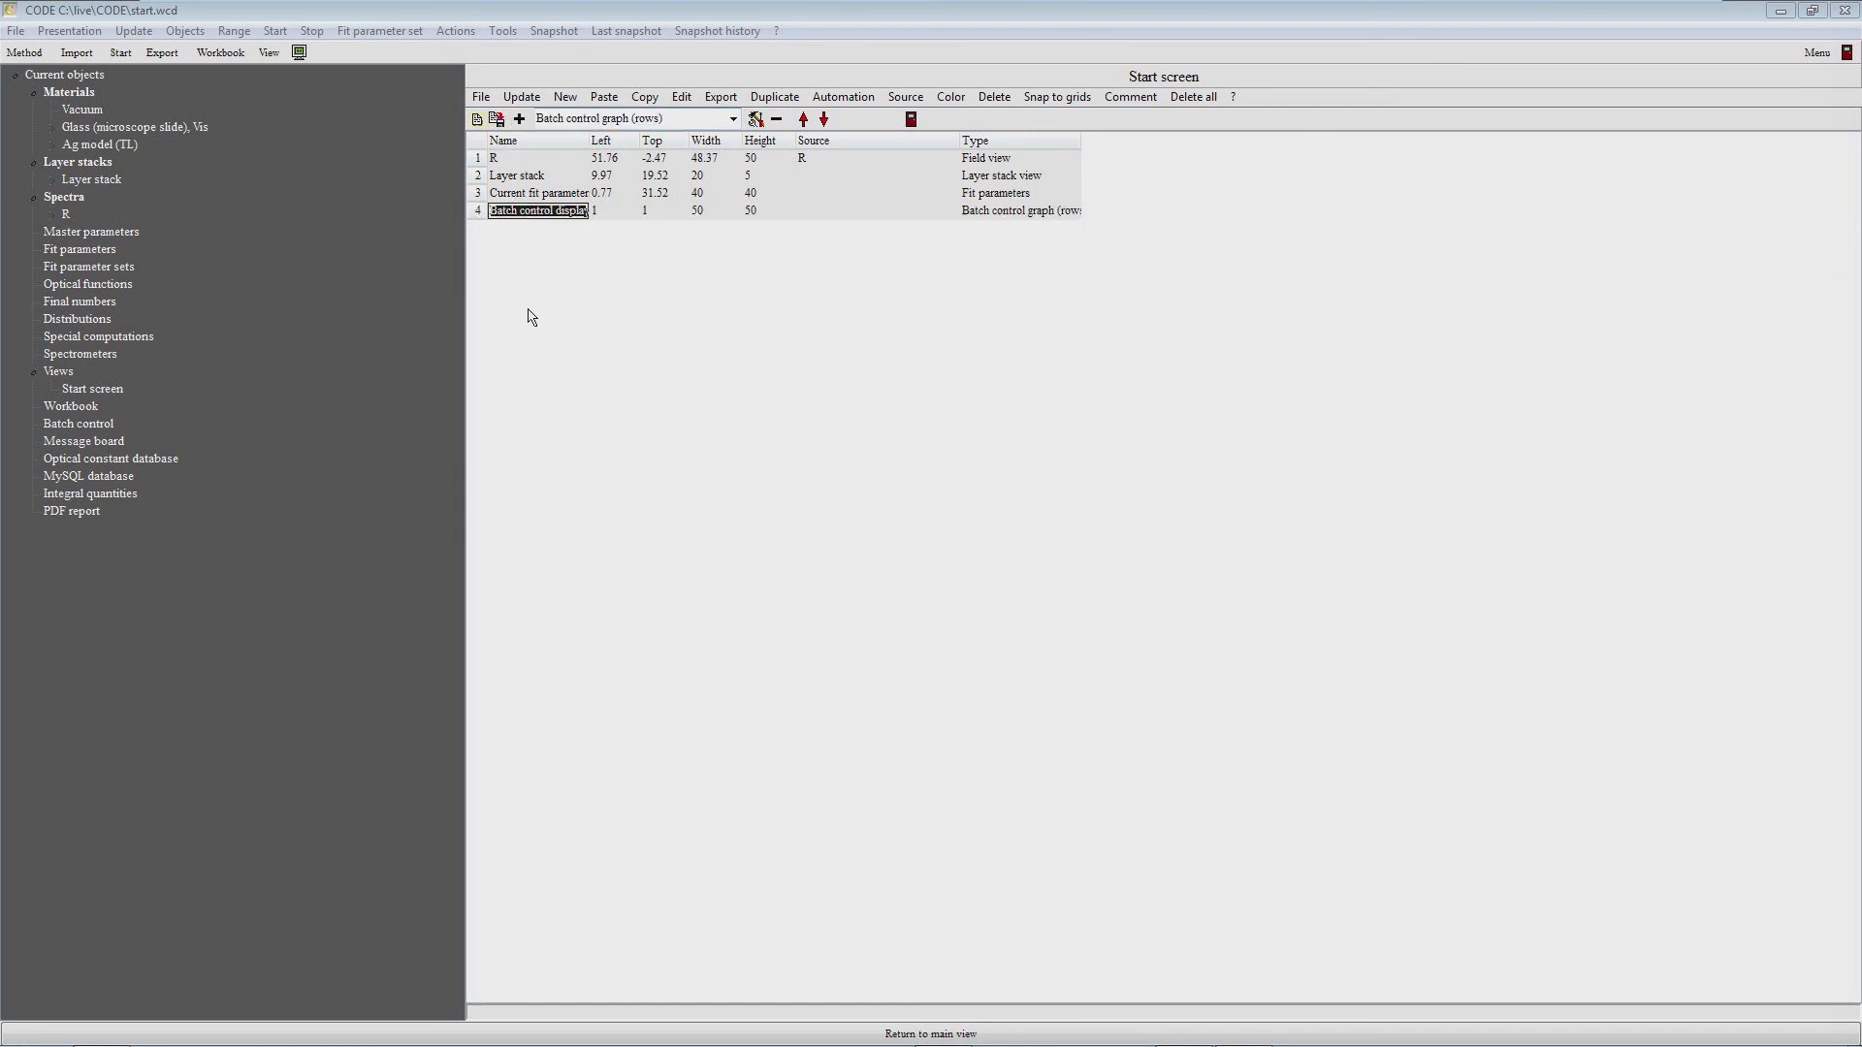
type("T")
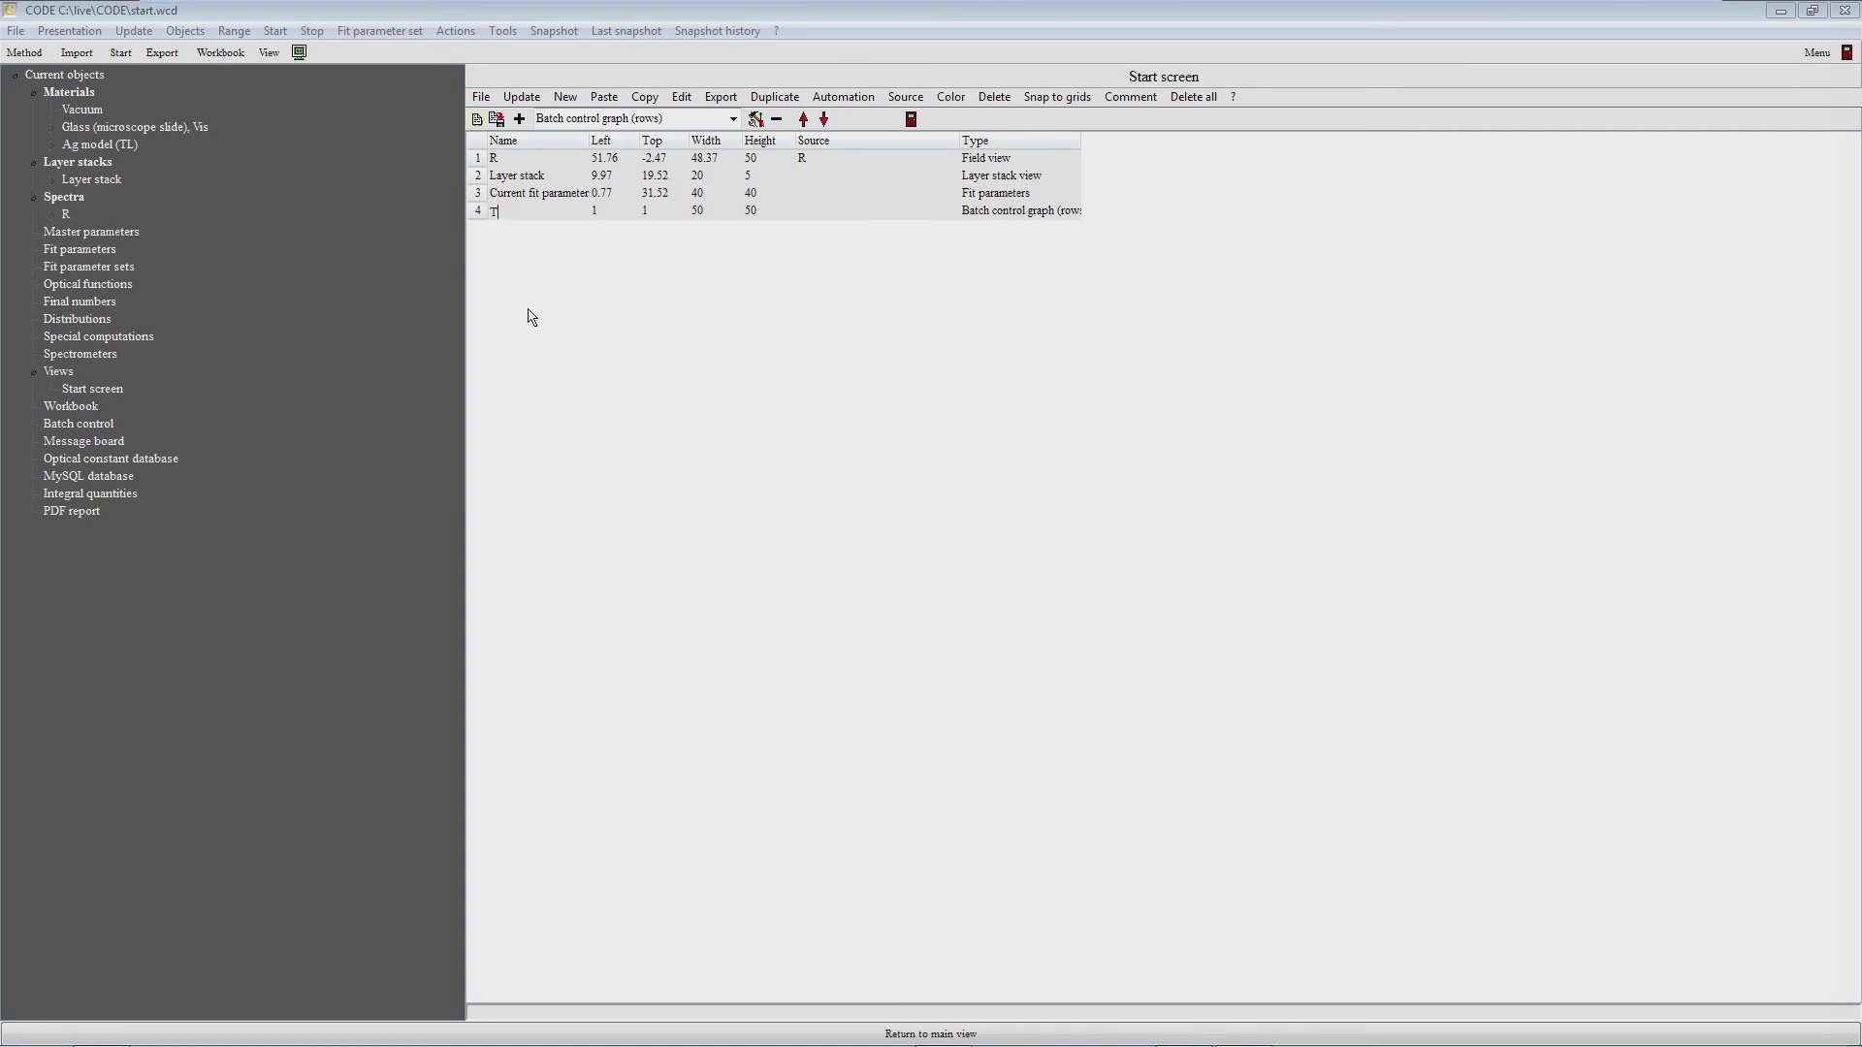
type("hickness vs time")
key("Return")
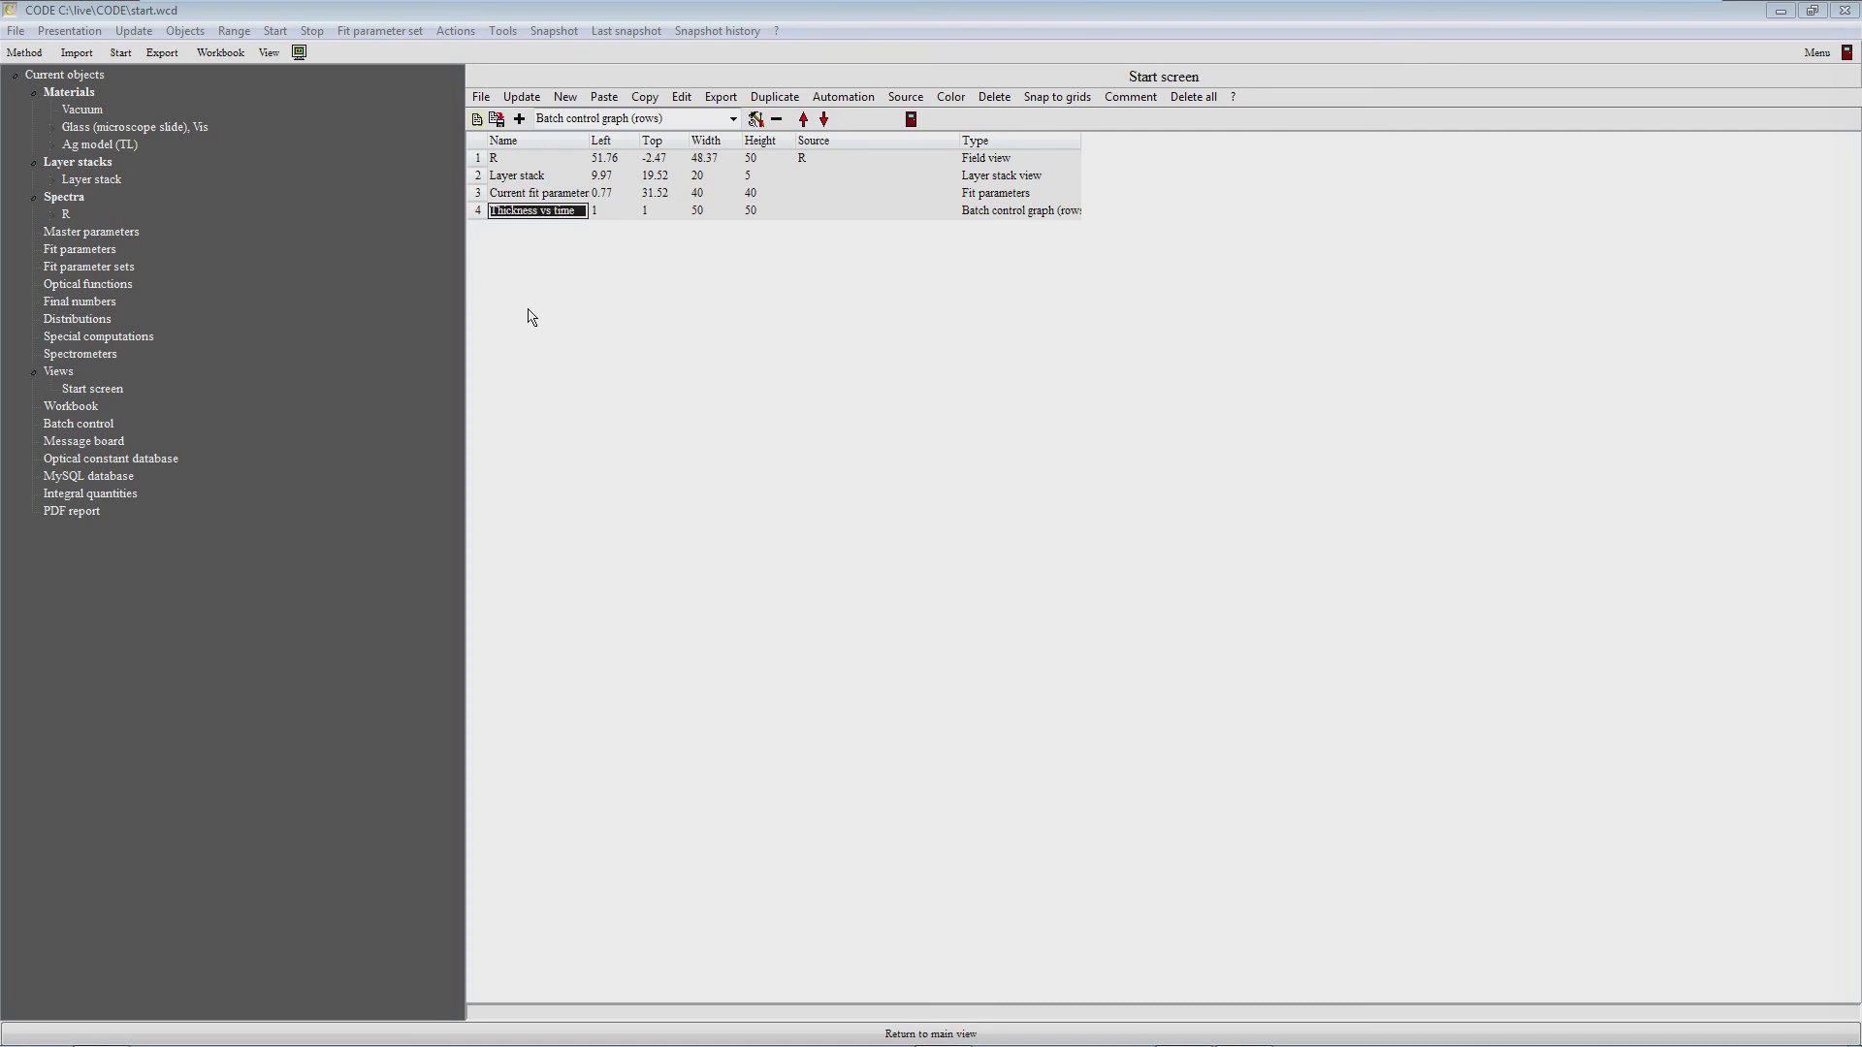
Step: Edit the Thickness vs time graph and set its range of x-values to B3:W3
left_click(664, 211)
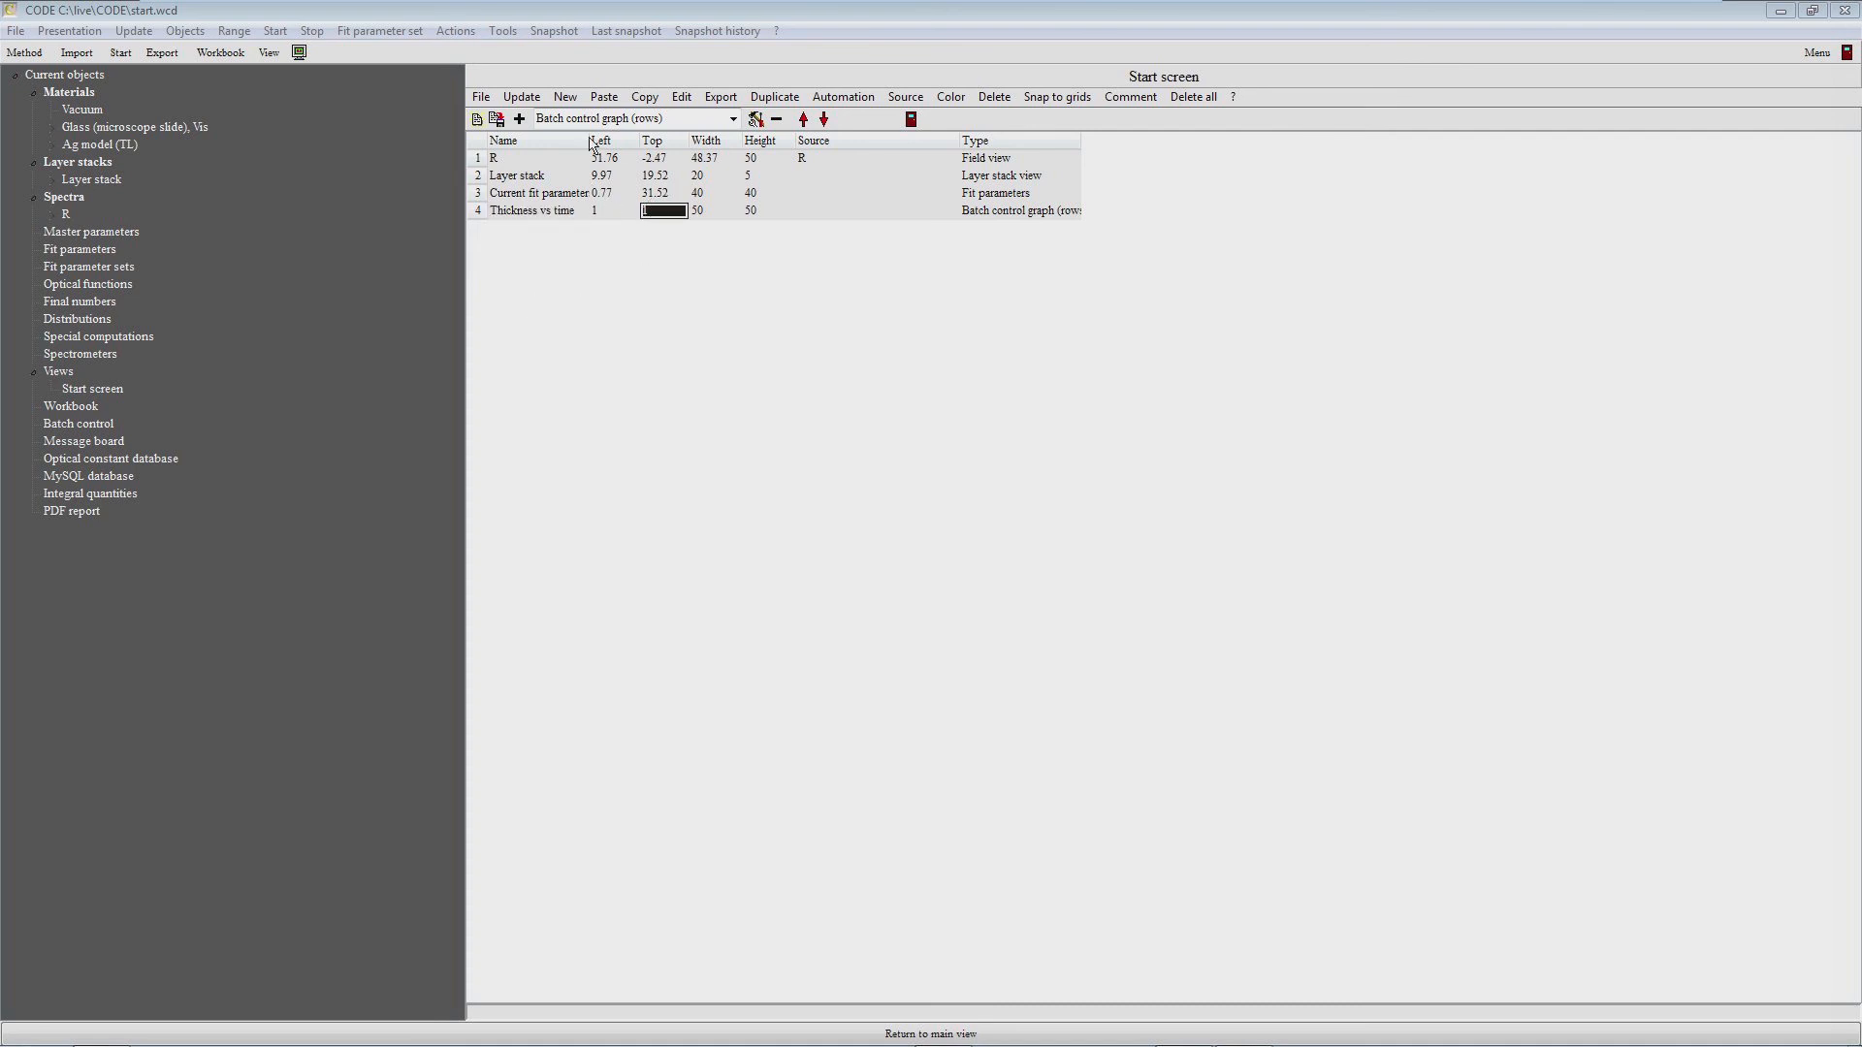
left_click(686, 98)
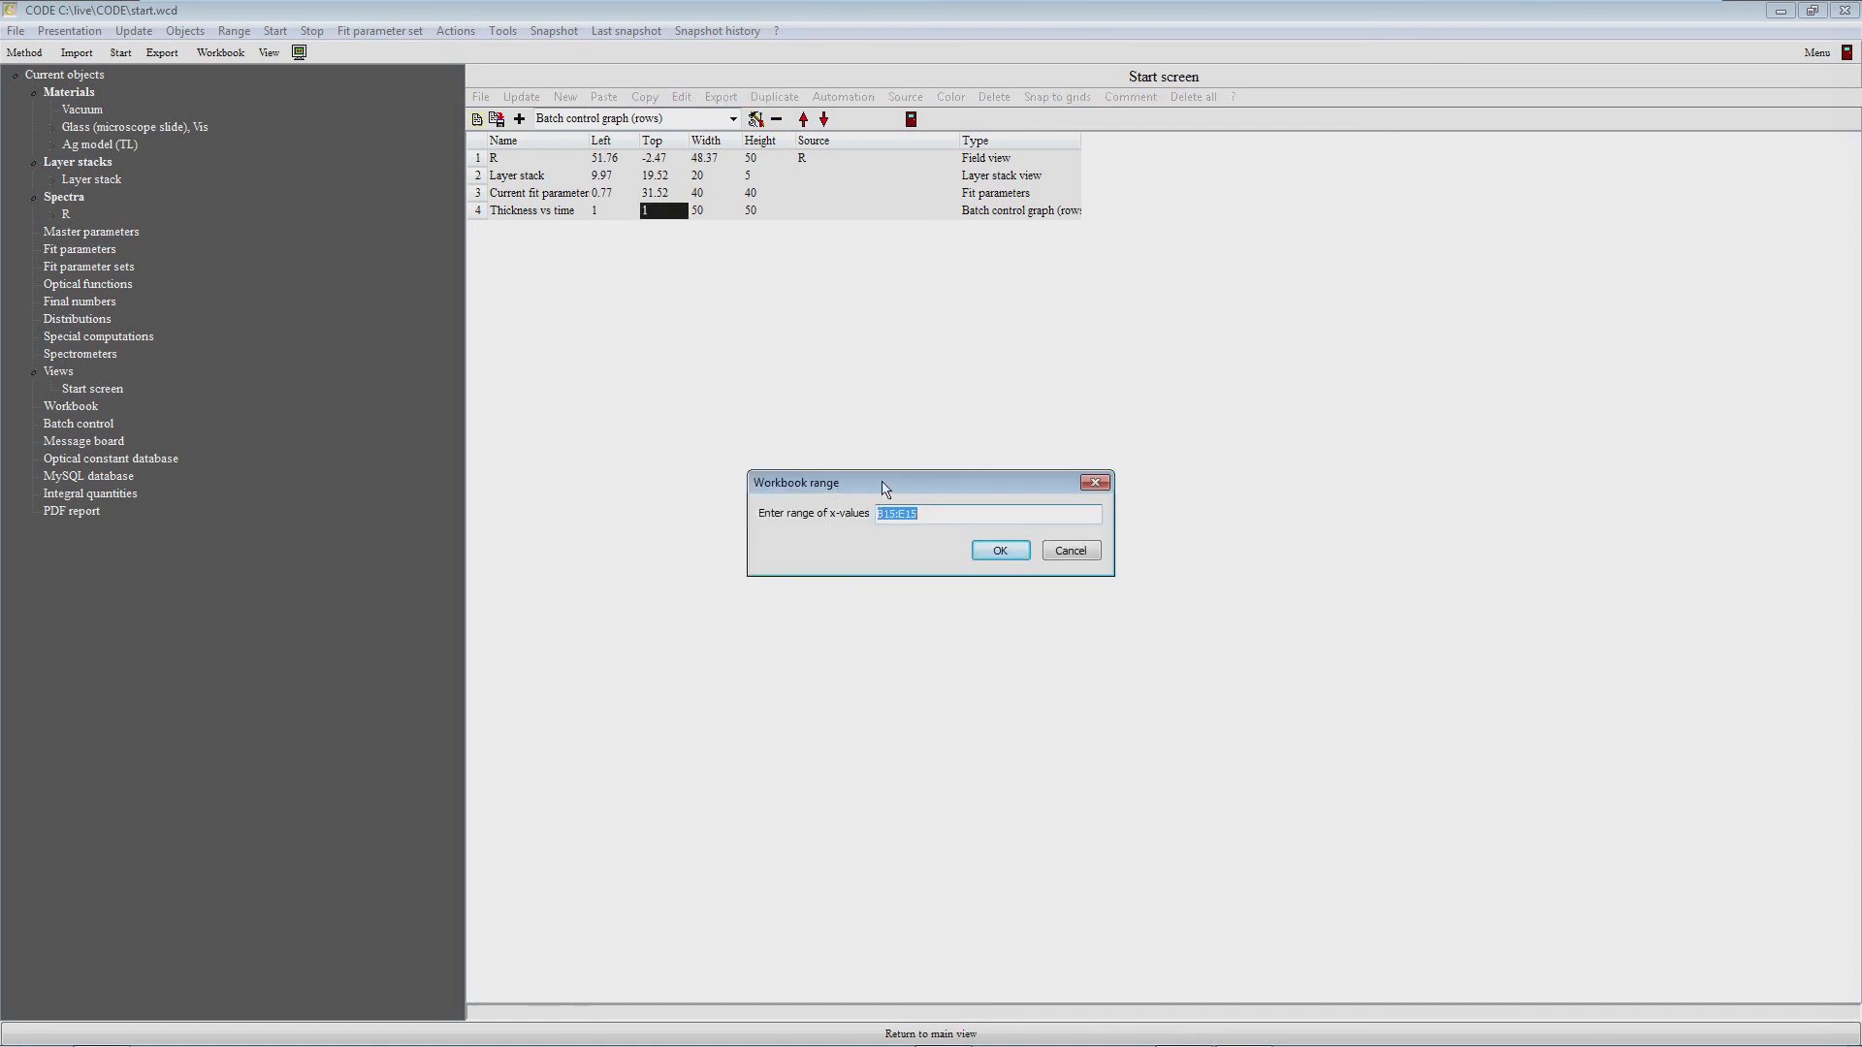
left_click_drag(886, 487, 827, 389)
left_click(828, 415)
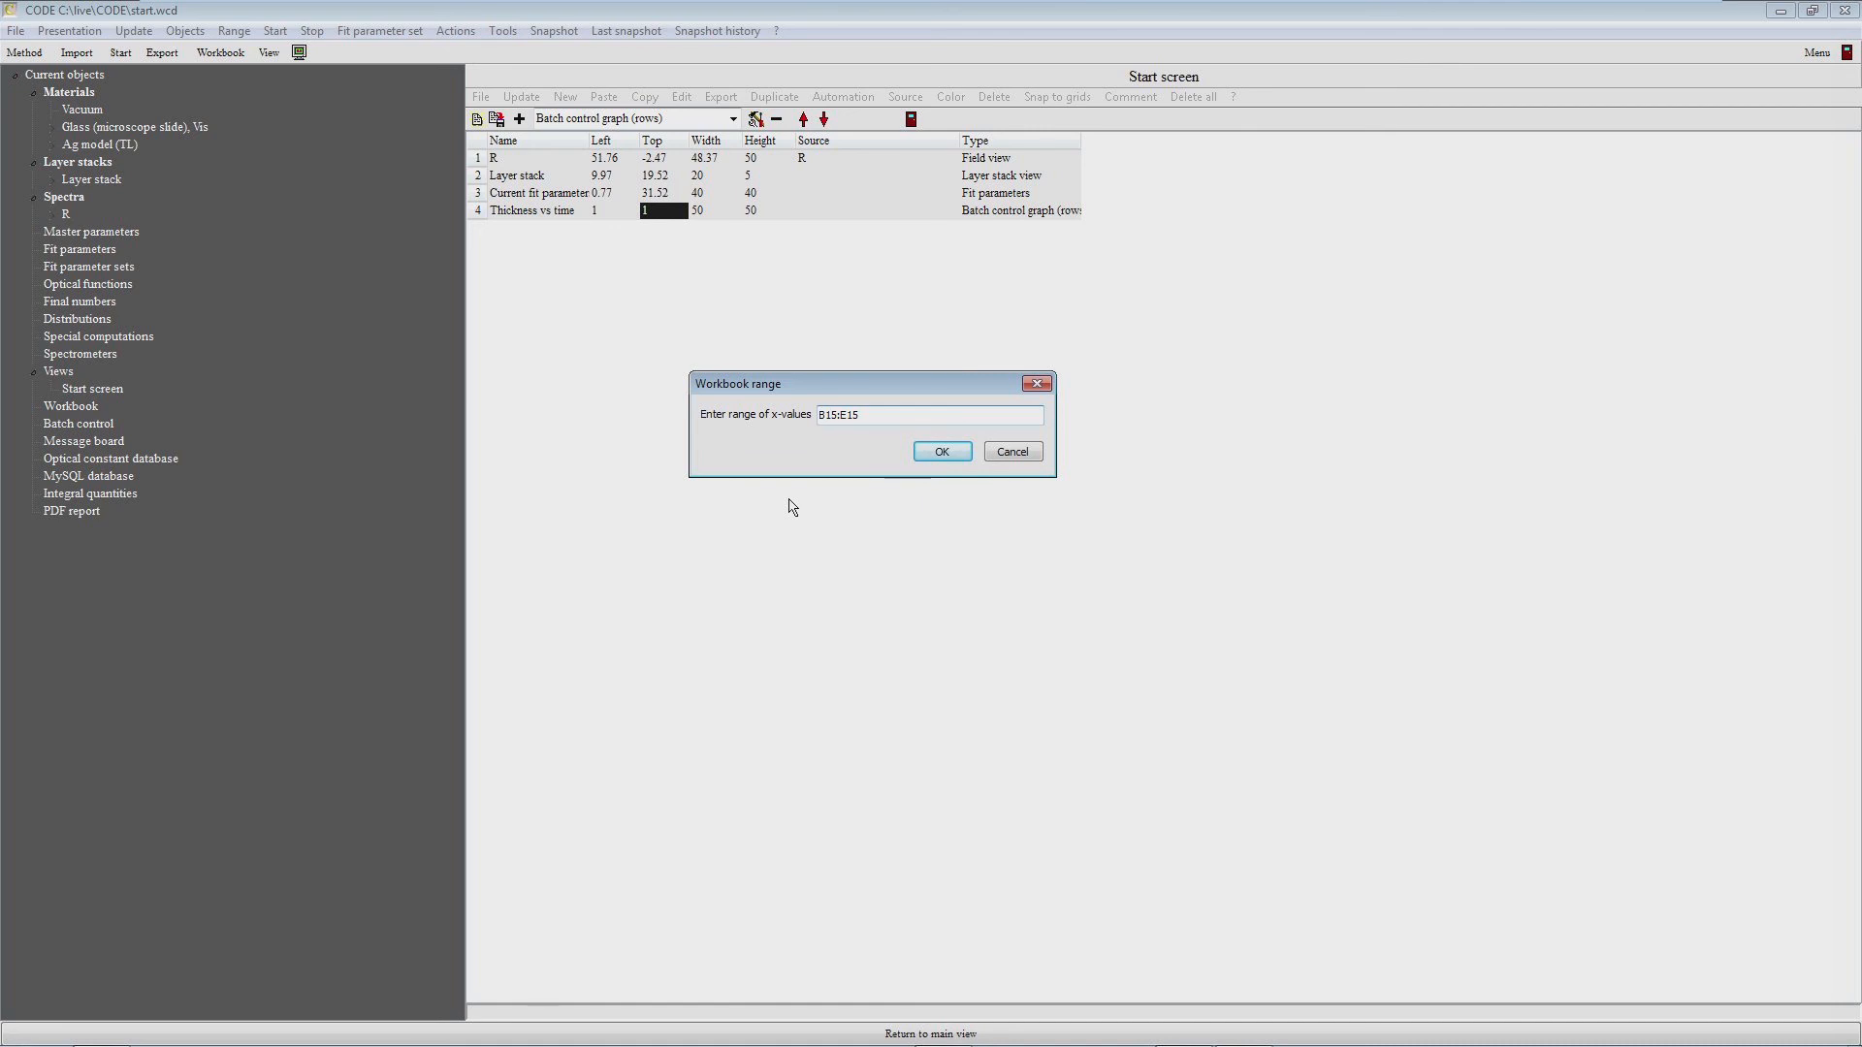
key("BackSpace")
key("BackSpace")
type("3")
key("BackSpace")
key("BackSpace")
type("W")
left_click(954, 452)
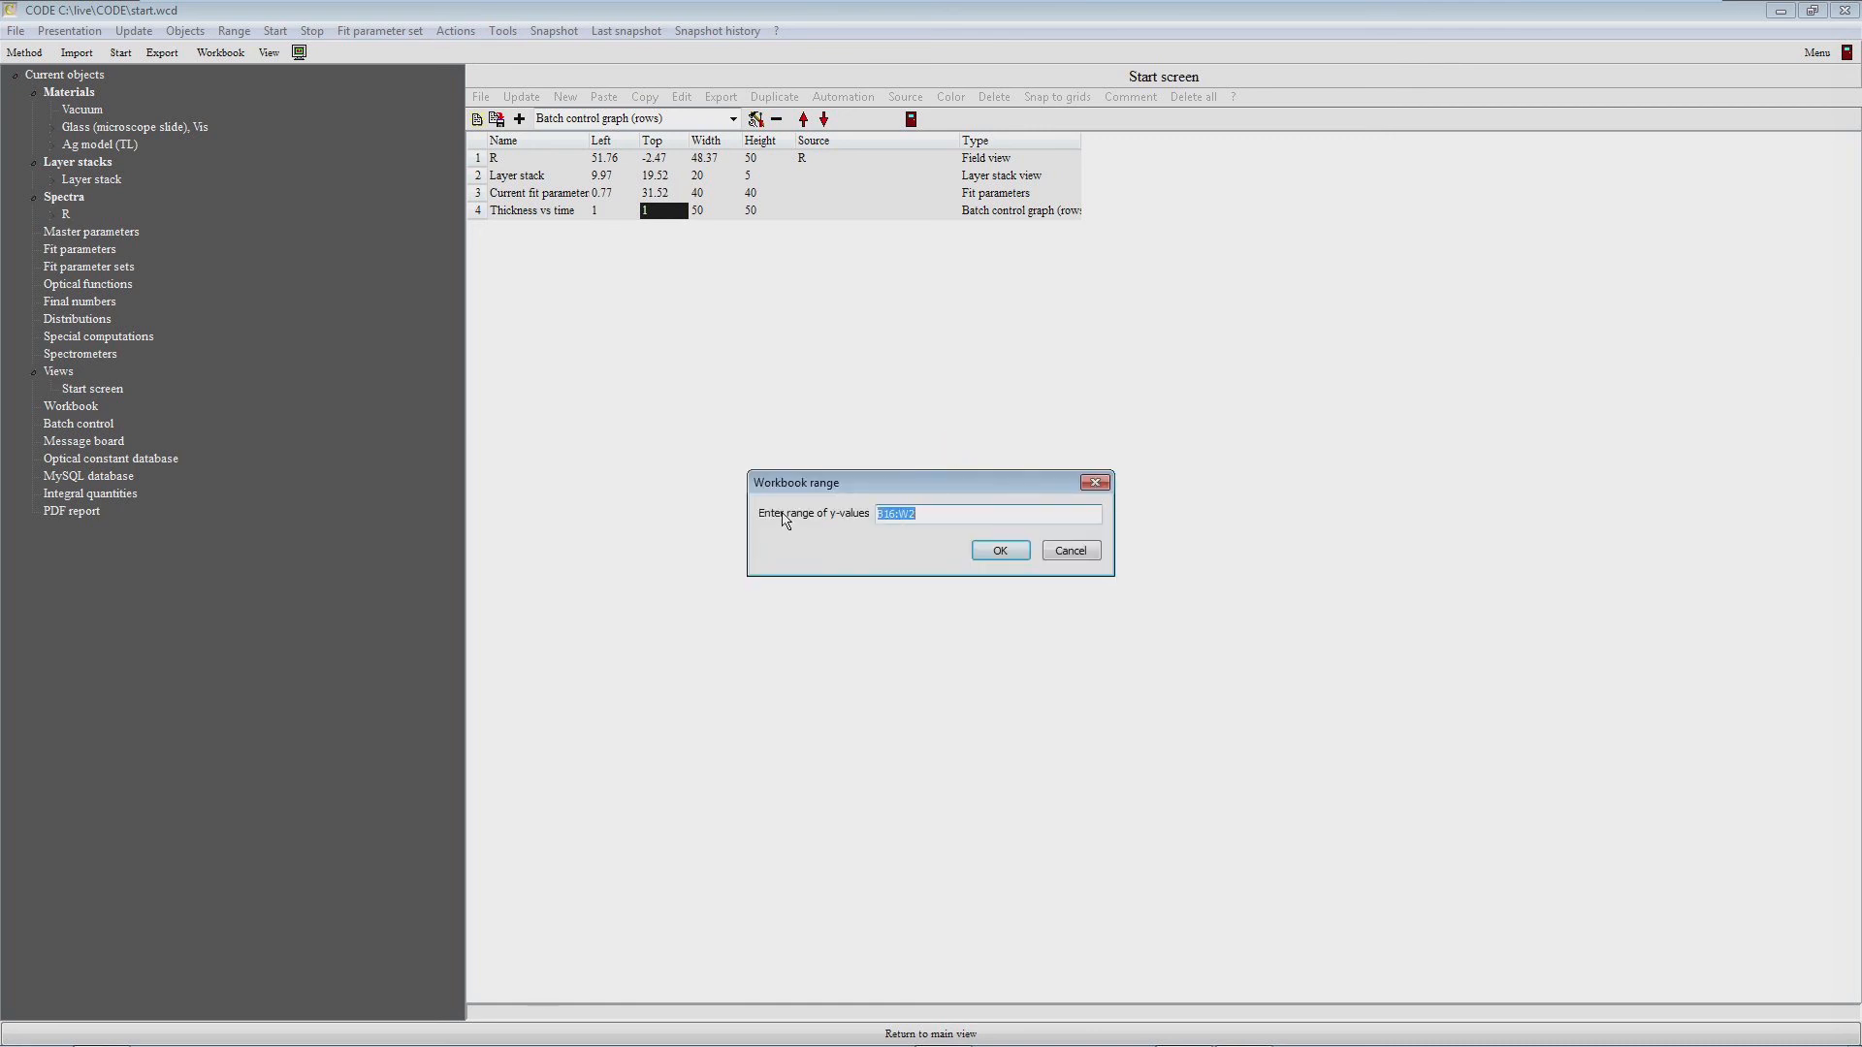
Step: Set the graph's range of y-values to B15:W15
left_click(890, 516)
key("Delete")
key("BackSpace")
type("15")
left_click(1002, 551)
Step: Title the graph "Thickness vs. sputtering time" and set frame mode 3, grid line mode 1 and grid pen 7
left_click_drag(931, 307, 809, 327)
type("Thick")
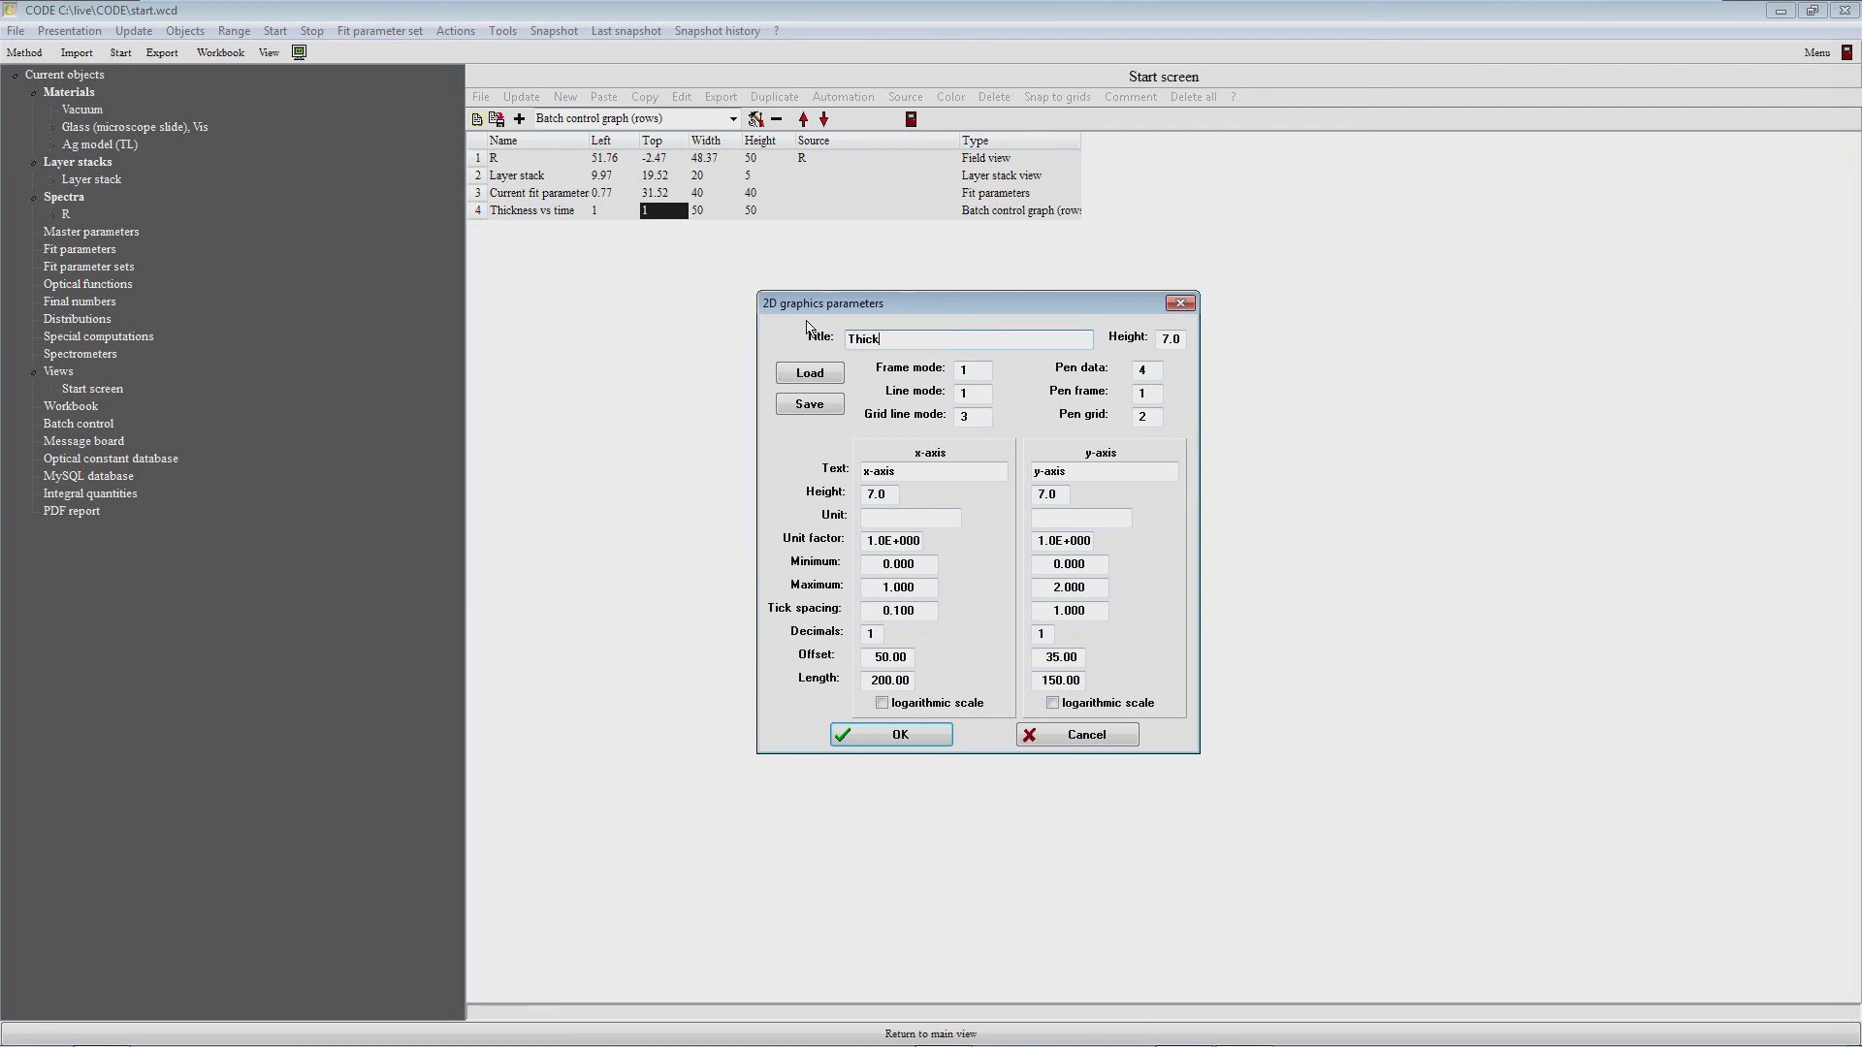
type("ness vs. sputtering time")
left_click(973, 378)
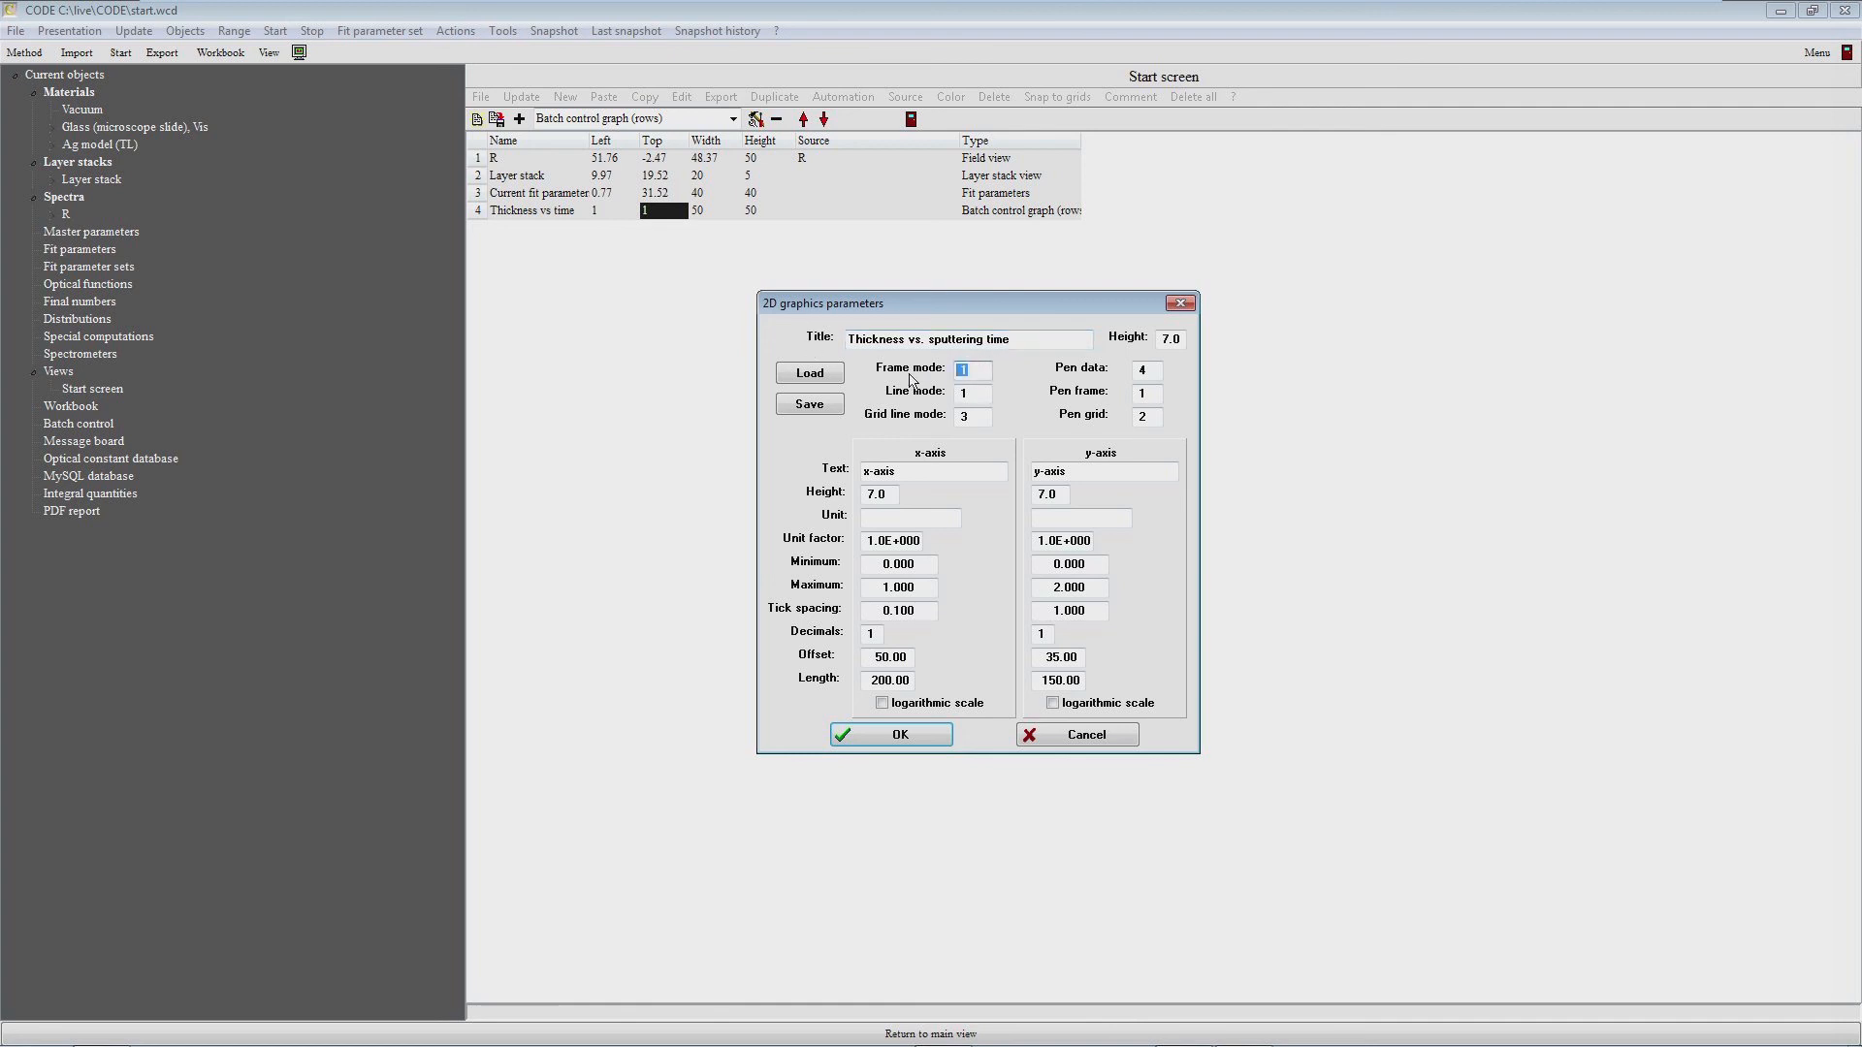
type("3")
key("Tab")
key("Tab")
type("1")
double_click(1144, 418)
type("7")
Step: Label the x-axis Sputtering time with unit s, and set its maximum to 23, tick spacing to 5 and decimals to 0
key("Tab")
type("Sup")
key("BackSpace")
key("BackSpace")
type("uttering time")
key("Tab")
key("Tab")
type("s")
key("Tab")
key("Tab")
key("Tab")
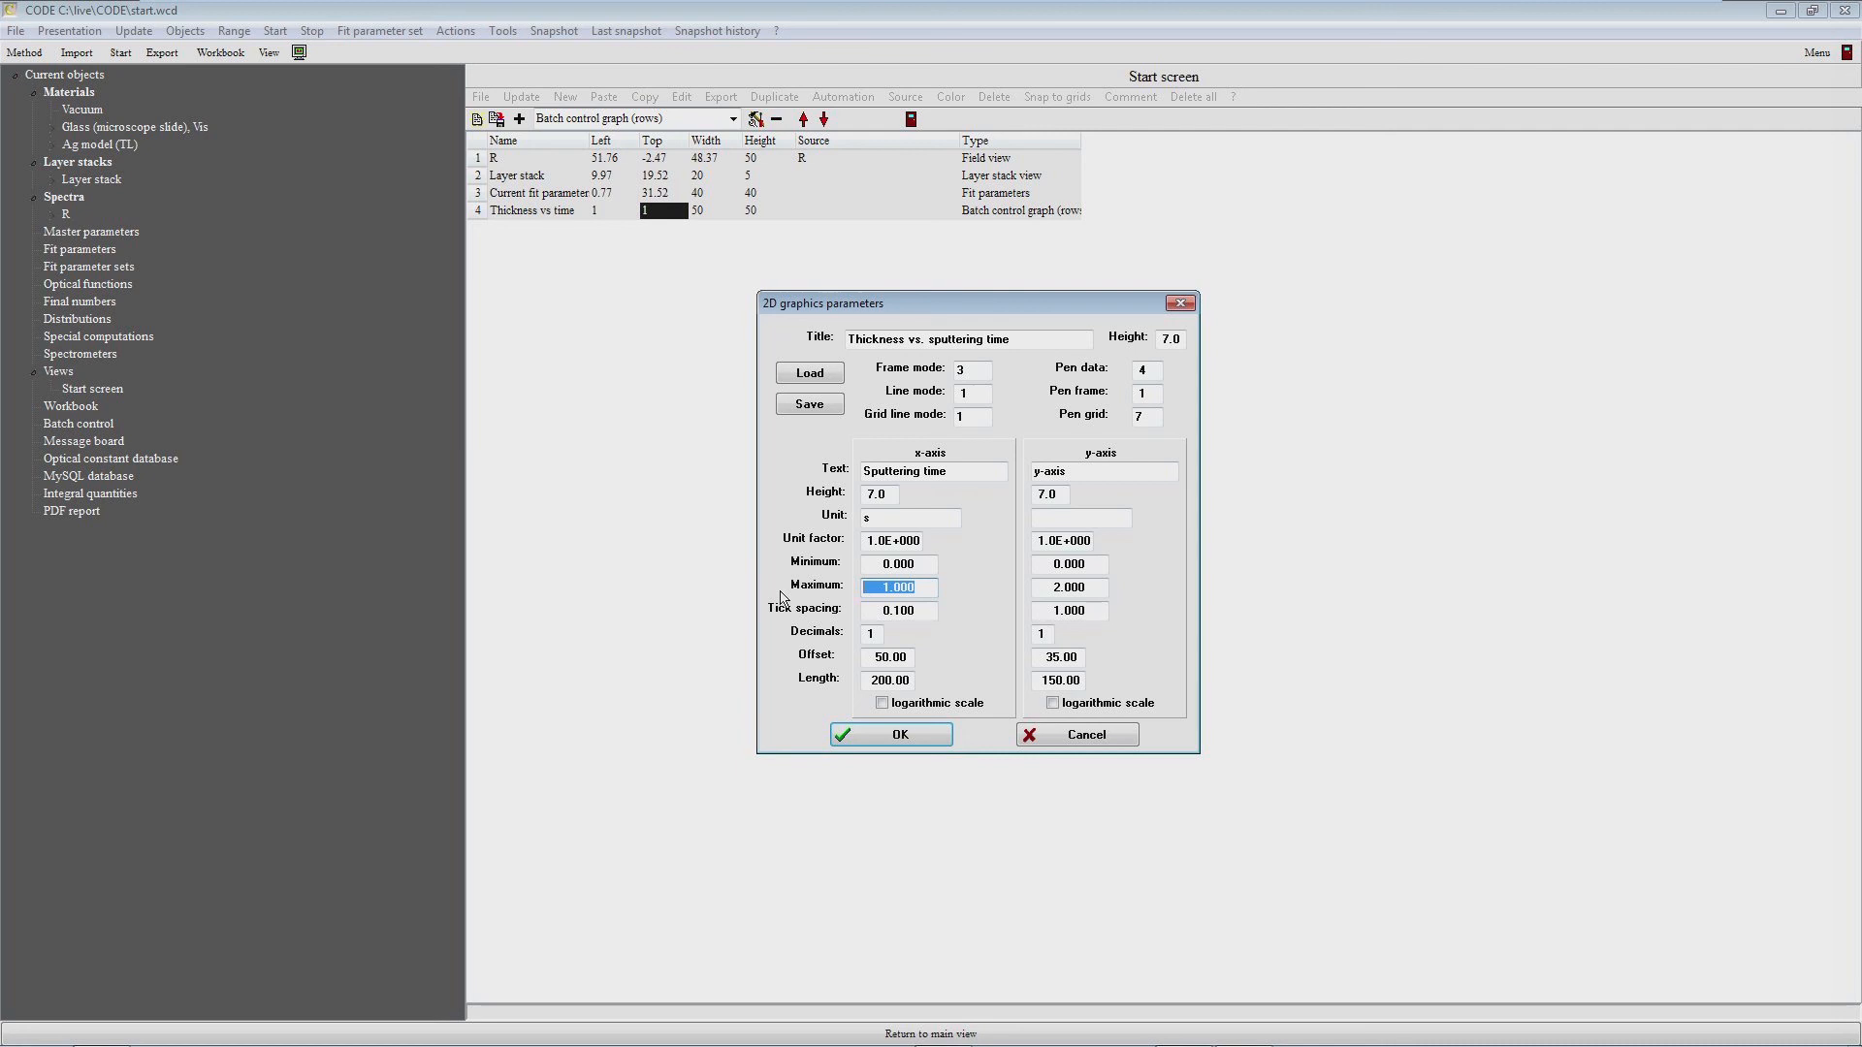
type("23")
key("Tab")
type("5")
key("Tab")
type("0")
Step: Label the y-axis Thickness with unit nm, set maximum 30, tick spacing 5 and 0 decimals, and apply the graphics parameters
double_click(1113, 474)
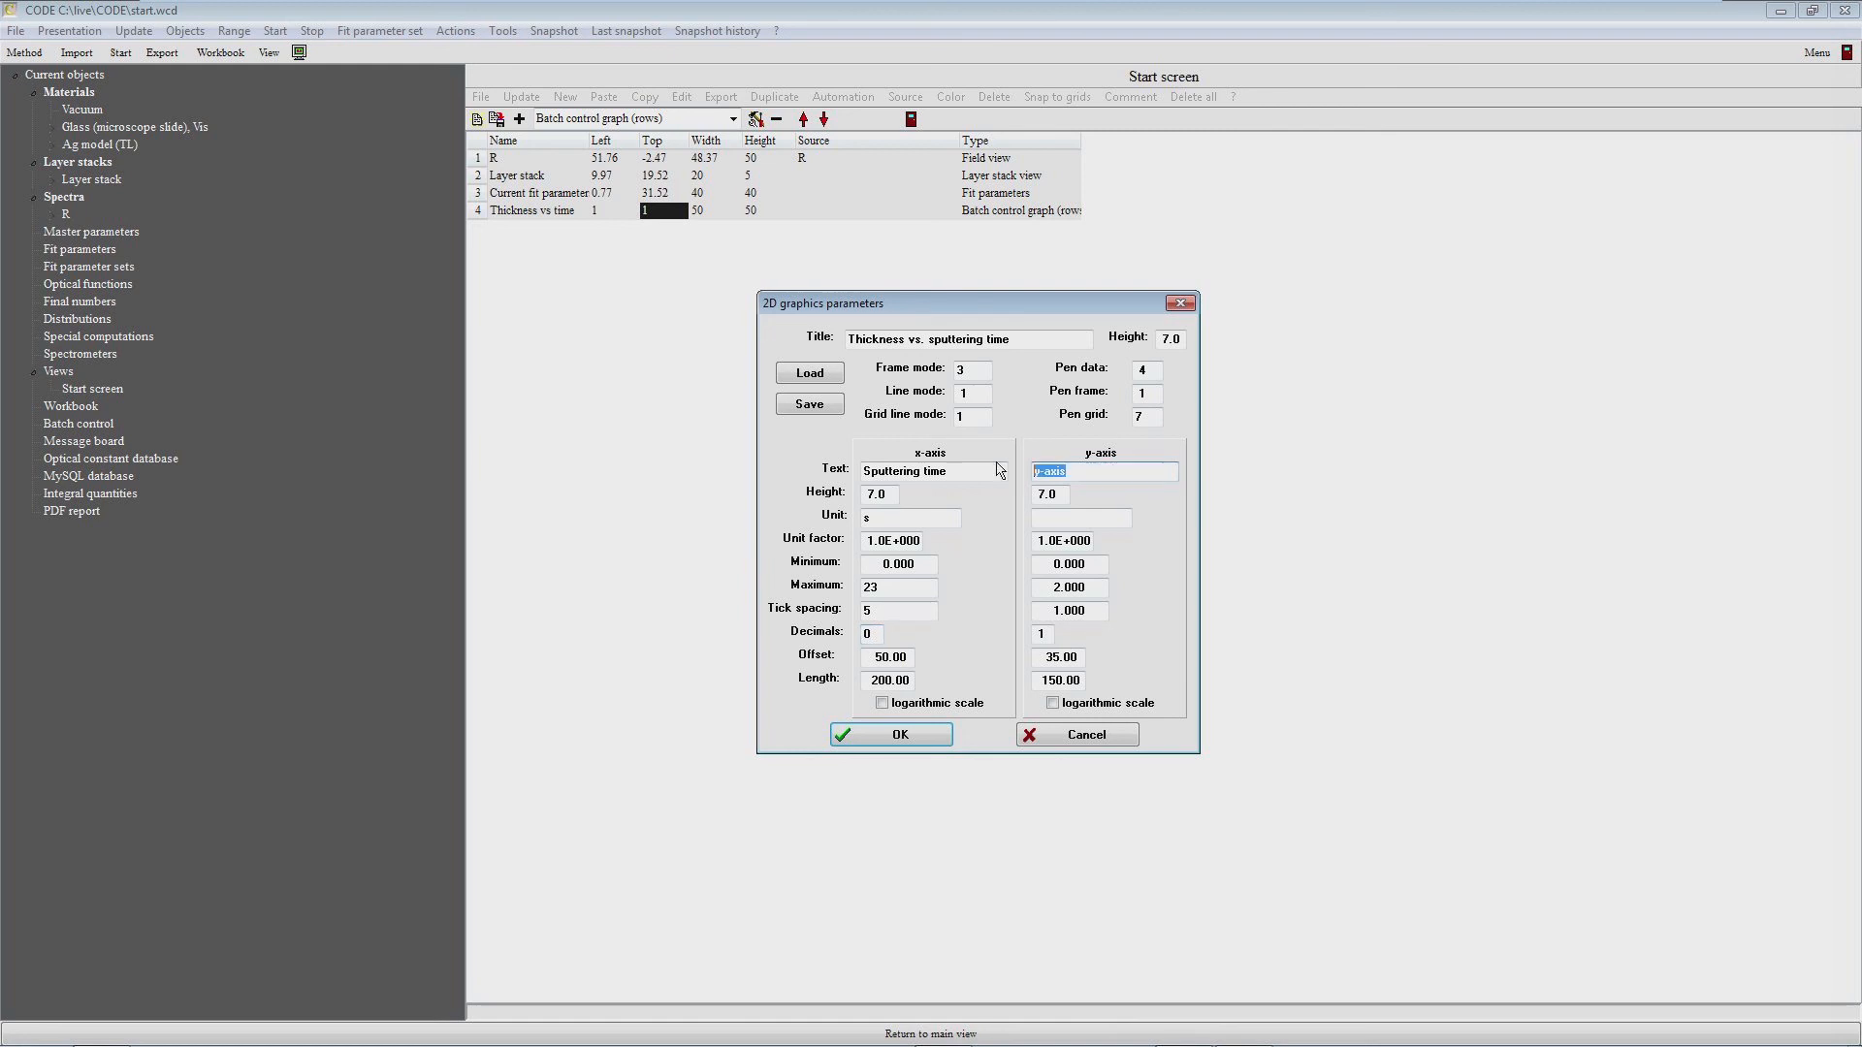
type("ckness")
key("Tab")
key("Tab")
double_click(1112, 592)
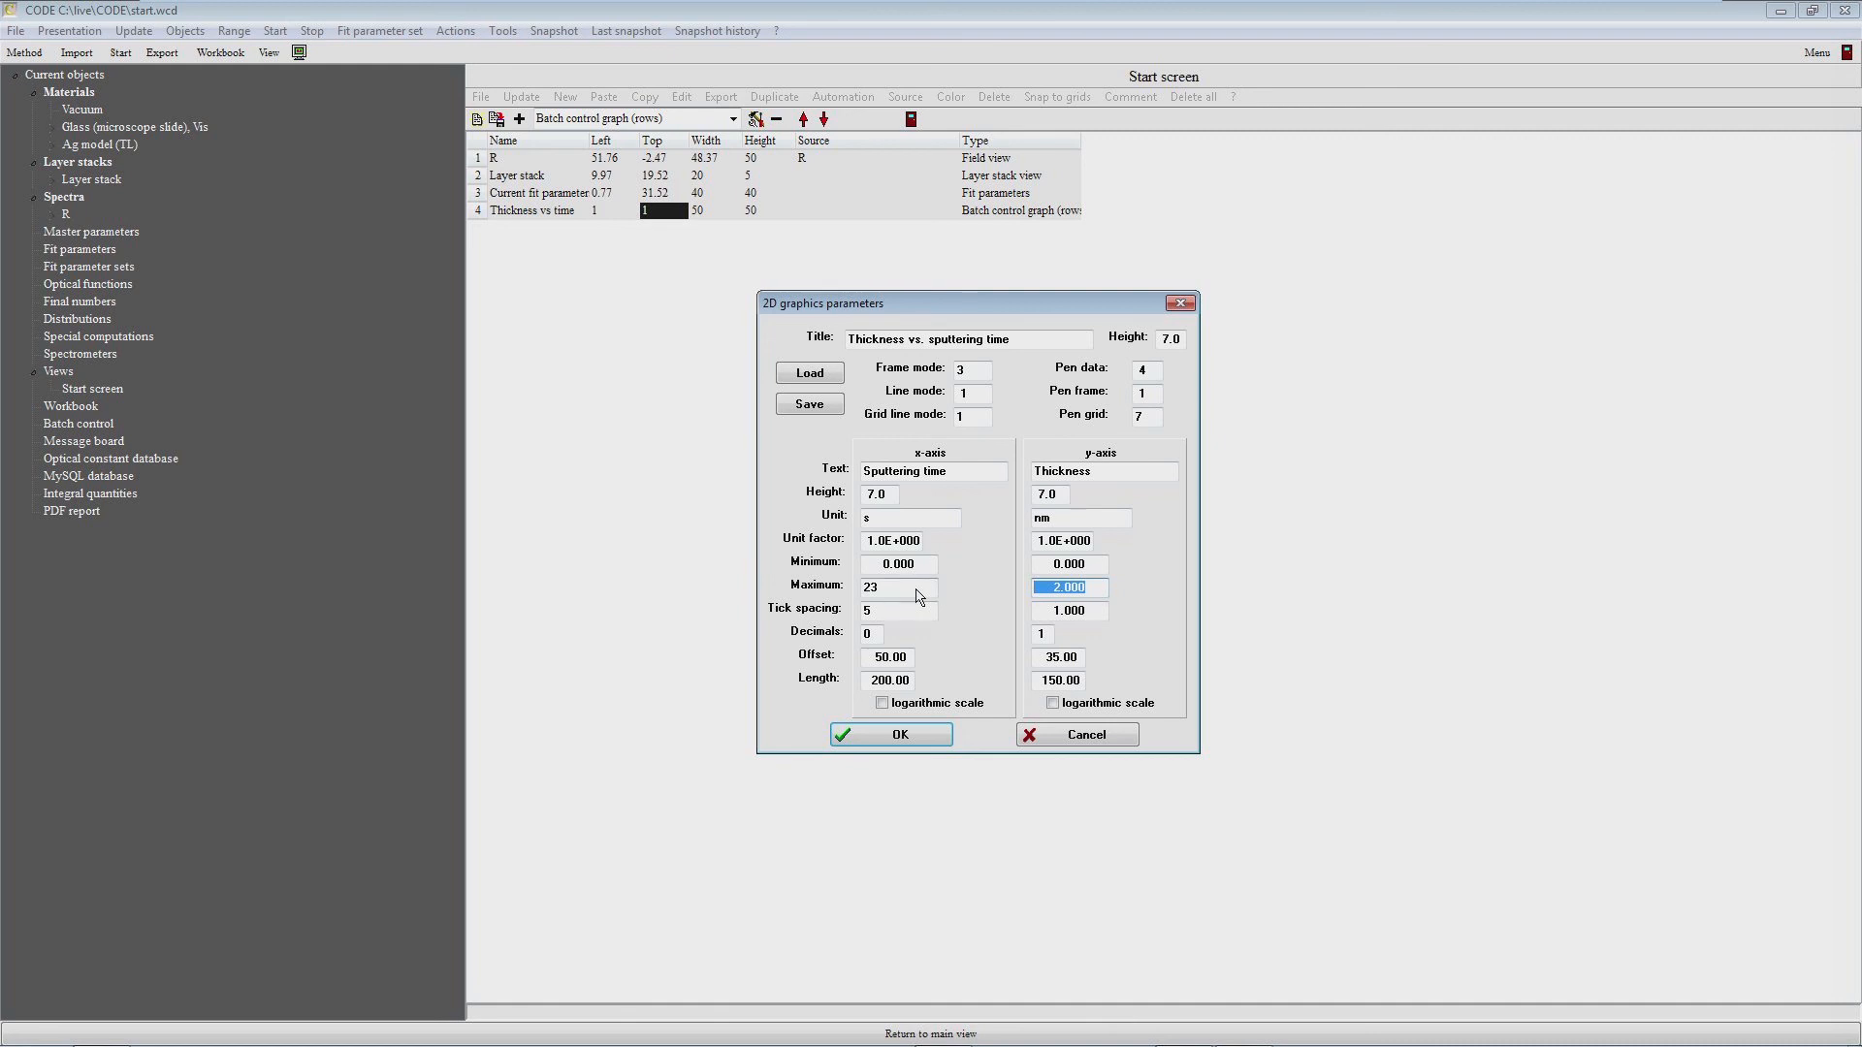
type("30")
double_click(1096, 611)
type("5")
key("Tab")
type("0")
left_click(919, 742)
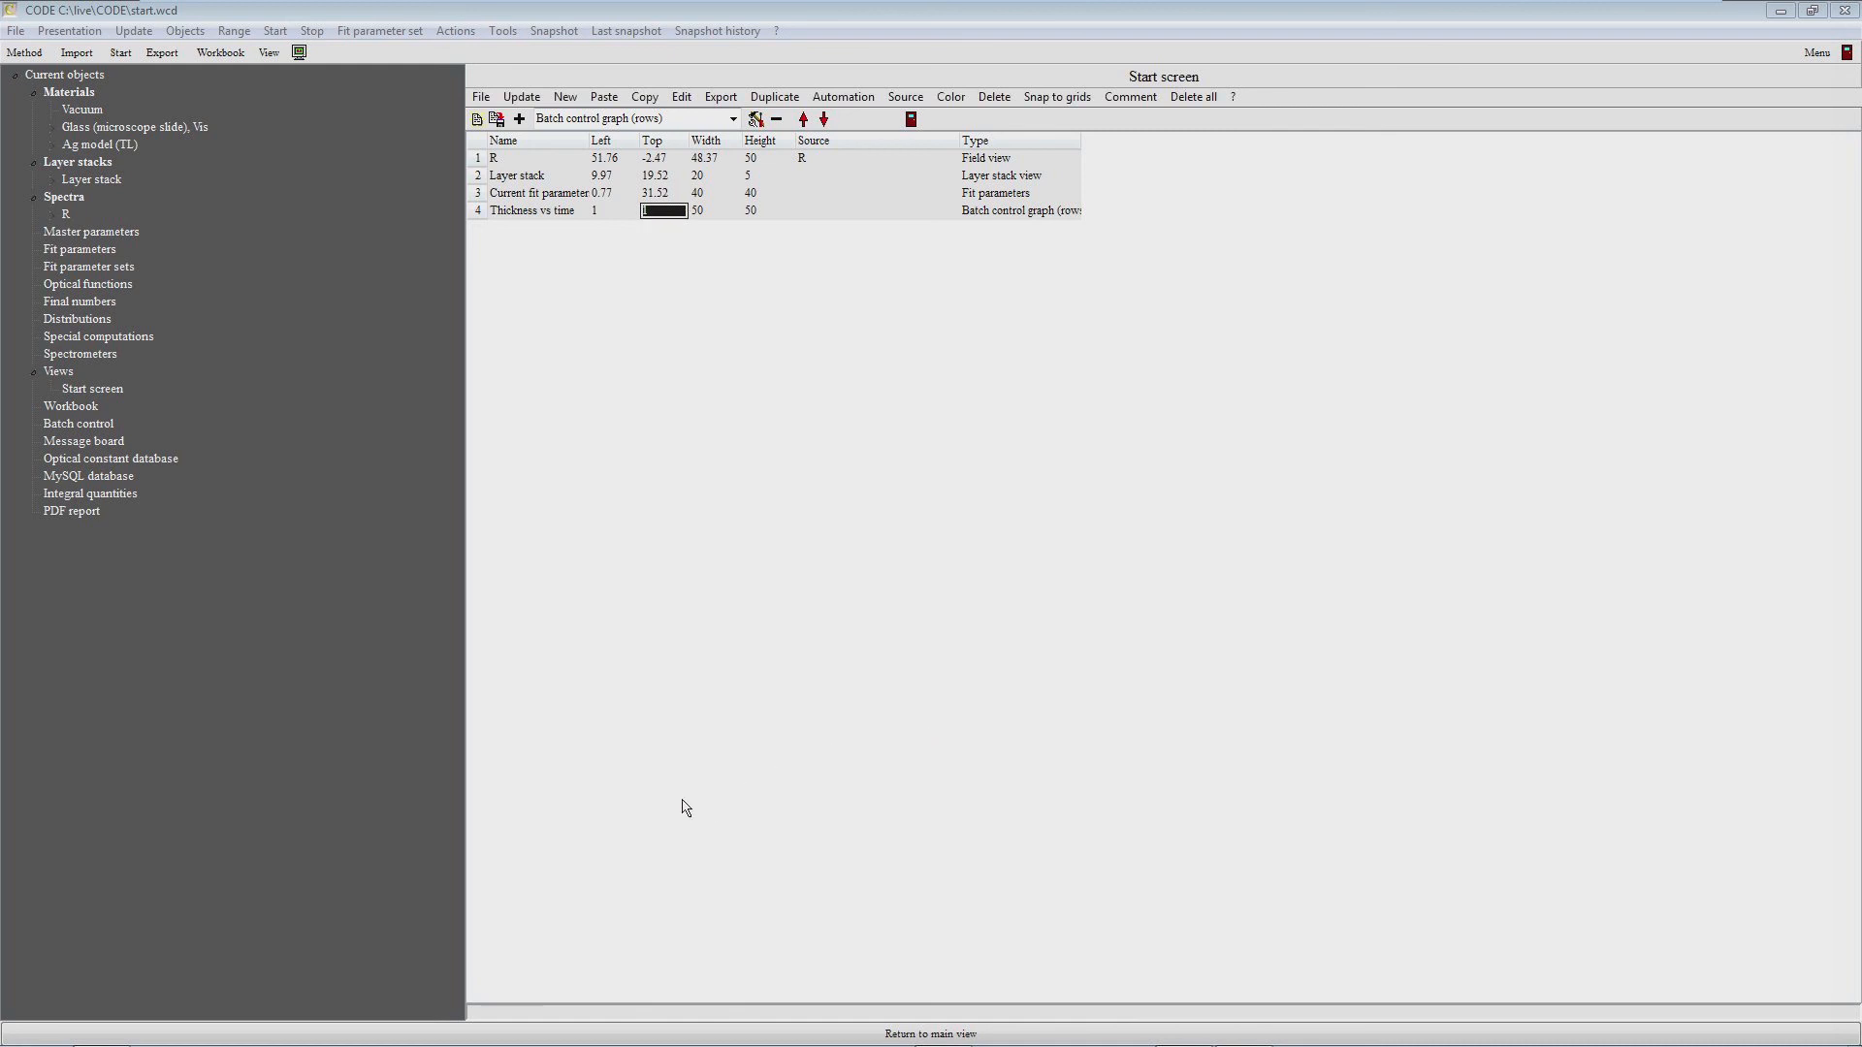
Step: Return to the main view and move the thickness graph into the free area below the reflectance plot
key("F7")
left_click_drag(397, 331, 406, 762)
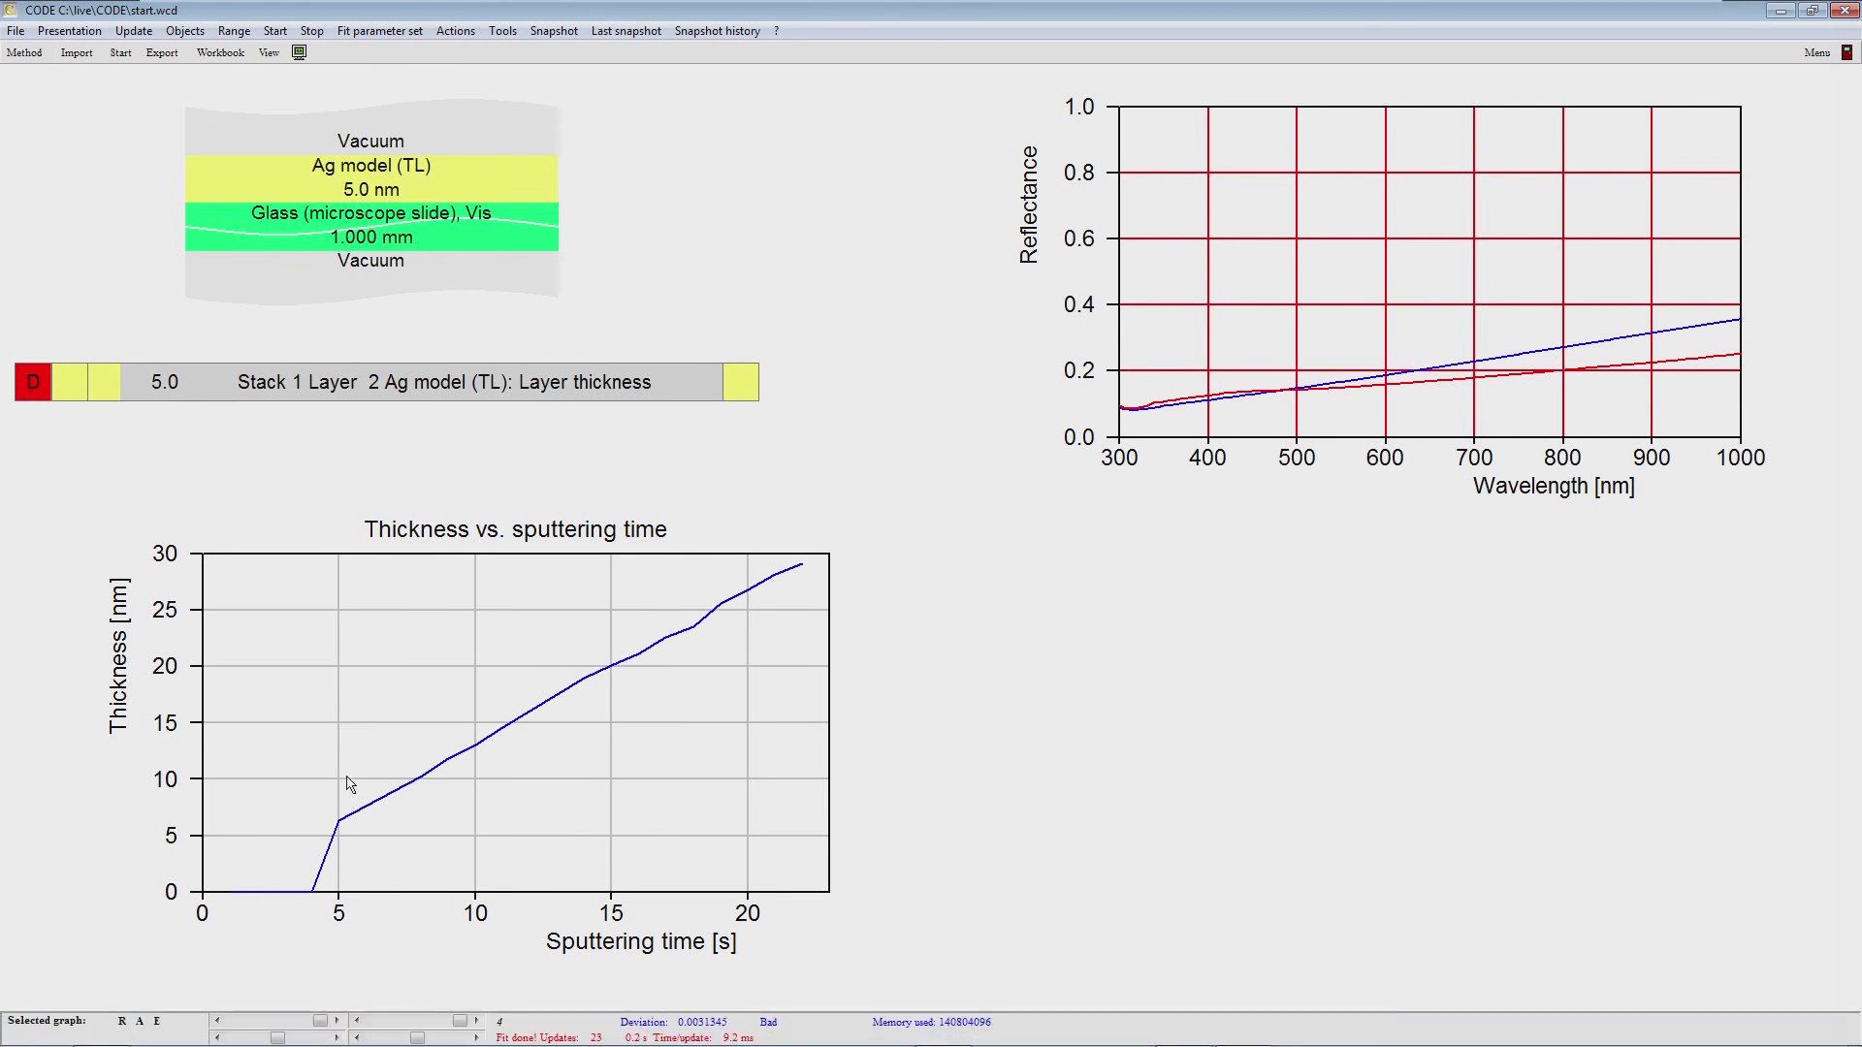
left_click_drag(298, 692, 1095, 718)
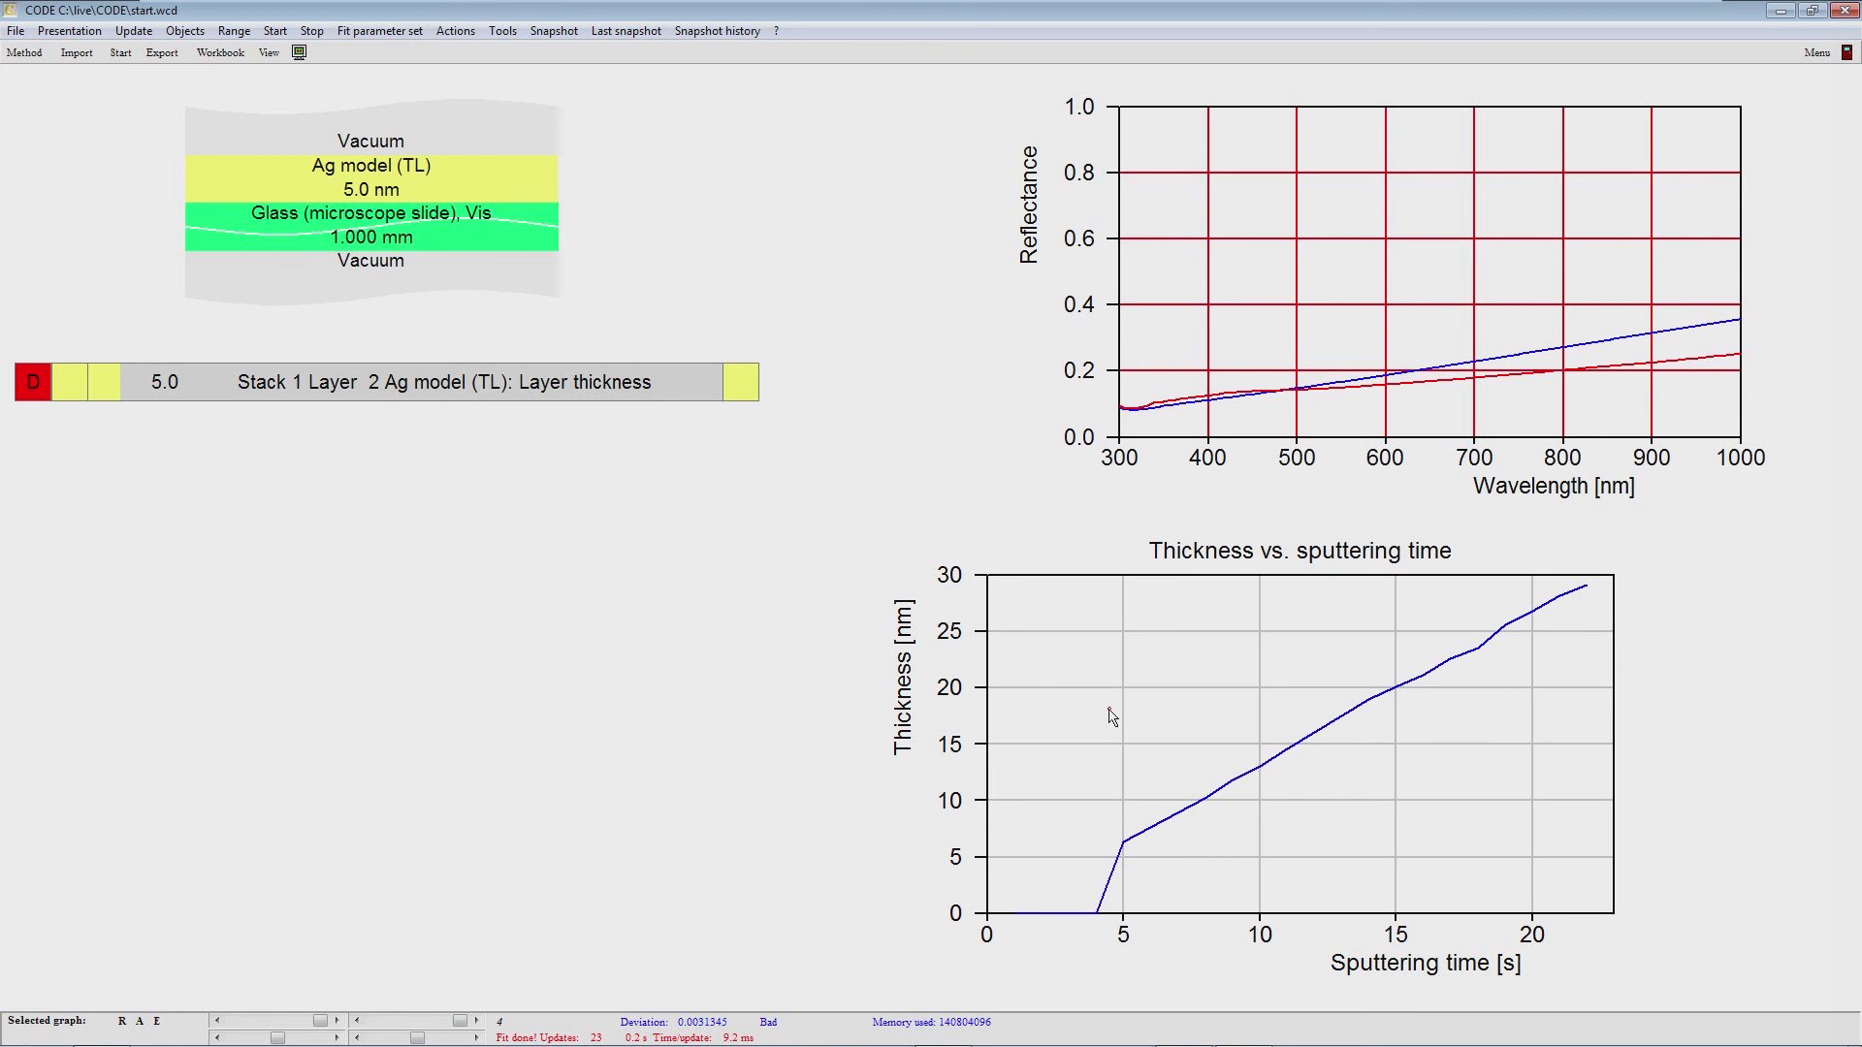
Step: Change the line mode of the thickness graph so the data are drawn as separate points
double_click(1110, 709)
left_click(1011, 550)
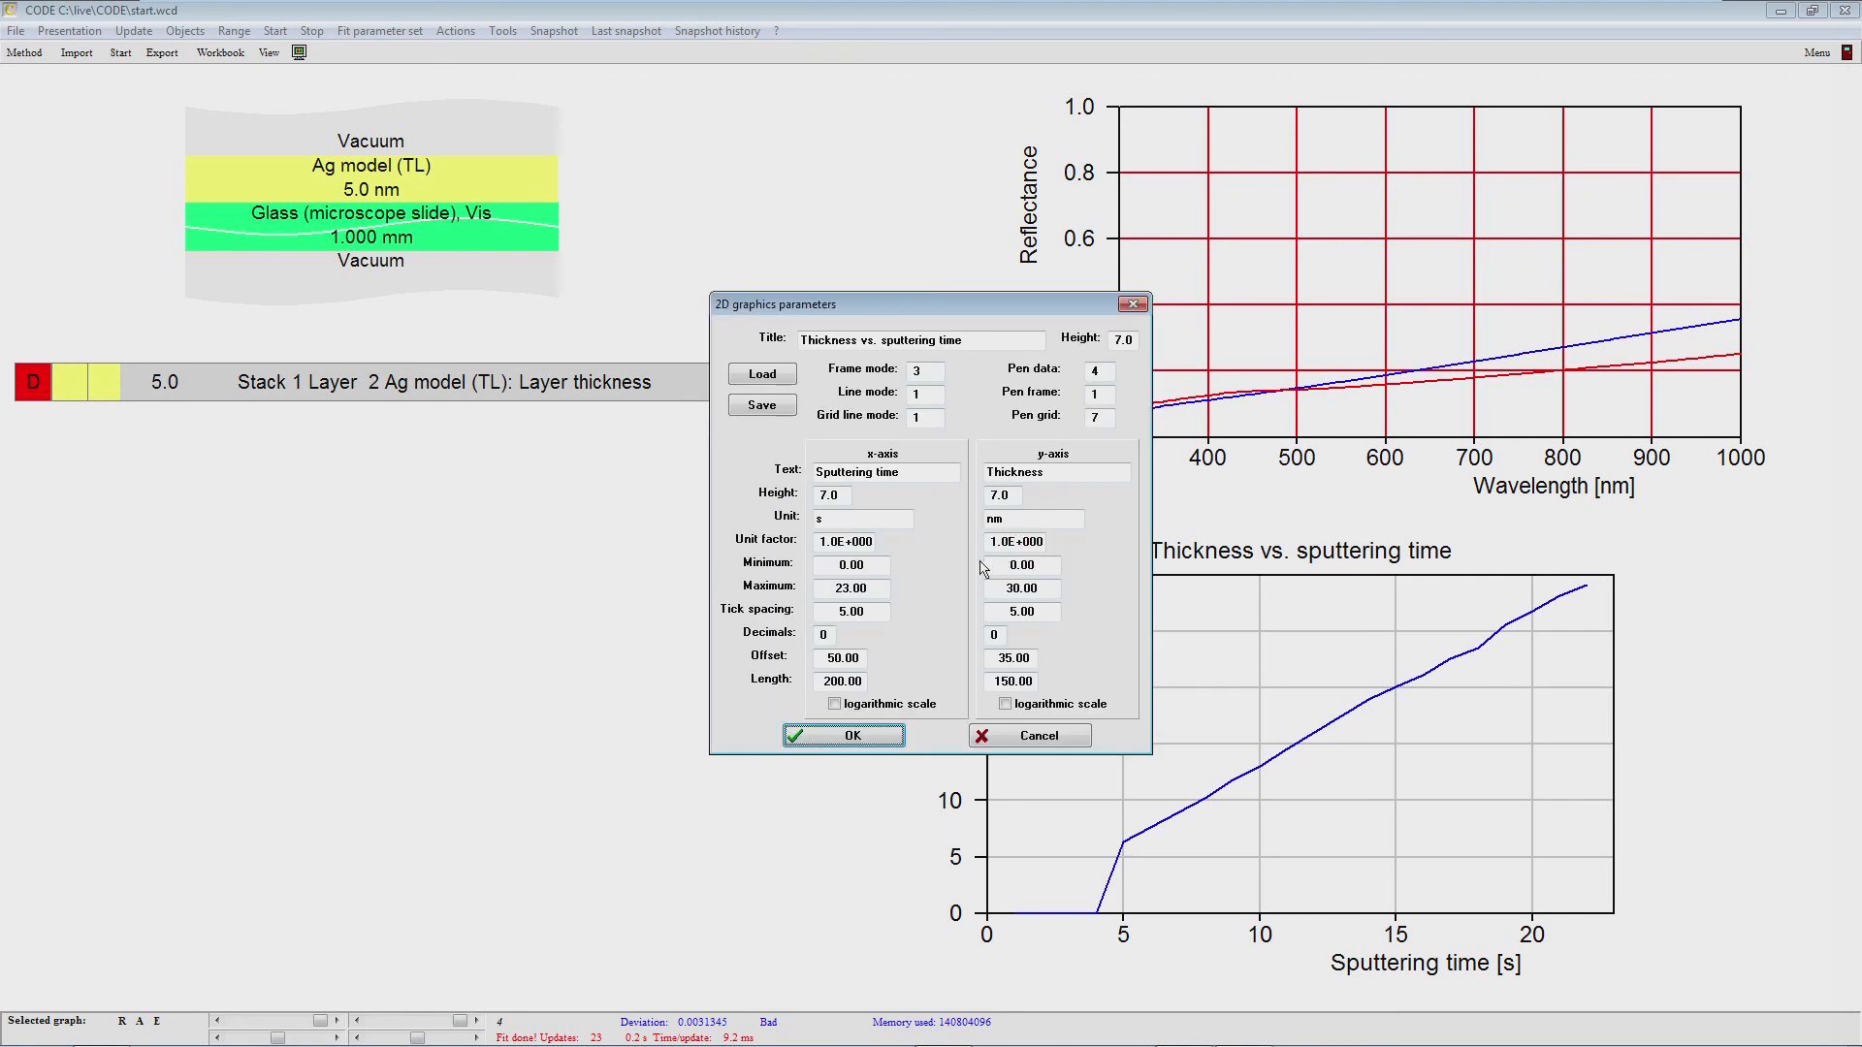
left_click(932, 399)
left_click_drag(932, 399, 896, 402)
type("1")
key("Return")
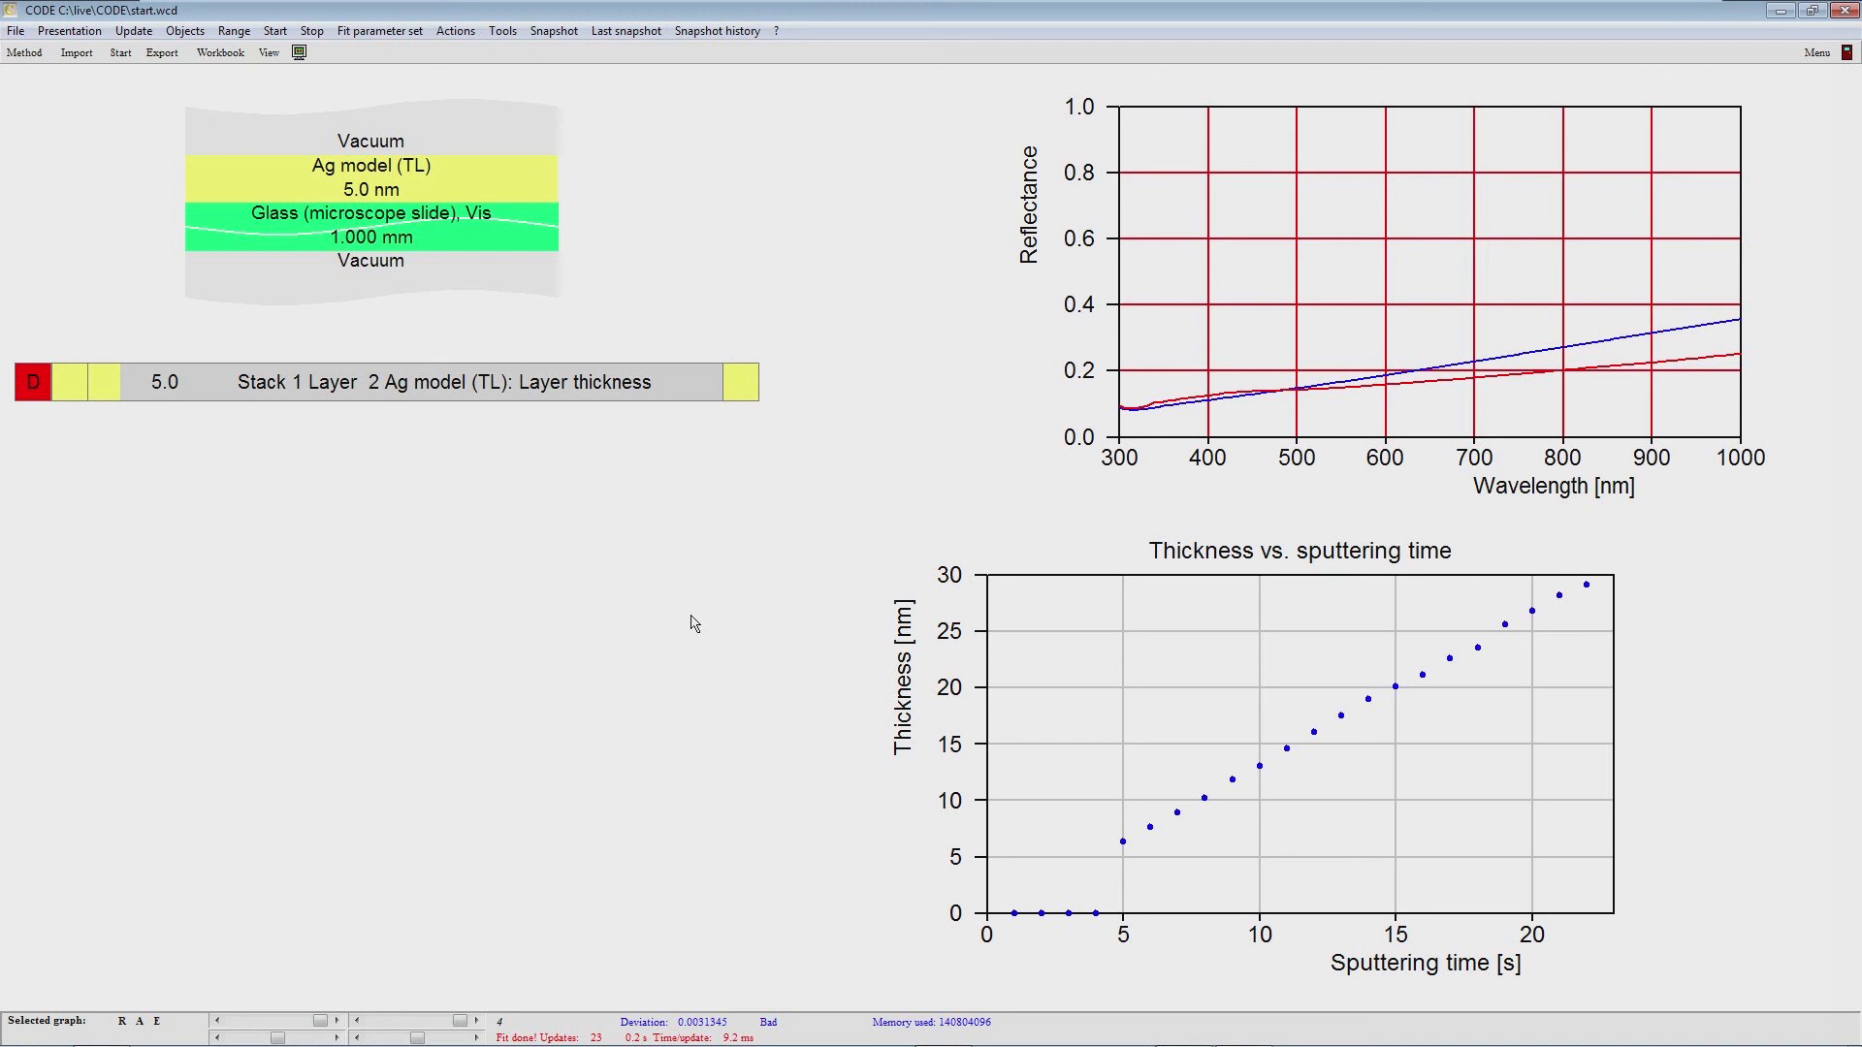
Step: Go back to the batch control results and compare the fit deviations of samples 1 to 5
key("F7")
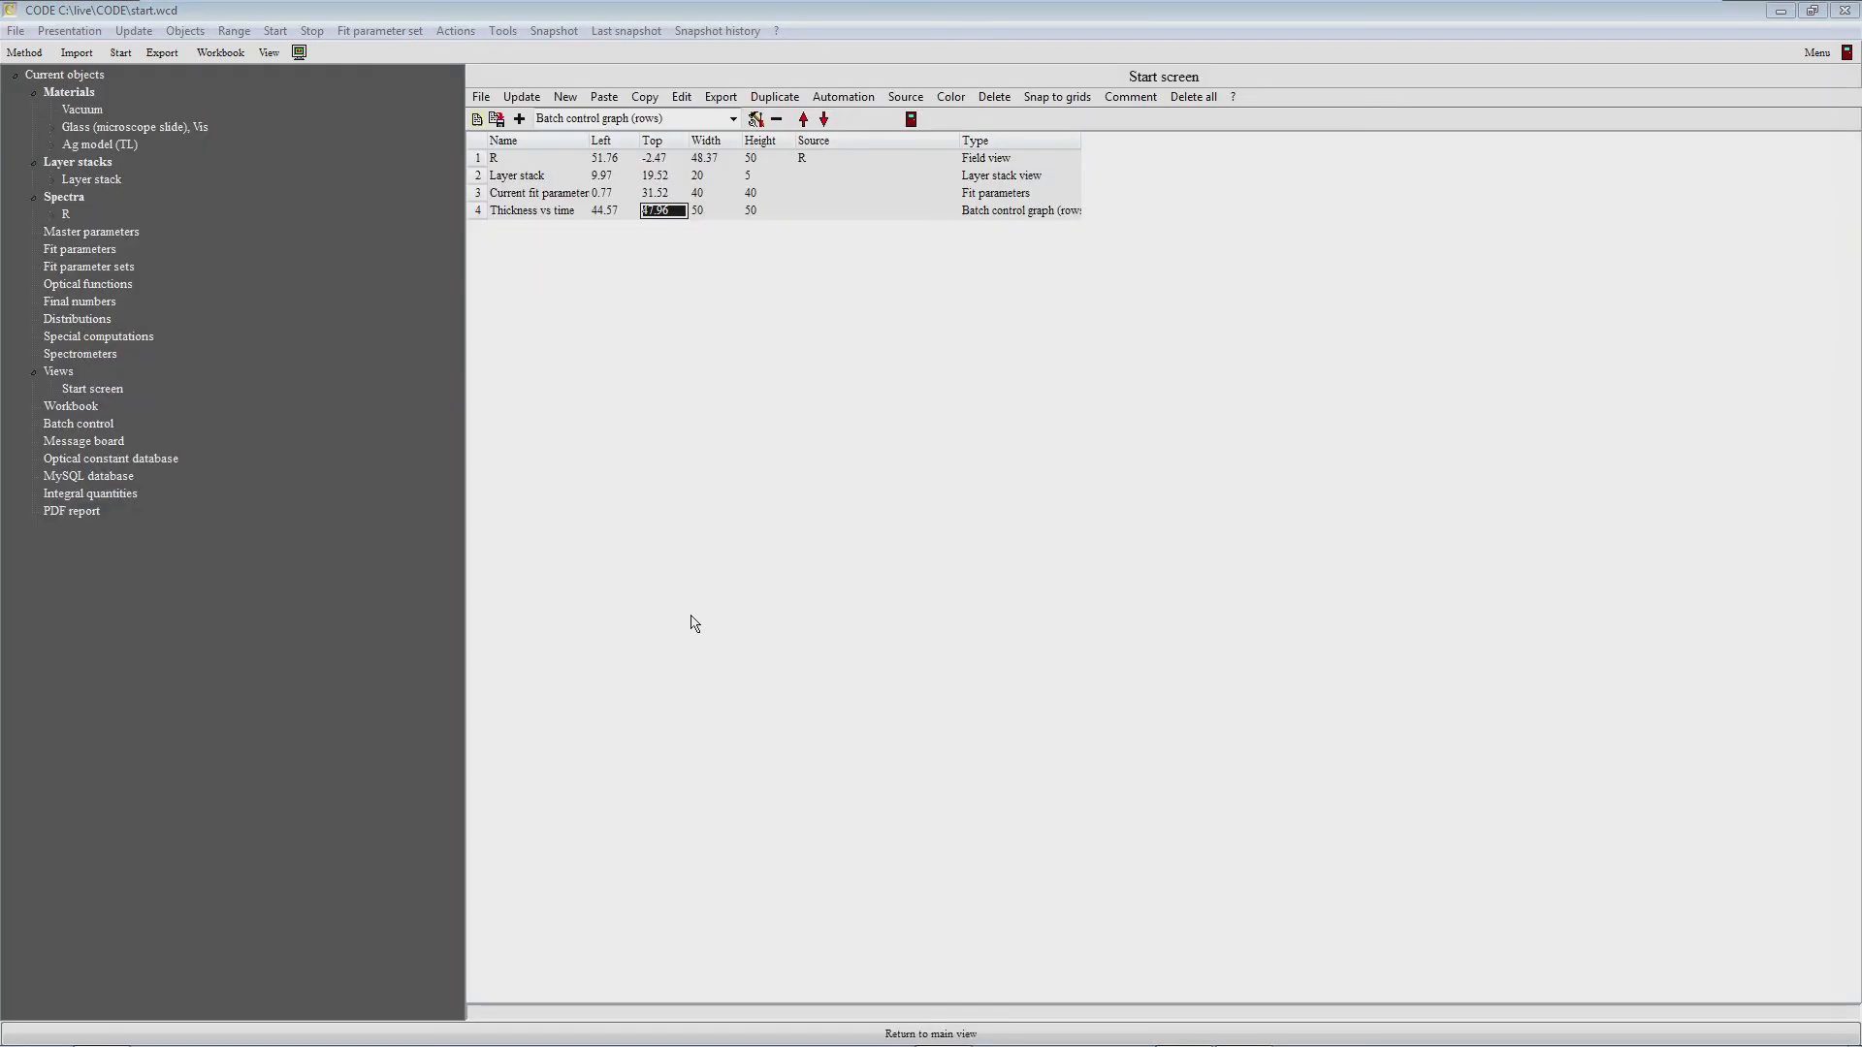
left_click(83, 424)
left_click(785, 464)
key("Up")
key("Up")
key("Up")
key("Up")
key("Up")
key("Up")
key("Up")
key("Up")
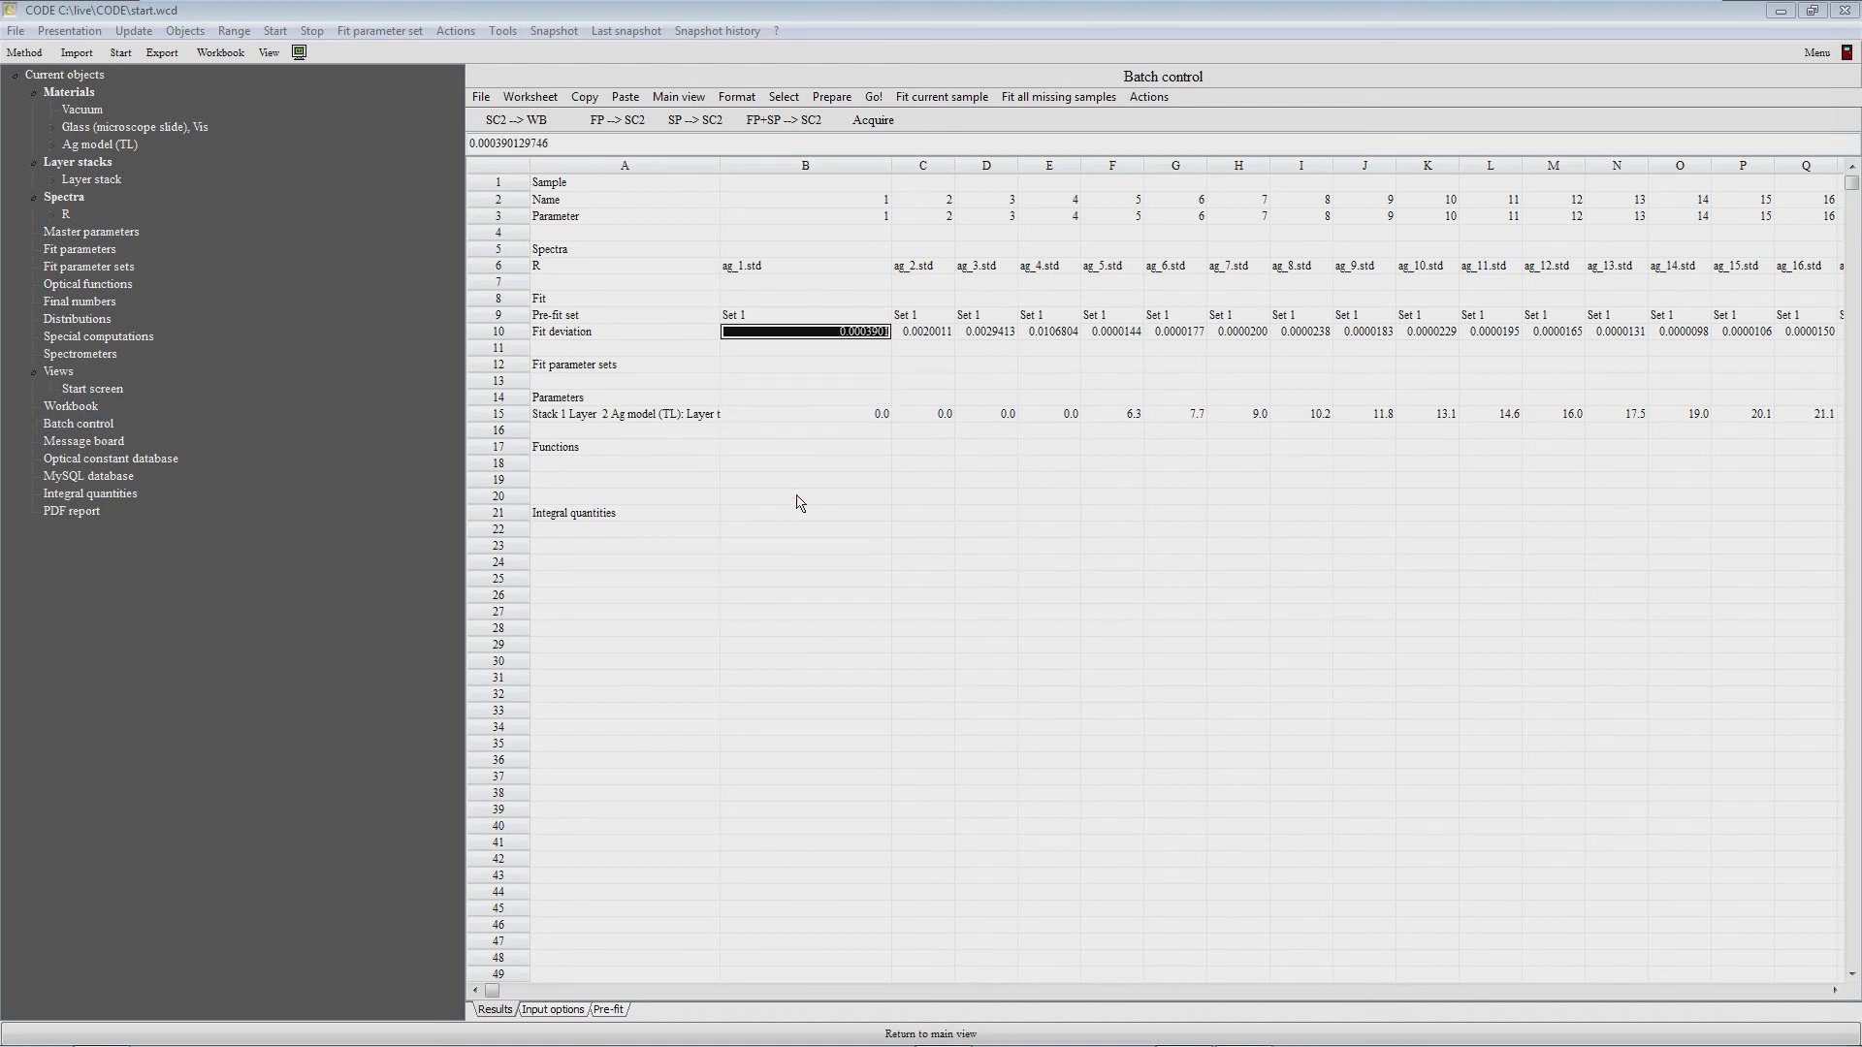
key("Right")
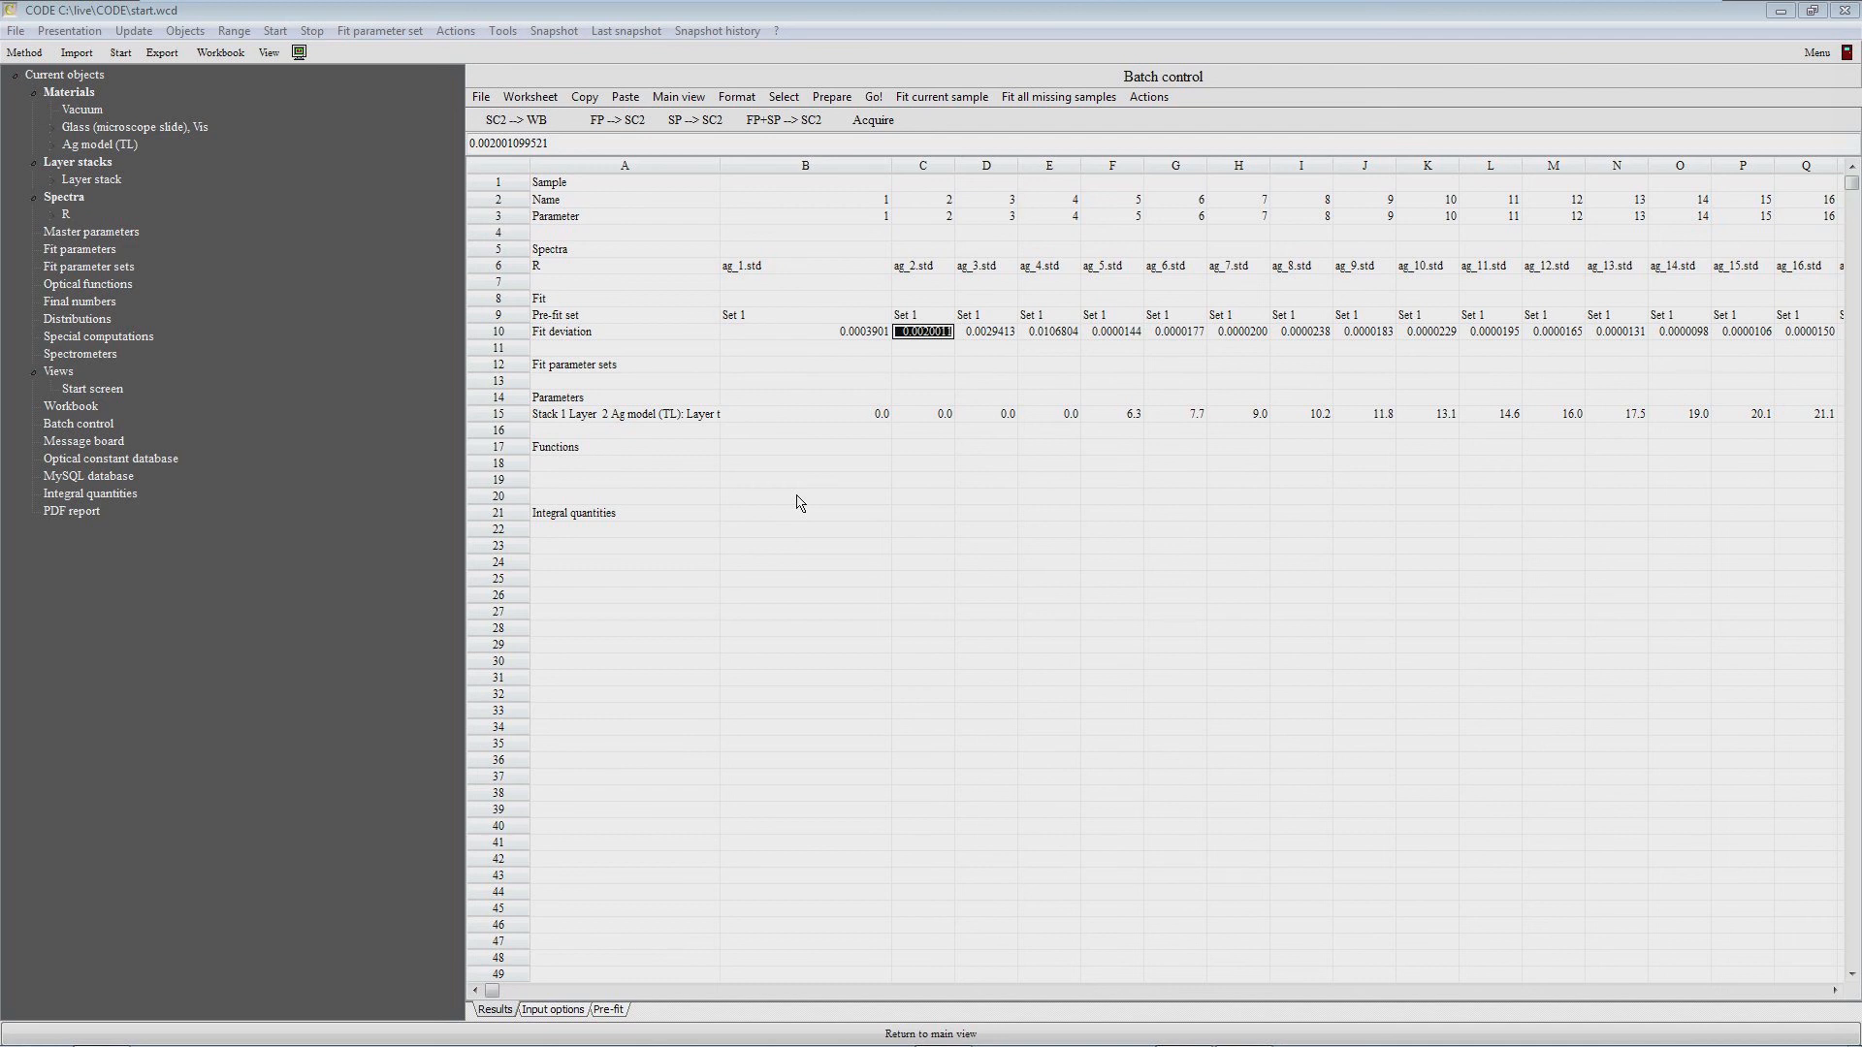
key("Right")
key("Right")
key("Left")
key("Right")
key("Right")
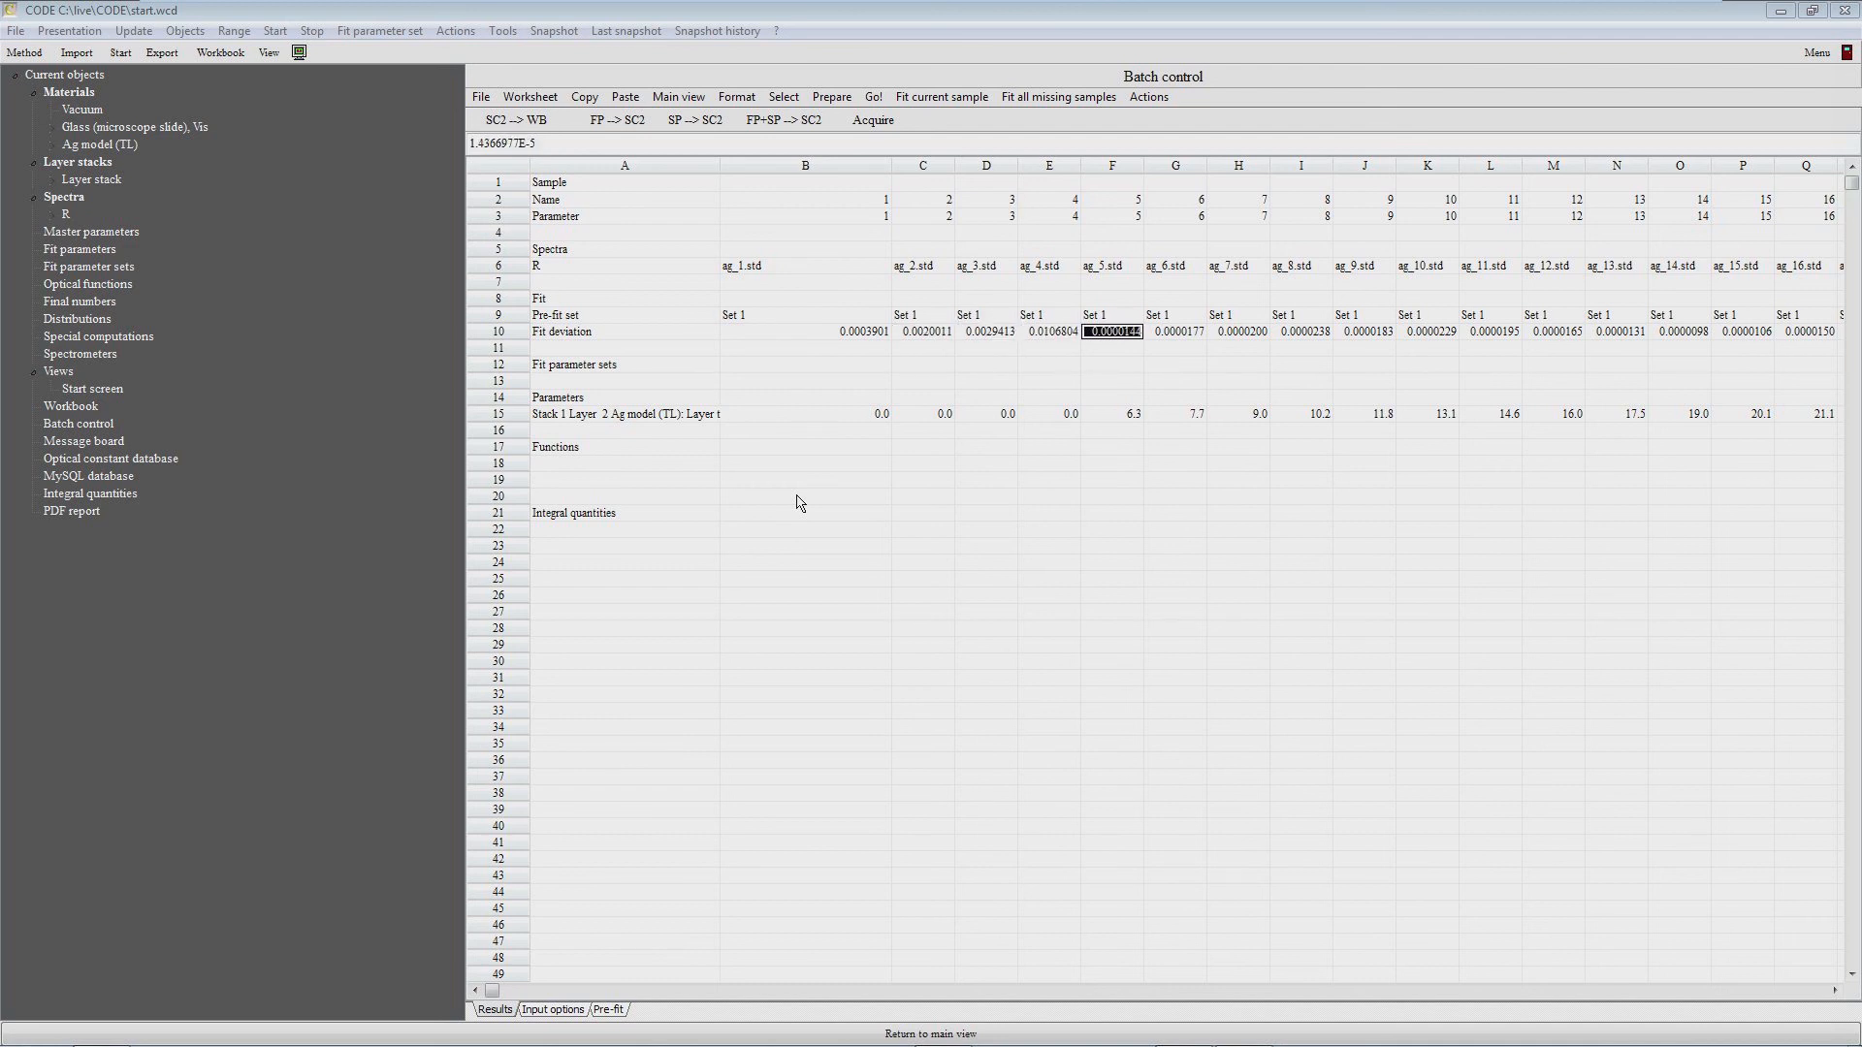
key("Left")
key("Left")
key("Right")
key("Right")
key("Left")
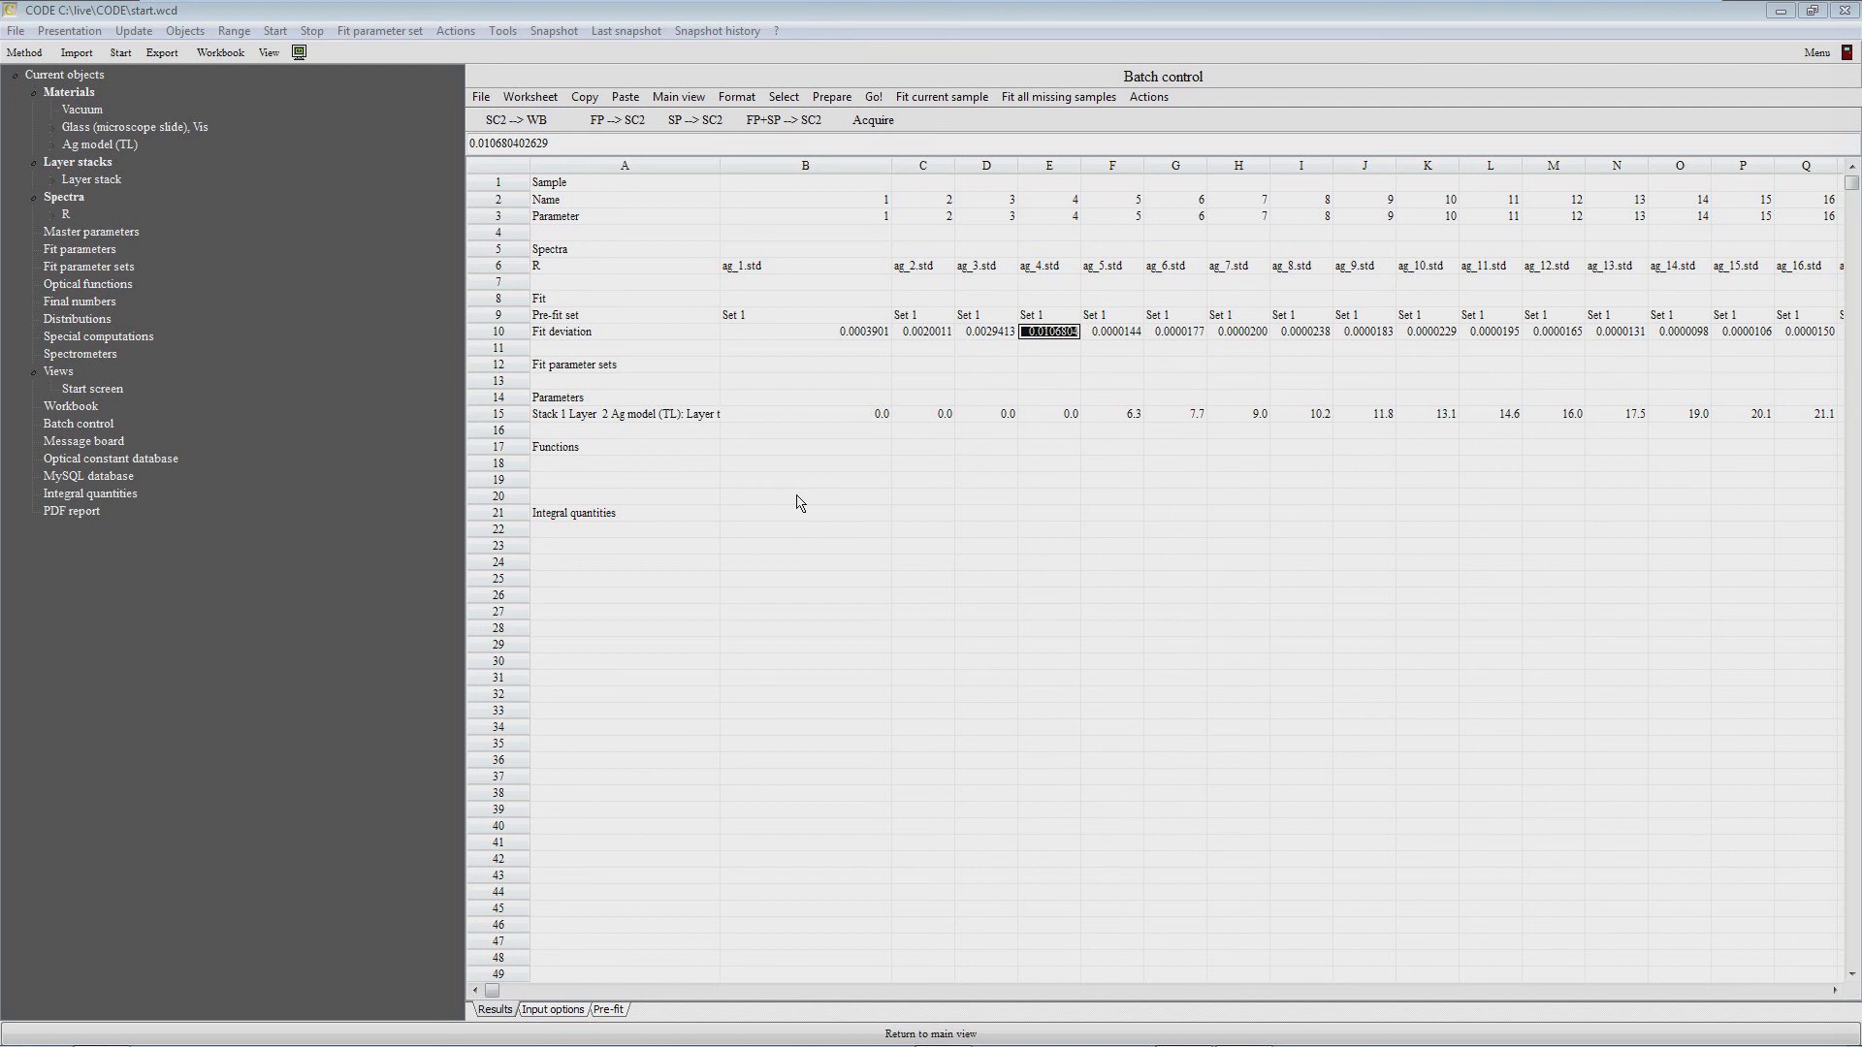
Step: Check which row of the batch control results holds the fit deviation values
left_click(862, 333)
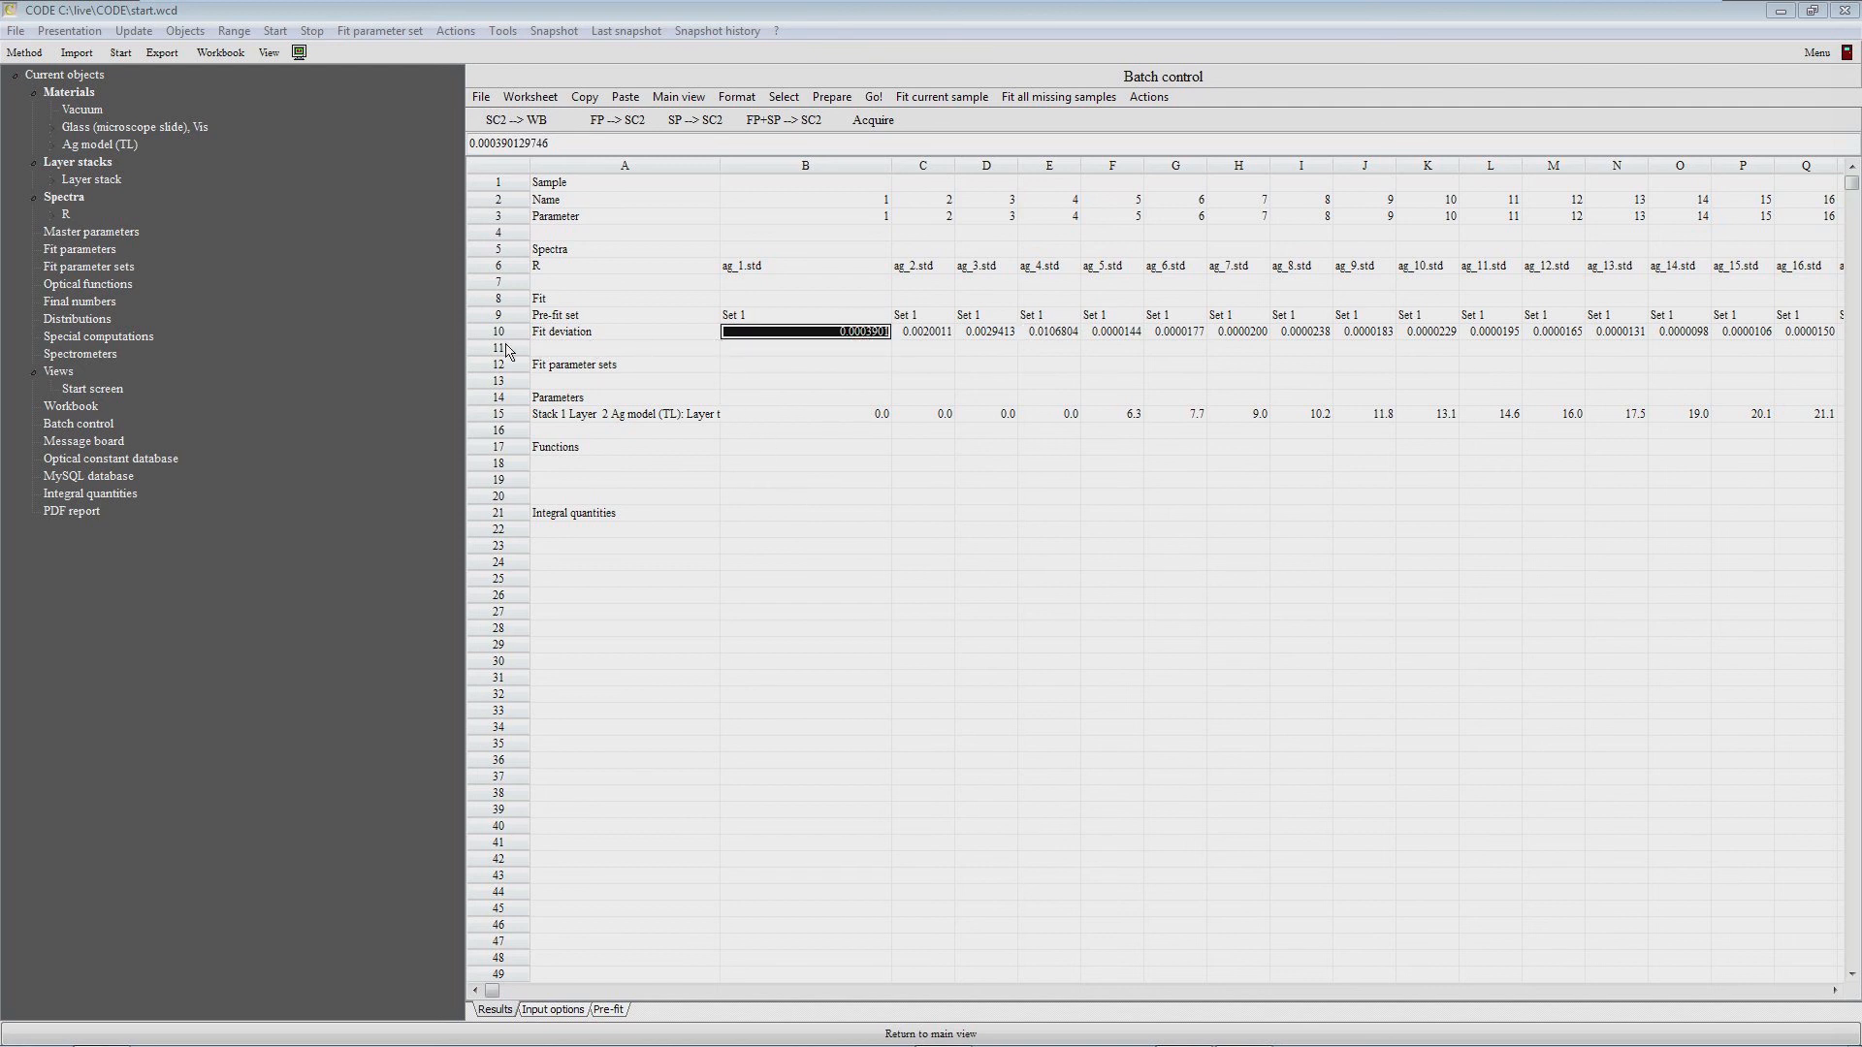
left_click(800, 351)
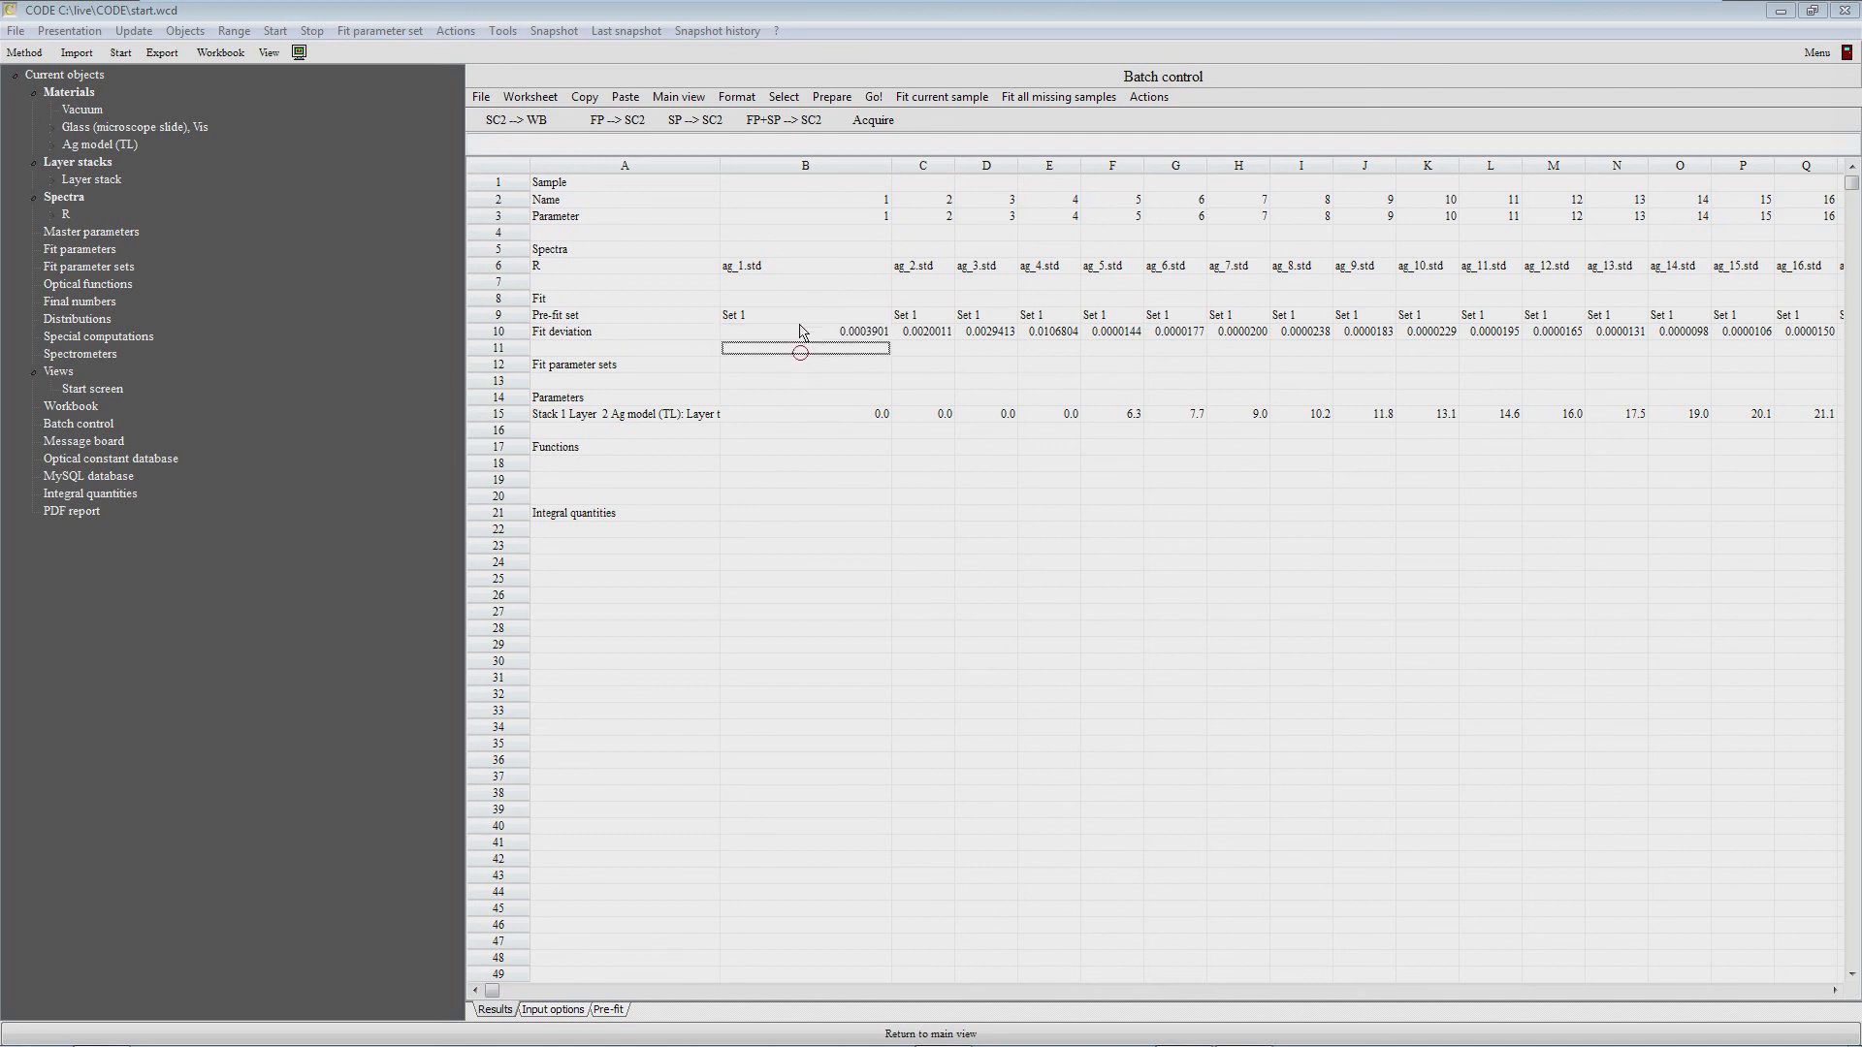
left_click(795, 334)
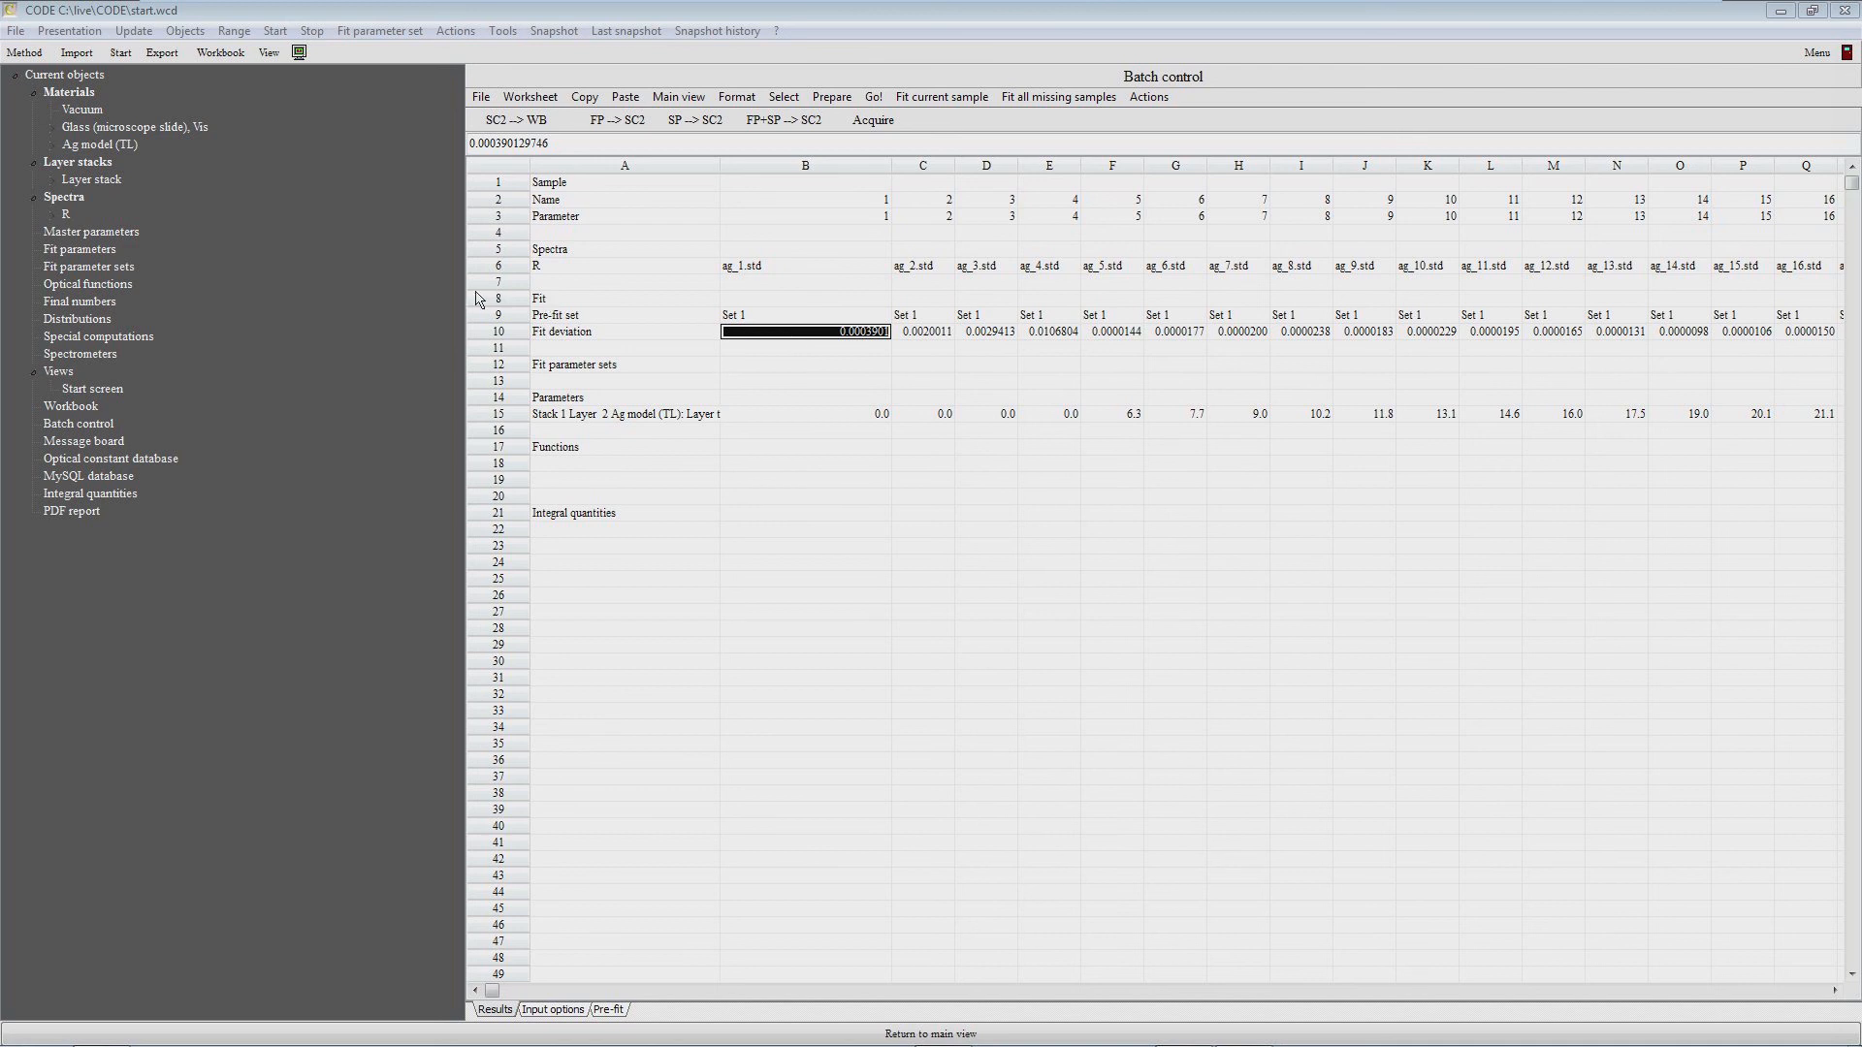
Step: Duplicate the Thickness vs time graph in the start screen view and rename the copy Fit deviation vs time
left_click(115, 393)
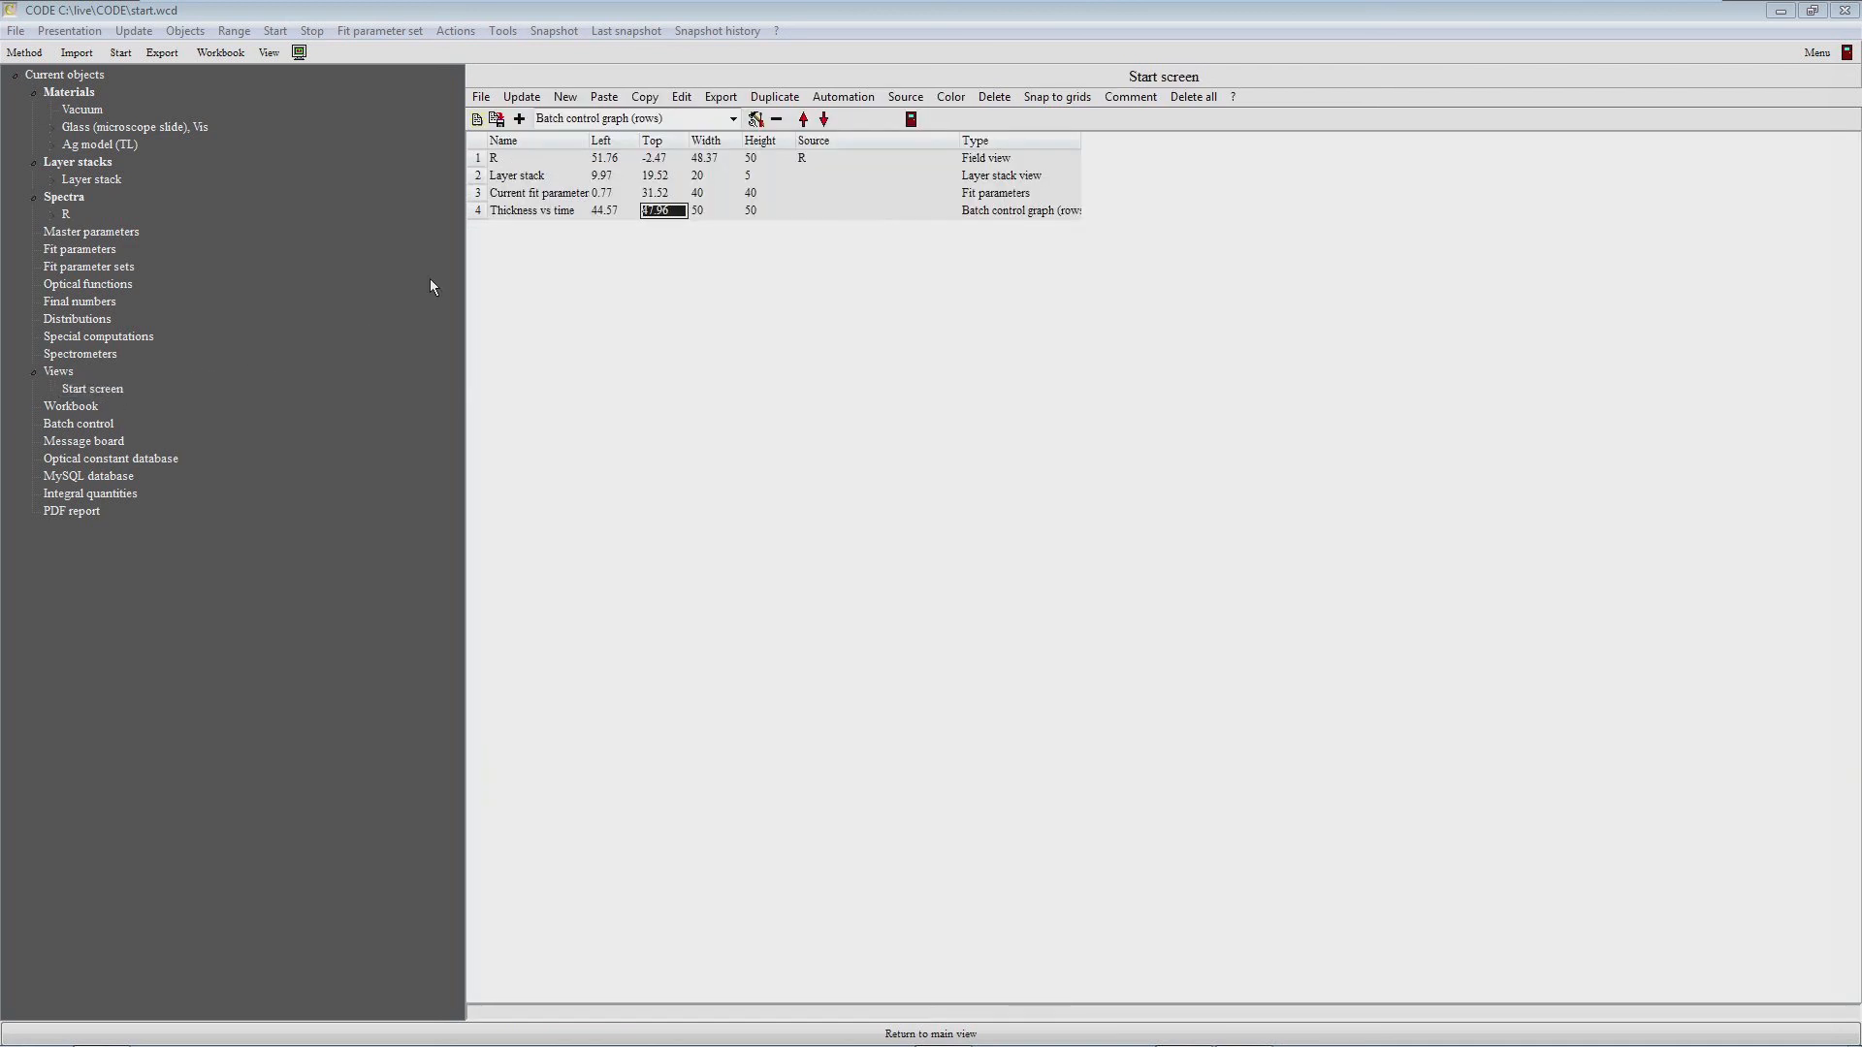
left_click(574, 211)
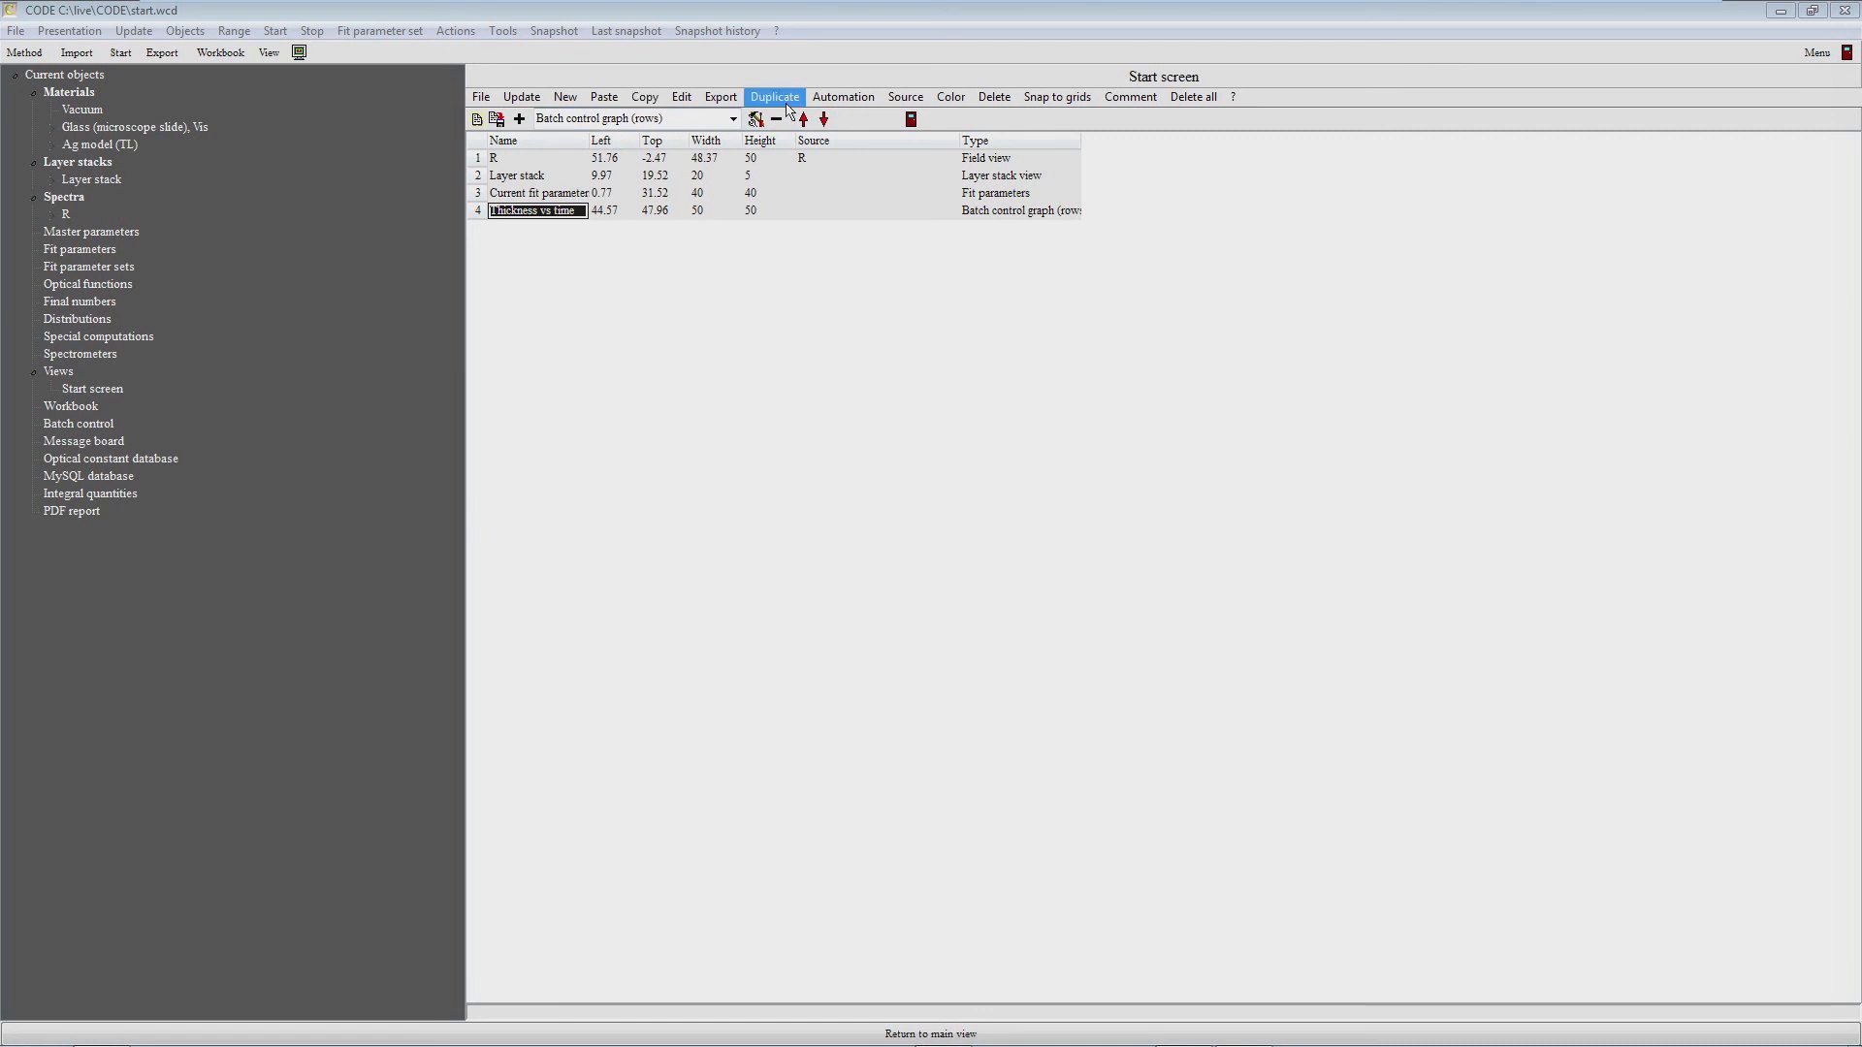
left_click(787, 98)
left_click(548, 231)
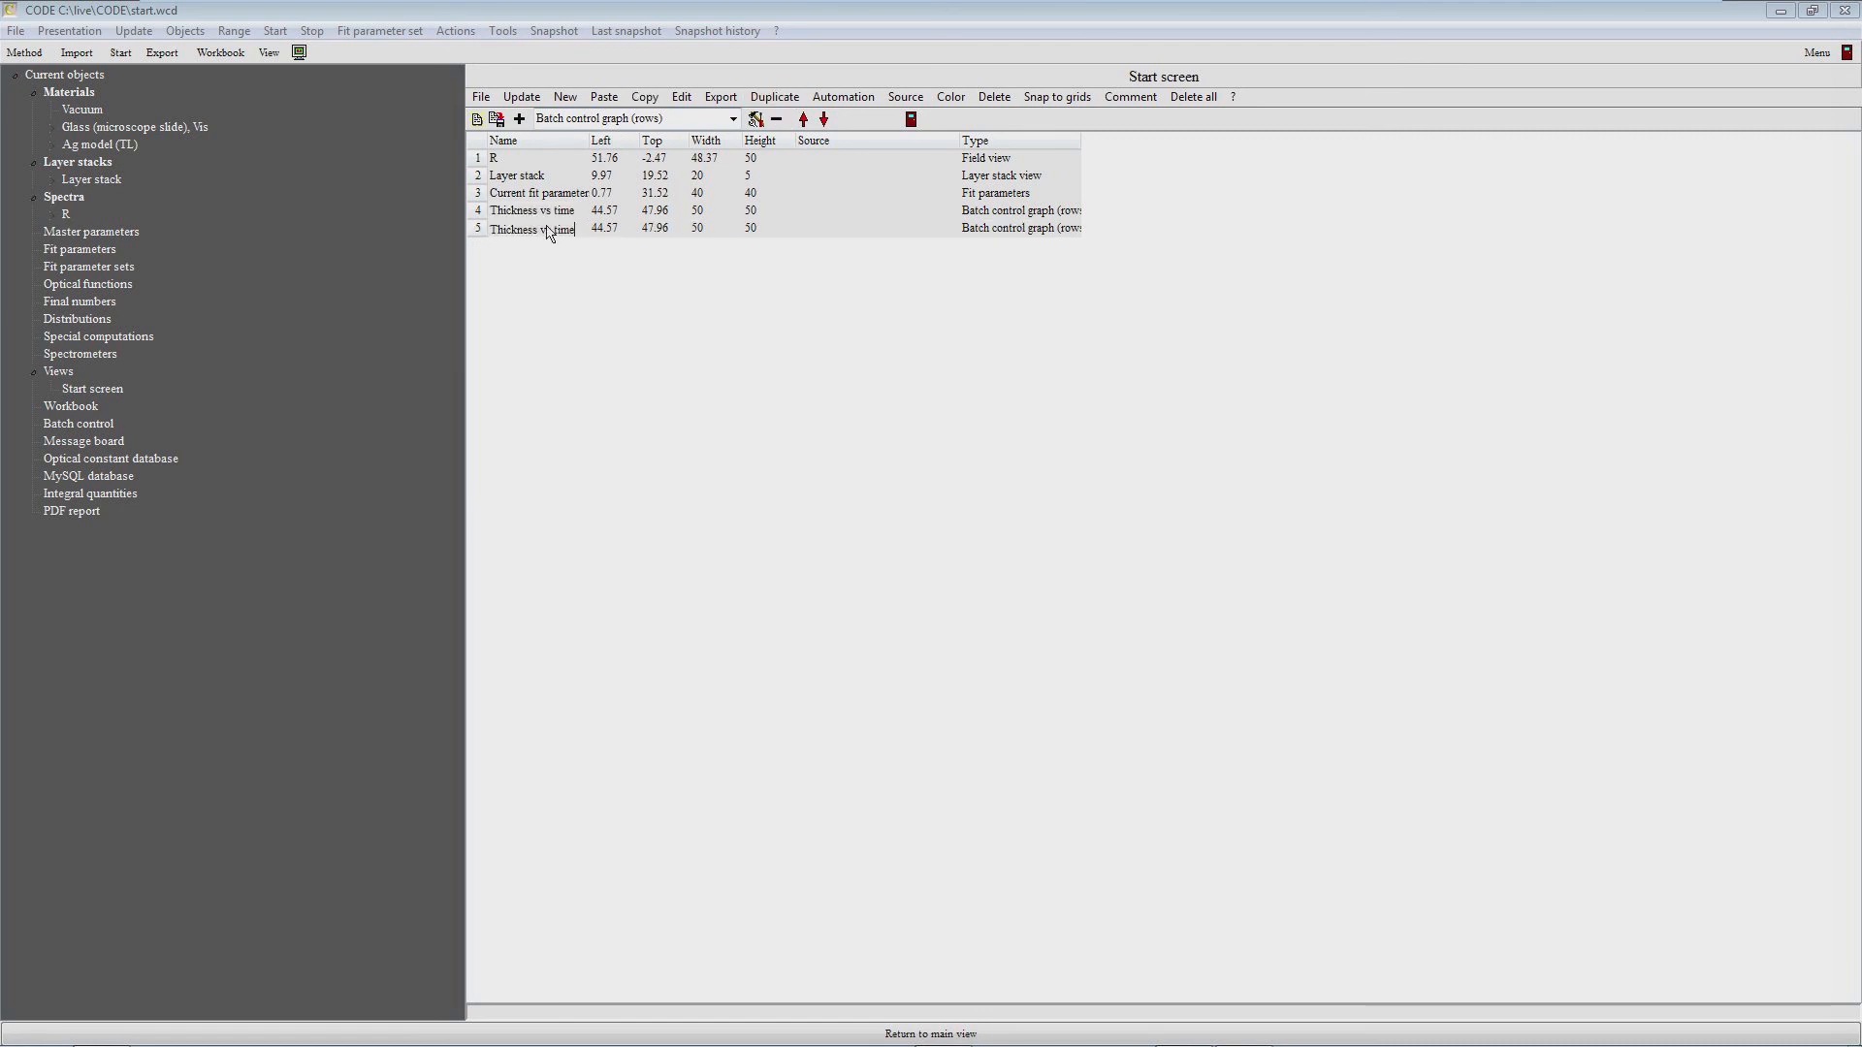
left_click(538, 230)
key("BackSpace")
key("BackSpace")
key("BackSpace")
key("BackSpace")
key("BackSpace")
key("BackSpace")
key("BackSpace")
key("BackSpace")
key("BackSpace")
type("Fit deviation")
Step: Keep the x-value range of the Fit deviation vs time graph and set its y-values to row 10
left_click(660, 230)
right_click(660, 233)
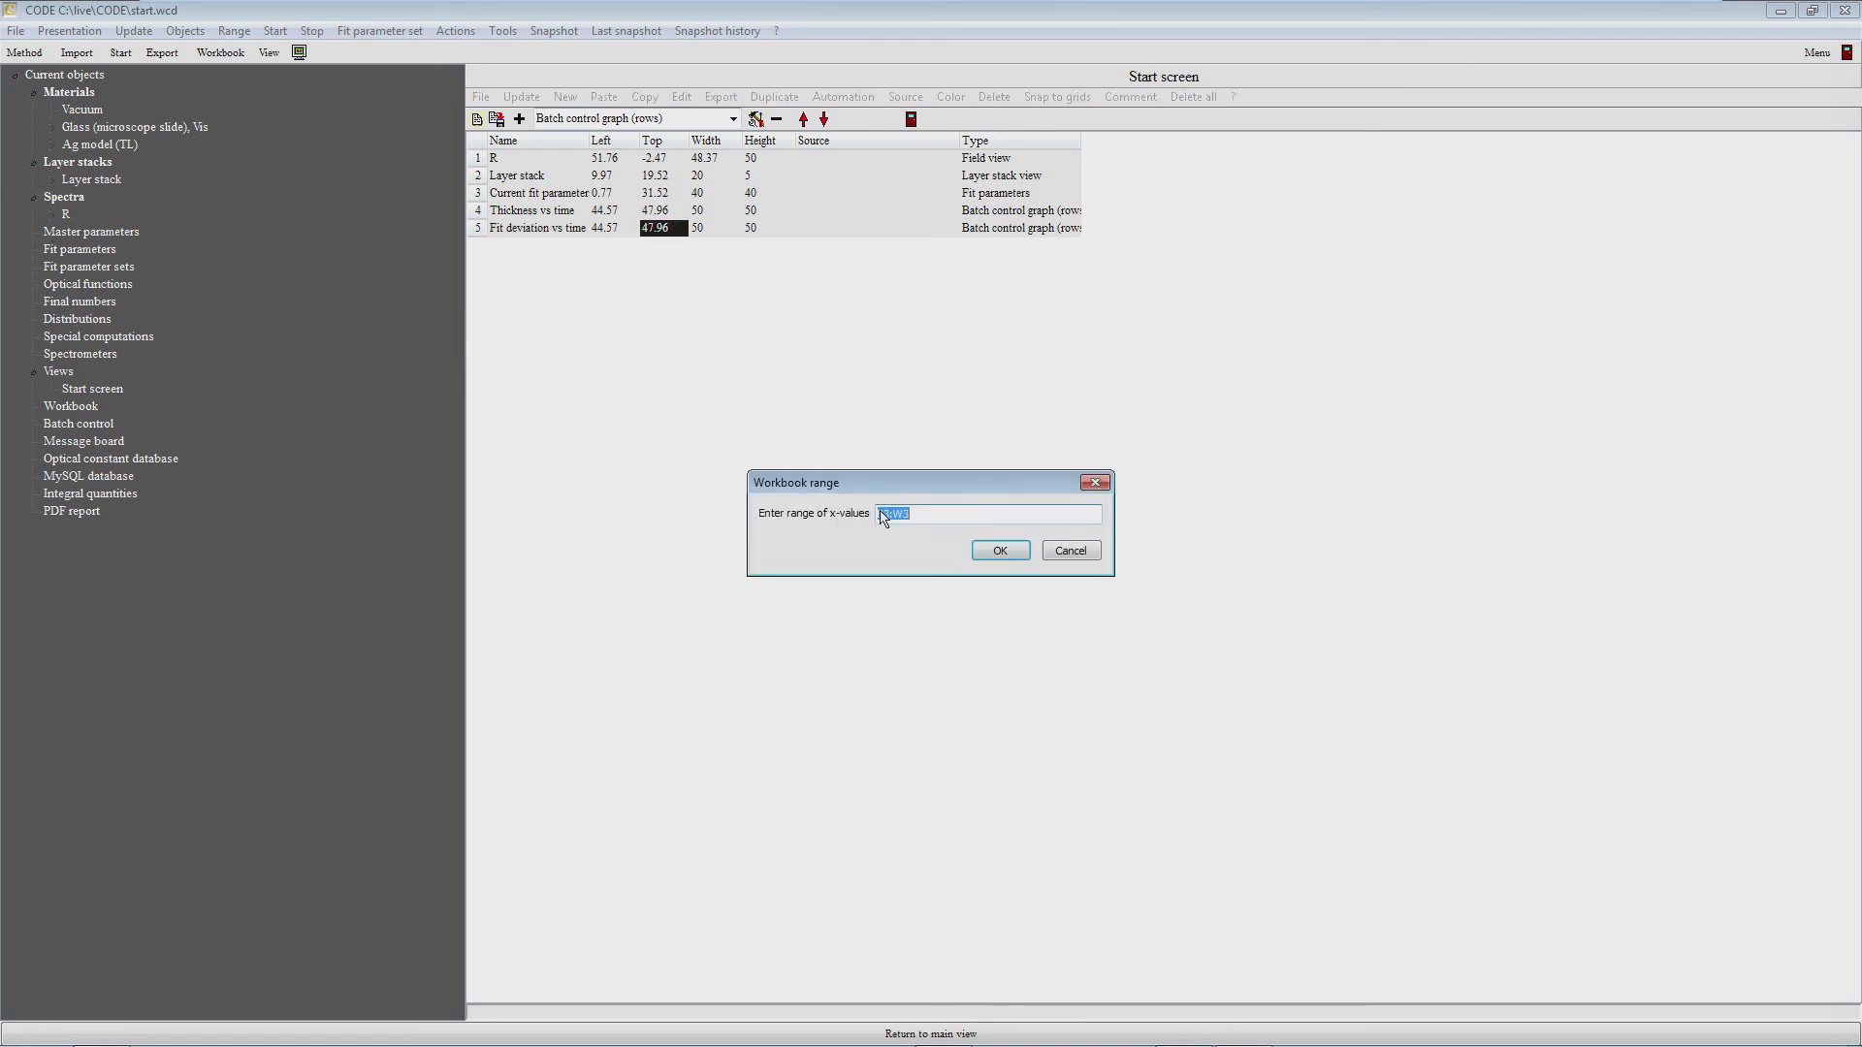
left_click(999, 555)
left_click(885, 515)
key("Delete")
type("0")
key("BackSpace")
key("Return")
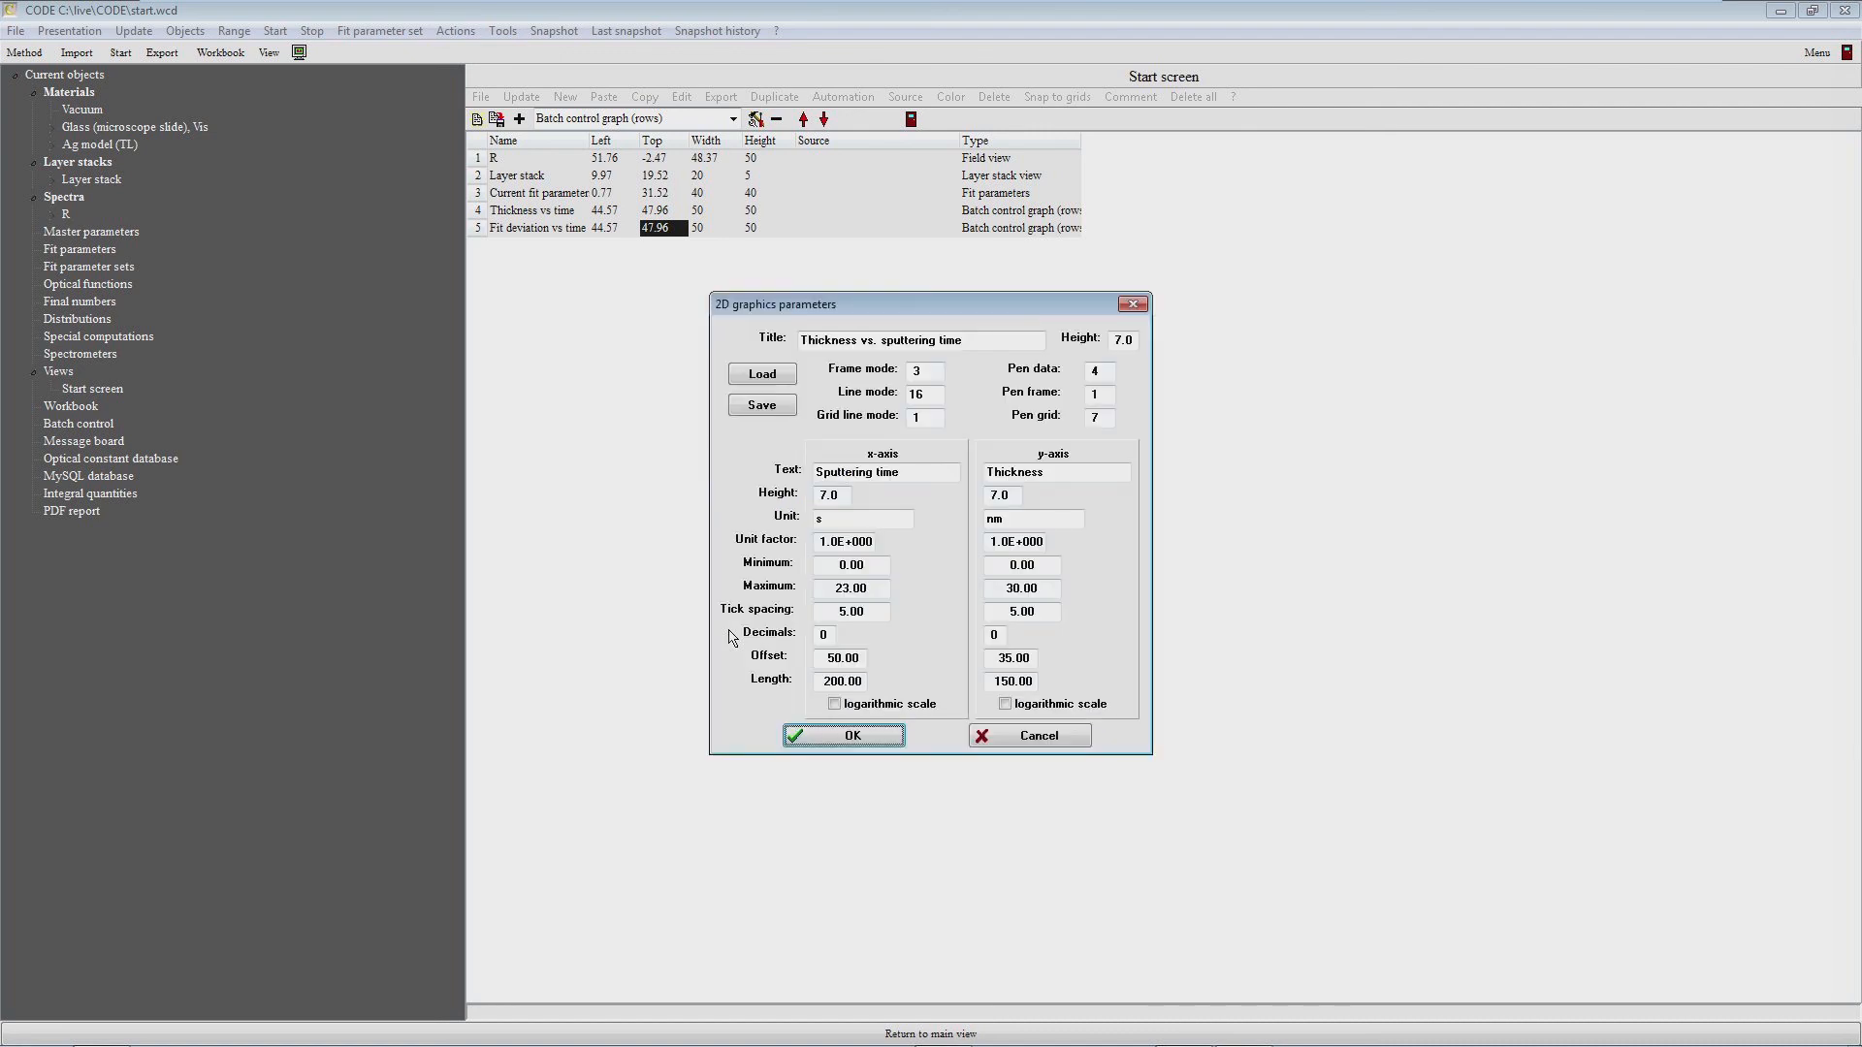
Step: Change the title in the new graph's 2D graphics parameters to Fit deviation vs. sputtering time
left_click(860, 344)
key("BackSpace")
key("BackSpace")
key("BackSpace")
key("BackSpace")
key("BackSpace")
key("BackSpace")
key("BackSpace")
key("BackSpace")
key("BackSpace")
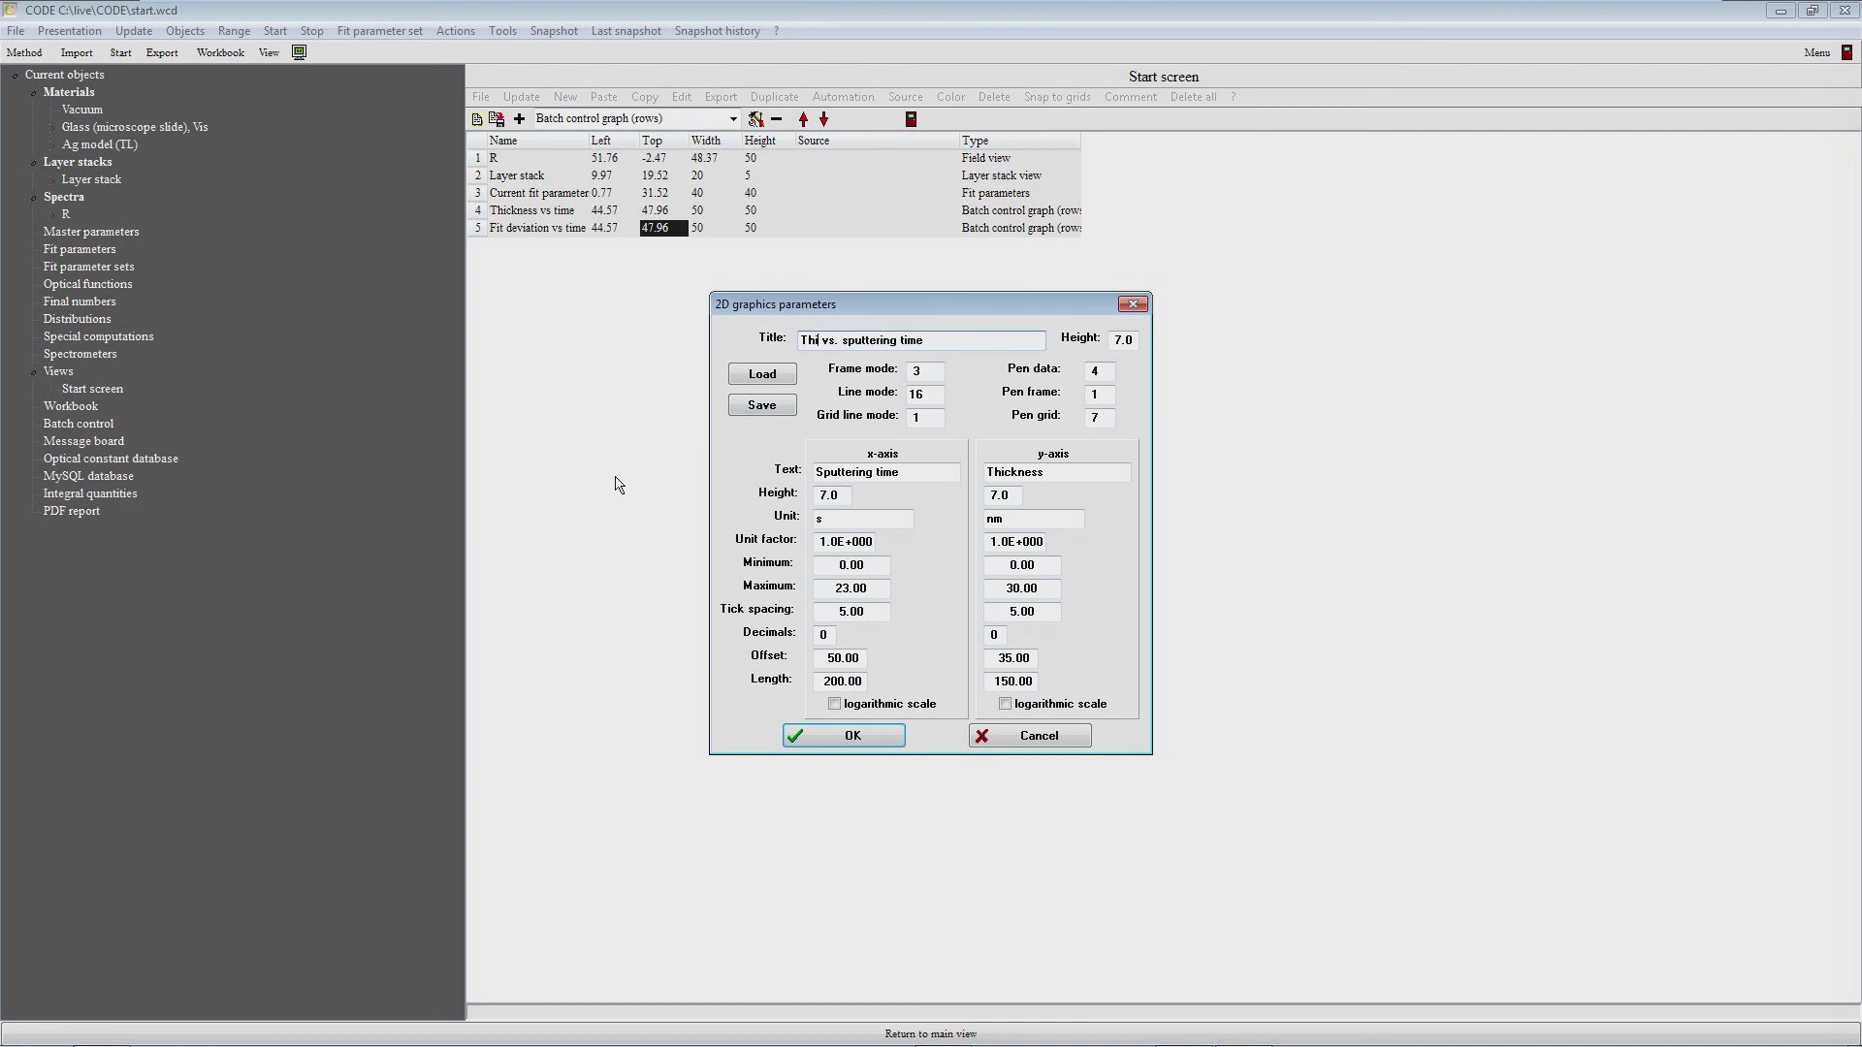
type("Fit deviation")
Step: Label the y-axis Fit deviation and clear its unit
double_click(1057, 471)
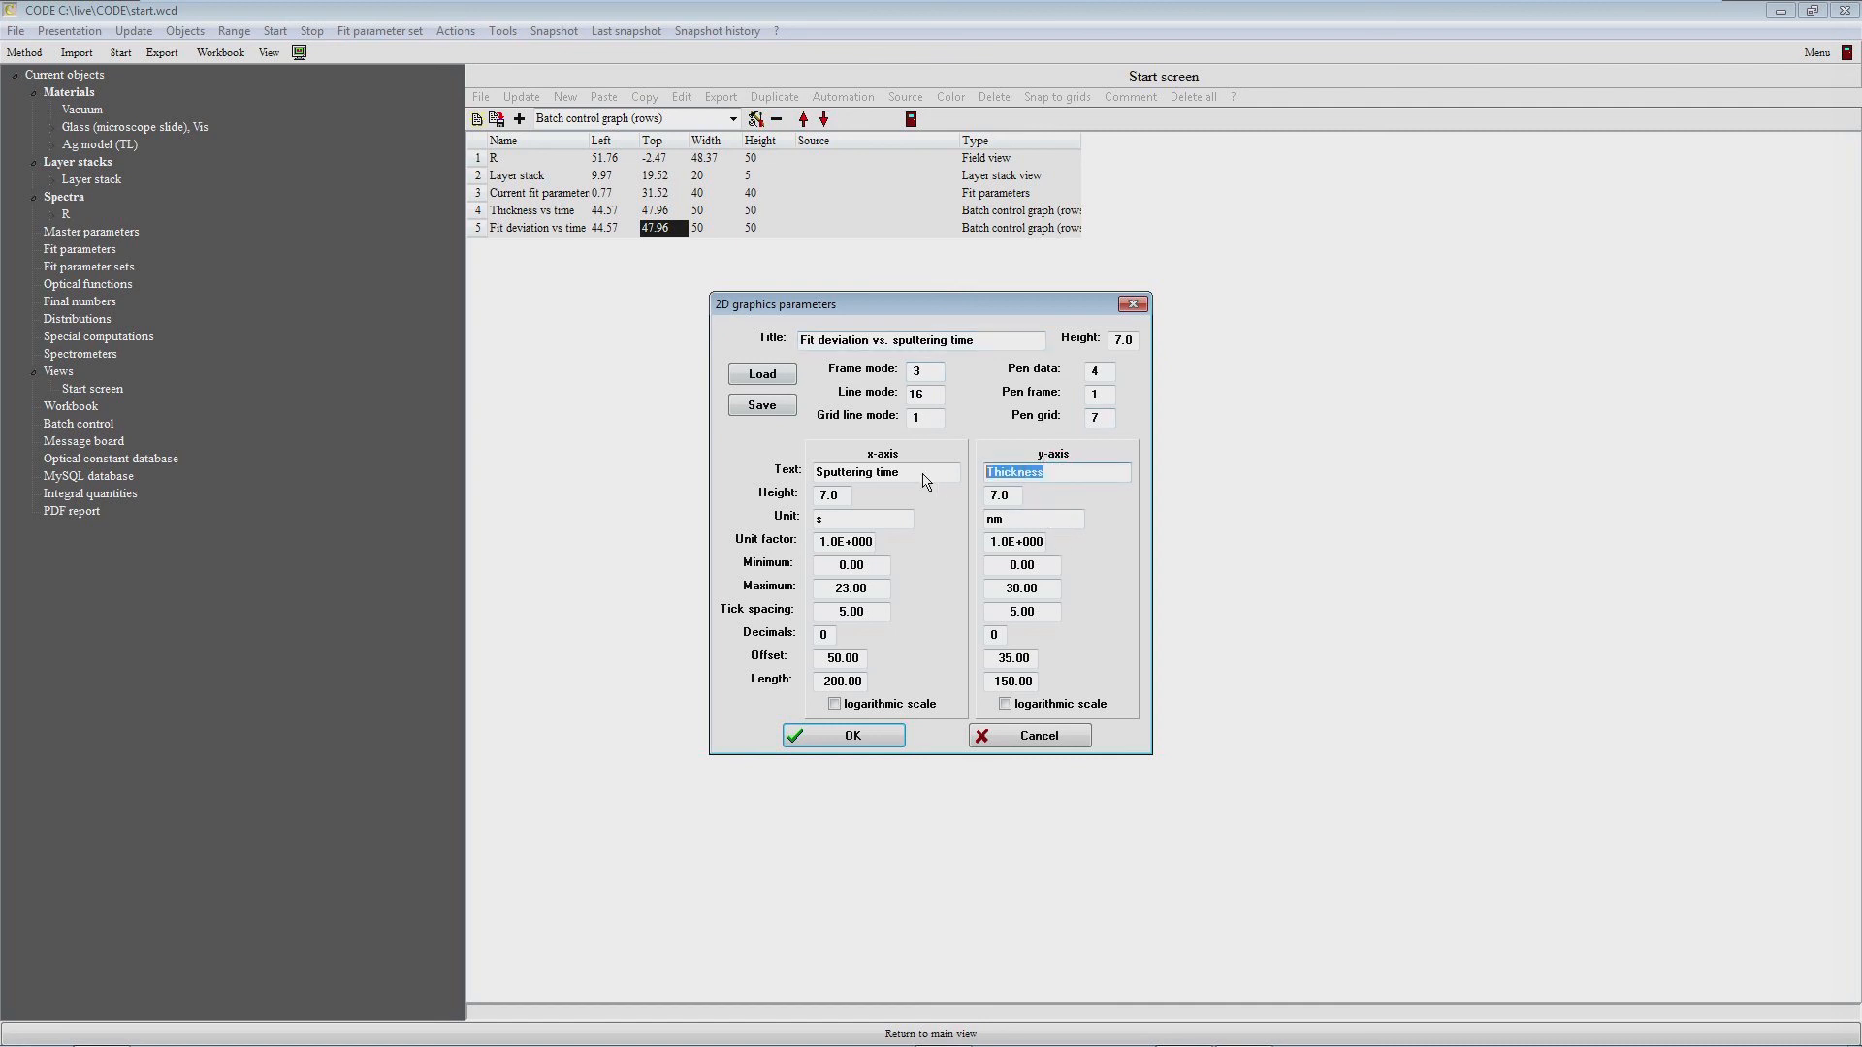
type("Fit deviation")
double_click(1059, 520)
key("BackSpace")
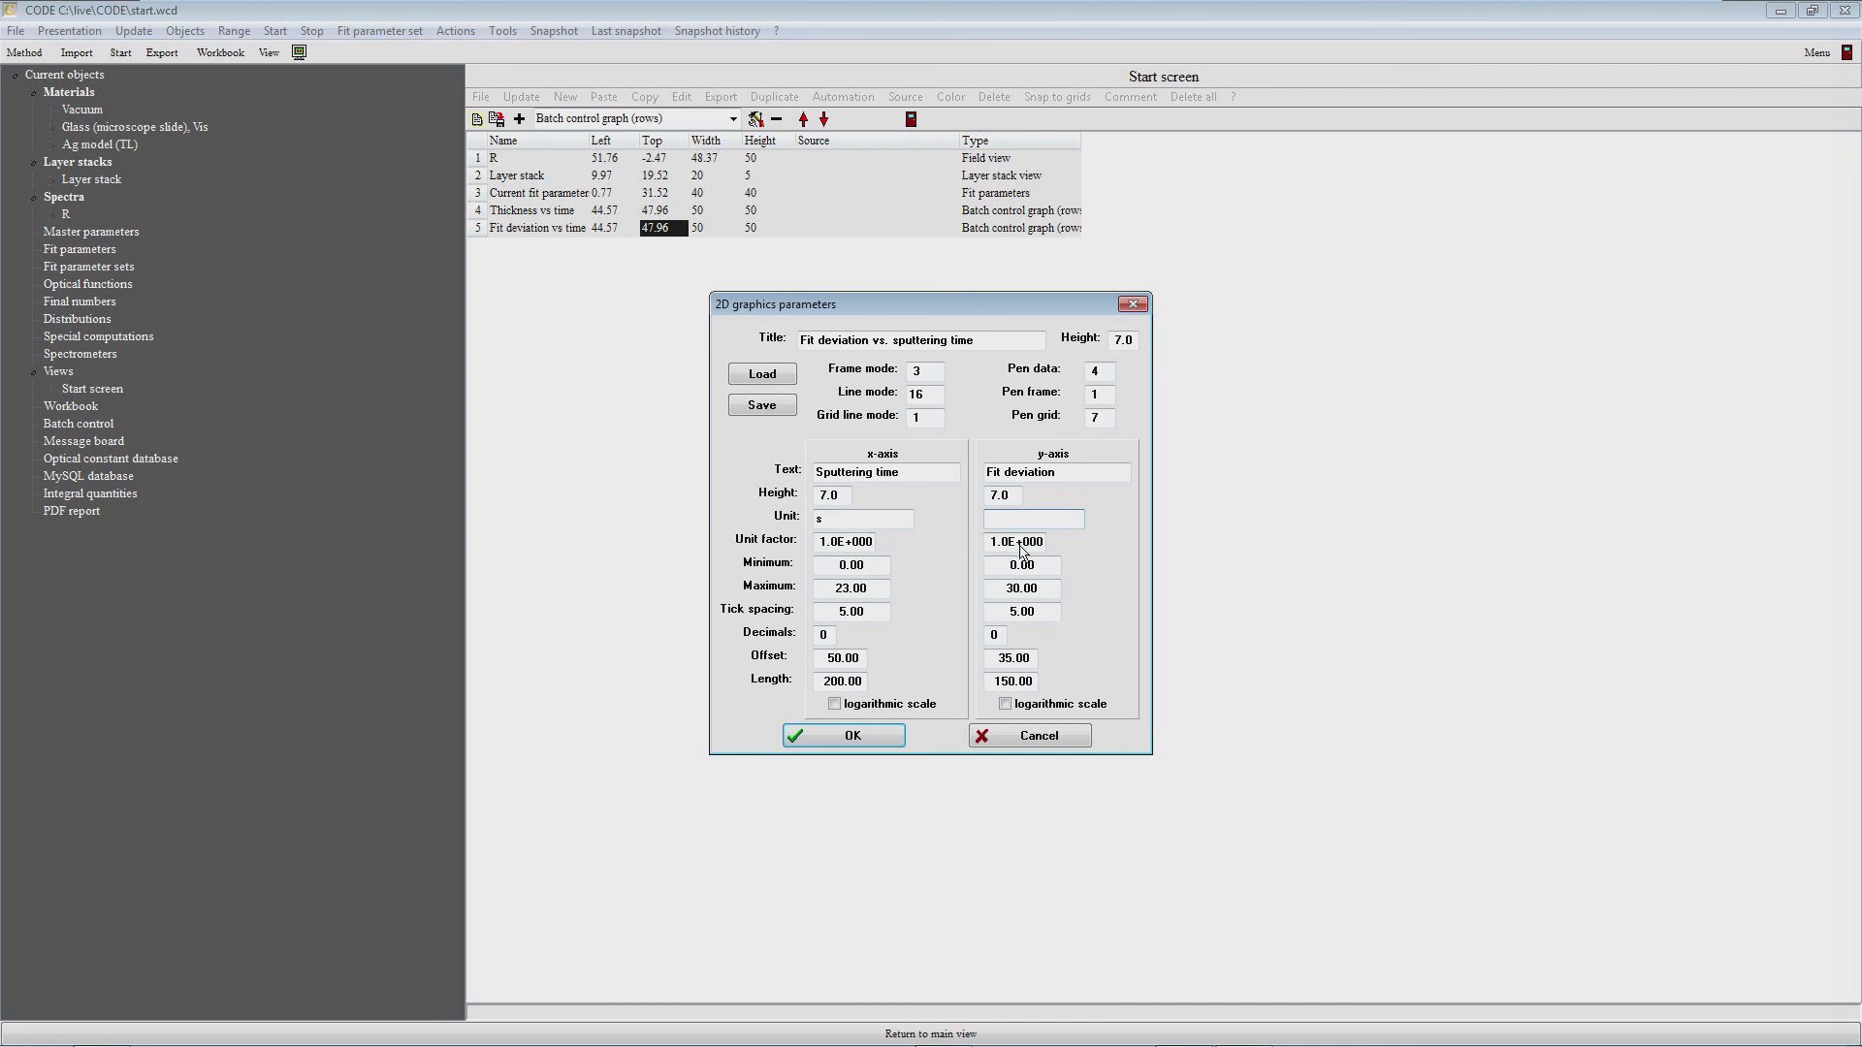
Step: Set the y-axis unit factor to 1e-7, maximum to 100000 and tick spacing to 10000, and apply the graphics parameters
left_click_drag(989, 541, 1053, 546)
type("1e-7")
left_click_drag(1054, 589, 959, 601)
type("1")
type("0")
left_click_drag(1047, 612, 977, 623)
type("1000")
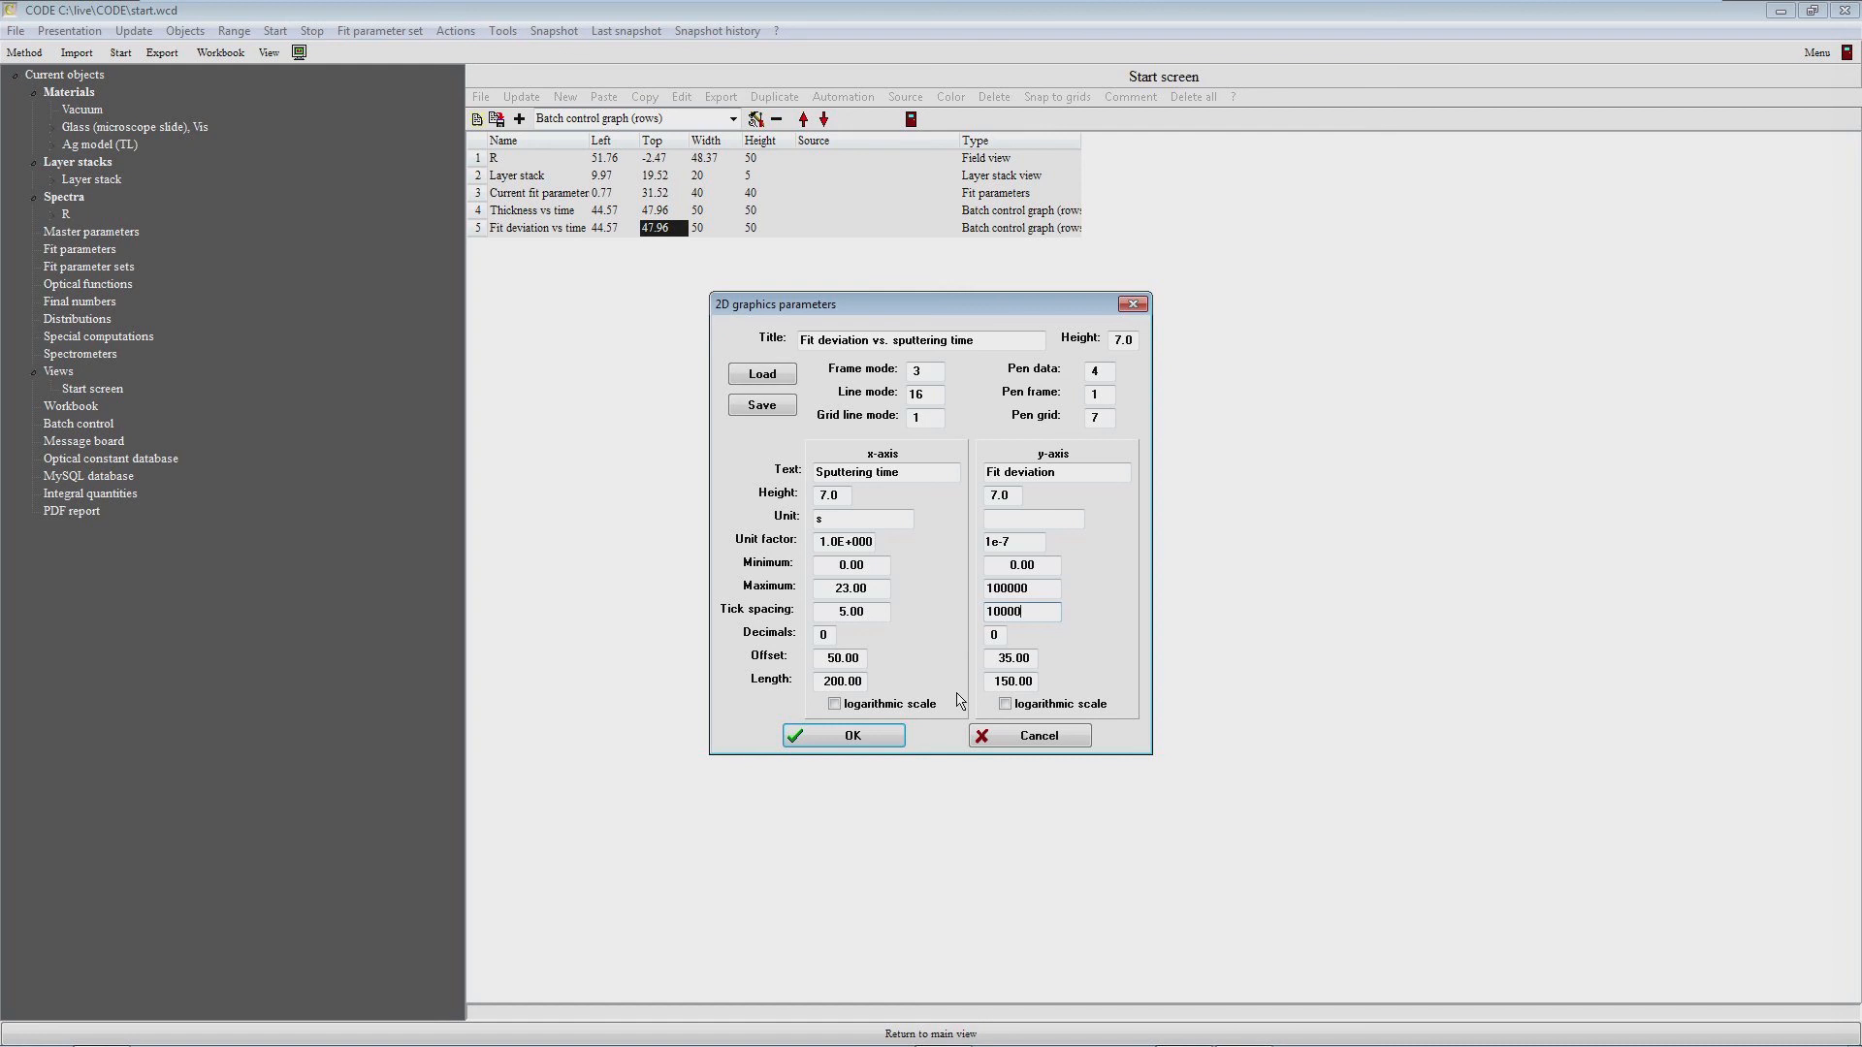
left_click(891, 743)
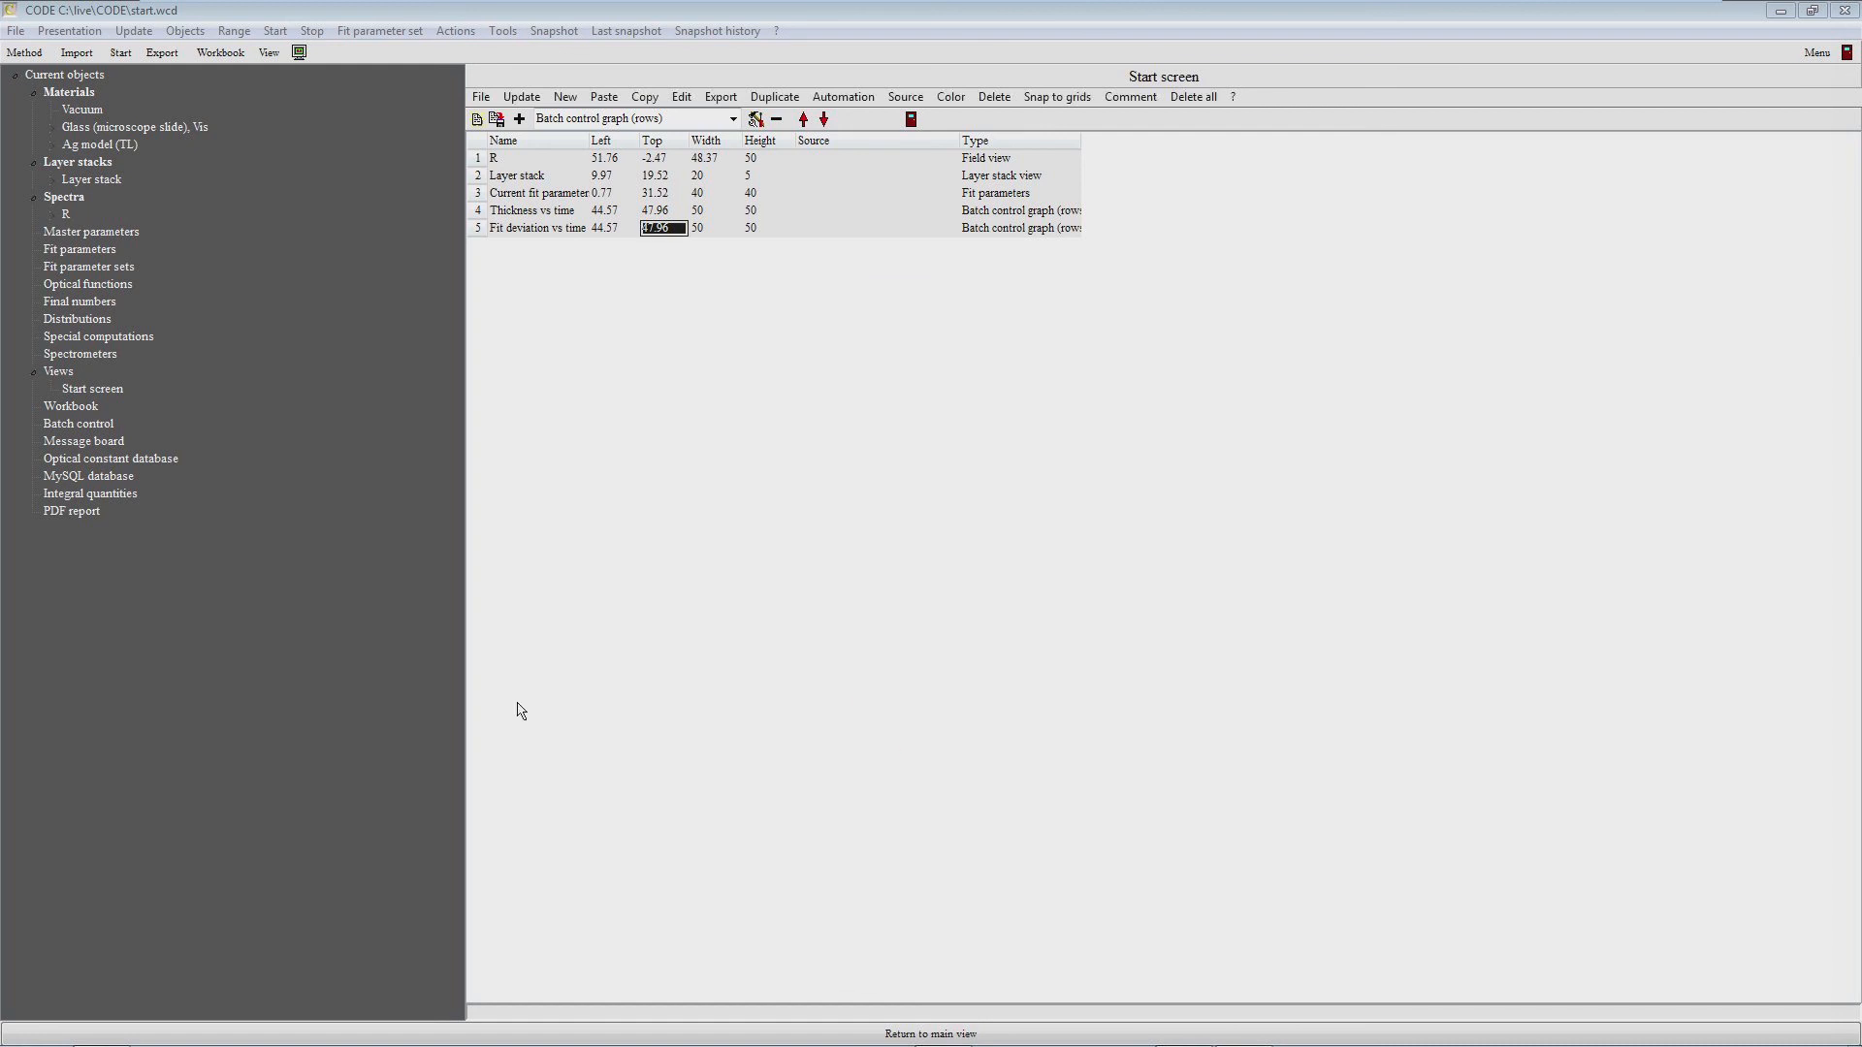
Step: Return to the main view and move the fit deviation graph into the free area beside the thickness graph
key("F7")
left_click_drag(1122, 732, 325, 742)
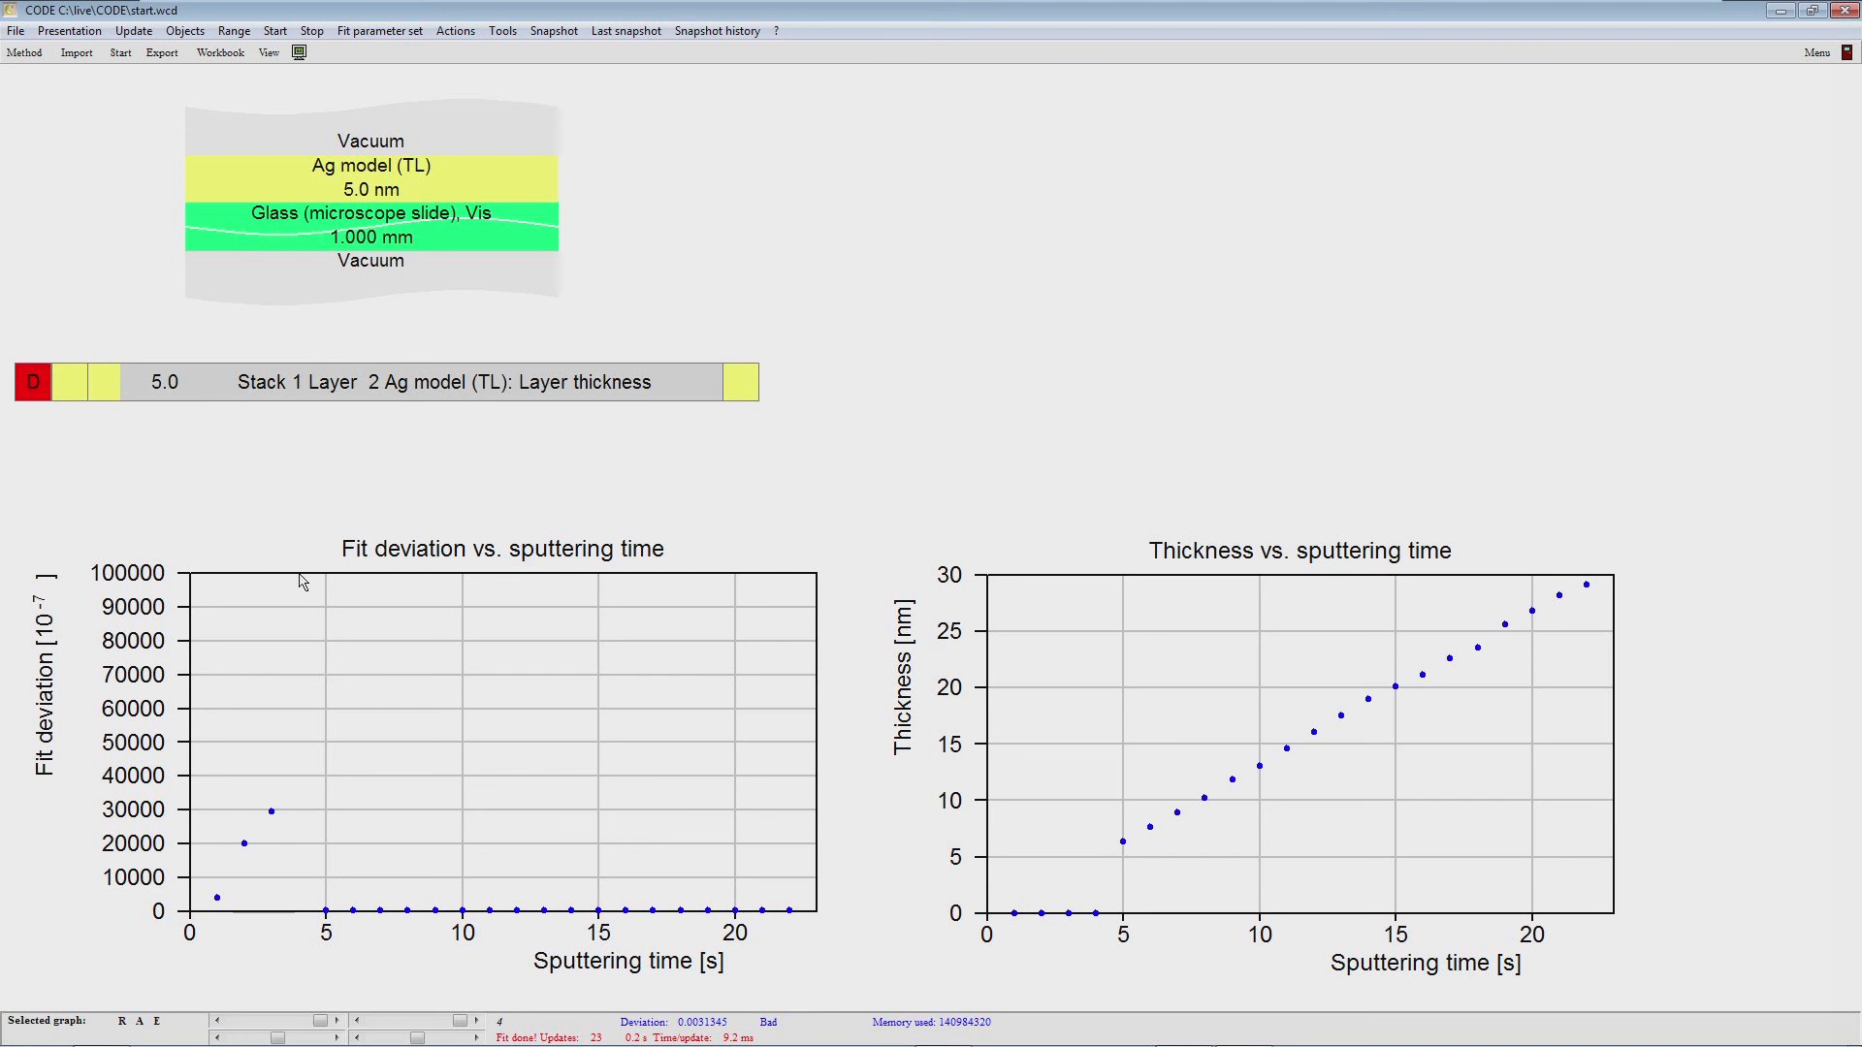
left_click(325, 706)
Step: Raise the y-axis maximum of the fit deviation graph to 120000
left_click(989, 555)
left_click(990, 553)
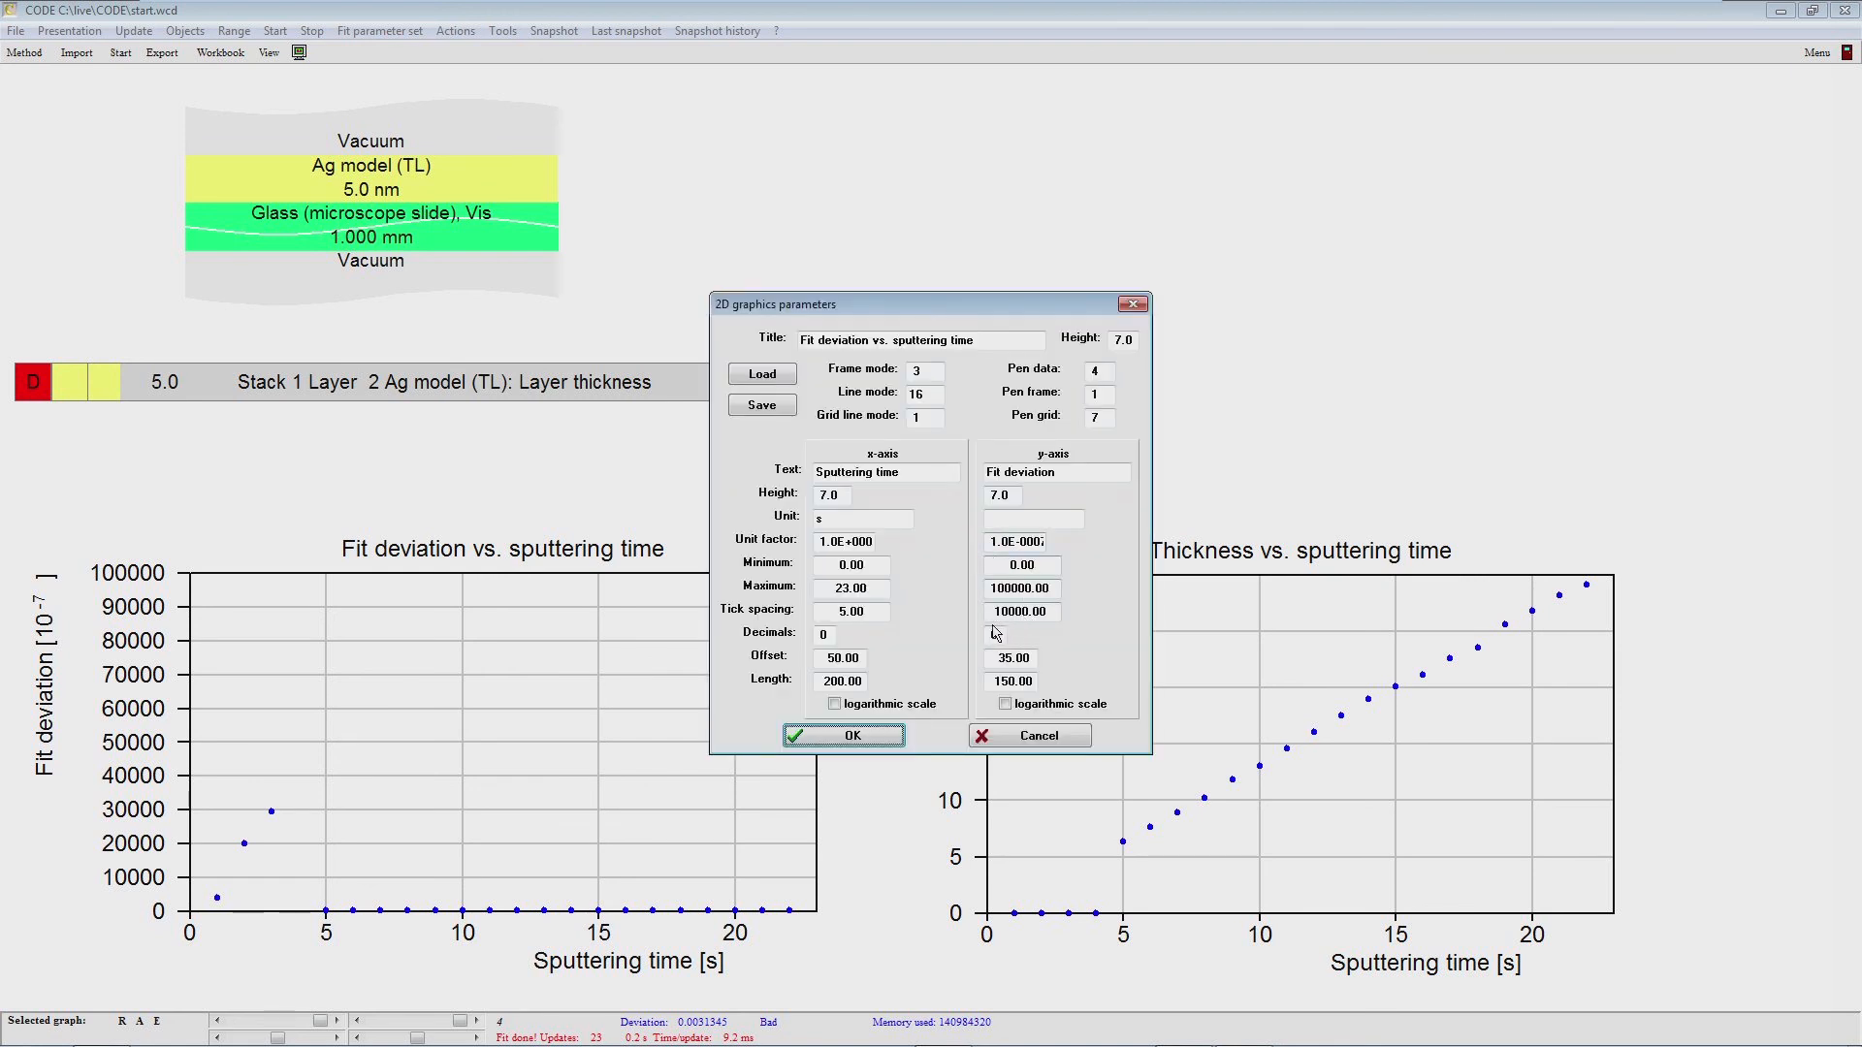
left_click(996, 590)
key("BackSpace")
type("2")
key("Return")
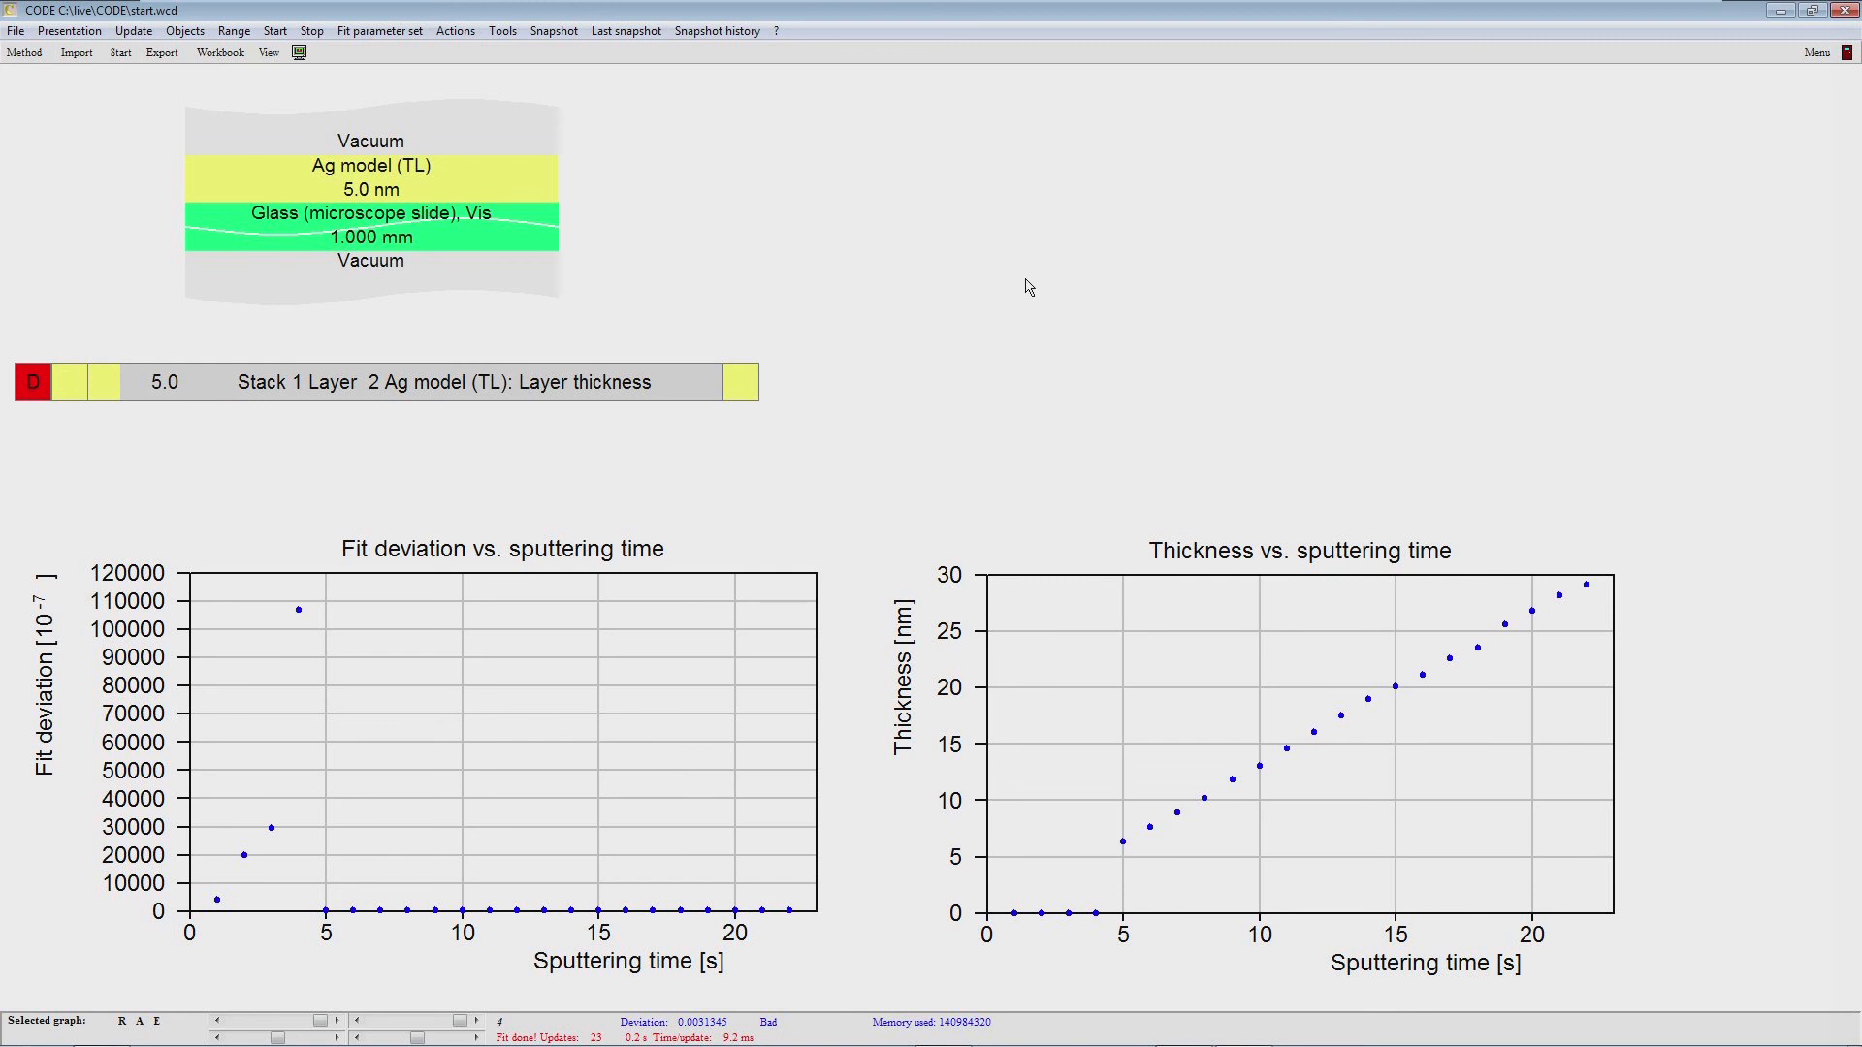
Step: Restore spectrum R as the source of the R field view in the start screen list and return to the main view
key("F7")
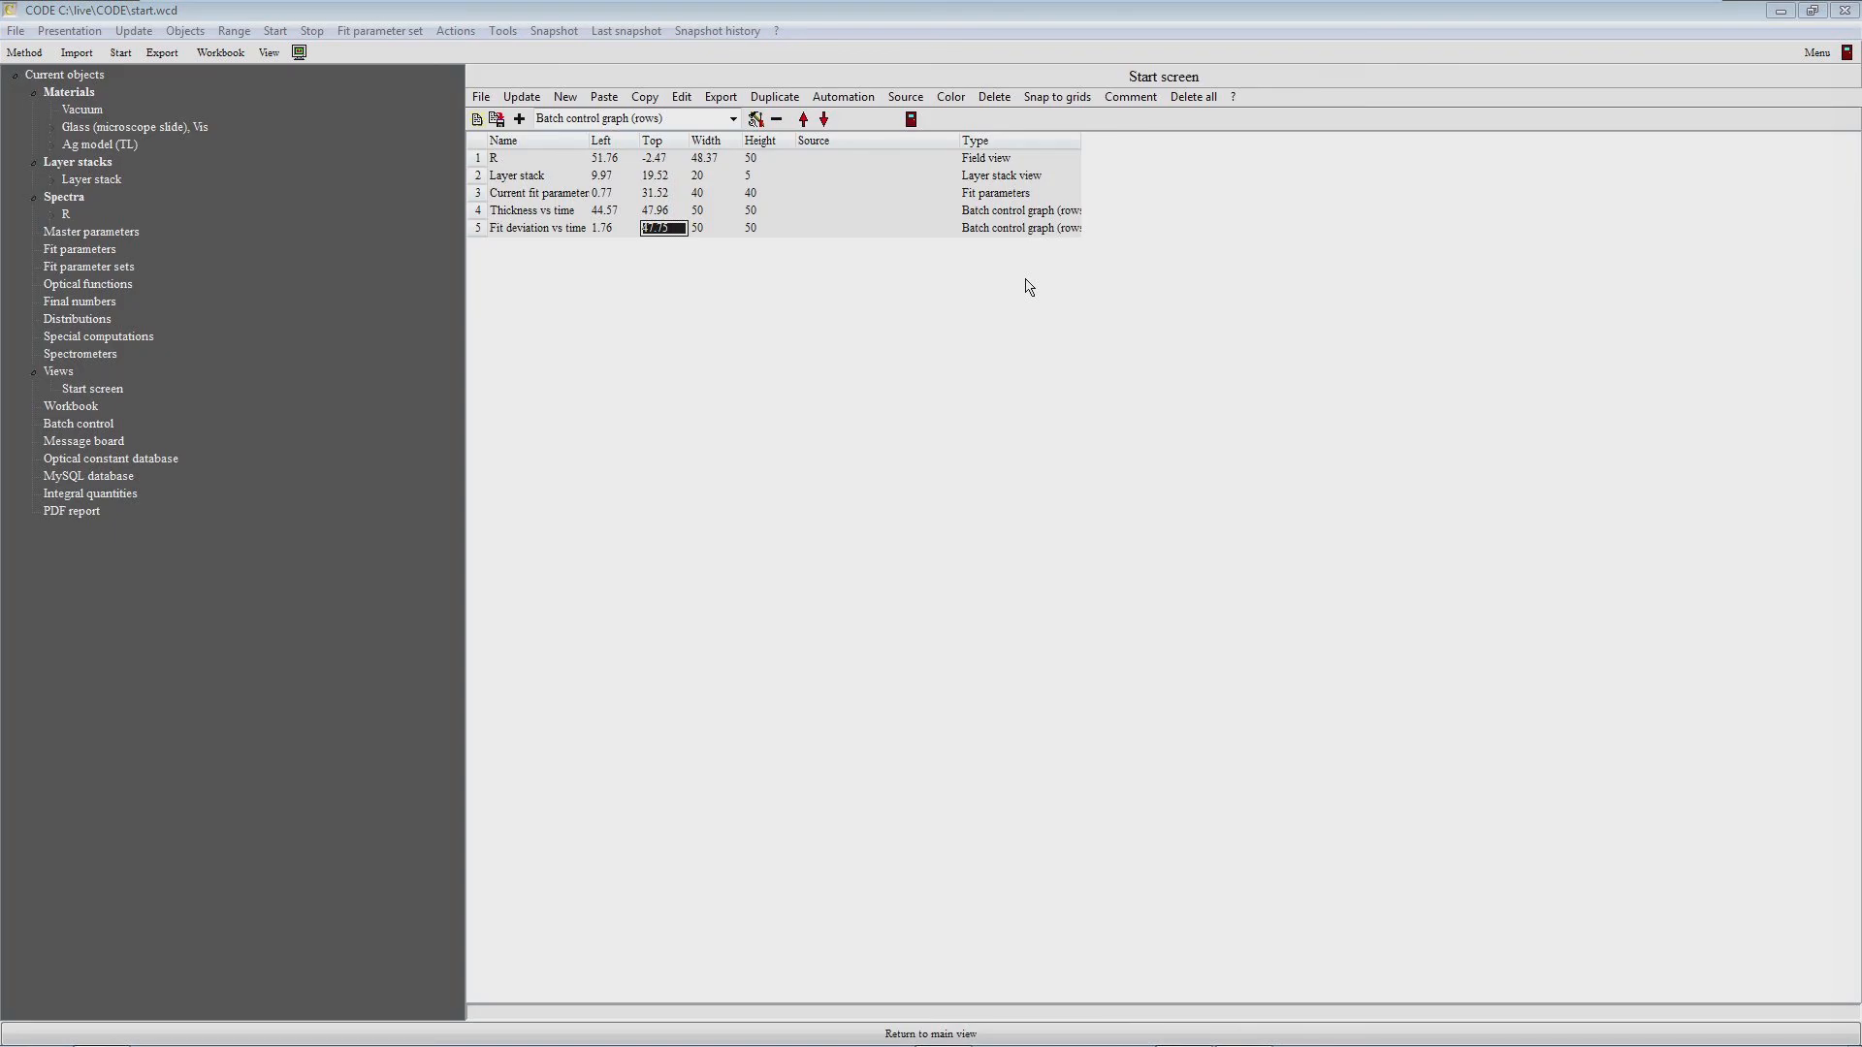
left_click(642, 159)
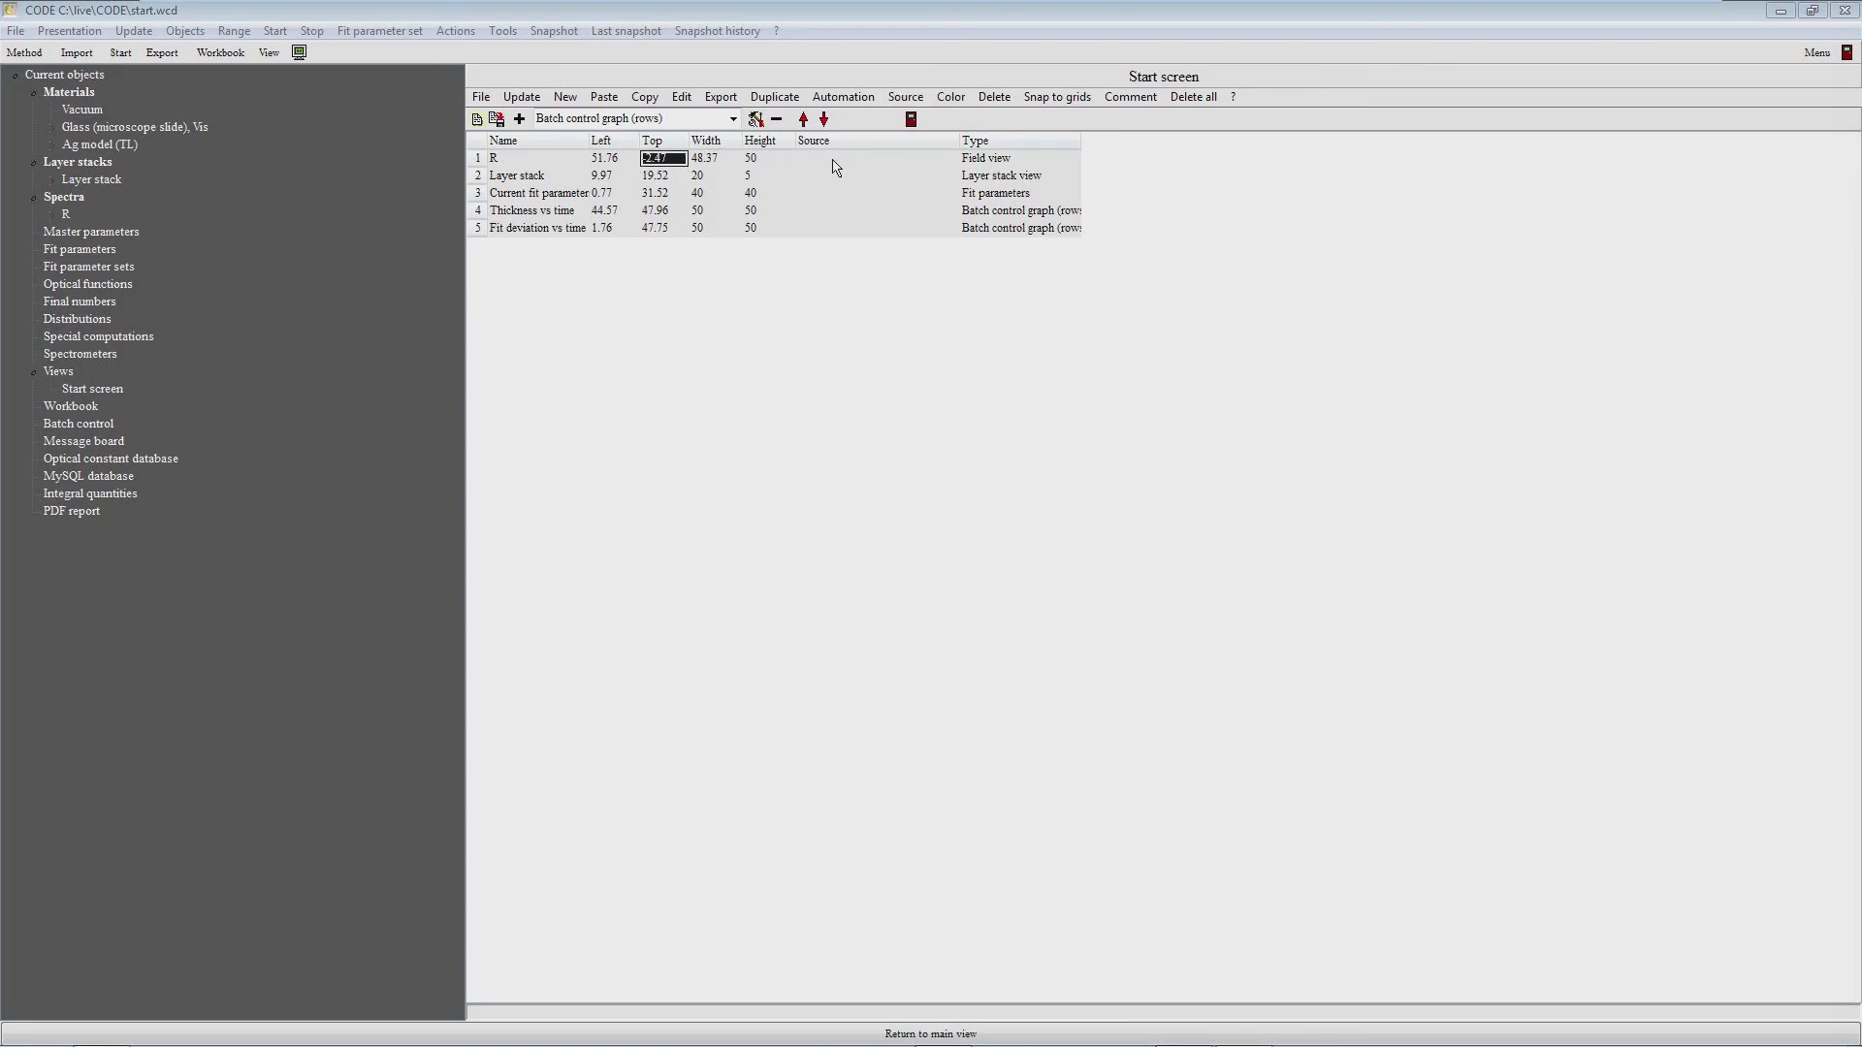
left_click(836, 159)
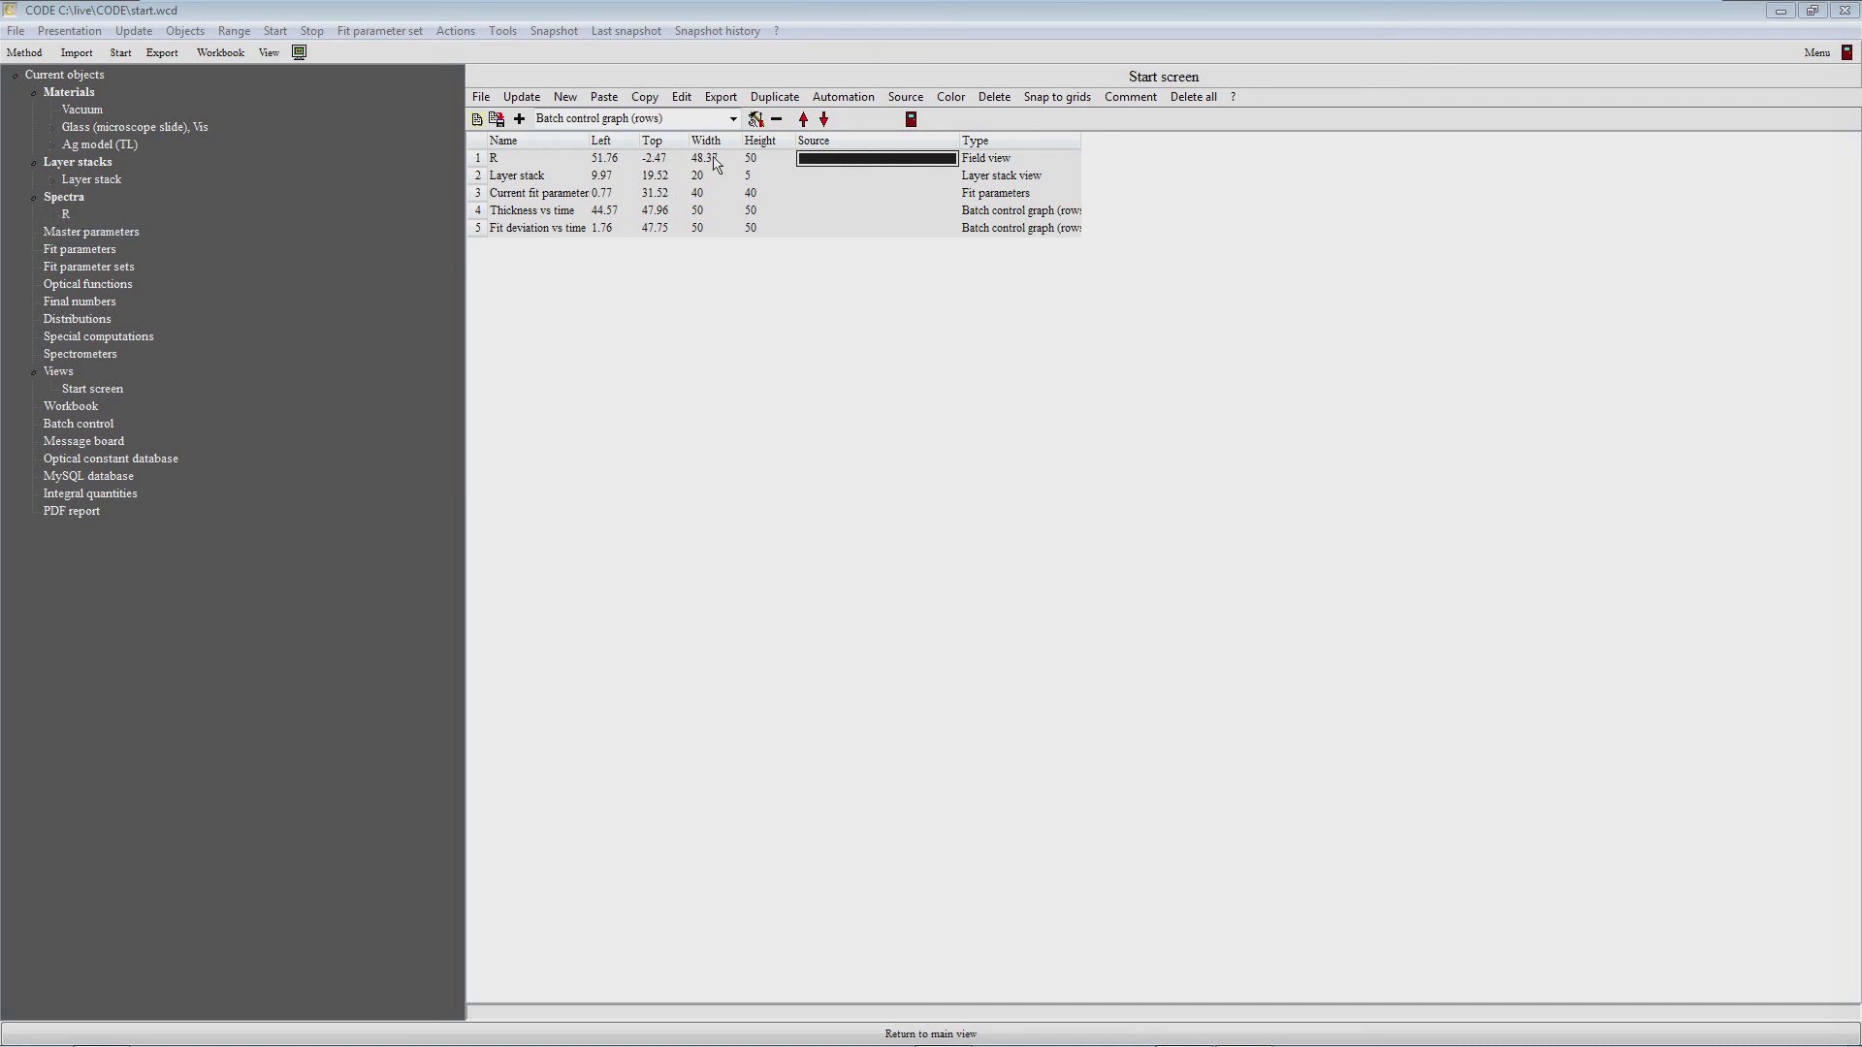
left_click(811, 178)
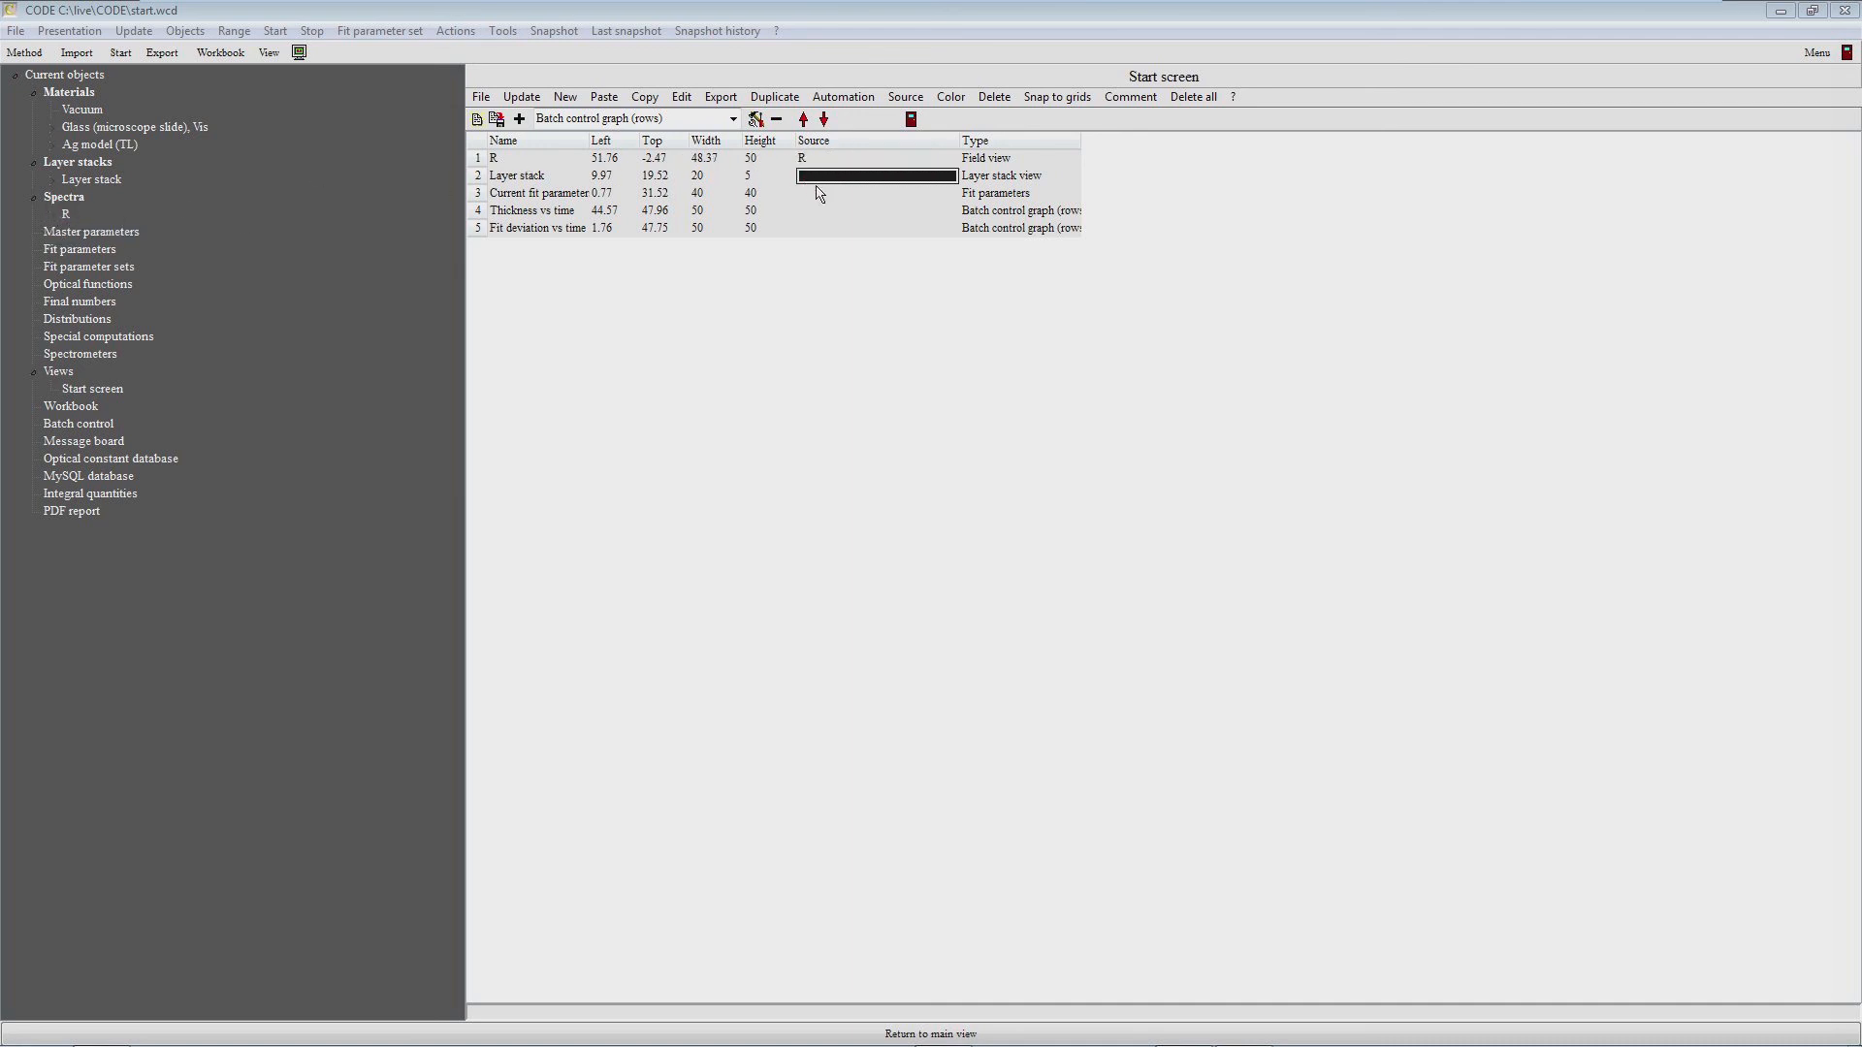
key("Up")
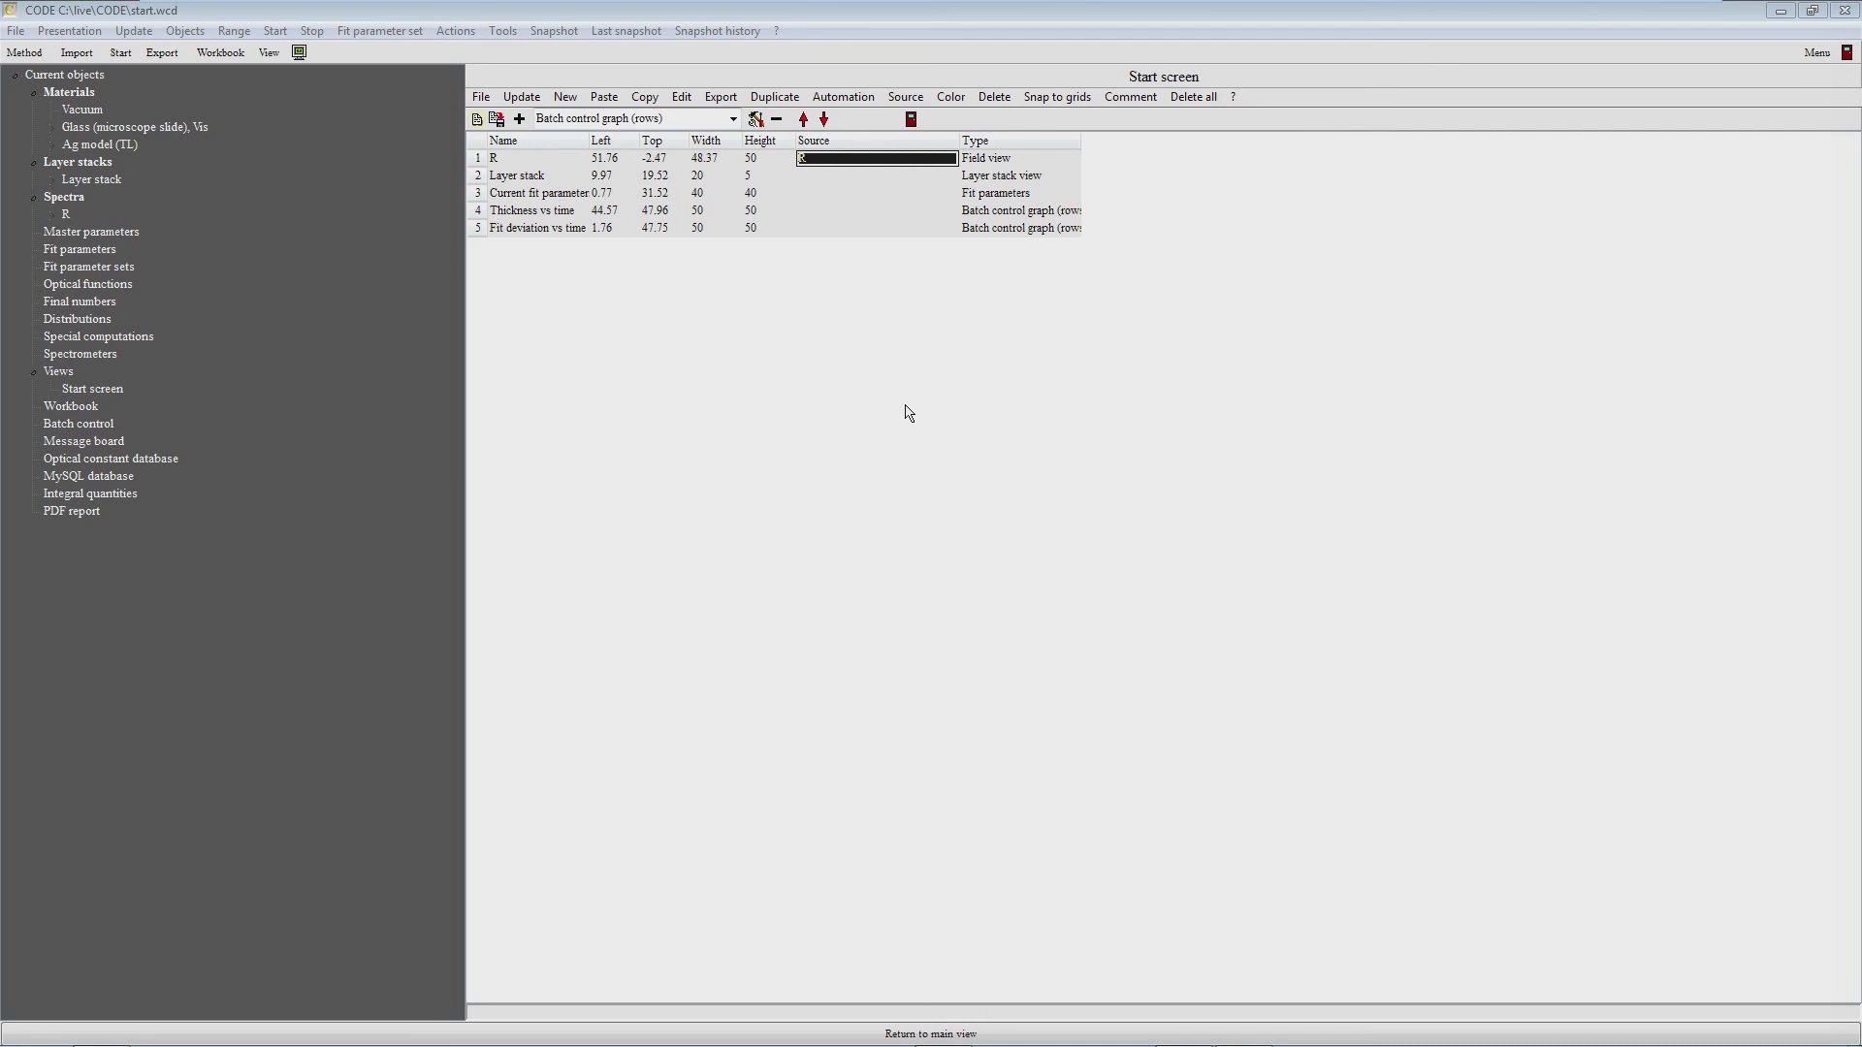
key("Left")
key("Left")
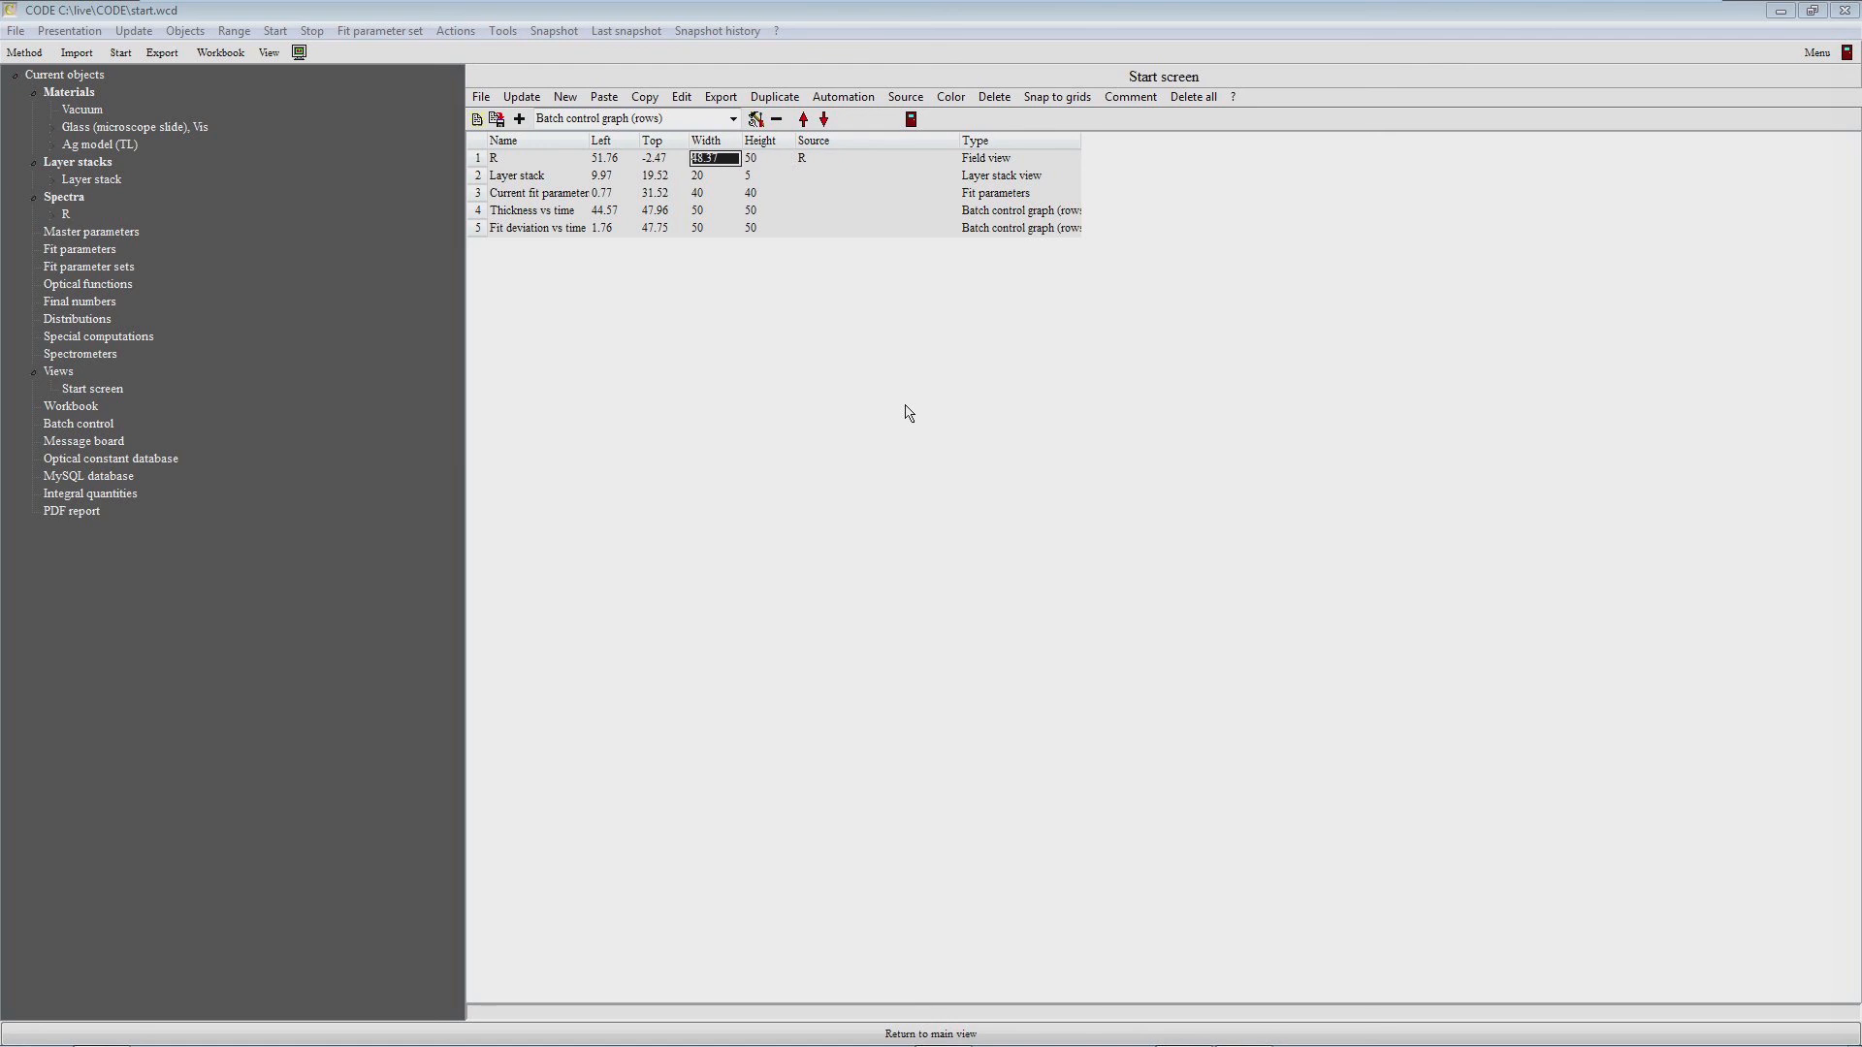
key("F7")
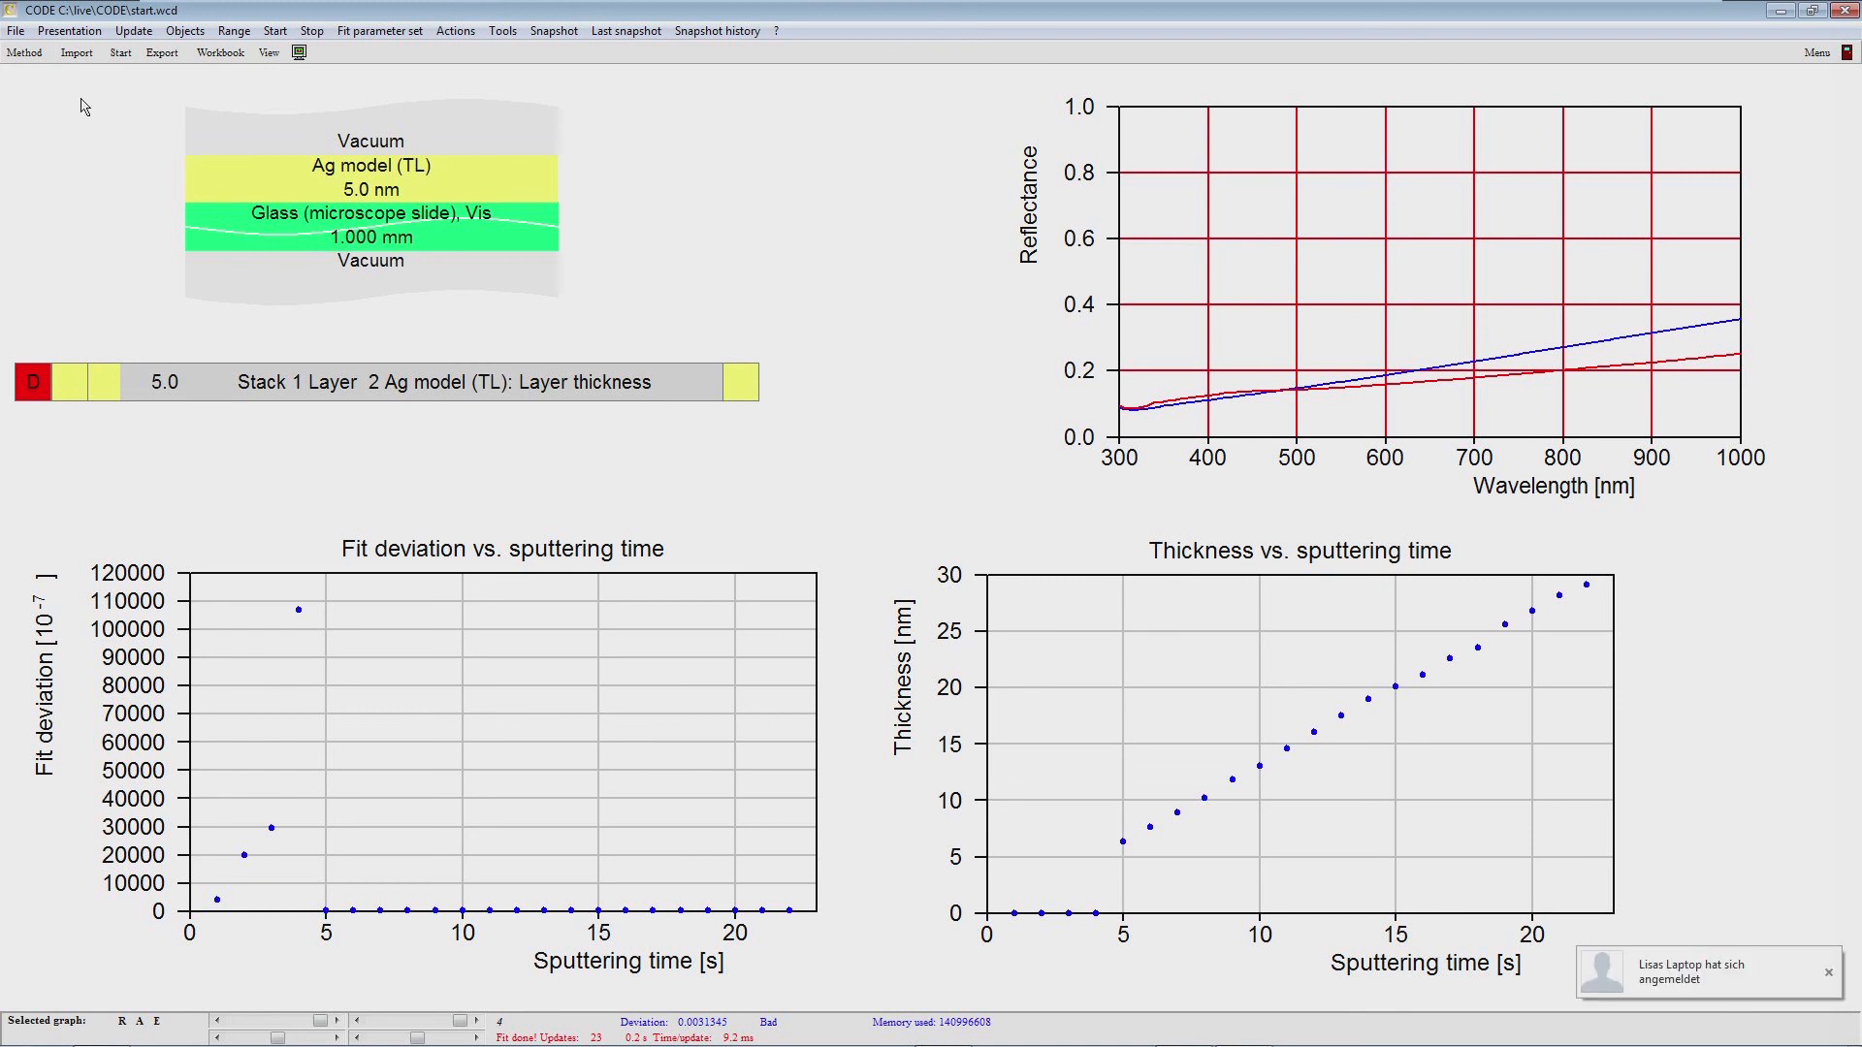
Step: Start saving the configuration and go to the folder C:\transfer\video
left_click(16, 31)
left_click(38, 115)
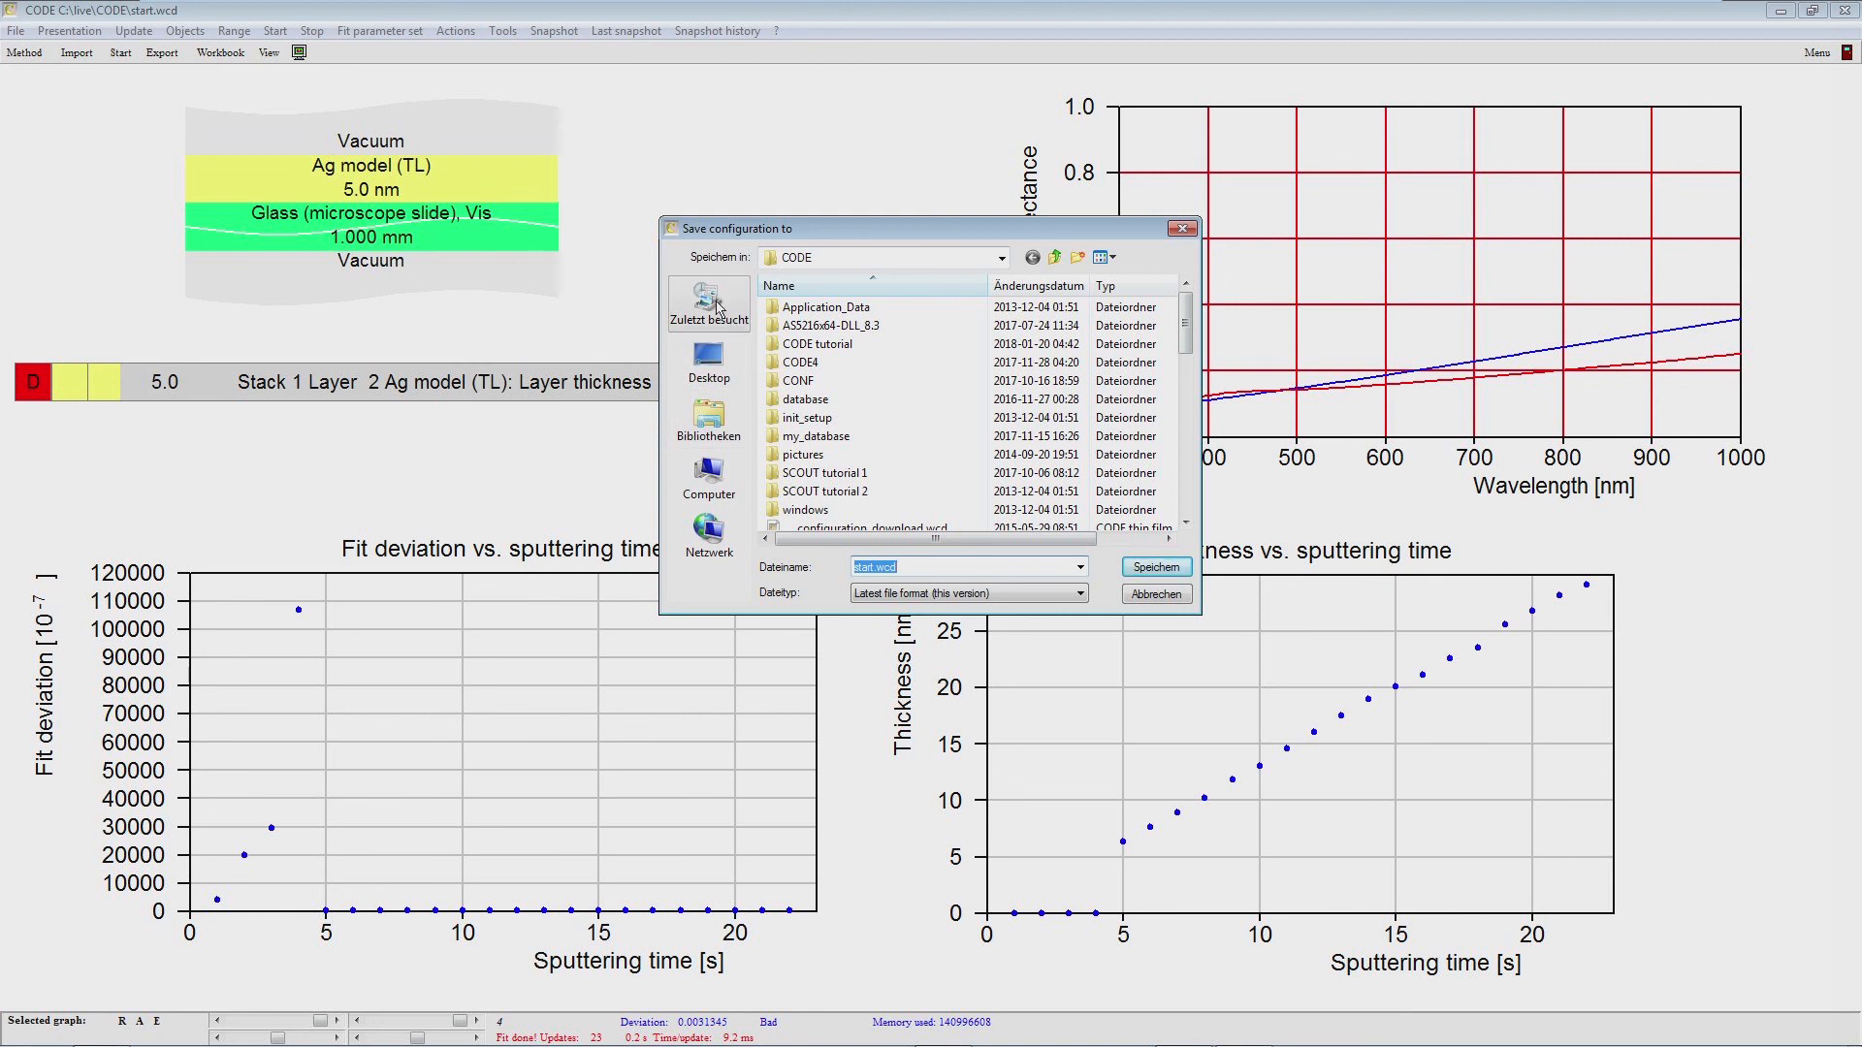
left_click(1002, 257)
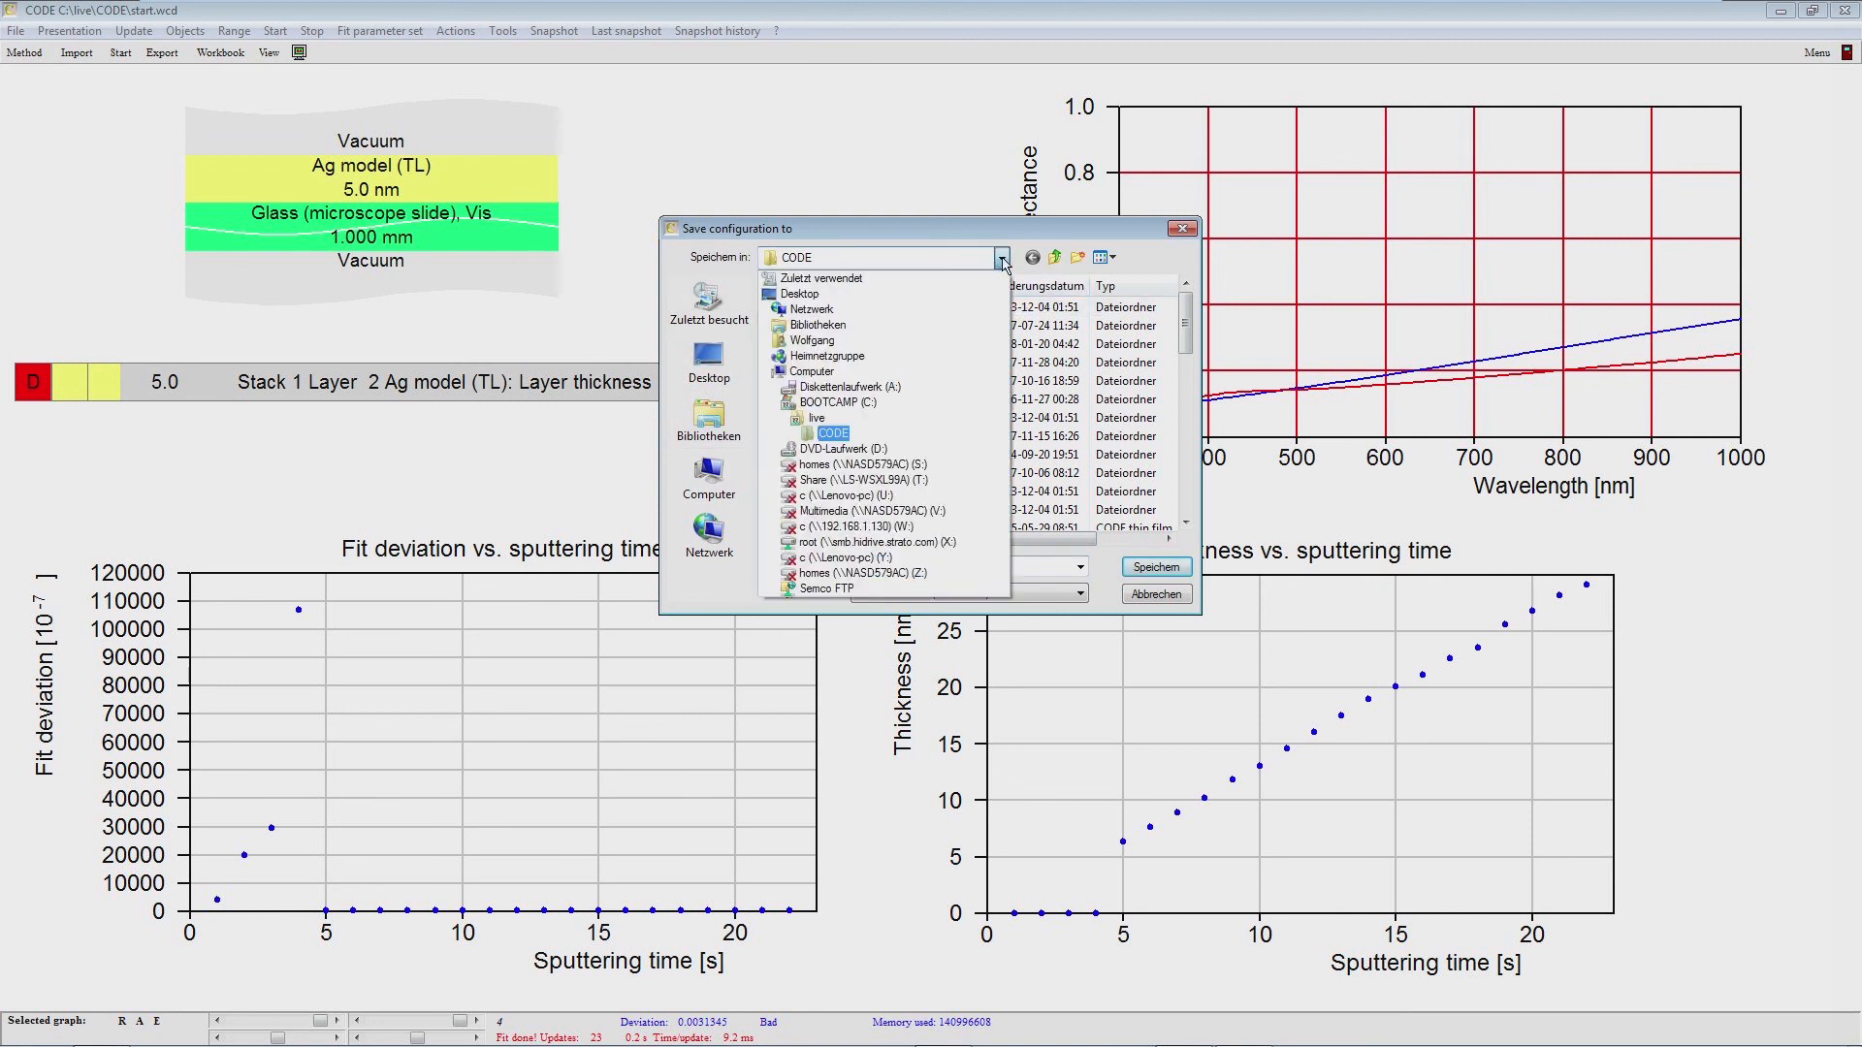
left_click(878, 406)
left_click_drag(1185, 325, 1174, 550)
double_click(864, 454)
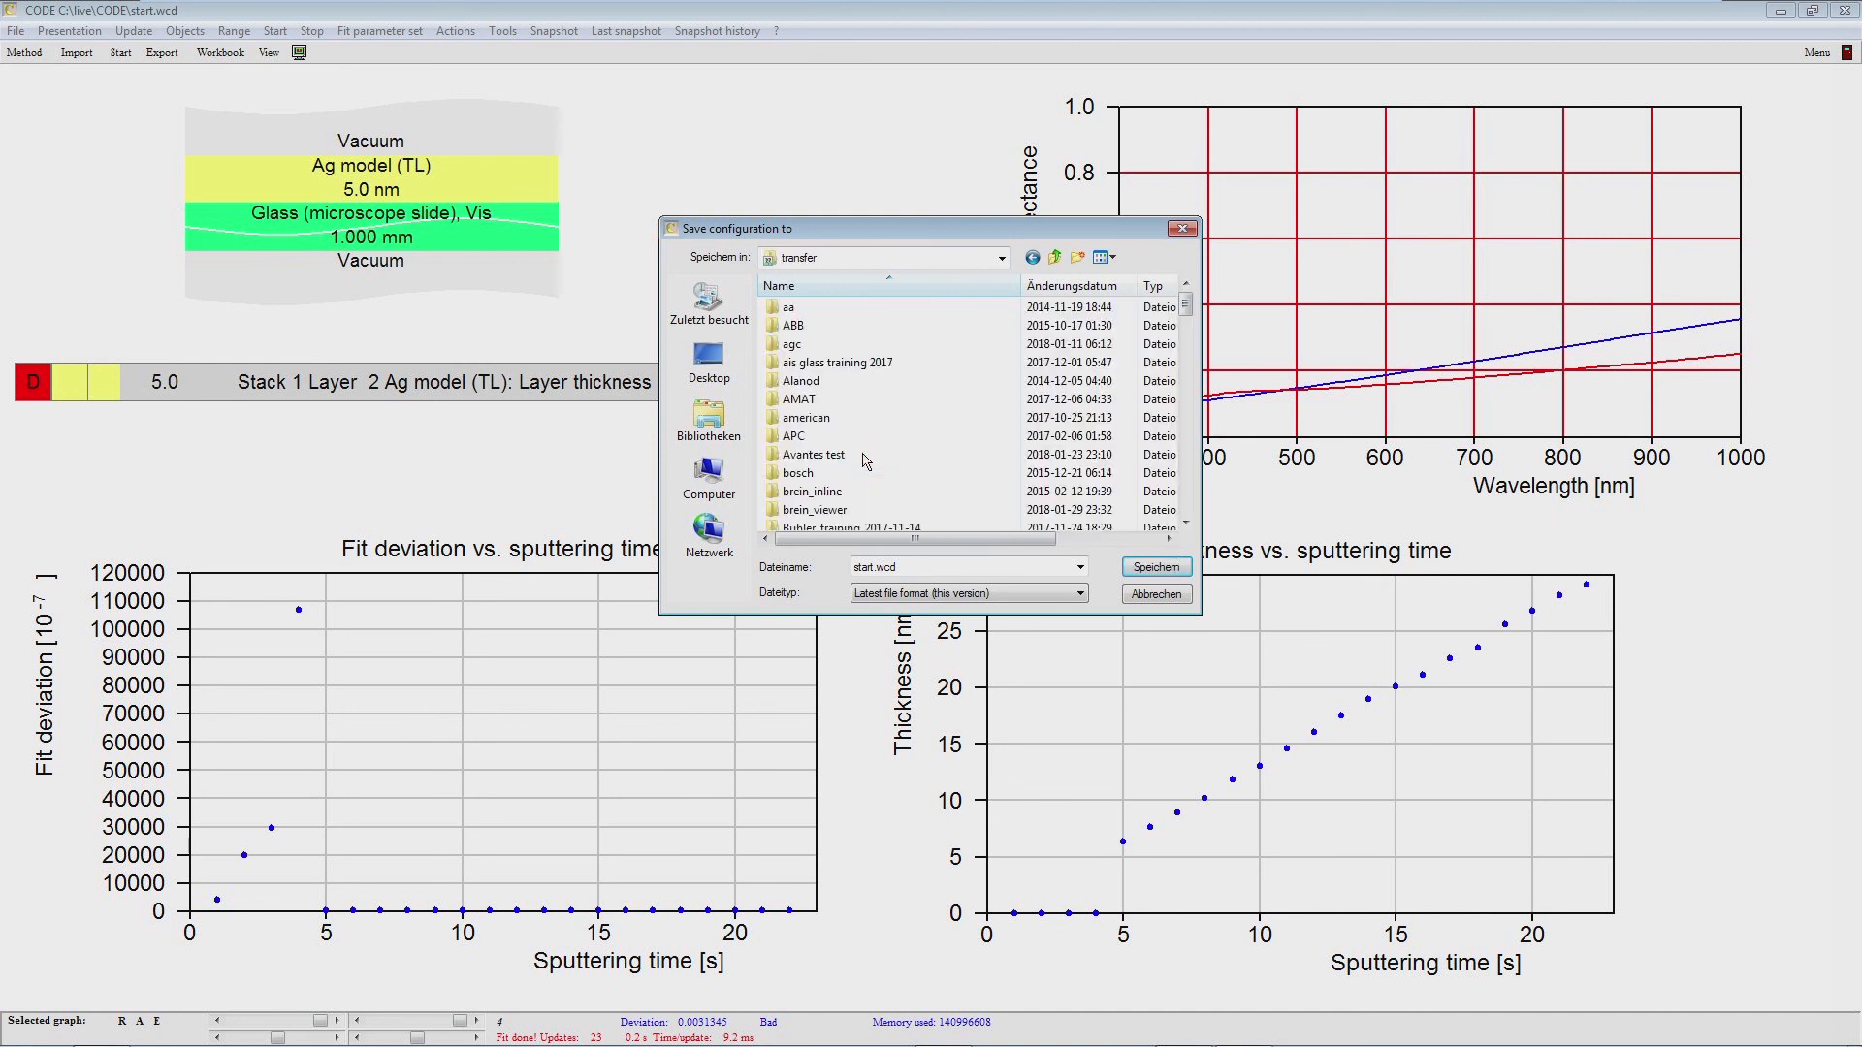
left_click_drag(1185, 307, 1161, 443)
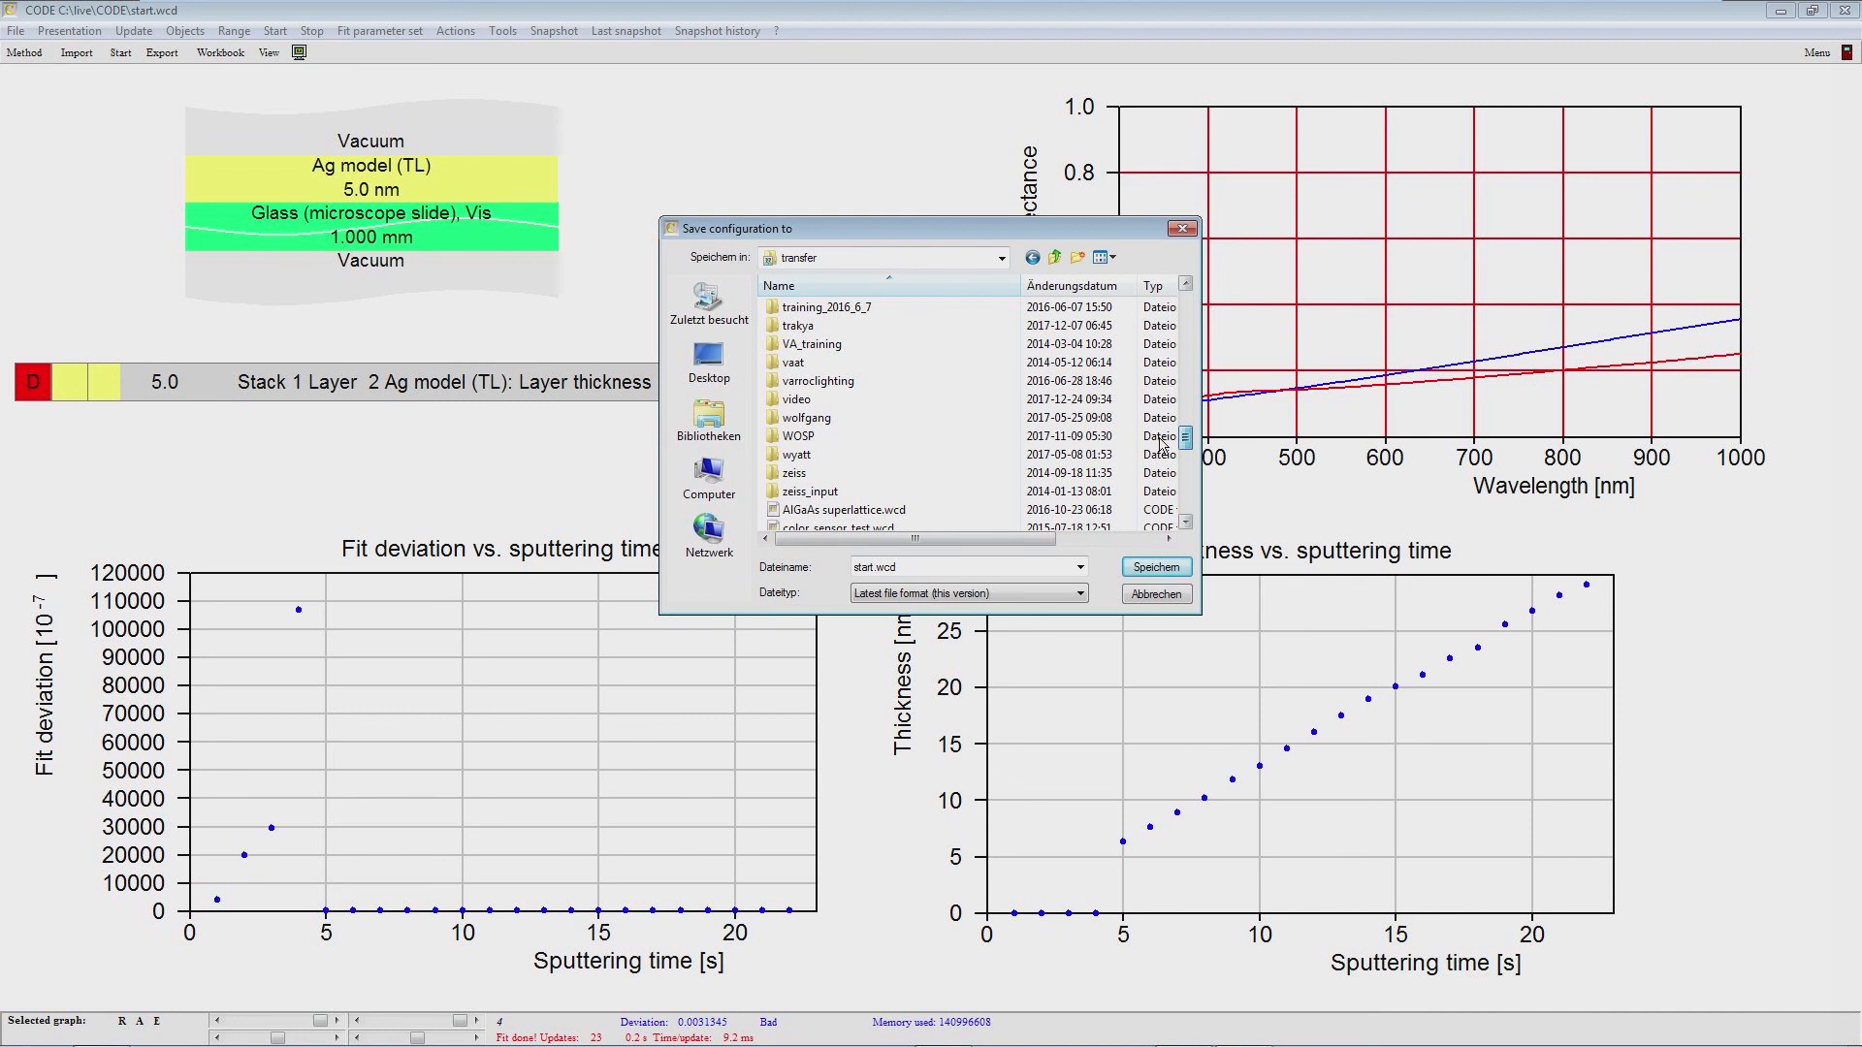
double_click(855, 401)
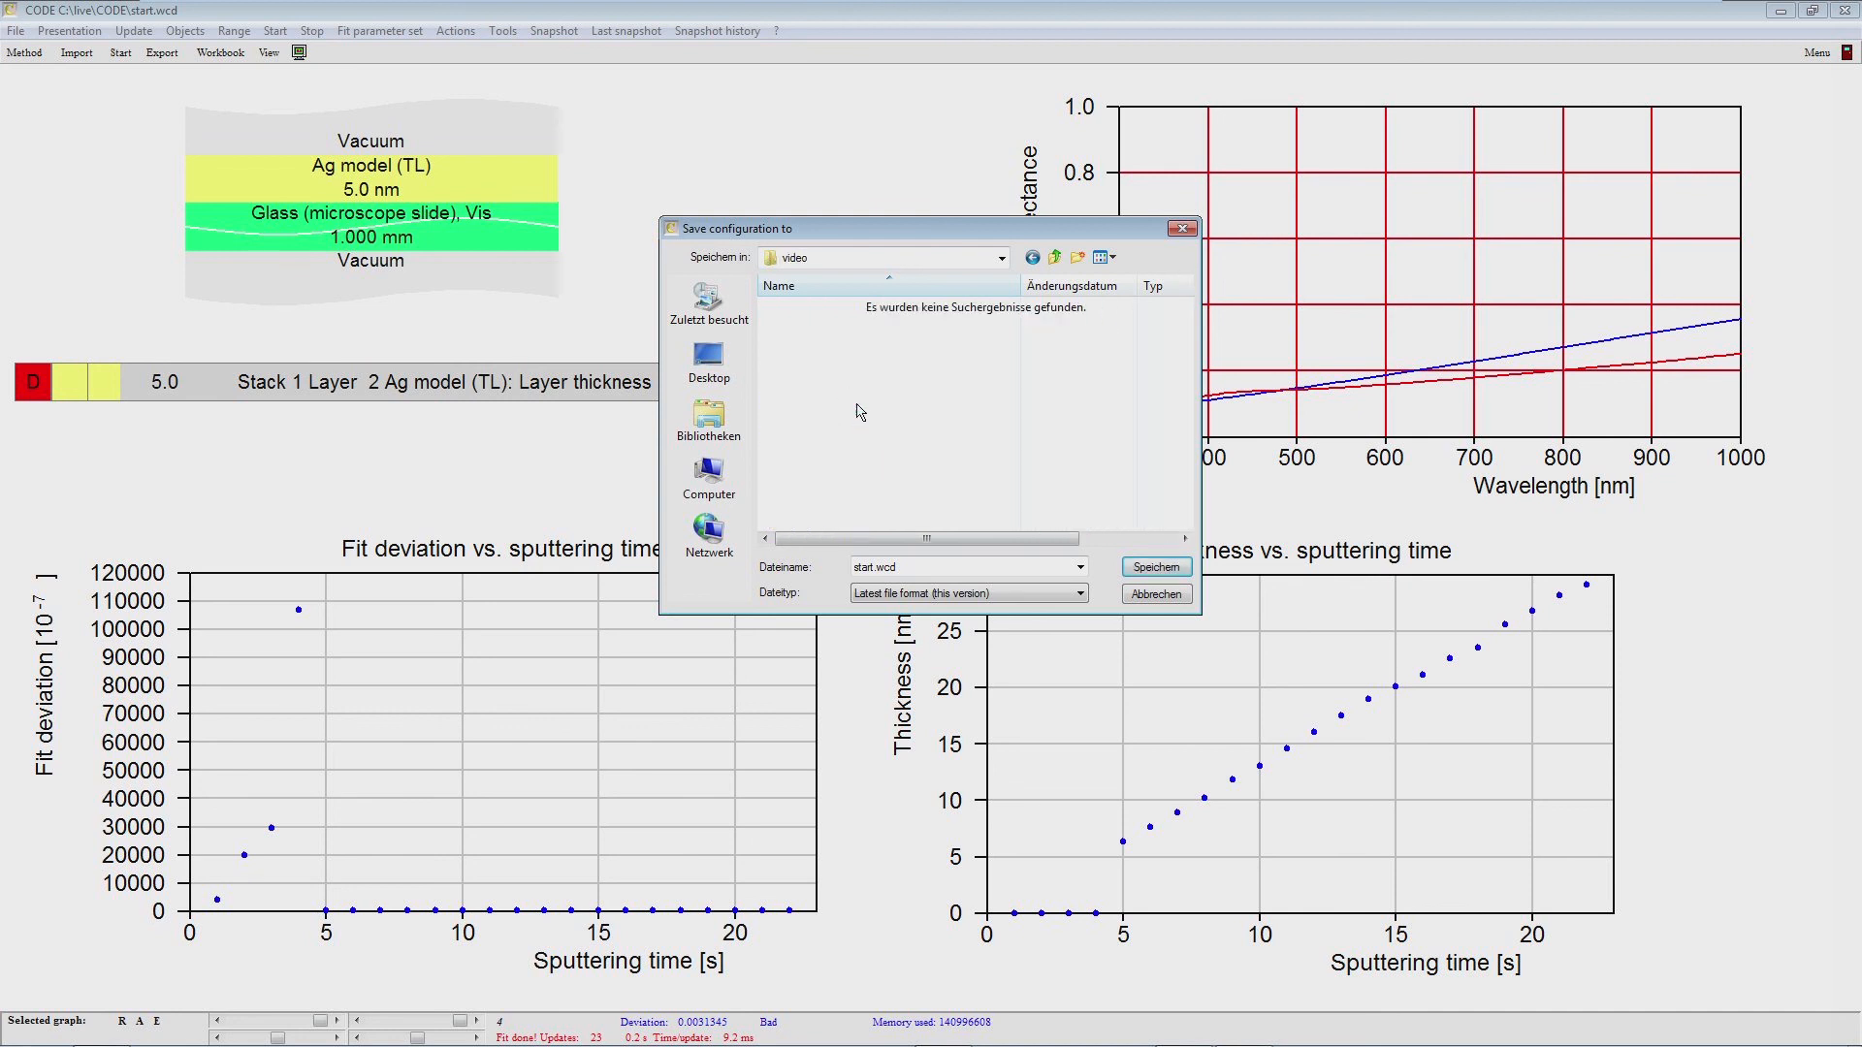
Step: Save the configuration as ag on glass batch fit 1.wcd
left_click(874, 569)
key("BackSpace")
key("BackSpace")
key("BackSpace")
key("BackSpace")
key("BackSpace")
type("ag on glass batch fit 1")
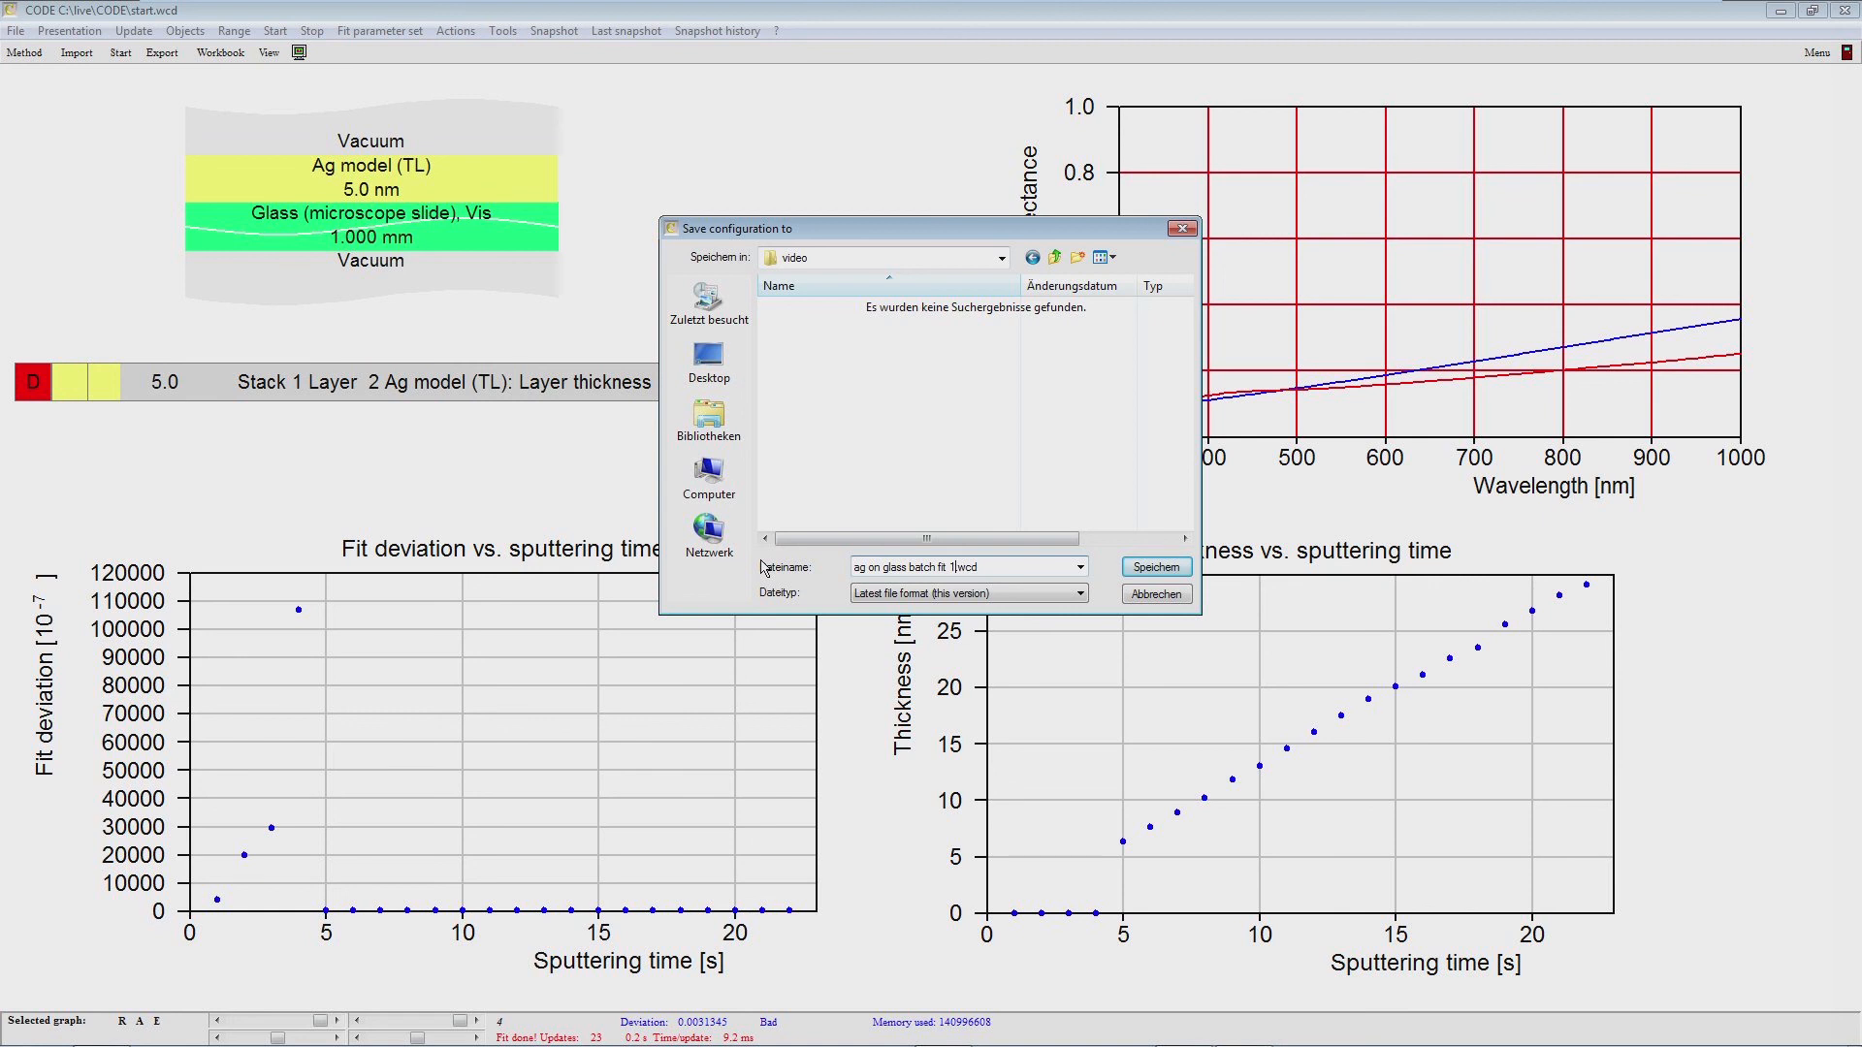
key("Return")
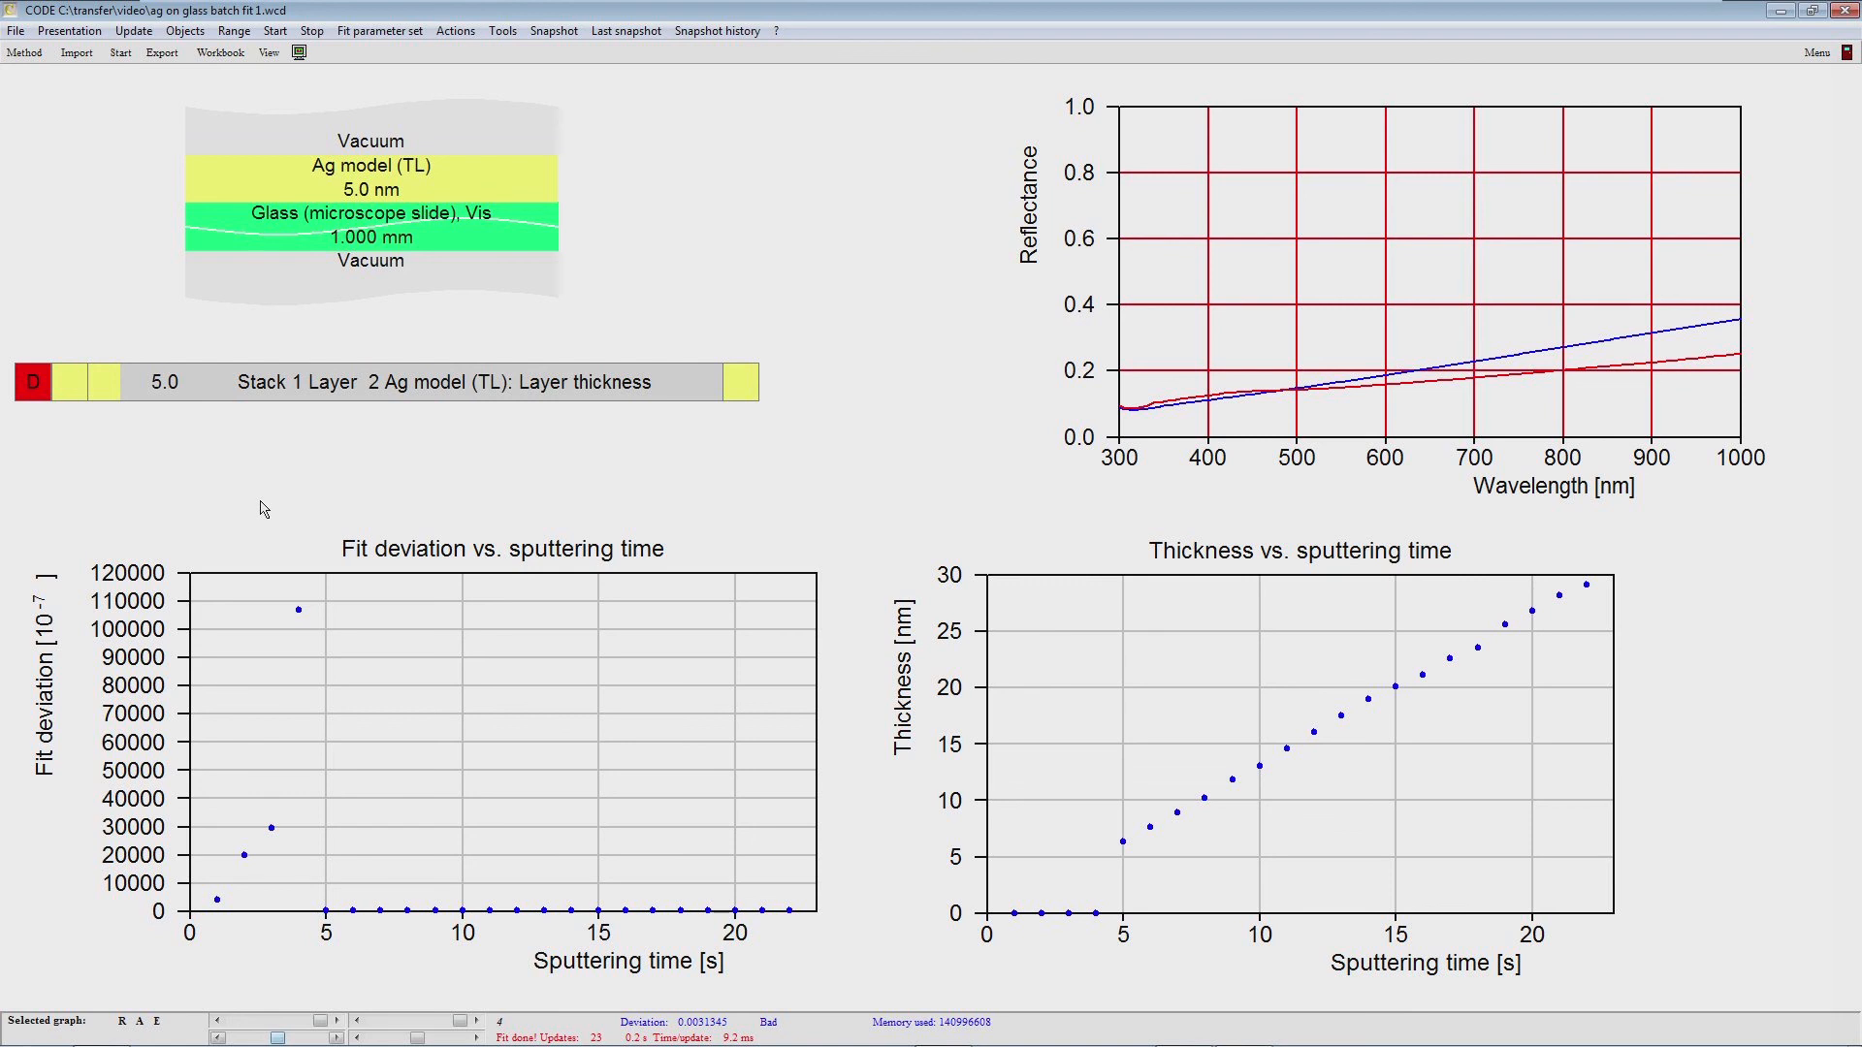
Step: Set the Ag layer thickness to about 42.5 nm as start value and run the fit for the current spectrum
mouse_move(356, 388)
left_mouse_down()
mouse_move(376, 393)
mouse_move(359, 394)
left_mouse_up()
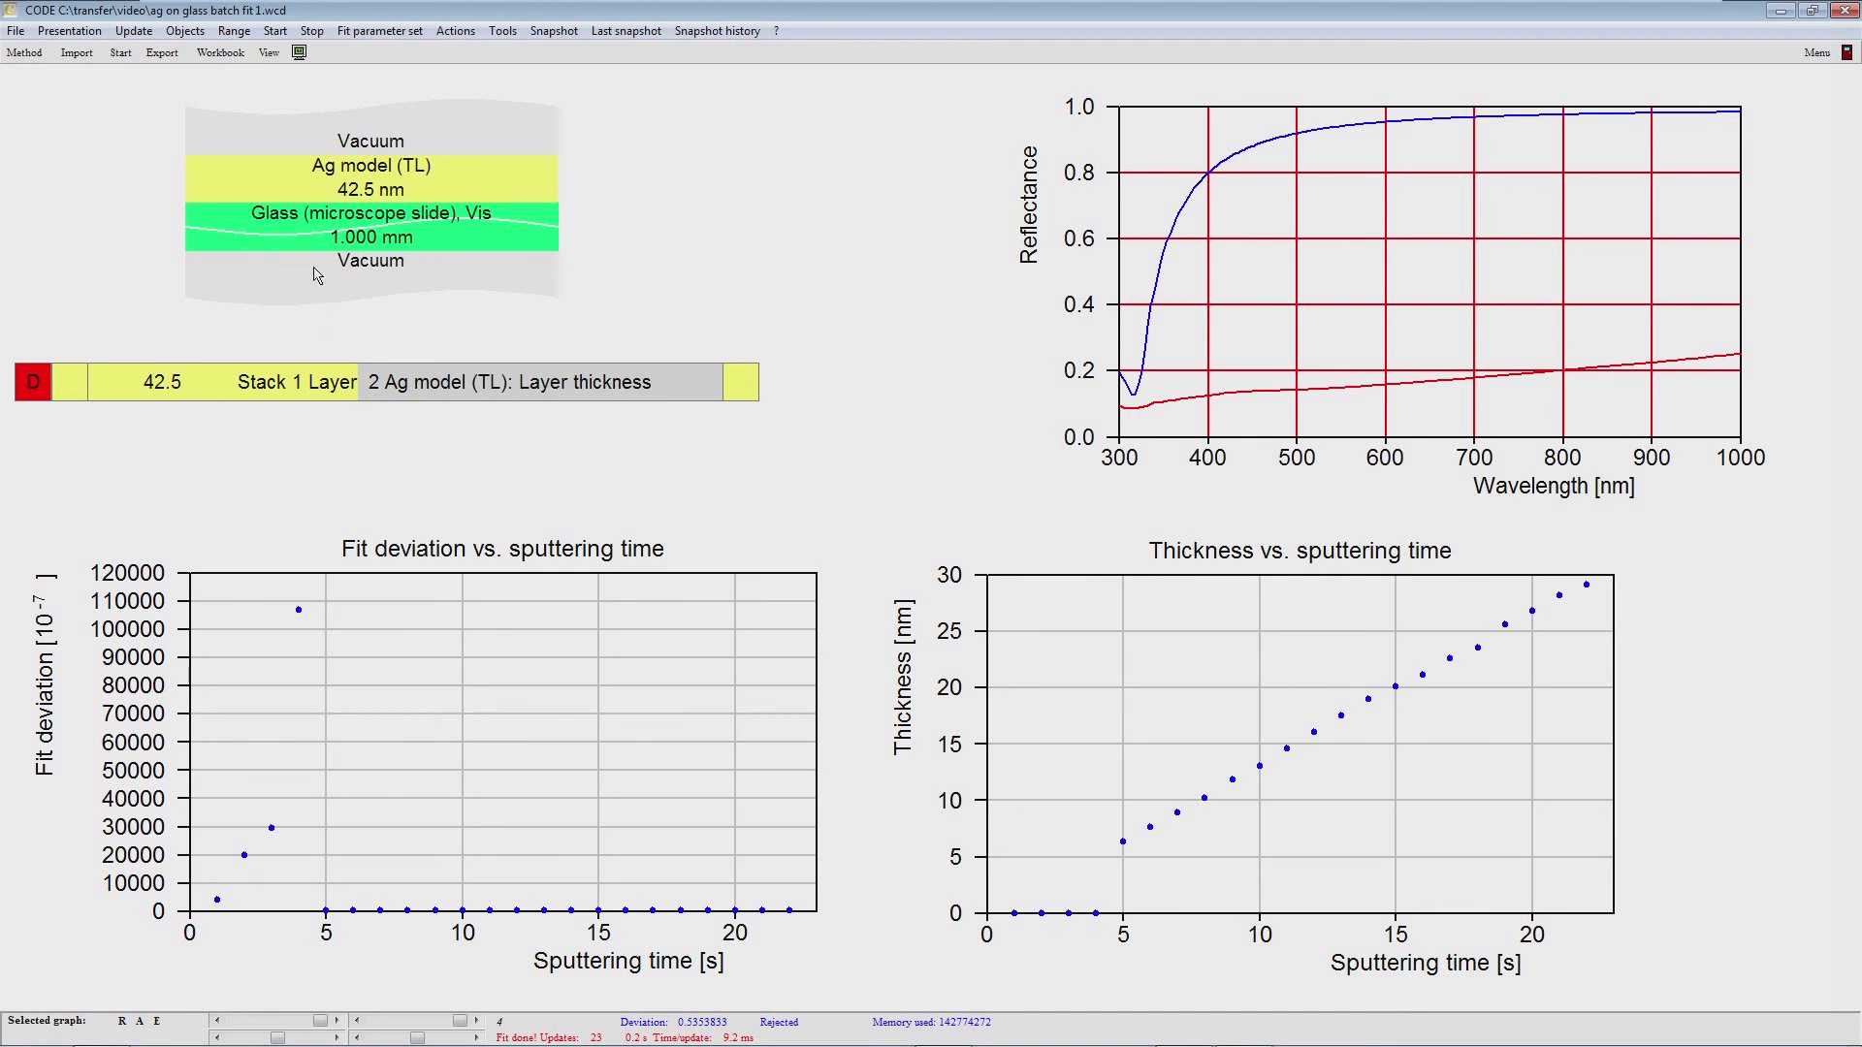
left_click(119, 55)
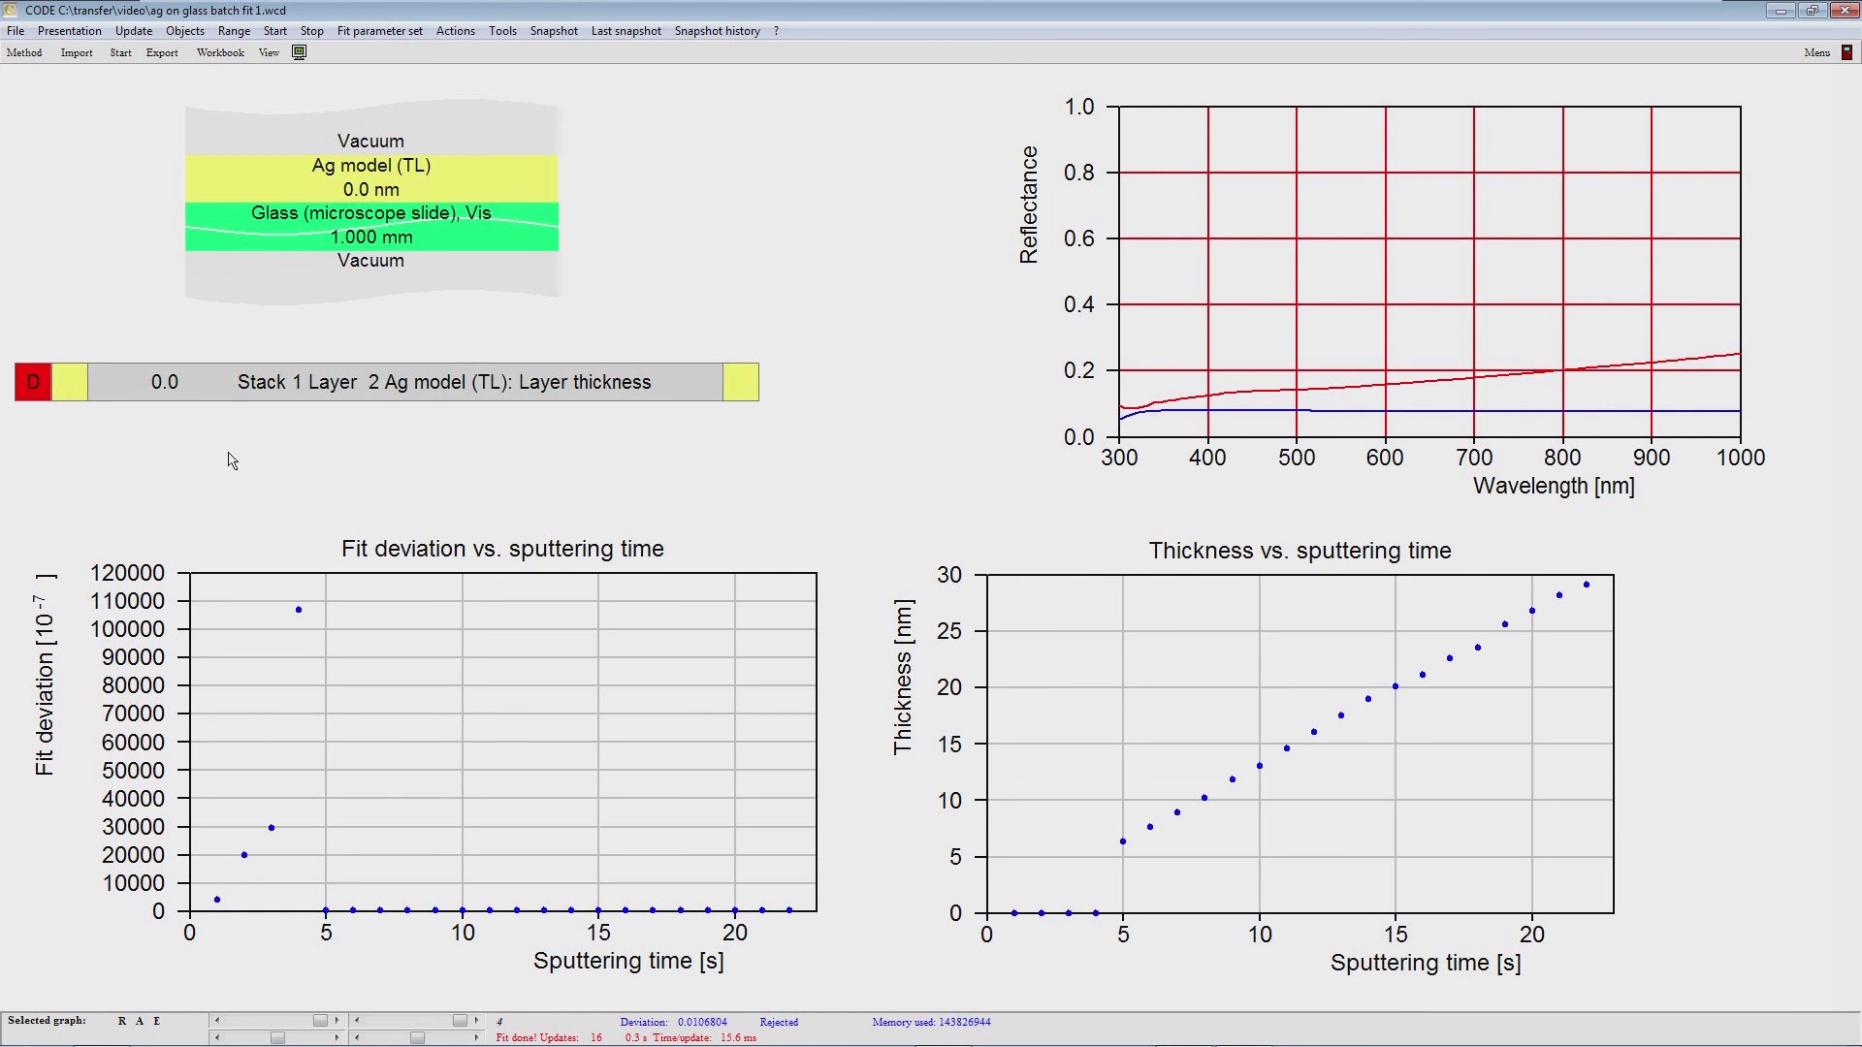
Step: Show the fit parameter list and widen its Name and Variation columns
key("F7")
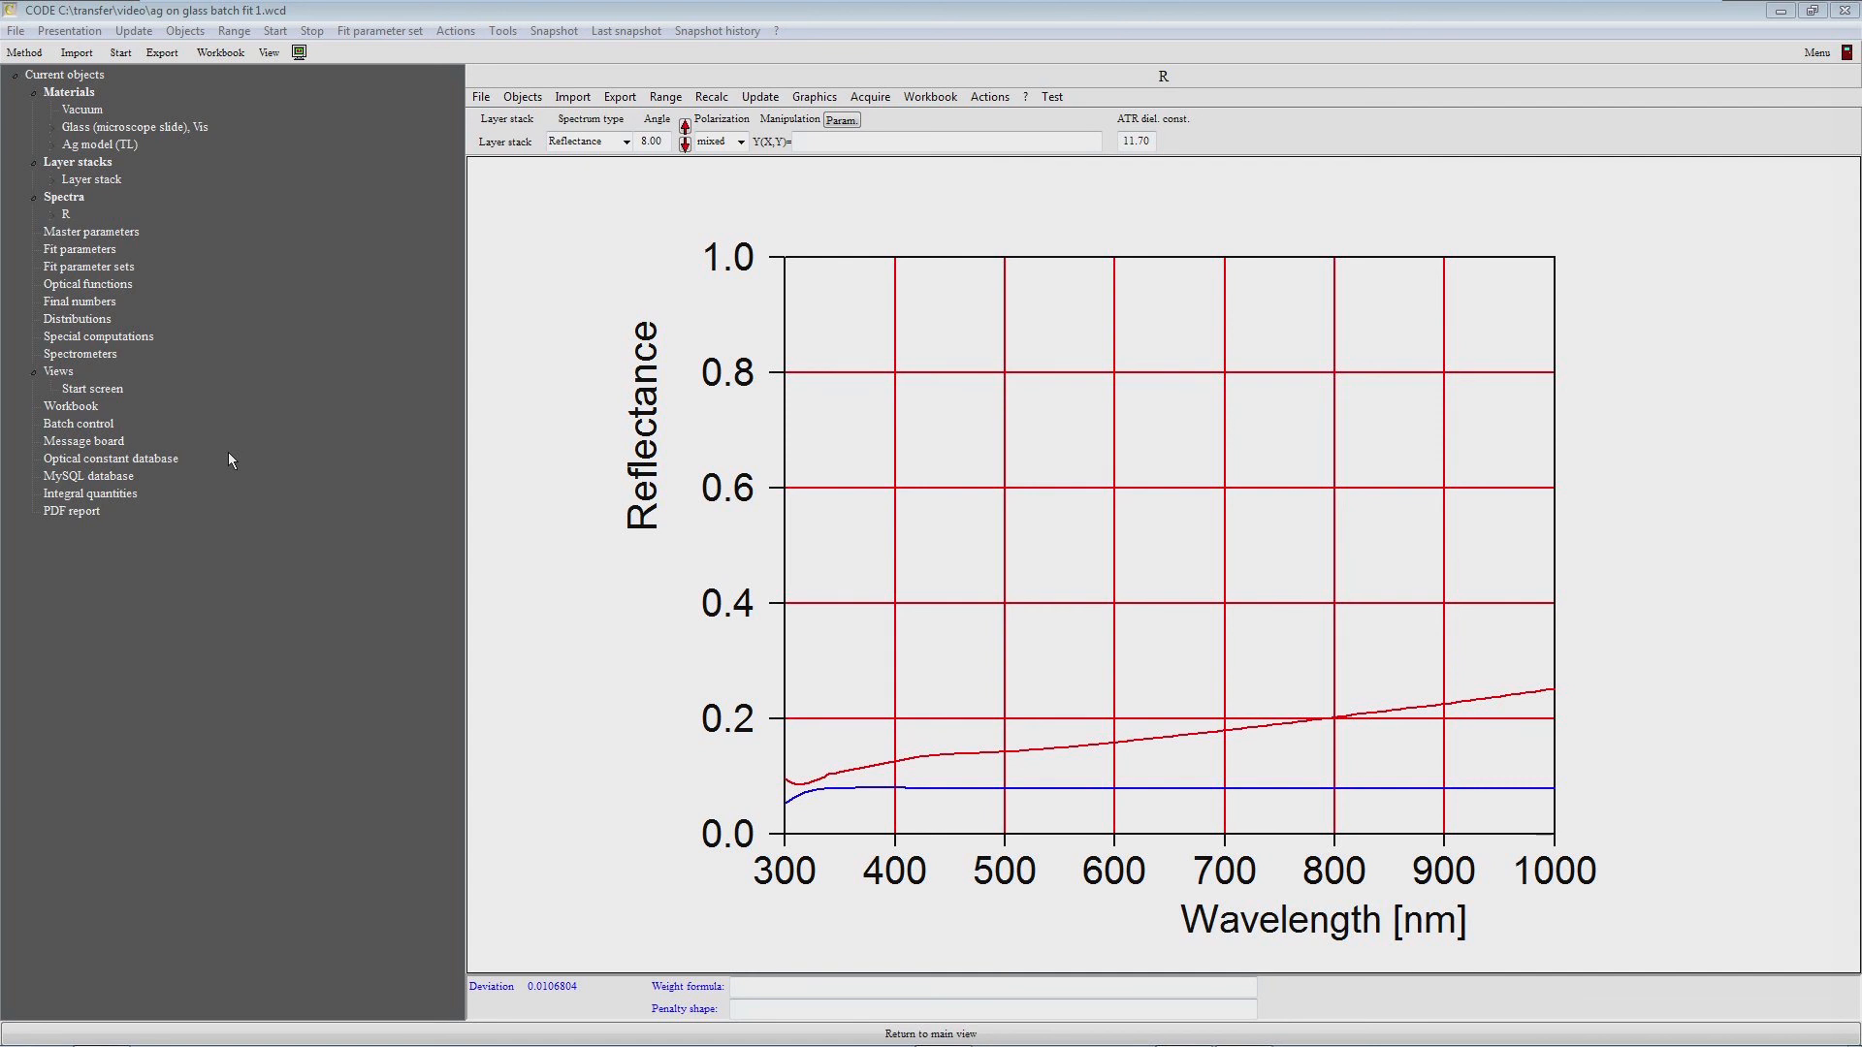
left_click(82, 249)
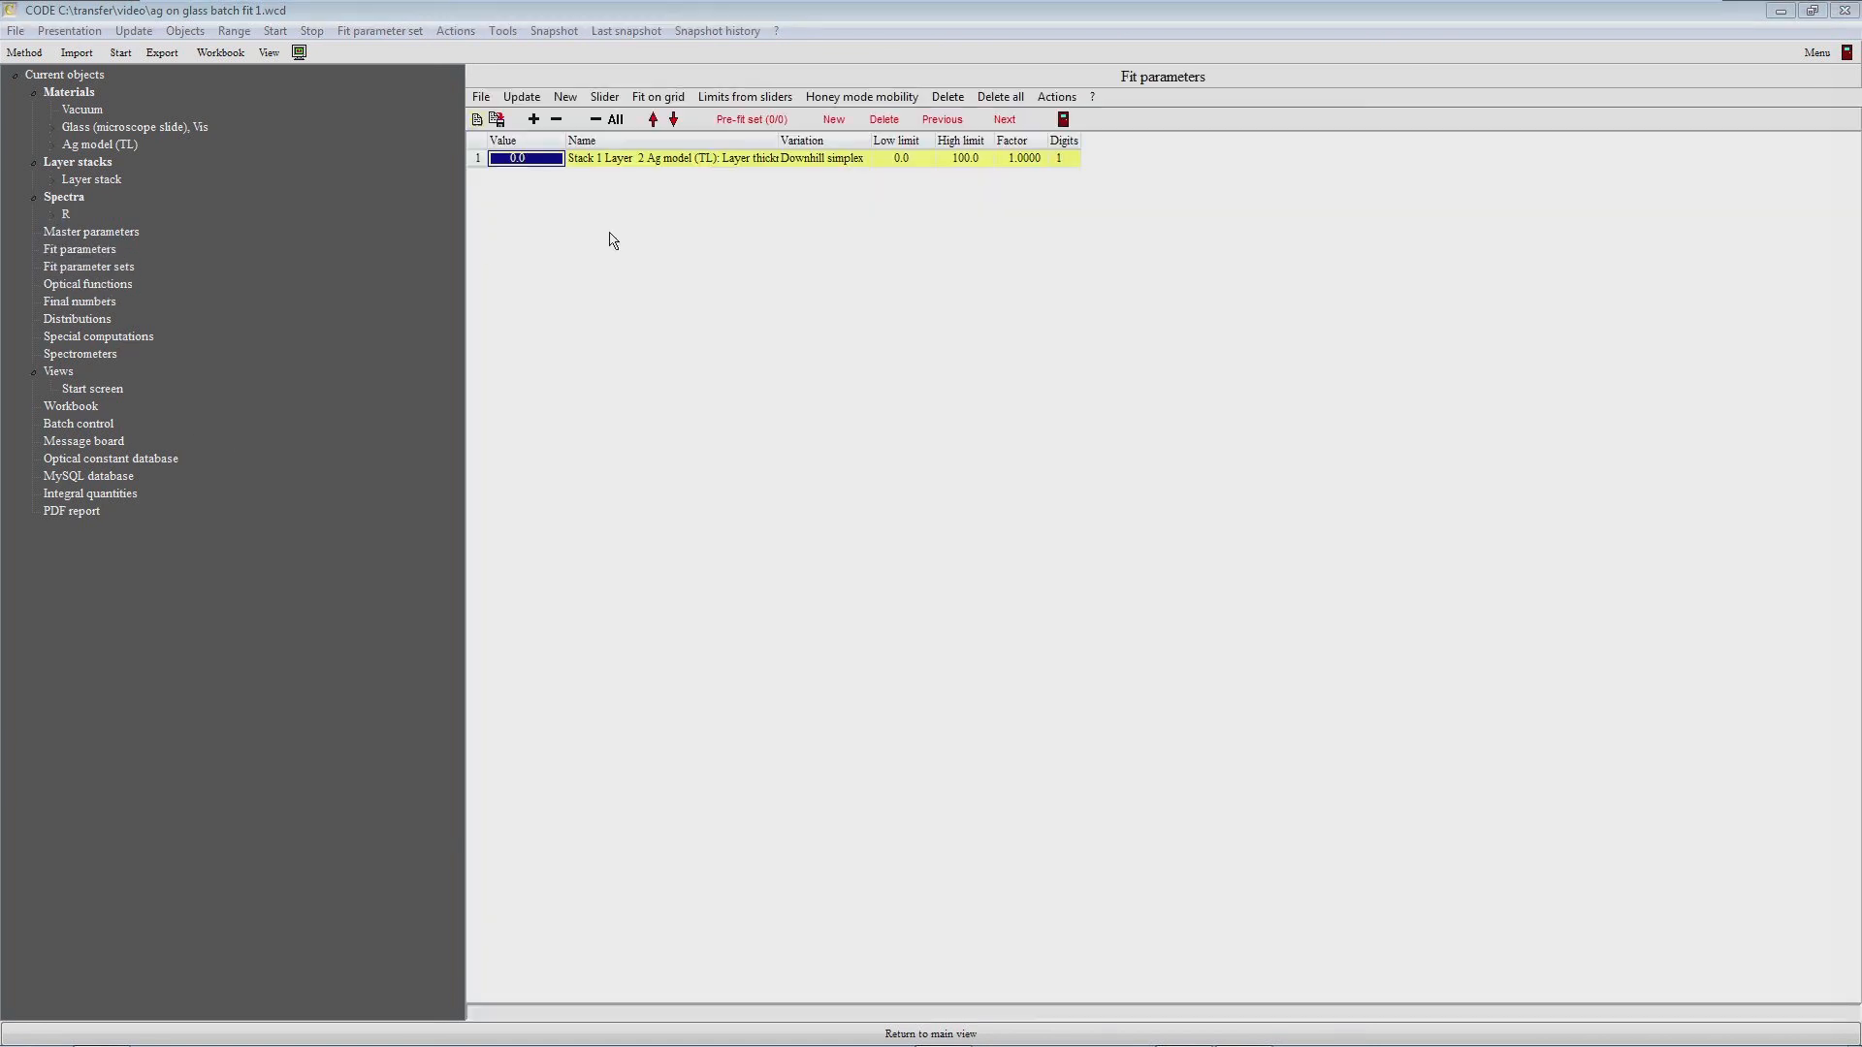
left_click_drag(869, 142, 923, 143)
left_click_drag(780, 142, 838, 142)
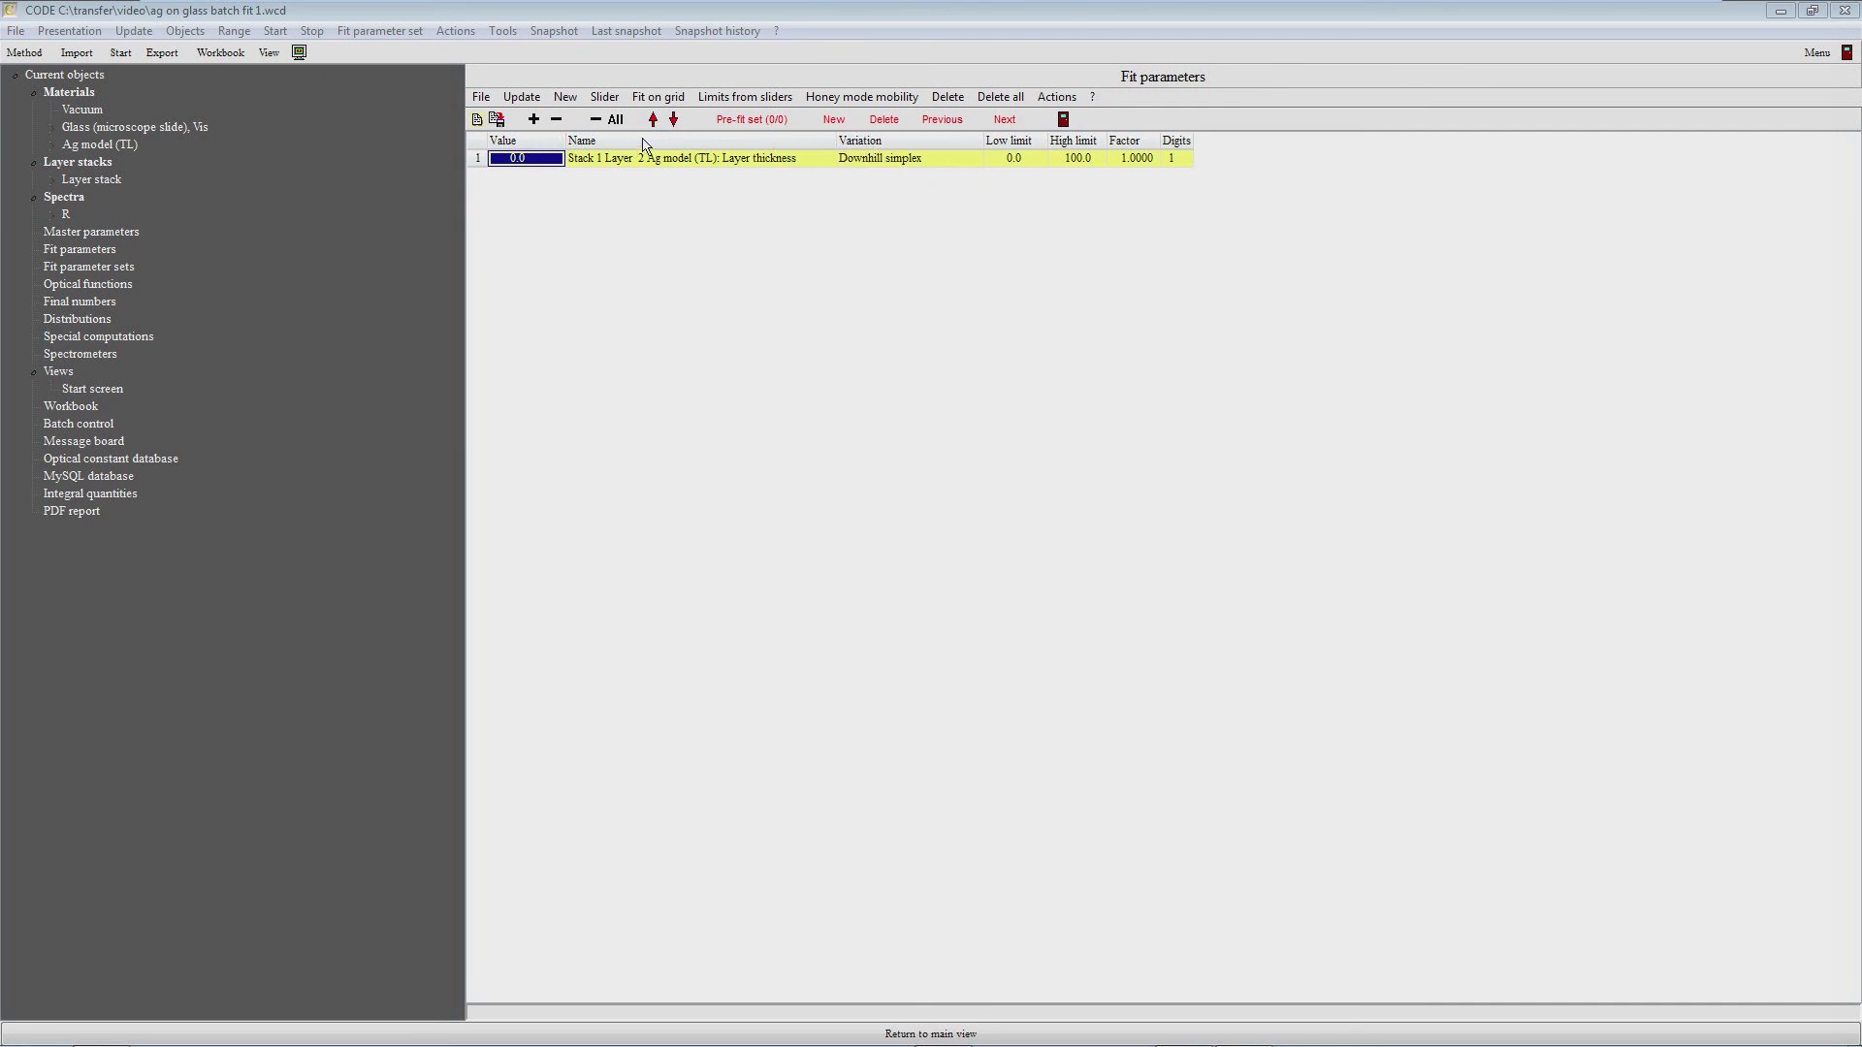
Step: Set the variation of the Ag layer thickness fit parameter to Grid (50 points)
left_click(902, 161)
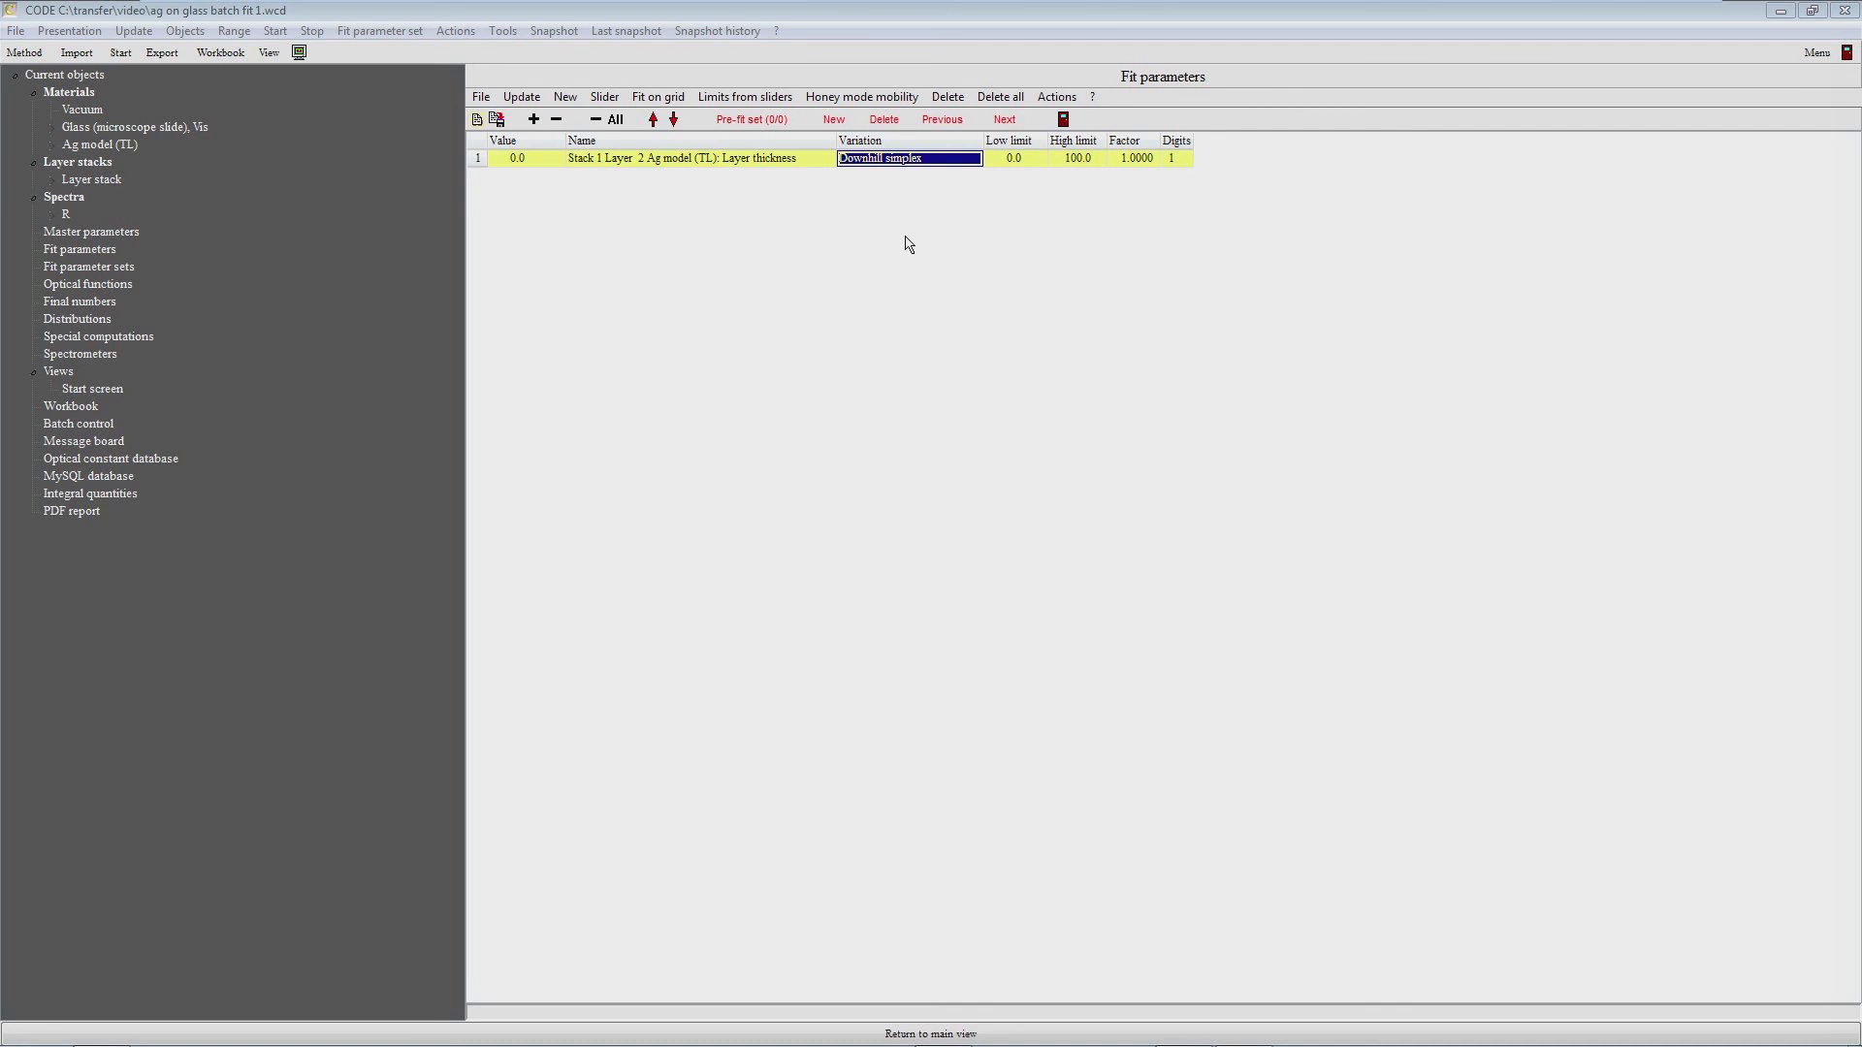
key("Delete")
key("F5")
key("F5")
key("F5")
key("F5")
key("F5")
key("F5")
key("F5")
key("F5")
key("F5")
key("F5")
key("F5")
key("F5")
key("F5")
key("F5")
key("F5")
key("F5")
key("F5")
key("F5")
key("F5")
key("F5")
key("F5")
key("F5")
key("F5")
key("F5")
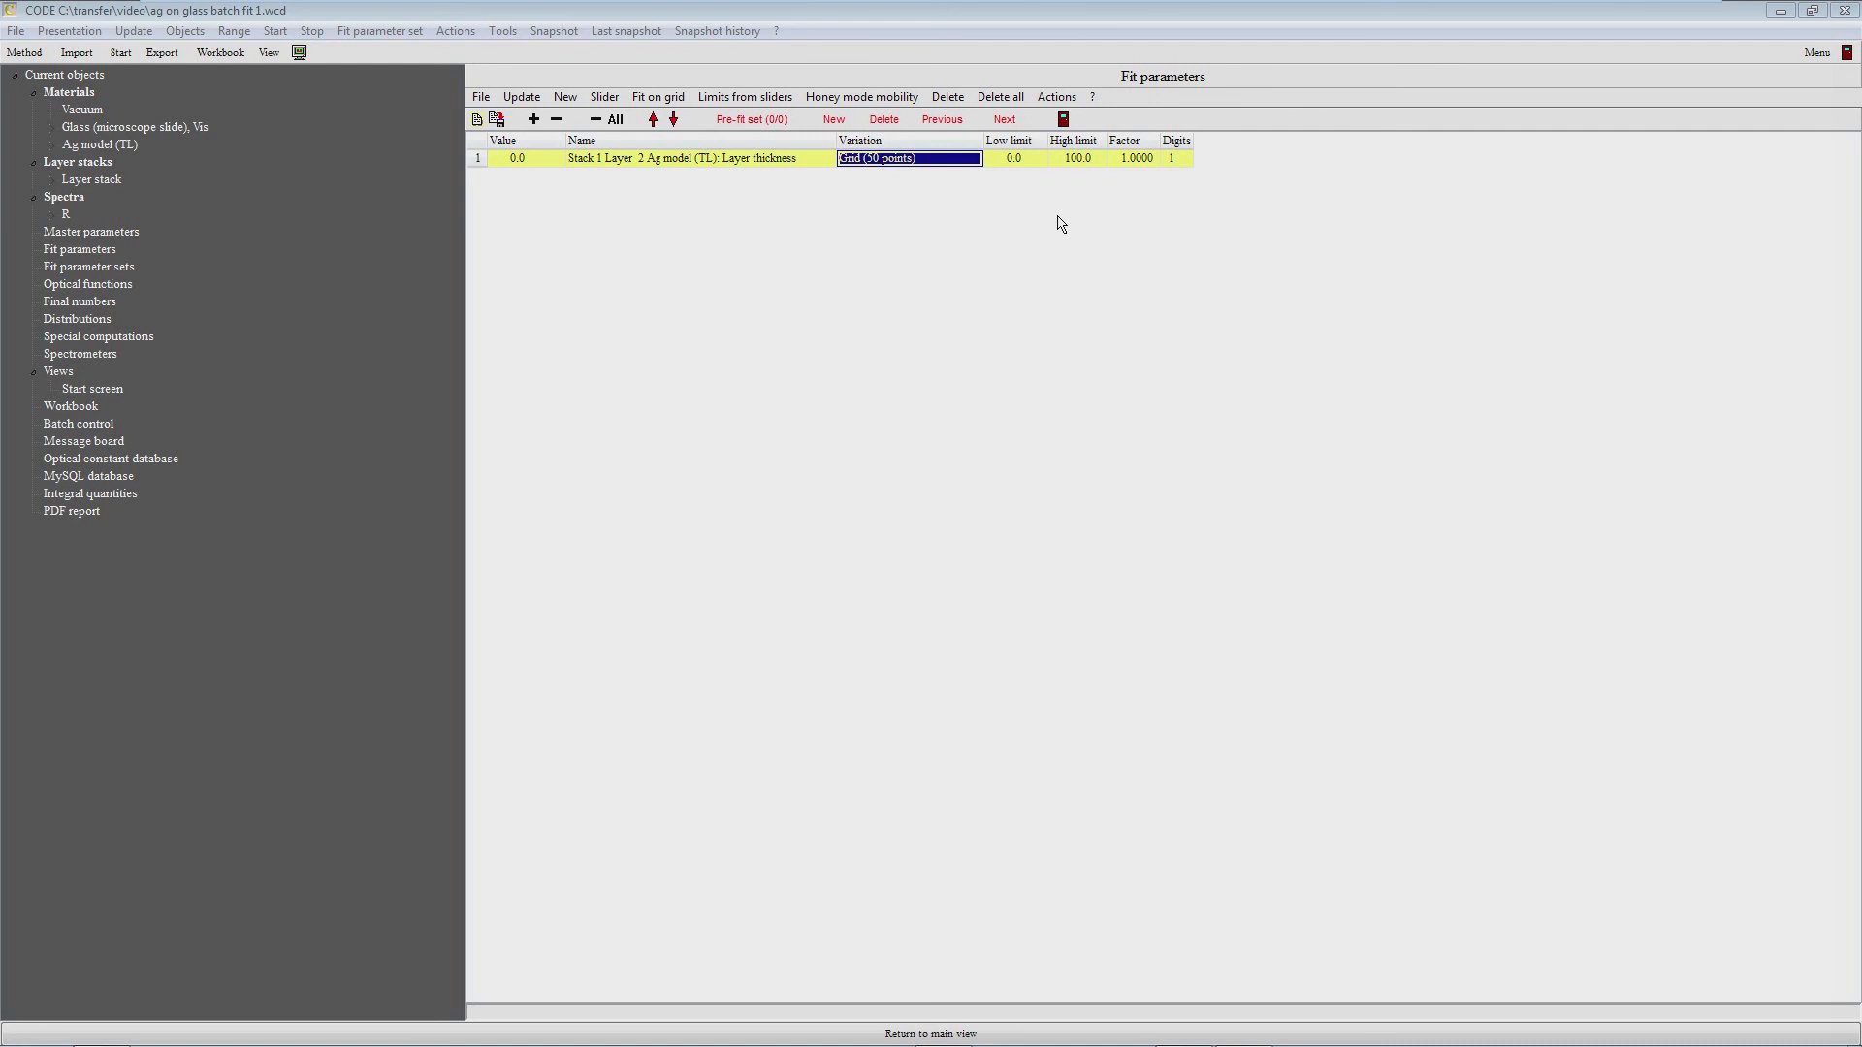
Step: Return to the main view, set the Ag layer thickness to about 4.3 nm and run the fit for the current spectrum
left_click(349, 1030)
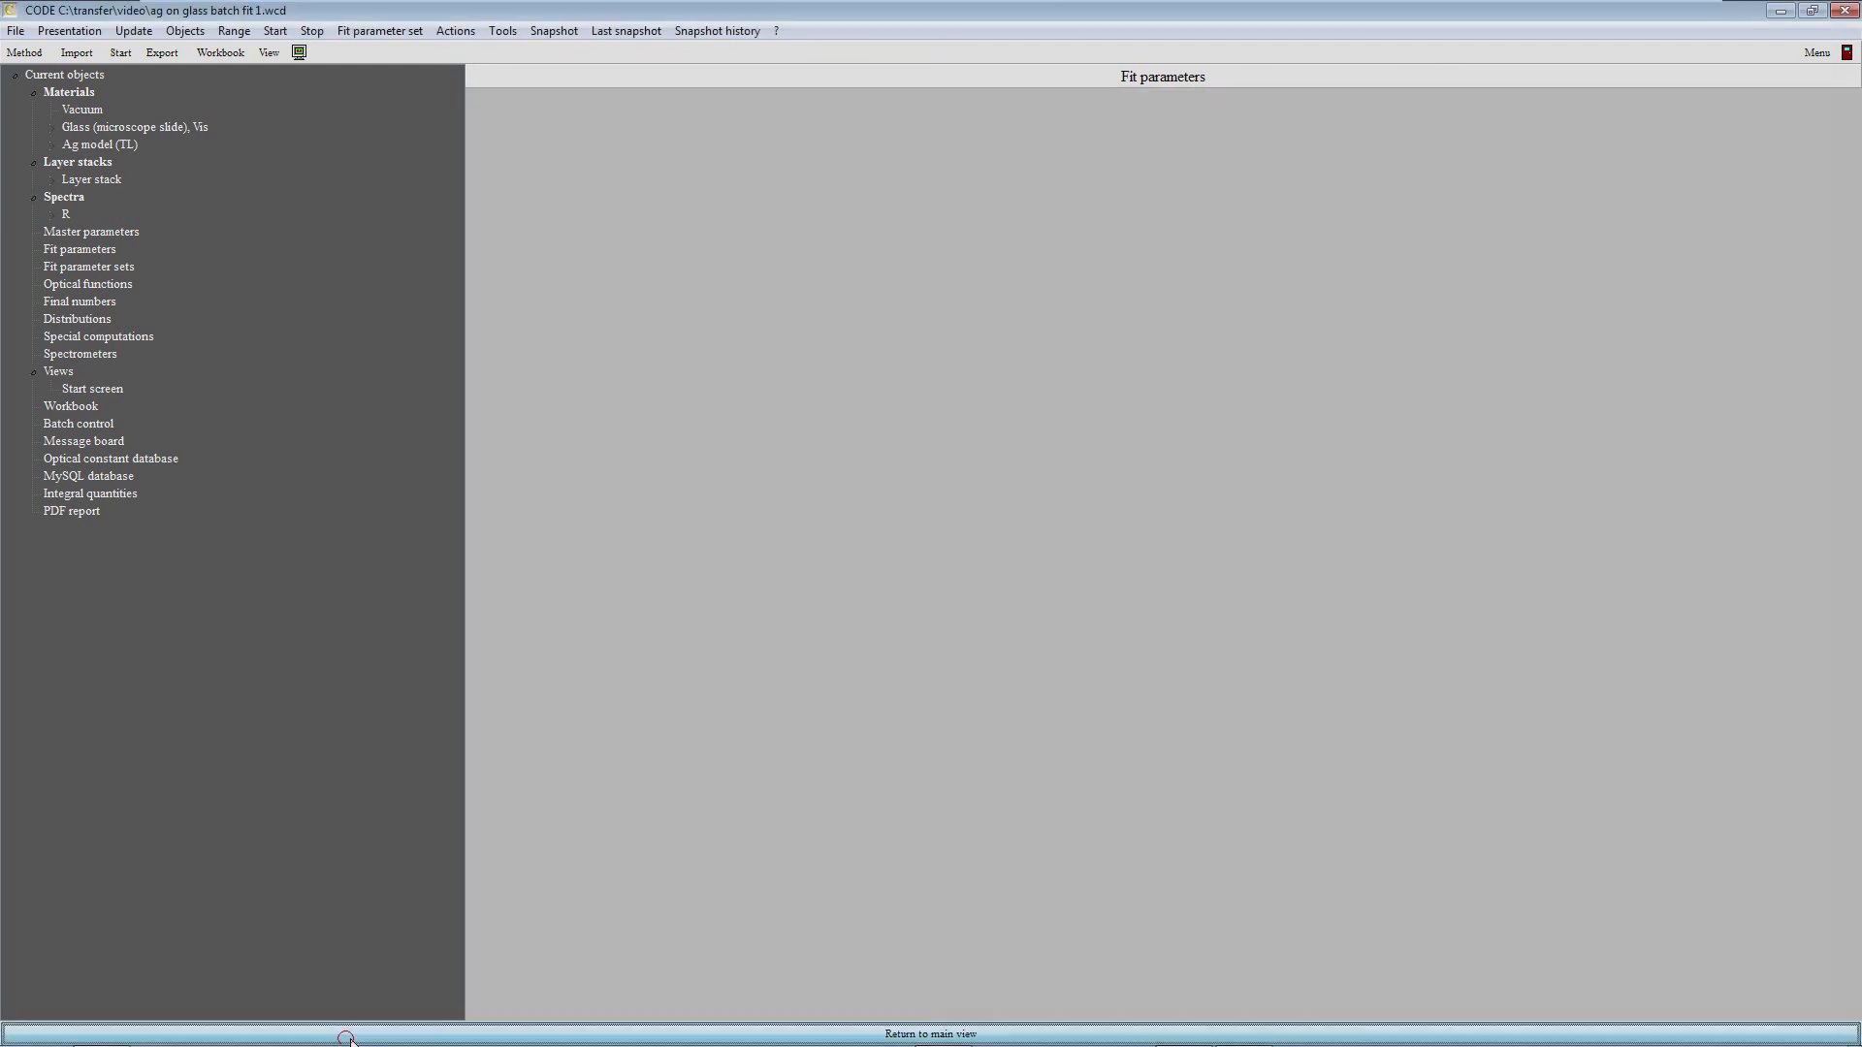
mouse_move(86, 381)
left_mouse_down()
mouse_move(242, 403)
mouse_move(116, 400)
left_mouse_up()
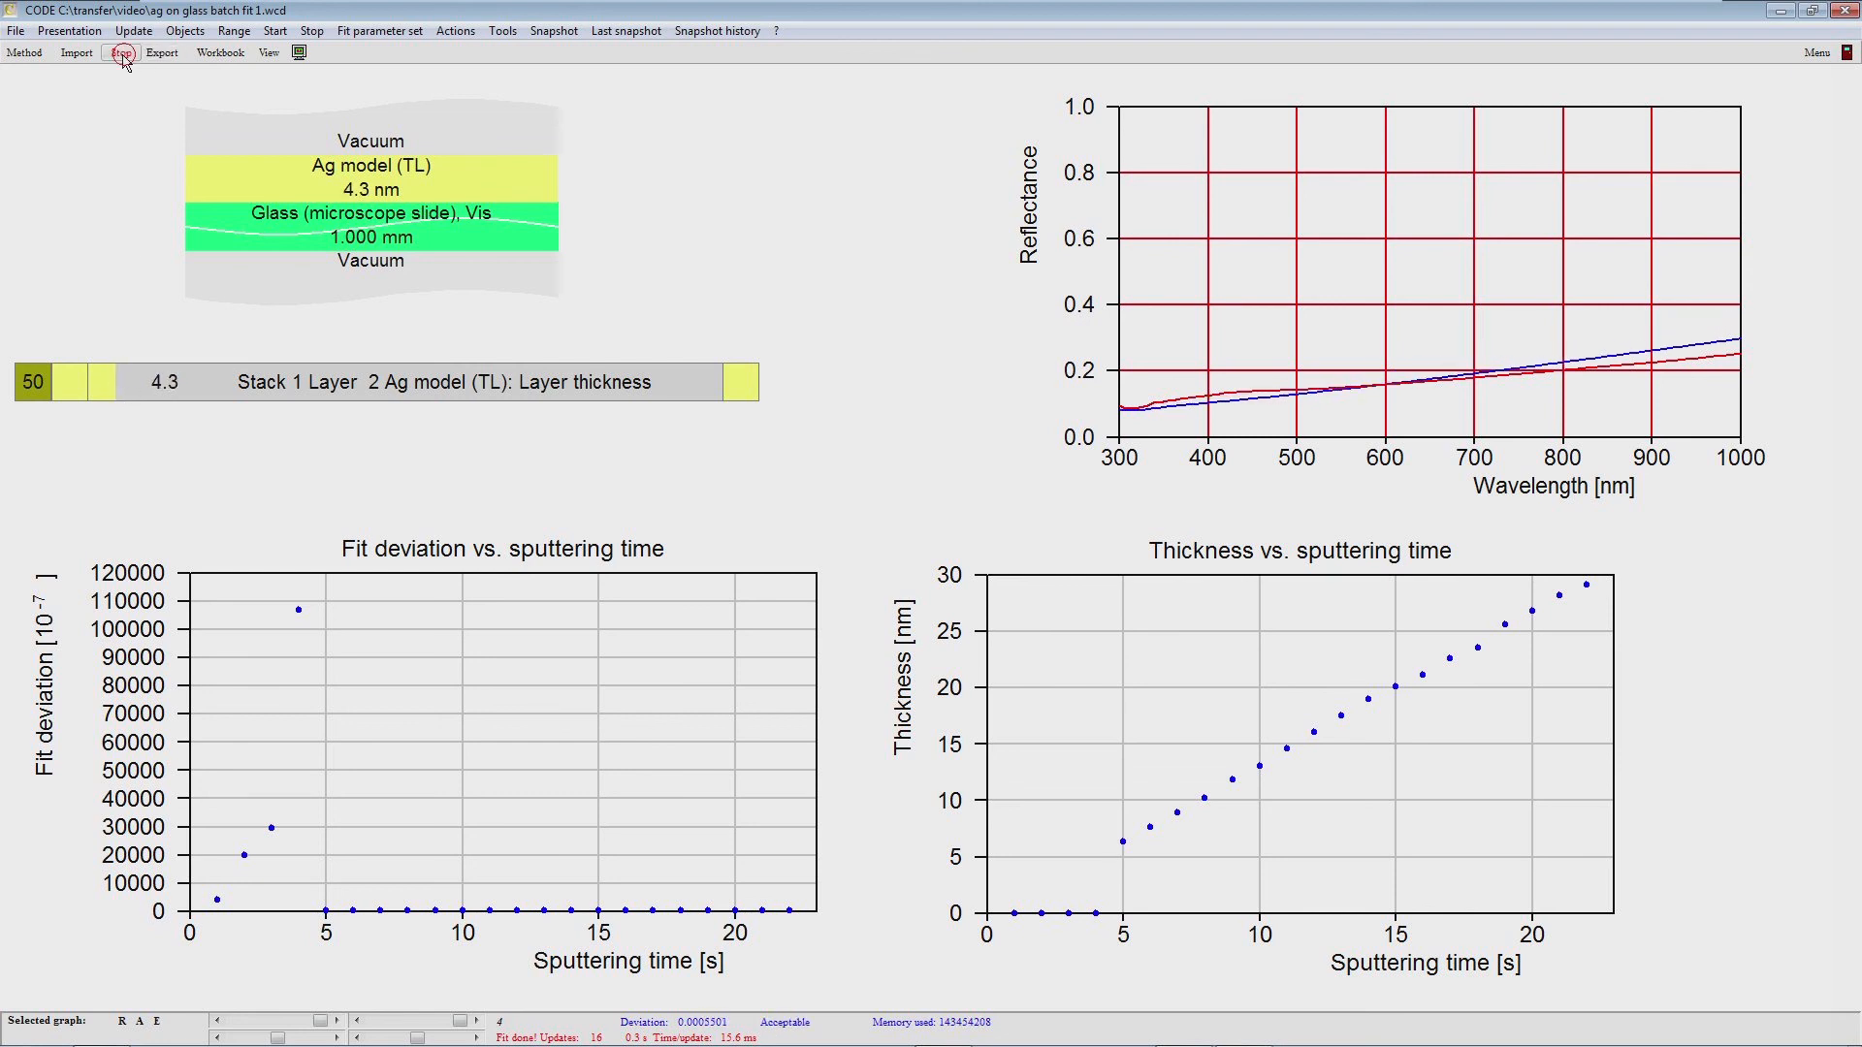
left_click(121, 54)
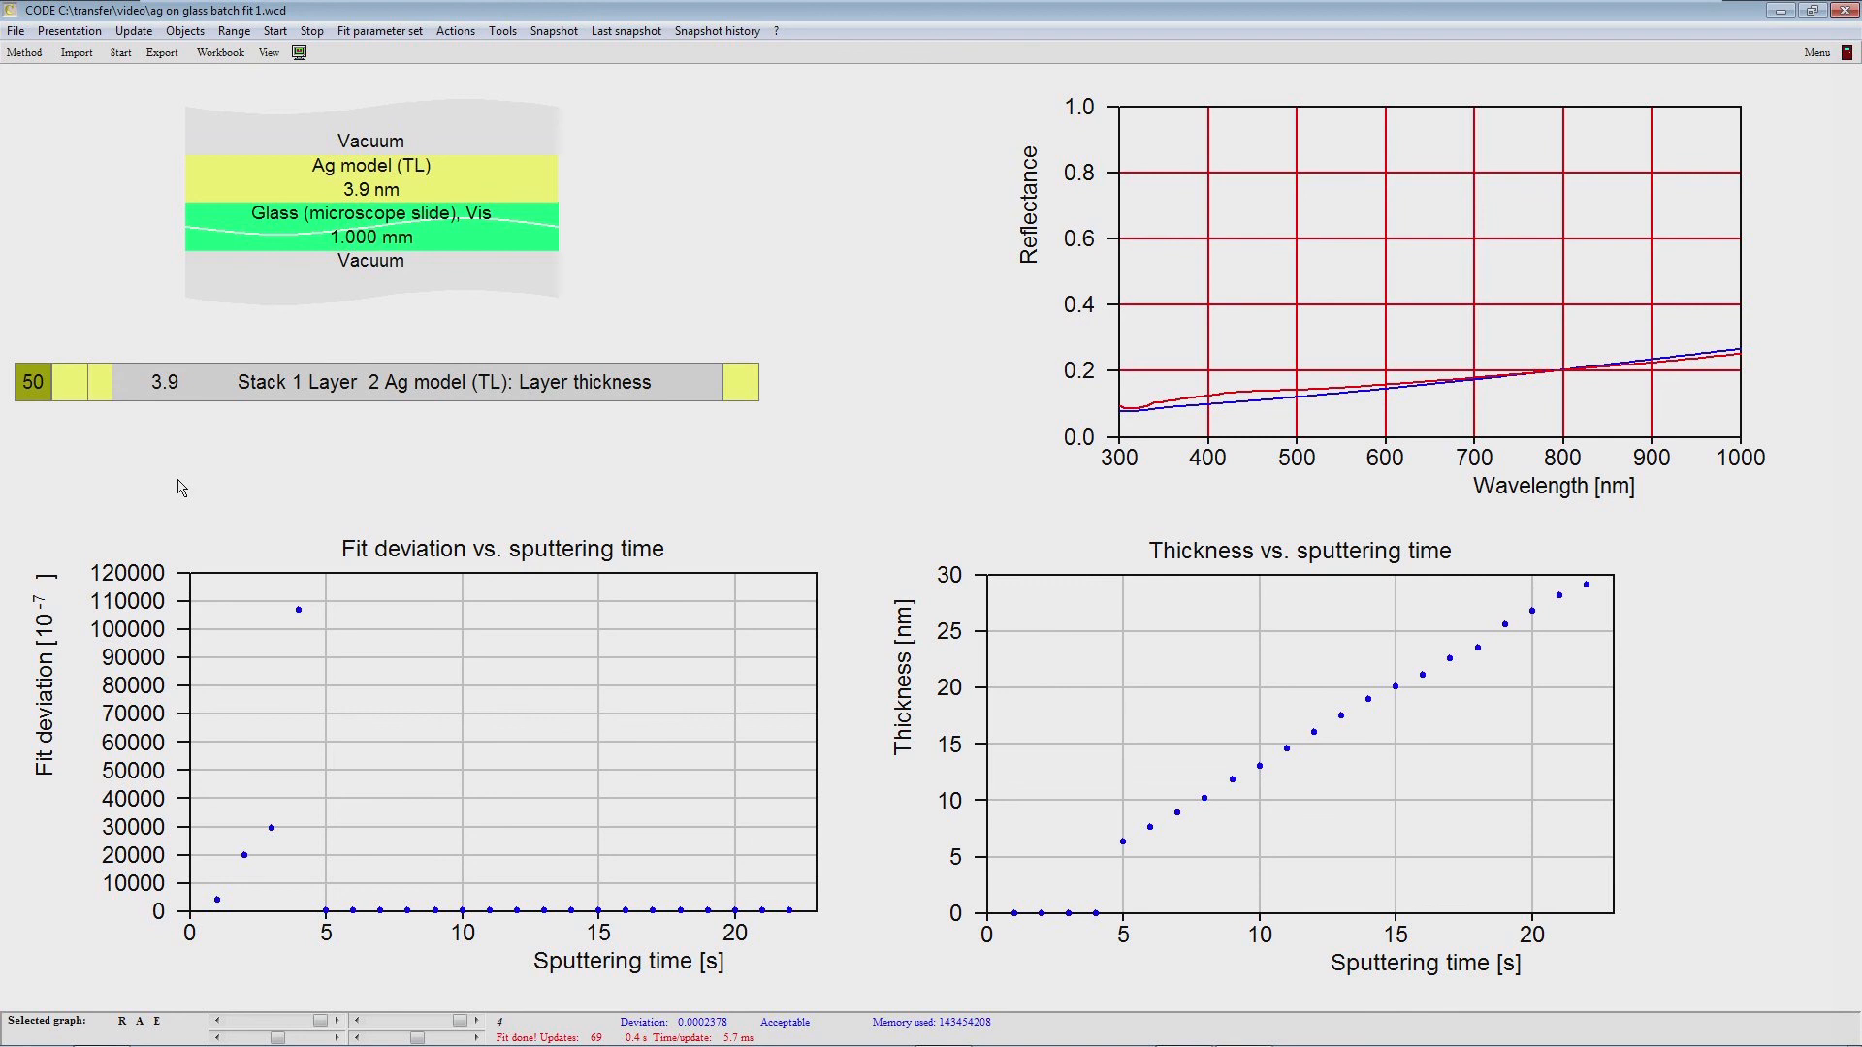
Step: Show batch control and run the batch fit for all samples
key("F7")
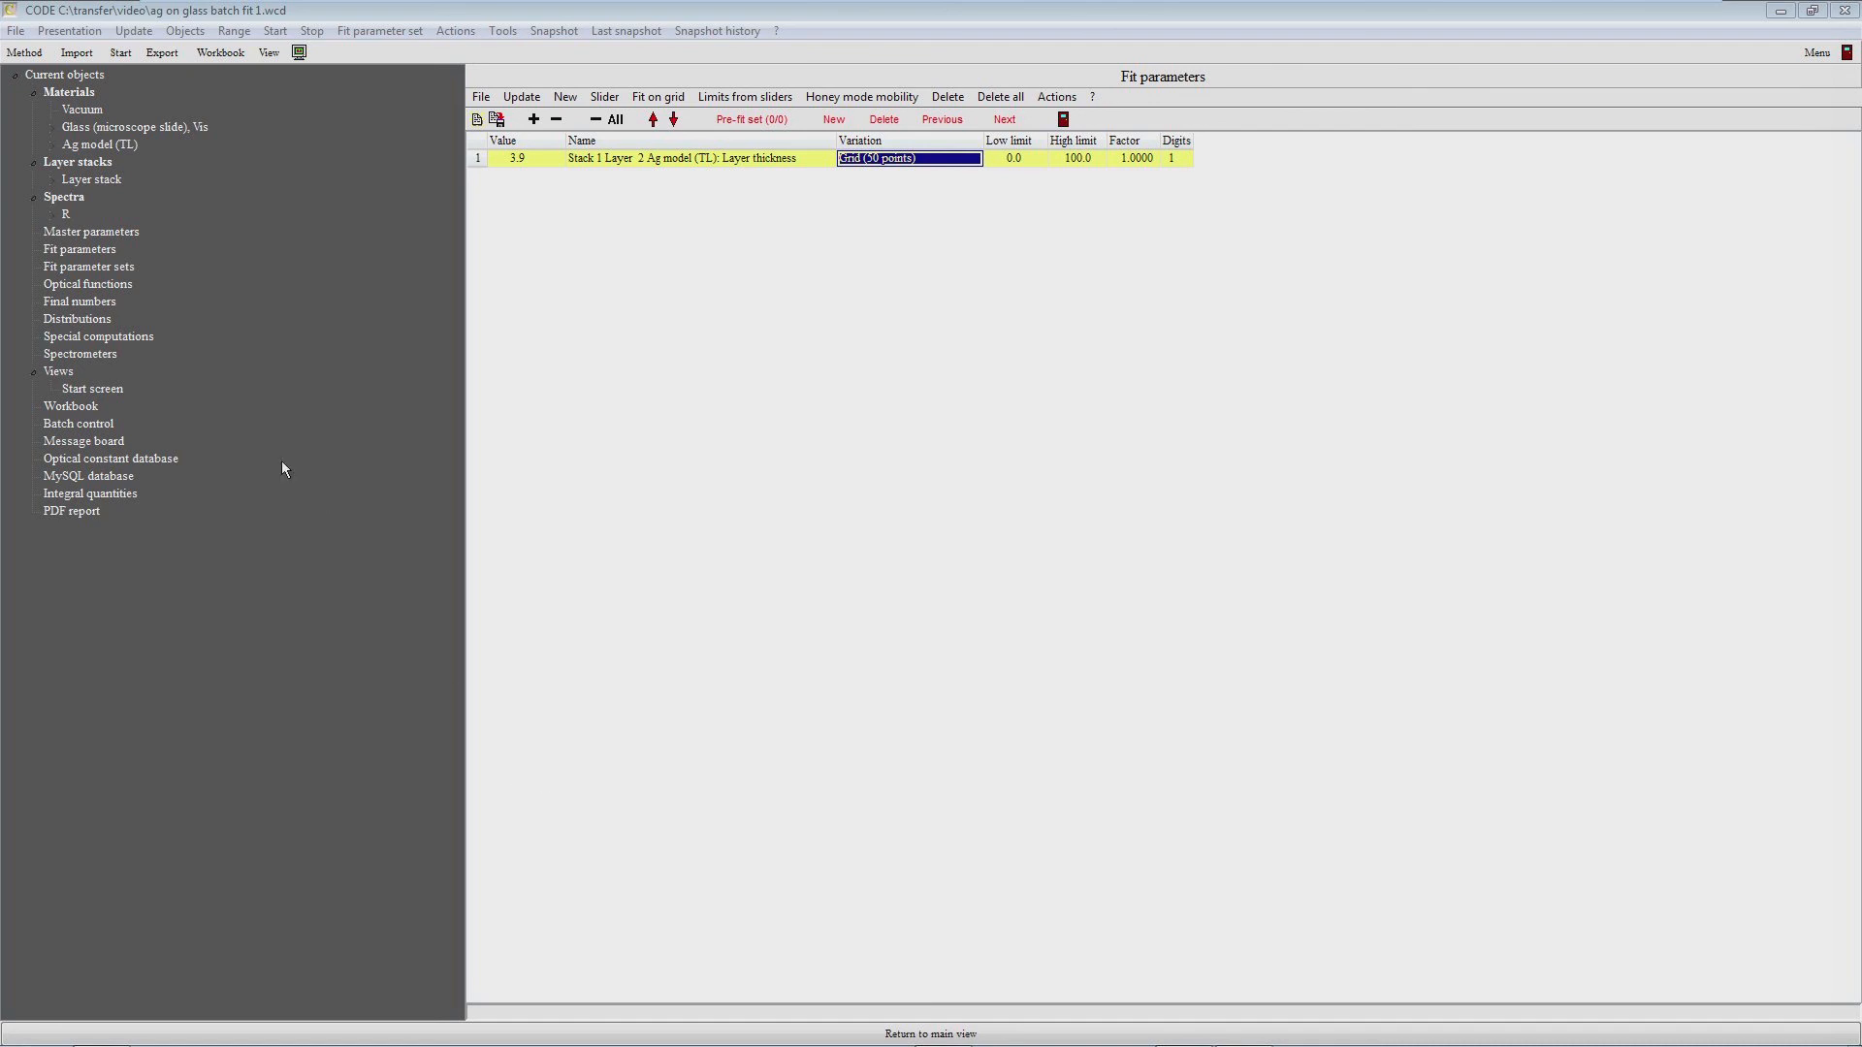
left_click(82, 424)
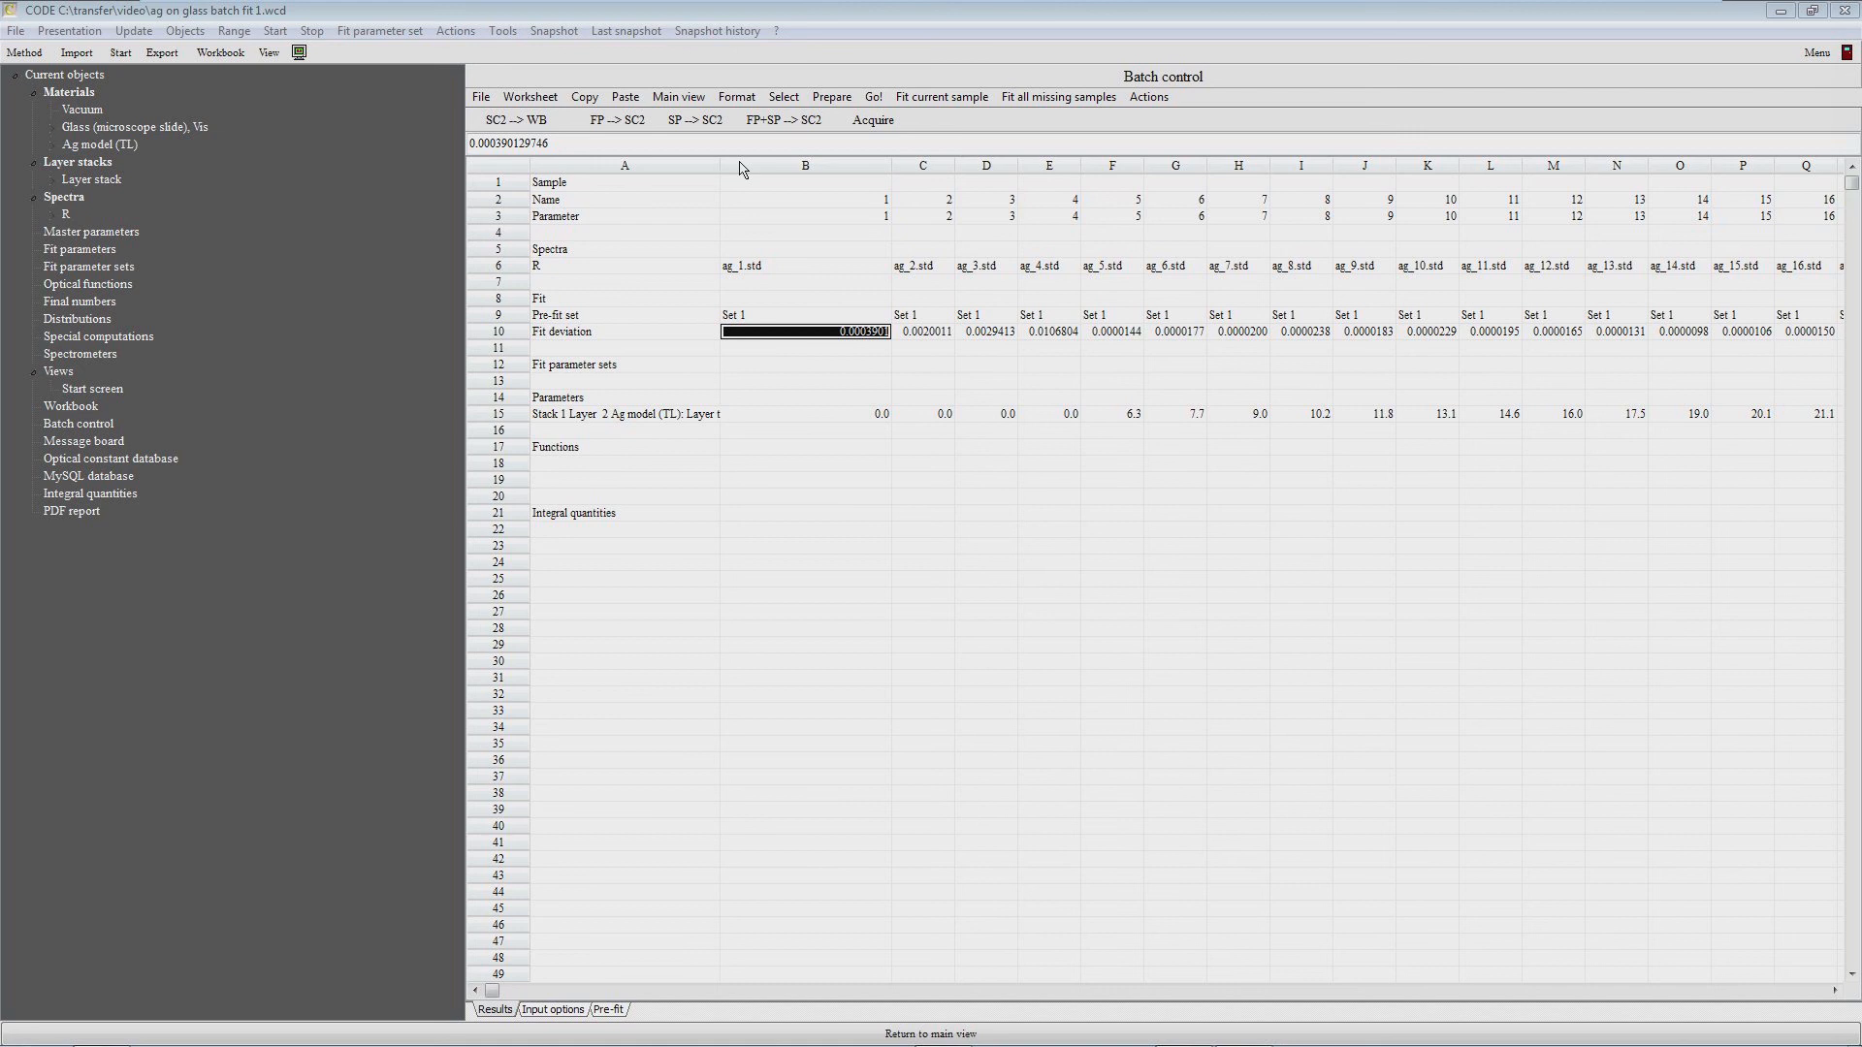
left_click(875, 98)
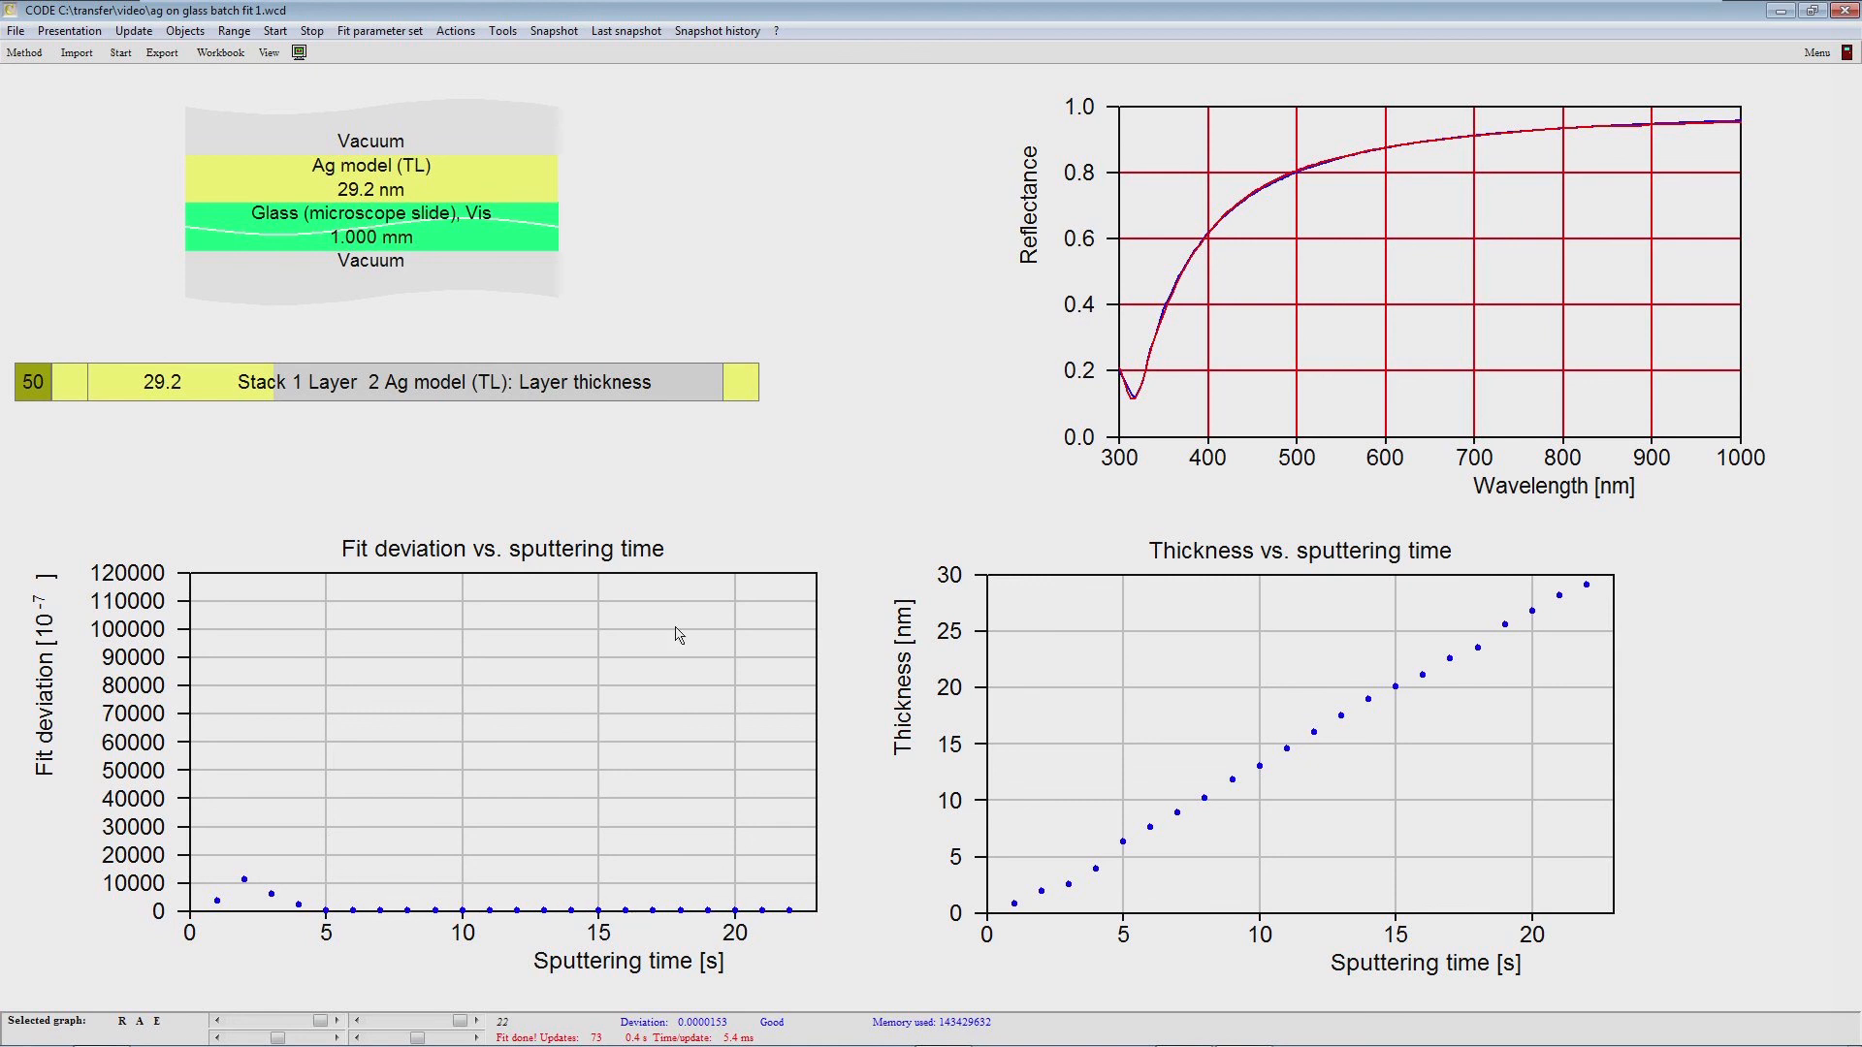
Step: Start looping through the batch results, move the sample prompt clear of the graphs, and examine the spectra of samples 1 to 5
key("F7")
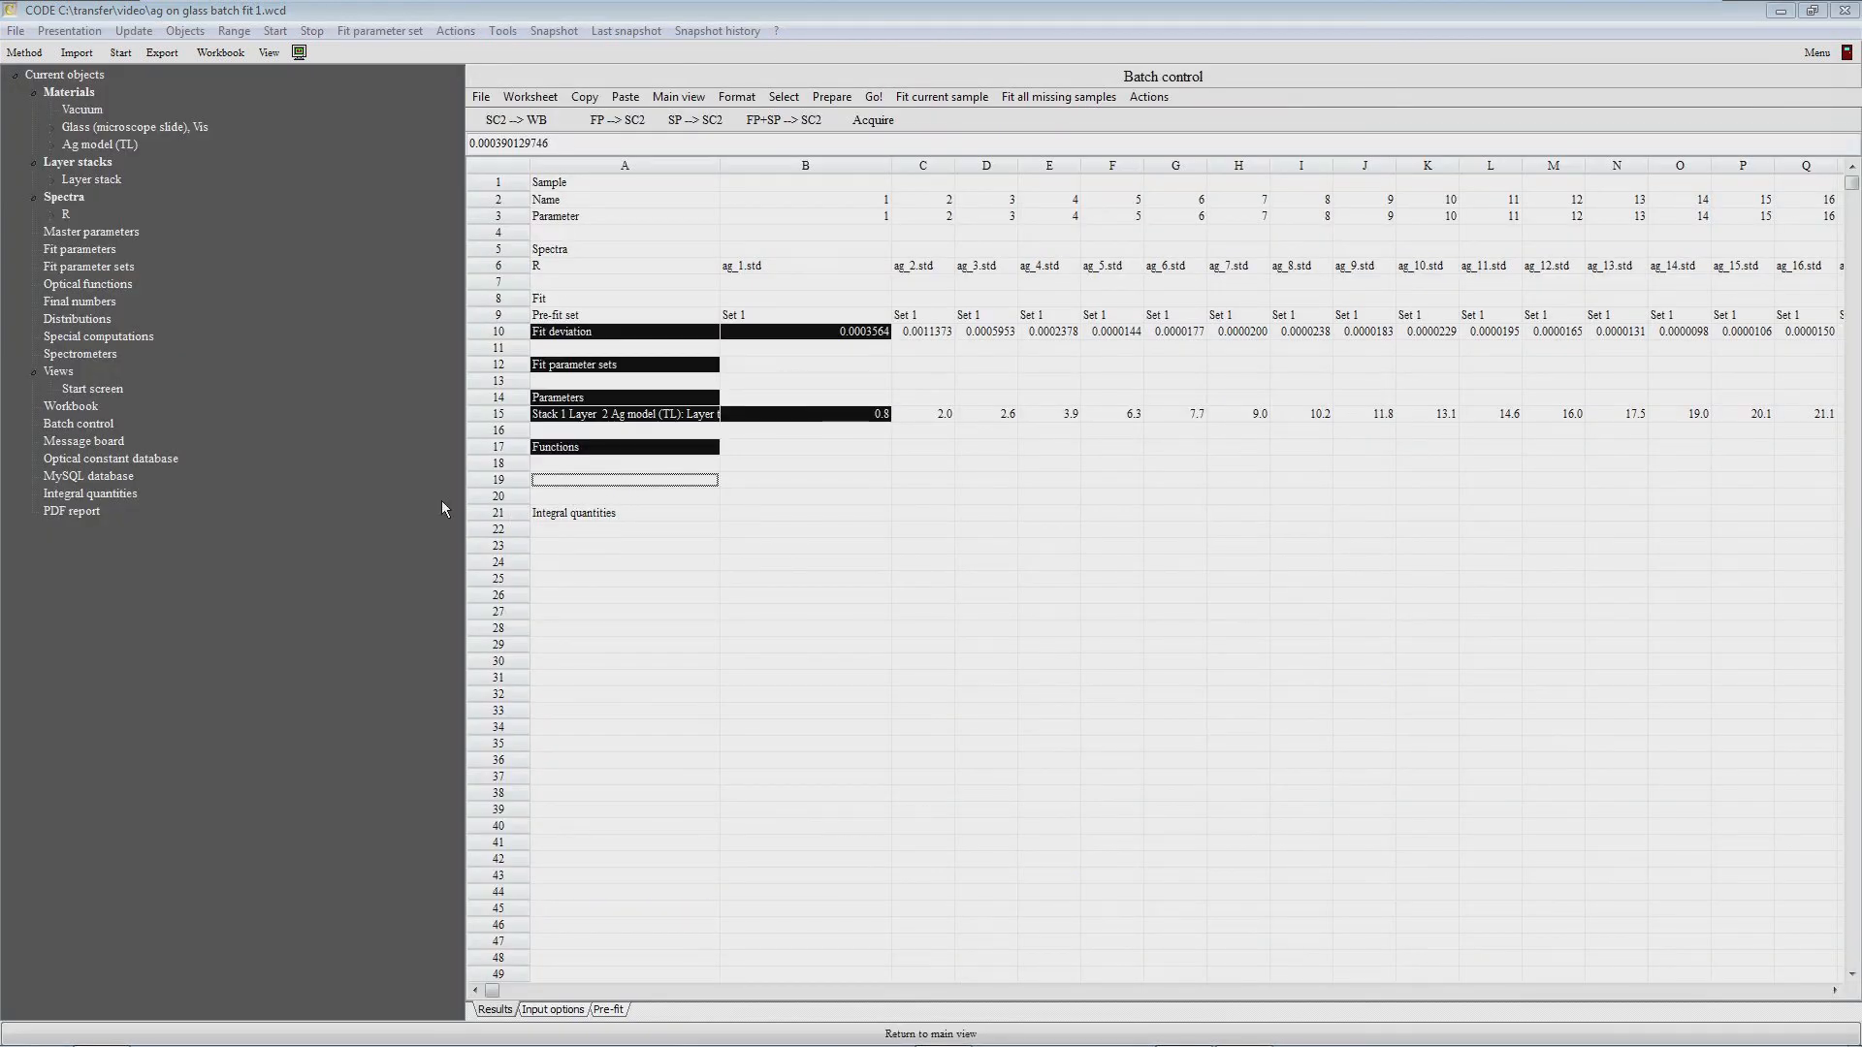
left_click(917, 381)
left_click(1161, 100)
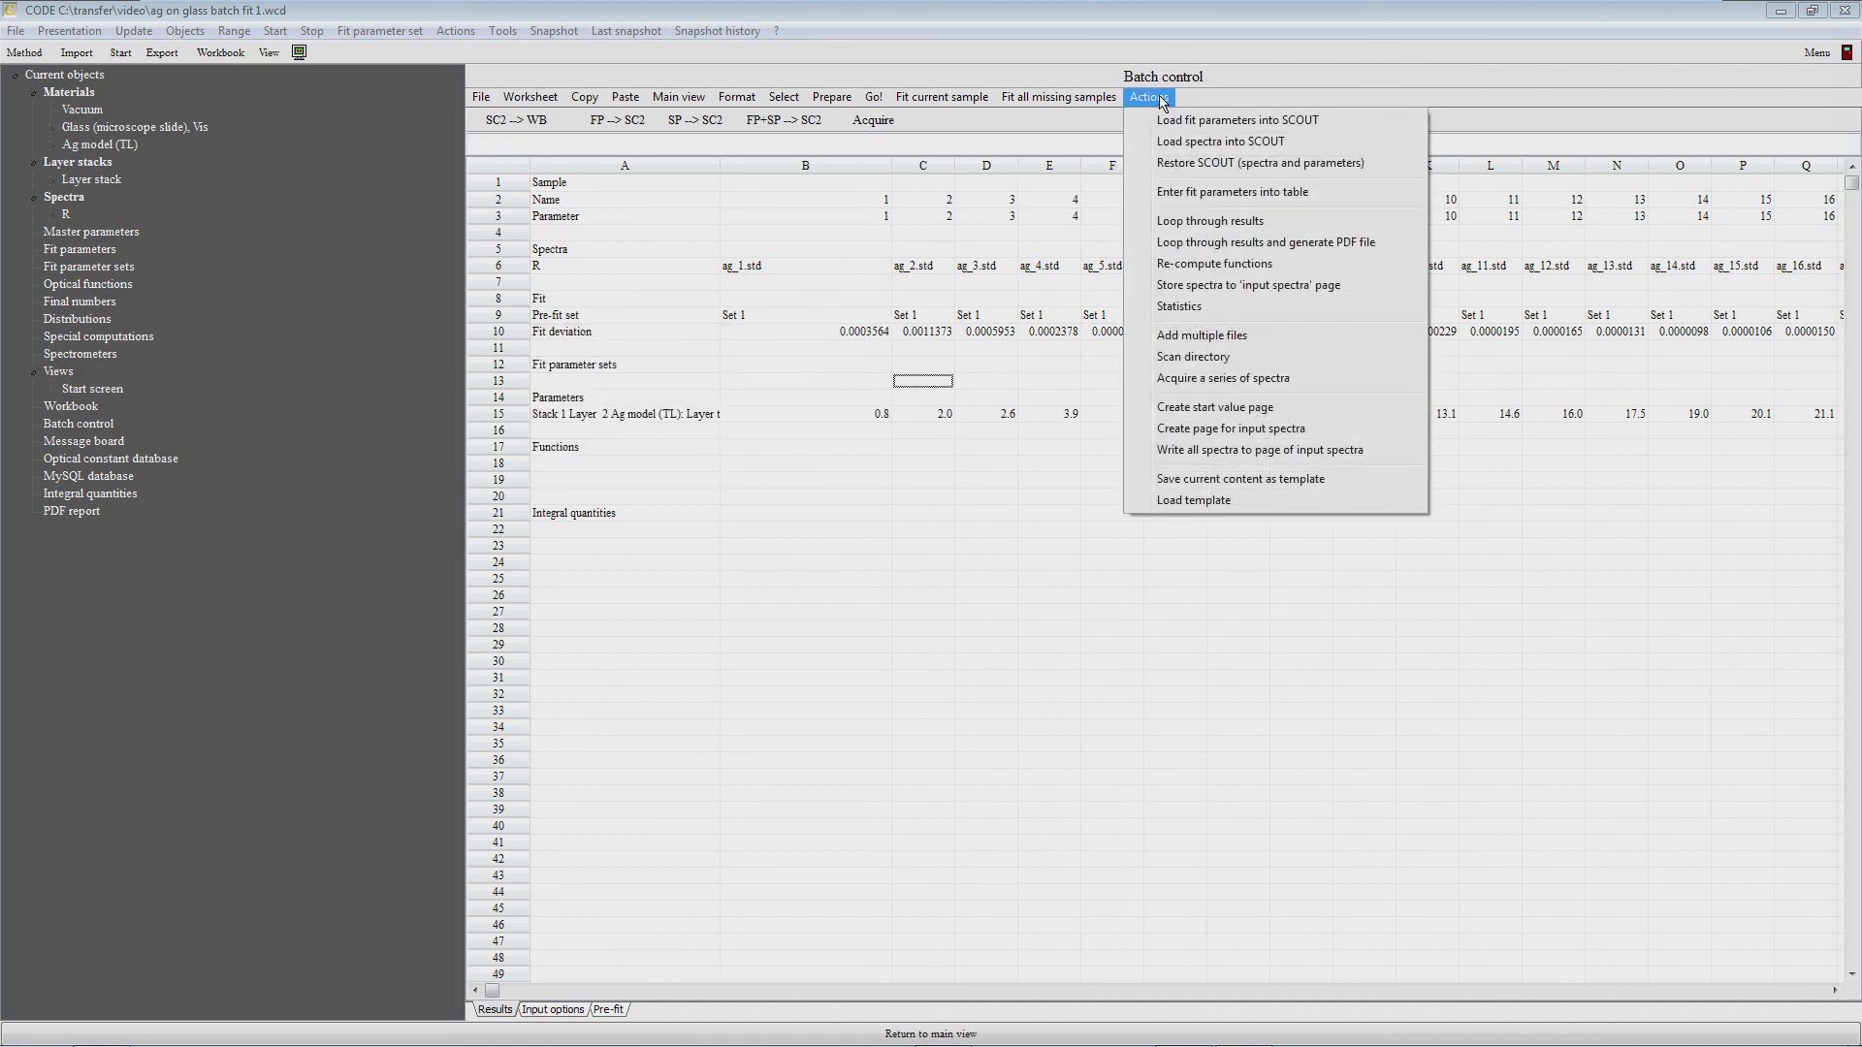
left_click(1197, 222)
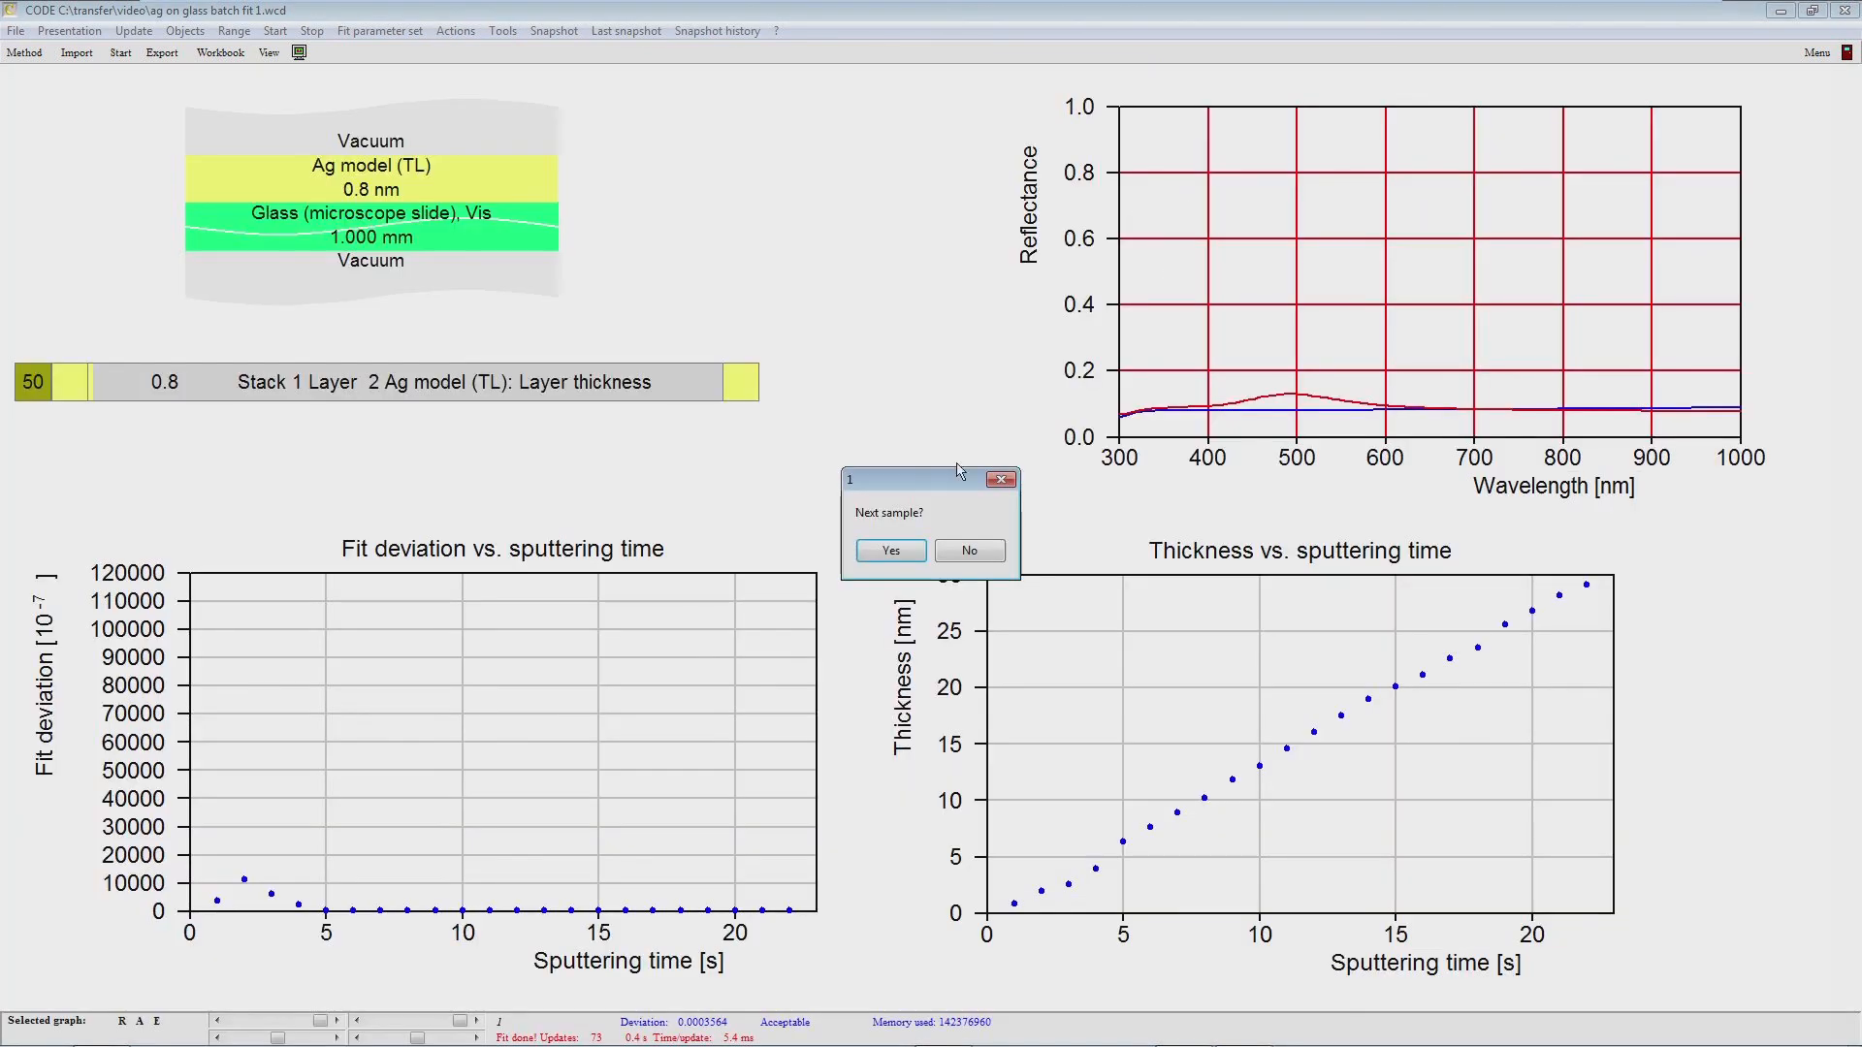
left_click_drag(899, 485, 843, 242)
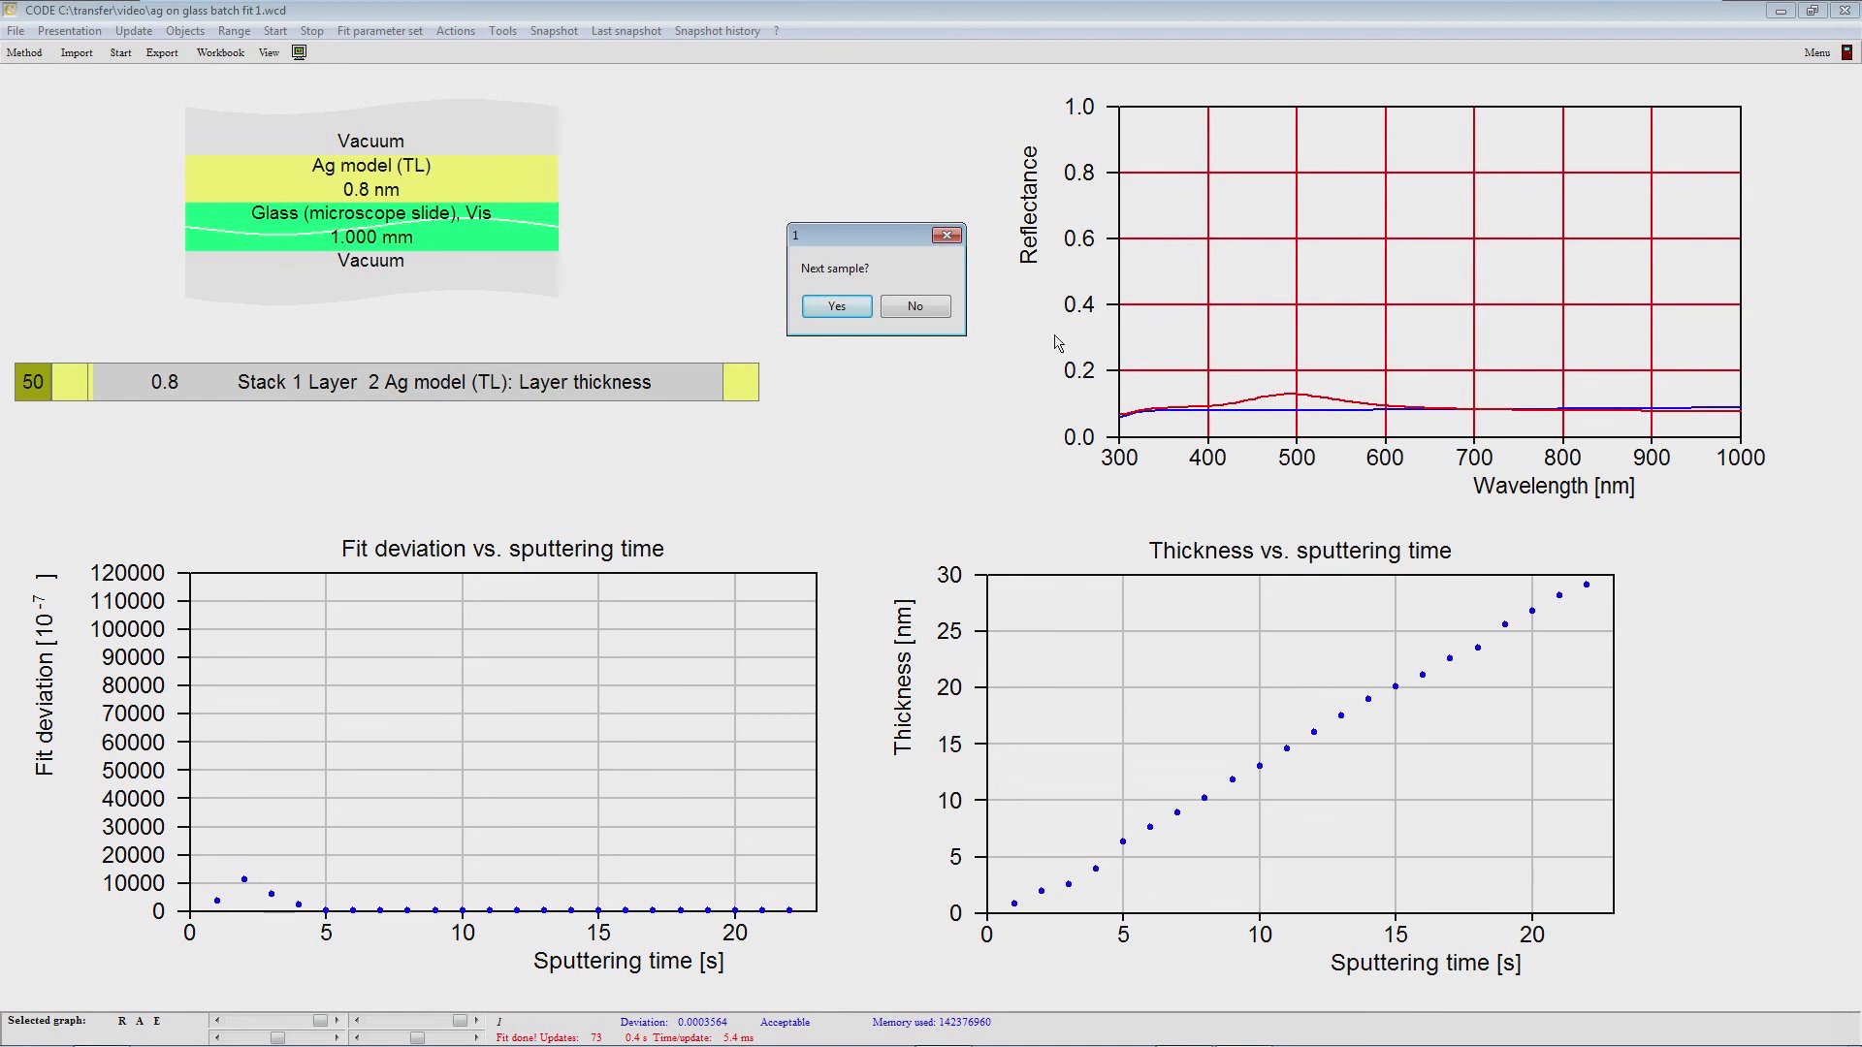
left_click(860, 308)
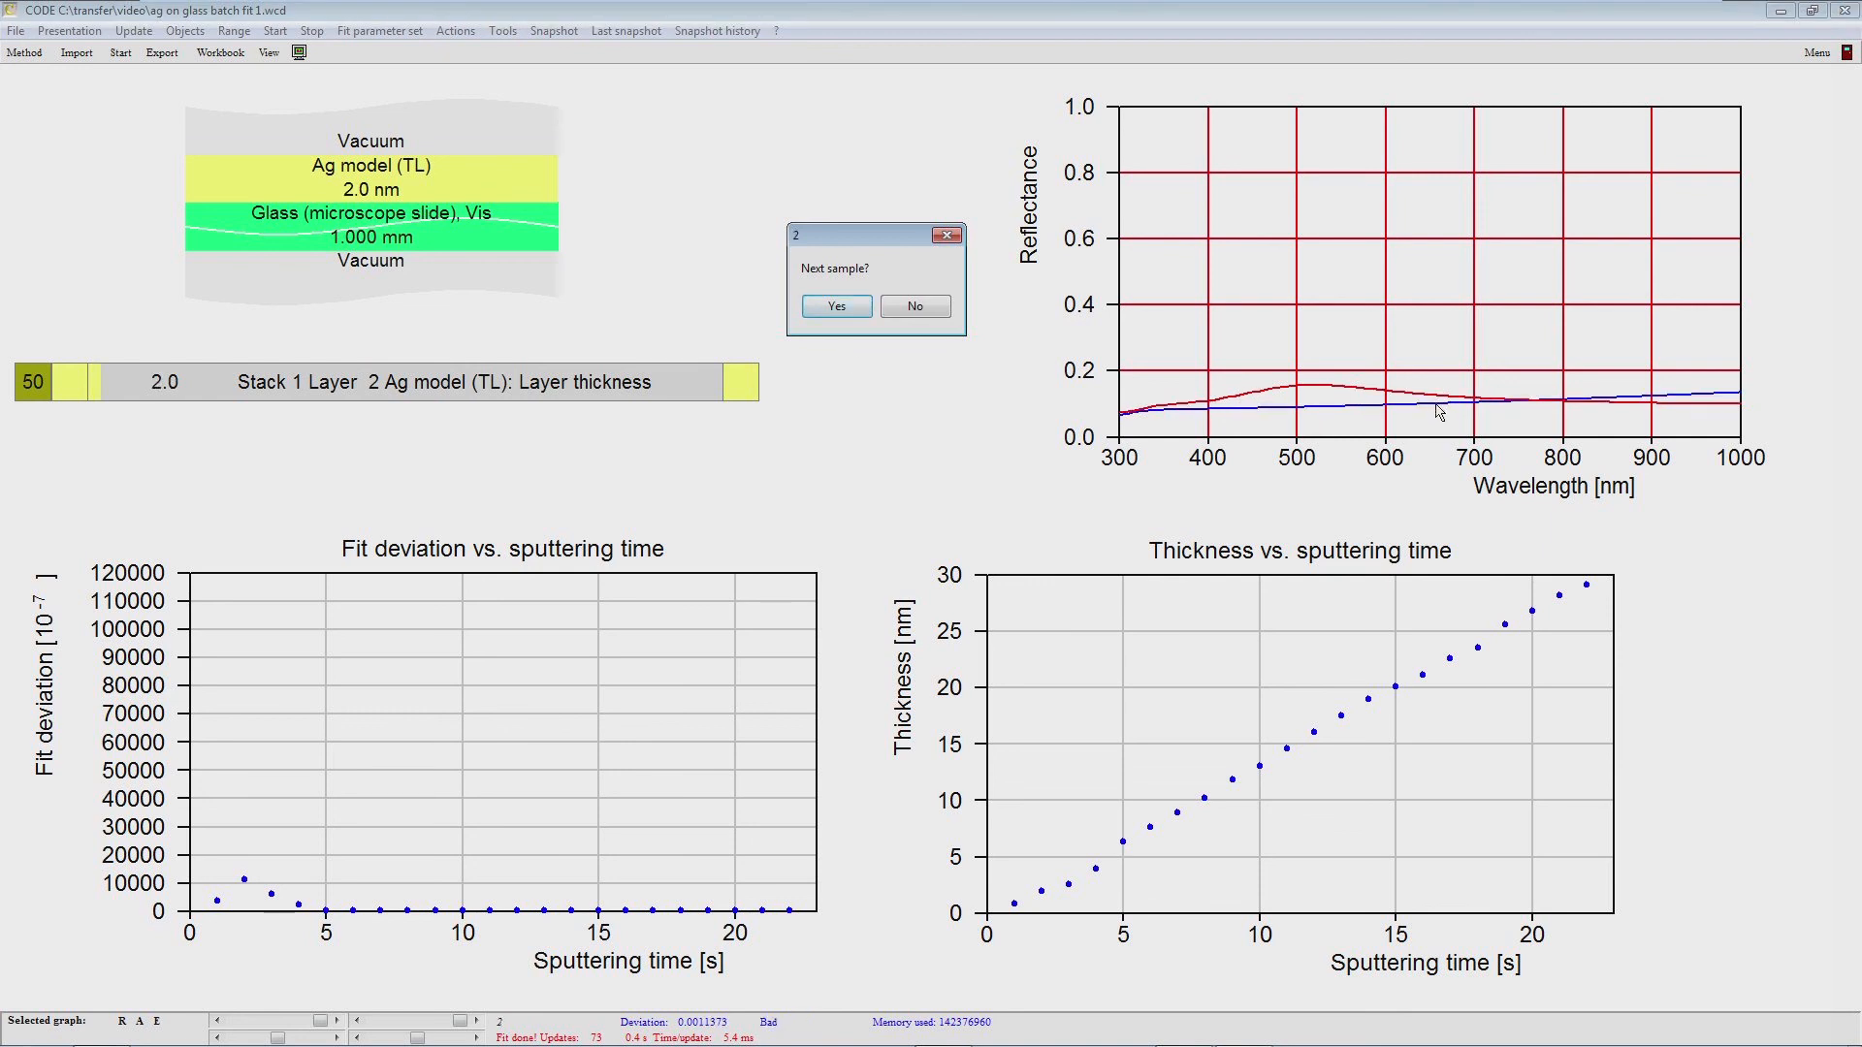
left_click(836, 307)
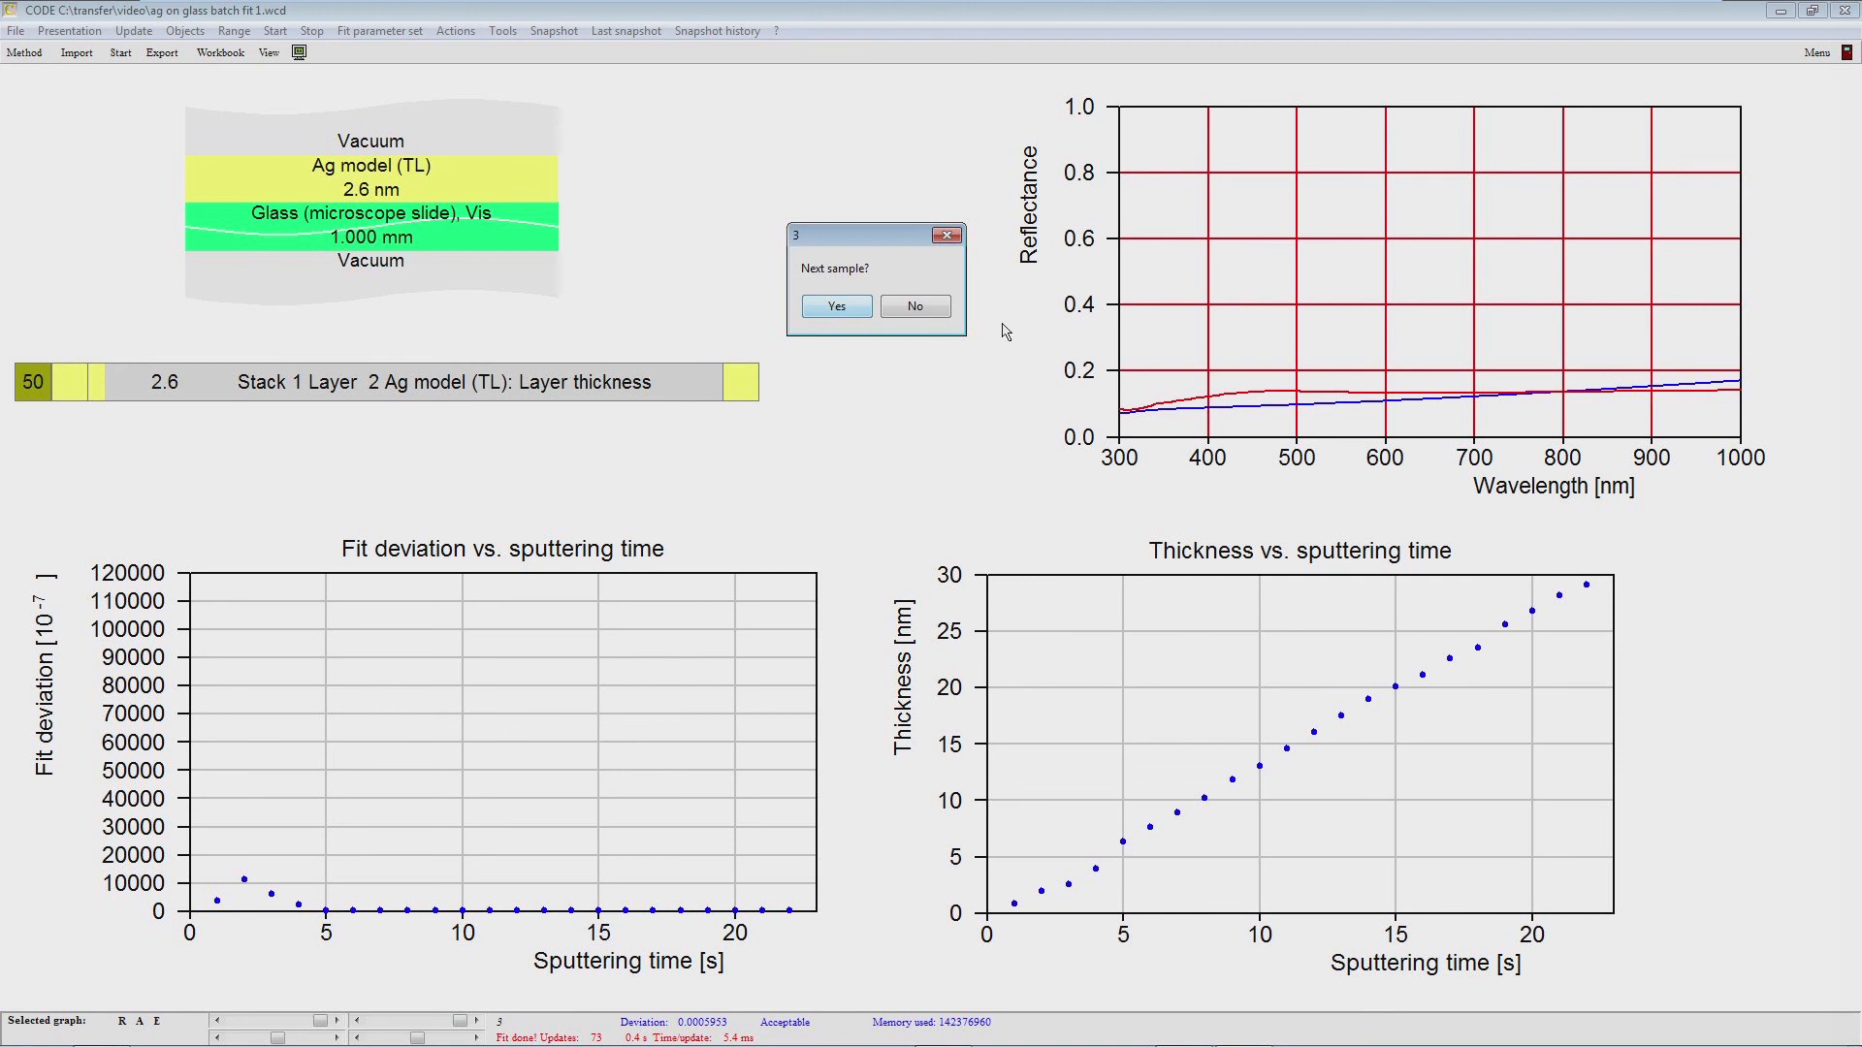
left_click(825, 315)
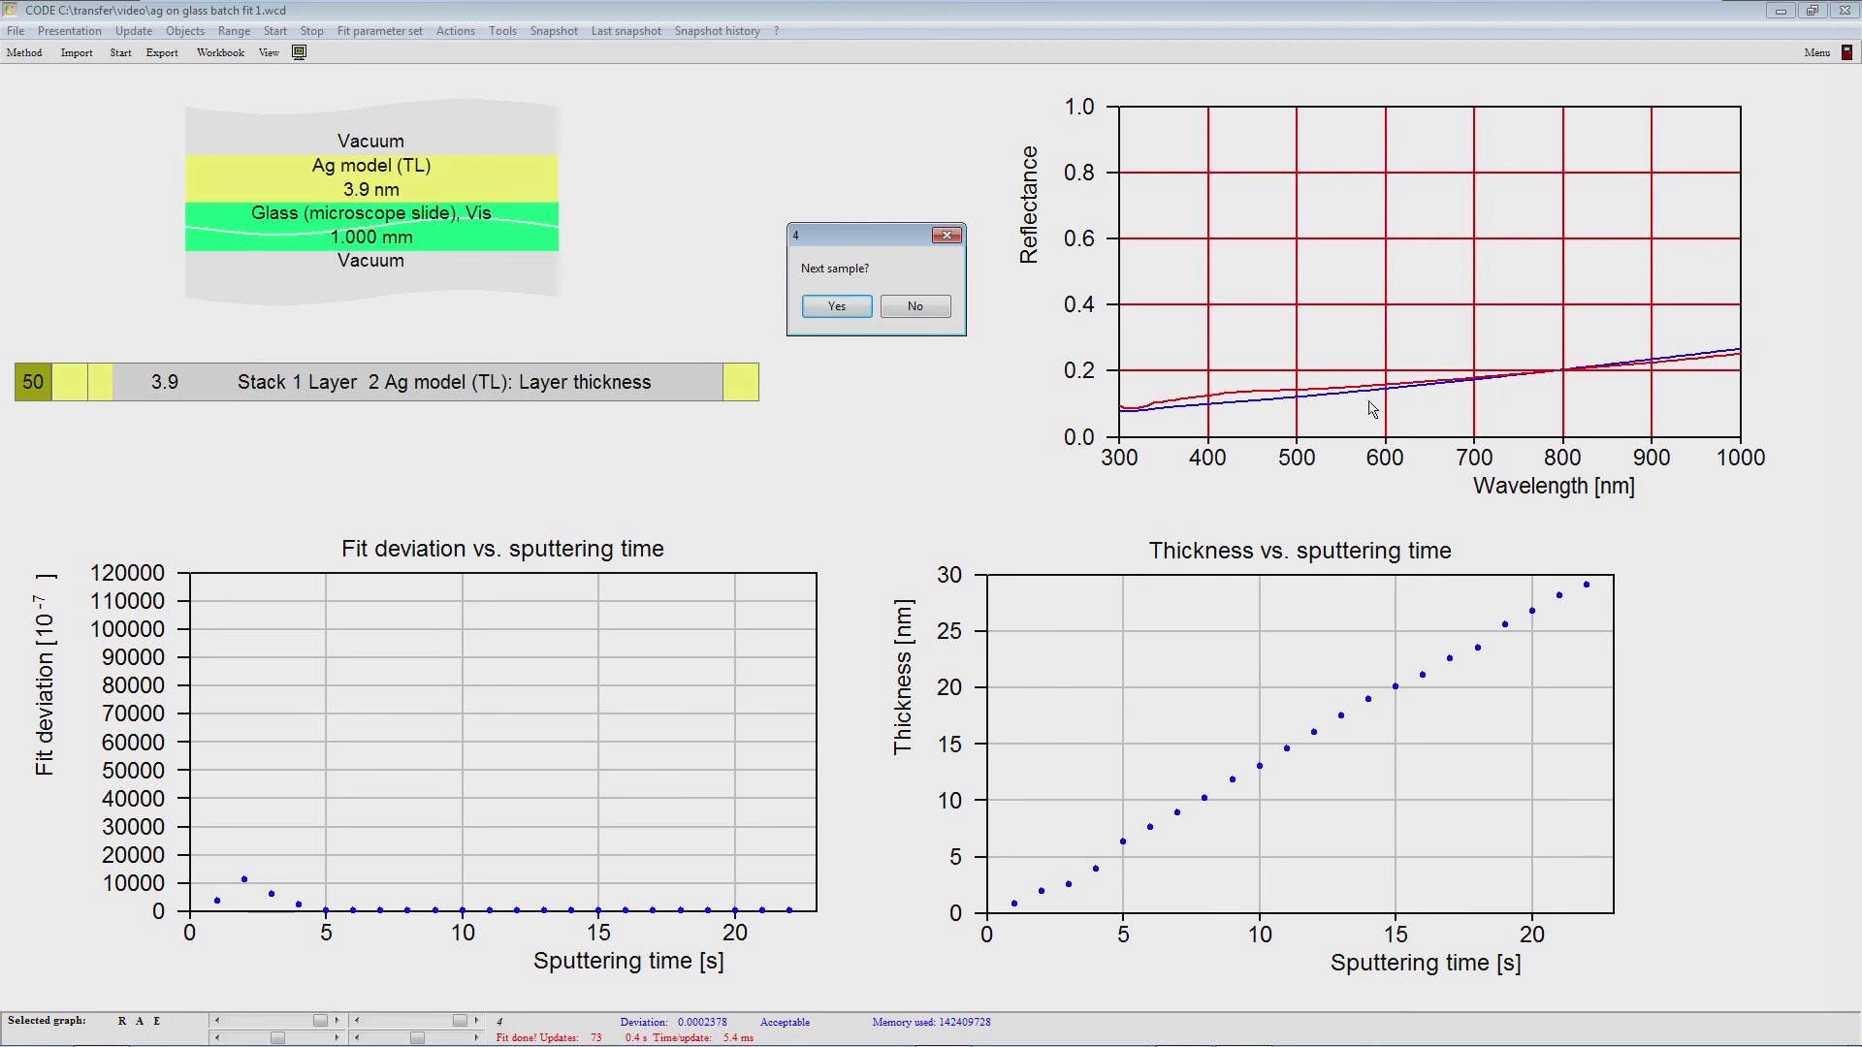
left_click(857, 310)
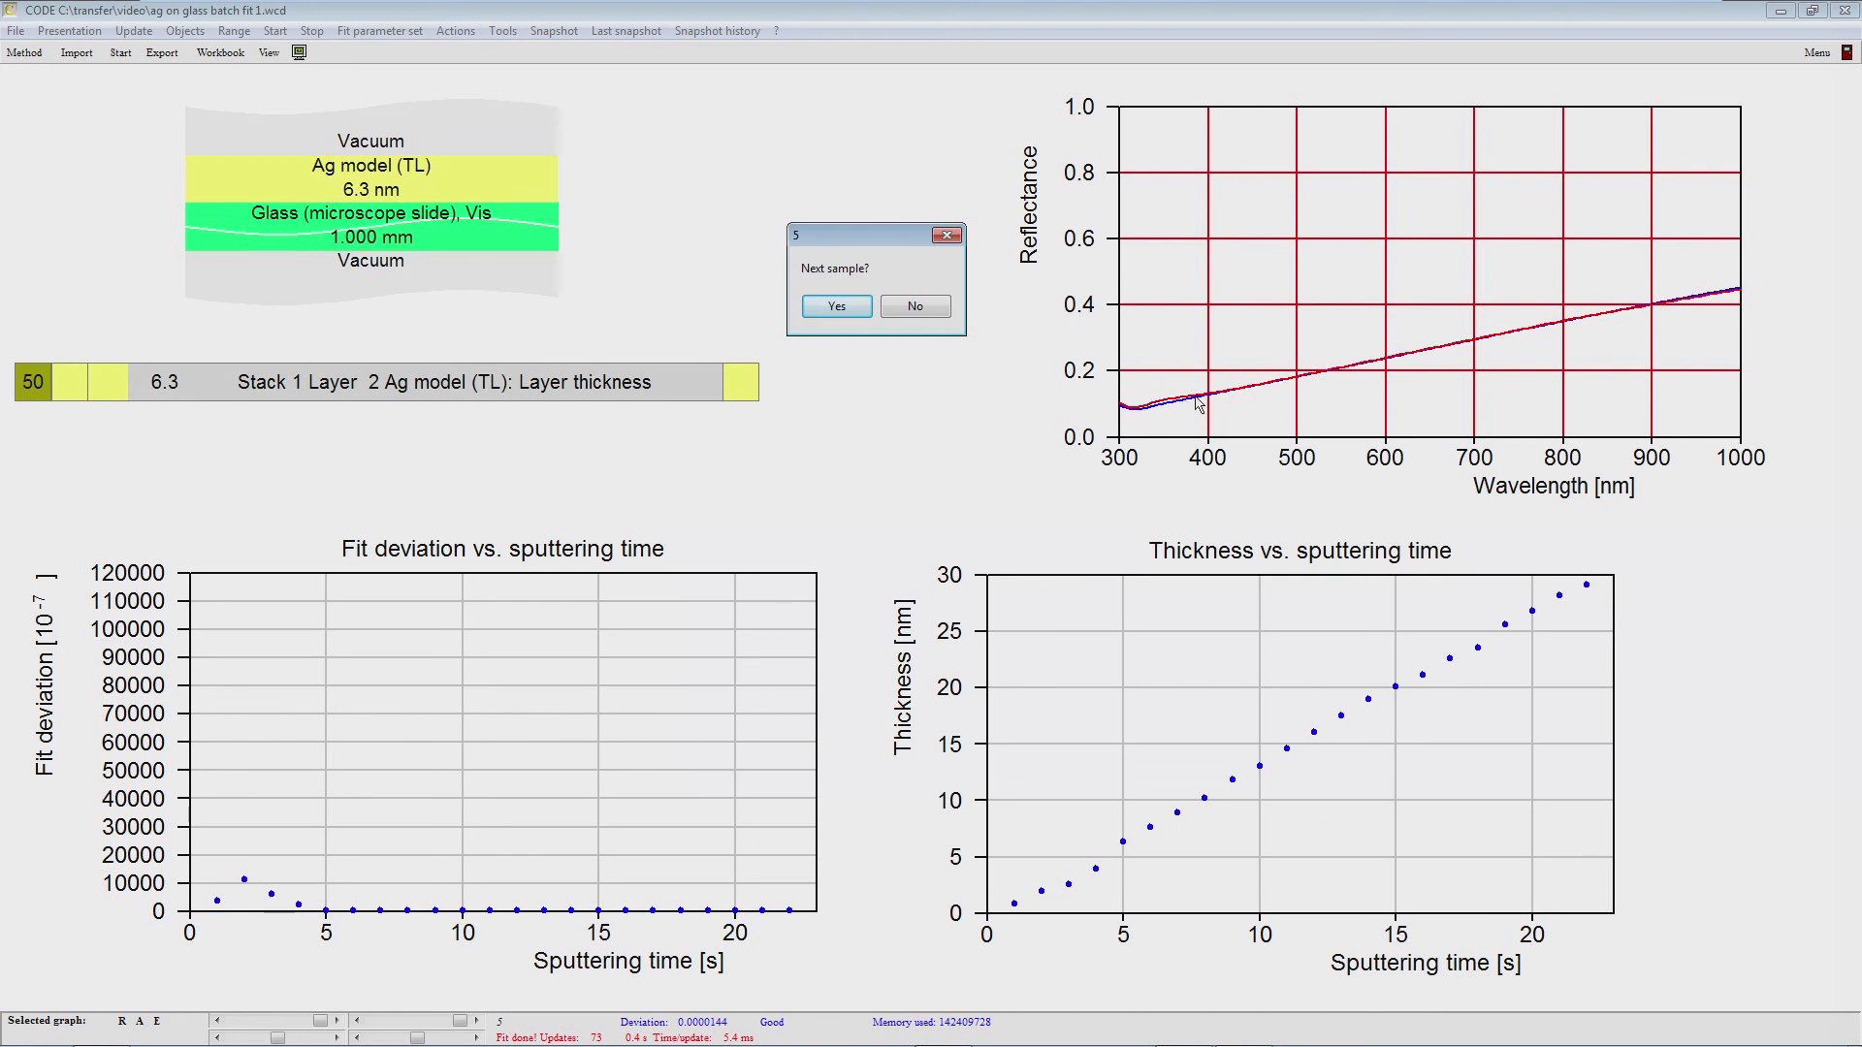
Step: Step on through the fitted spectra up to sample 16 and end the loop there
left_click(839, 306)
left_click(838, 307)
left_click(838, 306)
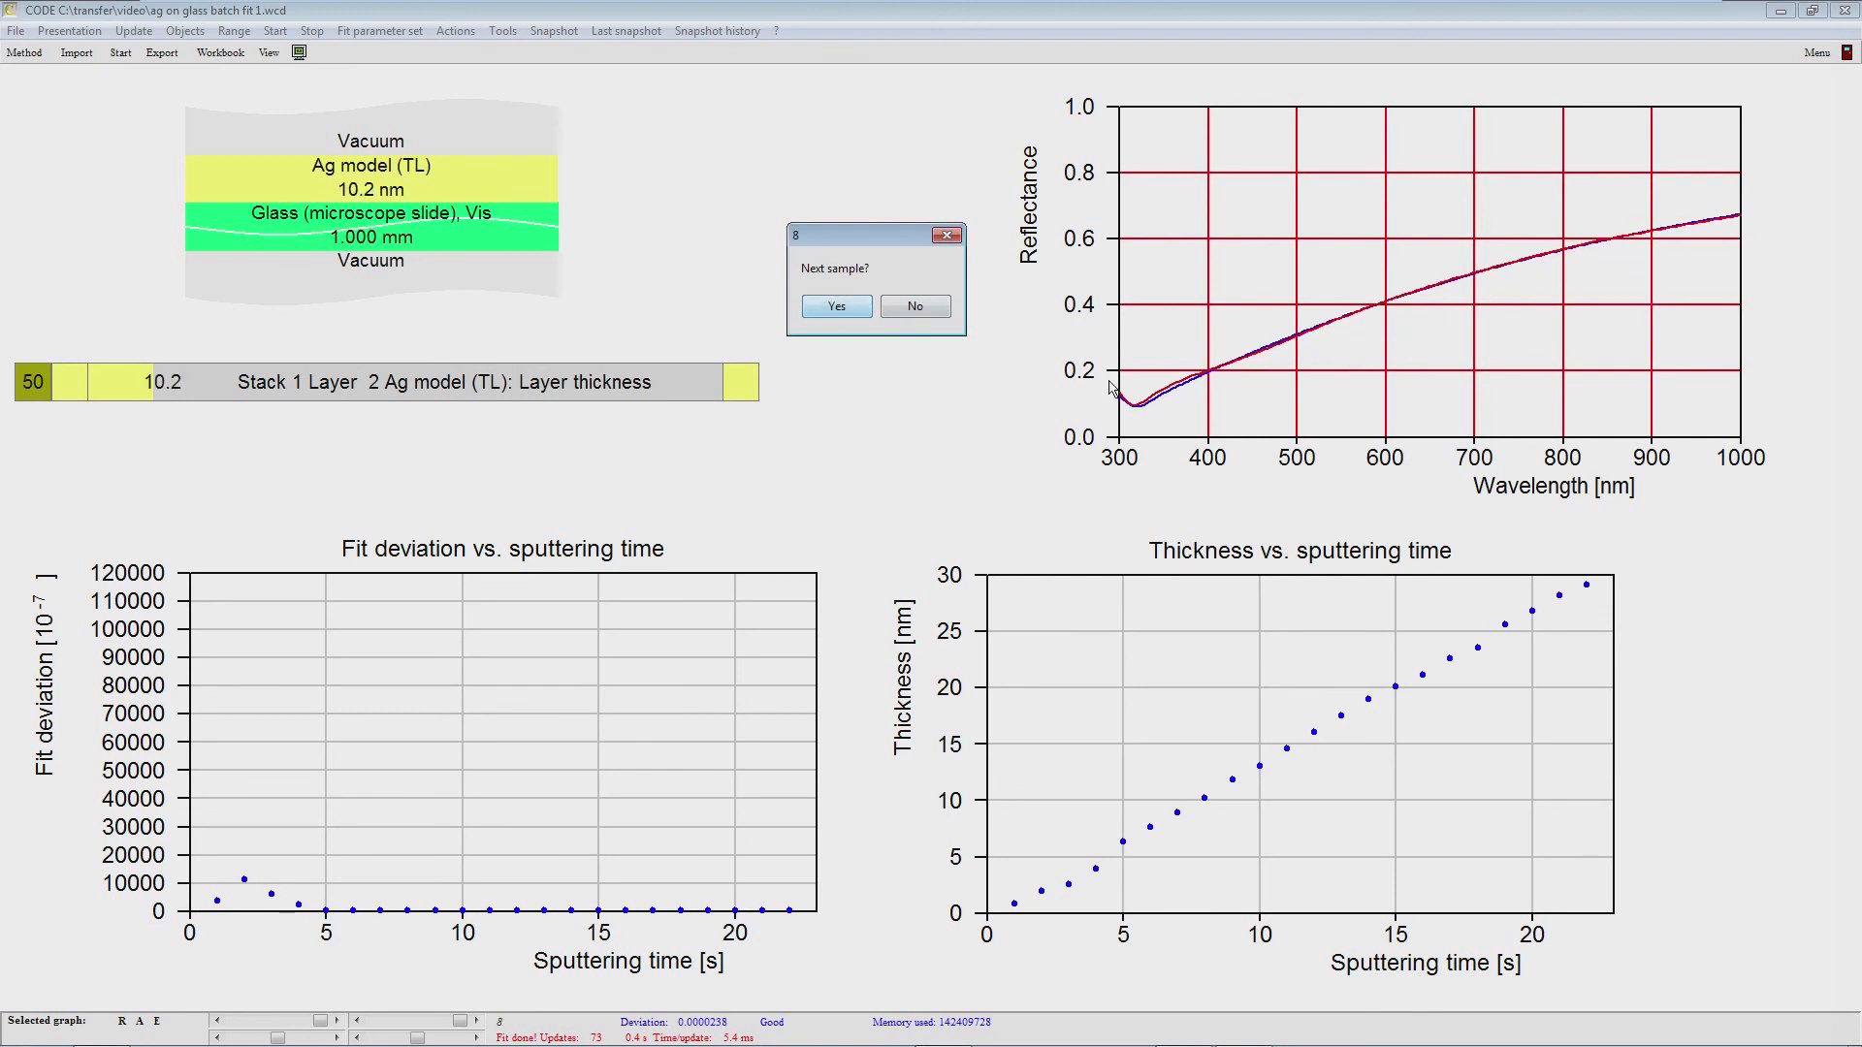
left_click(857, 311)
left_click(858, 310)
left_click(857, 312)
left_click(858, 312)
left_click(857, 312)
left_click(857, 312)
left_click(857, 312)
left_click(857, 312)
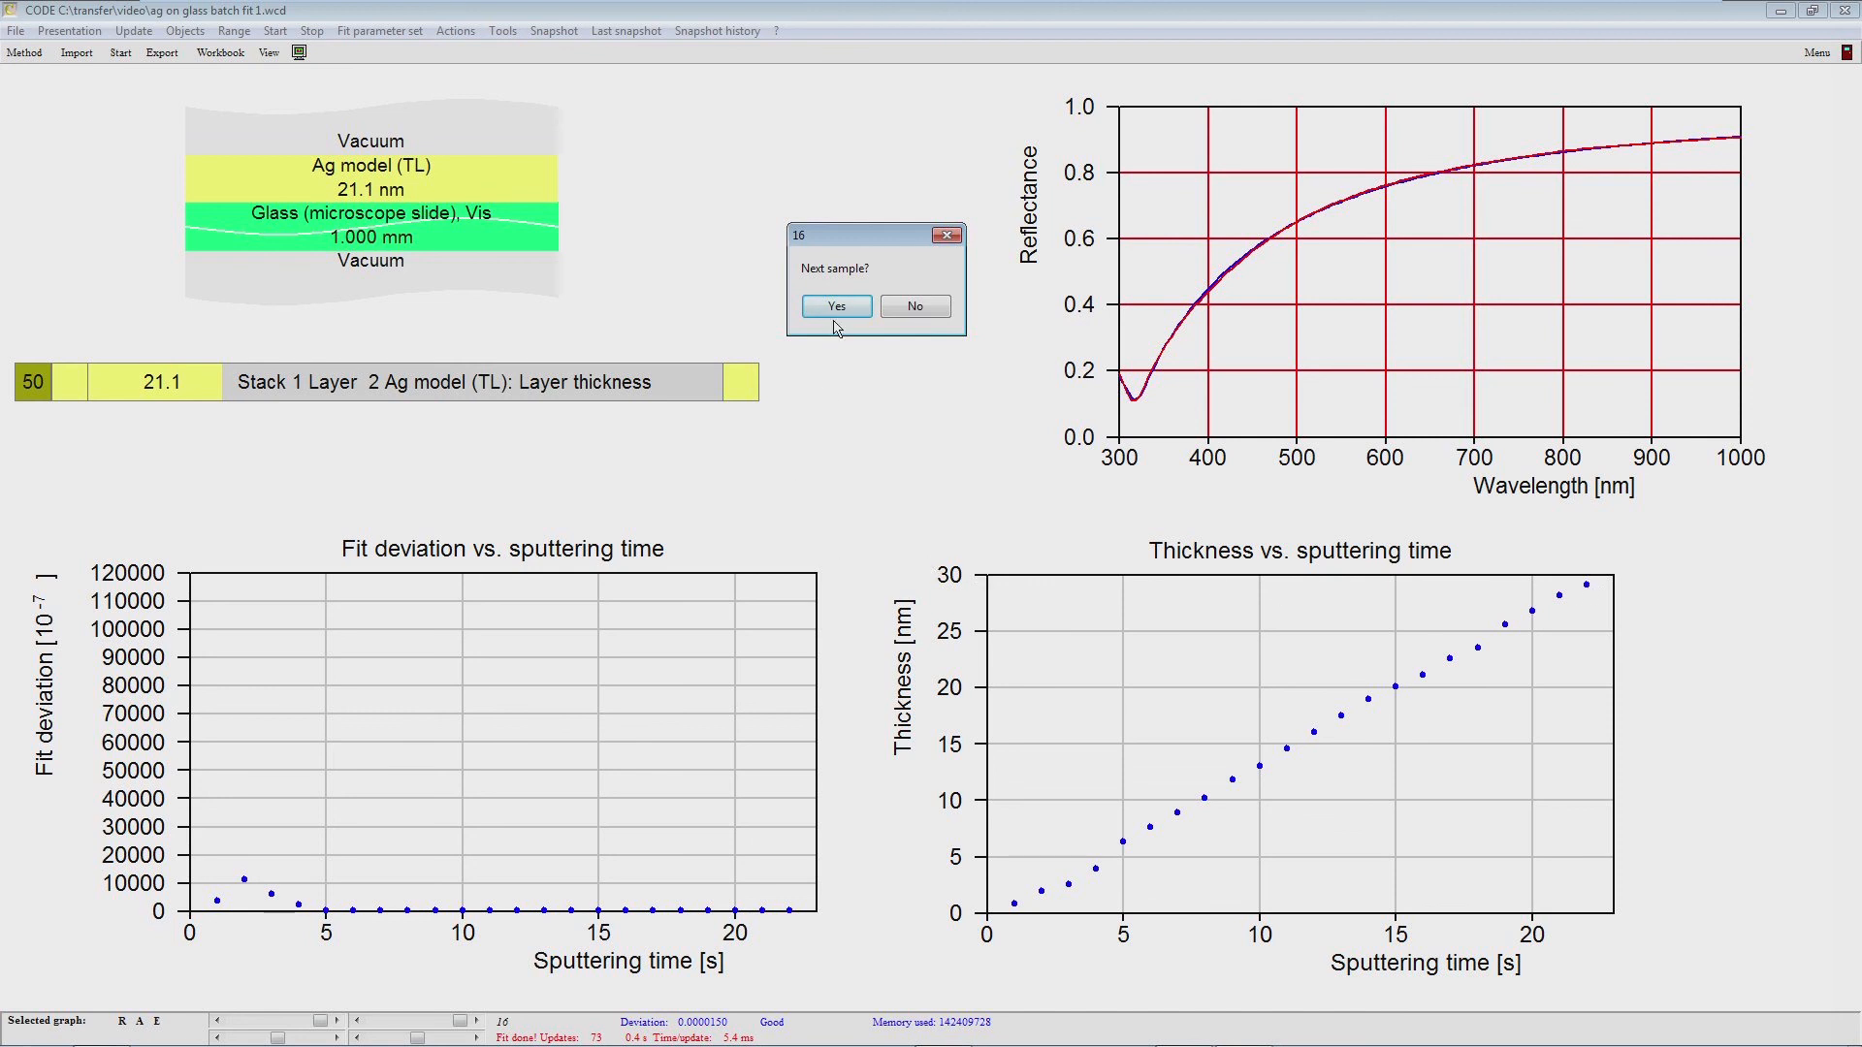
left_click(912, 310)
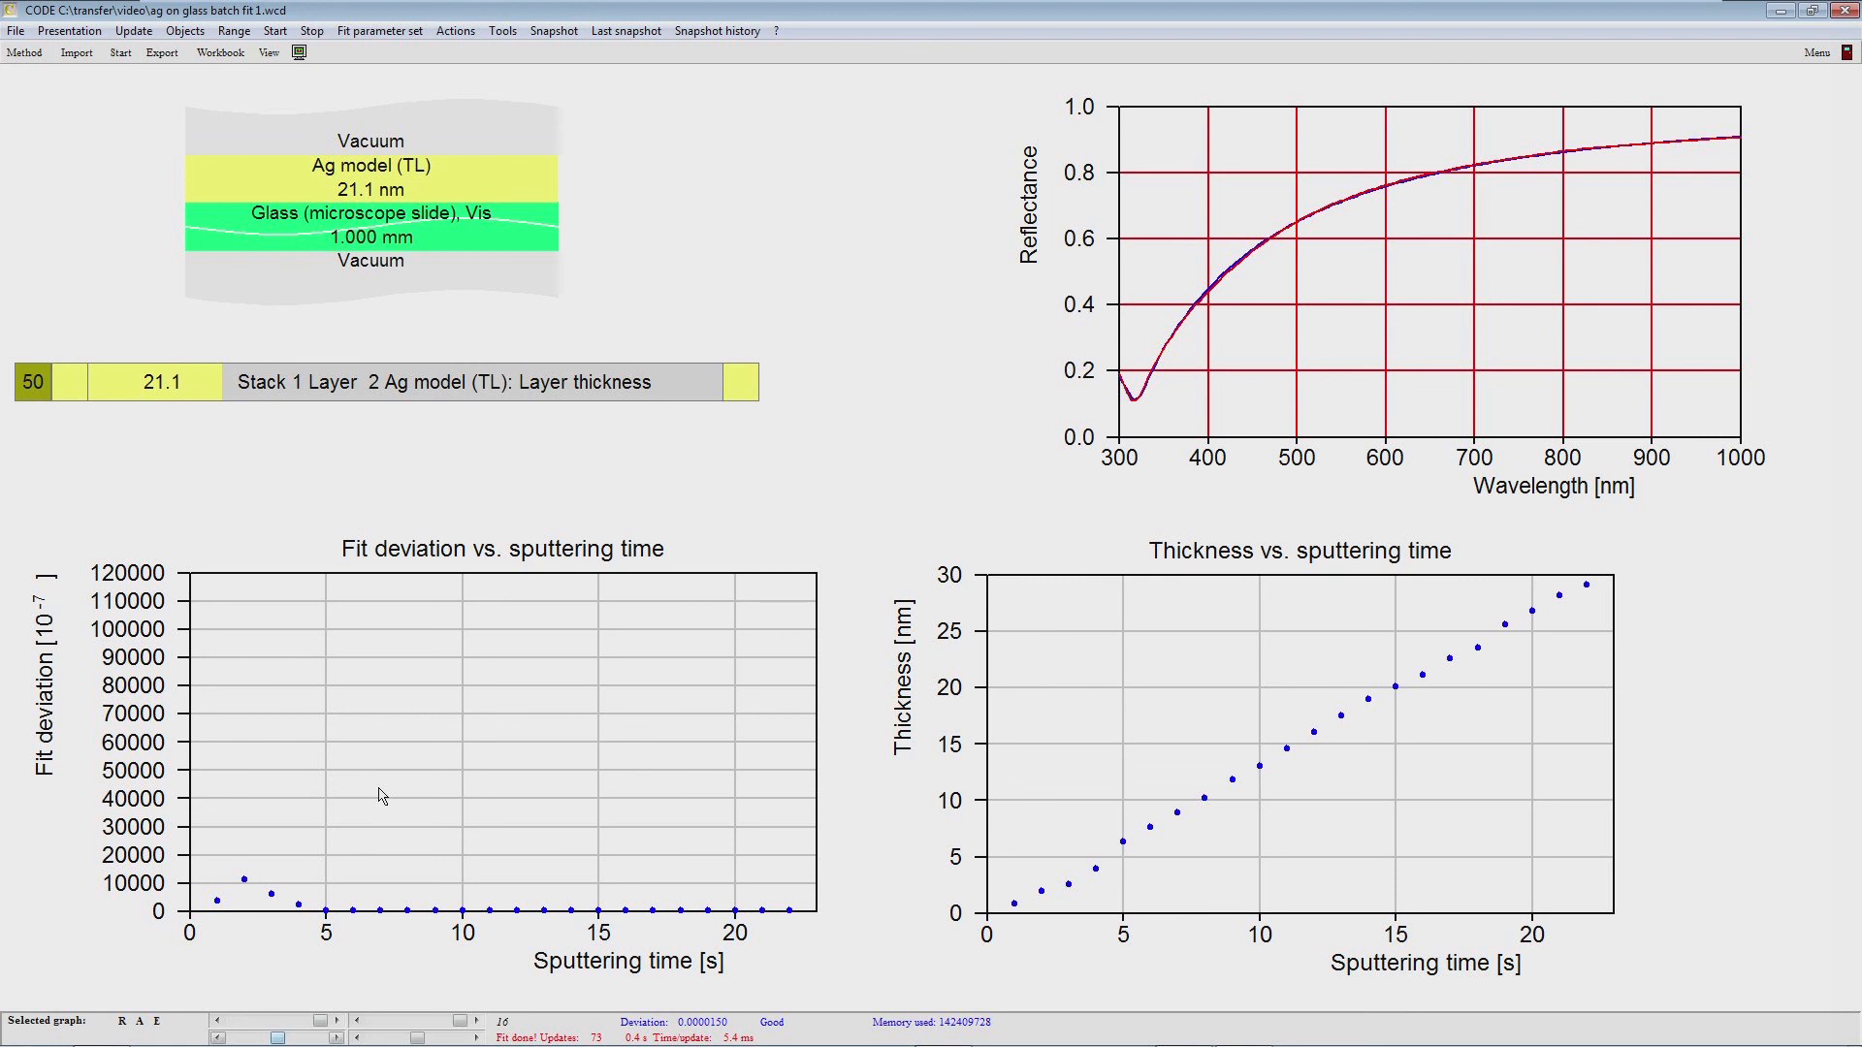
Step: Set the y-axis maximum of the fit deviation plot to 10000 and its tick spacing to 1000
left_click(386, 739)
left_click(1019, 552)
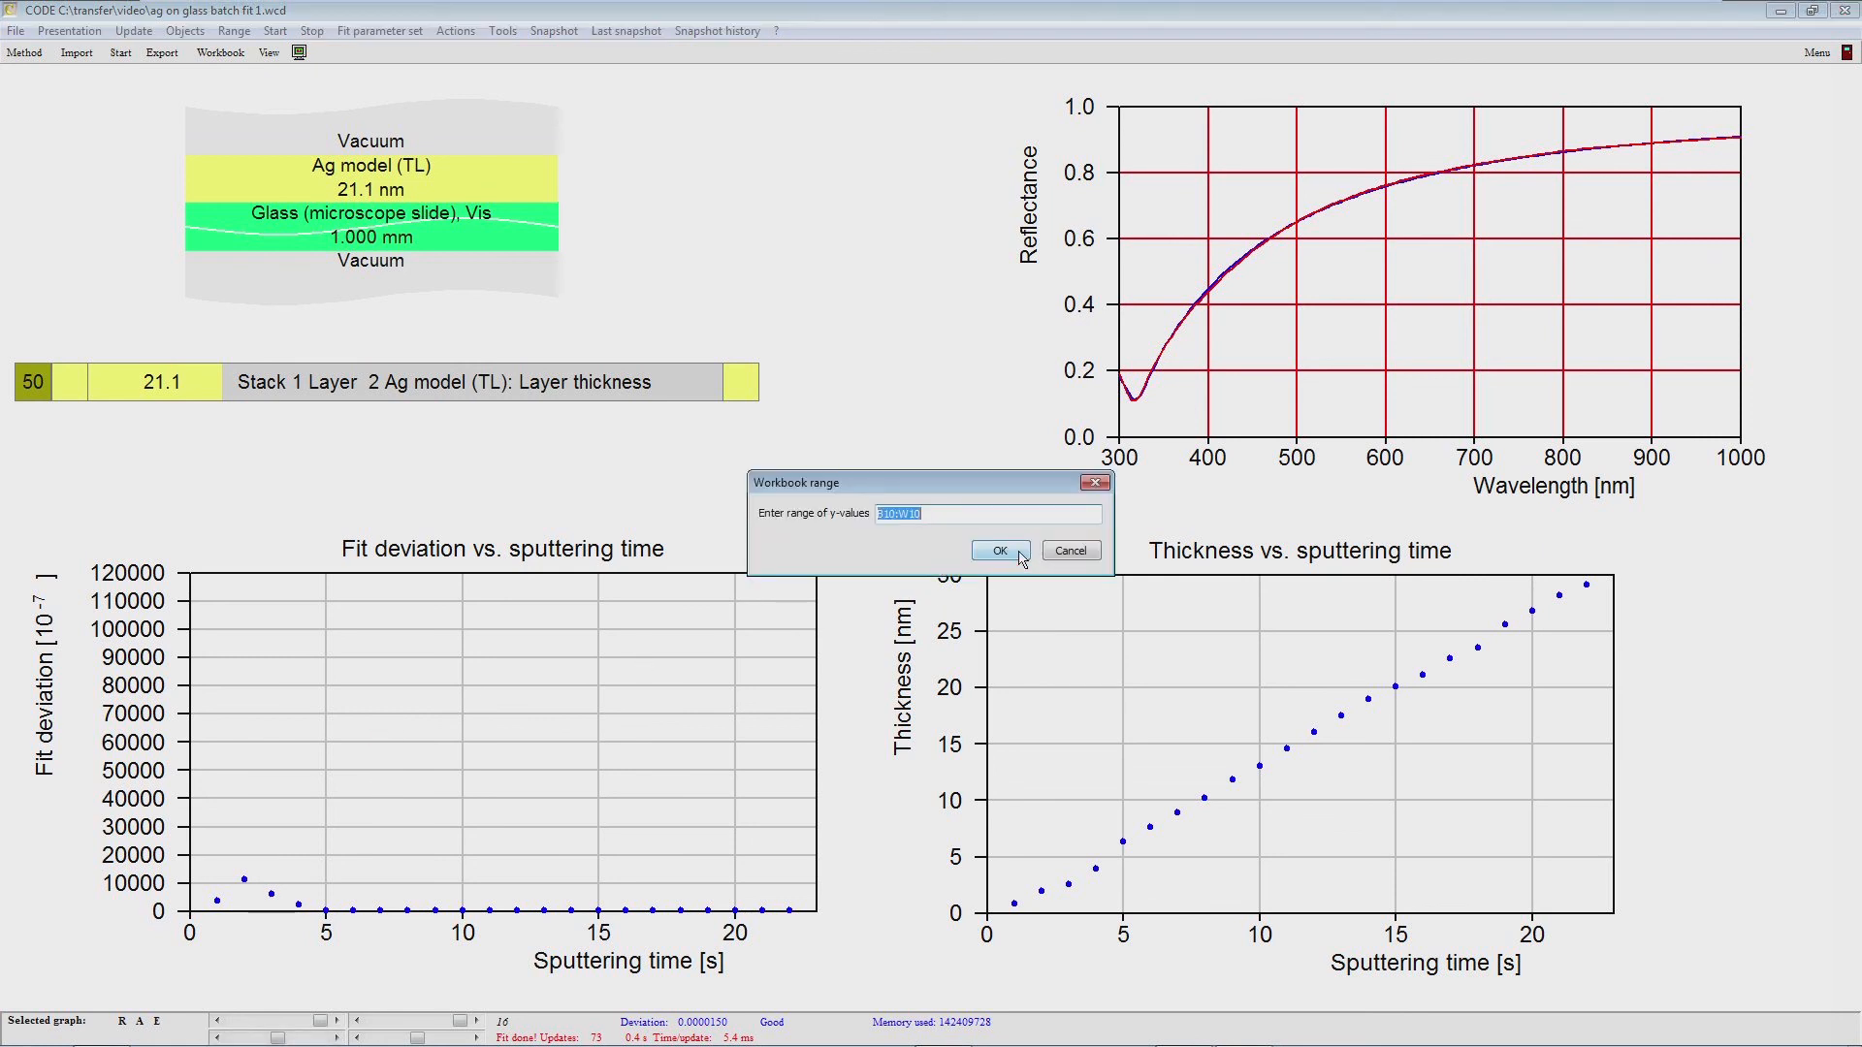
left_click(1019, 552)
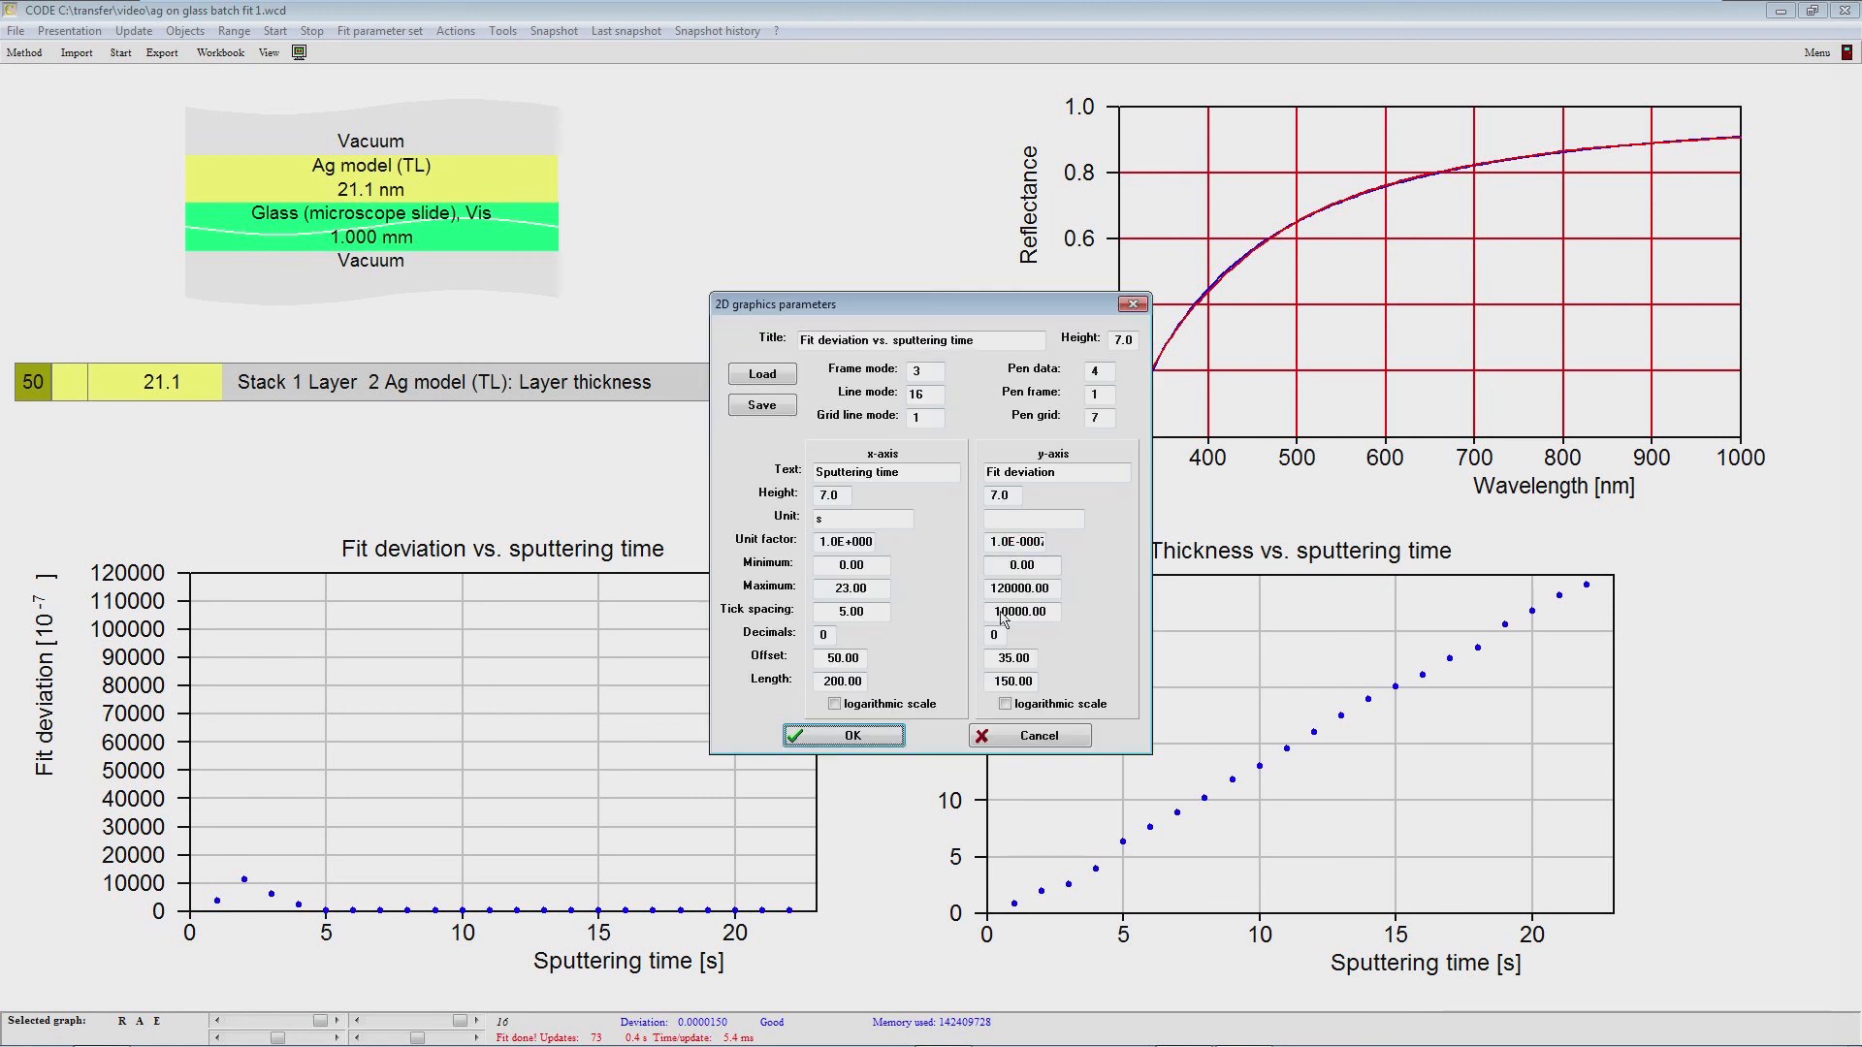
double_click(1053, 588)
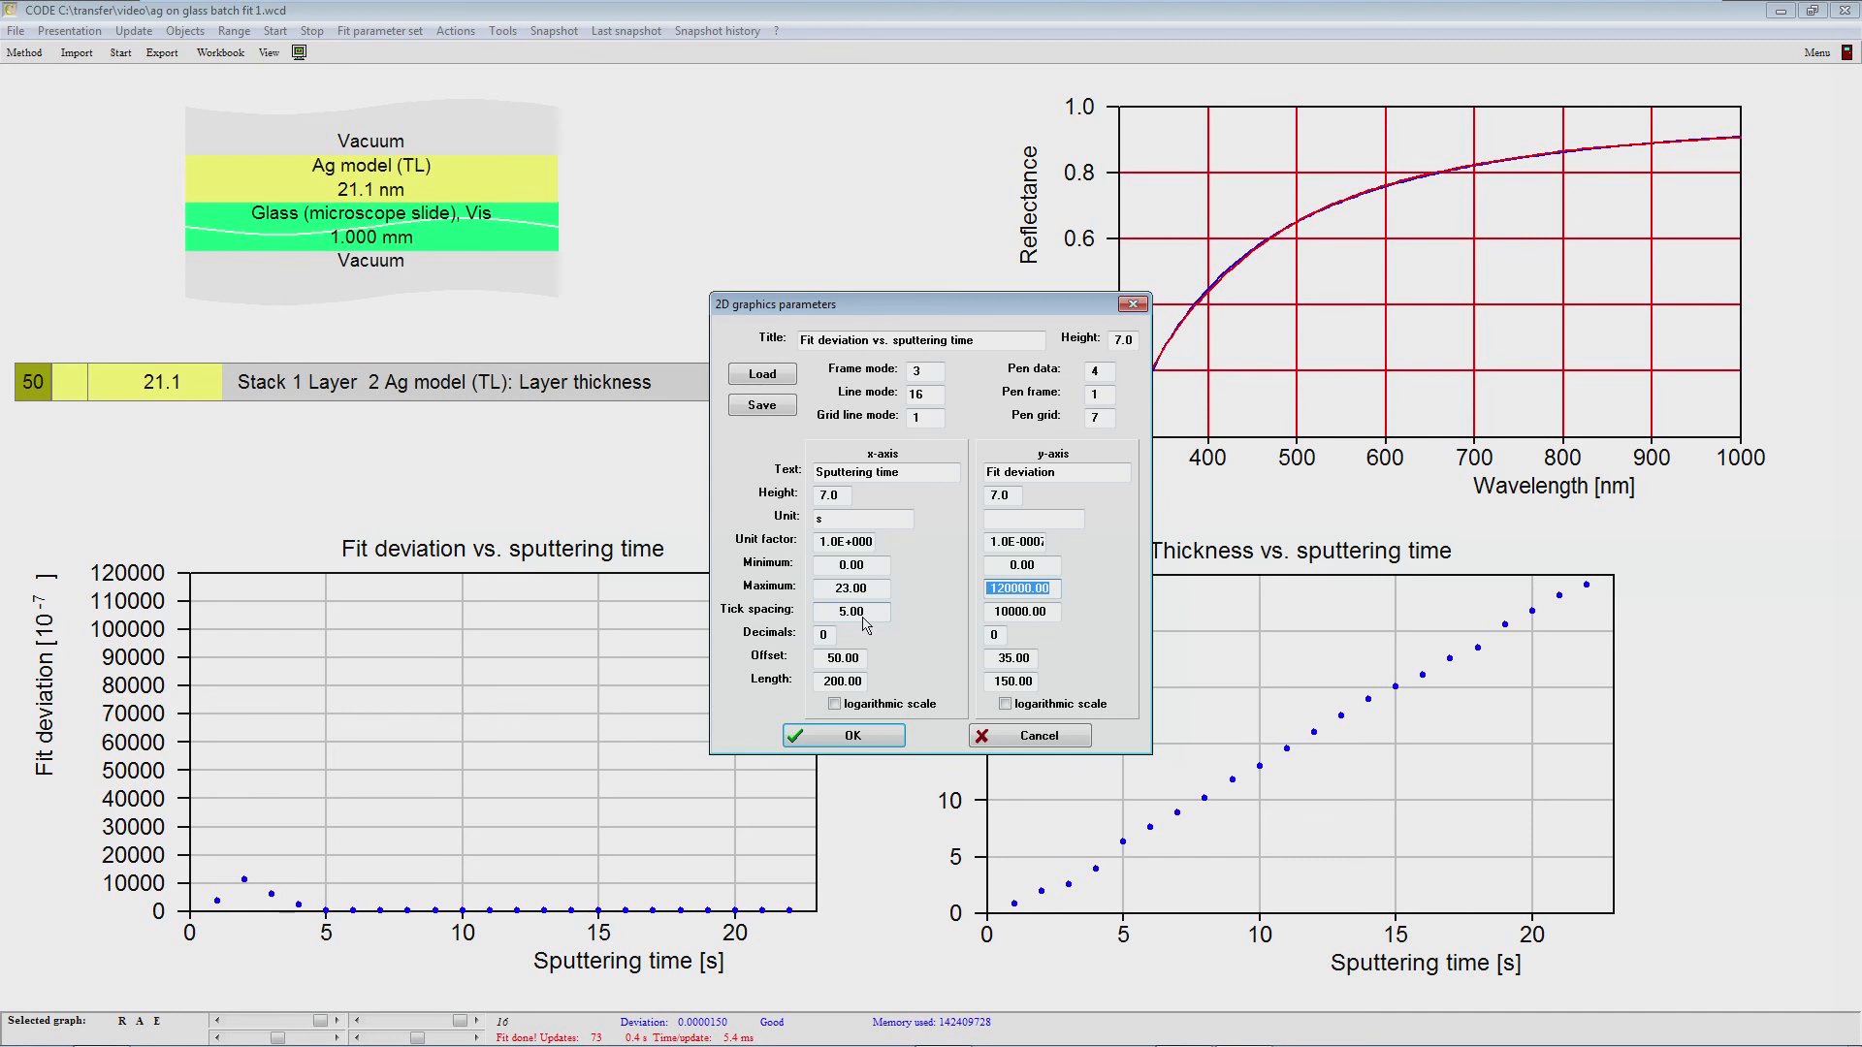
type("1000")
key("Tab")
type("1000")
key("Return")
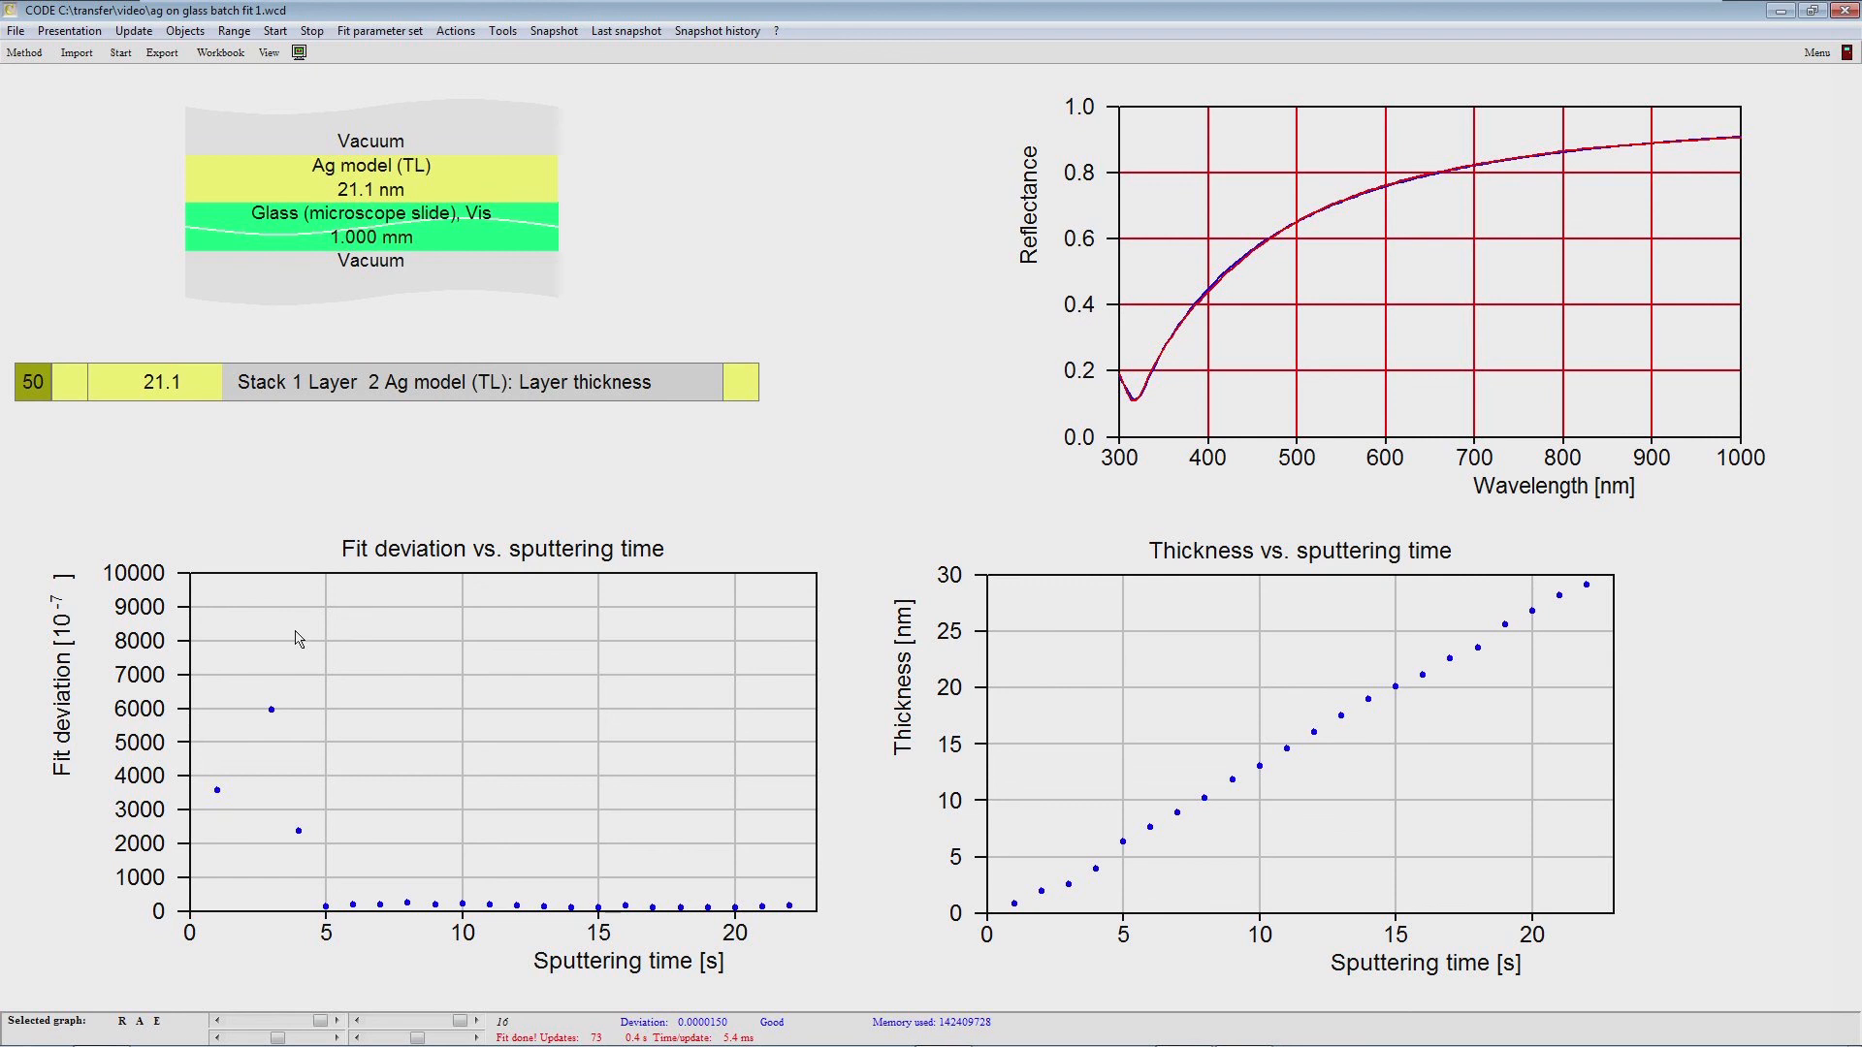
Step: Set the y-axis maximum of the fit deviation plot to 1000 and its tick spacing to 100
left_click(318, 705)
left_click(1000, 551)
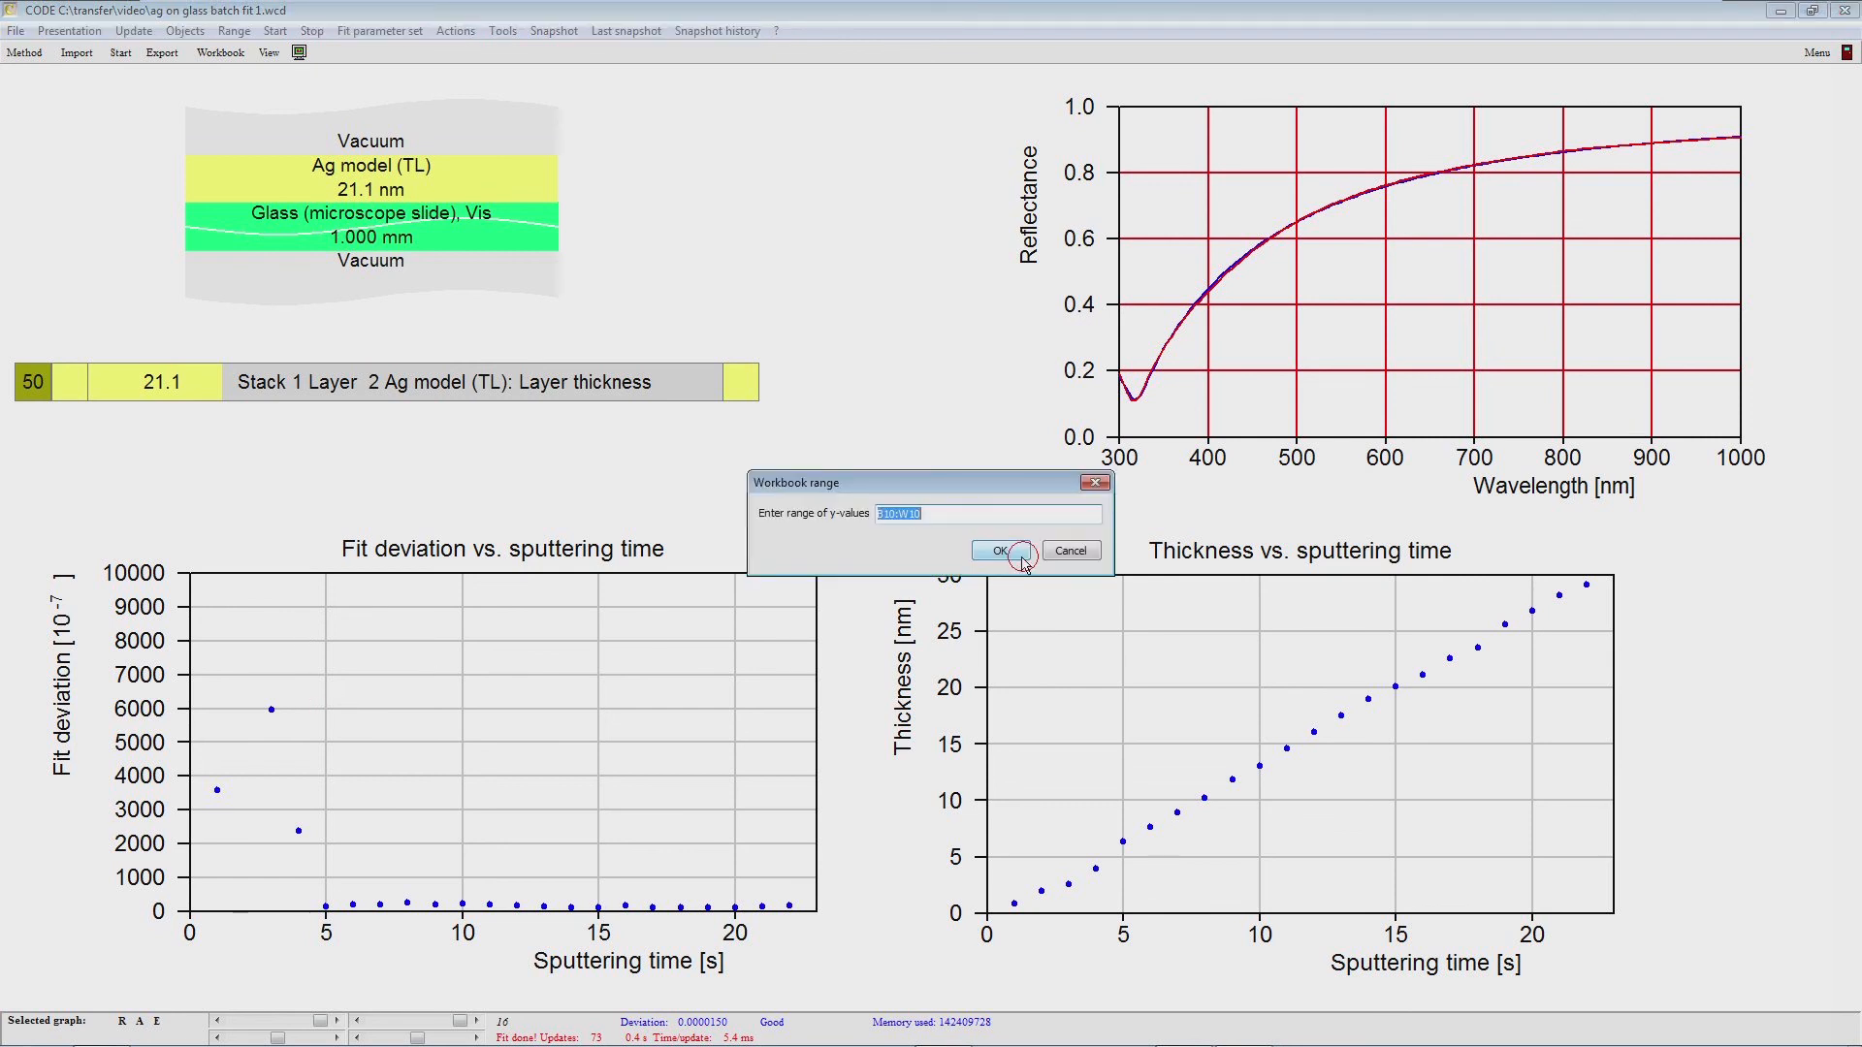
double_click(1047, 591)
type("1000")
key("Tab")
type("100")
key("Return")
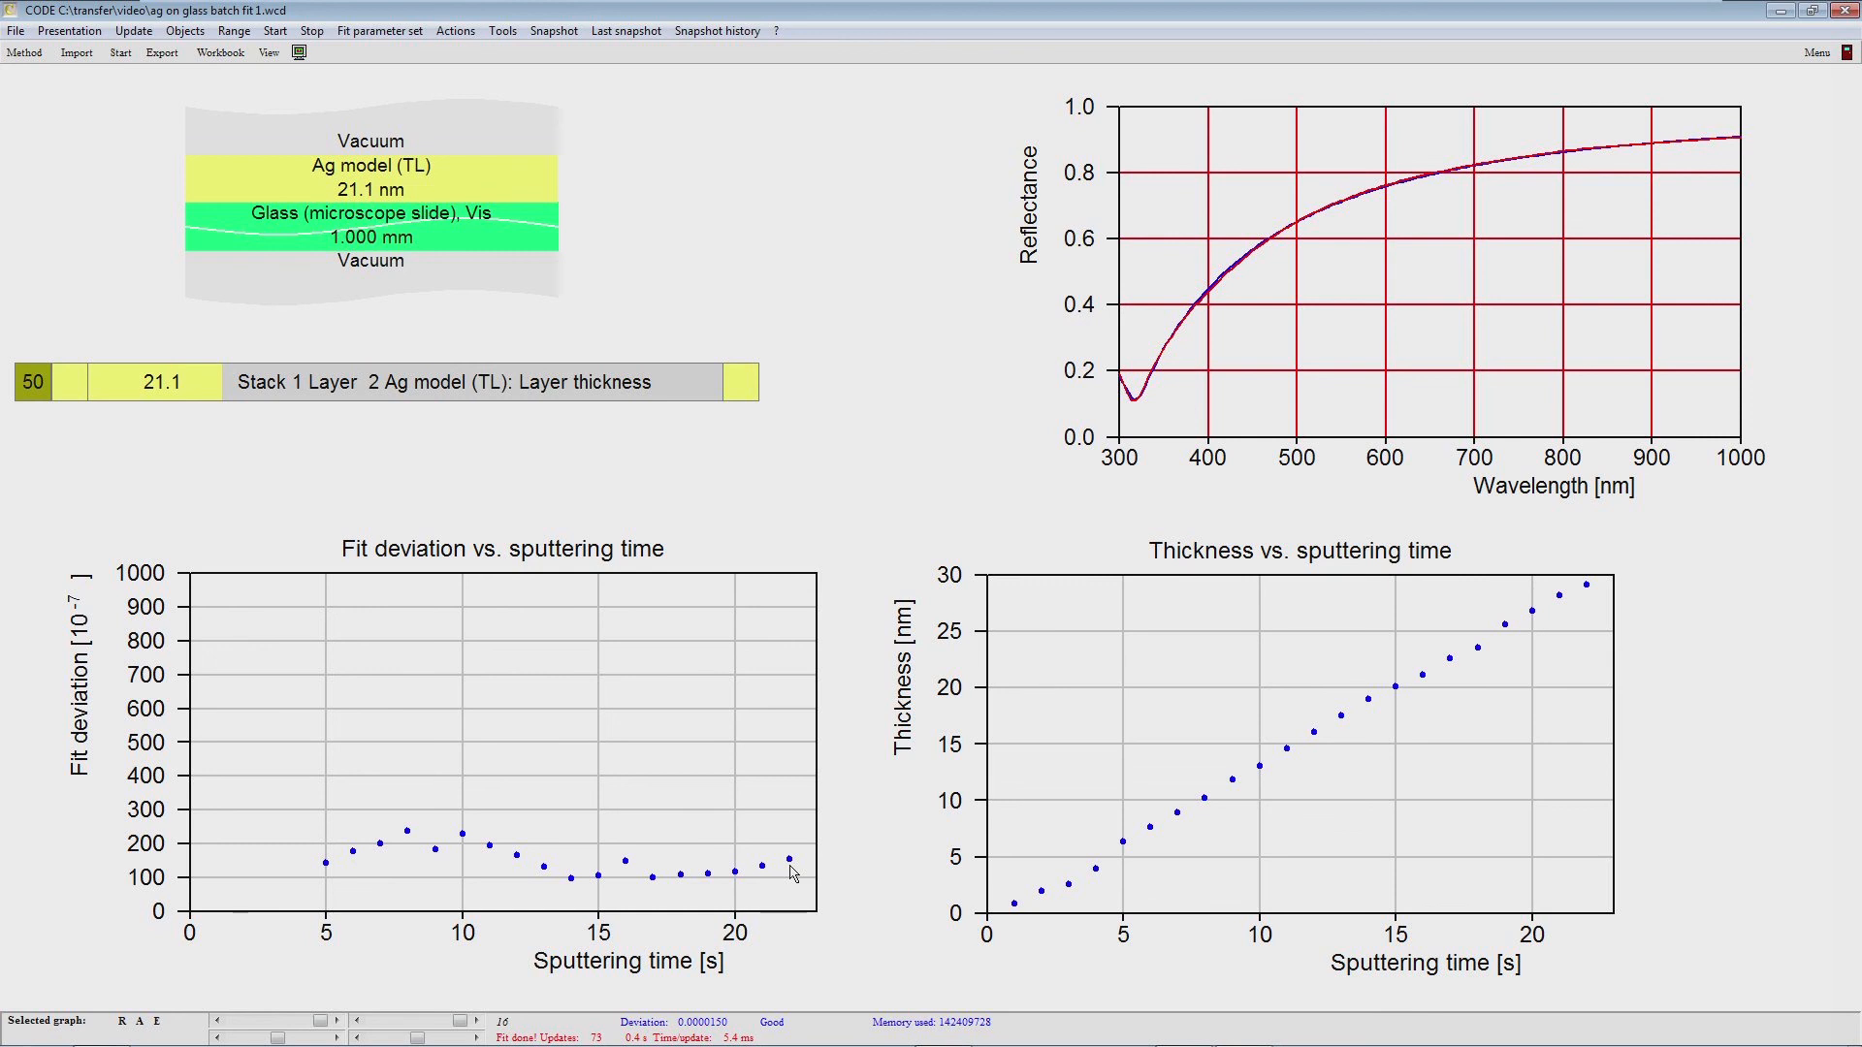
Step: Add the free electrons damping of Ag model (TL) as a fit parameter
key("F7")
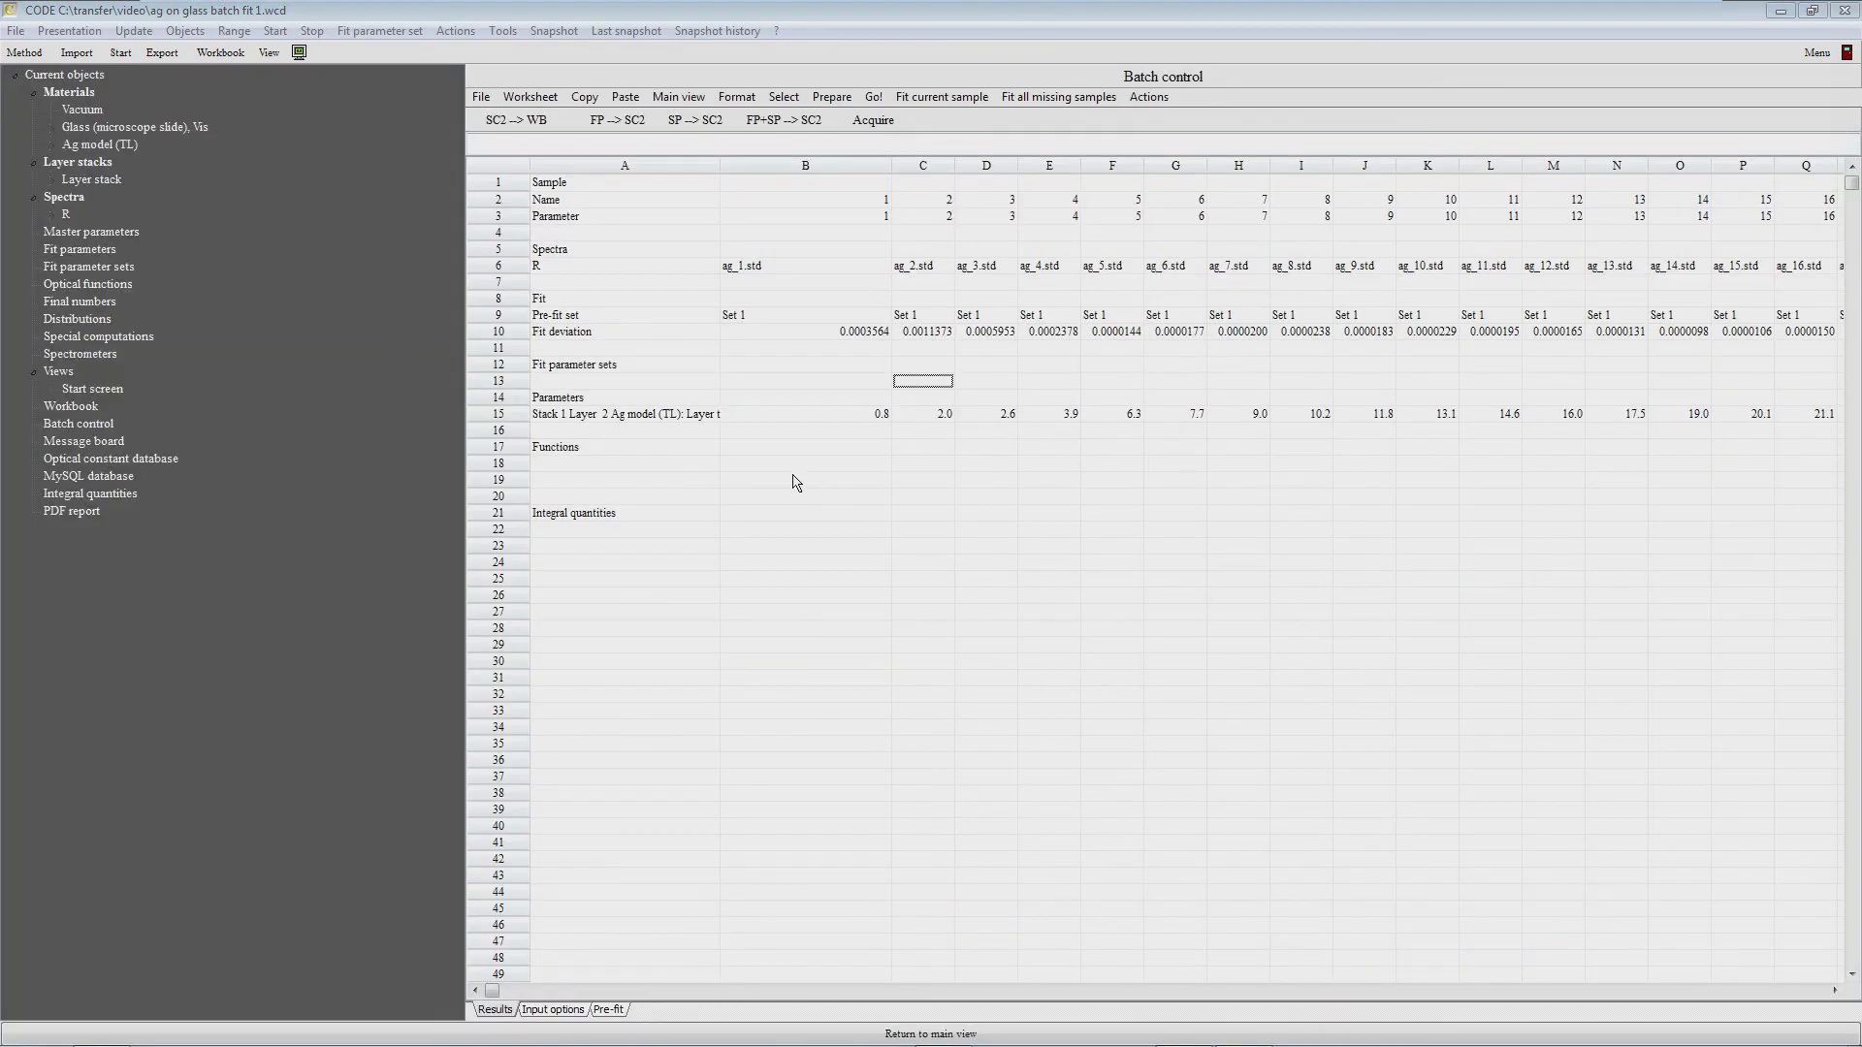
left_click(79, 246)
left_click(533, 119)
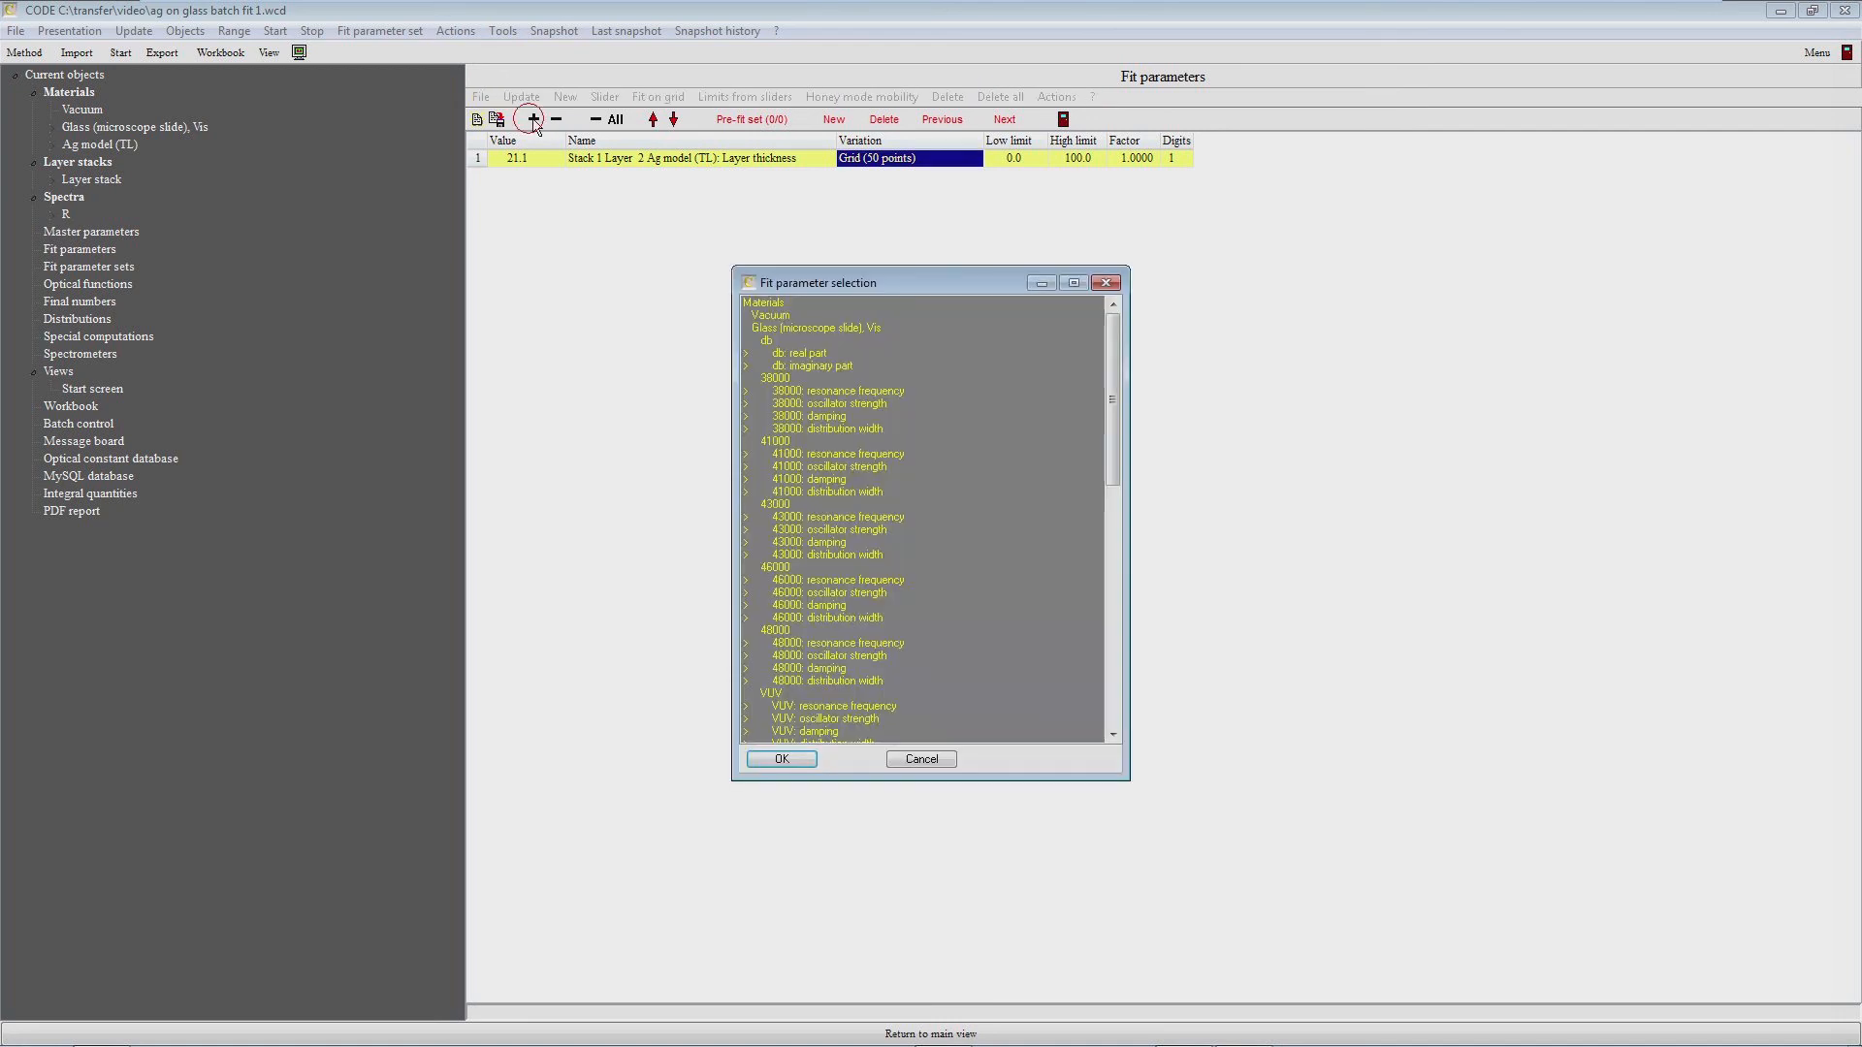
left_click_drag(1115, 372, 1122, 480)
left_click(771, 493)
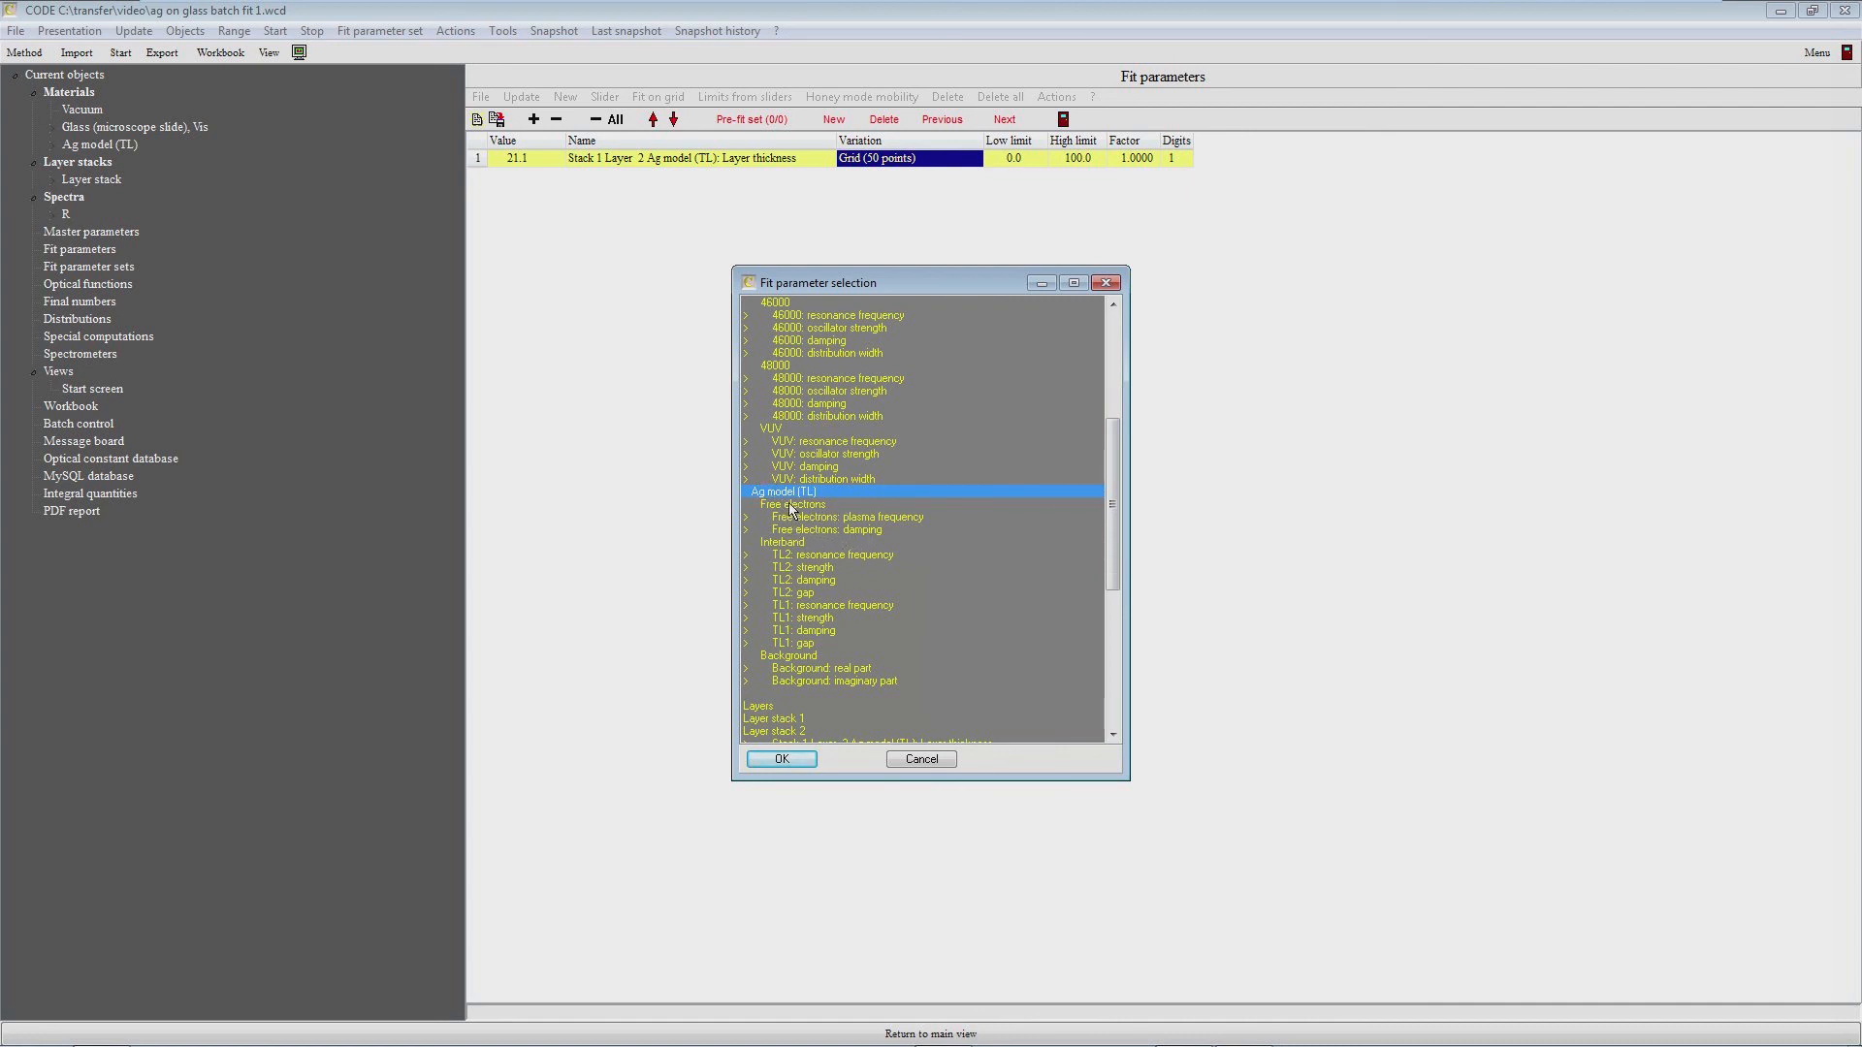
left_click(838, 517)
left_click(848, 531)
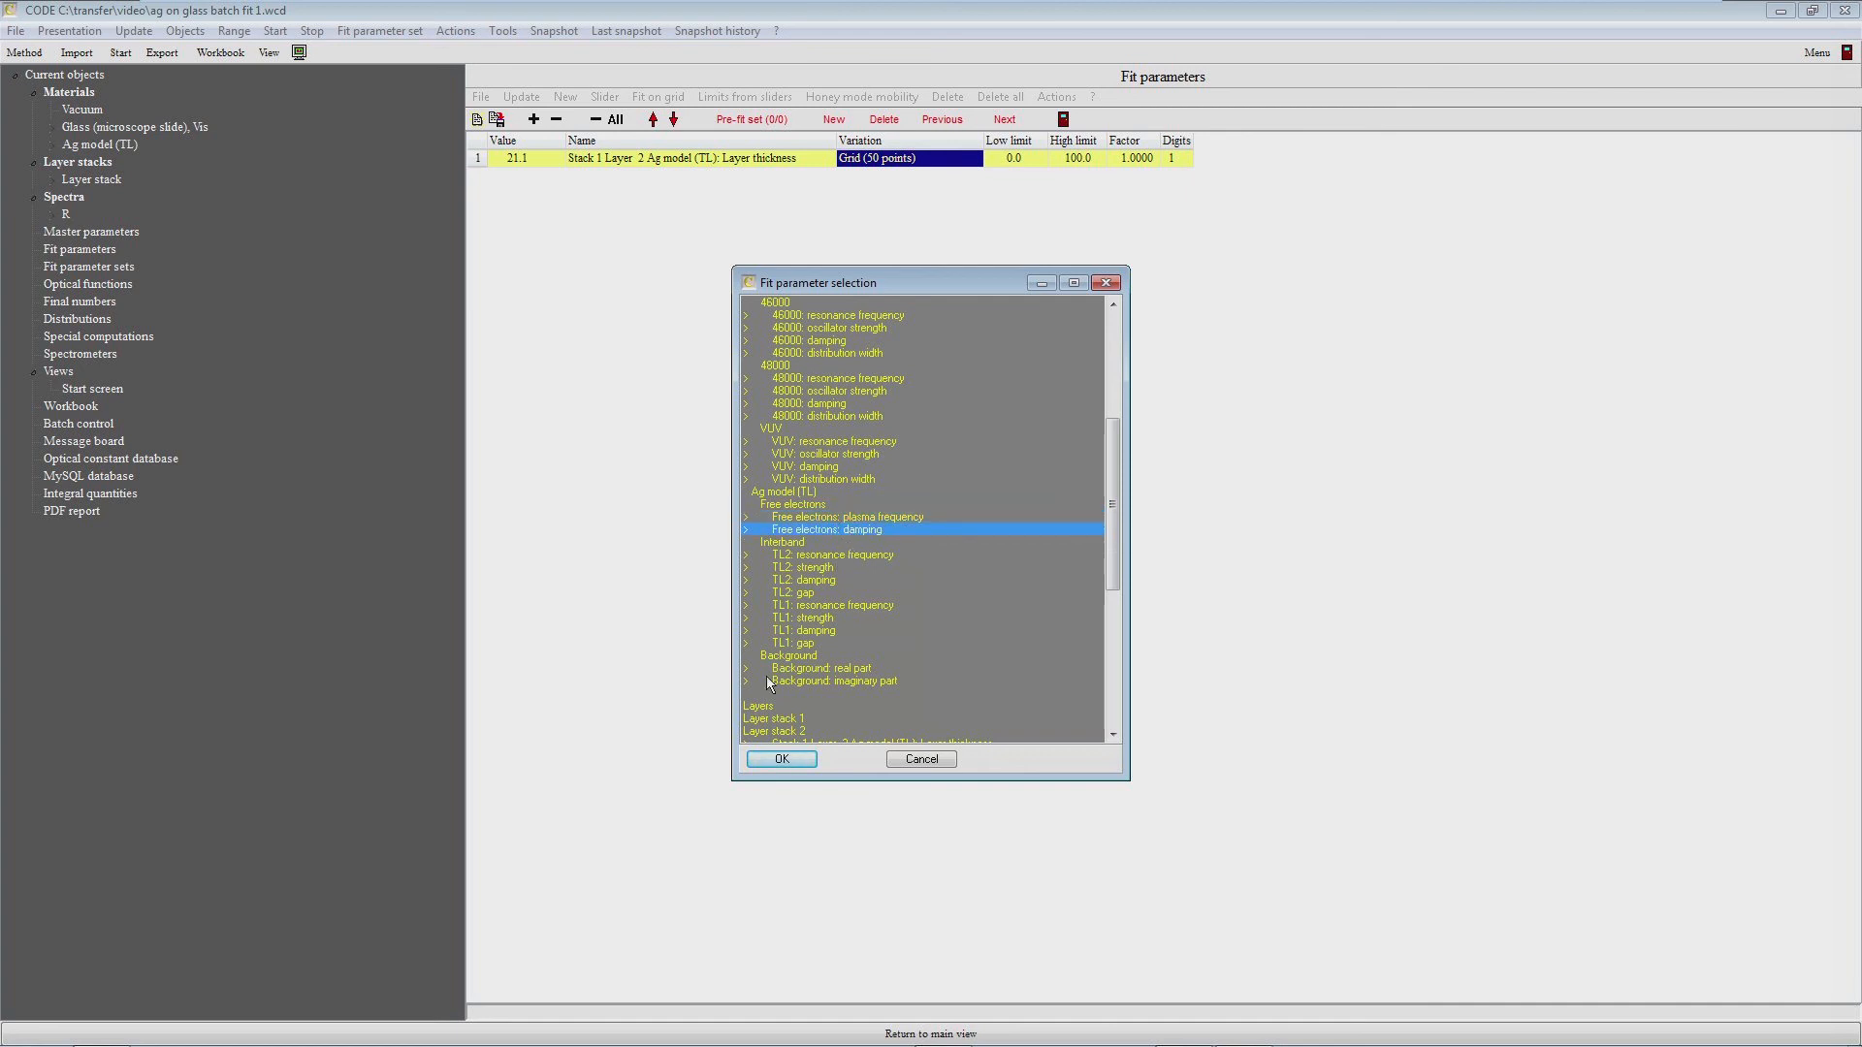
left_click(776, 761)
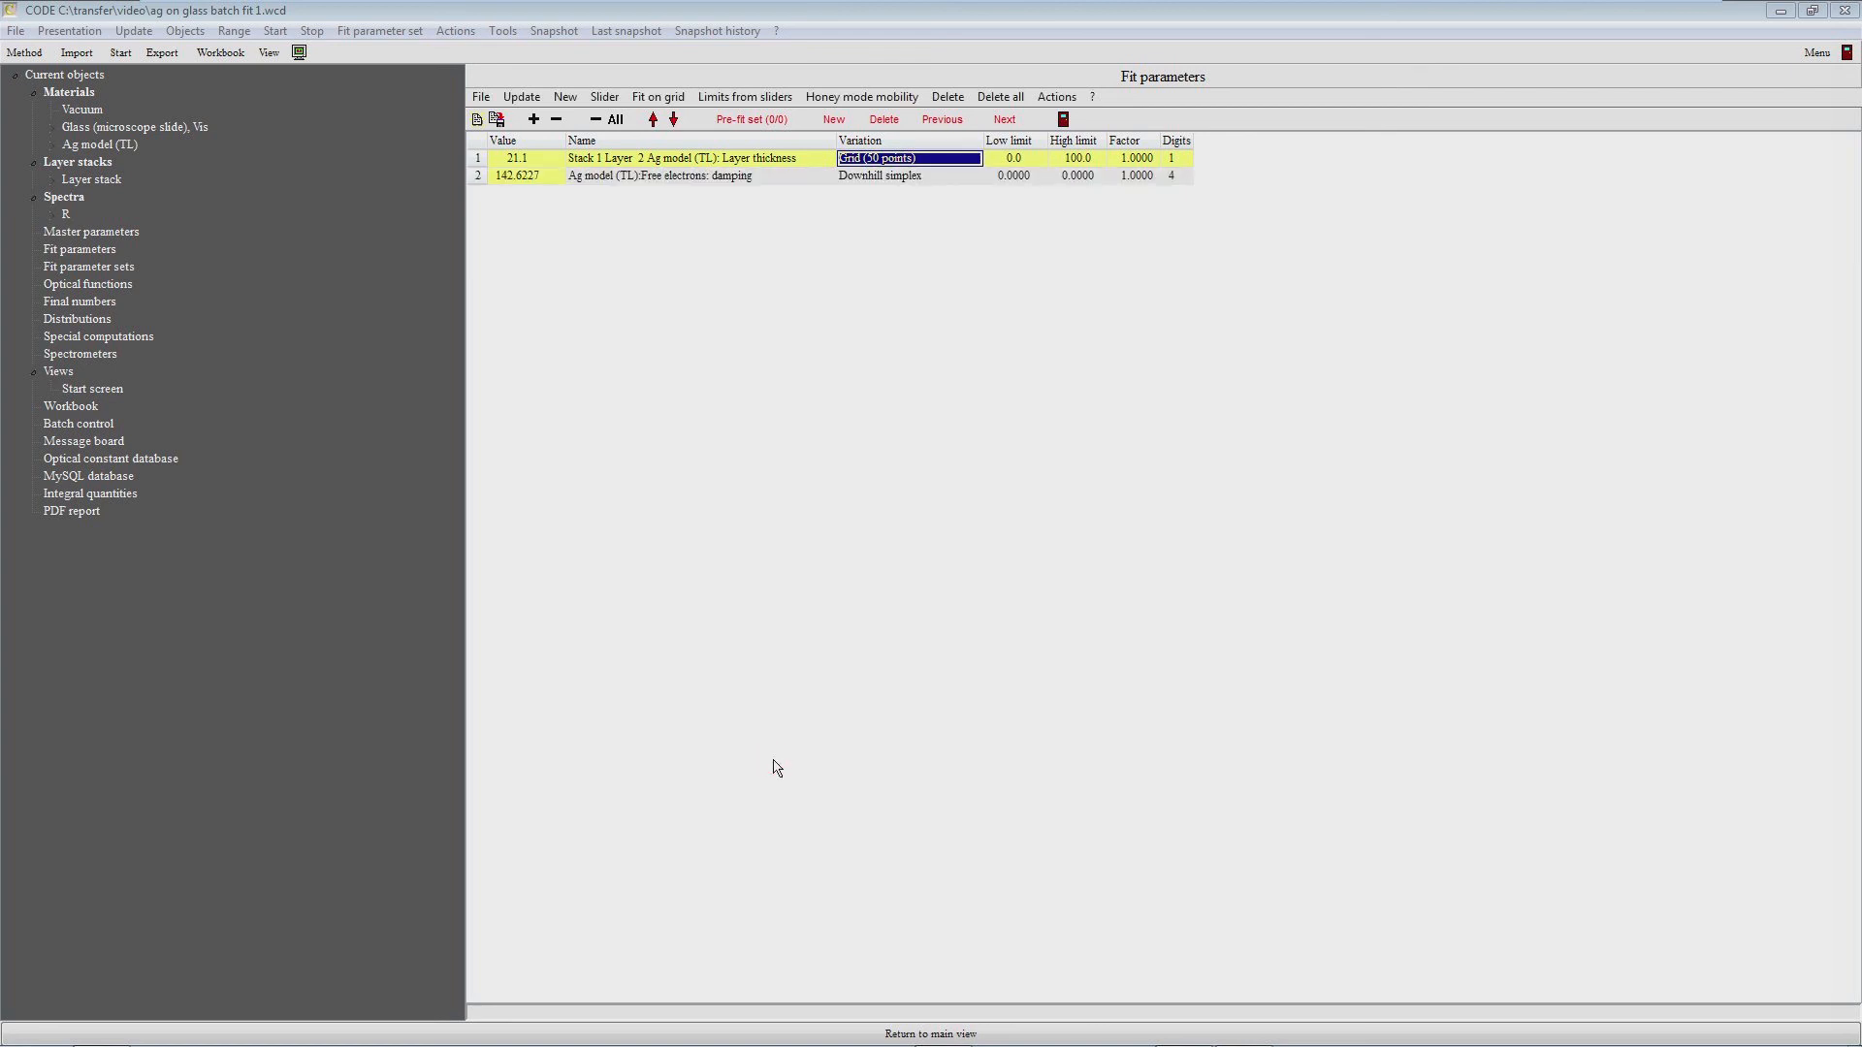
Step: Limit the free electrons damping parameter to the range from 100 to 1000
left_click(1031, 178)
type("100")
key("Return")
key("Tab")
type("1000")
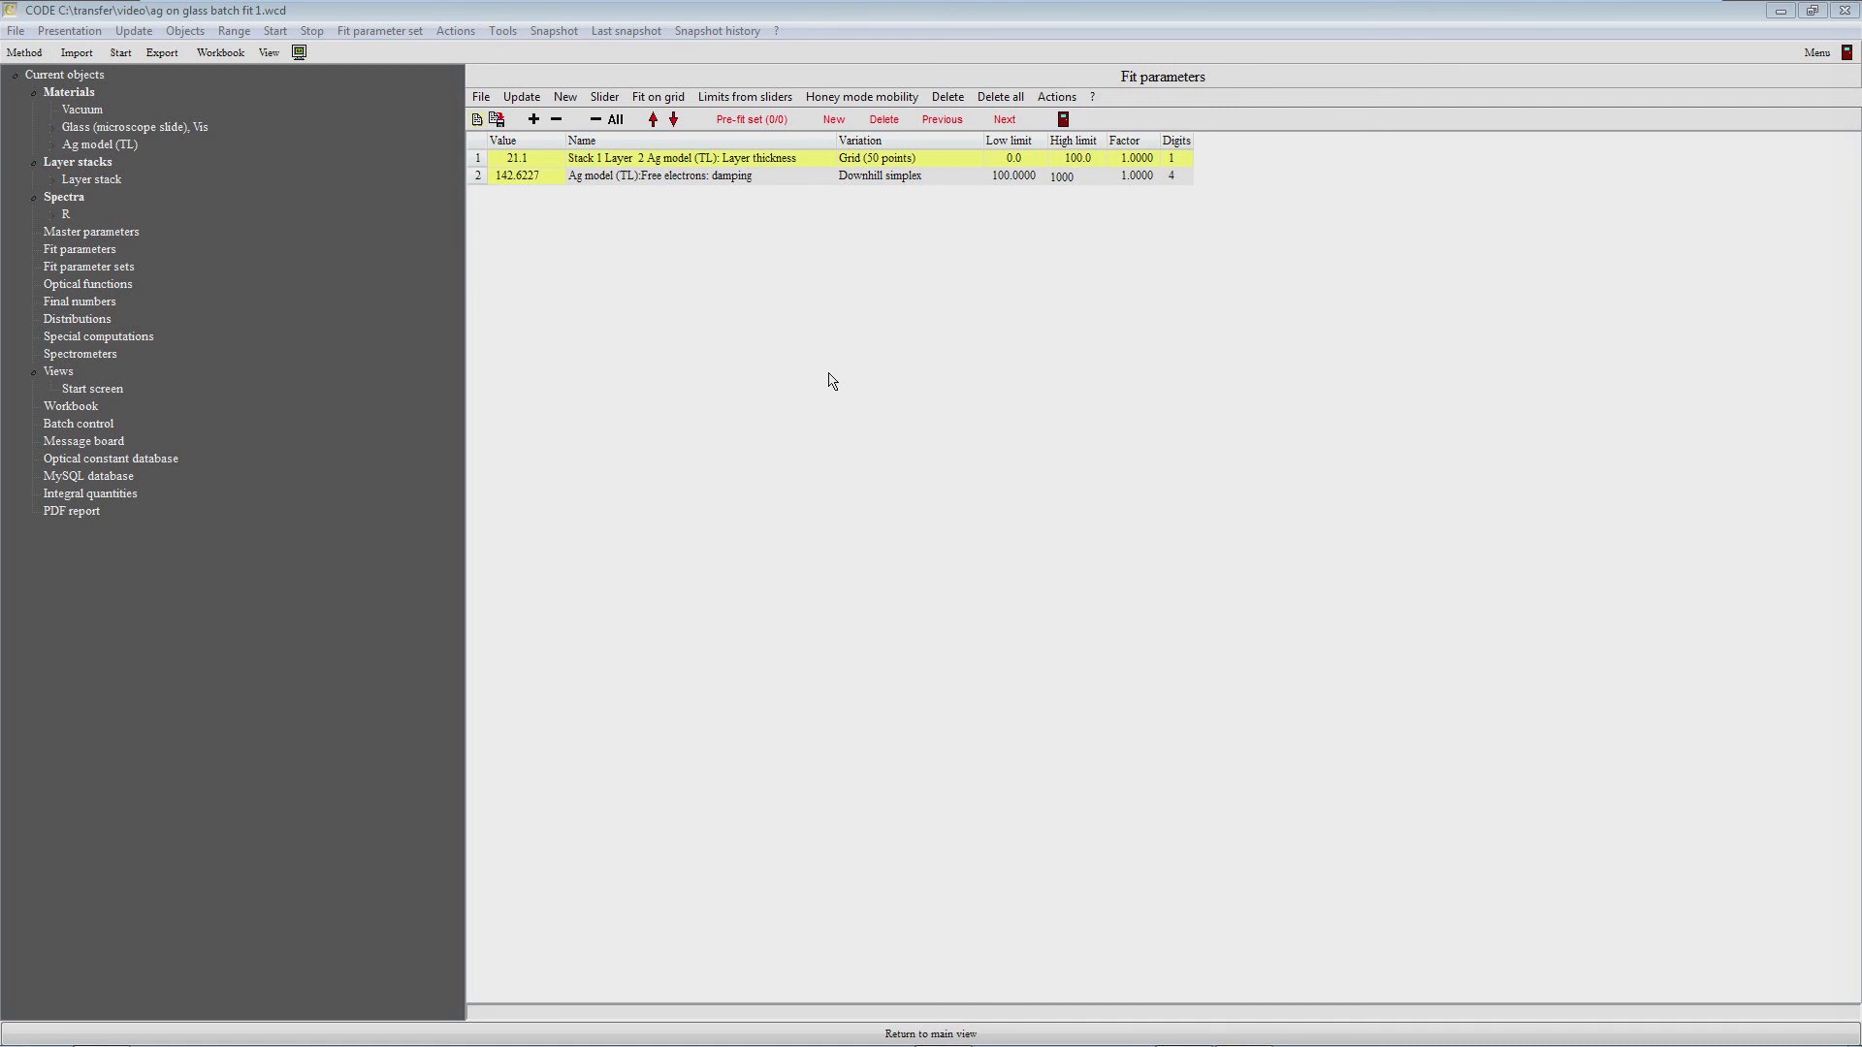
key("Return")
key("shift+Tab")
key("Tab")
Step: Set the variation of the free electrons damping parameter to the mode abbreviated Cen
left_click(871, 177)
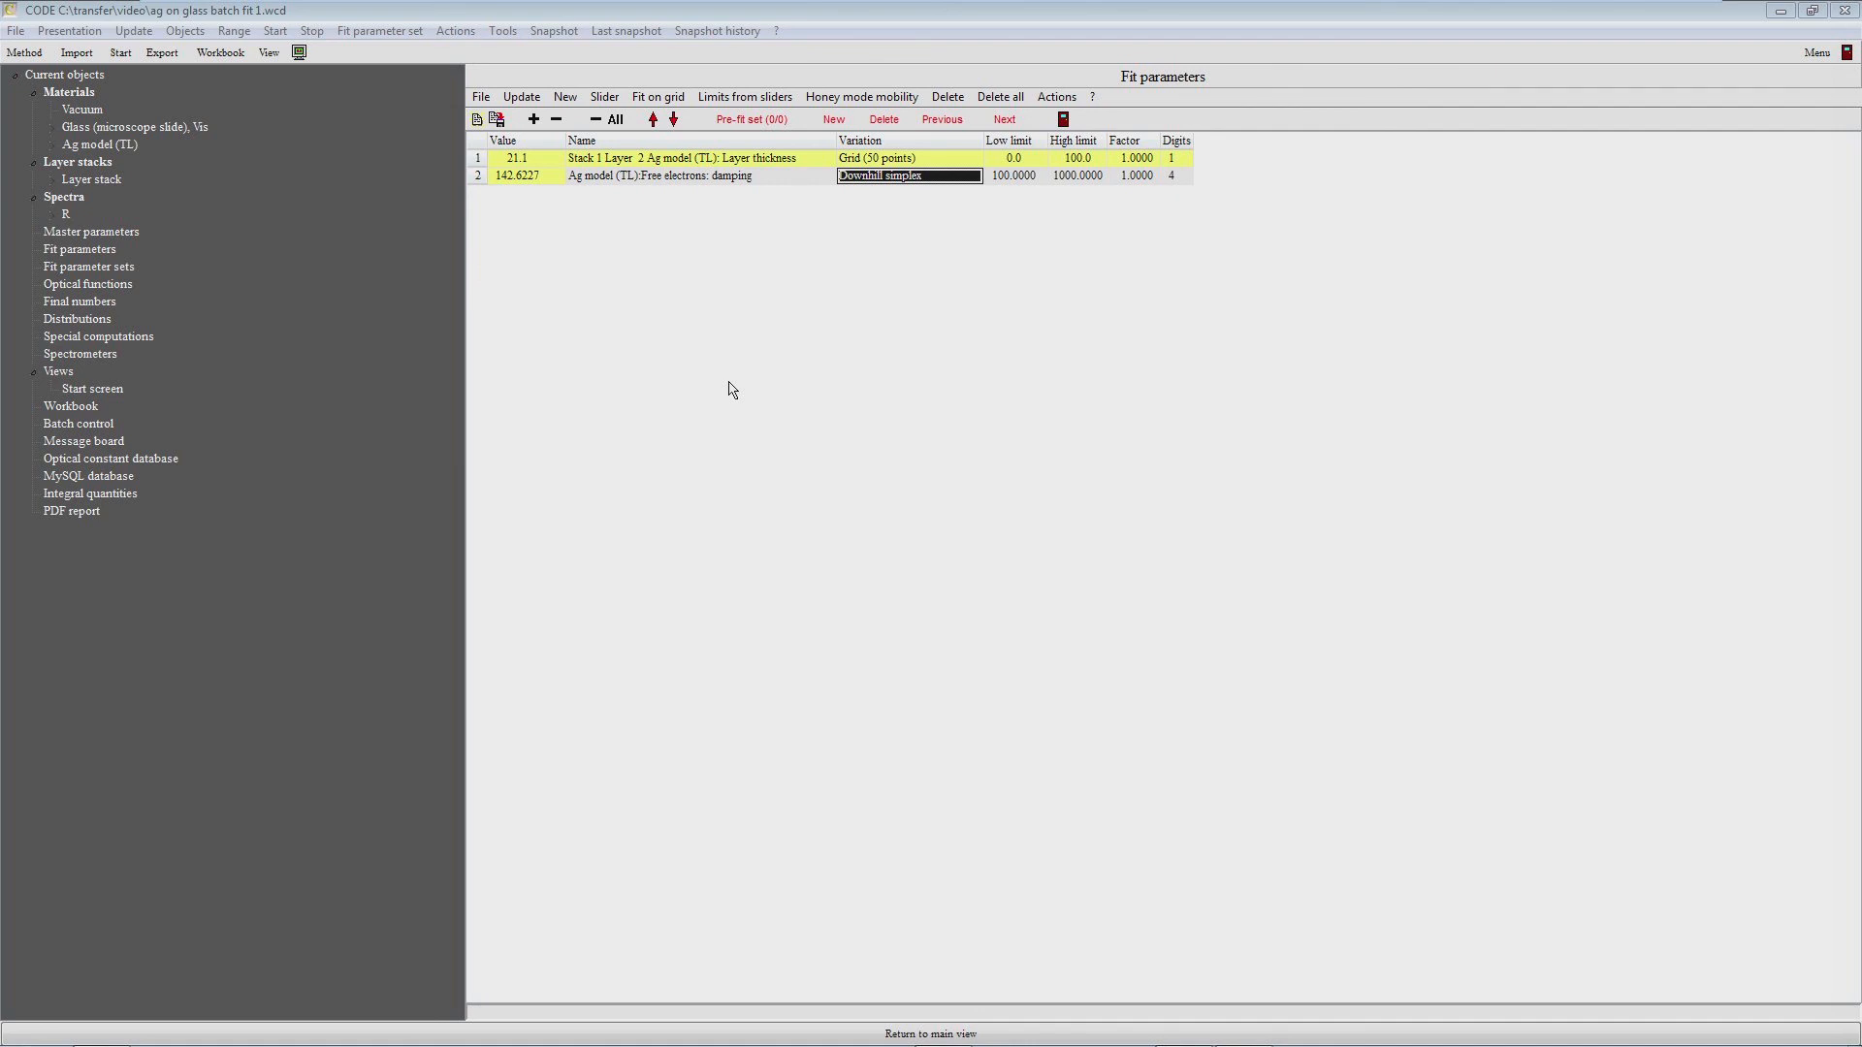
key("F4")
key("Down")
key("Down")
key("Down")
key("Up")
Step: Rerun the batch fit for all samples with layer thickness and free electrons damping as fit parameters
double_click(109, 424)
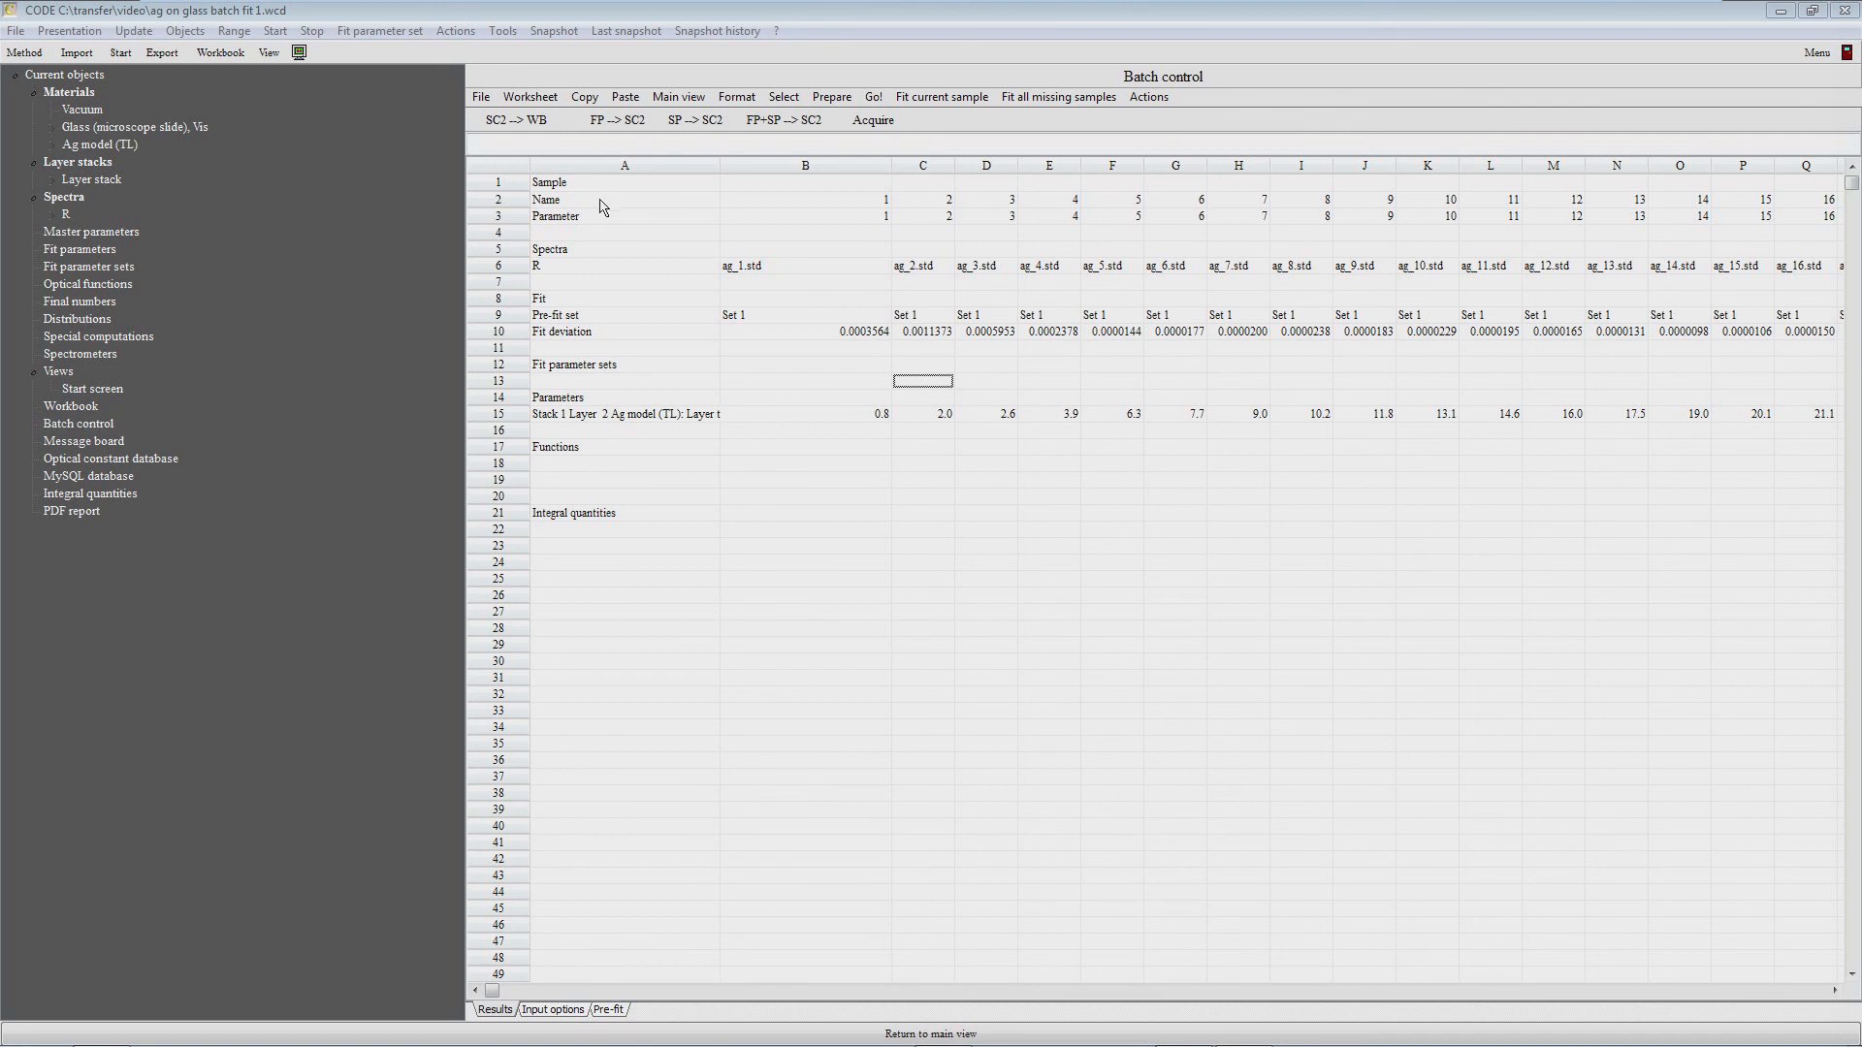
left_click(873, 97)
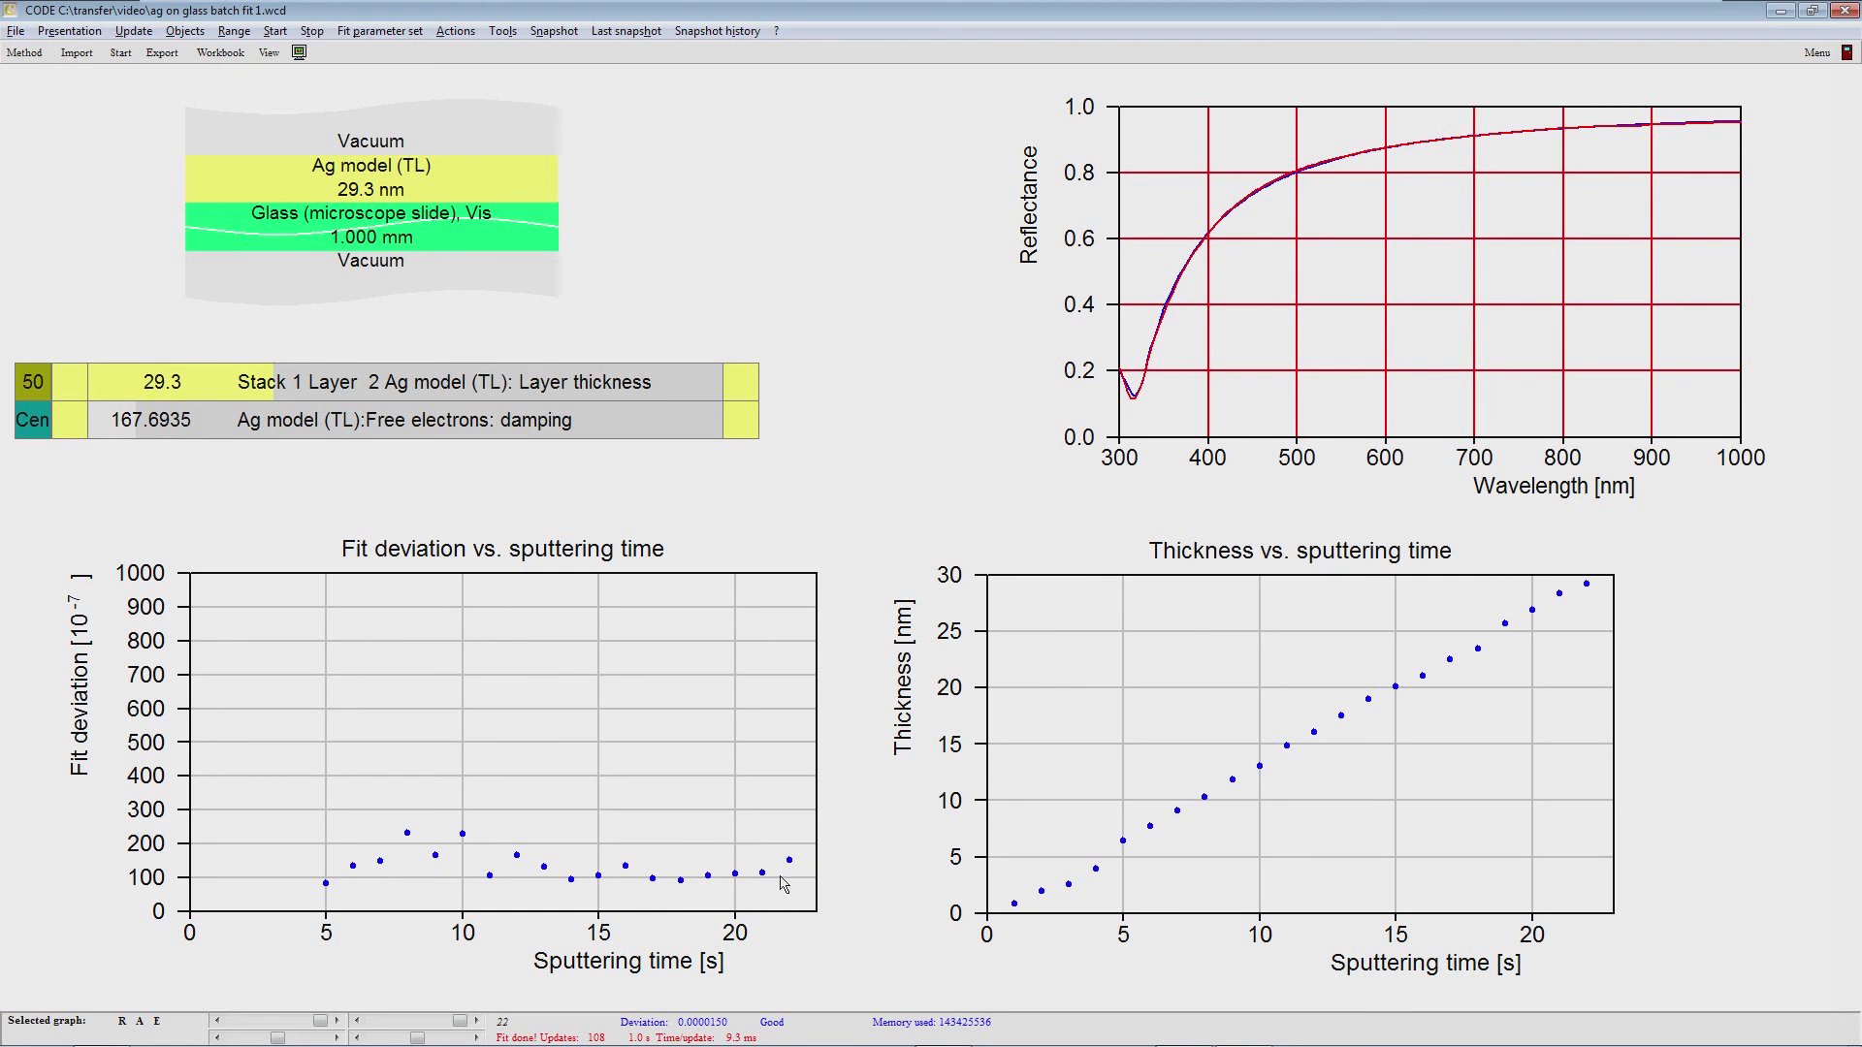
Step: Narrow the fit deviation and thickness graphs and place them side by side, leaving room for a third graph
left_click_drag(817, 790, 570, 789)
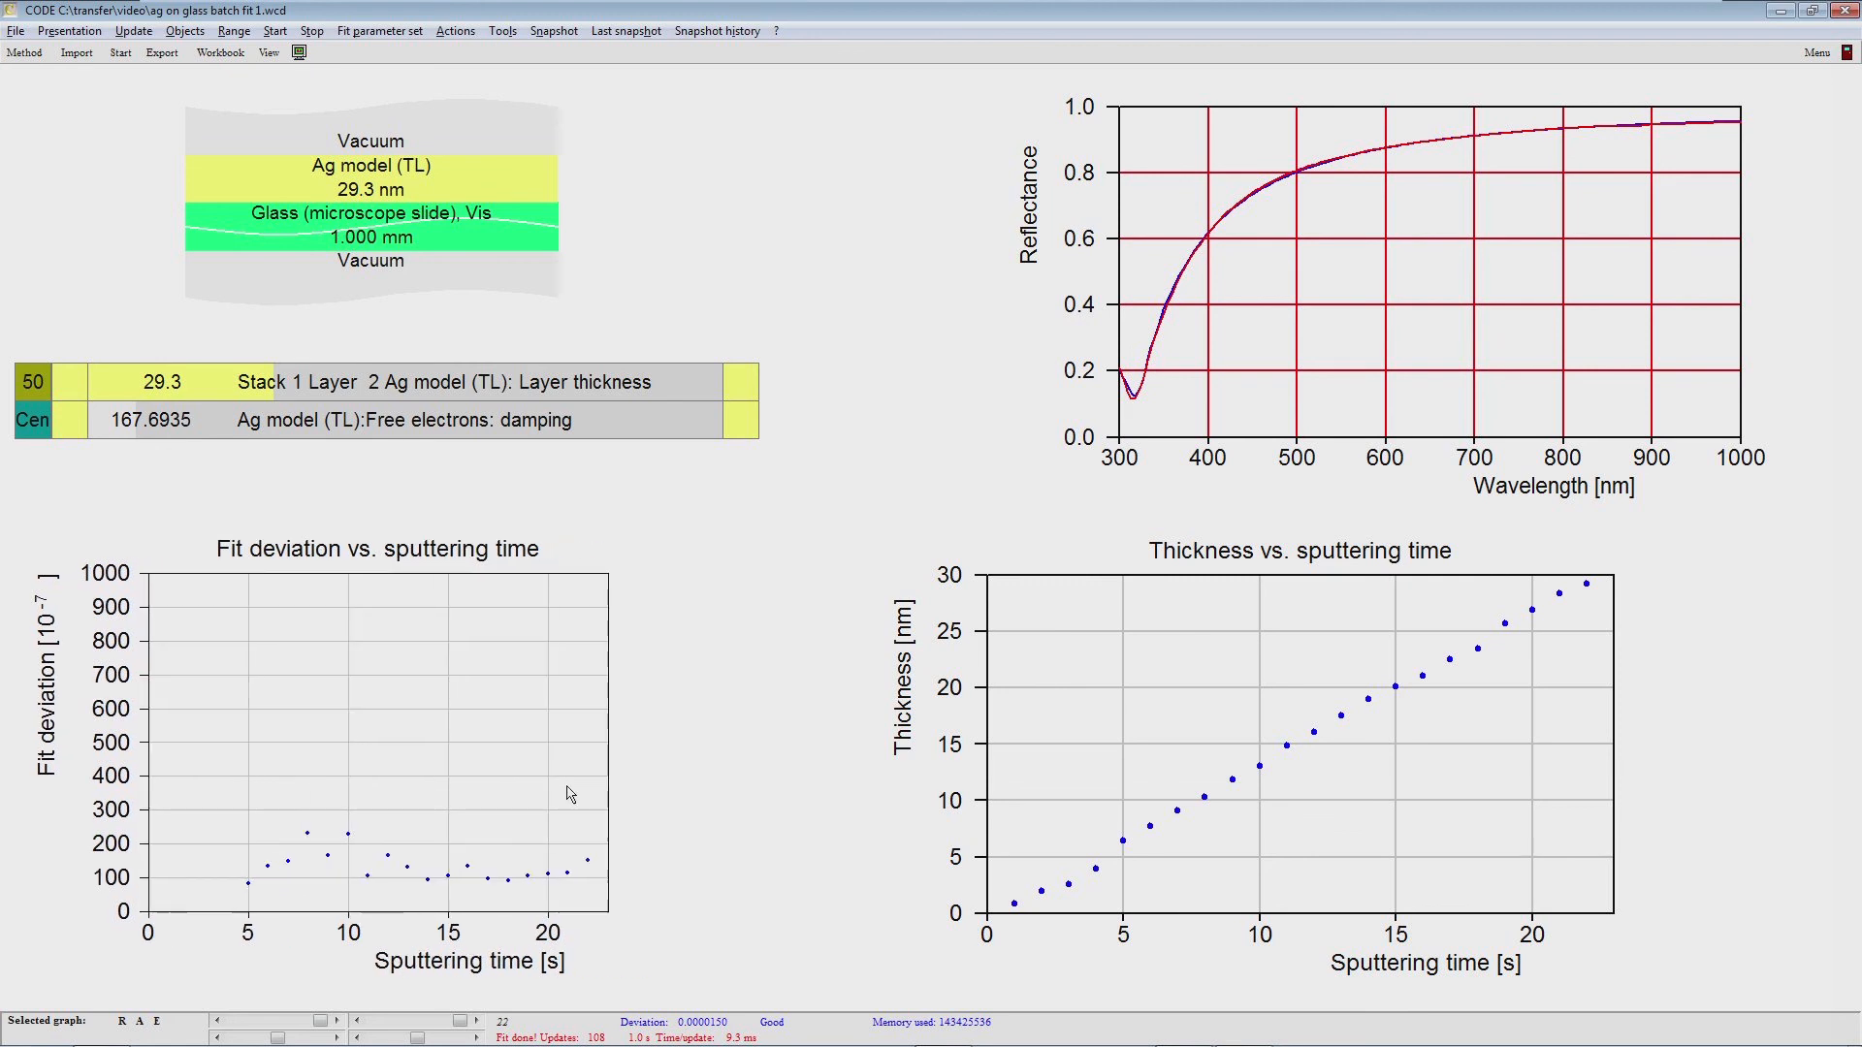
left_click_drag(1077, 739, 845, 740)
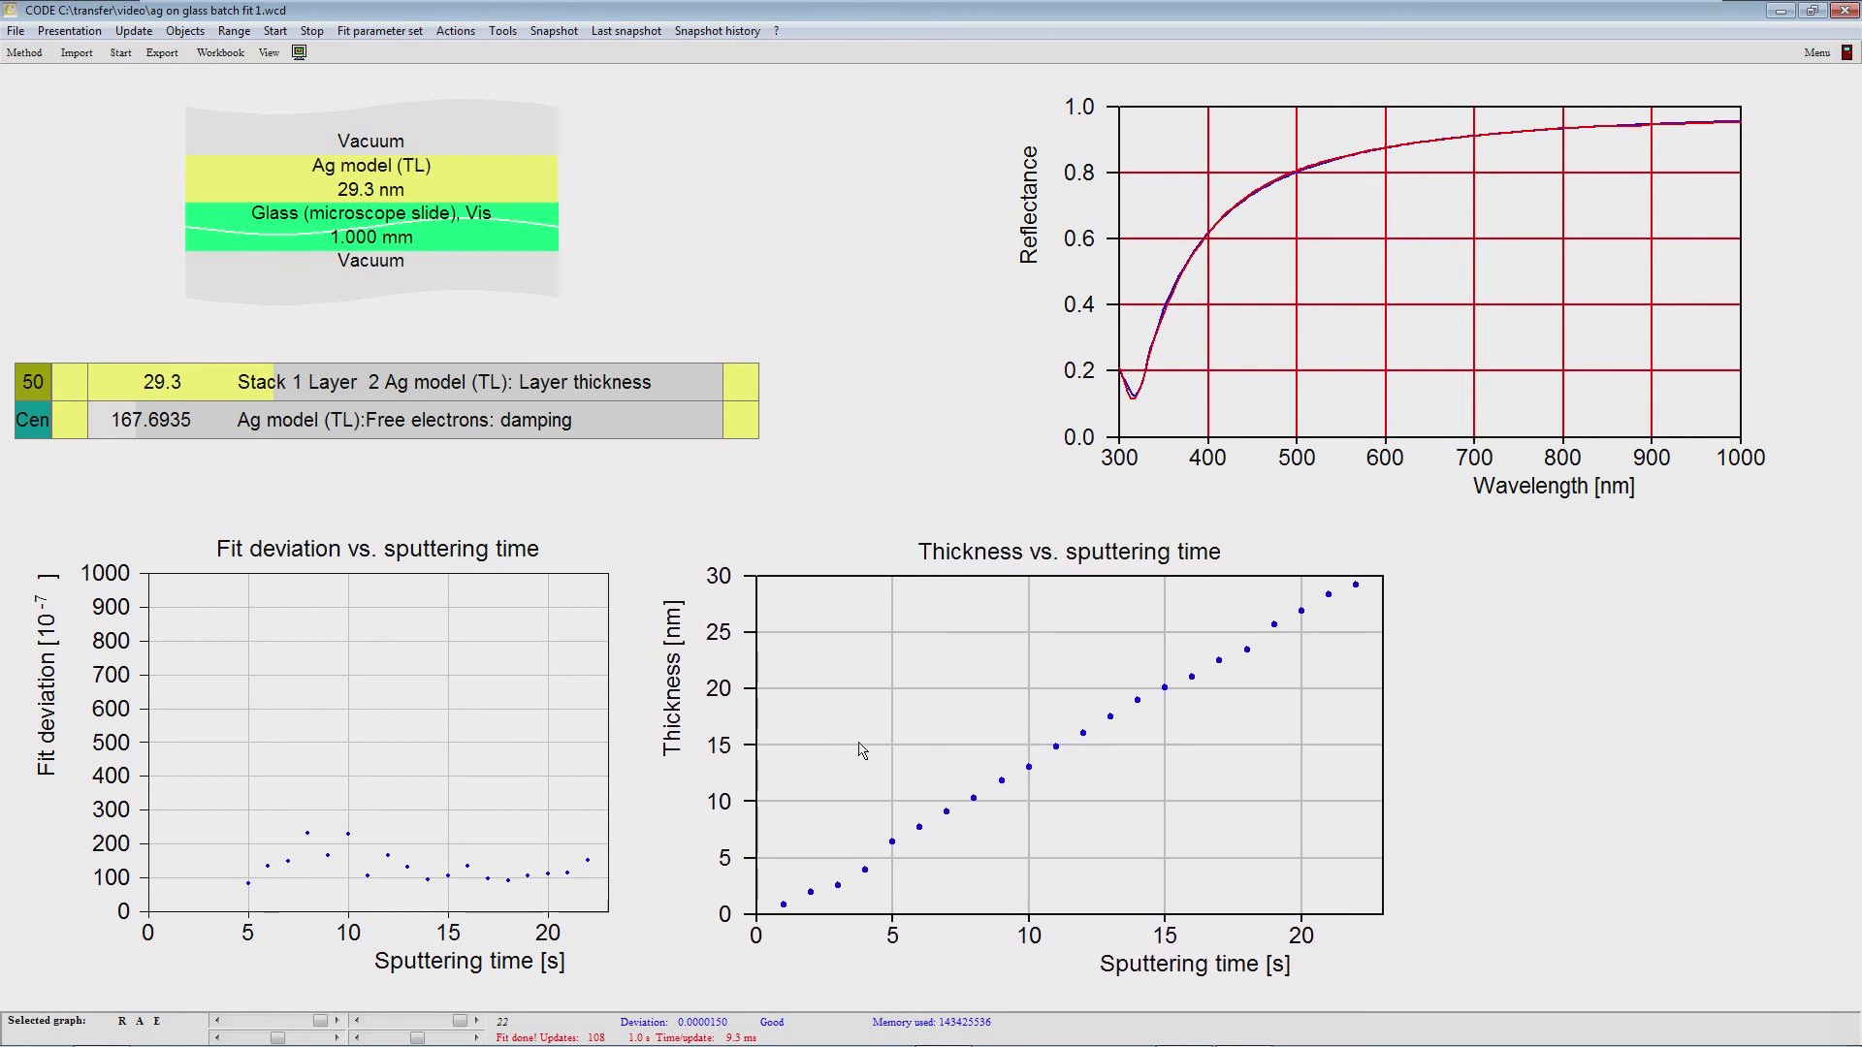
left_click_drag(1368, 746, 1173, 752)
left_click_drag(152, 741, 147, 742)
left_click_drag(572, 793, 612, 813)
left_click(742, 761)
left_click_drag(747, 766, 830, 767)
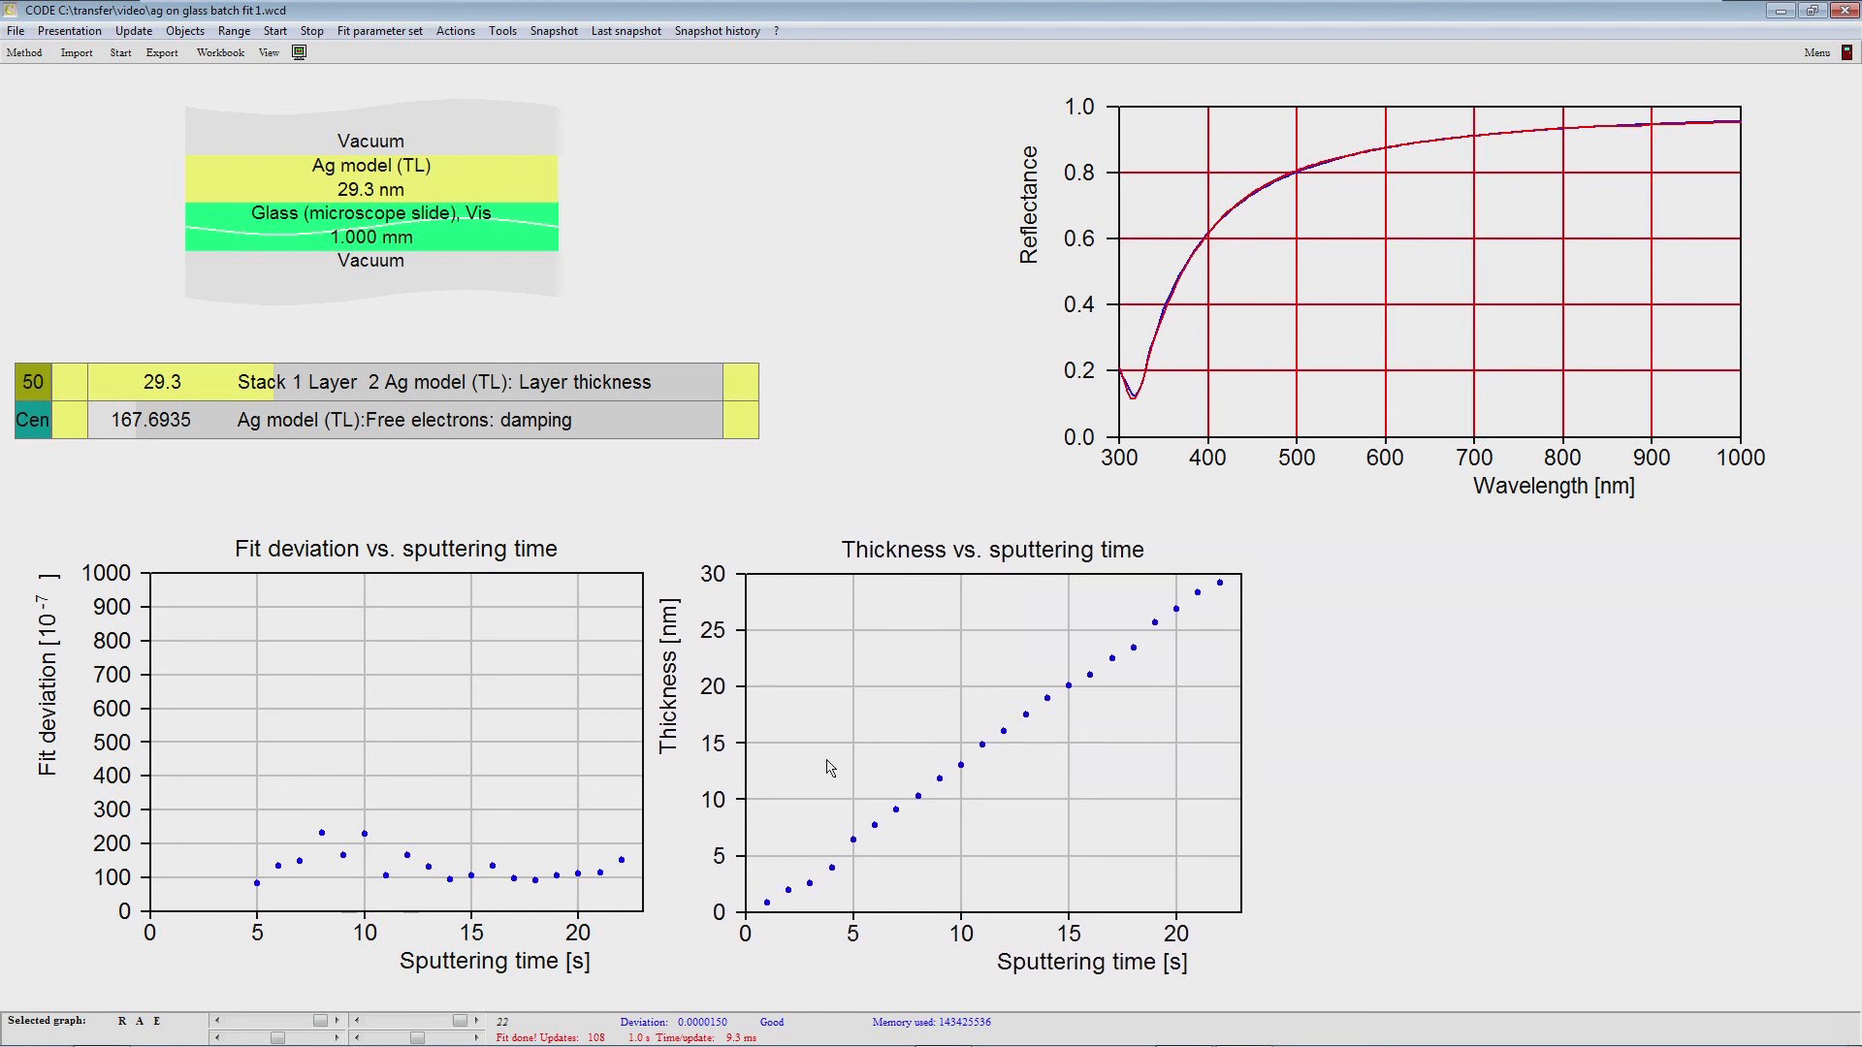
Step: Duplicate the Thickness vs time graph in the start screen's view list
right_click(786, 671)
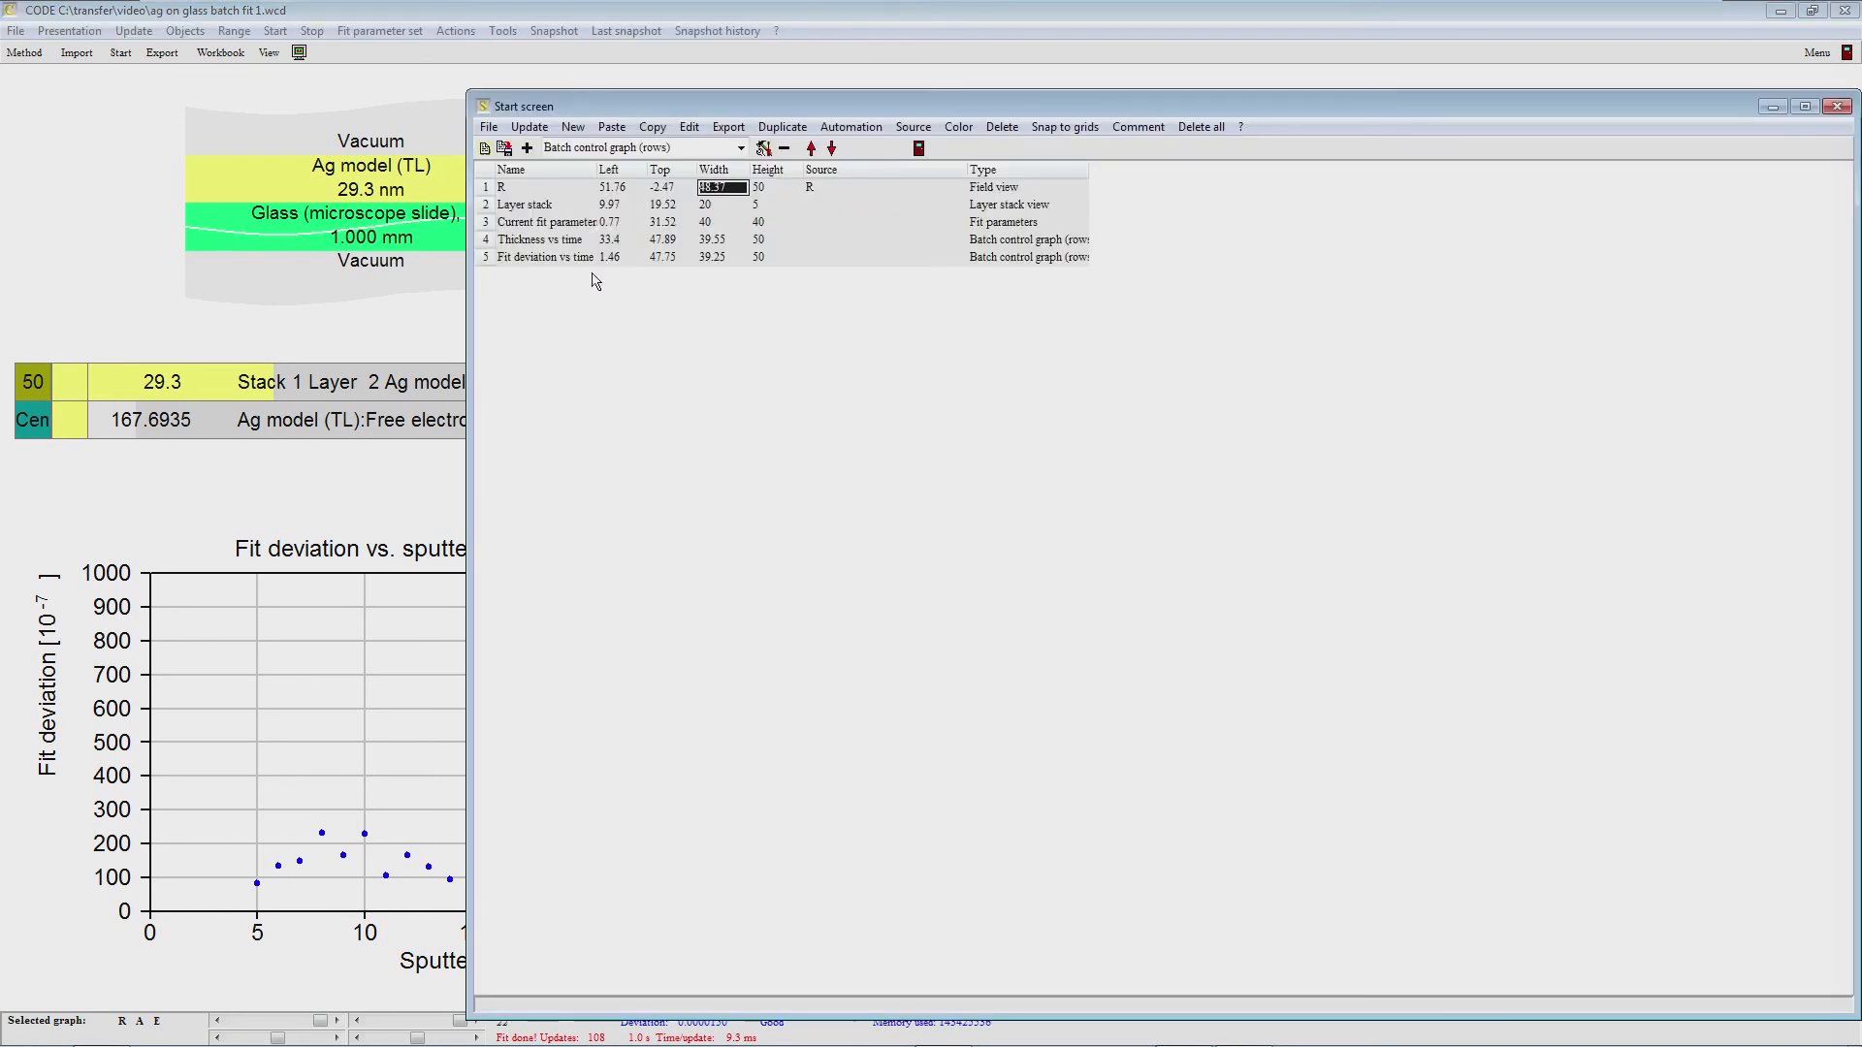
left_click(574, 242)
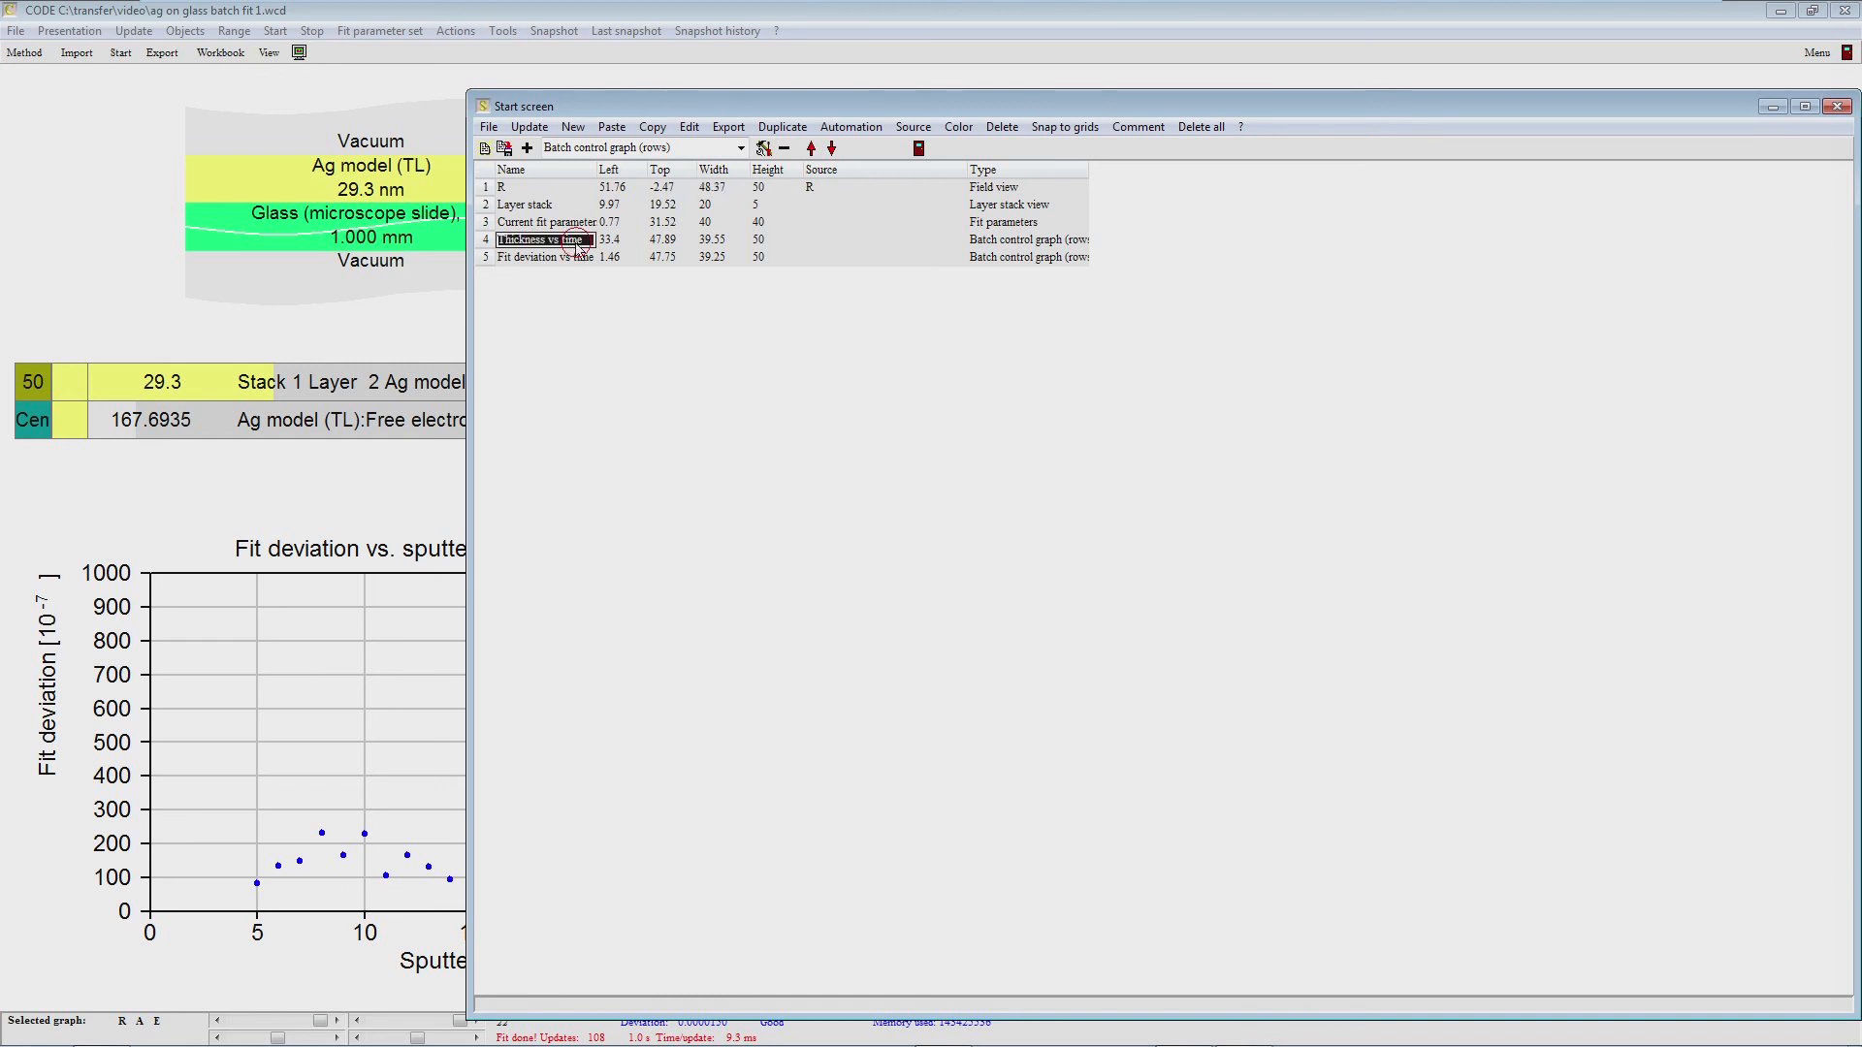
left_click(772, 127)
left_click(618, 260)
key("Down")
key("Left")
Step: Rename the duplicated graph as Damping vs time
key("F2")
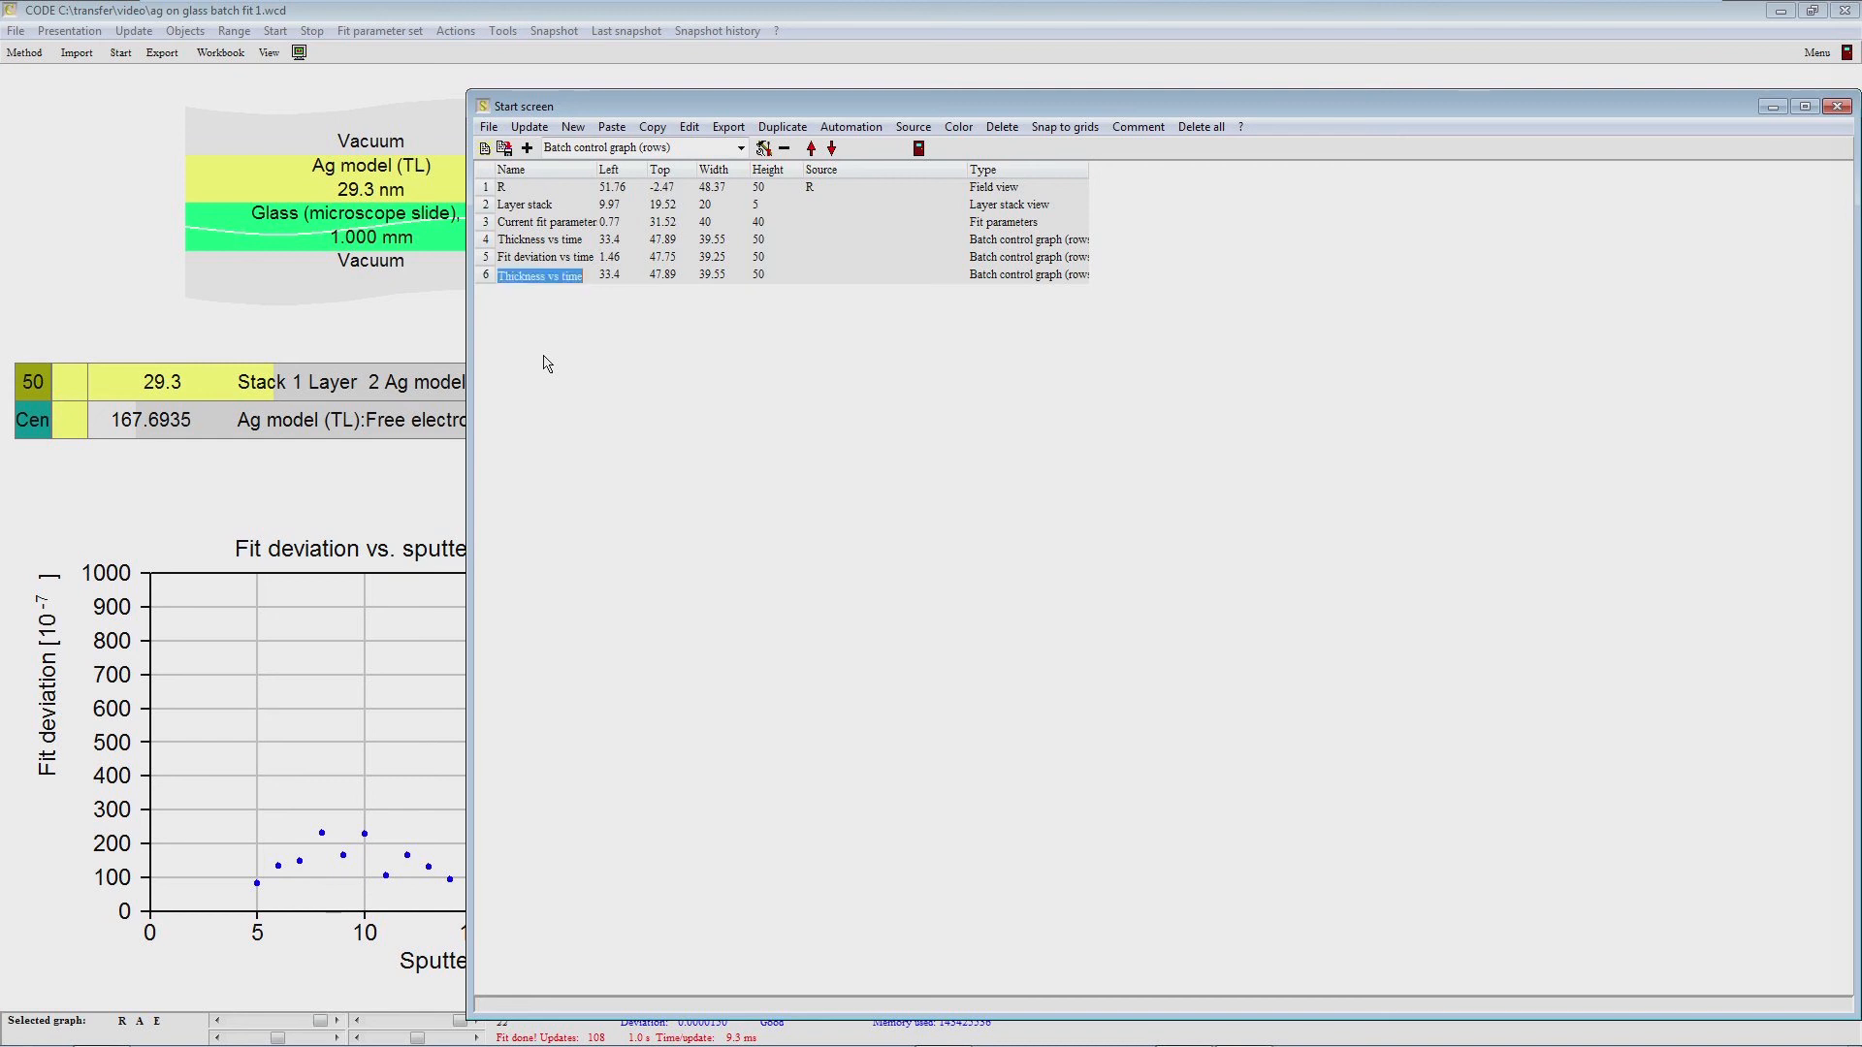
key("Home")
key("Right")
key("Right")
key("Right")
key("Right")
key("Right")
key("Right")
key("Right")
key("Right")
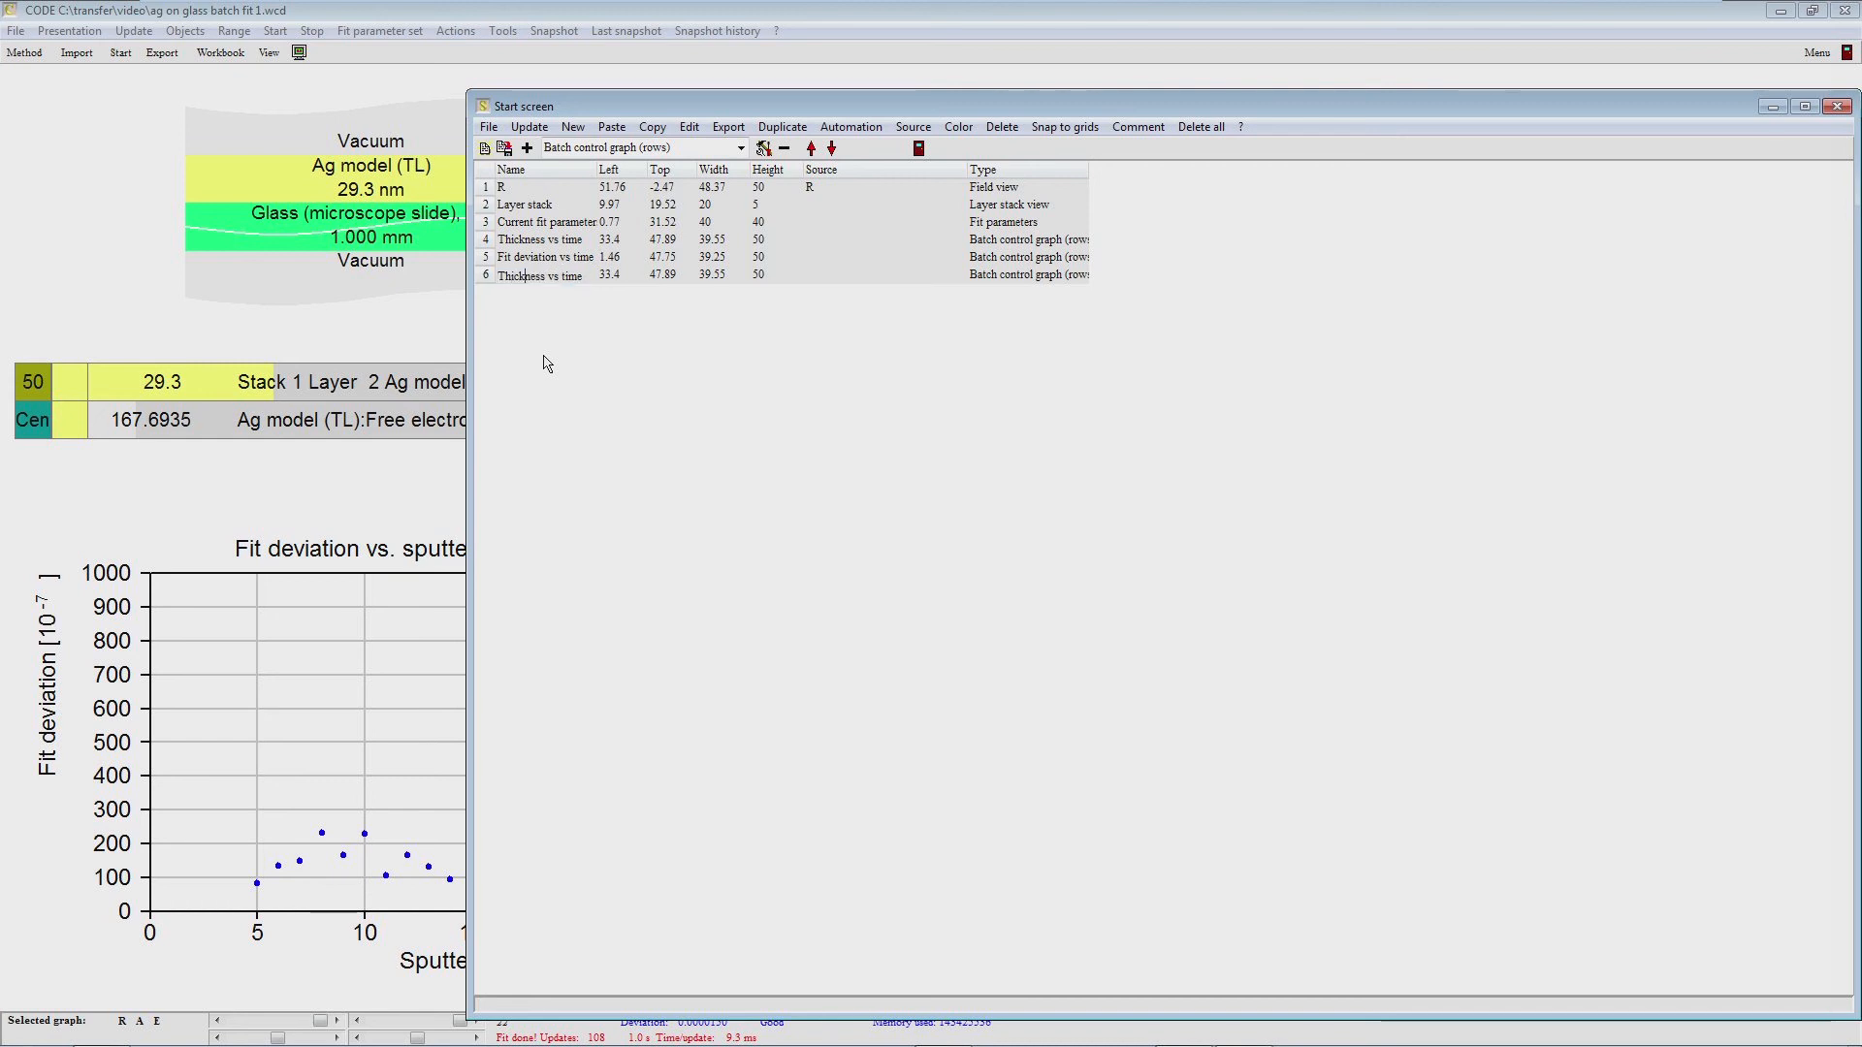
key("Delete")
key("Delete")
key("BackSpace")
key("BackSpace")
key("BackSpace")
key("BackSpace")
key("BackSpace")
key("BackSpace")
key("BackSpace")
key("BackSpace")
type("Da mping")
Step: Assign workbook range B3:W3 as x-values and B16:W16 as y-values of the Damping vs time graph
left_click(620, 275)
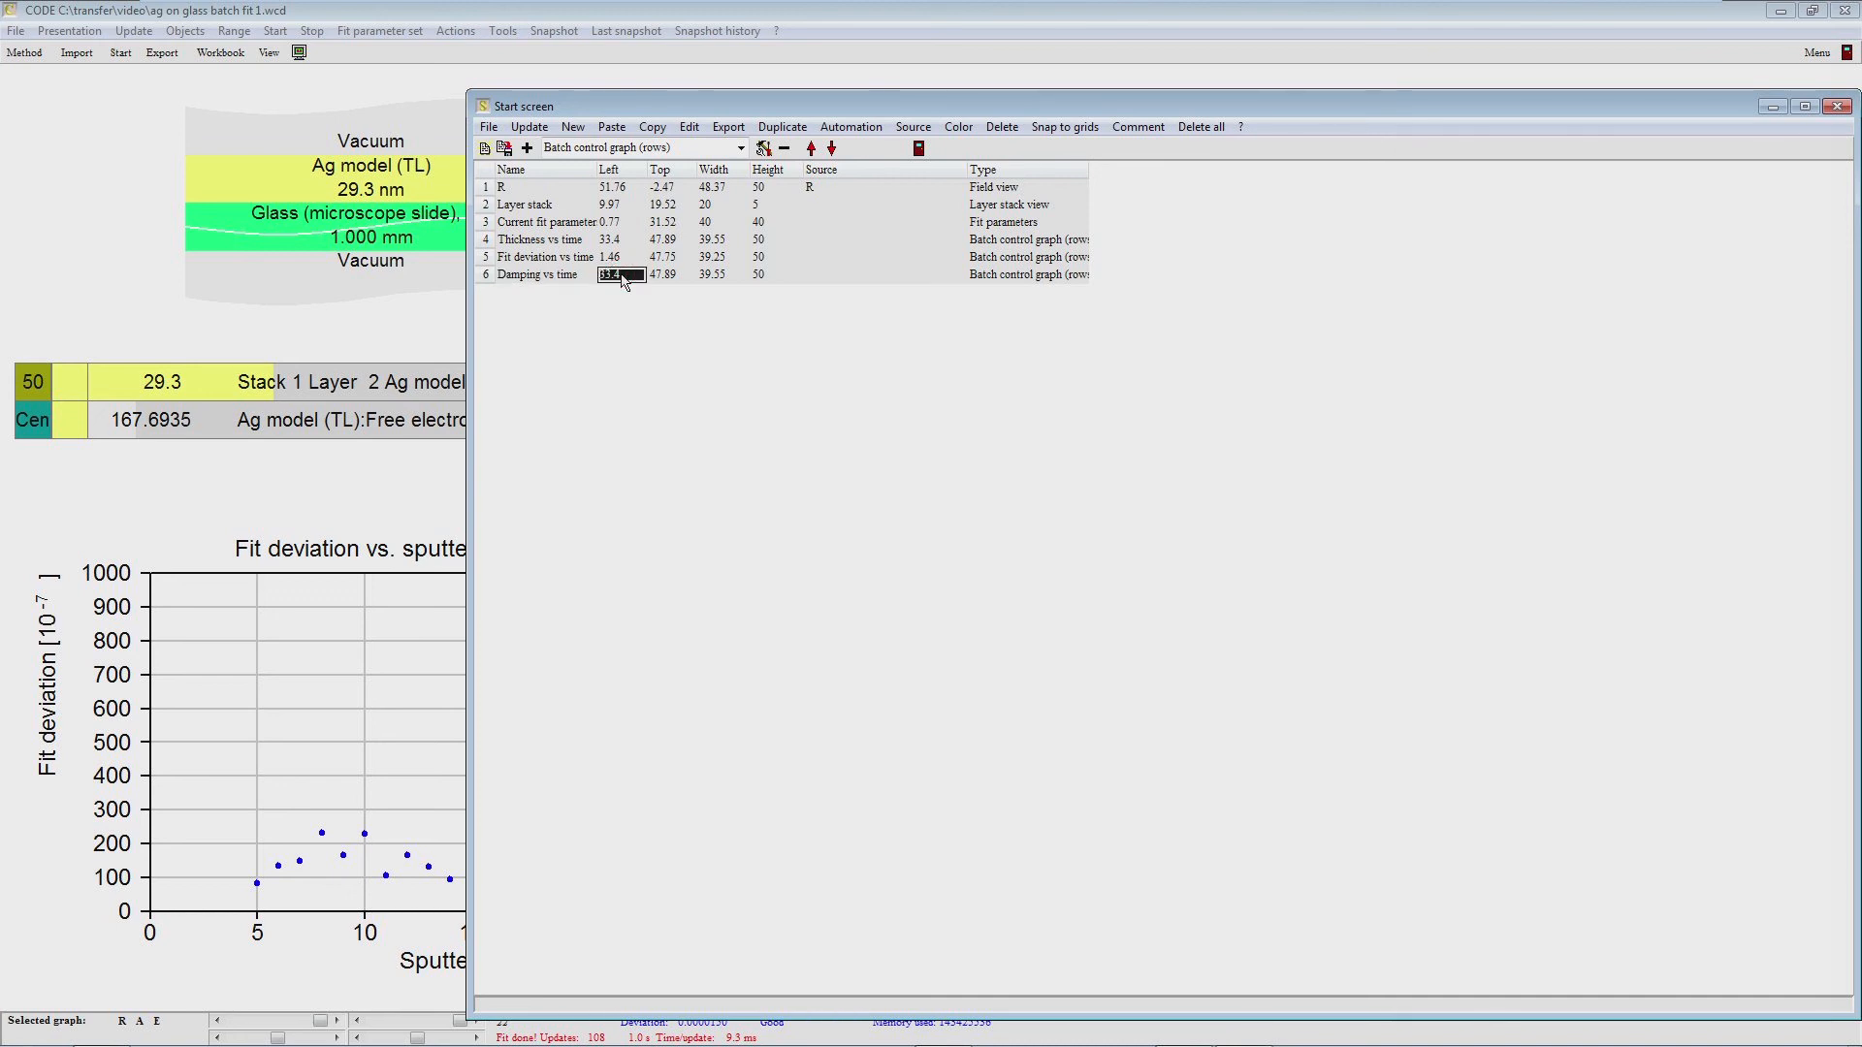
right_click(622, 274)
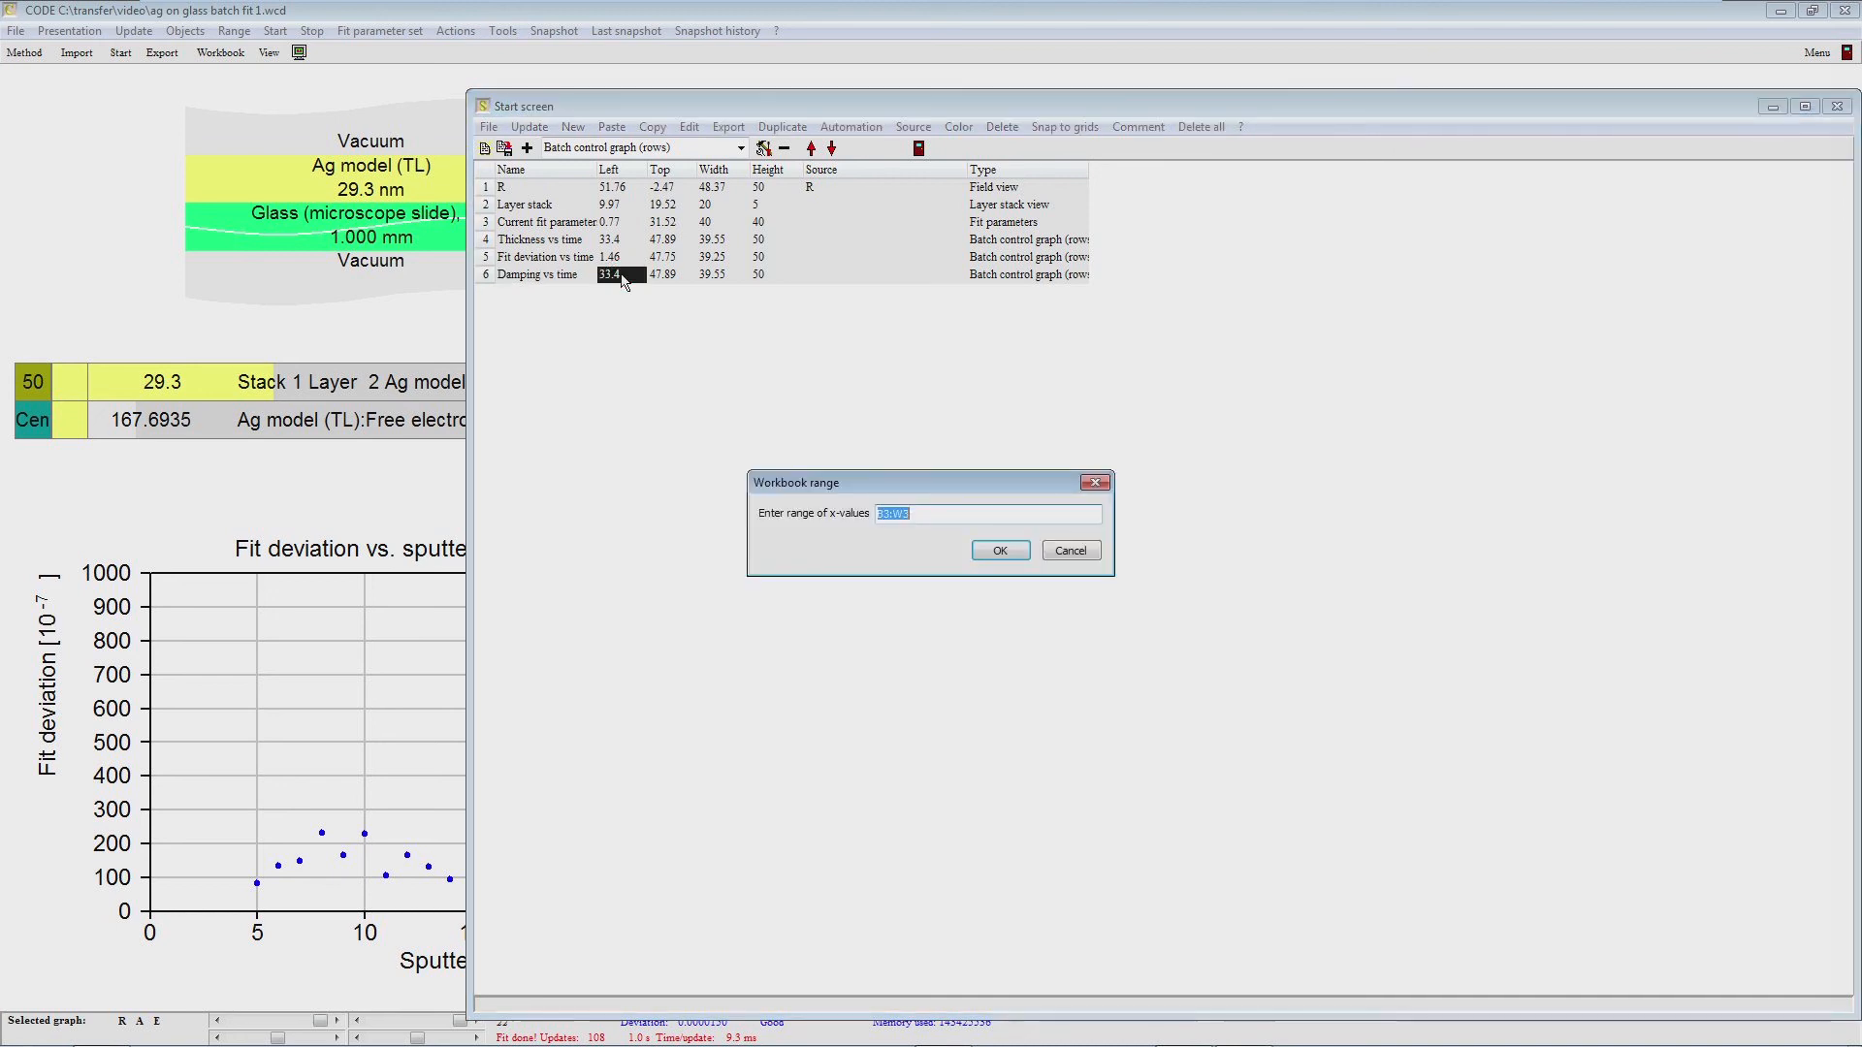
left_click(1000, 551)
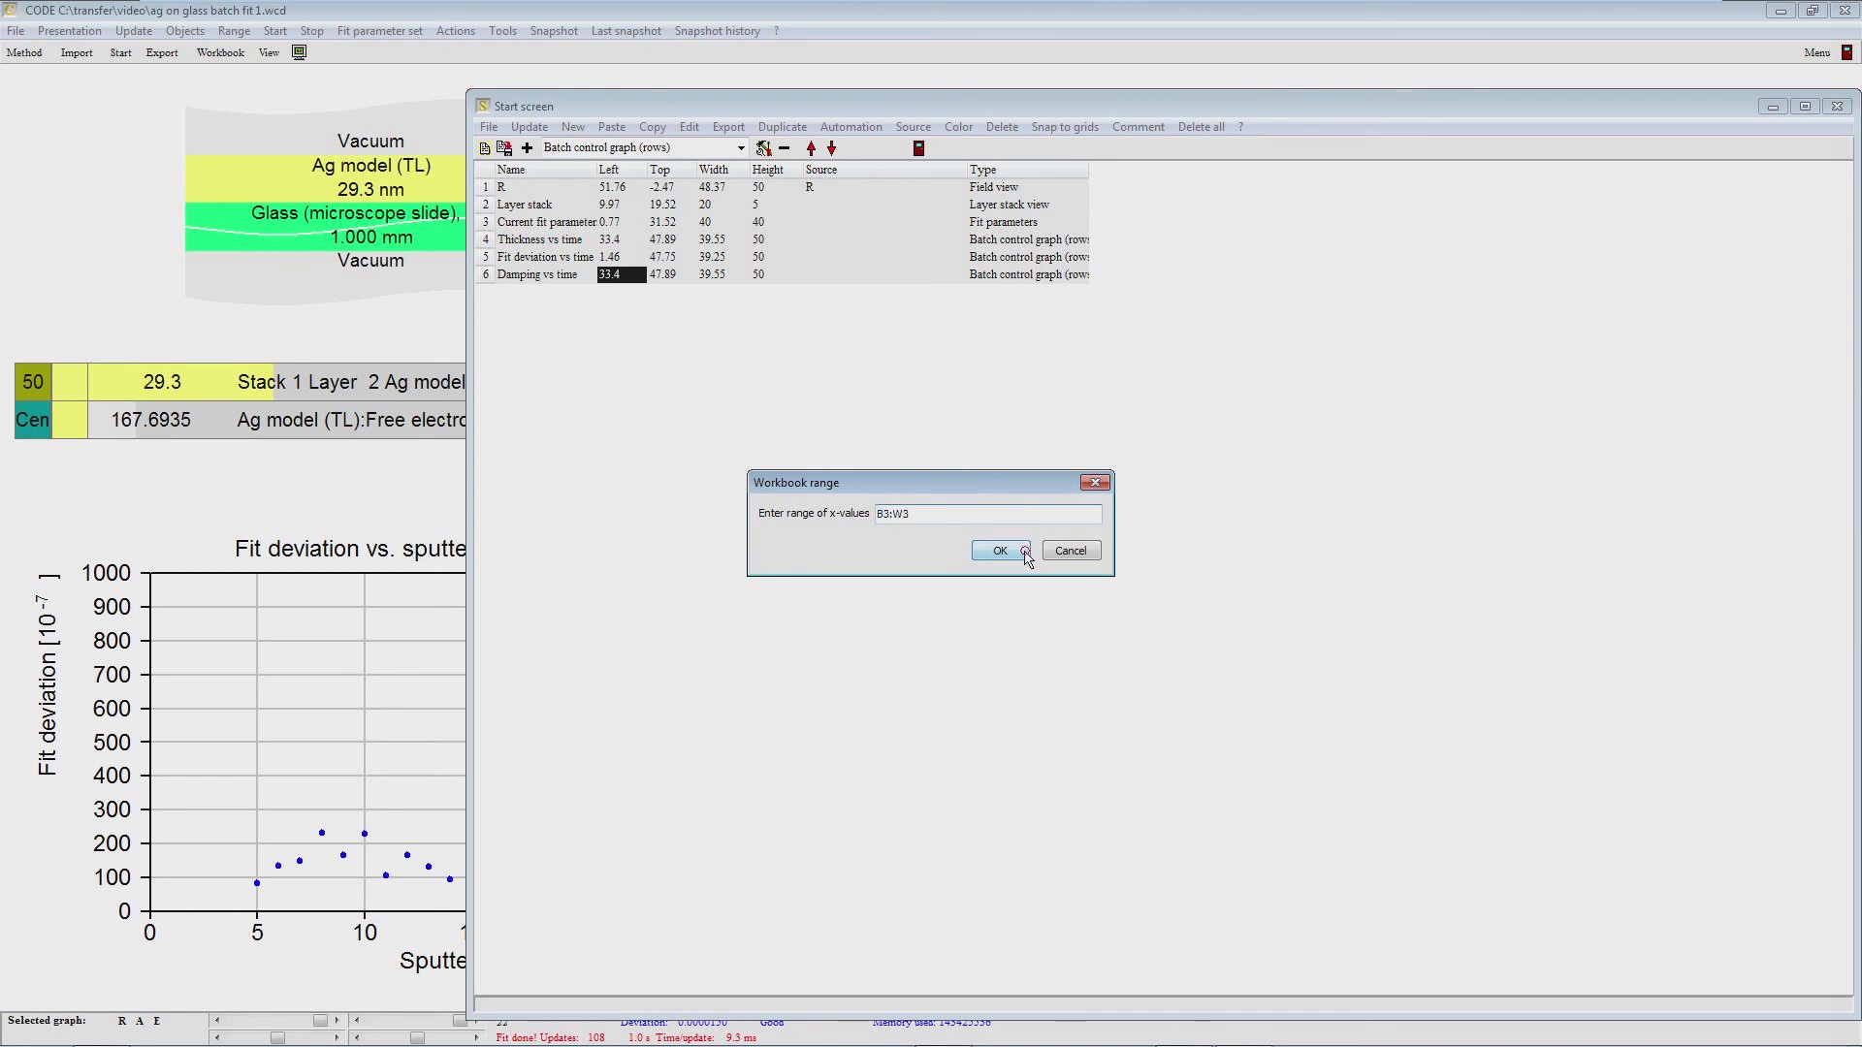
left_click(900, 523)
key("BackSpace")
type("6:W15")
key("End")
type("6")
left_click(1000, 551)
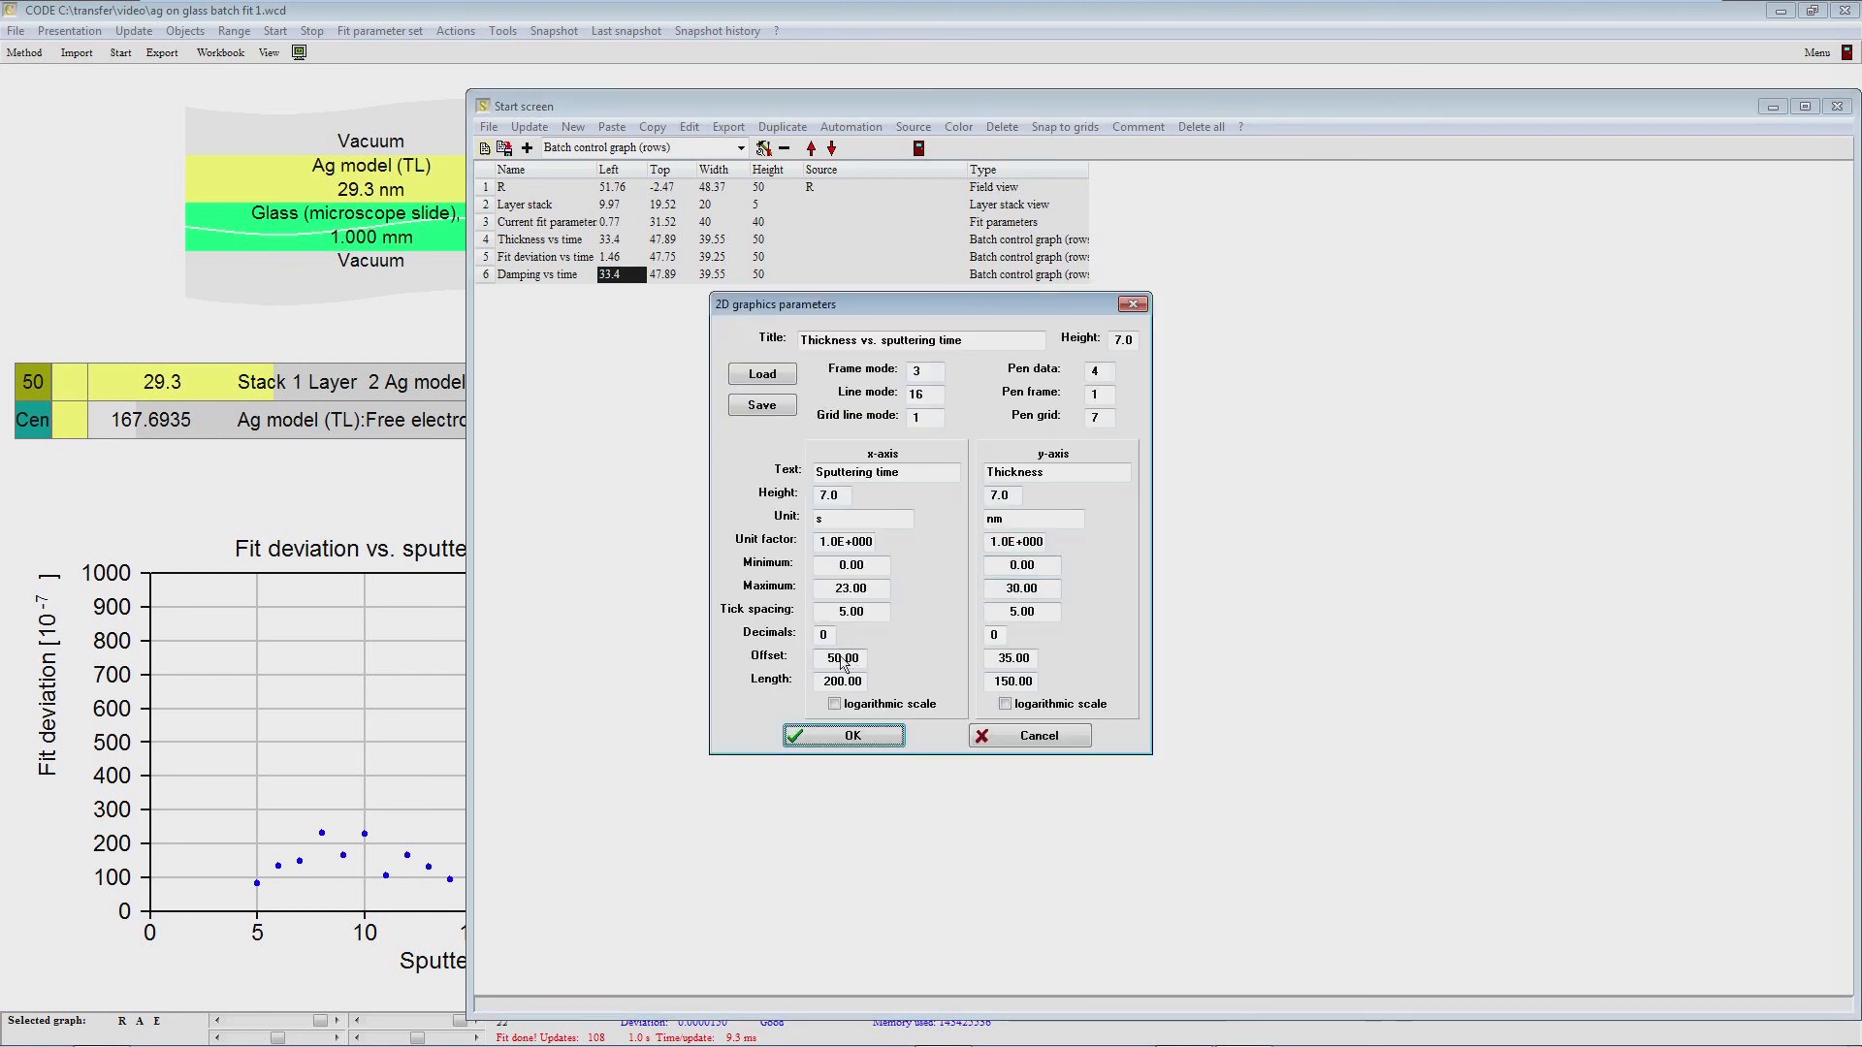
Step: Change the graph title to "Electron damping vs. sputtering time"
left_click(854, 341)
key("Delete")
key("BackSpace")
key("BackSpace")
key("BackSpace")
key("BackSpace")
key("BackSpace")
key("BackSpace")
key("BackSpace")
key("BackSpace")
type("Electron")
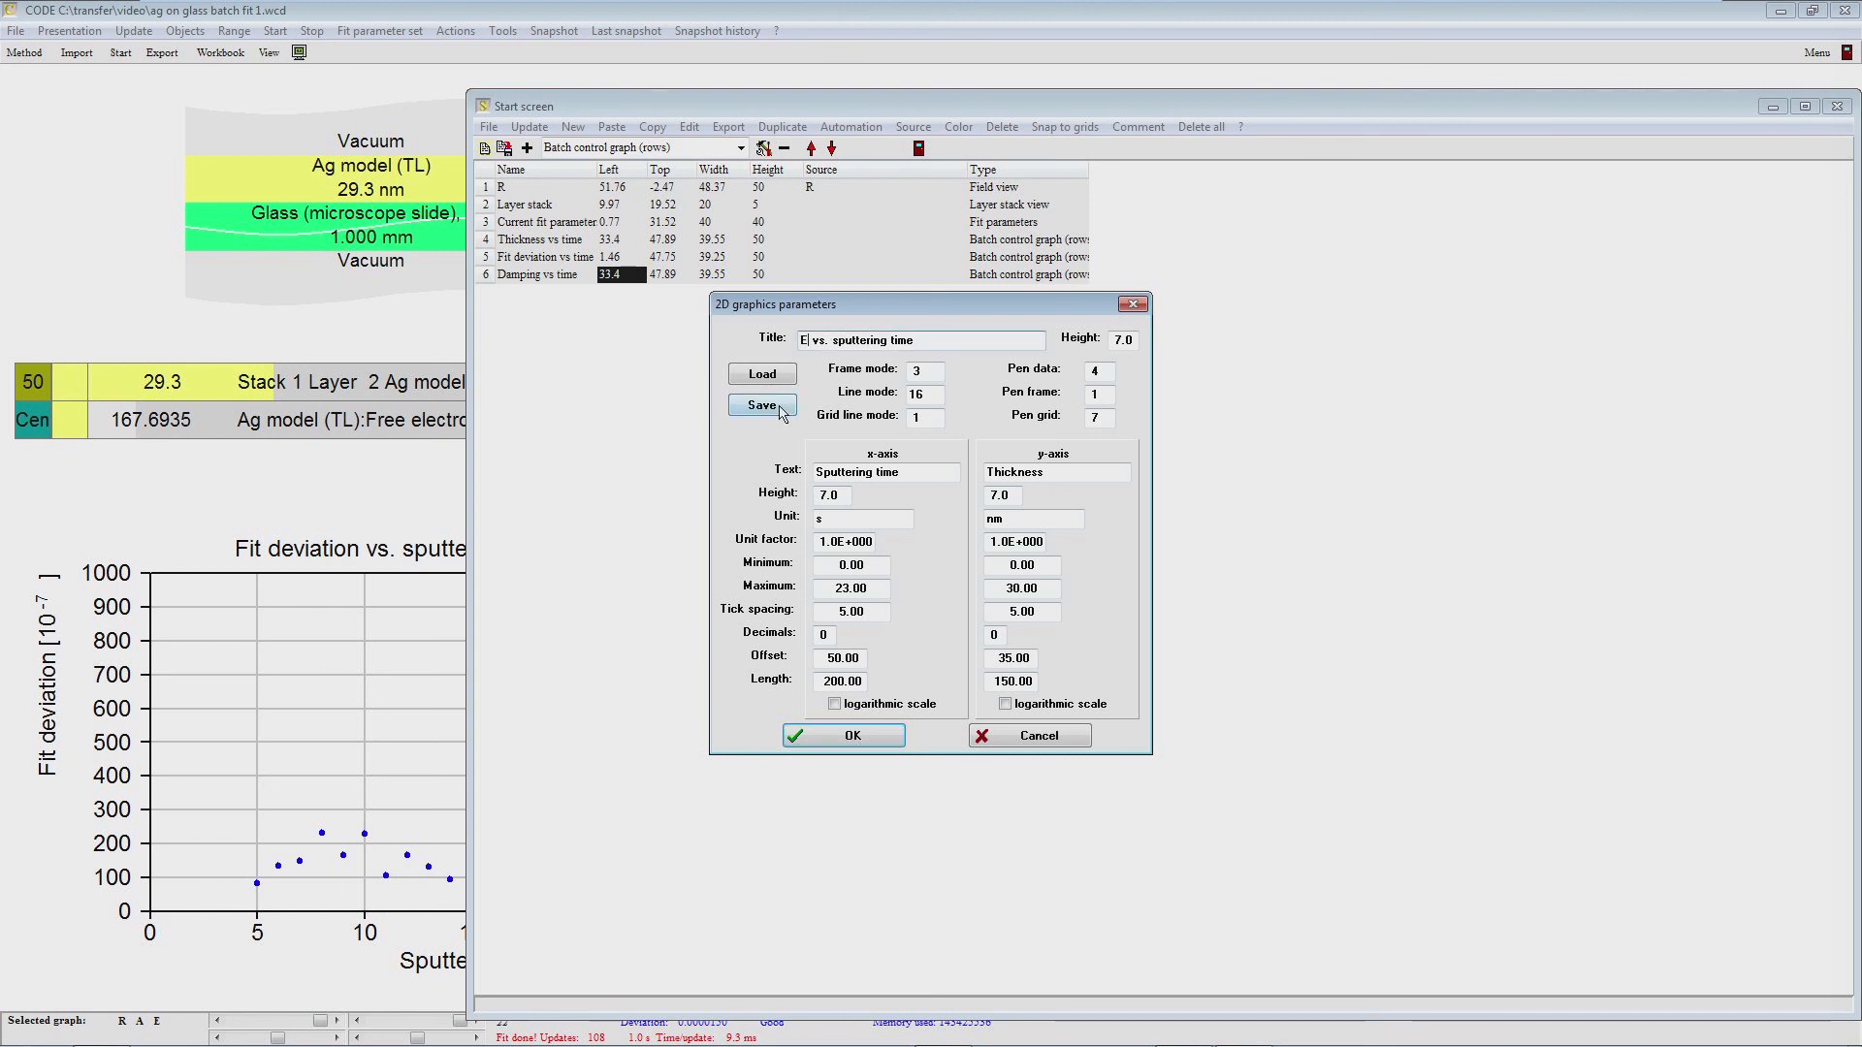
type(" damping")
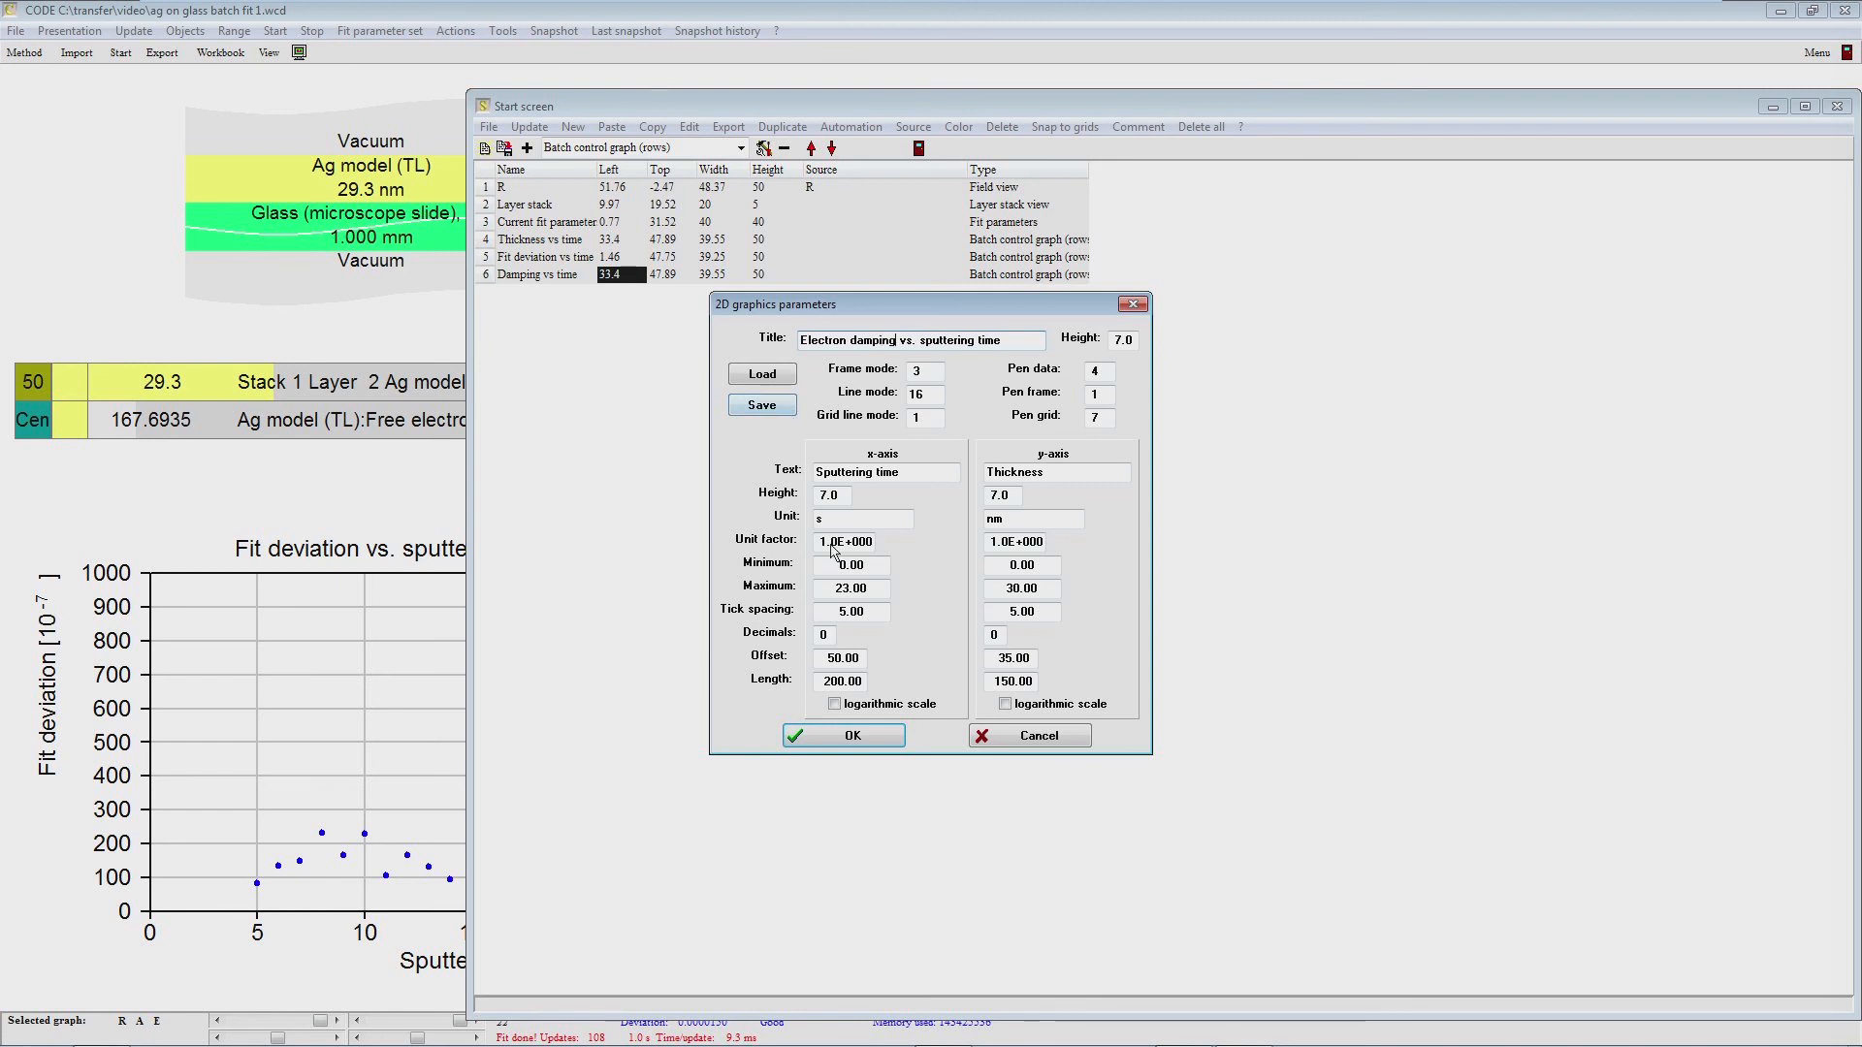
left_click_drag(878, 566, 756, 561)
type("100")
key("BackSpace")
key("BackSpace")
key("BackSpace")
key("Tab")
type("1000")
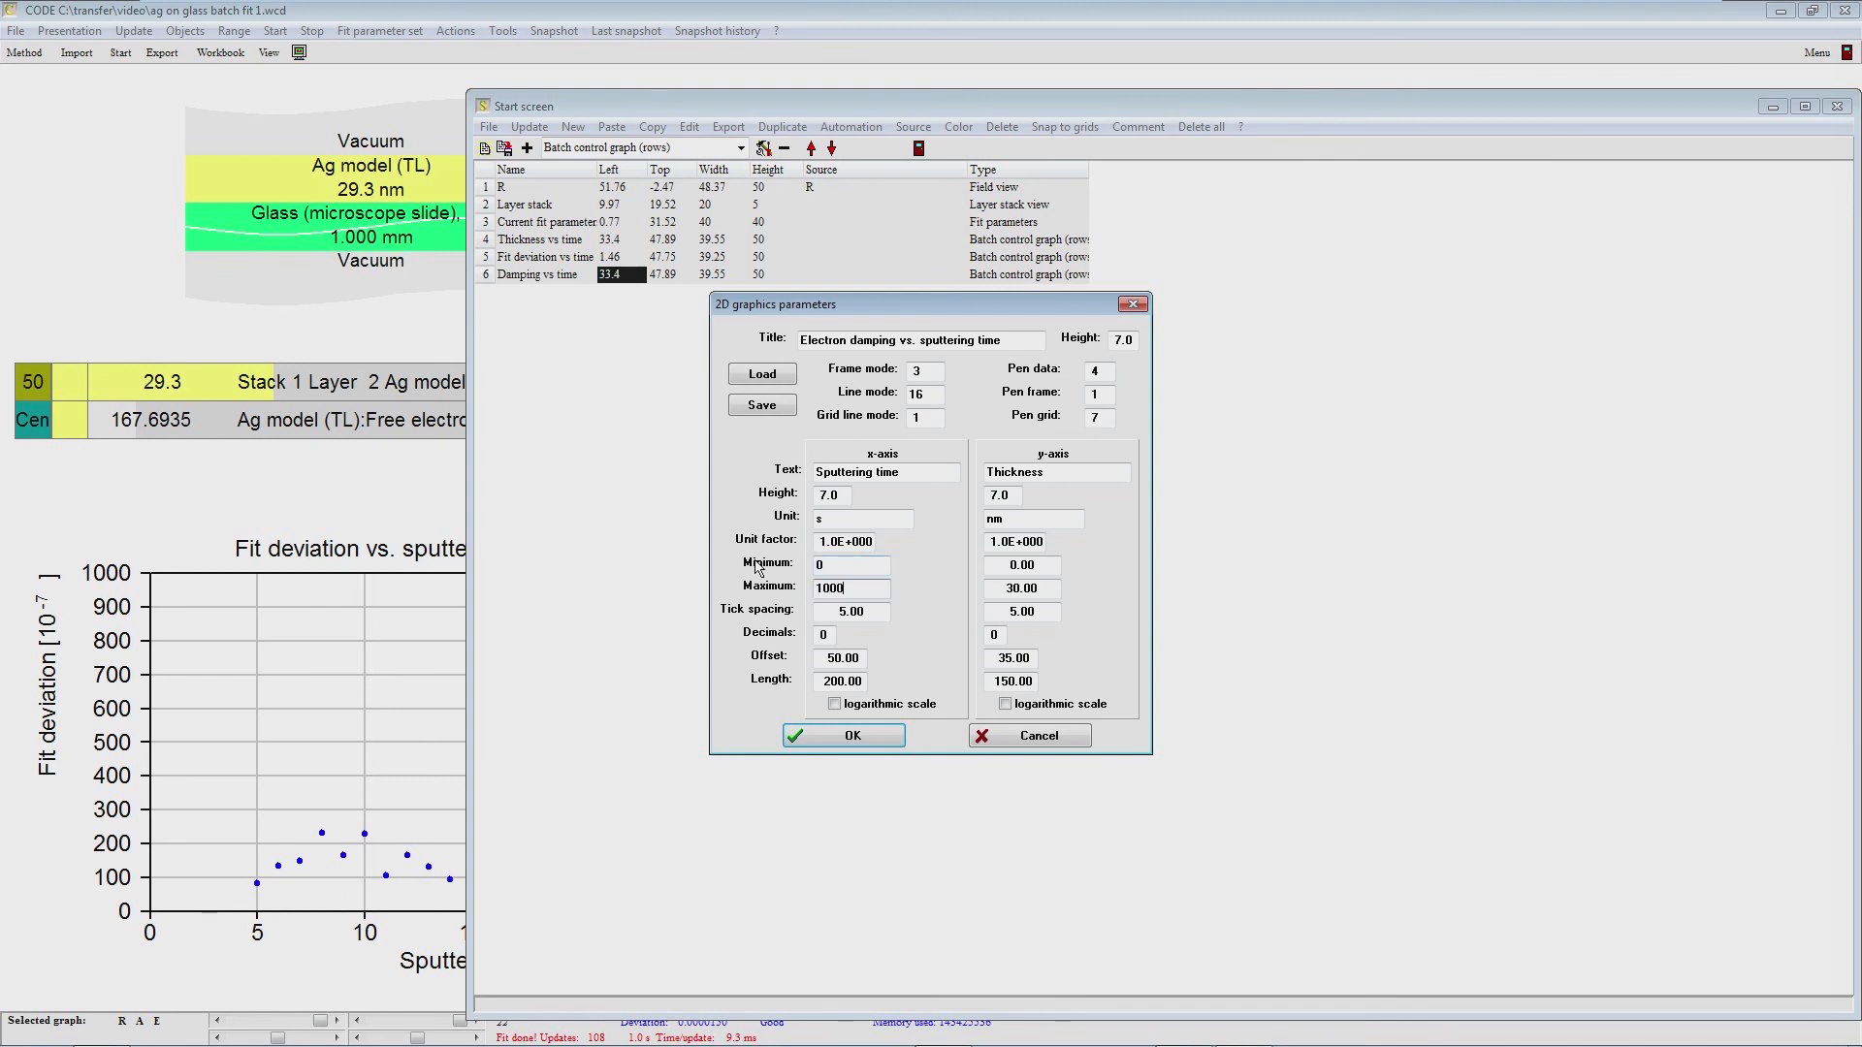
key("Tab")
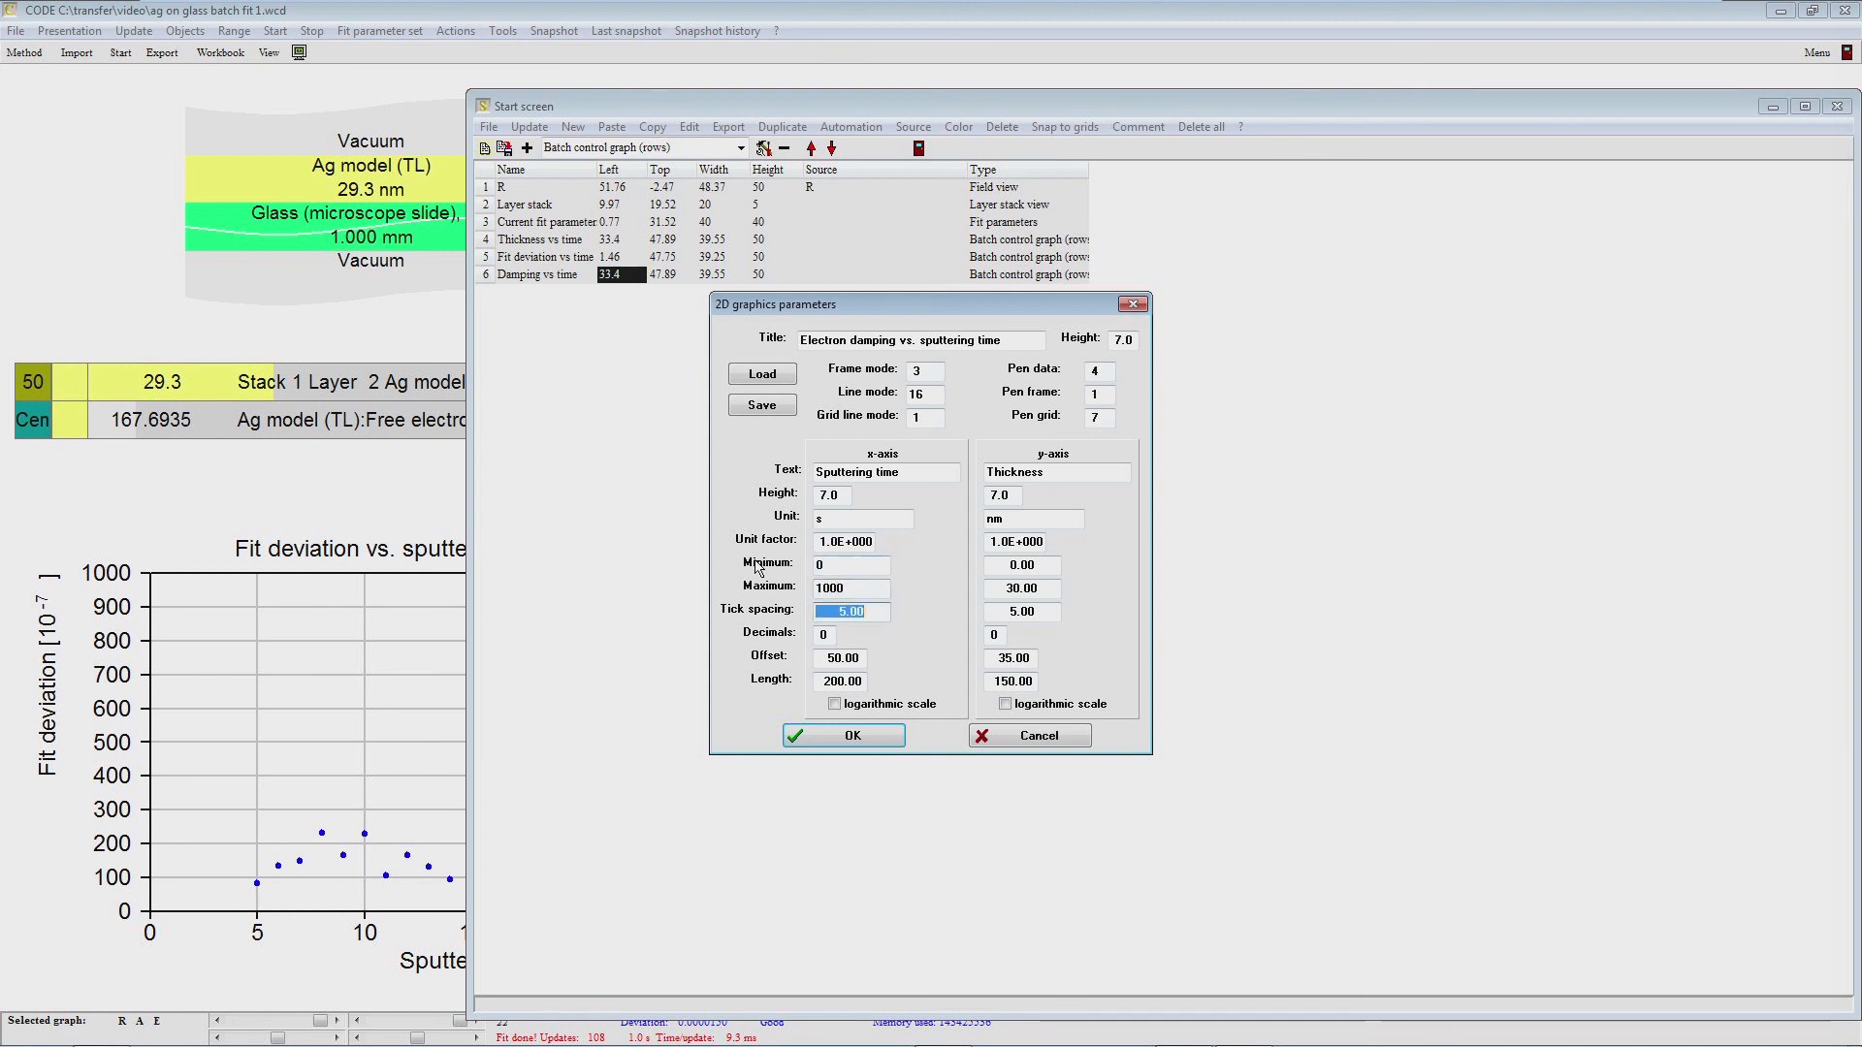
type("100")
key("shift+Tab")
type("23")
type("5")
key("Tab")
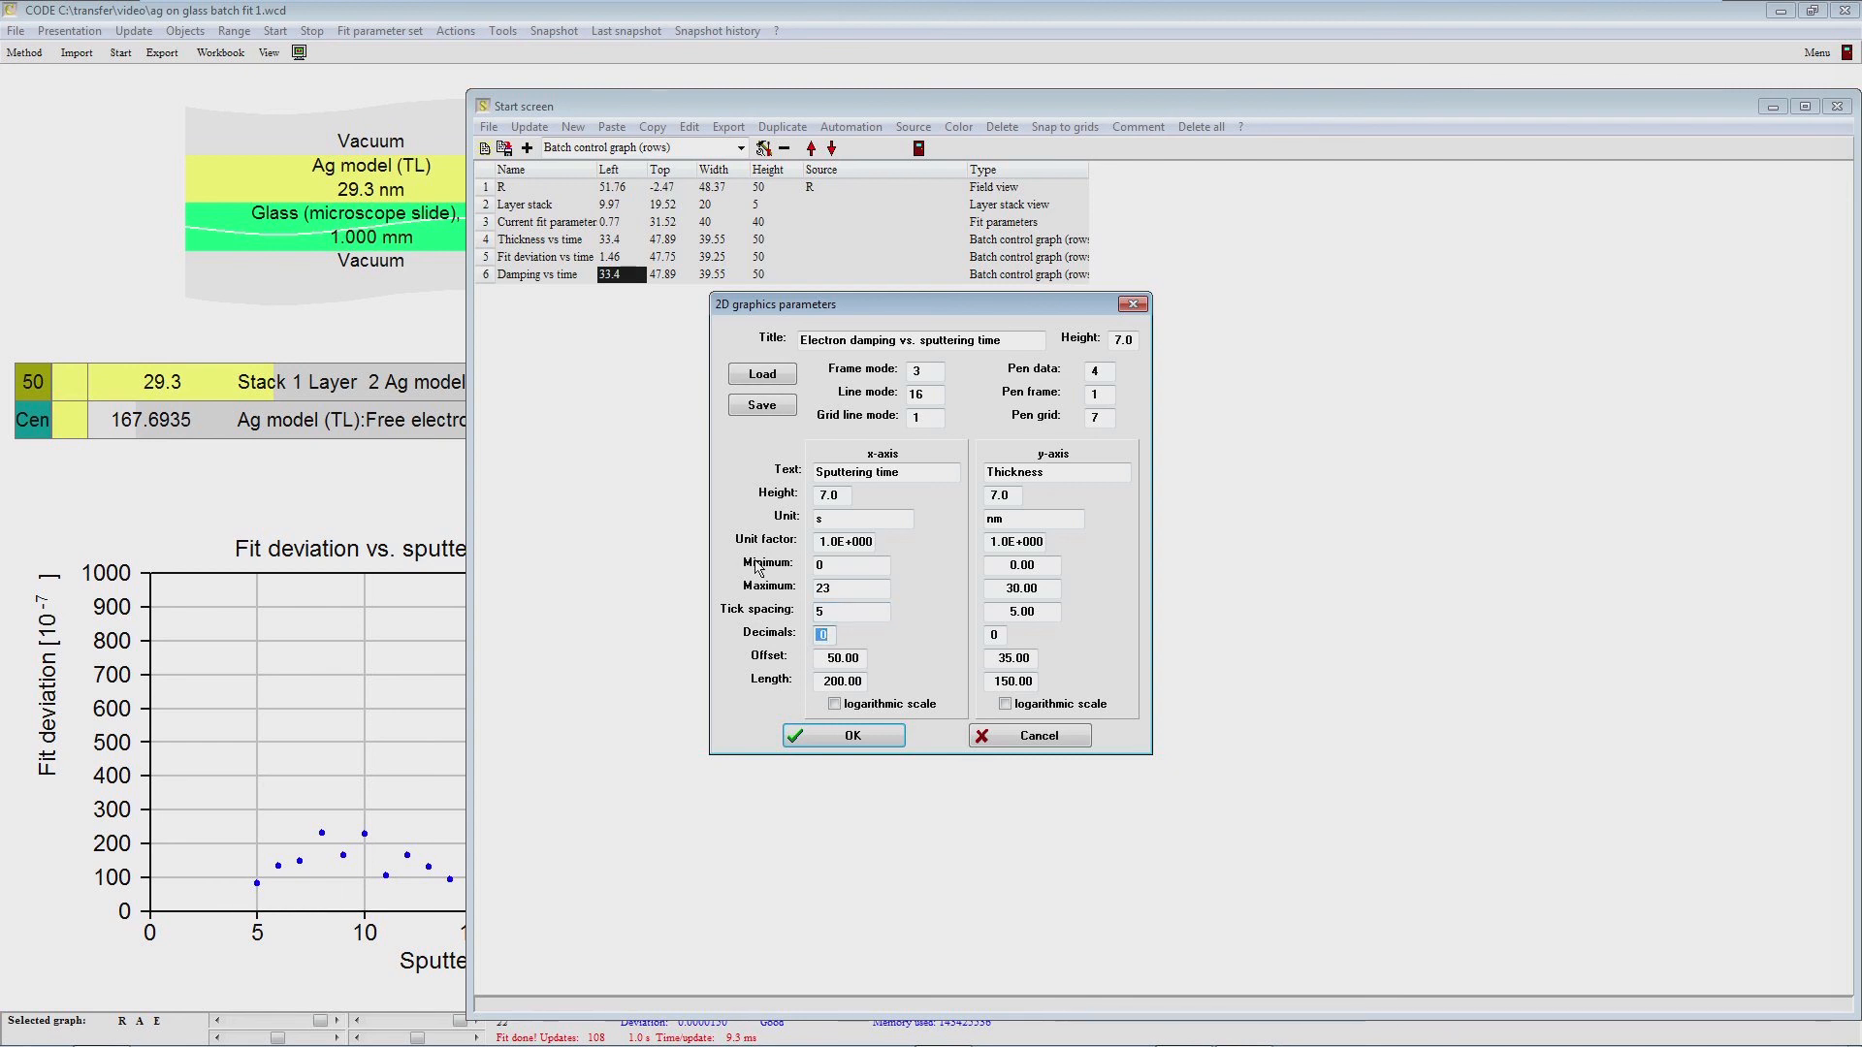
Step: Label the graph's y-axis "Damping constant" with the unit 1/cm
double_click(1078, 474)
type("D")
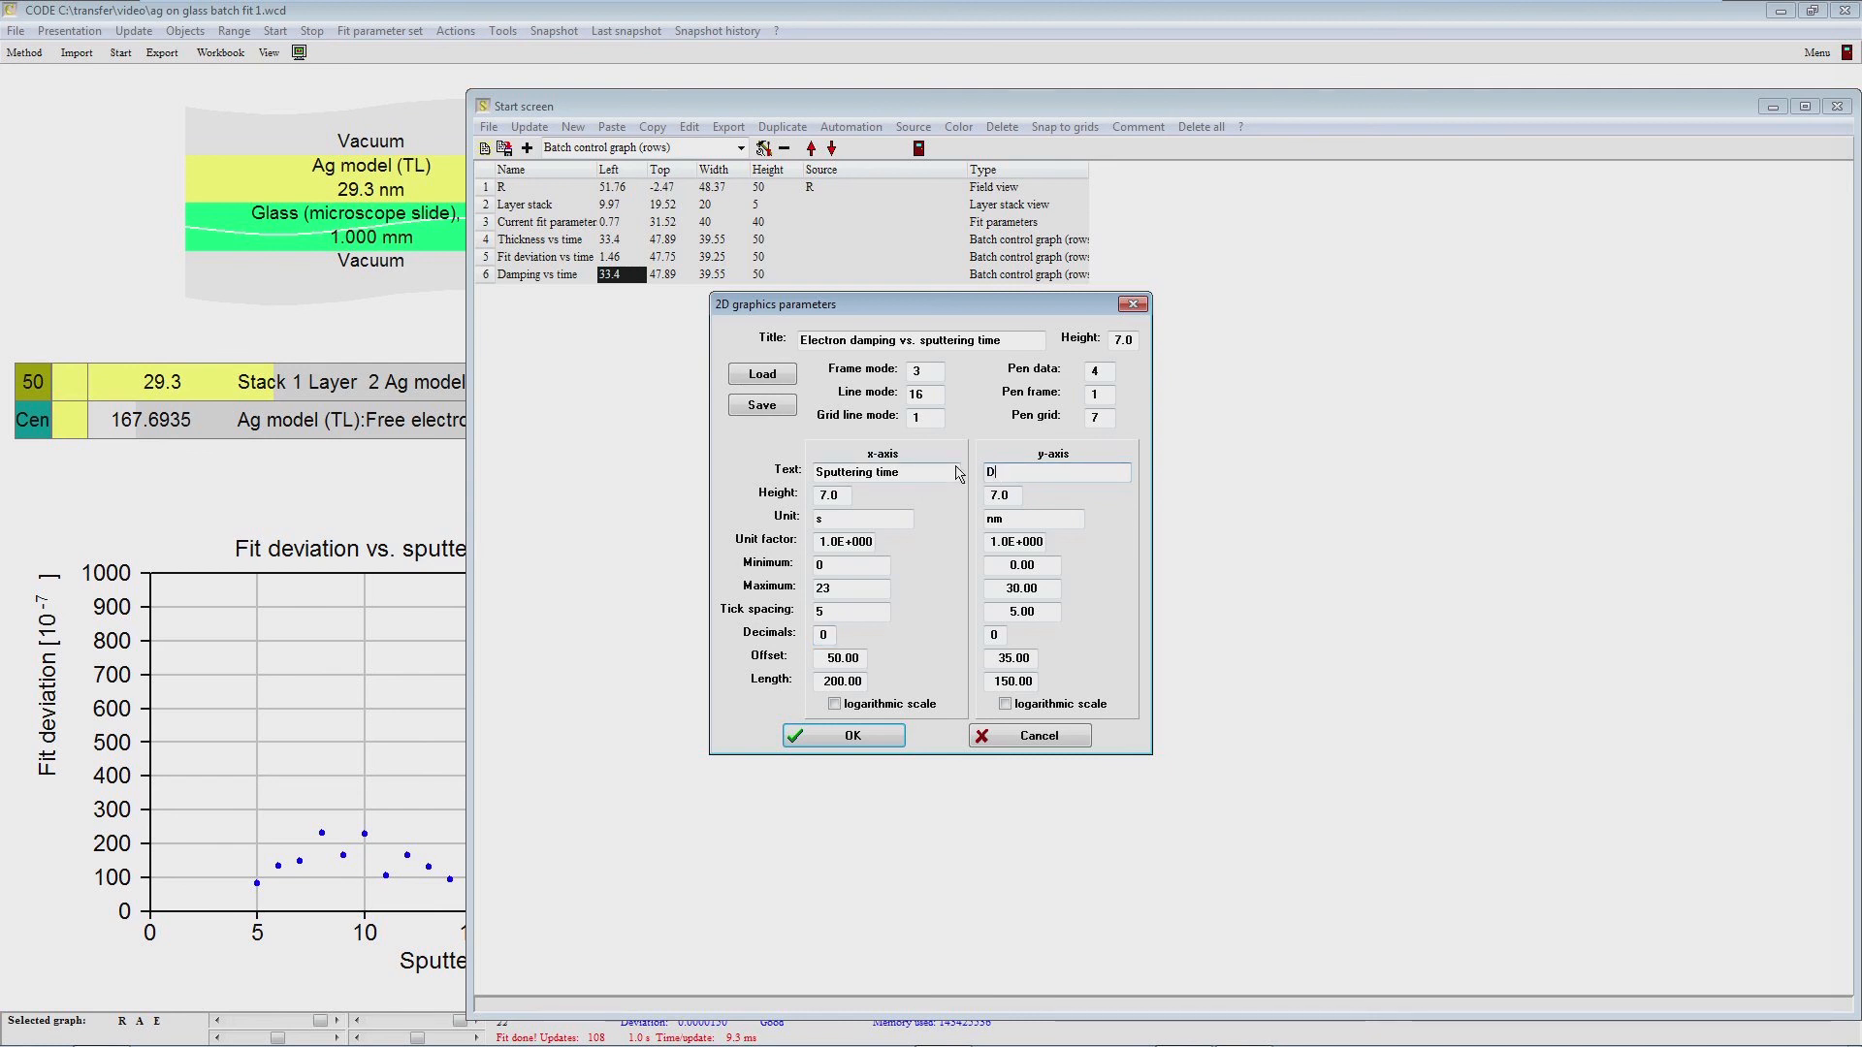
type("amping constant")
left_click(1049, 521)
type("1/c")
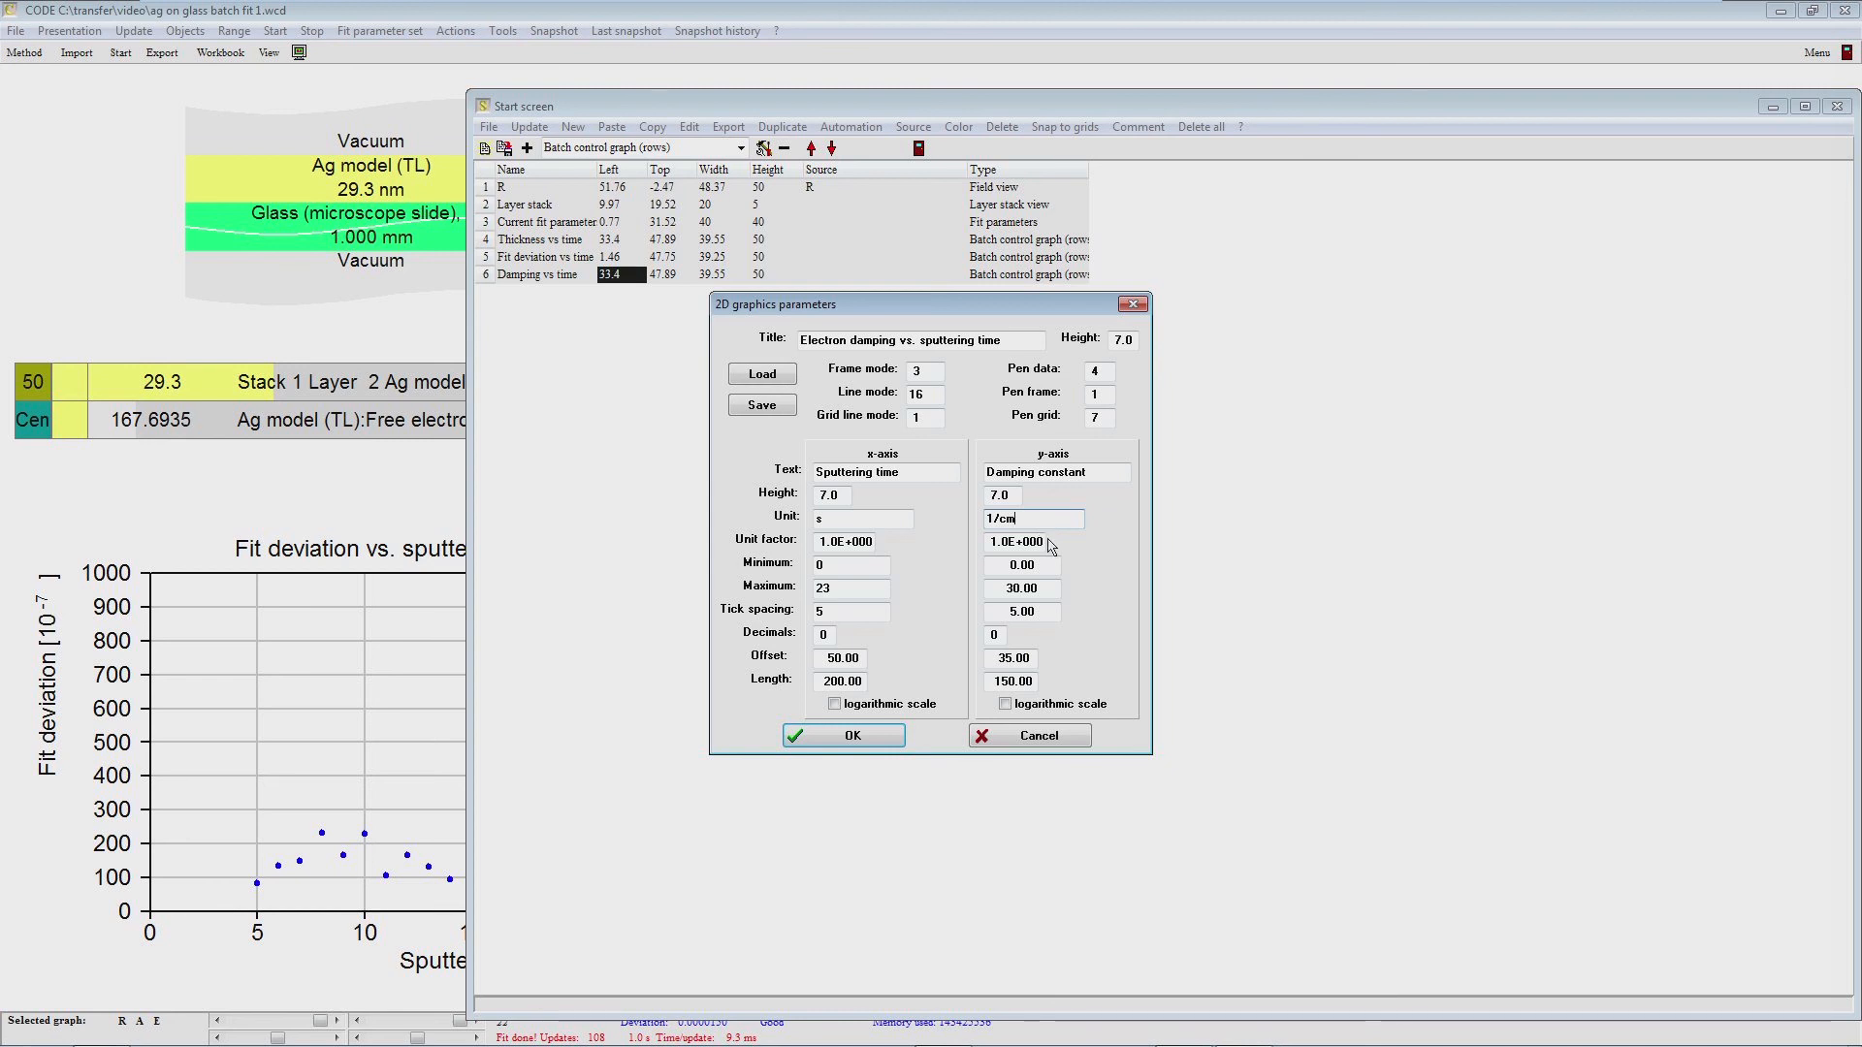
Step: Set the damping graph's y-axis maximum to 1000 and tick spacing to 100, then return to the main view
double_click(1028, 589)
type("10")
key("shift+Tab")
key("Tab")
key("Tab")
type("10")
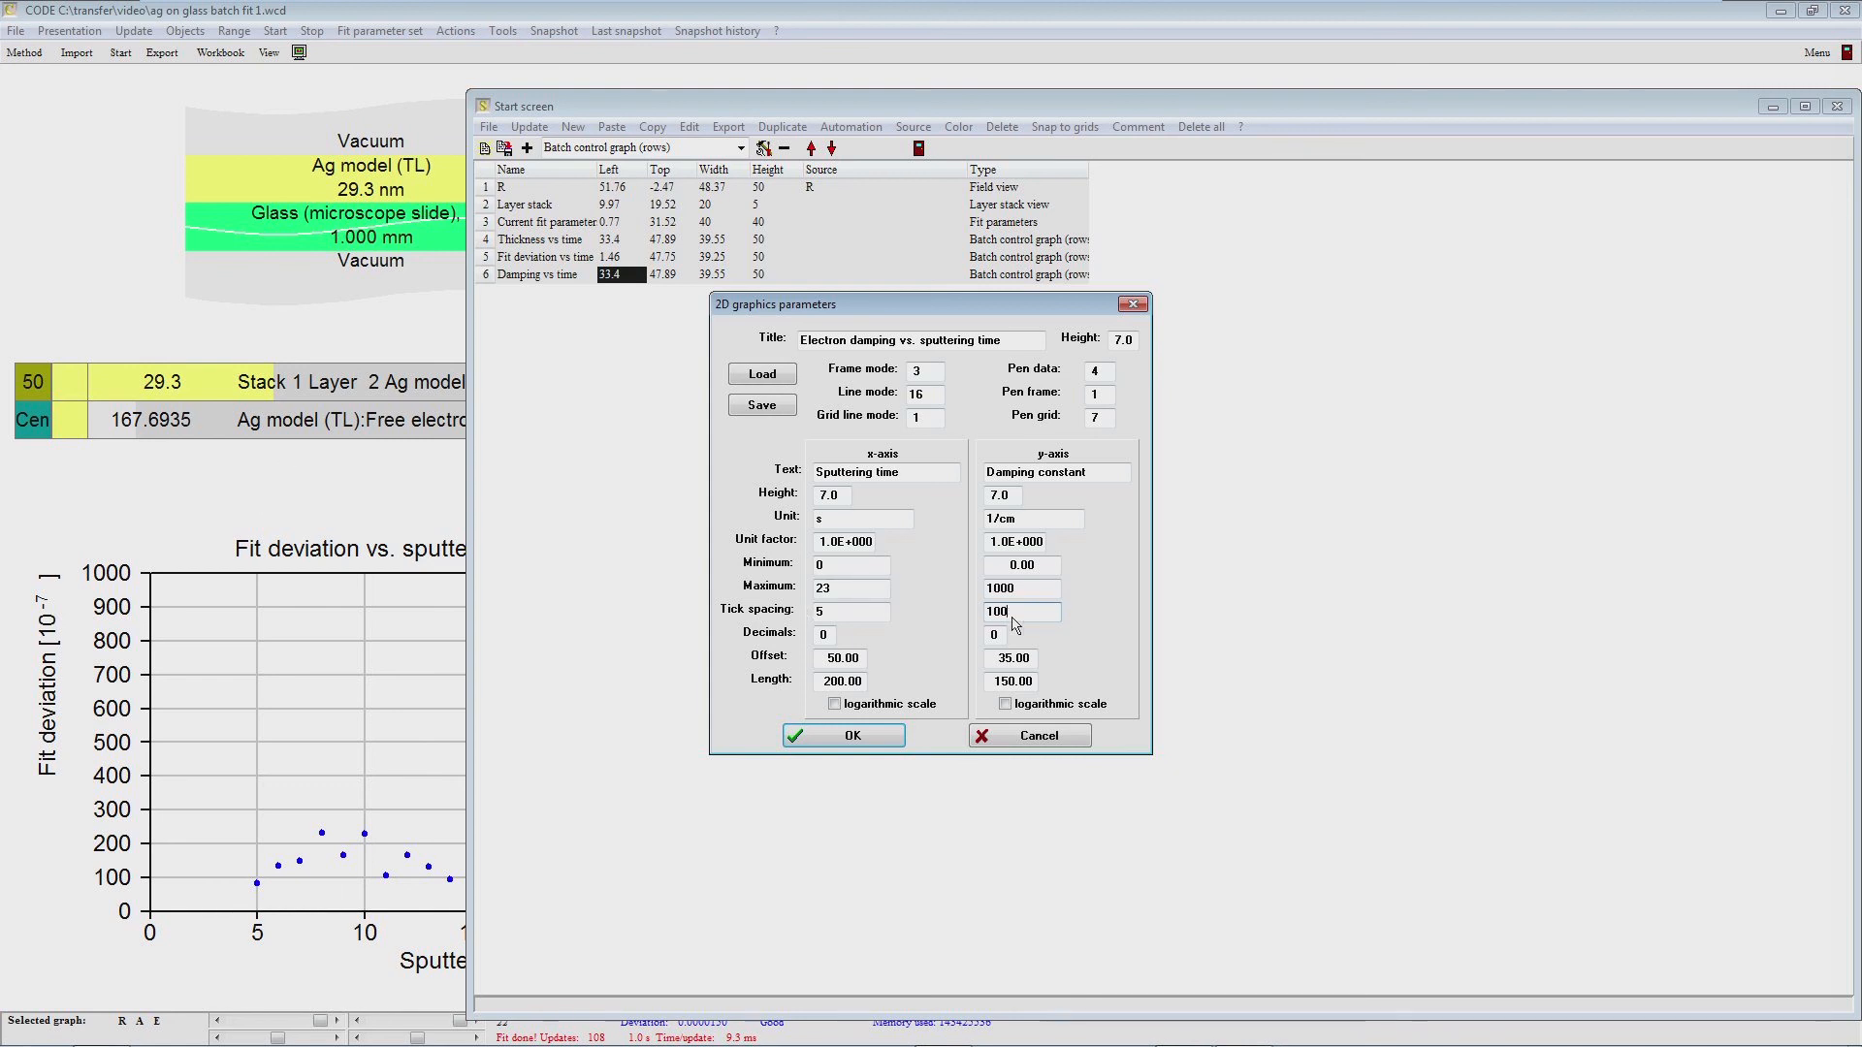
left_click(894, 745)
left_click(413, 483)
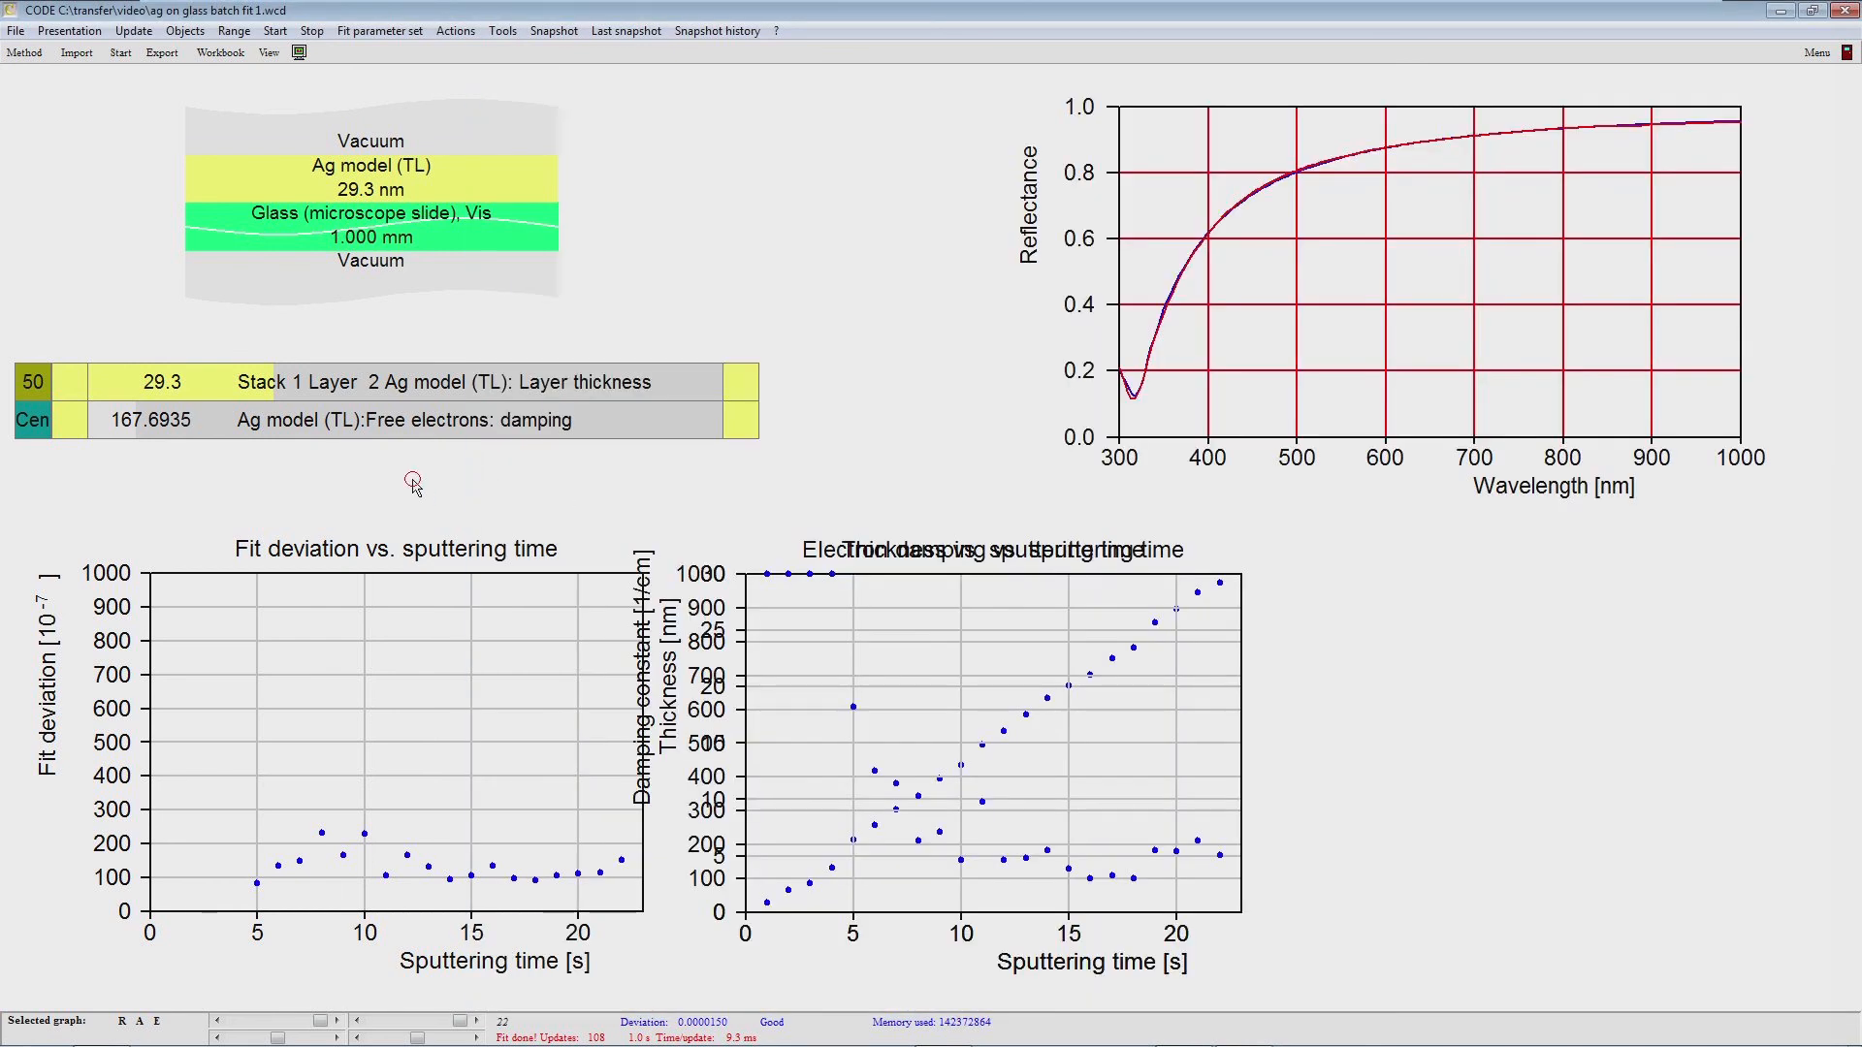
left_click(1005, 726)
left_click(955, 477)
left_click_drag(290, 386, 273, 390)
left_click(1279, 946)
left_click(1449, 671)
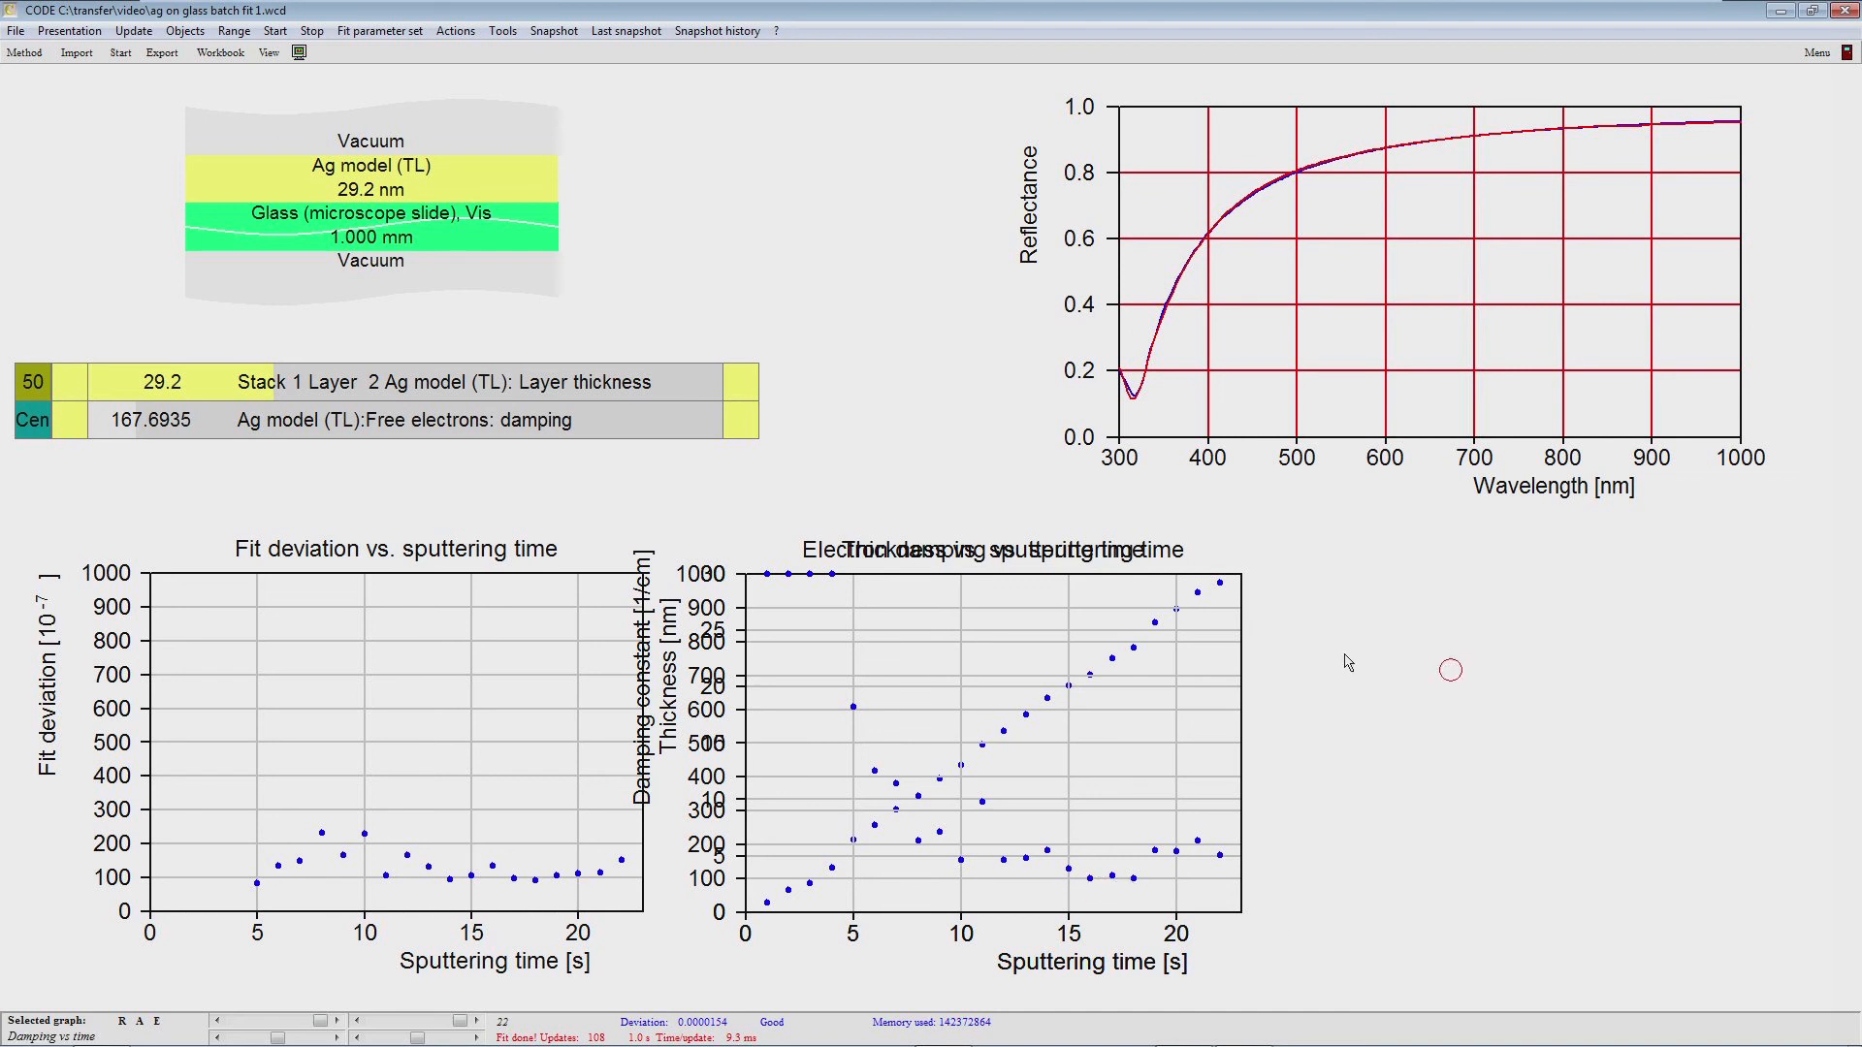
Step: Set the left position of the Damping vs time graph to 66 so it sits beside the thickness graph
right_click(812, 168)
key("Up")
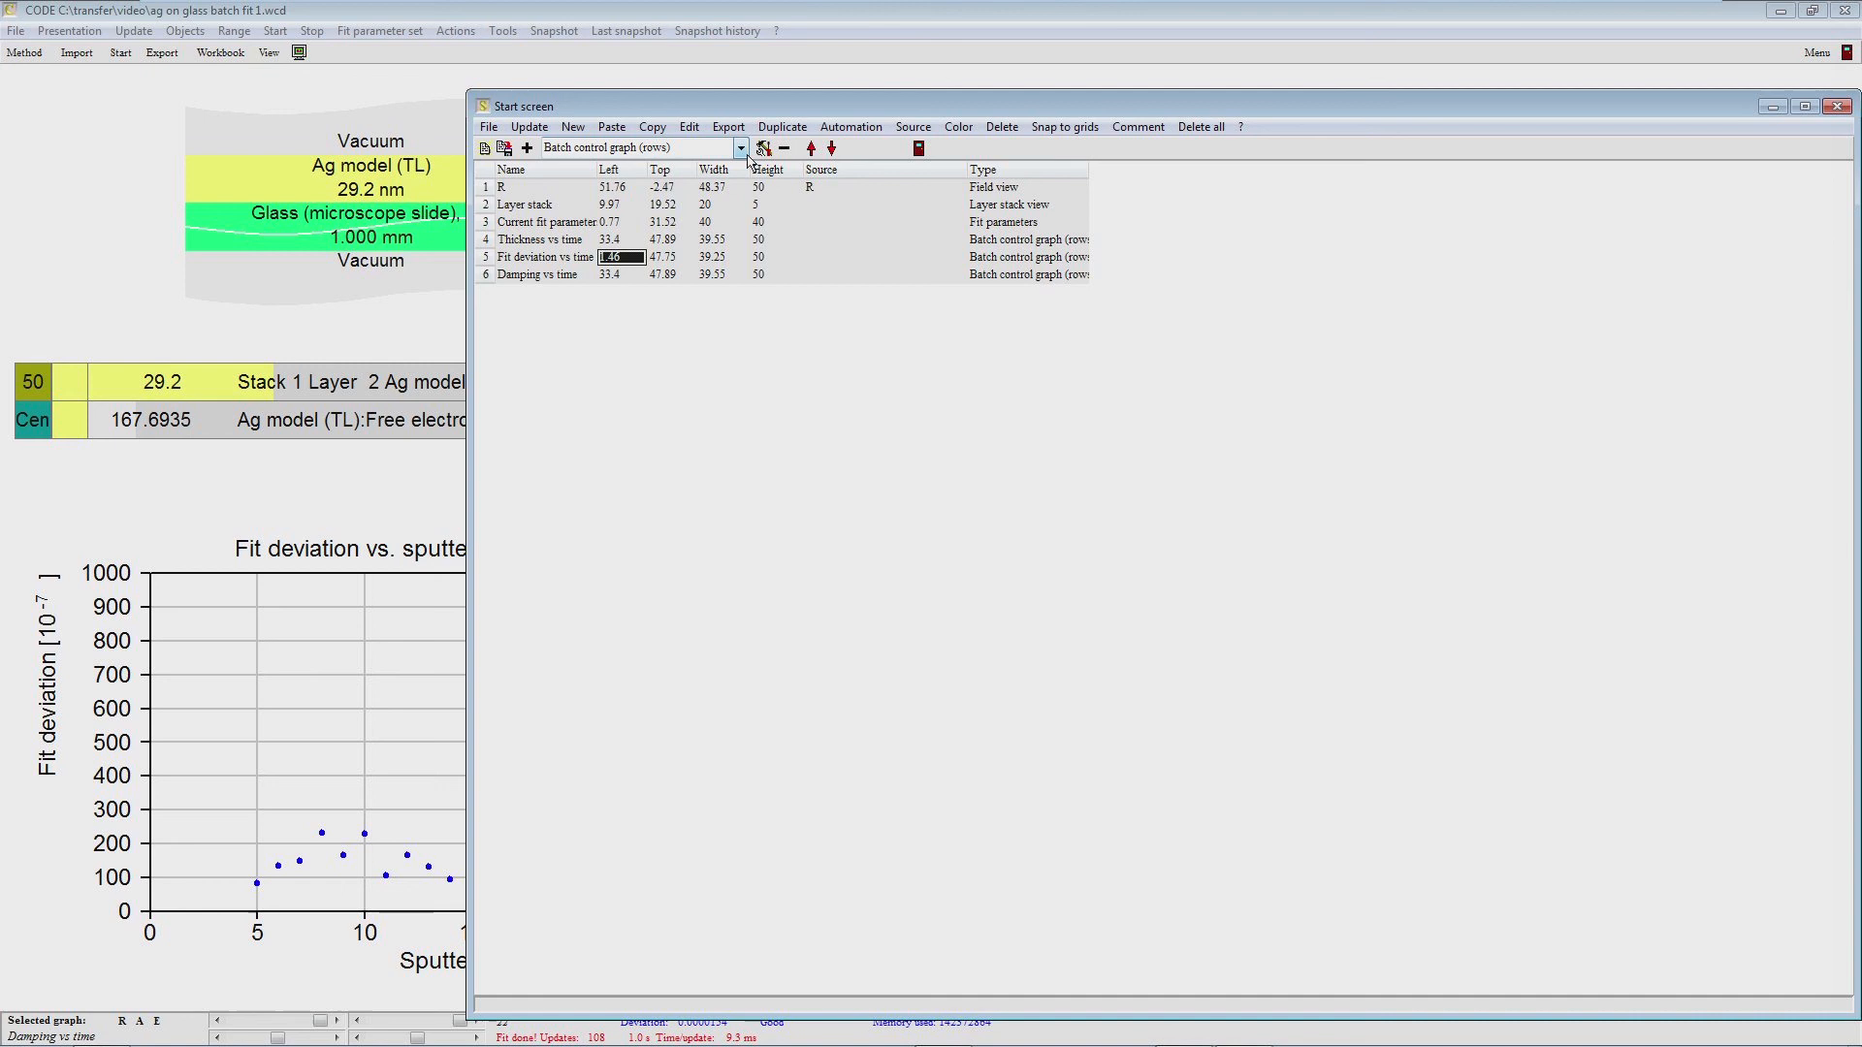
key("Down")
type("6")
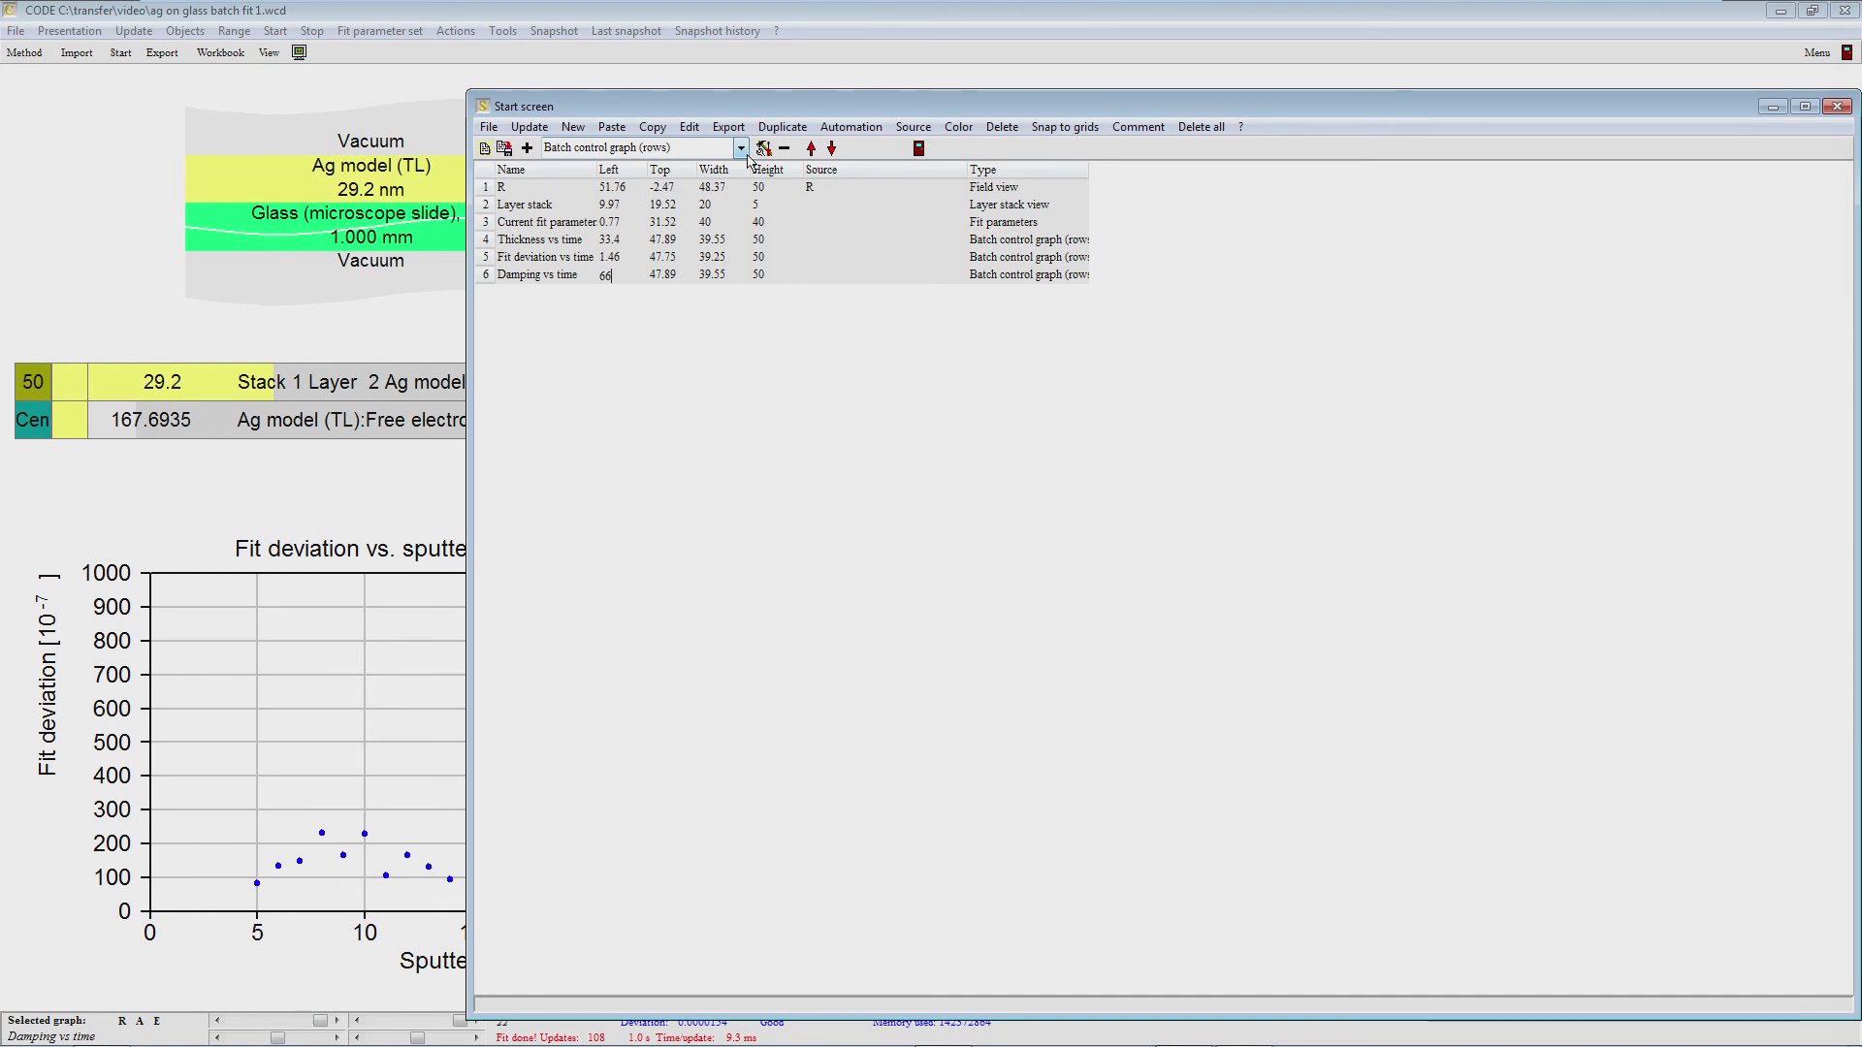
key("Return")
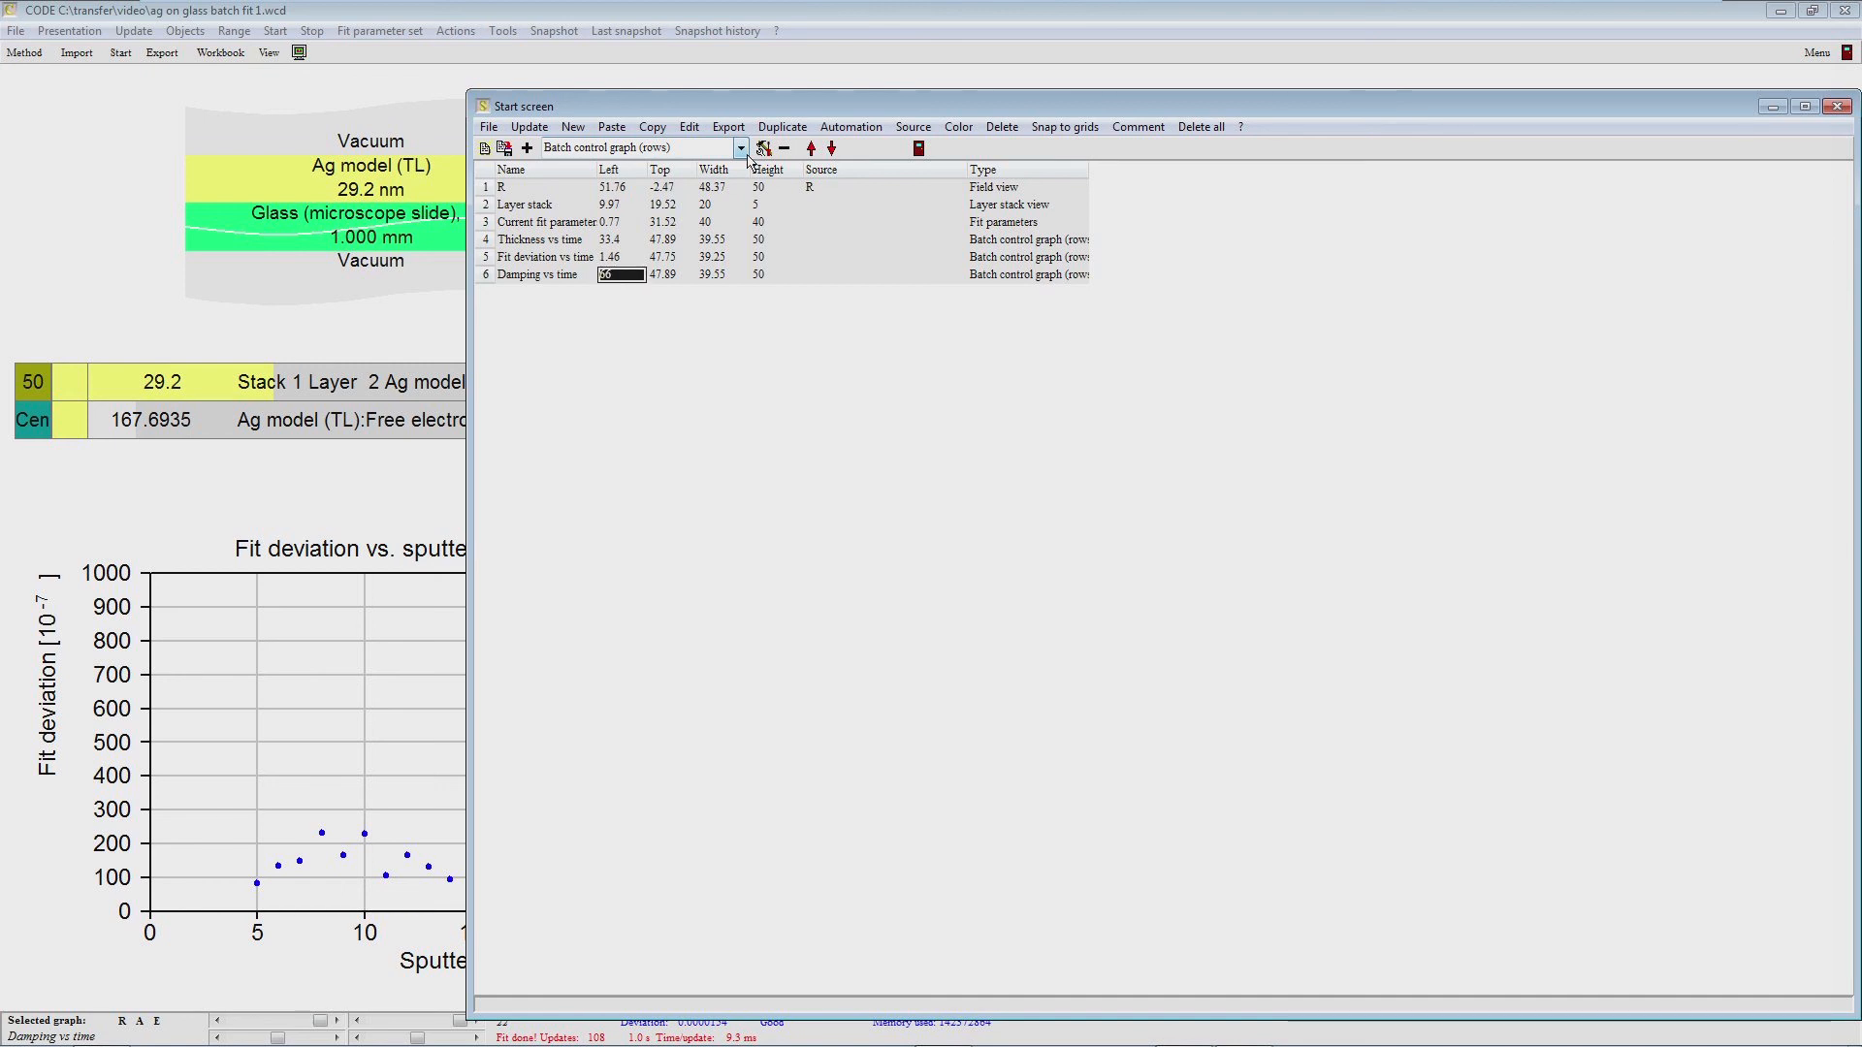
left_click(137, 278)
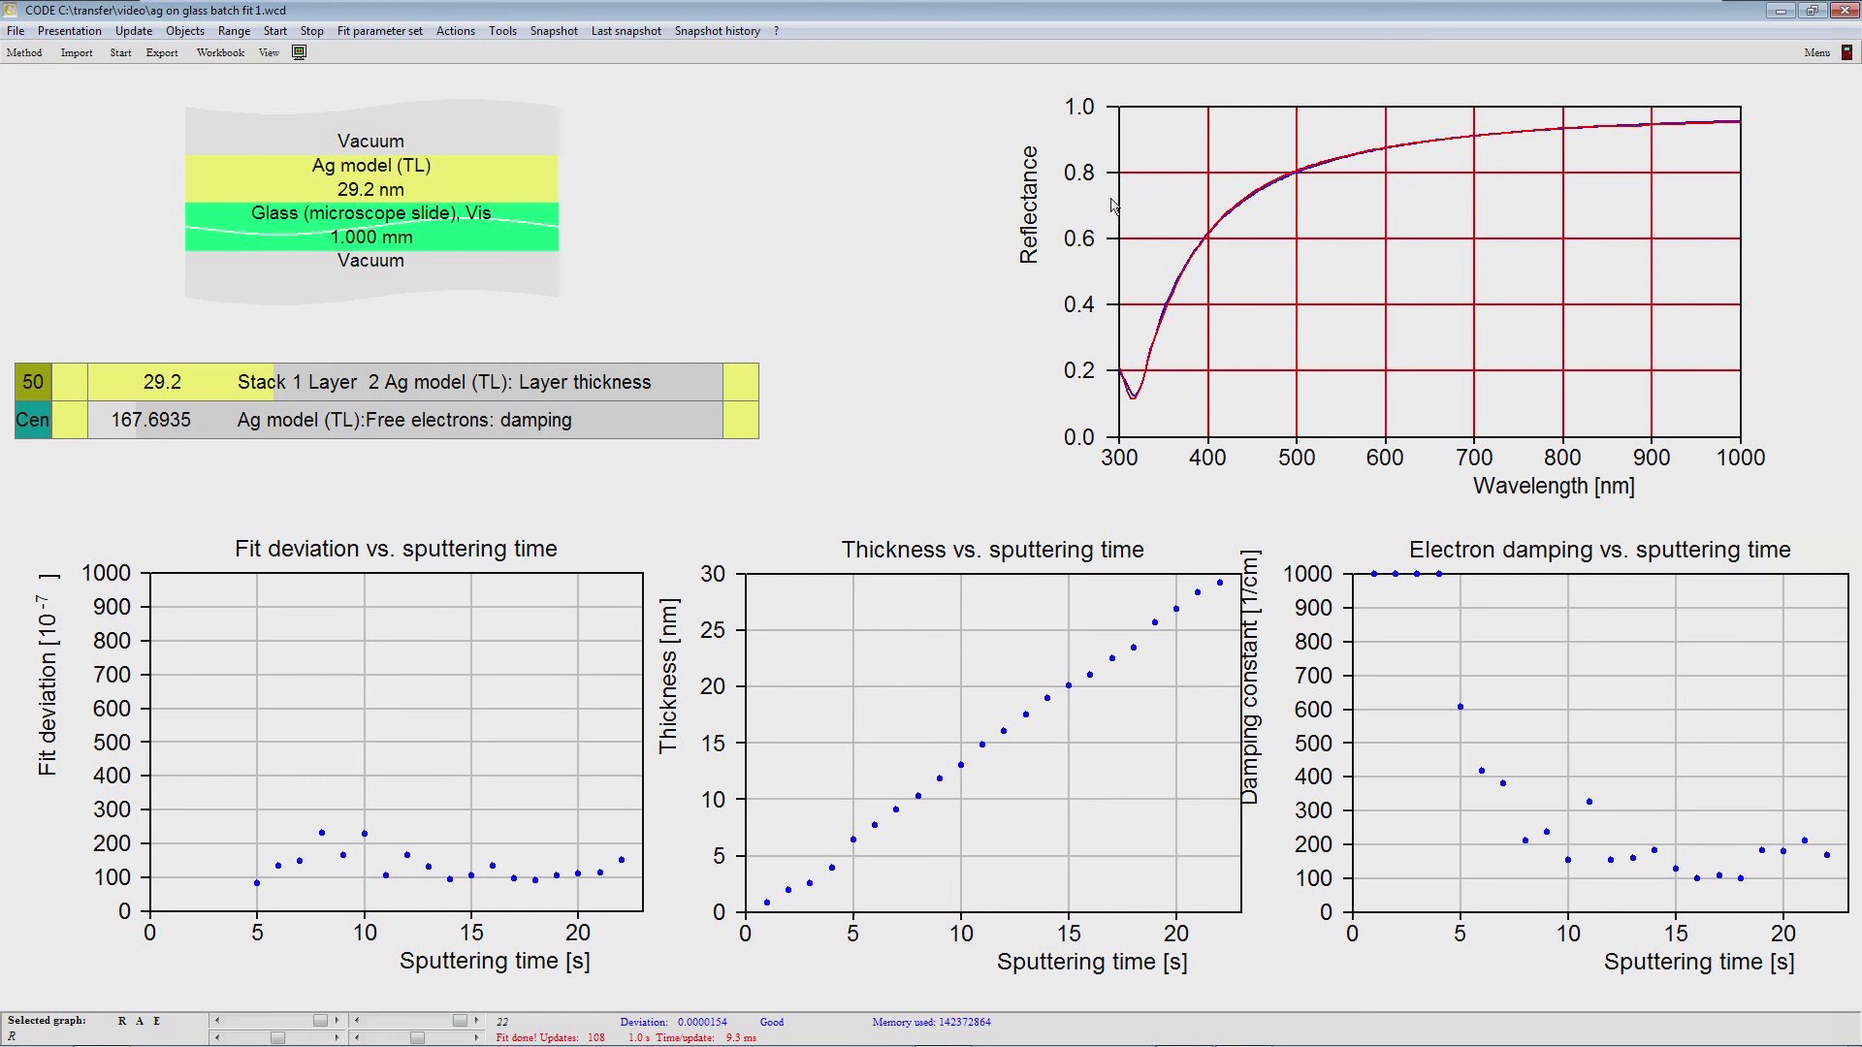
Step: Shift the fit parameter list and the three sputtering time graphs slightly upward in the main view
mouse_move(1848, 1040)
left_click_drag(355, 351, 336, 358)
mouse_move(347, 656)
left_mouse_down()
mouse_move(333, 593)
mouse_move(330, 654)
left_mouse_up()
mouse_move(1054, 668)
left_mouse_down()
mouse_move(1034, 595)
mouse_move(1033, 652)
left_mouse_up()
mouse_move(1534, 641)
left_mouse_down()
mouse_move(1506, 601)
mouse_move(1533, 636)
left_mouse_up()
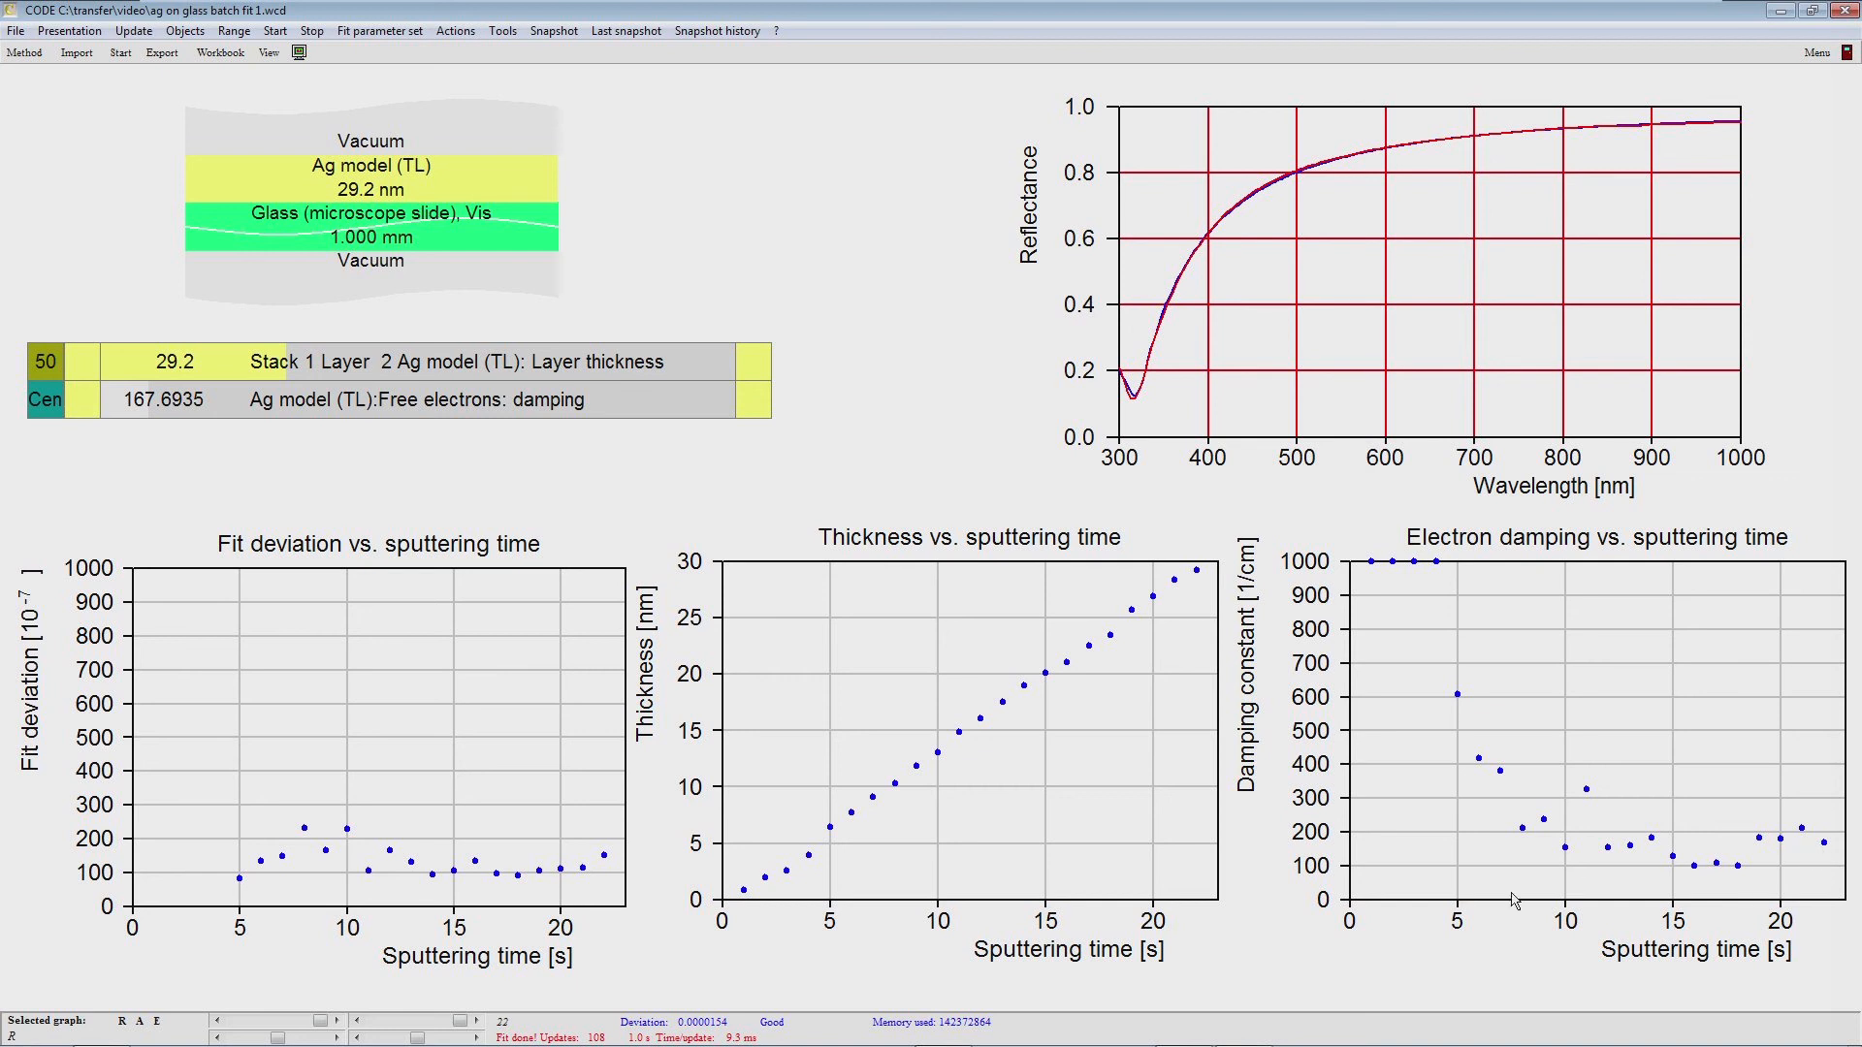
Step: Set the variation of the free electrons damping fit parameter to Grid (20 points)
key("F7")
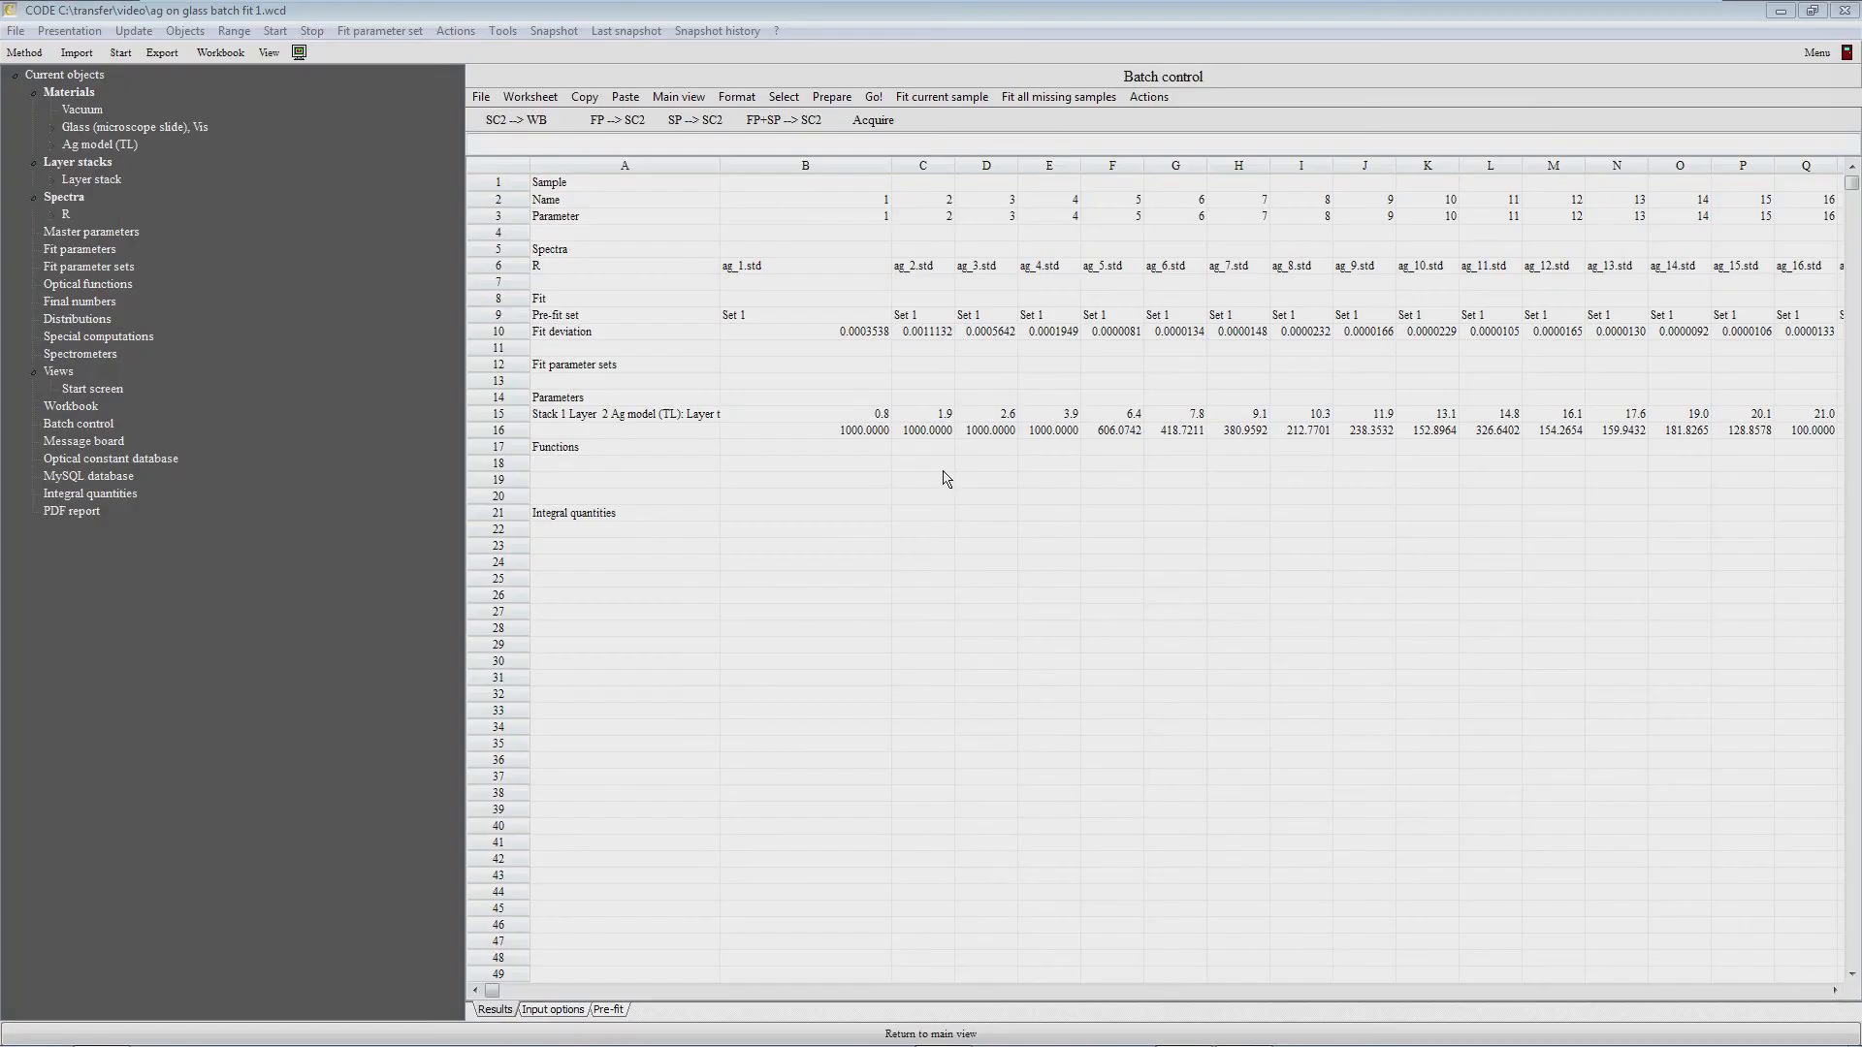
left_click(48, 252)
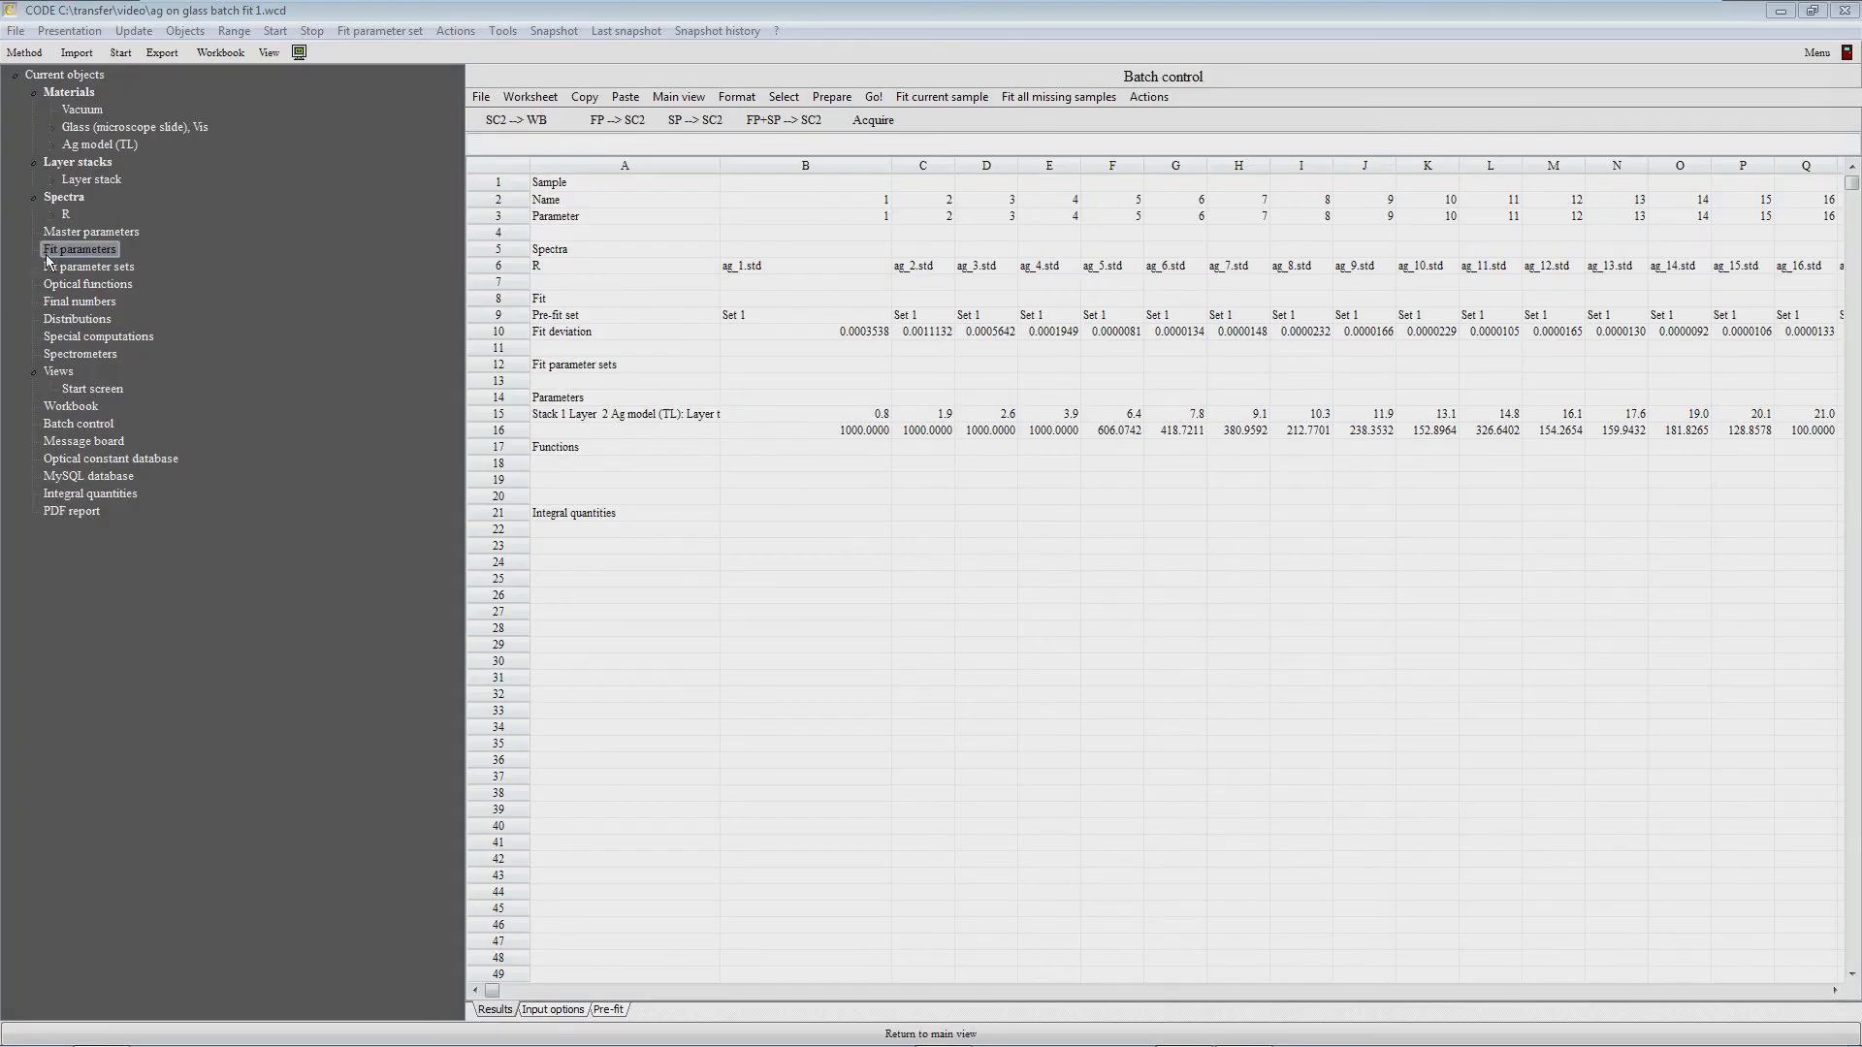
double_click(60, 251)
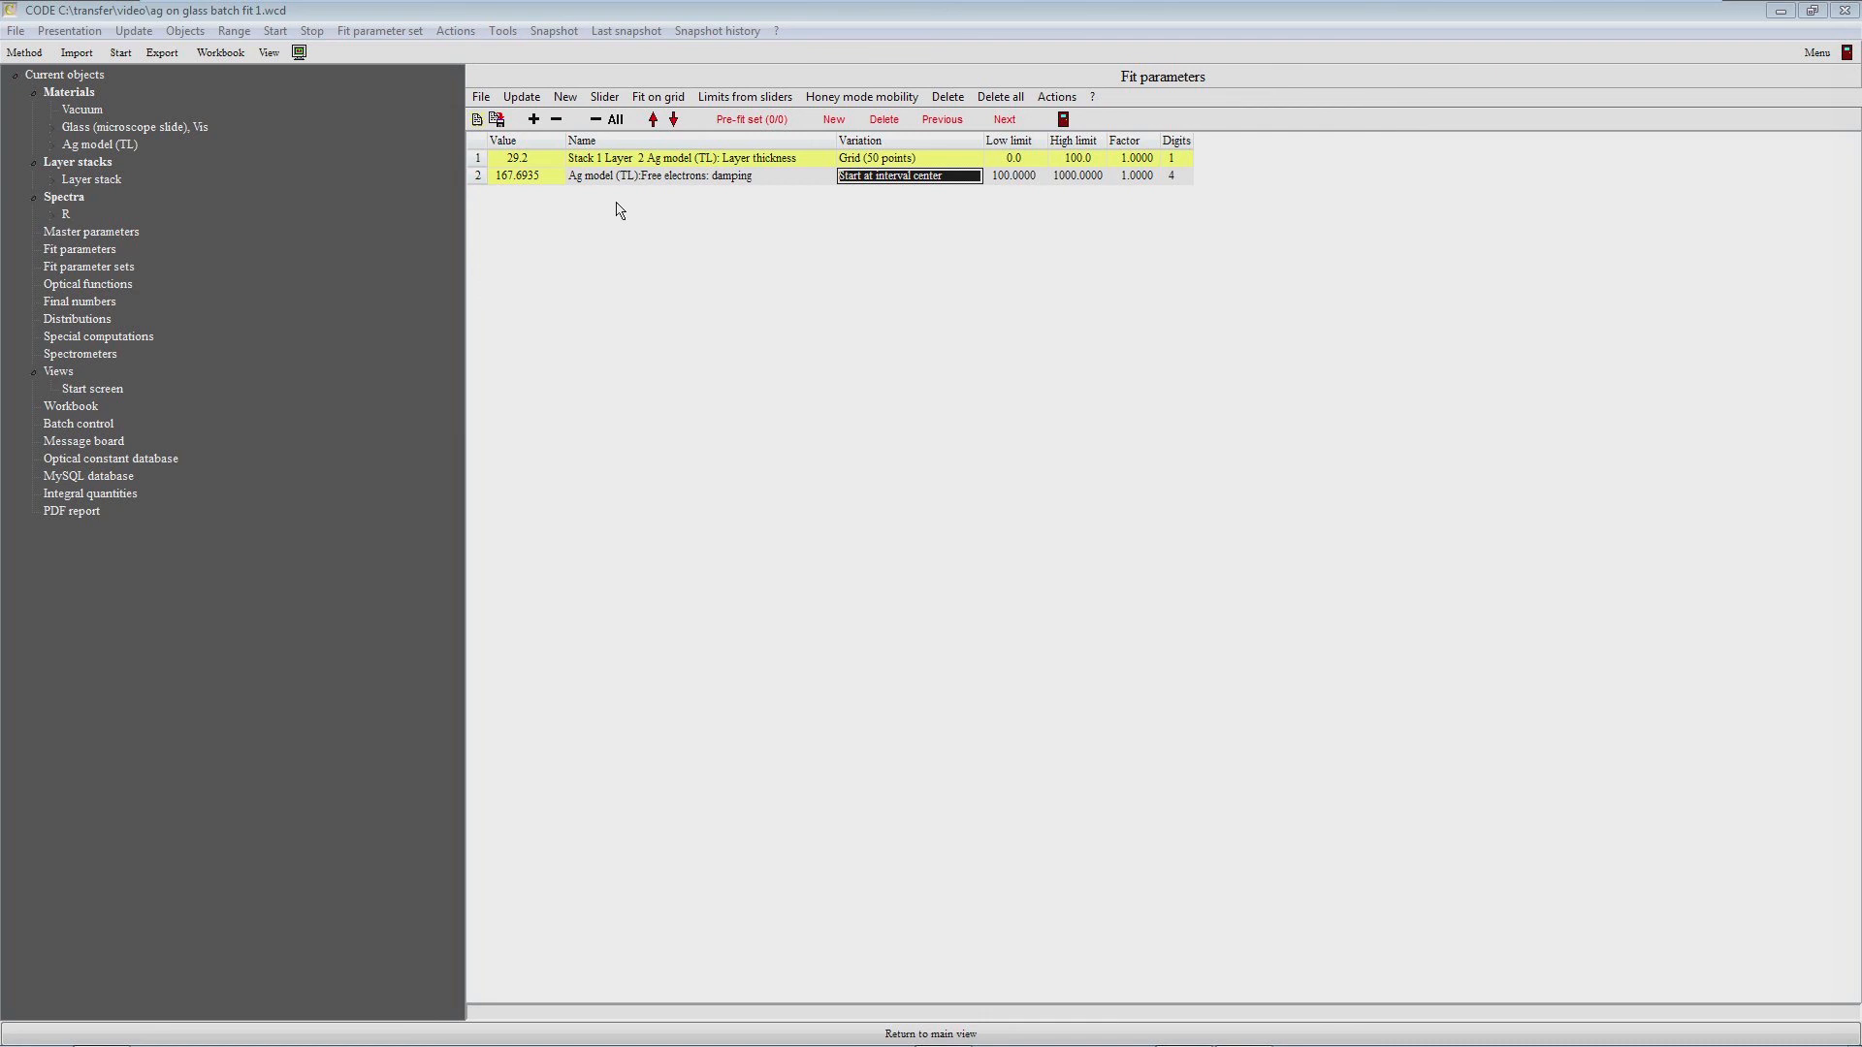
left_click(788, 176)
left_click(855, 177)
key("Left")
key("Left")
key("Right")
key("Right")
key("BackSpace")
key("BackSpace")
key("BackSpace")
key("BackSpace")
key("BackSpace")
key("BackSpace")
key("BackSpace")
key("BackSpace")
key("BackSpace")
key("BackSpace")
key("BackSpace")
key("BackSpace")
key("BackSpace")
key("BackSpace")
key("BackSpace")
key("BackSpace")
key("BackSpace")
key("BackSpace")
key("BackSpace")
key("BackSpace")
type("G")
key("Right")
key("Right")
key("Left")
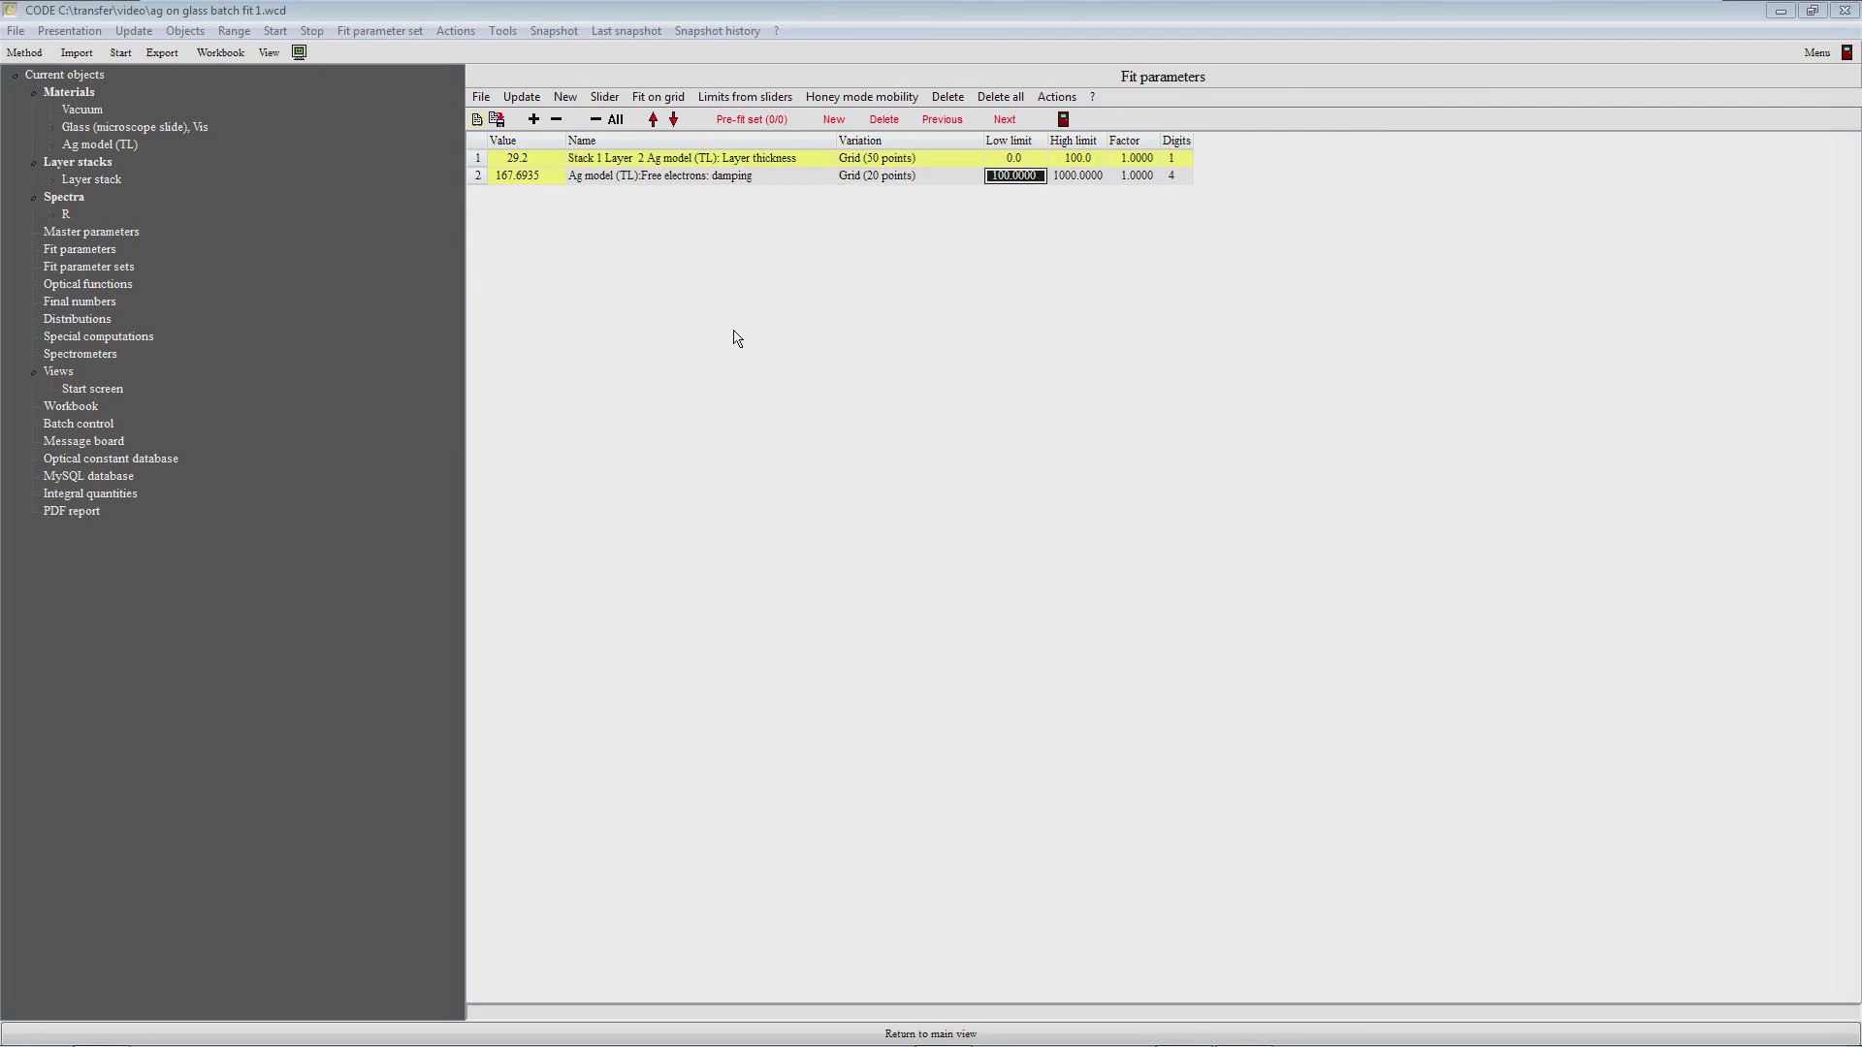
key("Left")
key("Left")
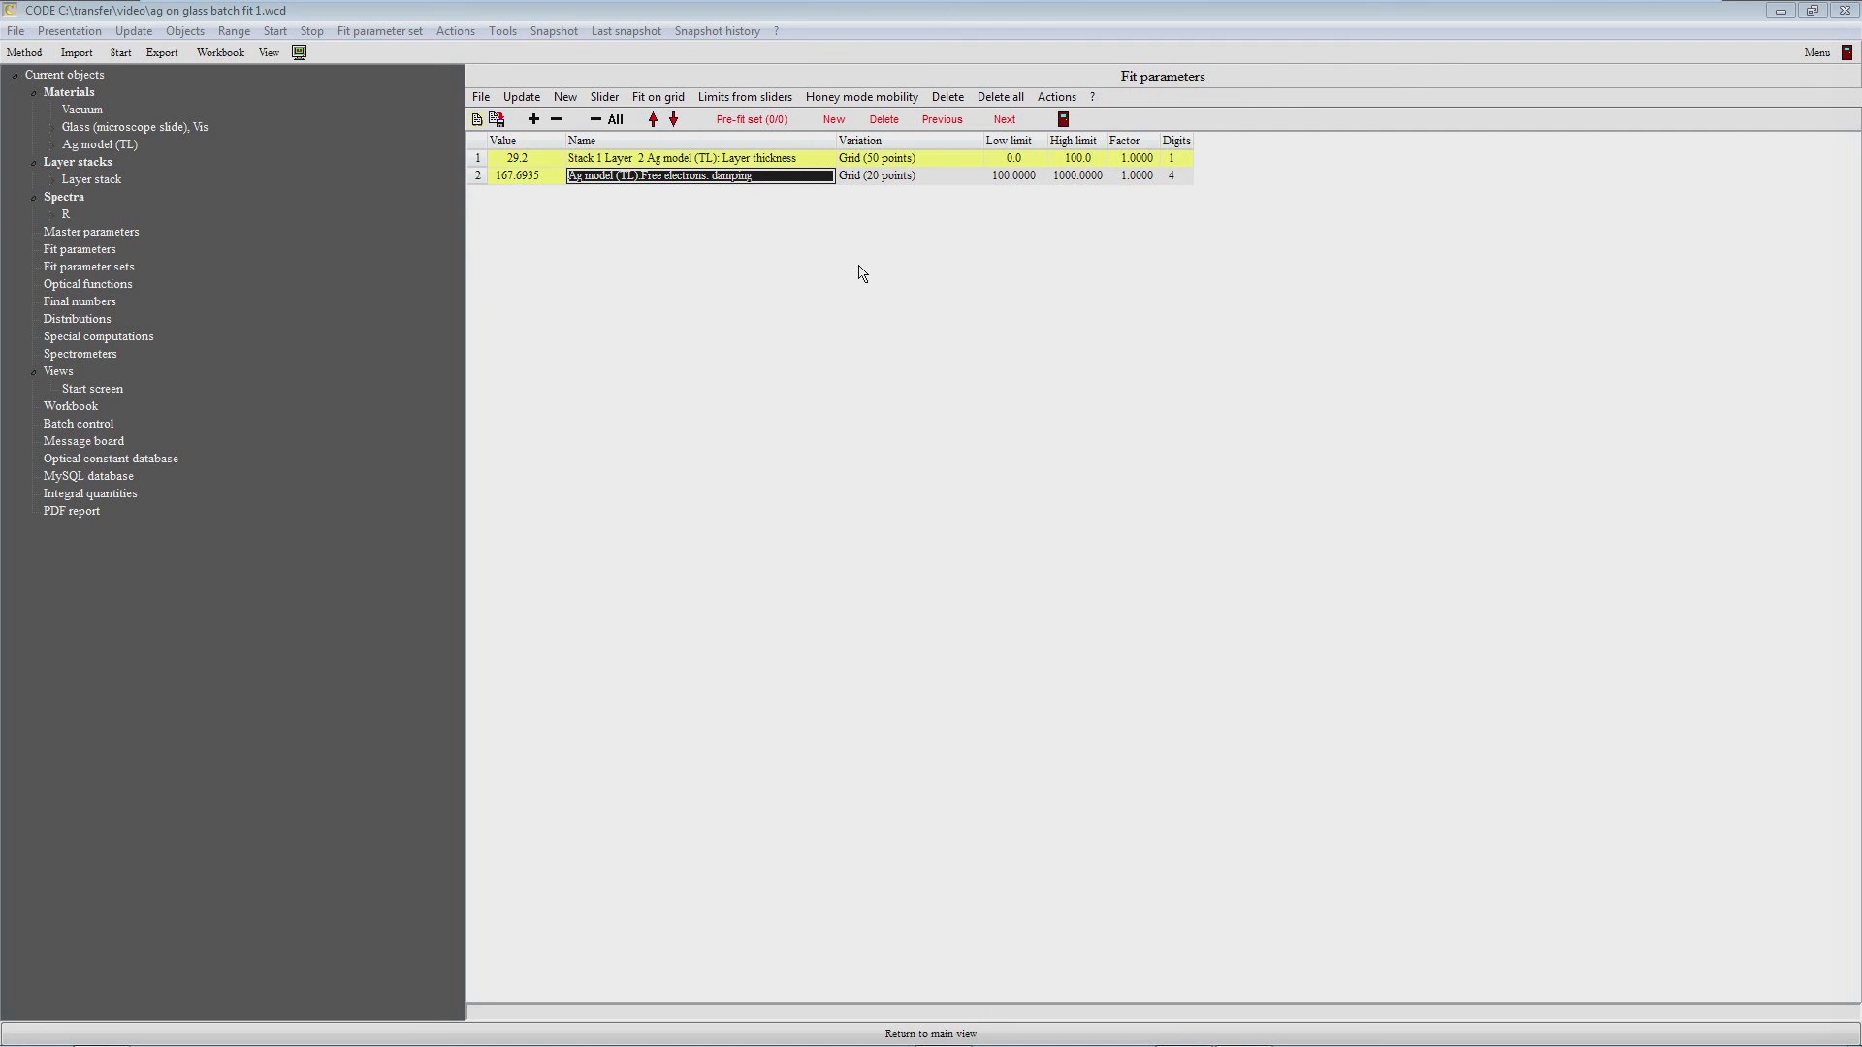
Step: Enable the multidimensional grid fit and set the time threshold without fit parameter sets to 10 s in the fit options
left_click(17, 31)
mouse_move(60, 250)
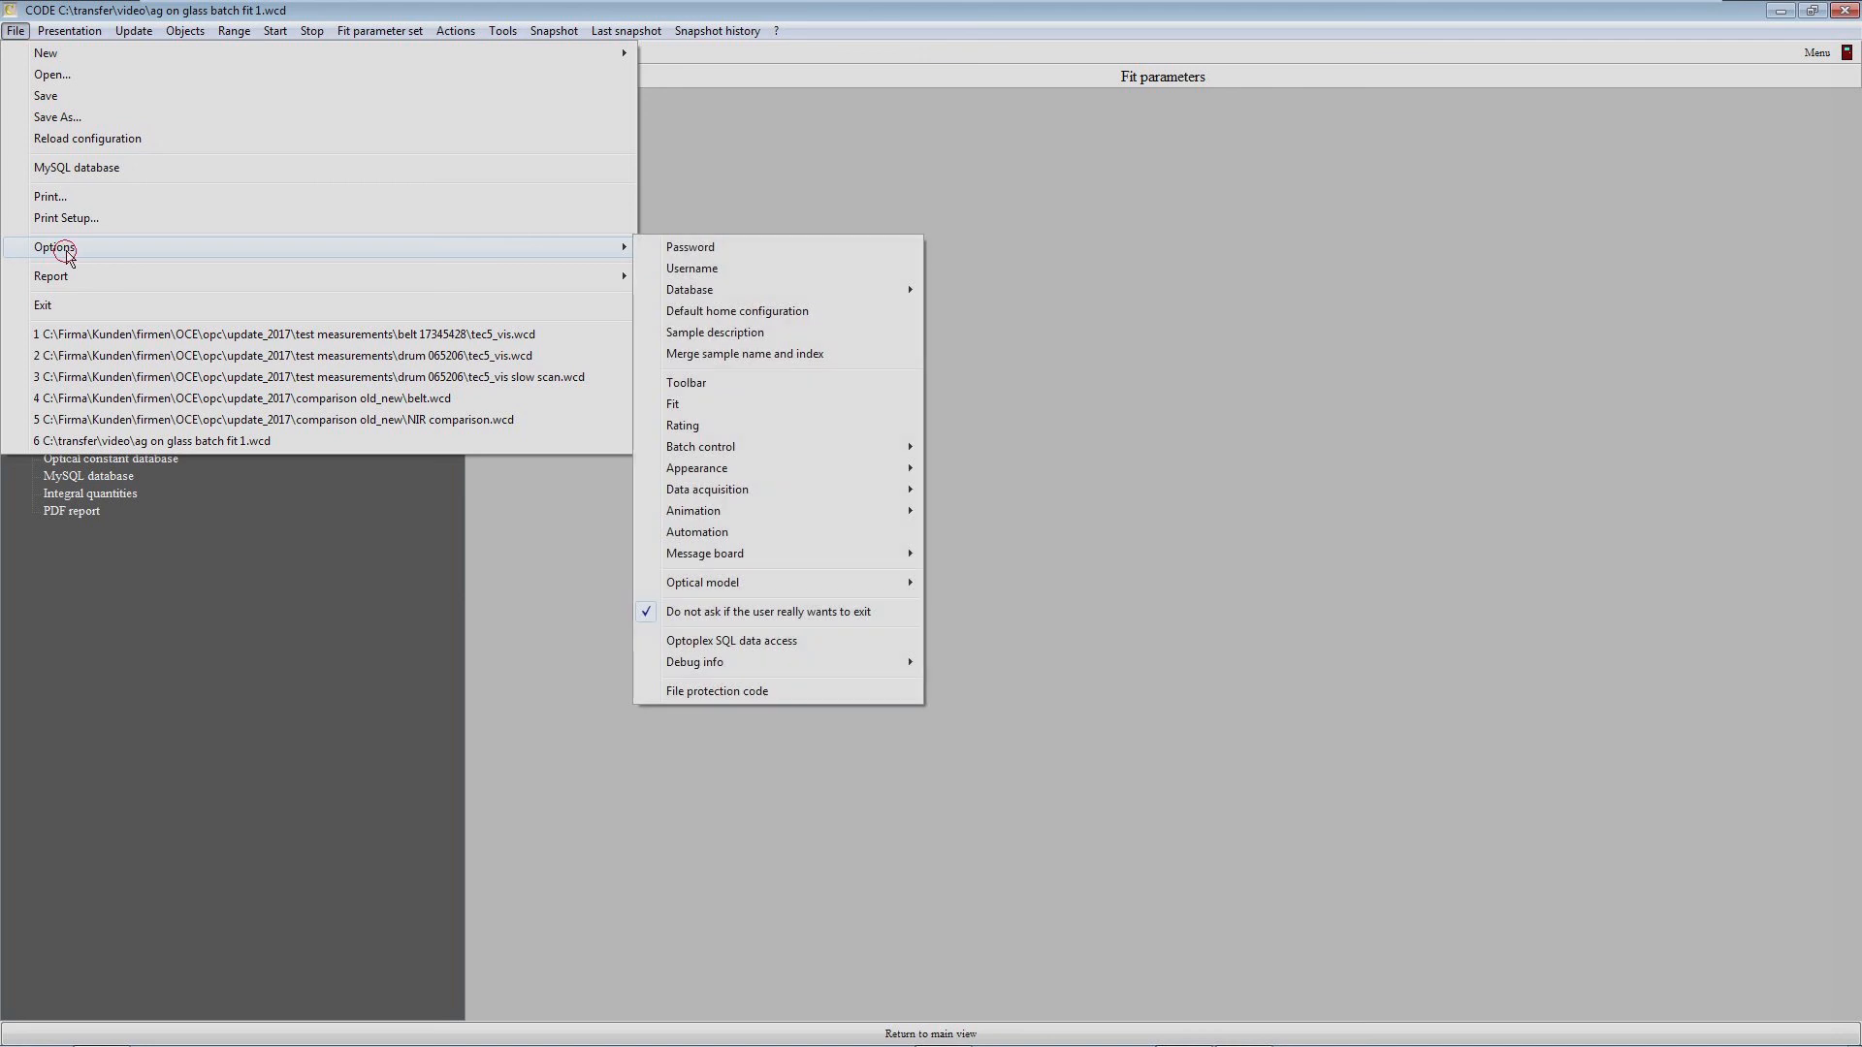
left_click(693, 412)
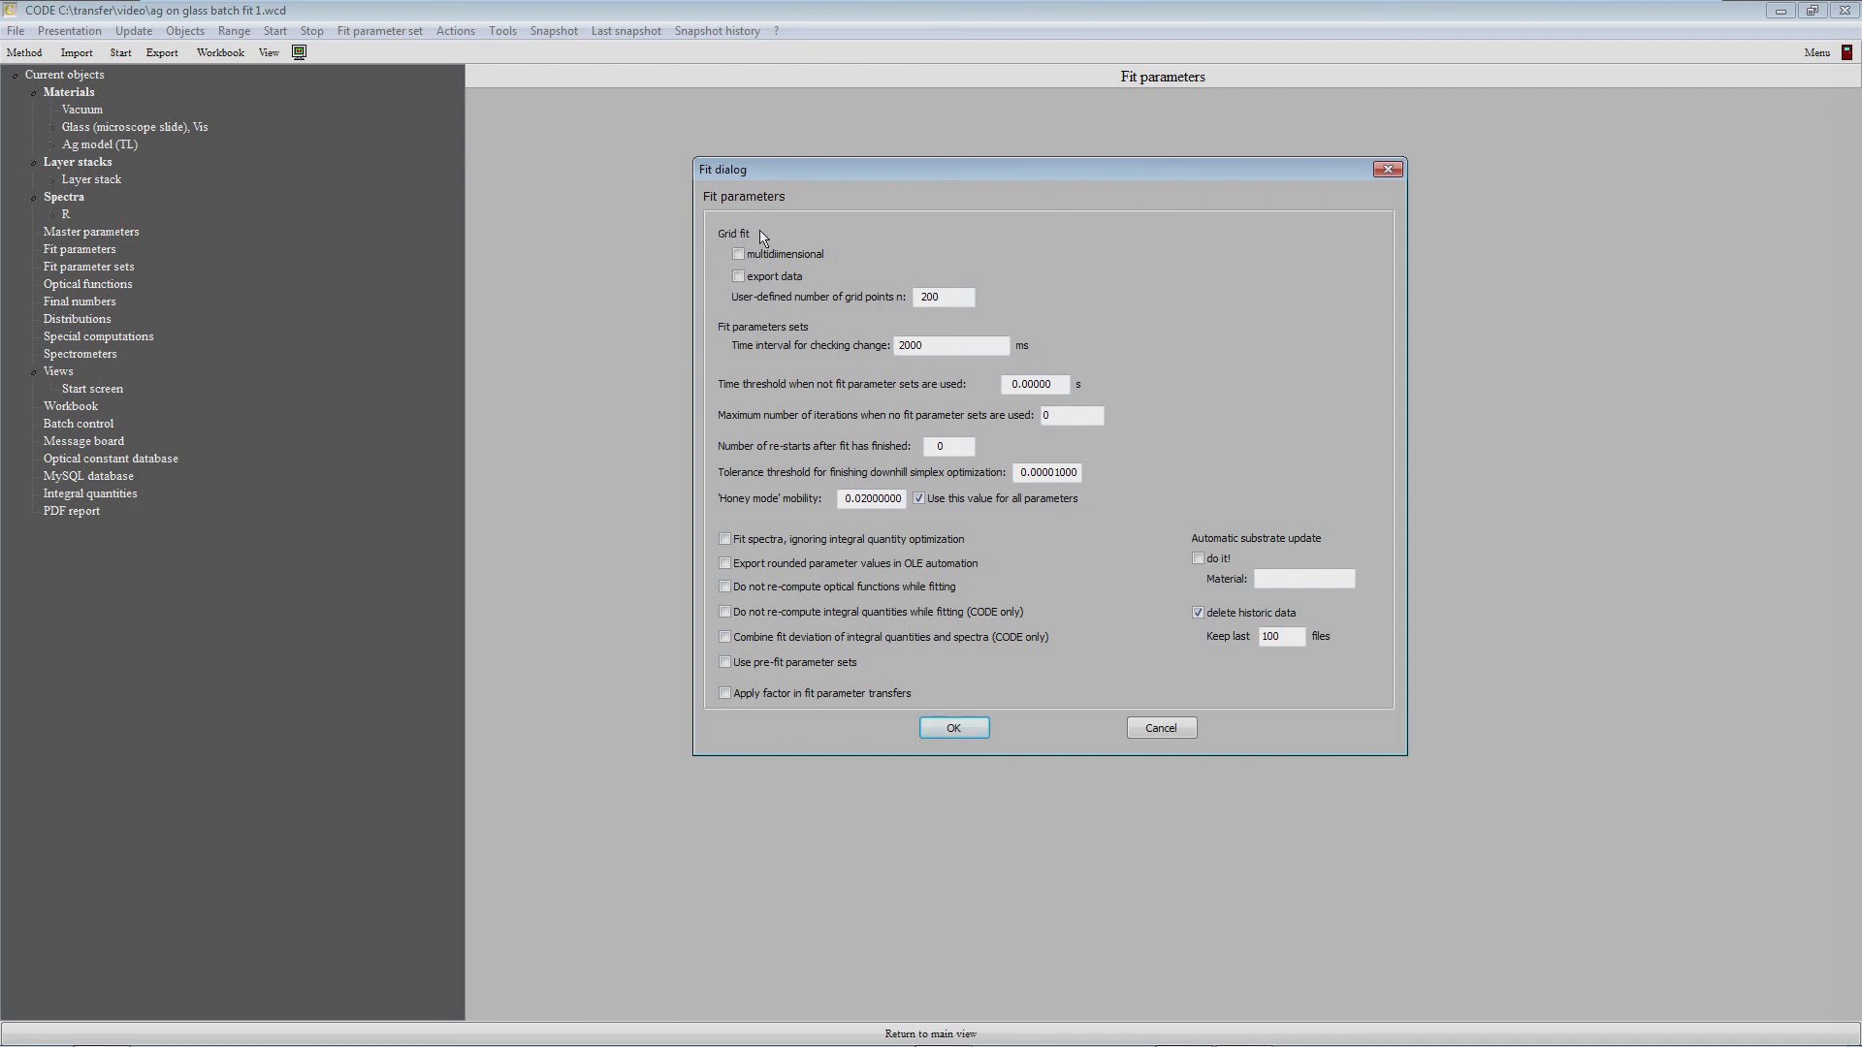
left_click(739, 254)
left_click_drag(1055, 384, 949, 384)
type("10")
left_click(949, 728)
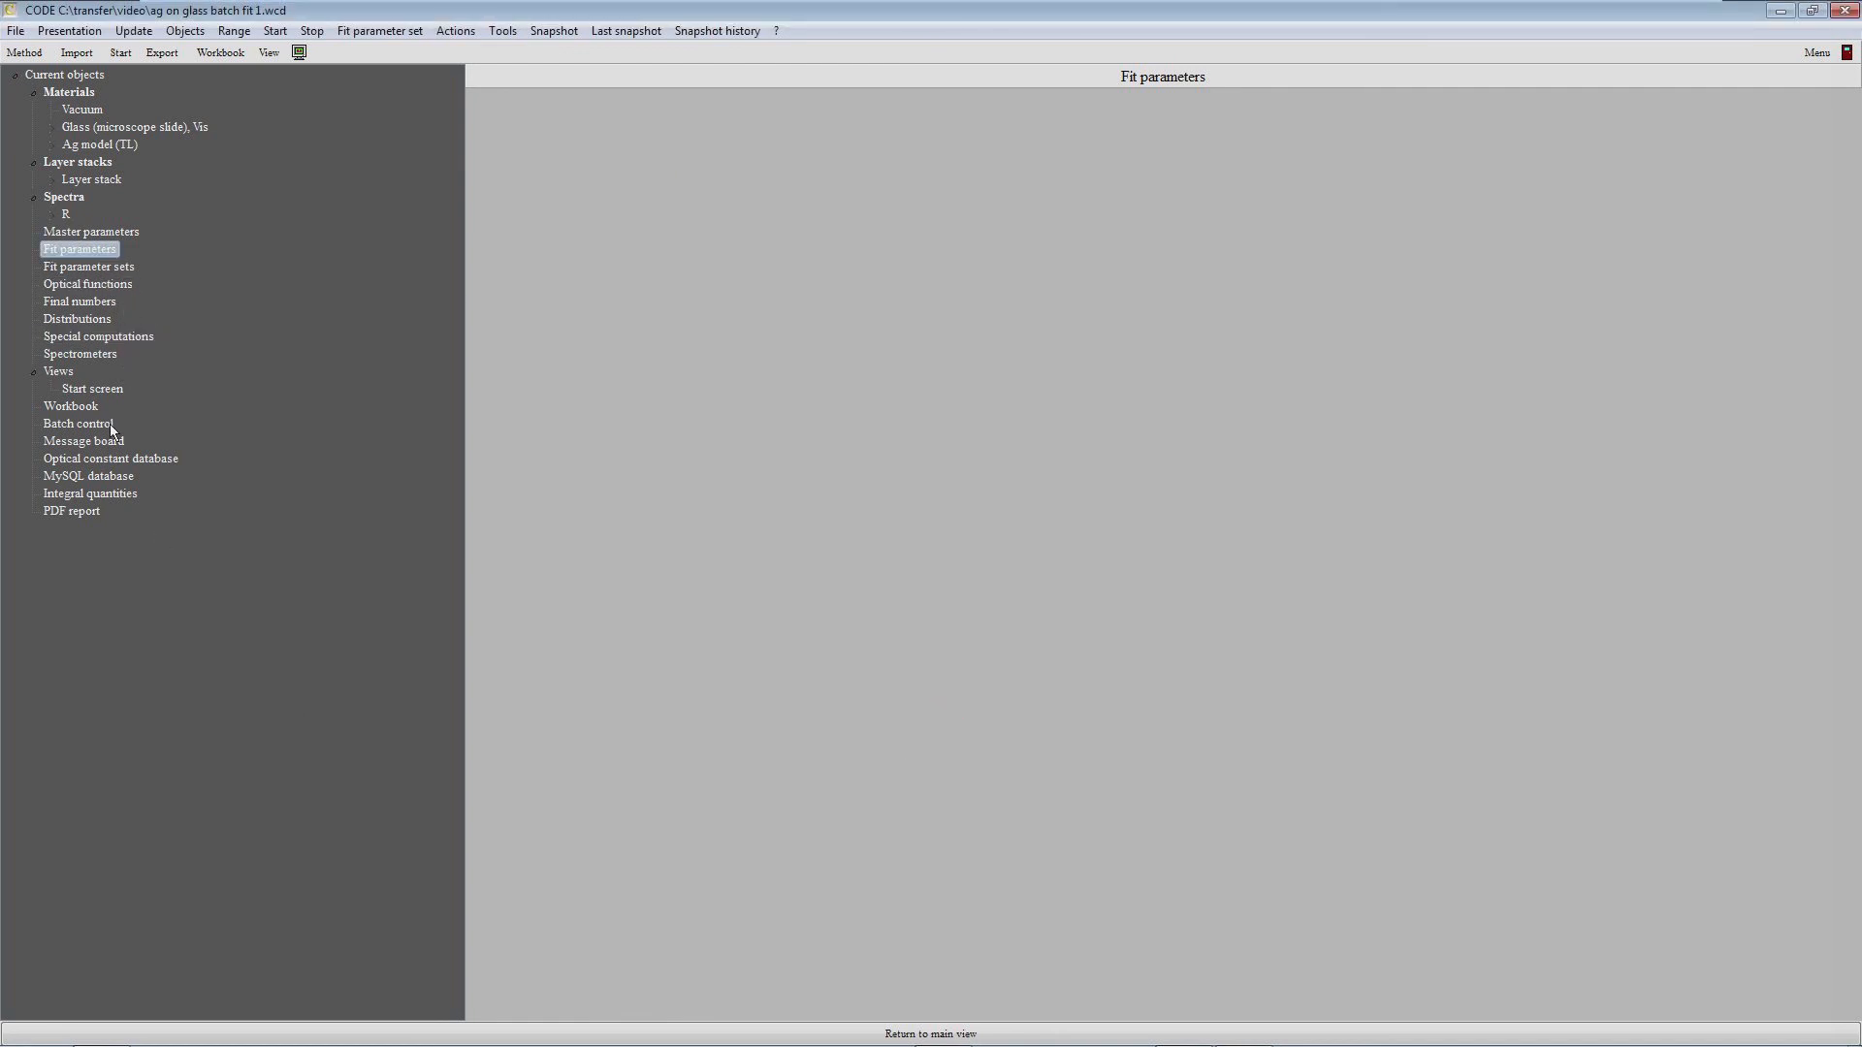
Step: Rerun the batch fit for all samples using the multidimensional grid fit of thickness and damping
left_click(82, 429)
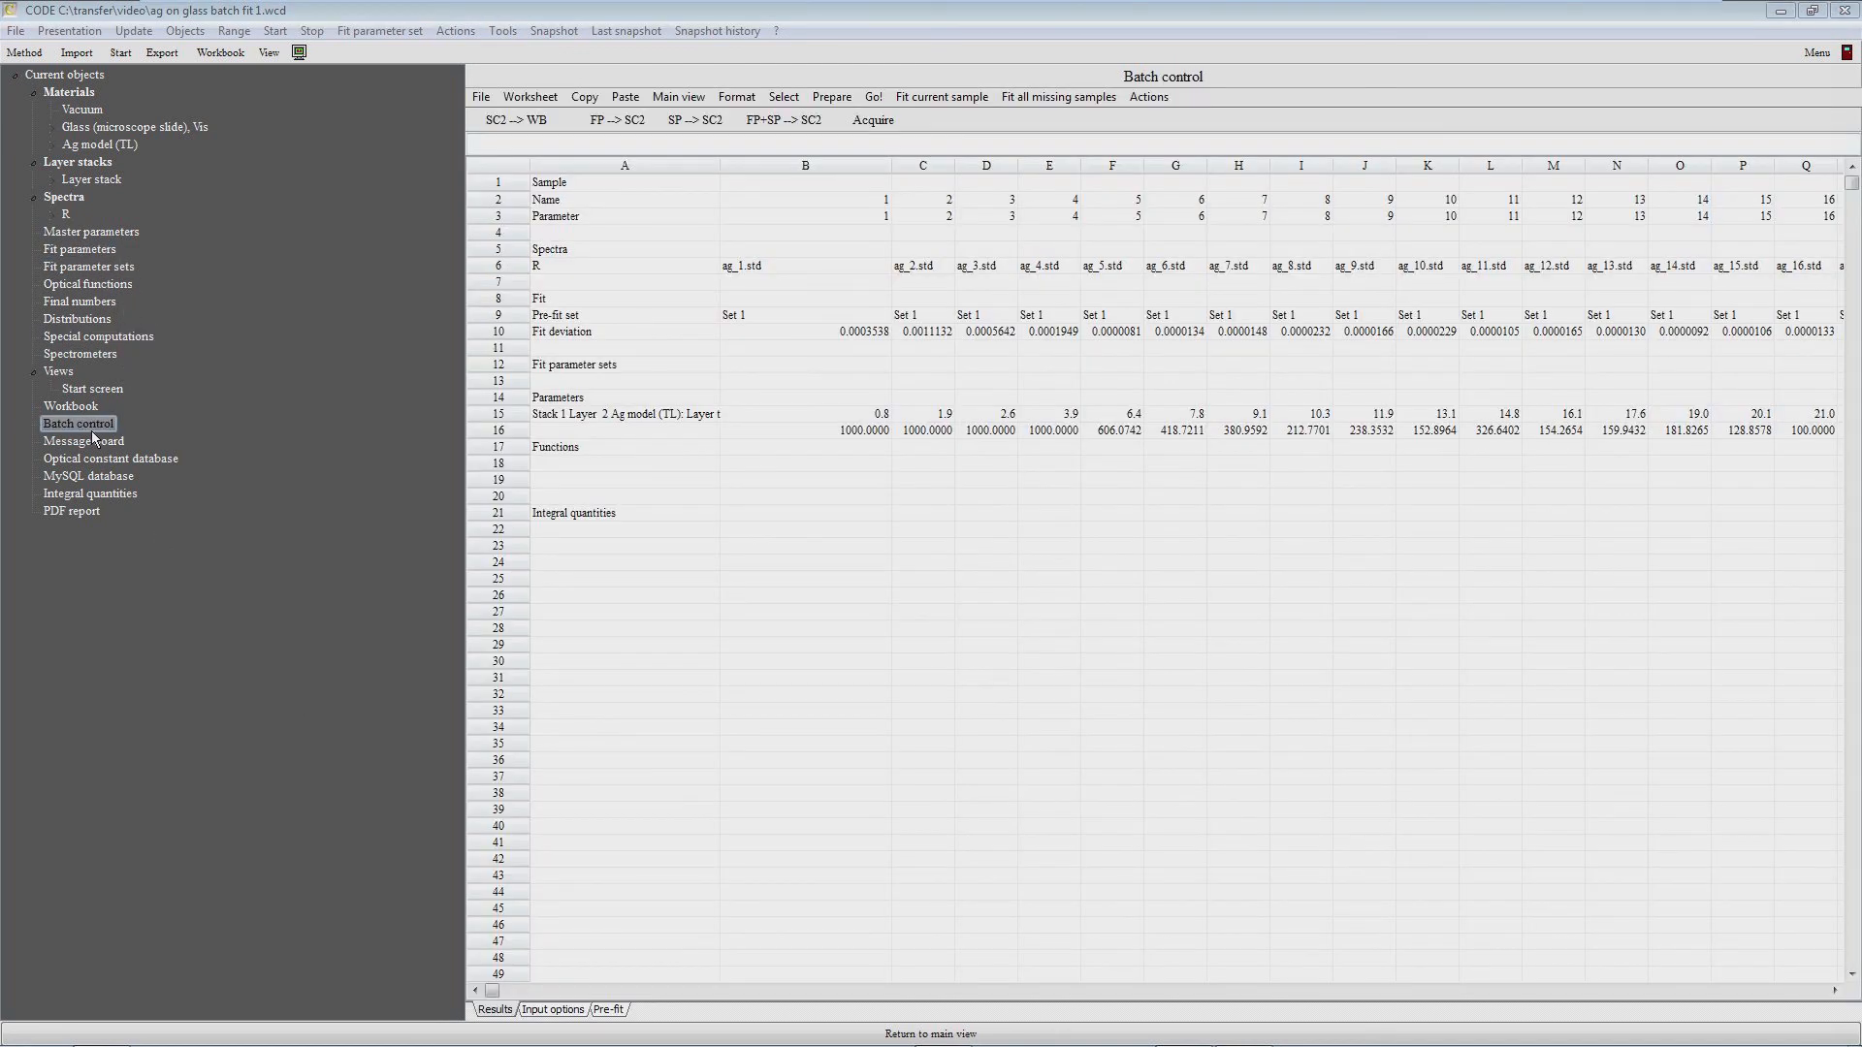
left_click(874, 98)
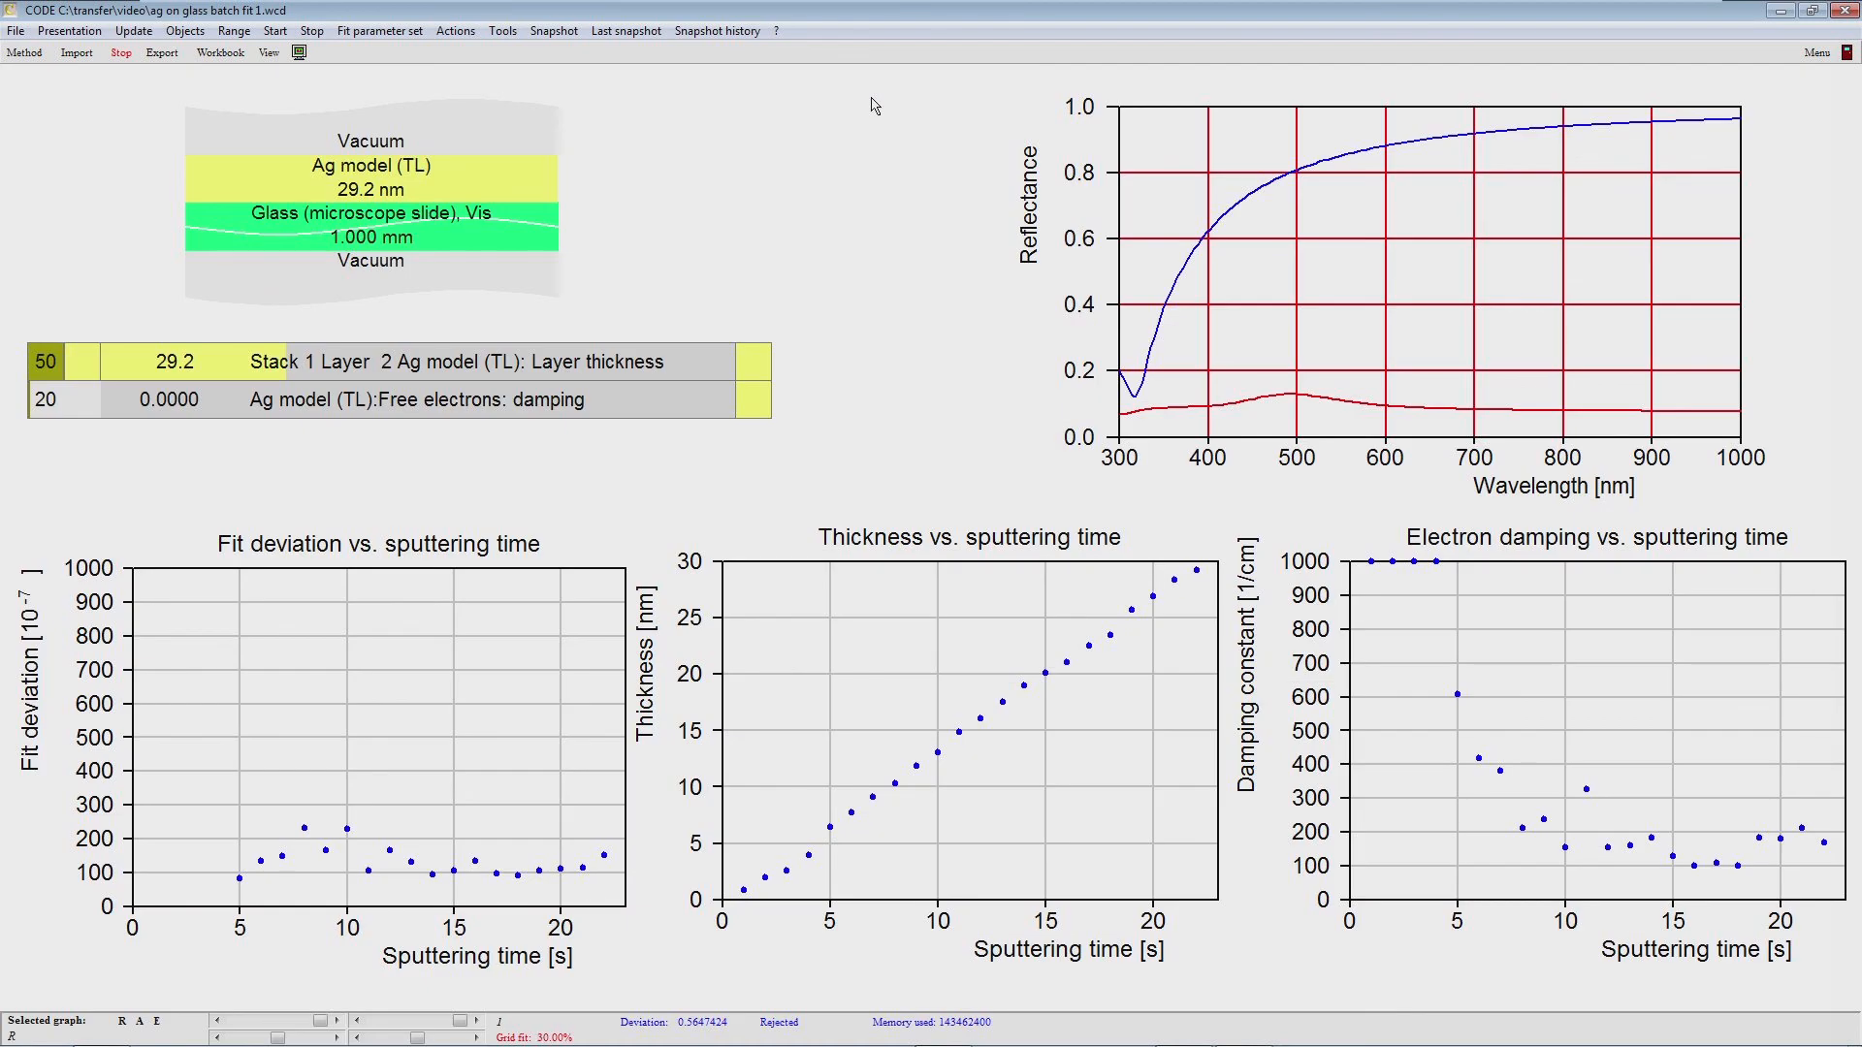